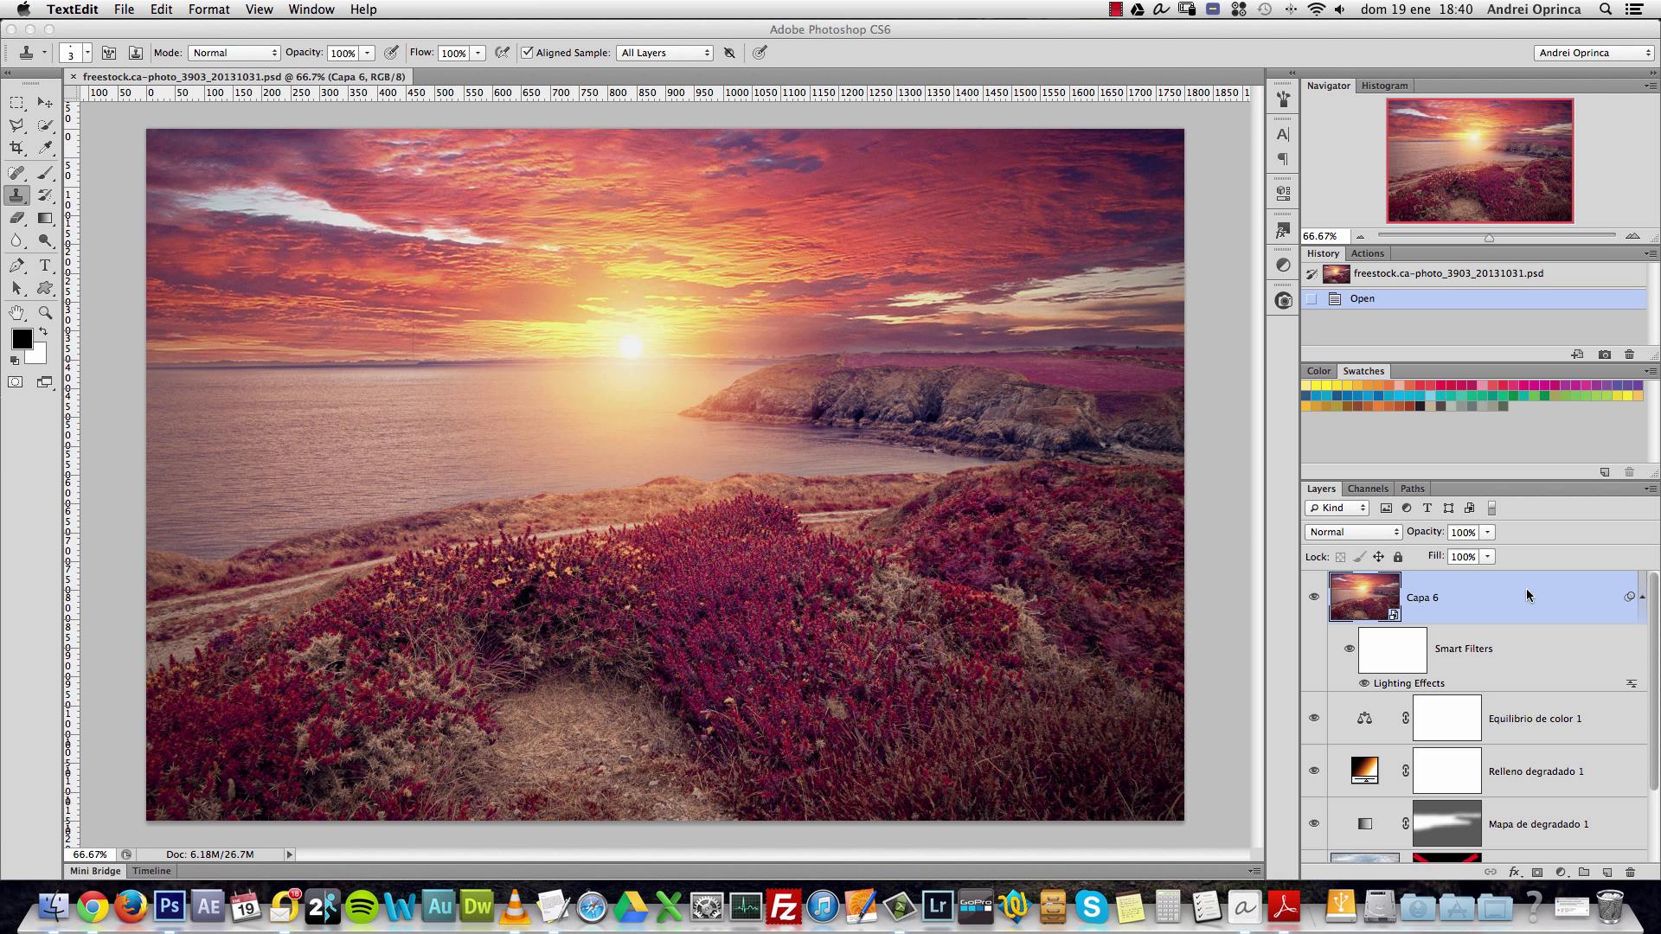
Compare the original landscape layer Capa 0 on its own with the finished composite, restoring all layers.
scroll(1532, 695, "down", 3)
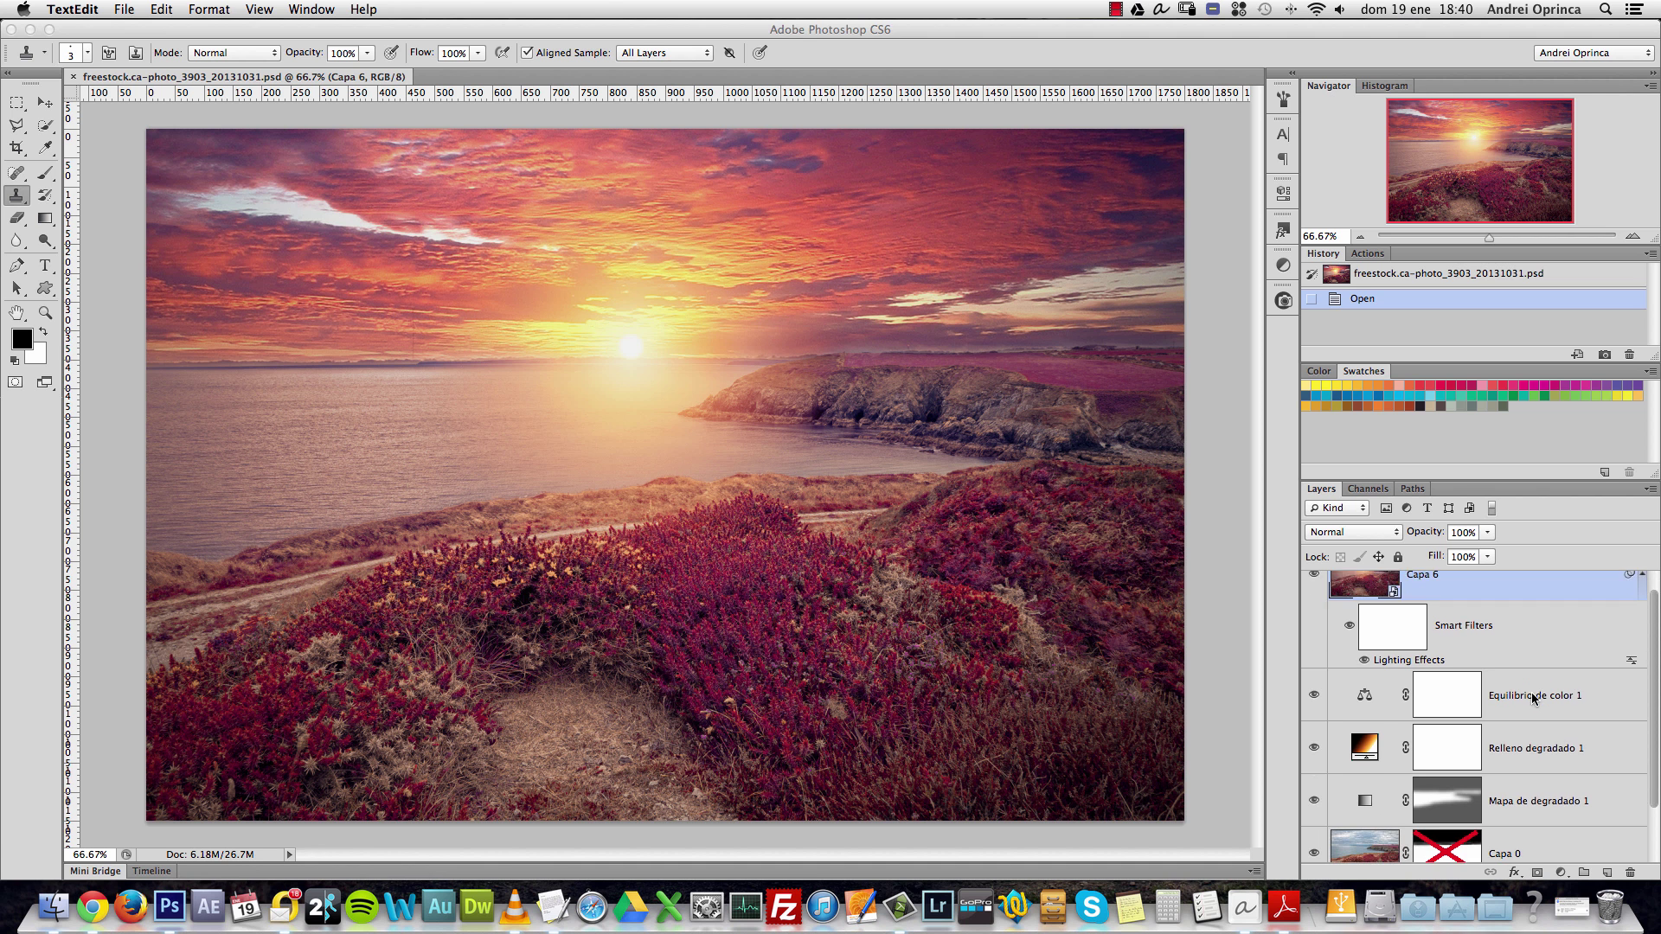
left_click(1544, 816)
left_click(1313, 814, "alt")
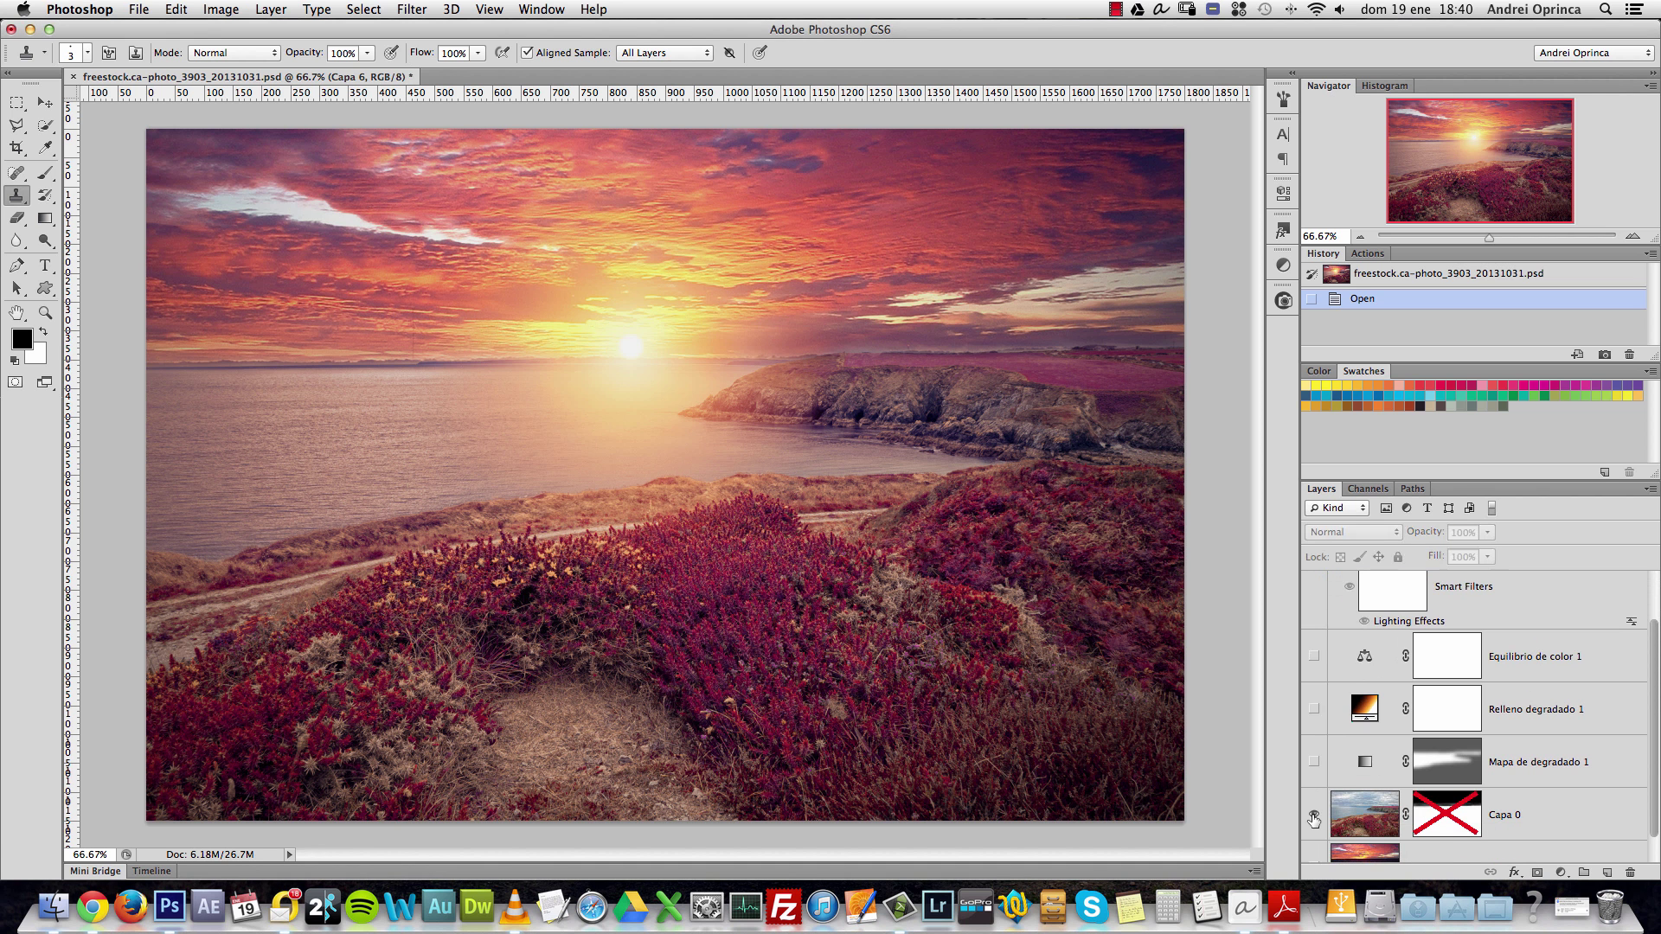
left_click(1313, 816, "alt")
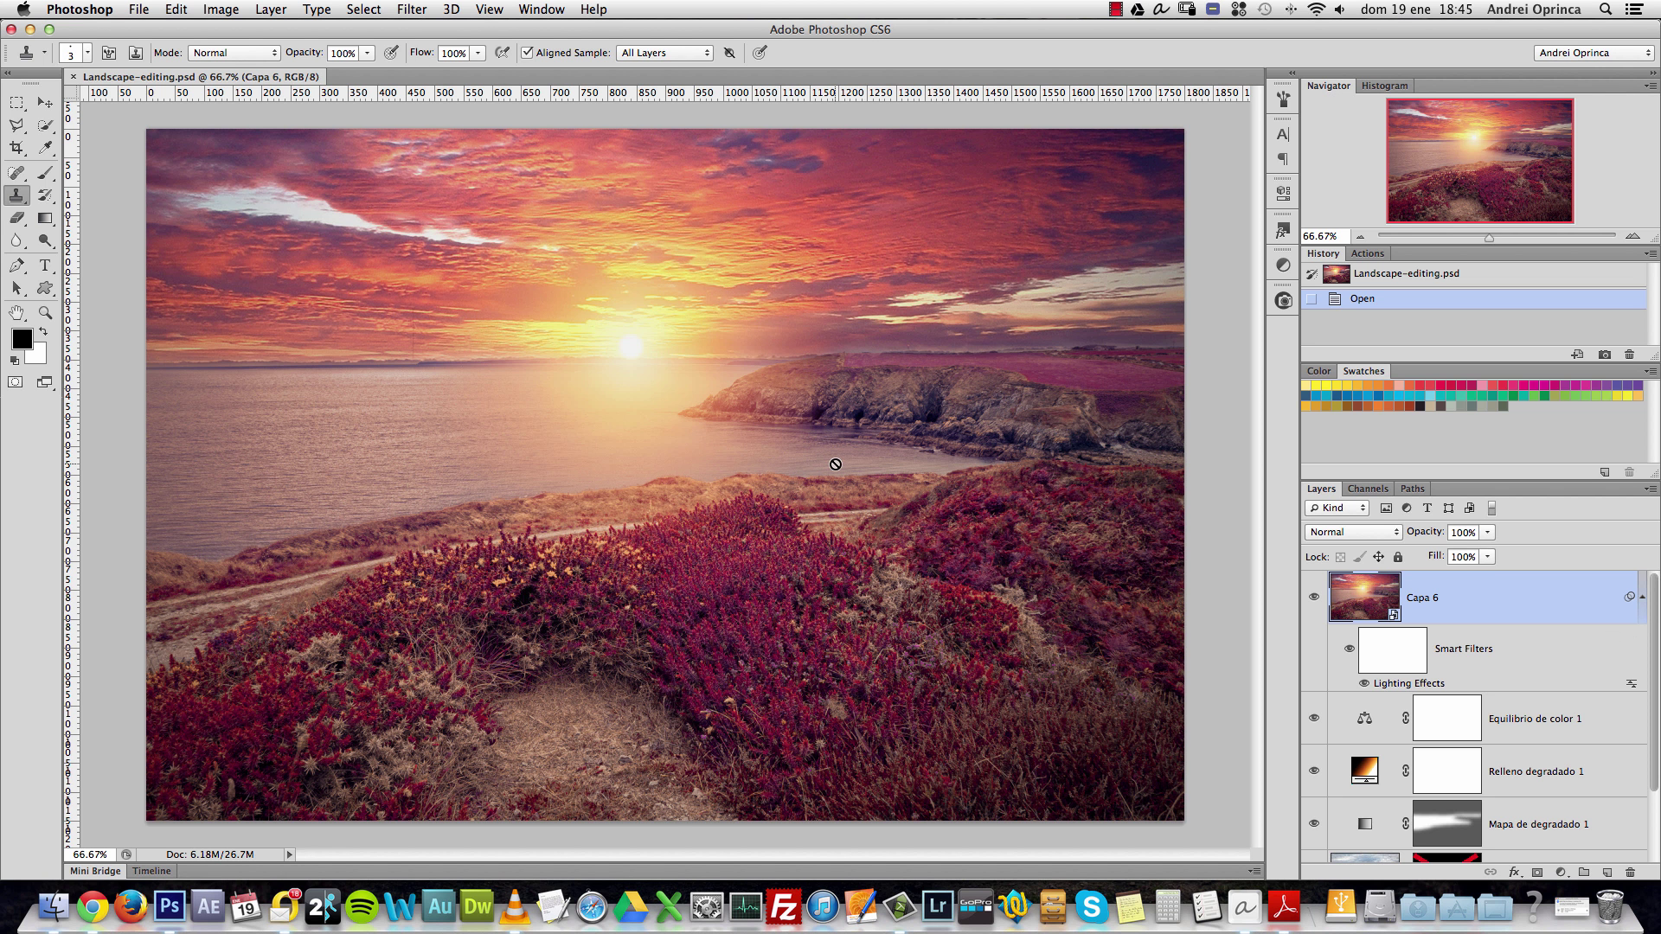
Switch to Finder and open freestock.ca-photo_3903_20131031.jpg in Adobe Photoshop CS6.
key("super+Tab")
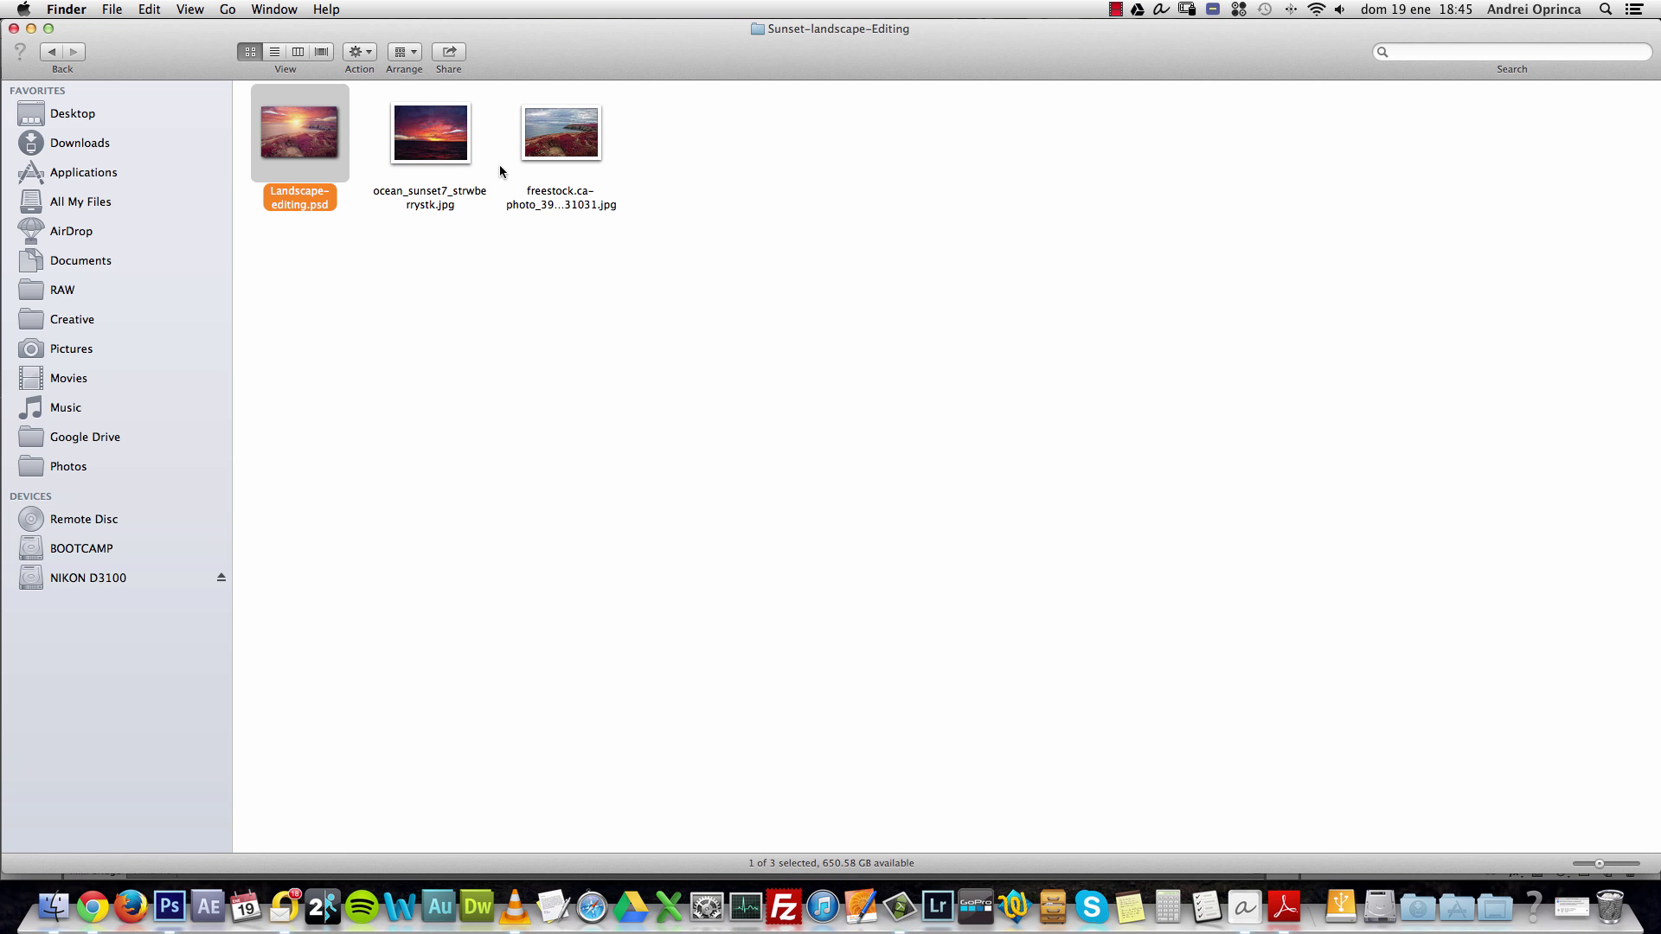
left_click(591, 147)
right_click(586, 132)
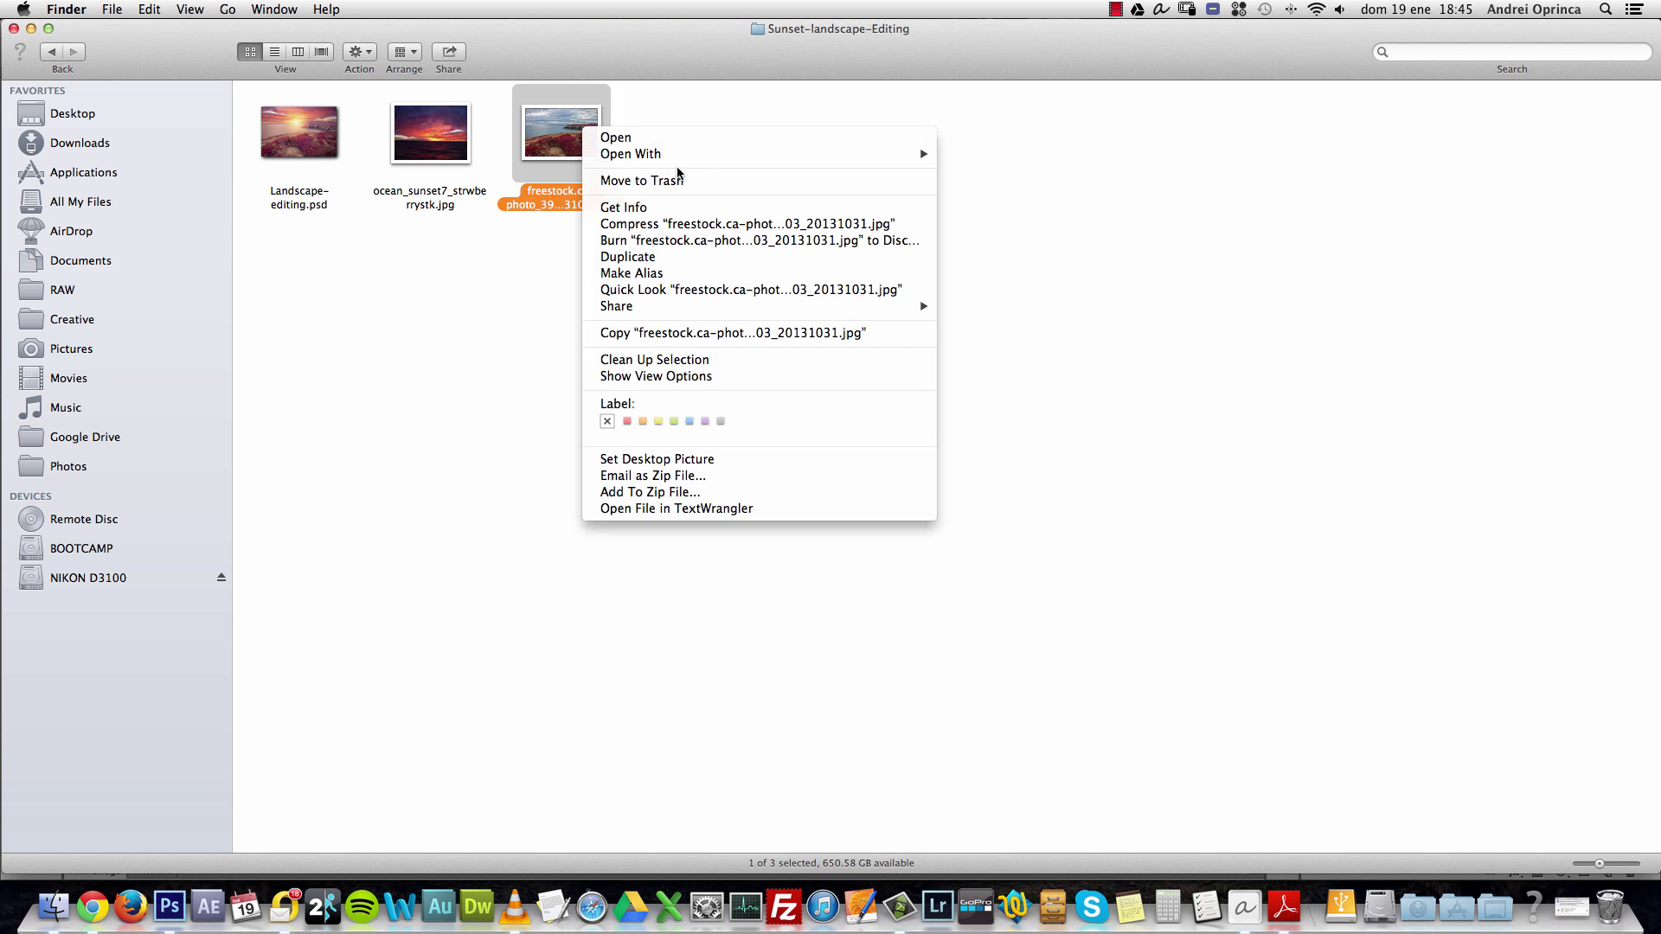
mouse_move(925, 156)
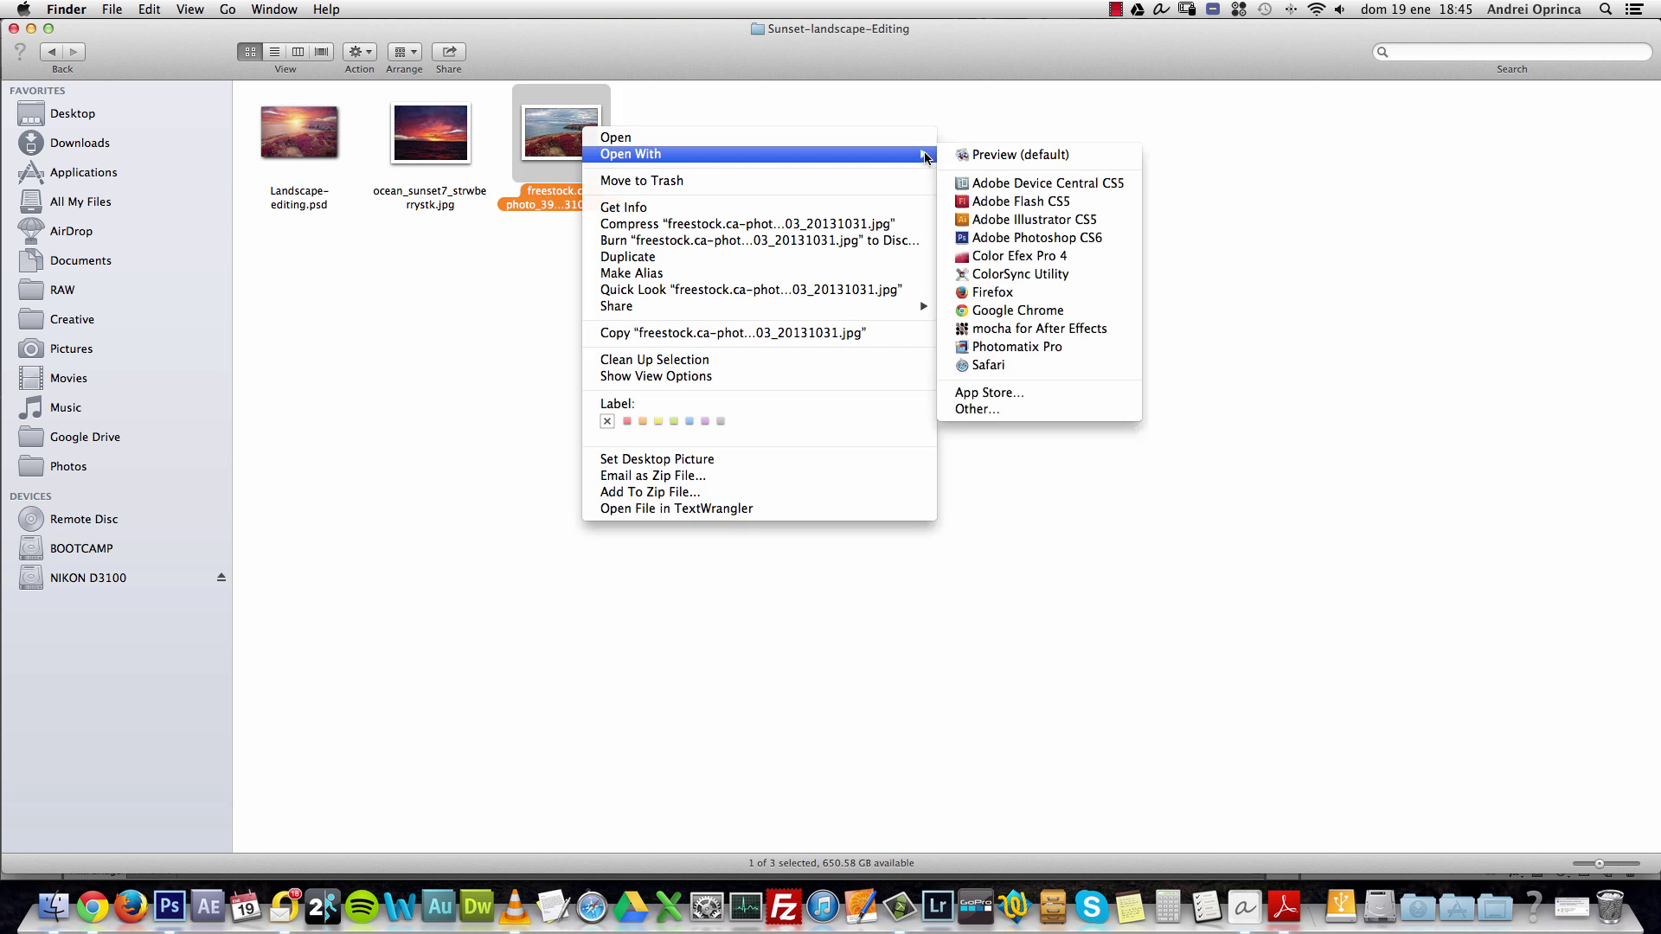
left_click(1012, 240)
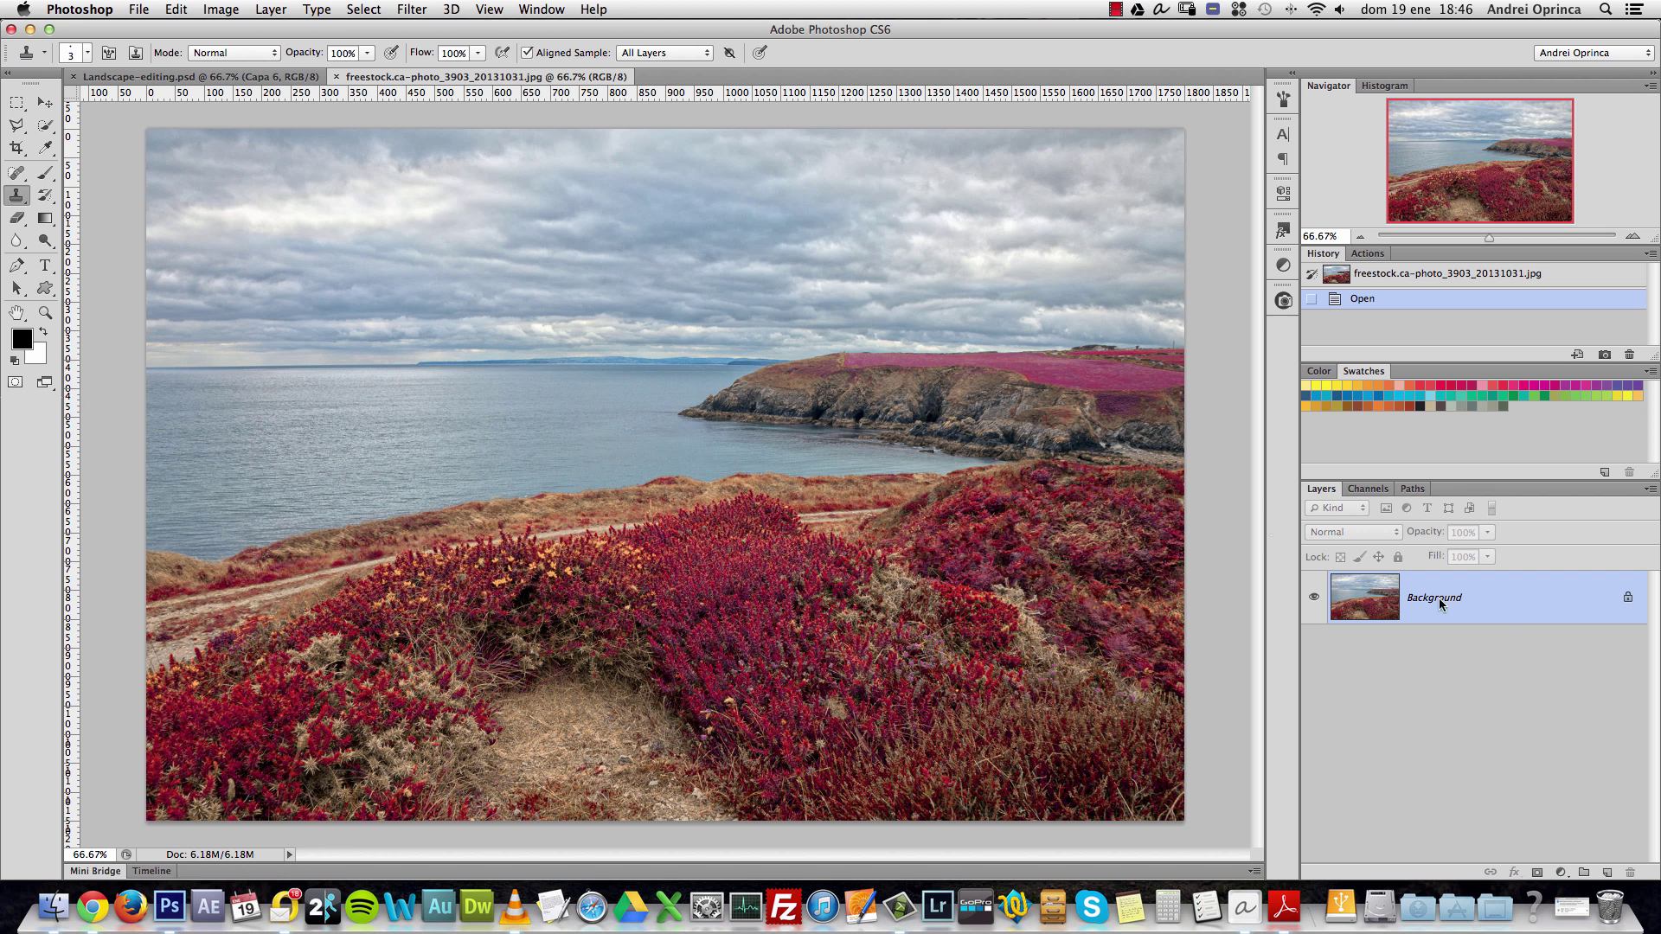
Convert the locked Background into a regular layer and rename it "landscape".
double_click(1514, 606, "alt")
double_click(1423, 597)
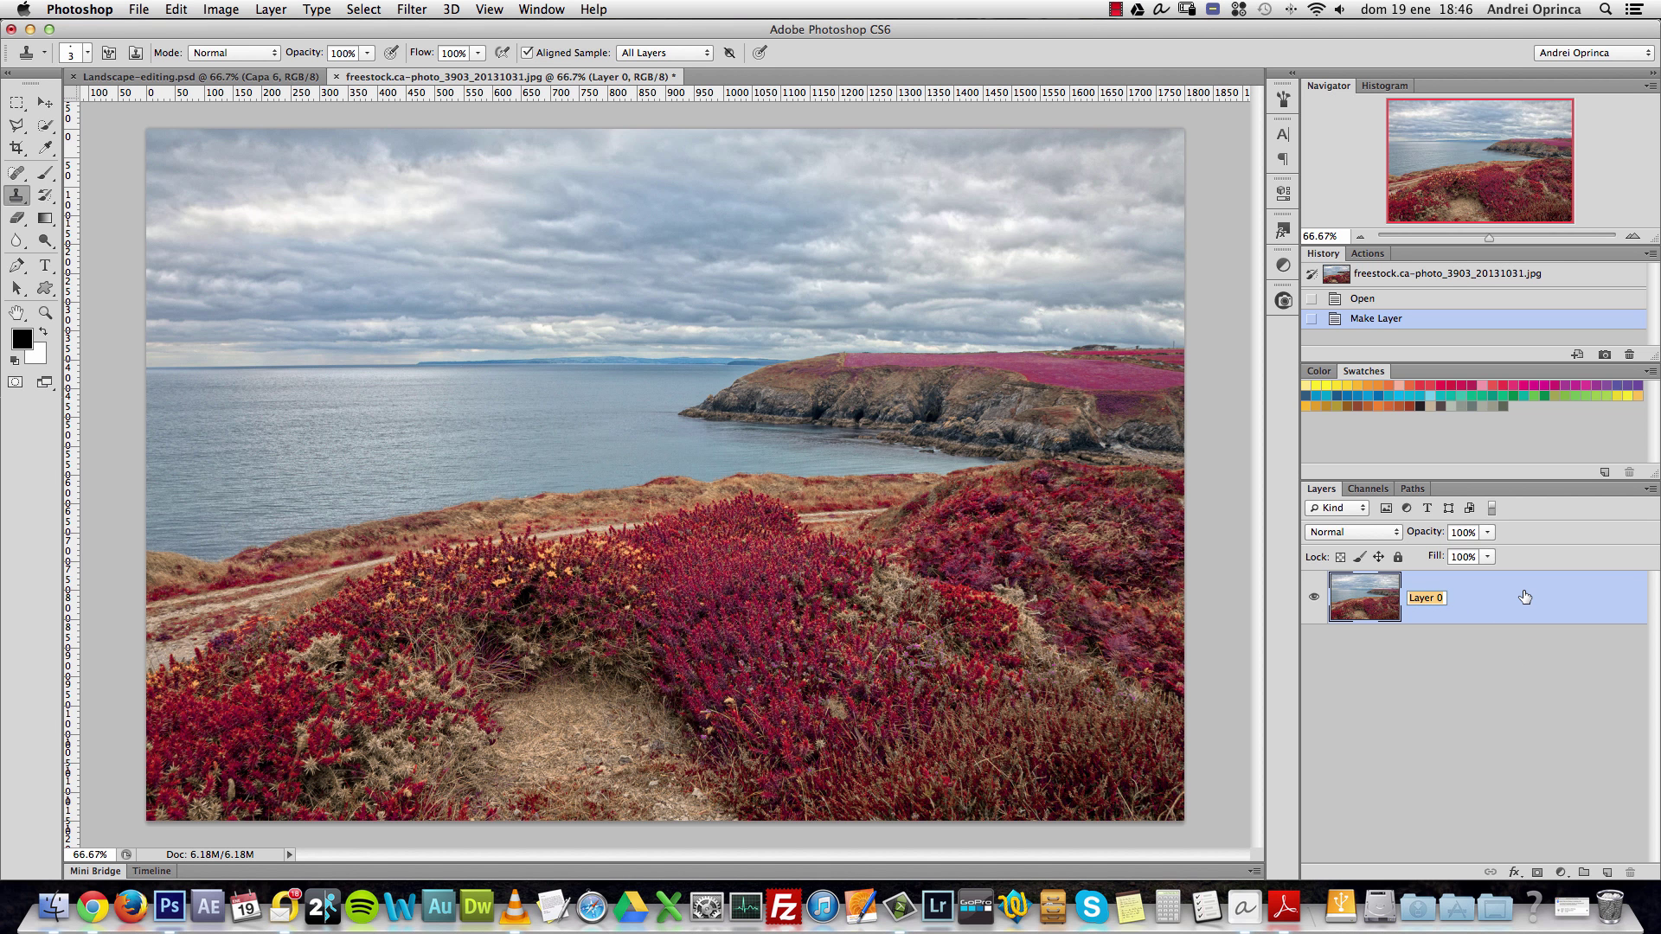
type("backgrou")
key("BackSpace")
key("BackSpace")
key("BackSpace")
key("BackSpace")
key("BackSpace")
key("BackSpace")
key("BackSpace")
key("BackSpace")
type("landscape")
key("Return")
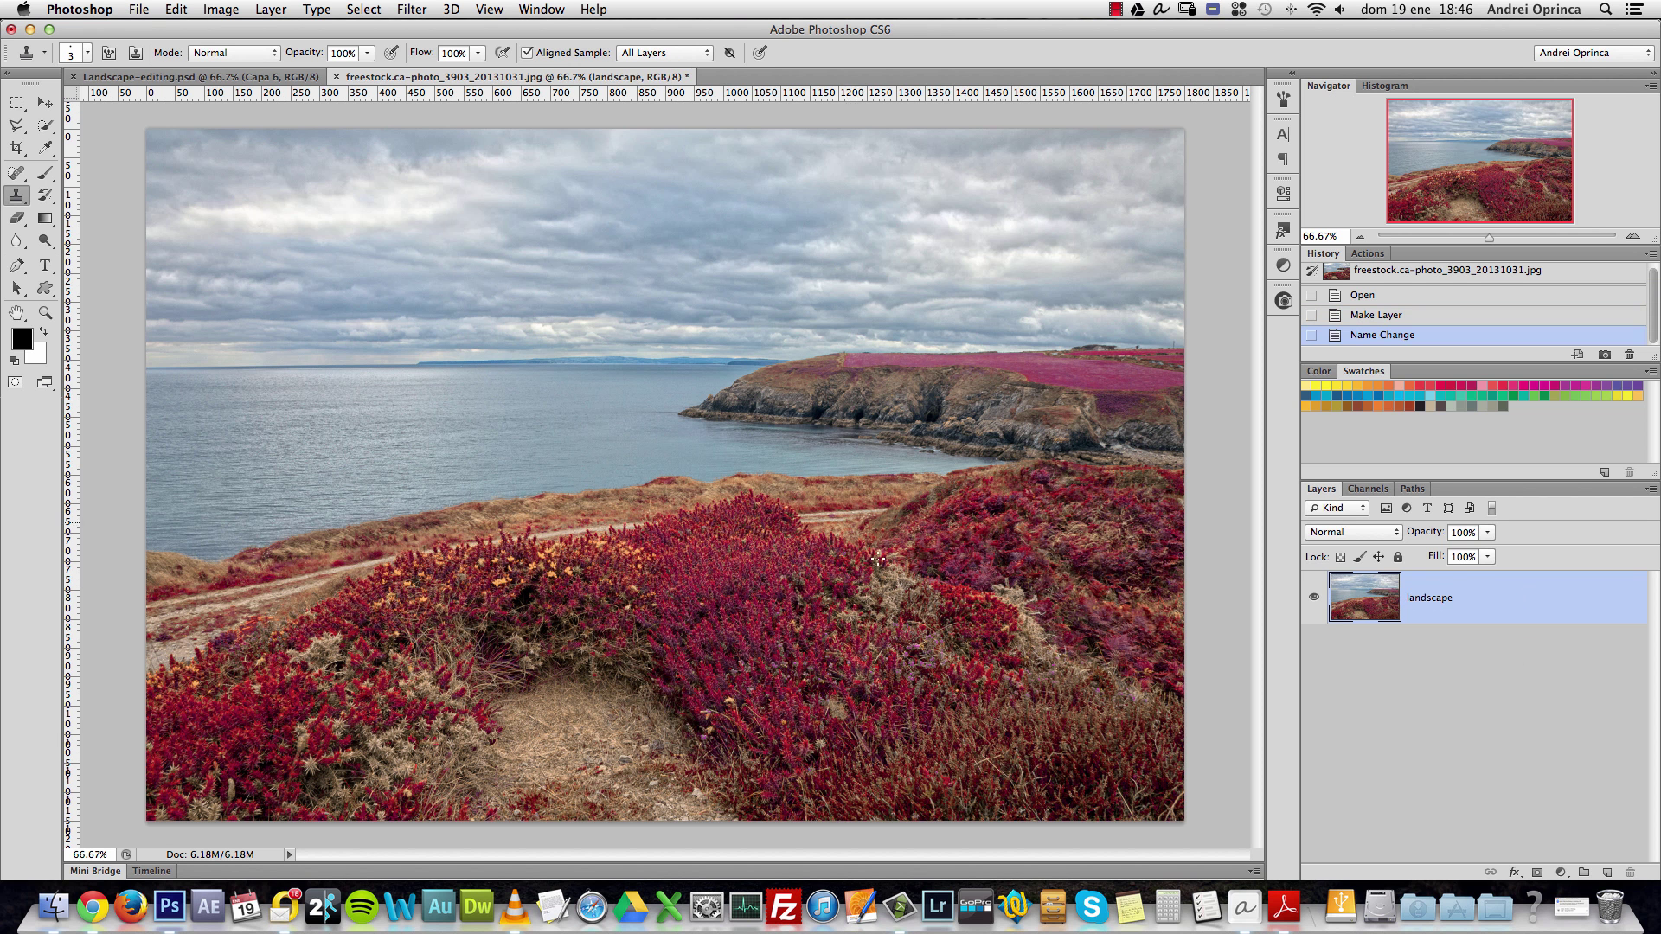
Switch to Finder and open ocean_sunset7_strwberrystk.jpg in Adobe Photoshop CS6.
key("super+Tab")
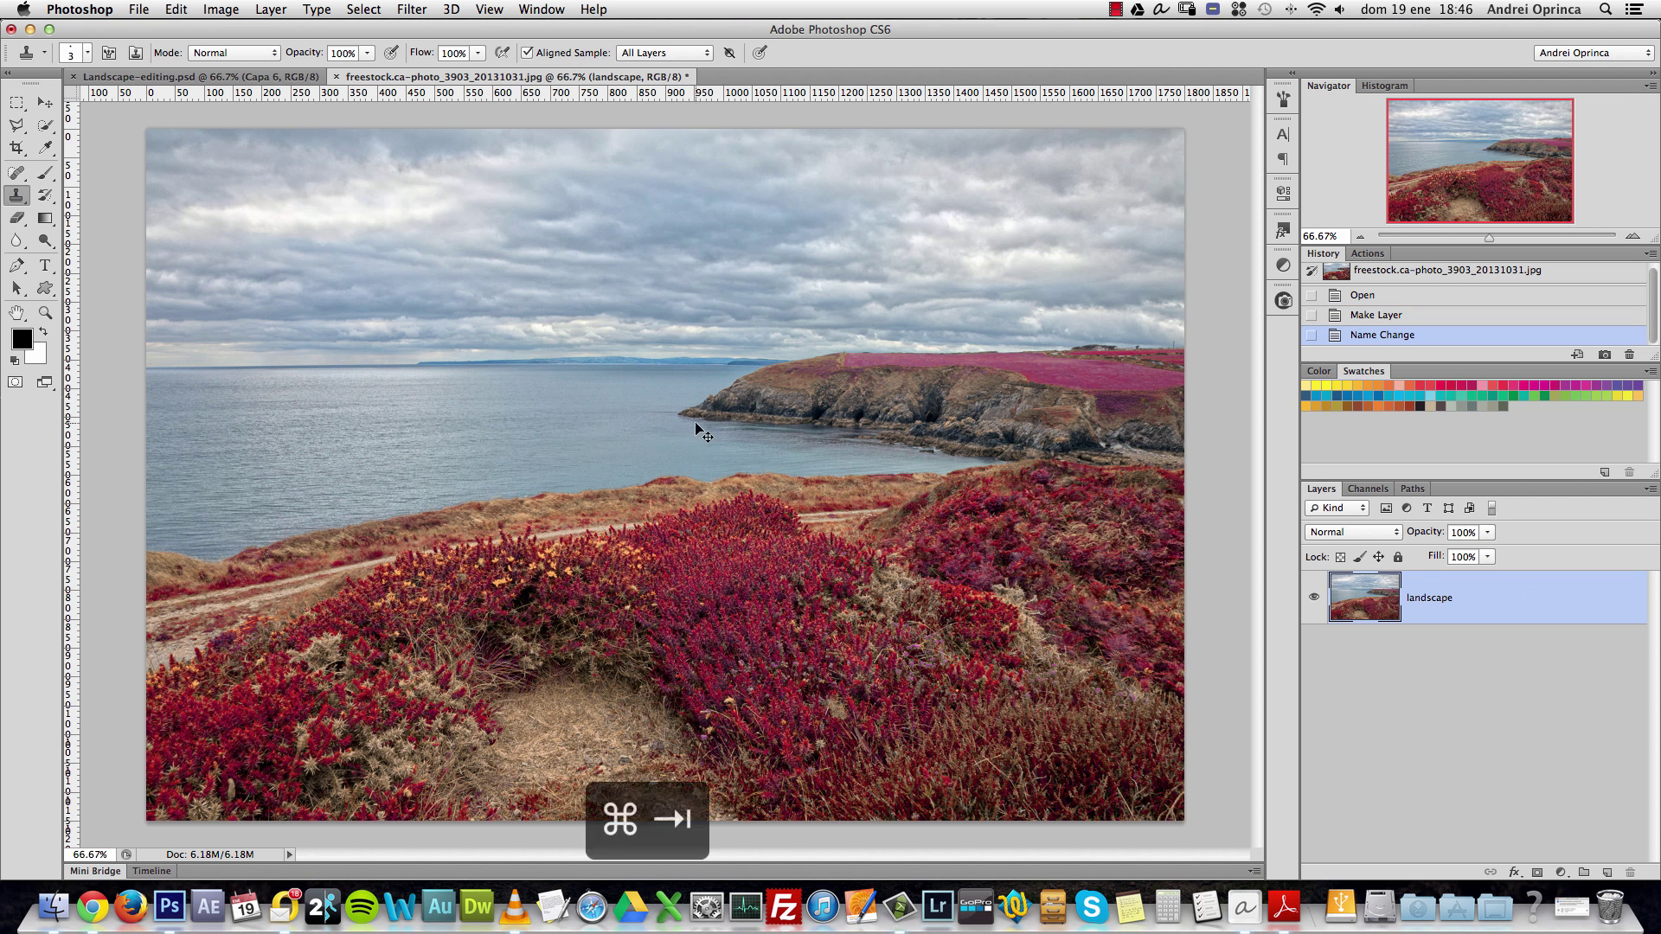
left_click(447, 138)
right_click(441, 135)
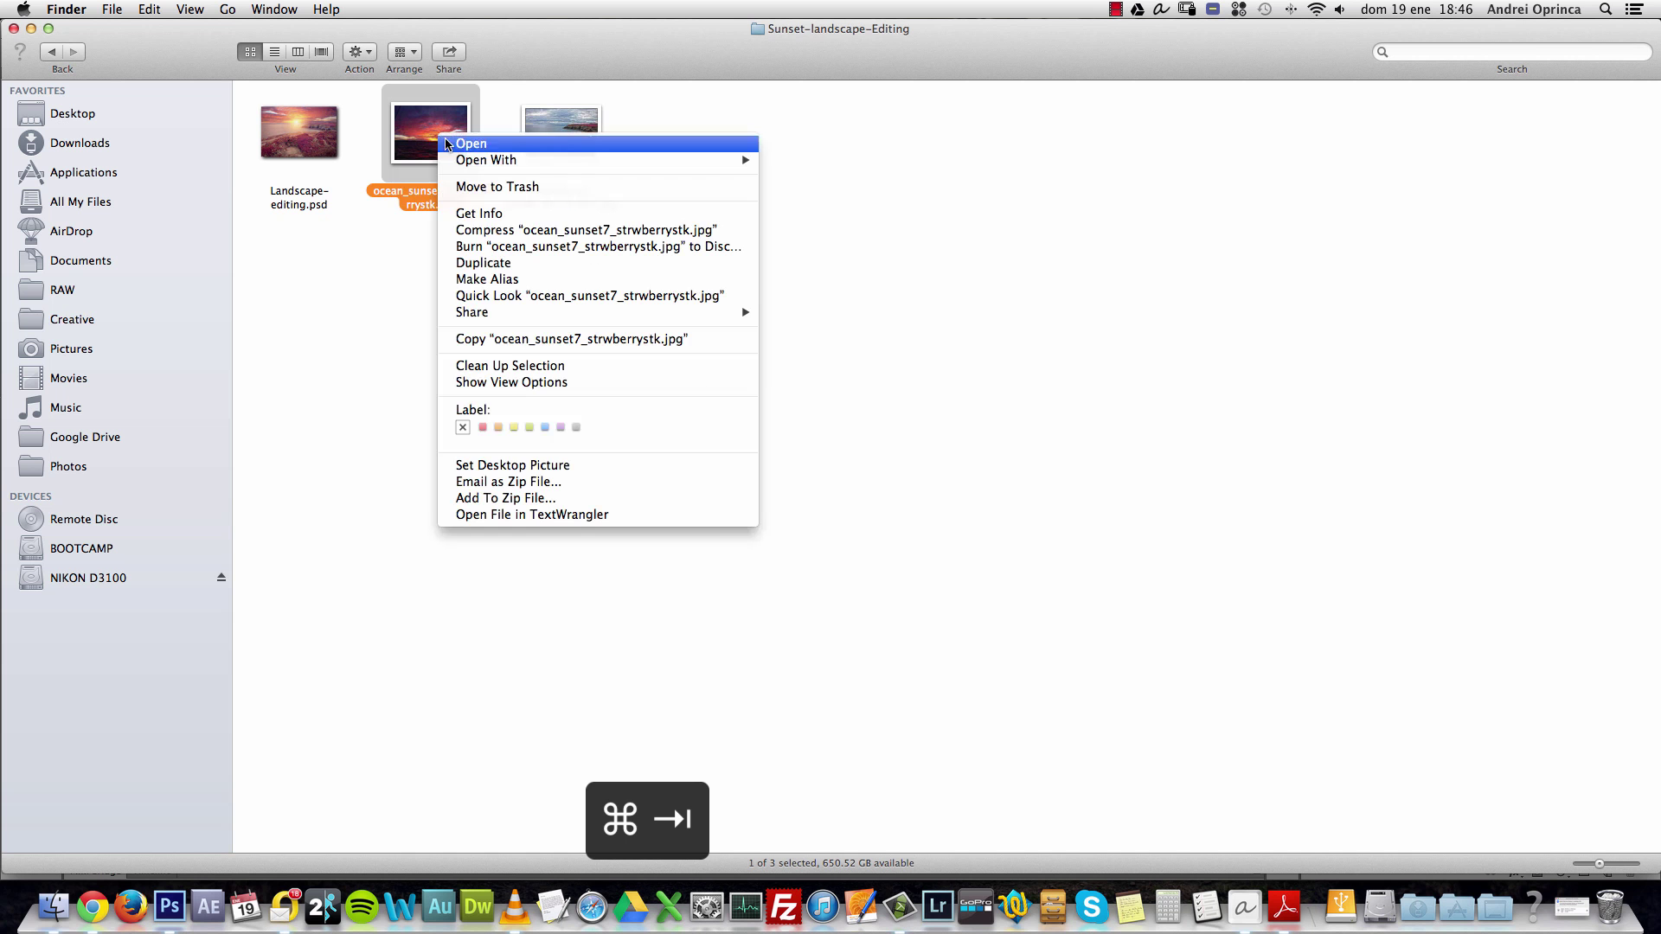
mouse_move(658, 164)
left_click(865, 242)
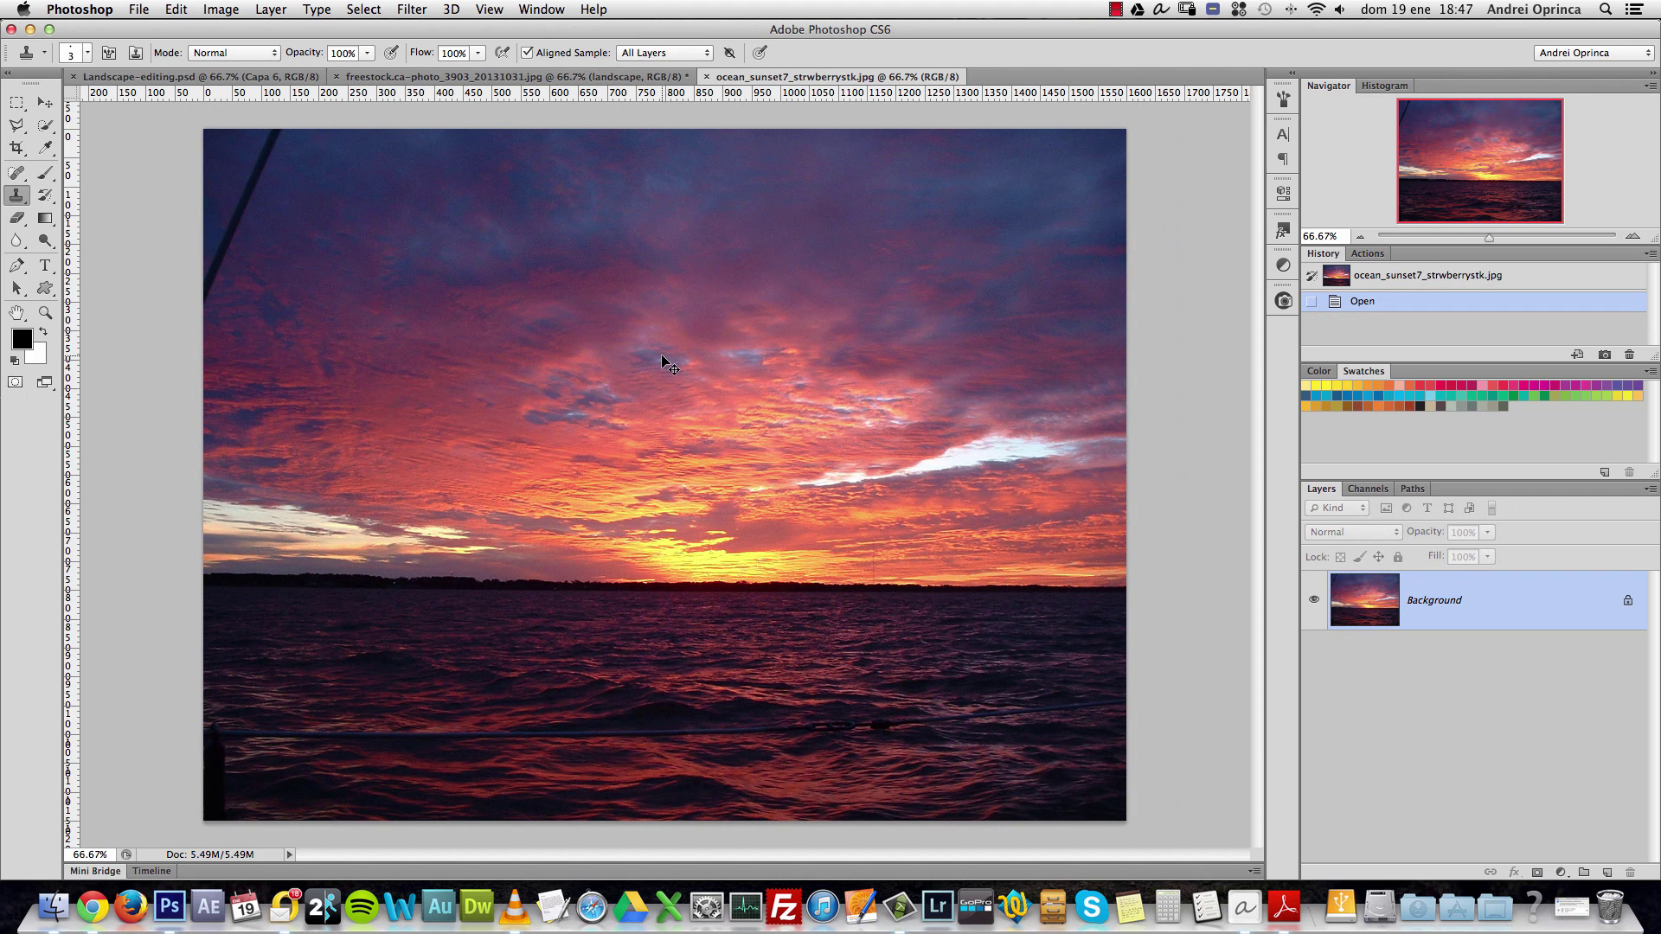
Copy the entire ocean sunset image and close its document.
key("super+a")
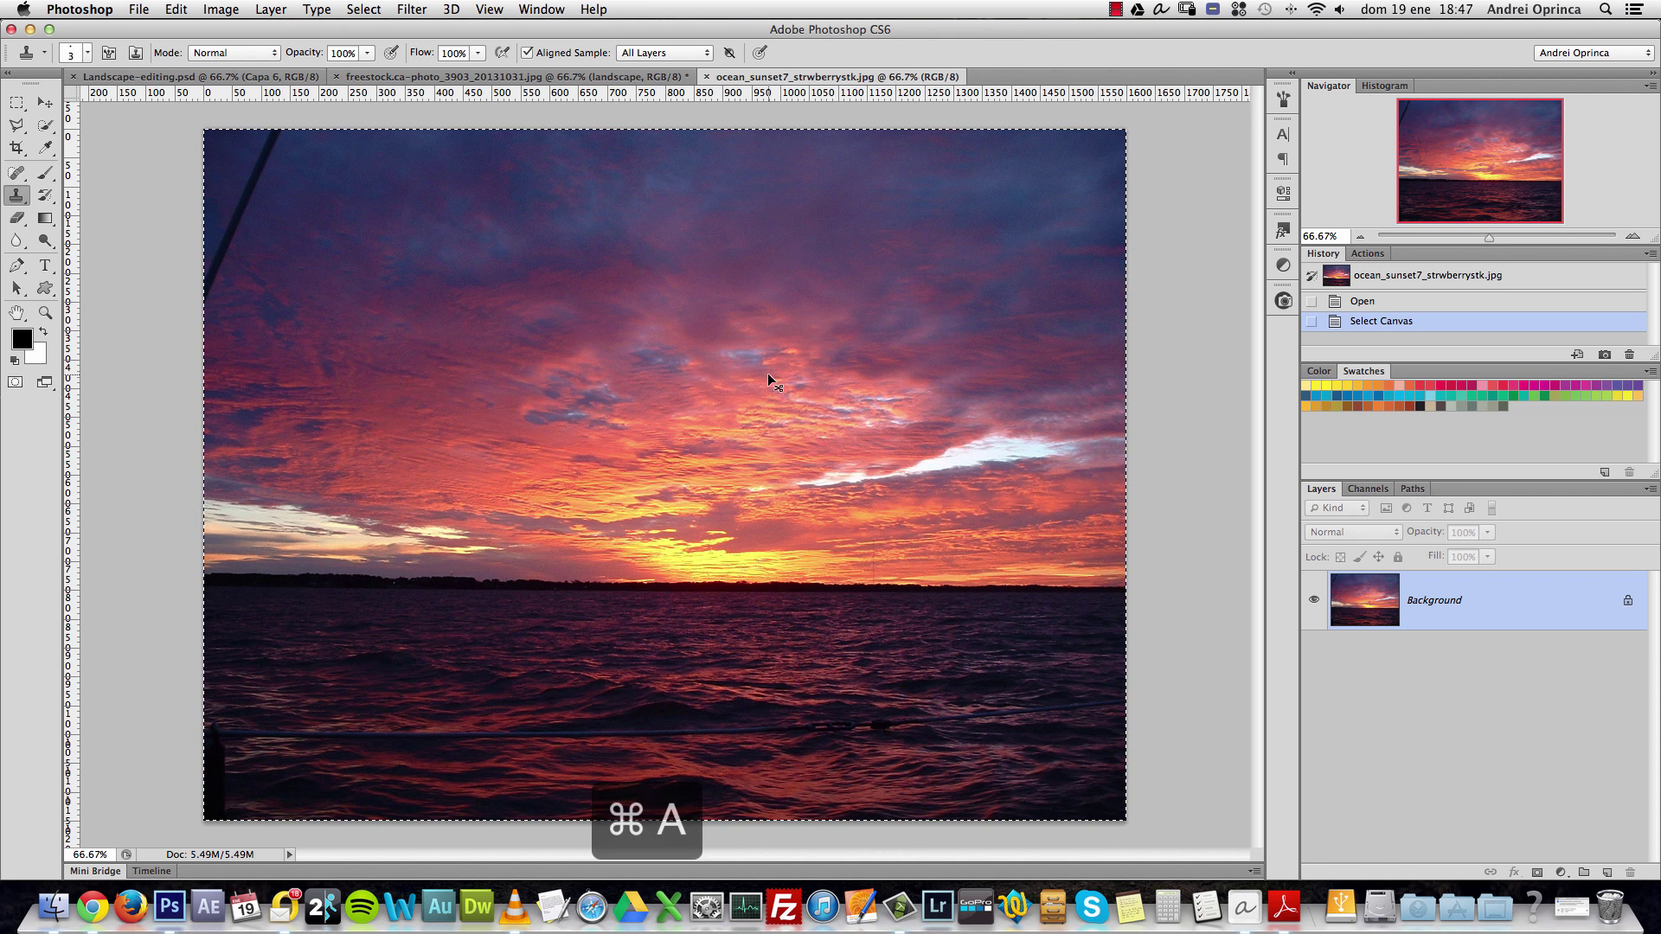
key("super+c")
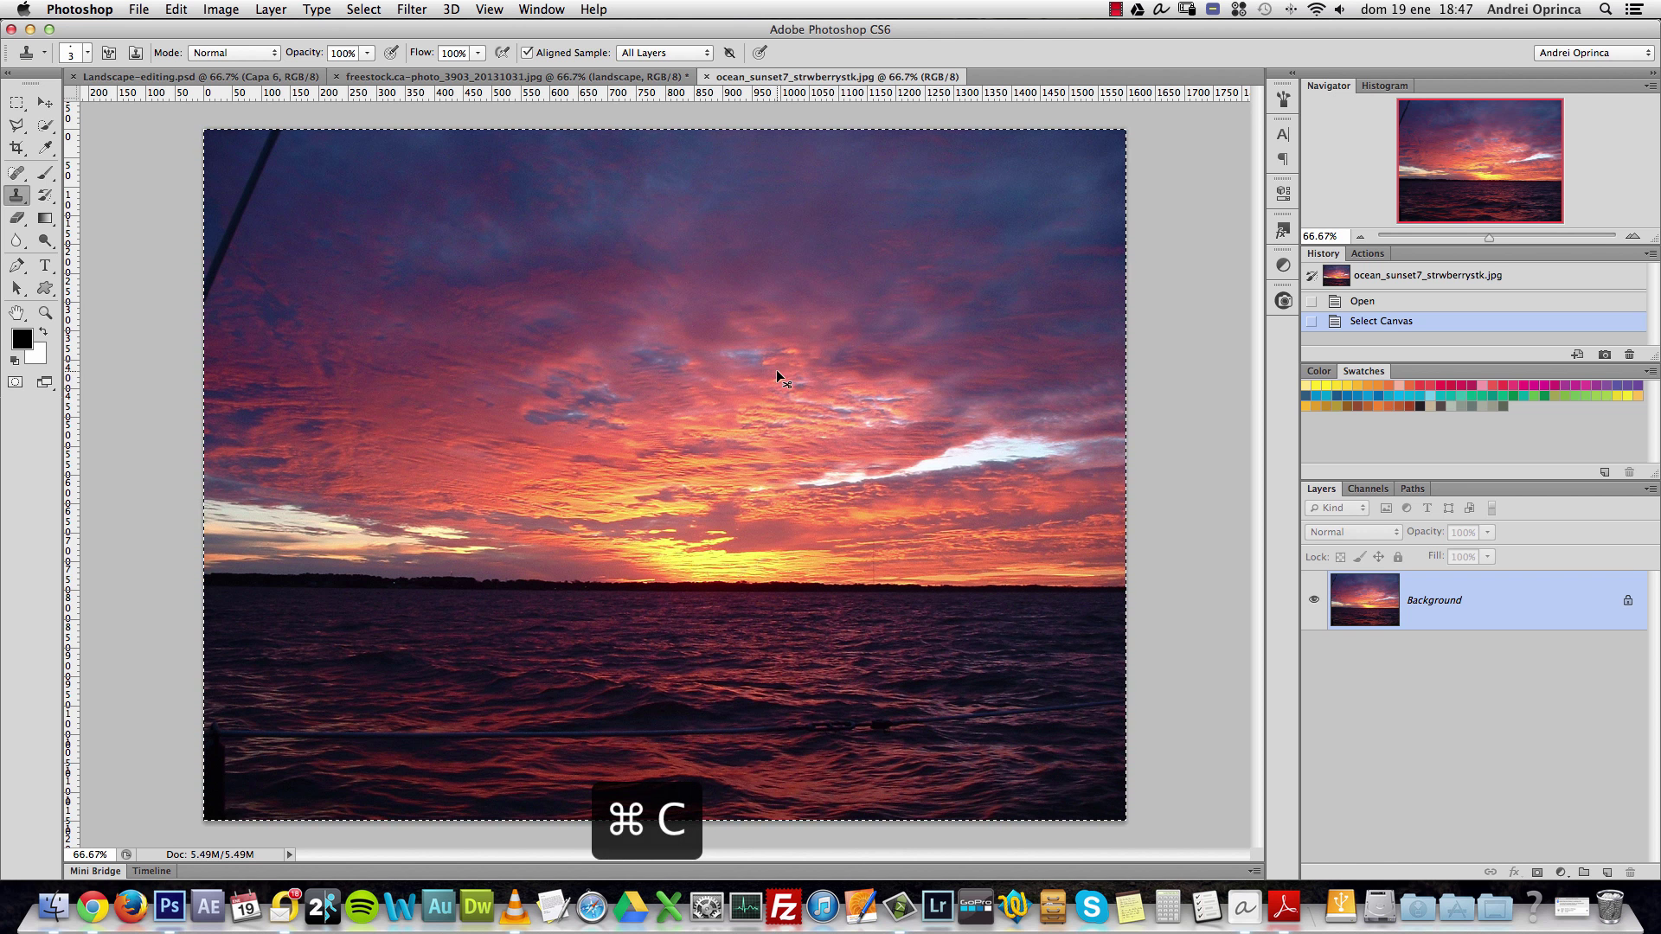
key("super+w")
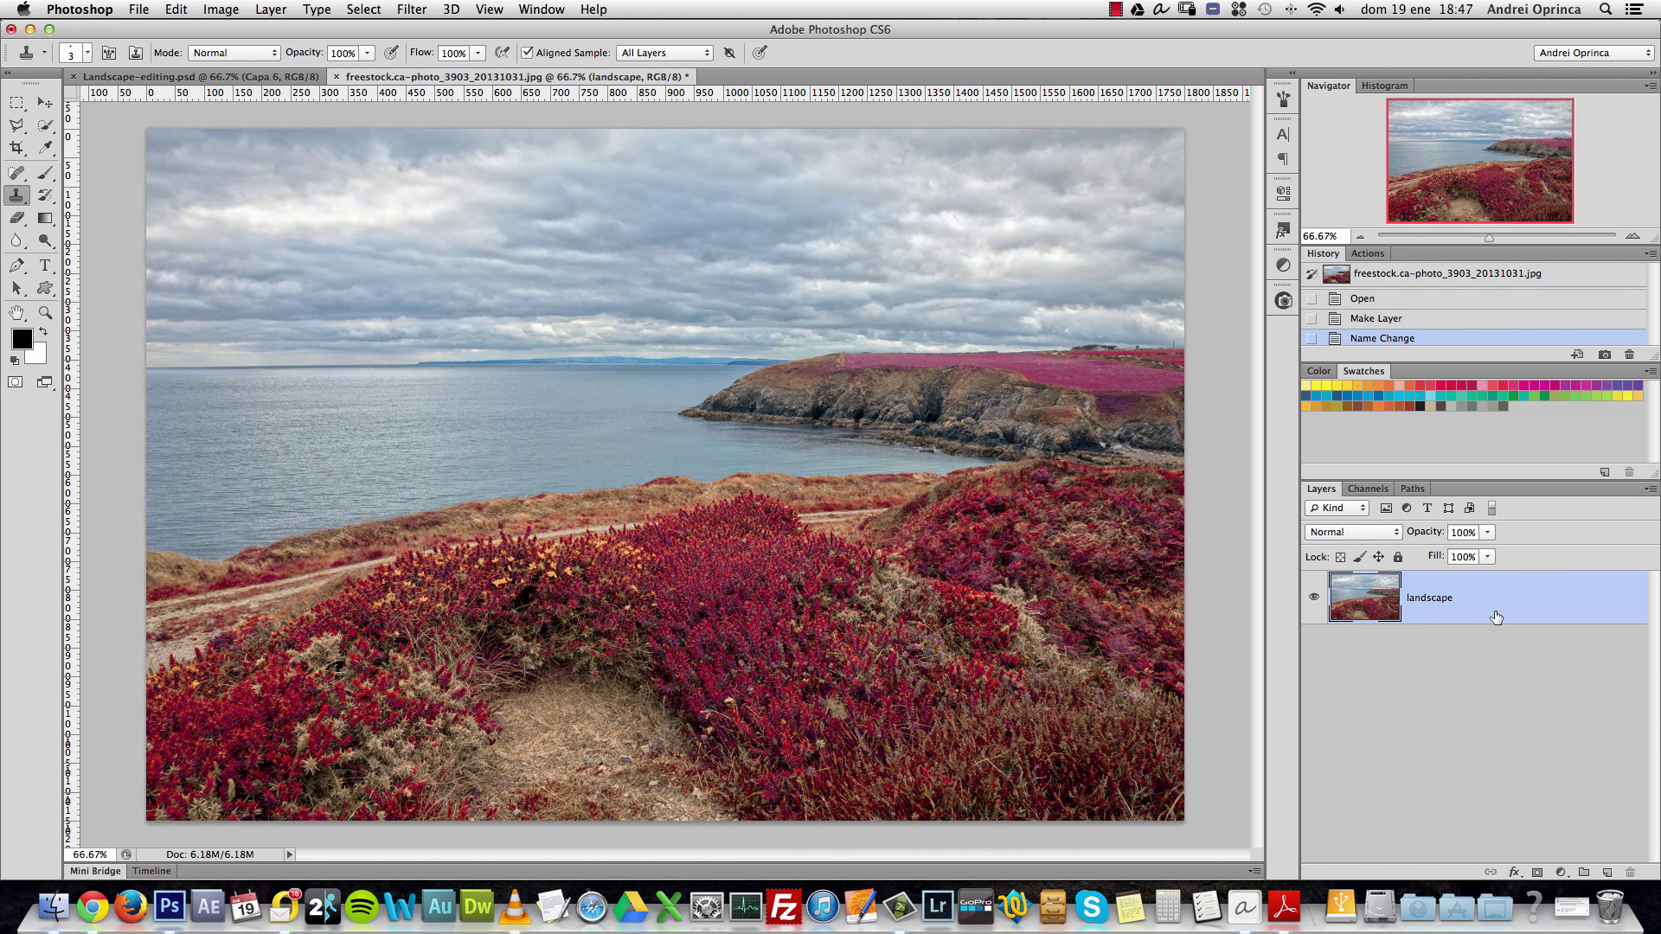
Create an empty layer beneath the landscape layer and name it "sky".
left_click(1607, 875, "alt")
key("Escape")
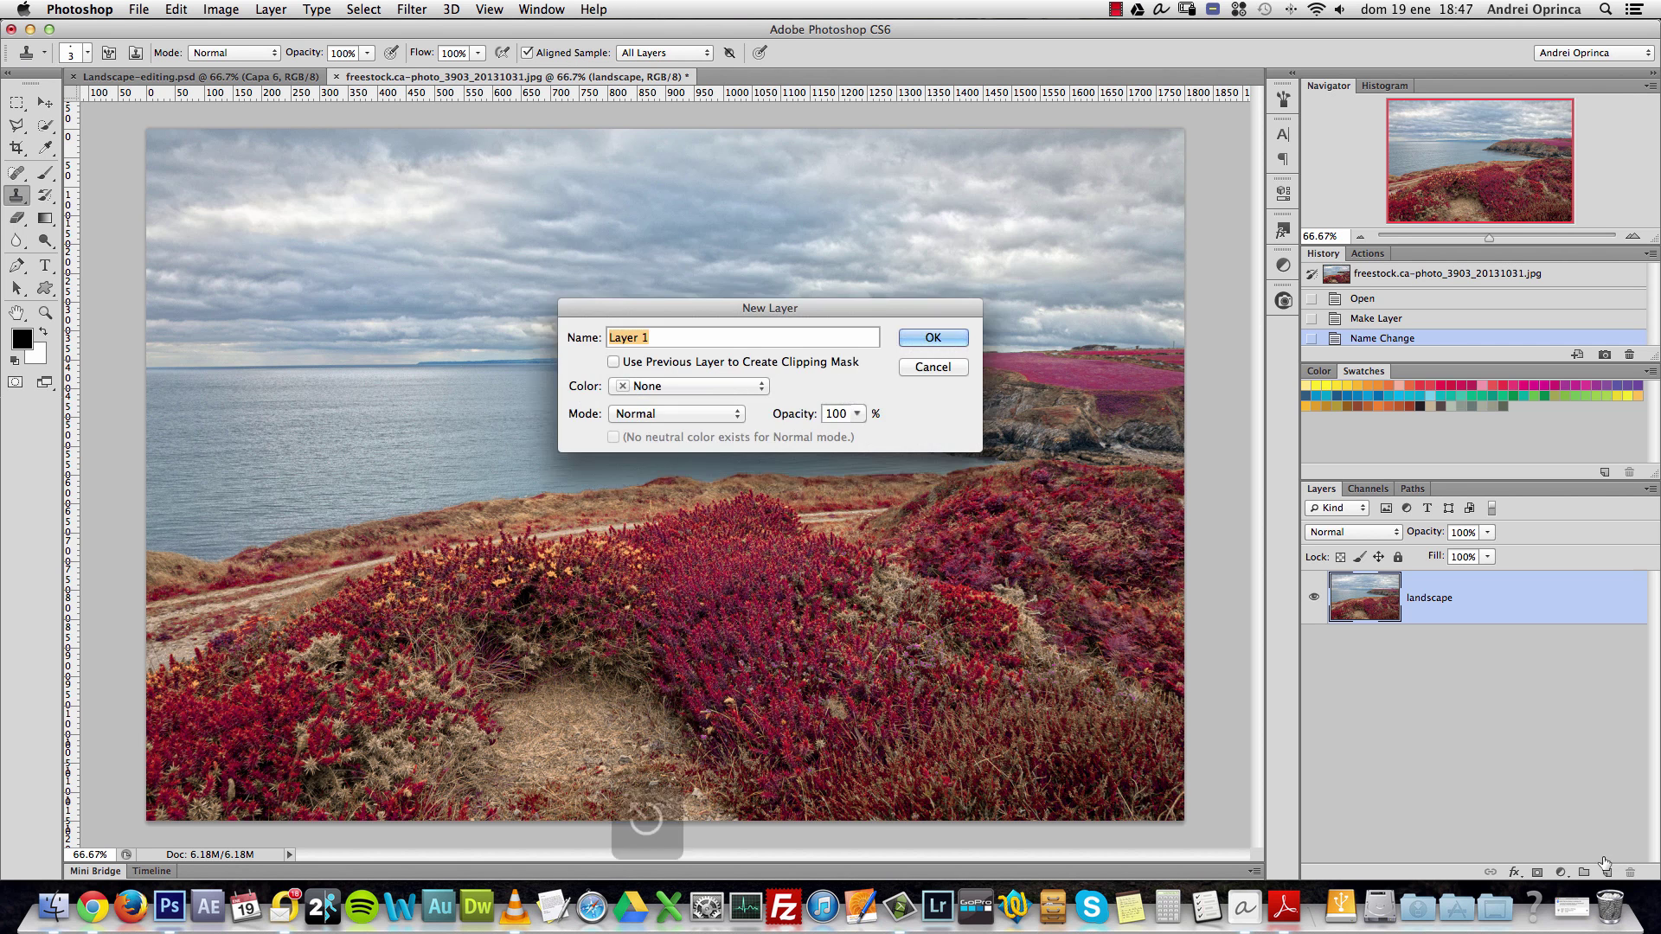
left_click(1607, 873, "super")
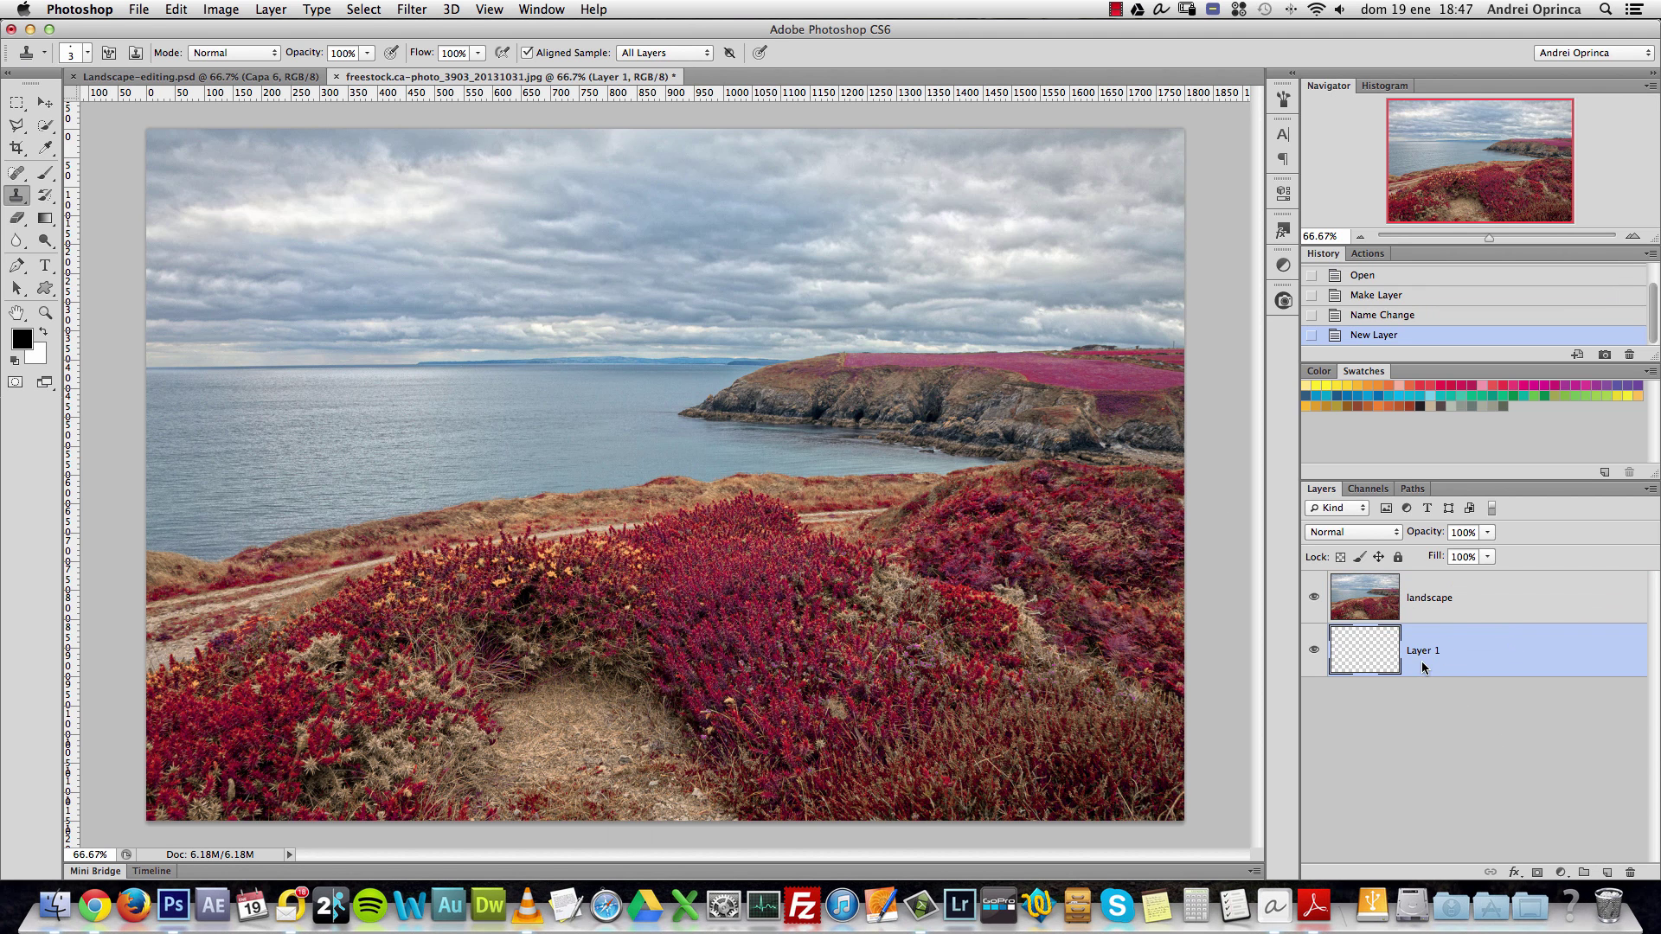
double_click(1425, 652)
type("sky")
key("Return")
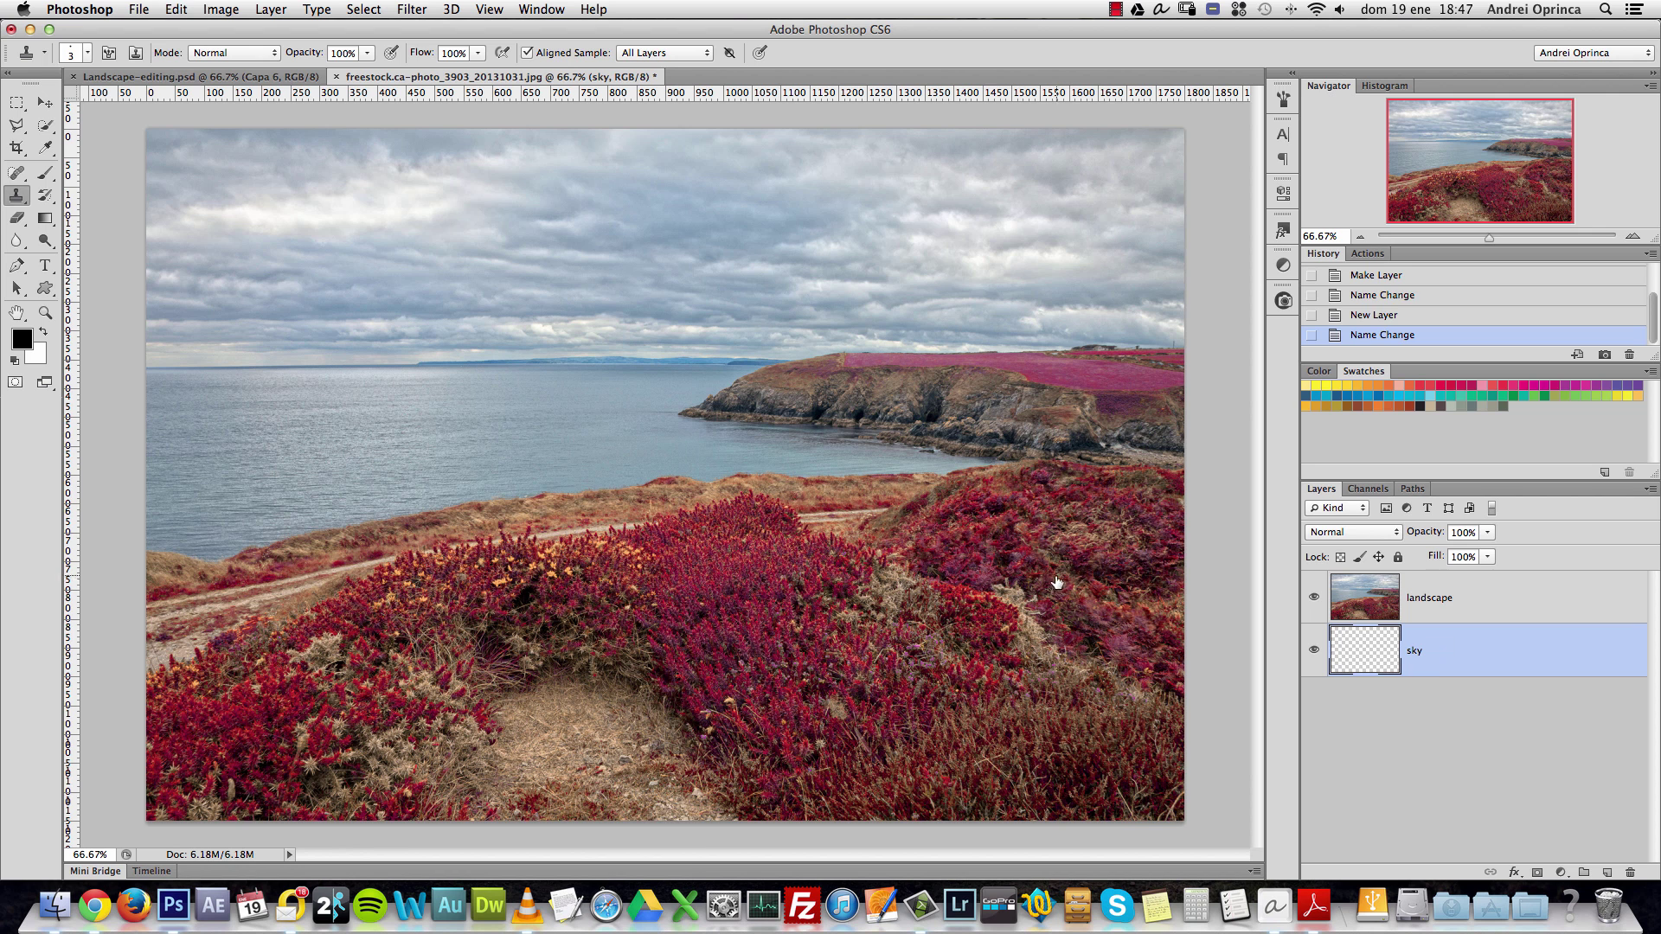
Paste the copied sunset into the sky layer and check it by briefly hiding the landscape layer.
key("super+v")
left_click(1314, 597)
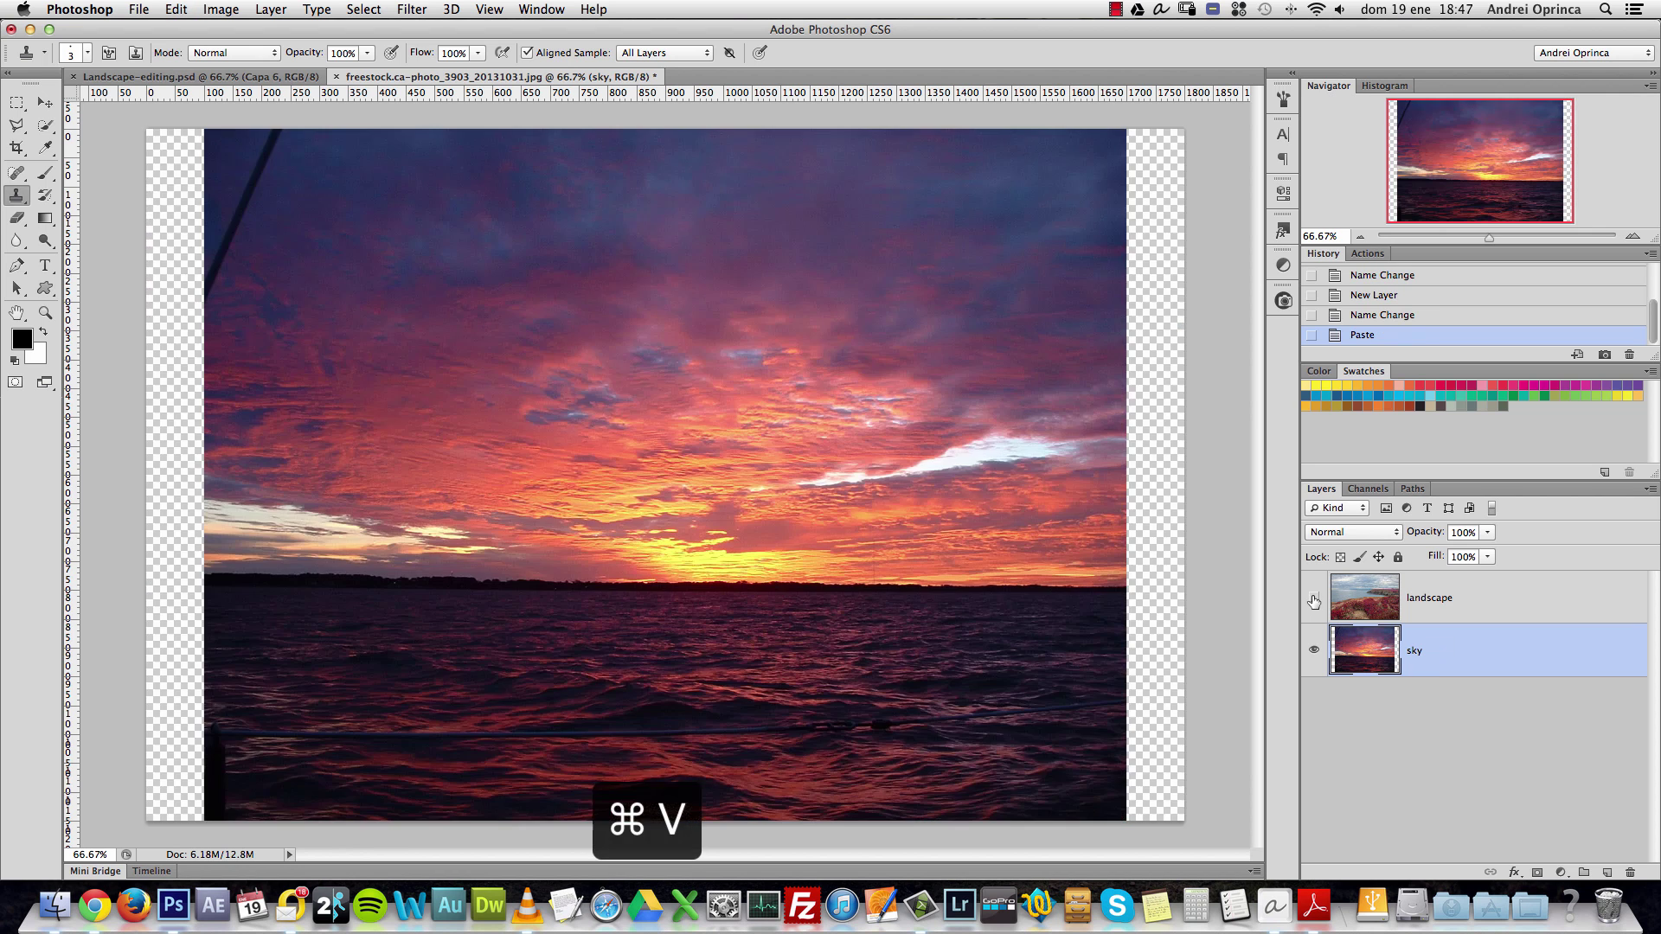
left_click(1314, 597)
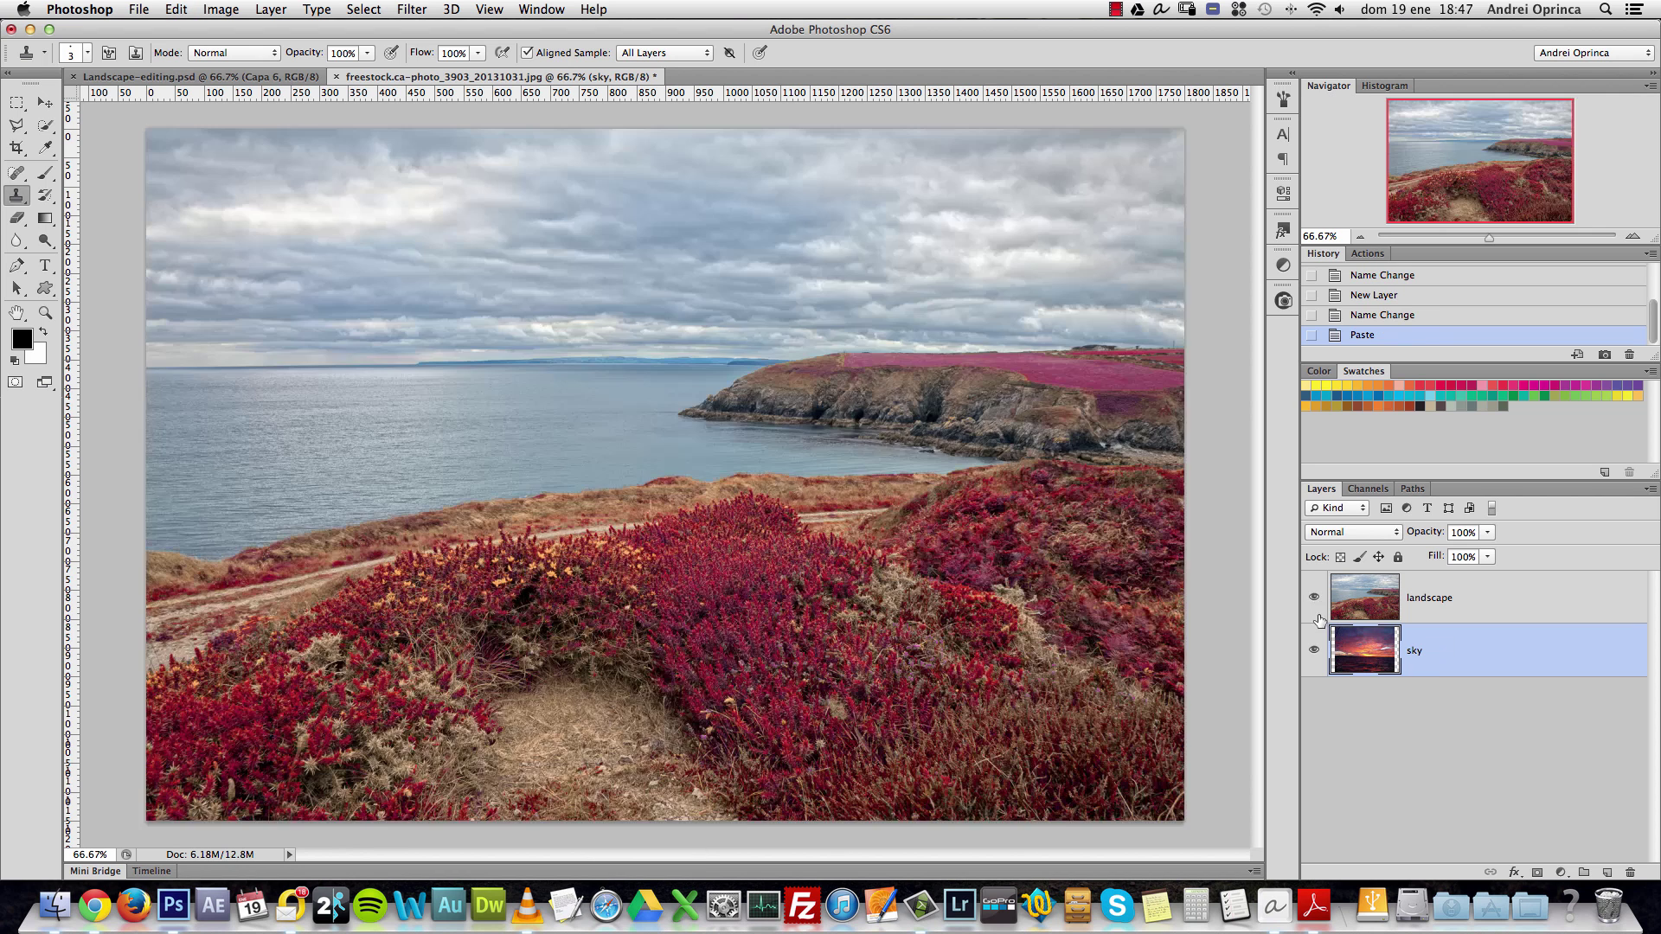
Add a layer mask to the landscape layer and hide its sky with a short vertical linear gradient across the horizon.
left_click(1487, 602)
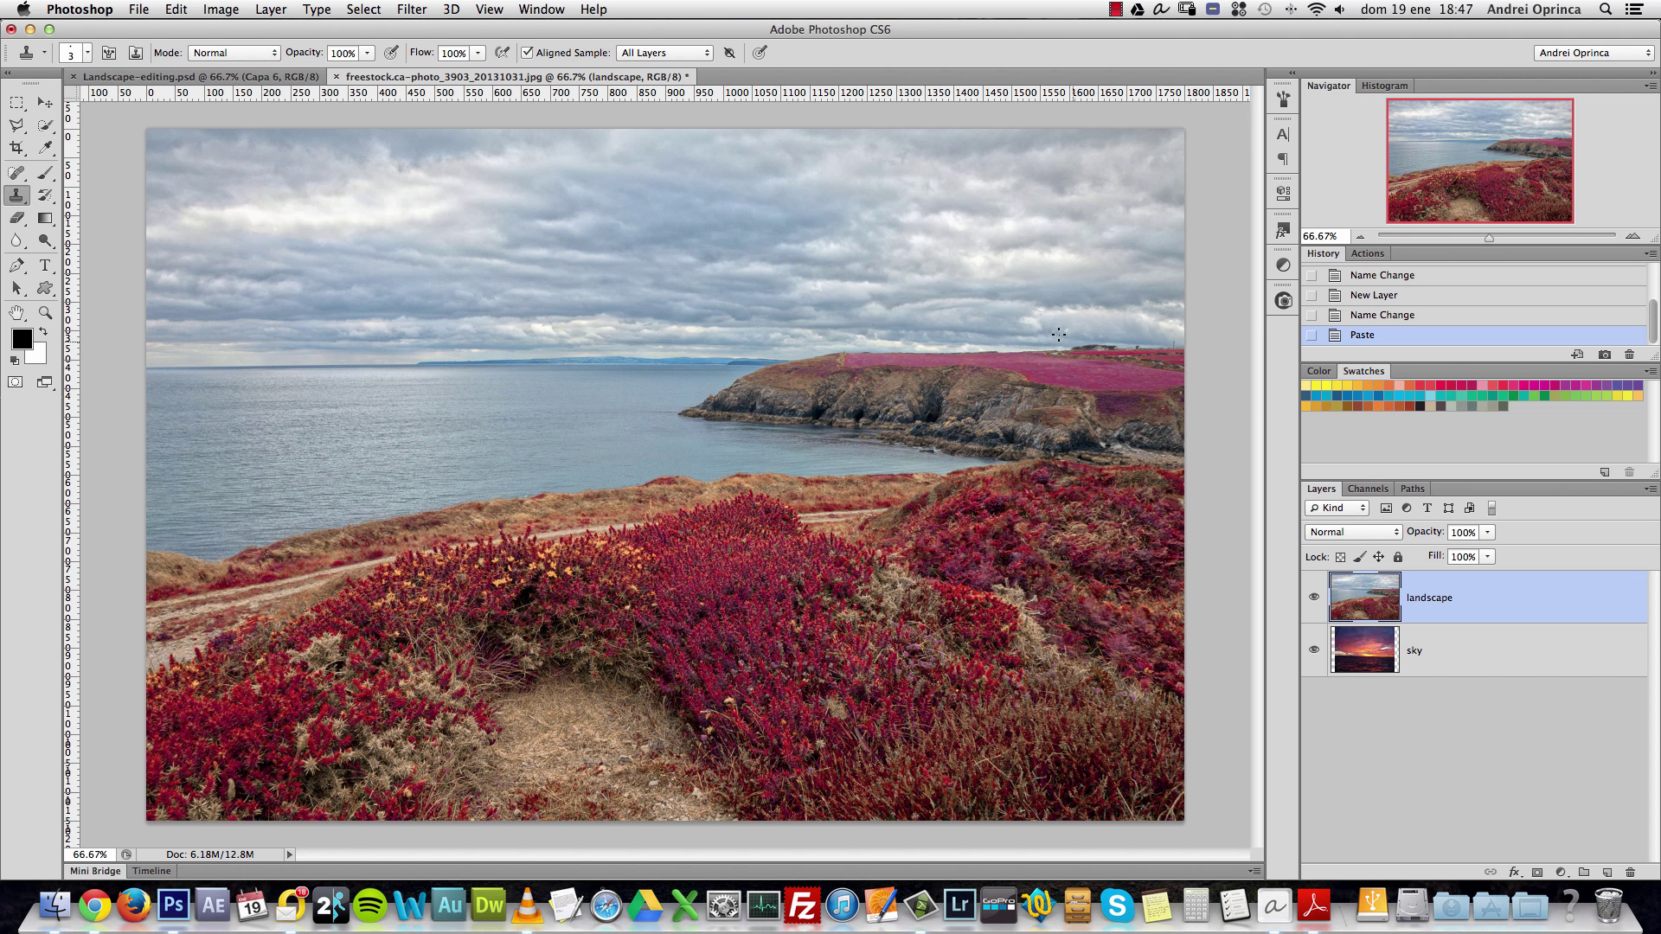
left_click(1538, 872)
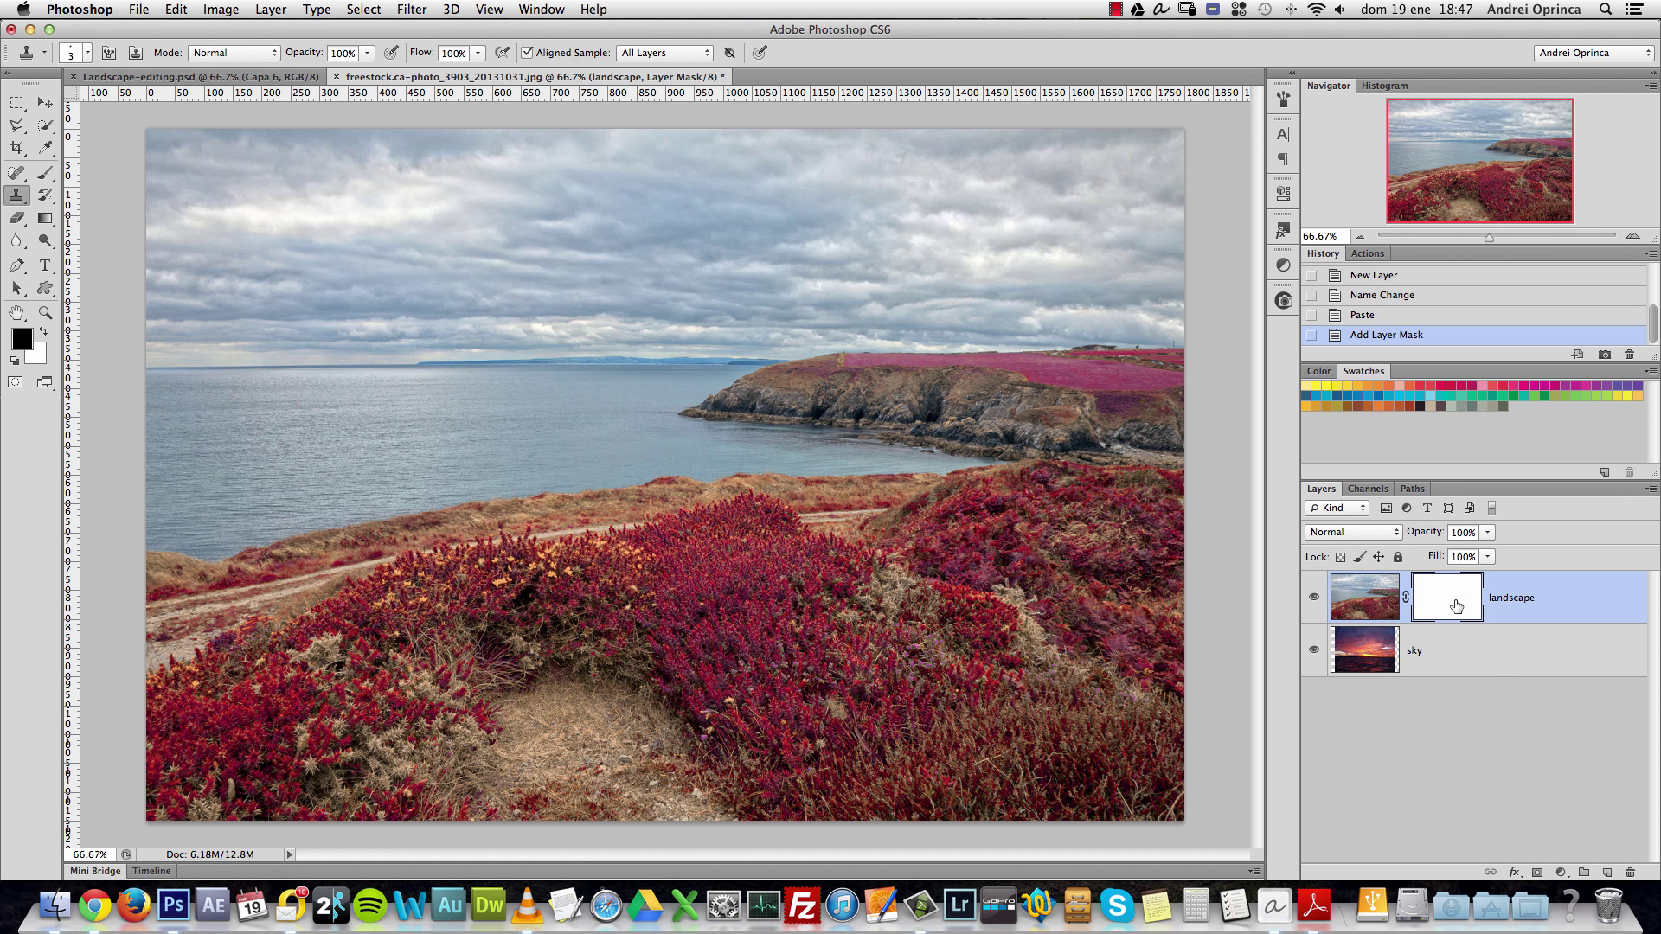
left_click(45, 219)
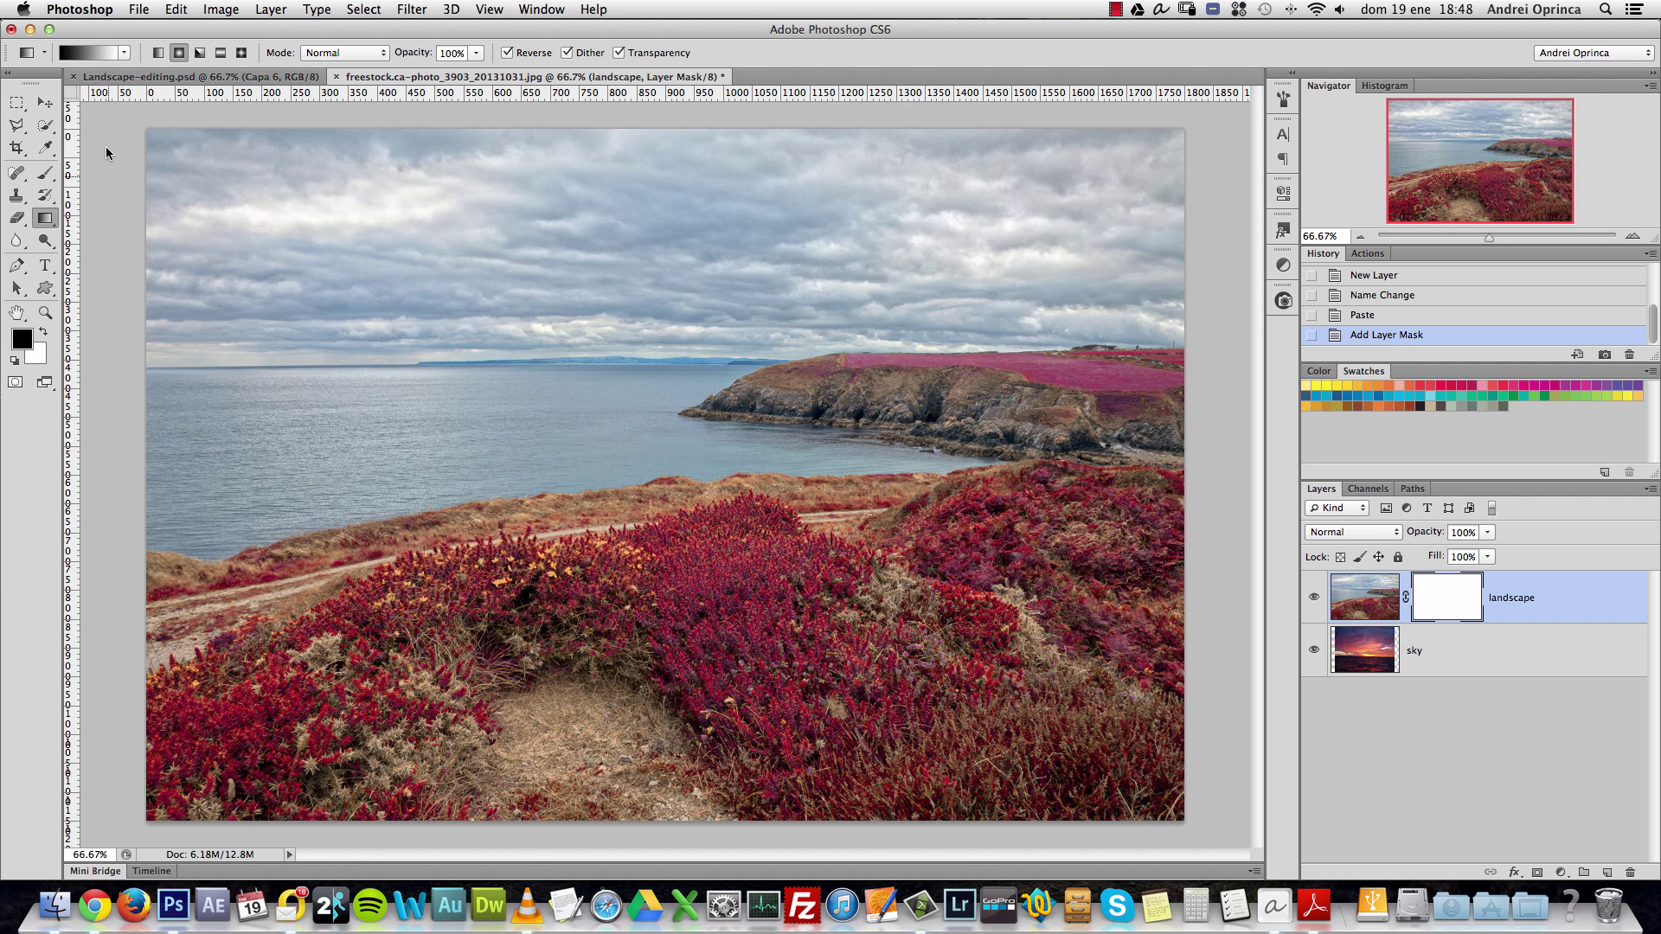
left_click(159, 54)
left_click(442, 346, "super")
left_click(745, 387, "alt")
left_click_drag(492, 346, 490, 370)
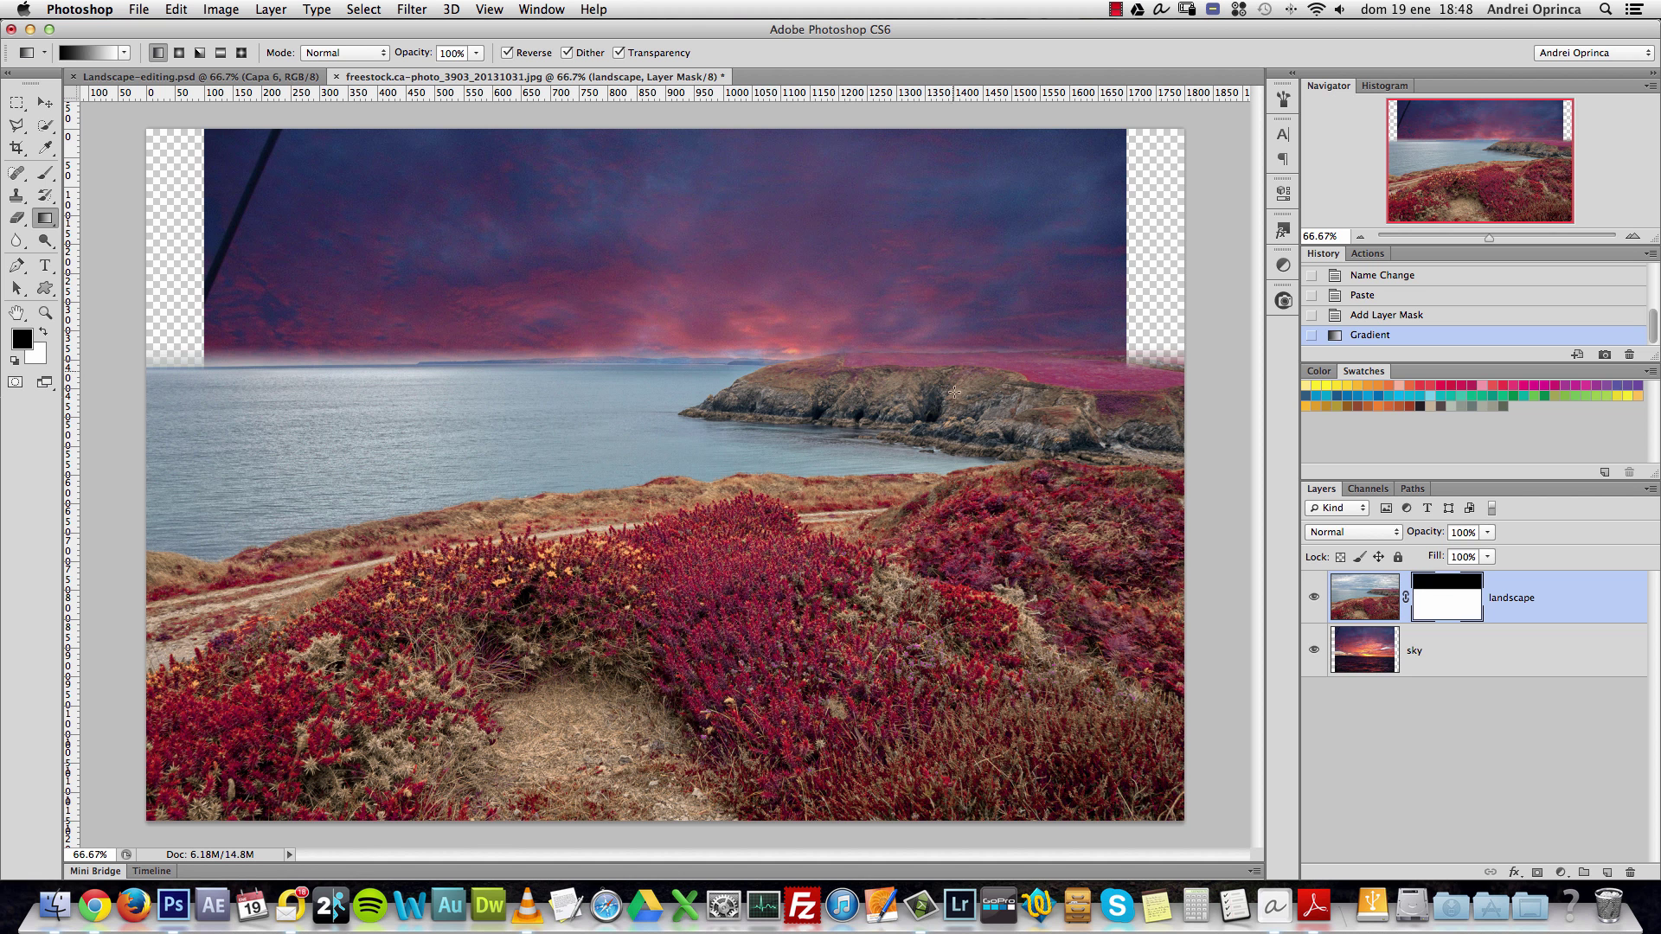
Free Transform the sky layer, enlarging it to about 114.7% and moving it up so the sunset meets the landscape's horizon.
left_click(1438, 652)
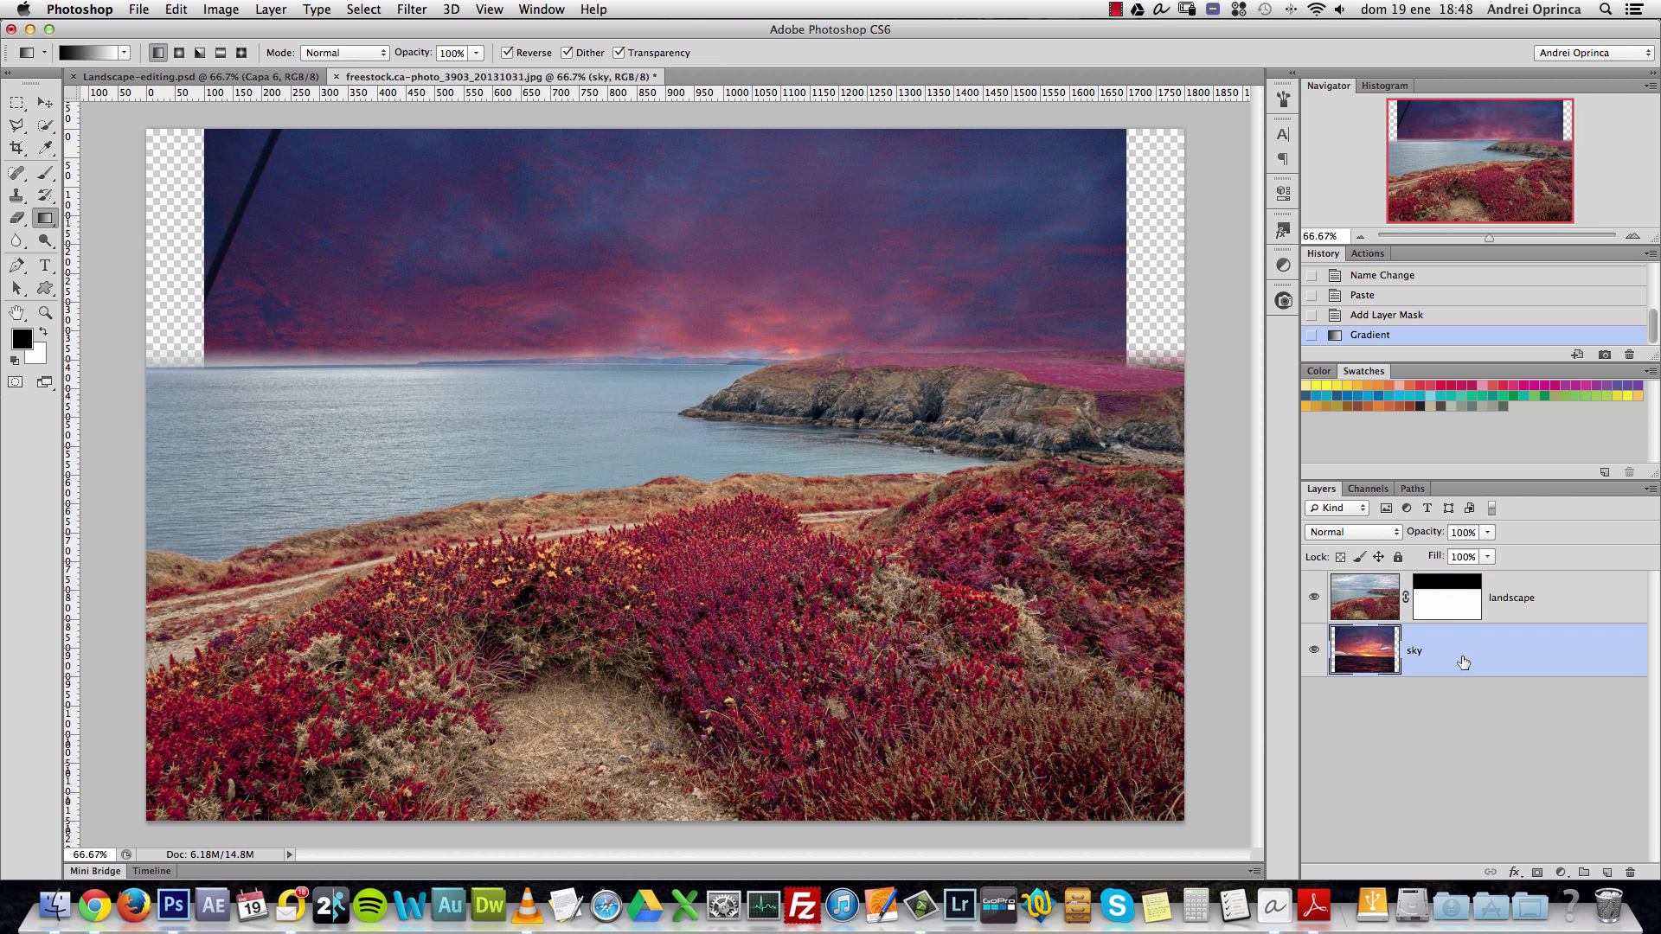
key("v")
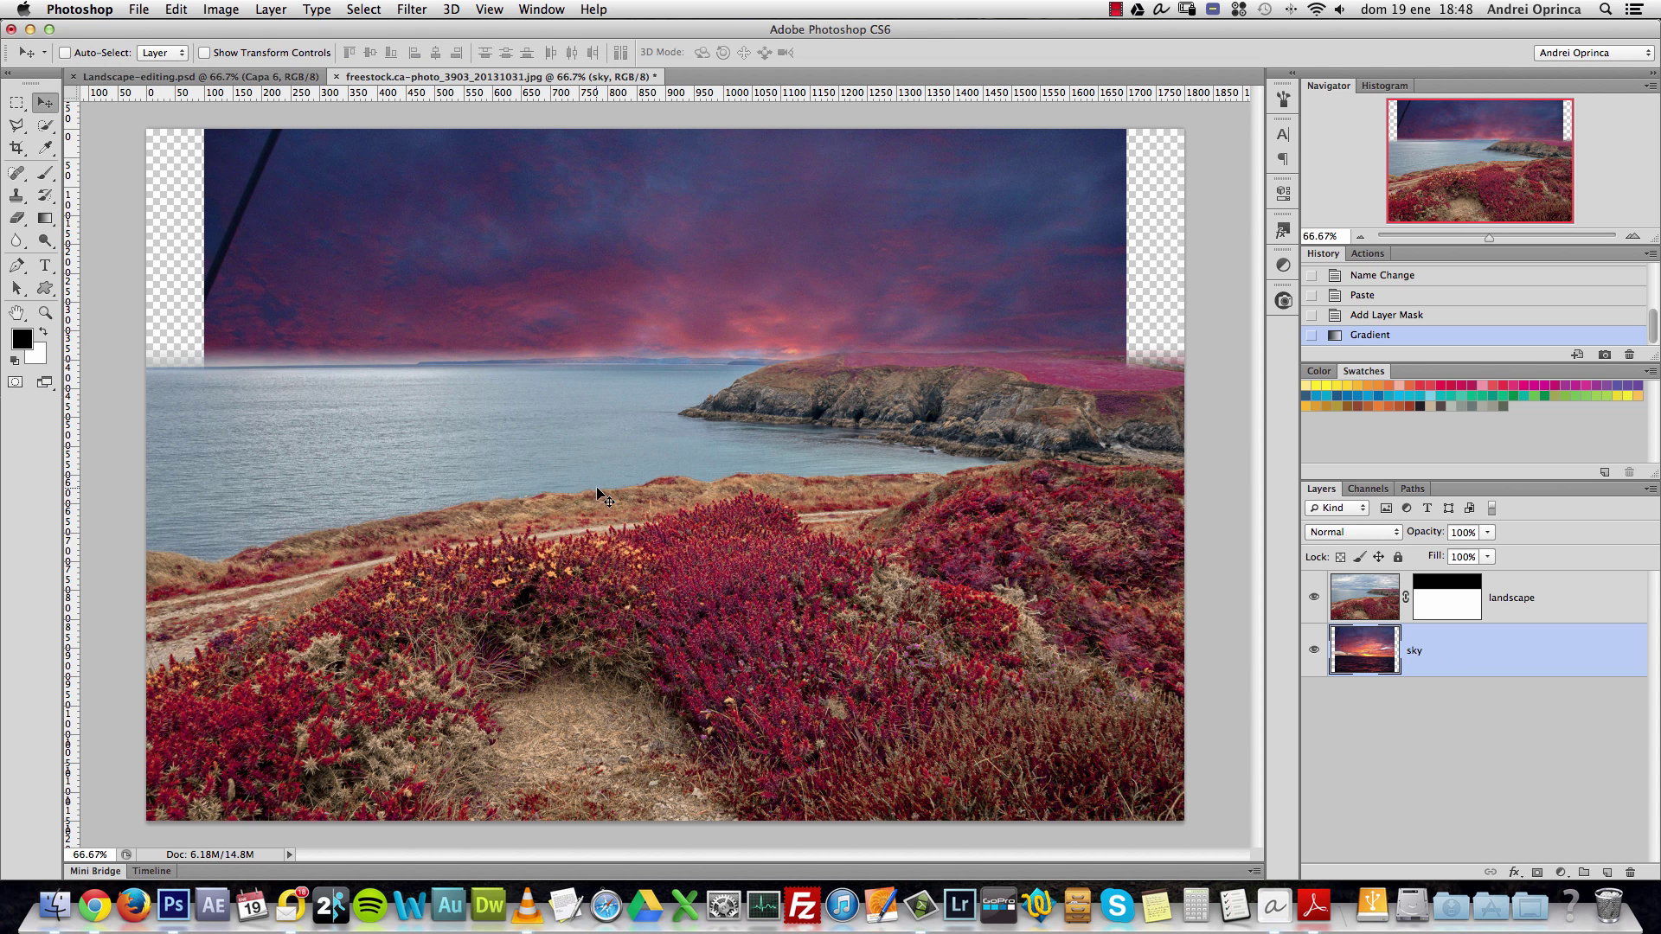
key("super+t")
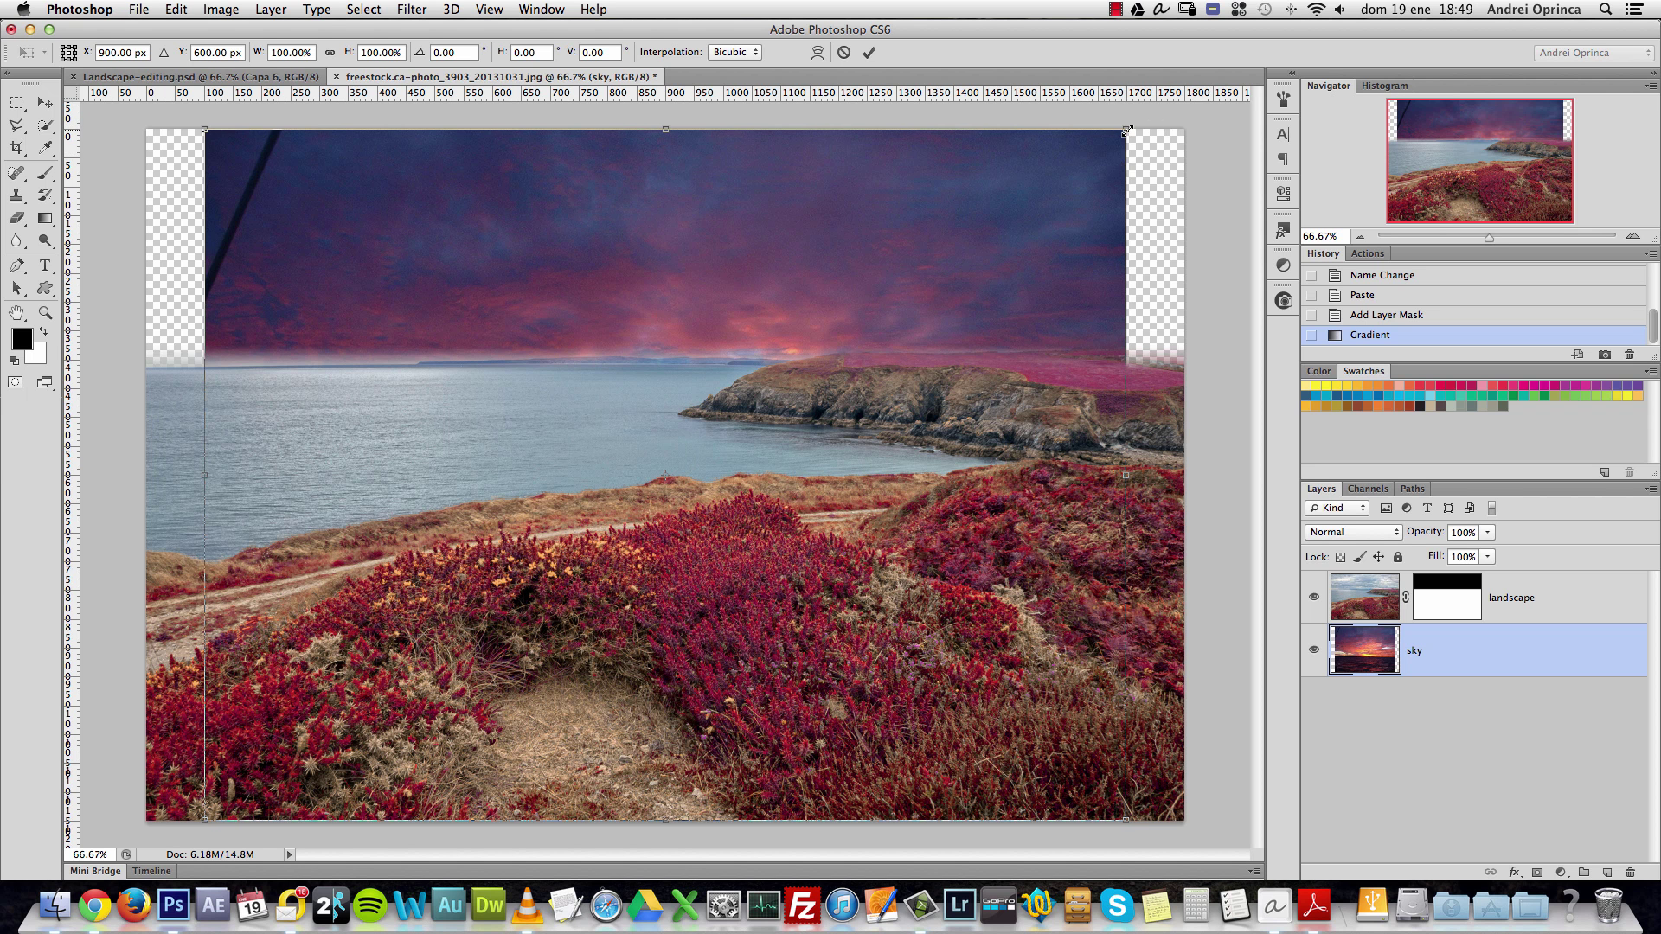
left_click_drag(1127, 132, 1202, 94)
left_click_drag(730, 657, 729, 407)
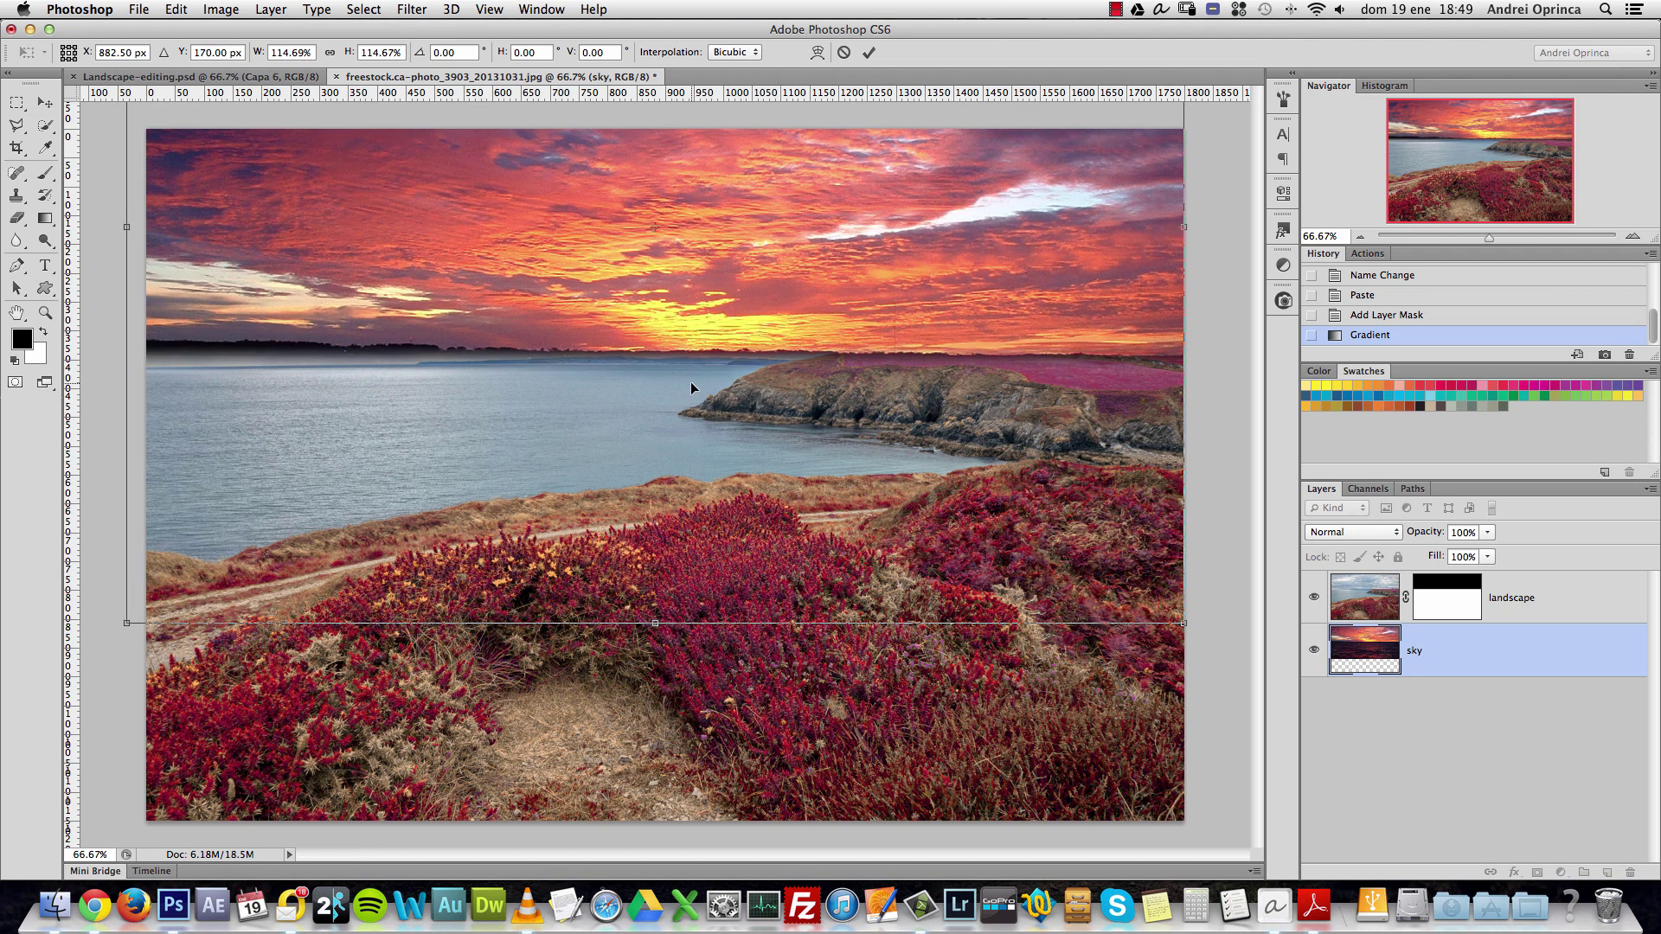
left_click_drag(690, 386, 677, 383)
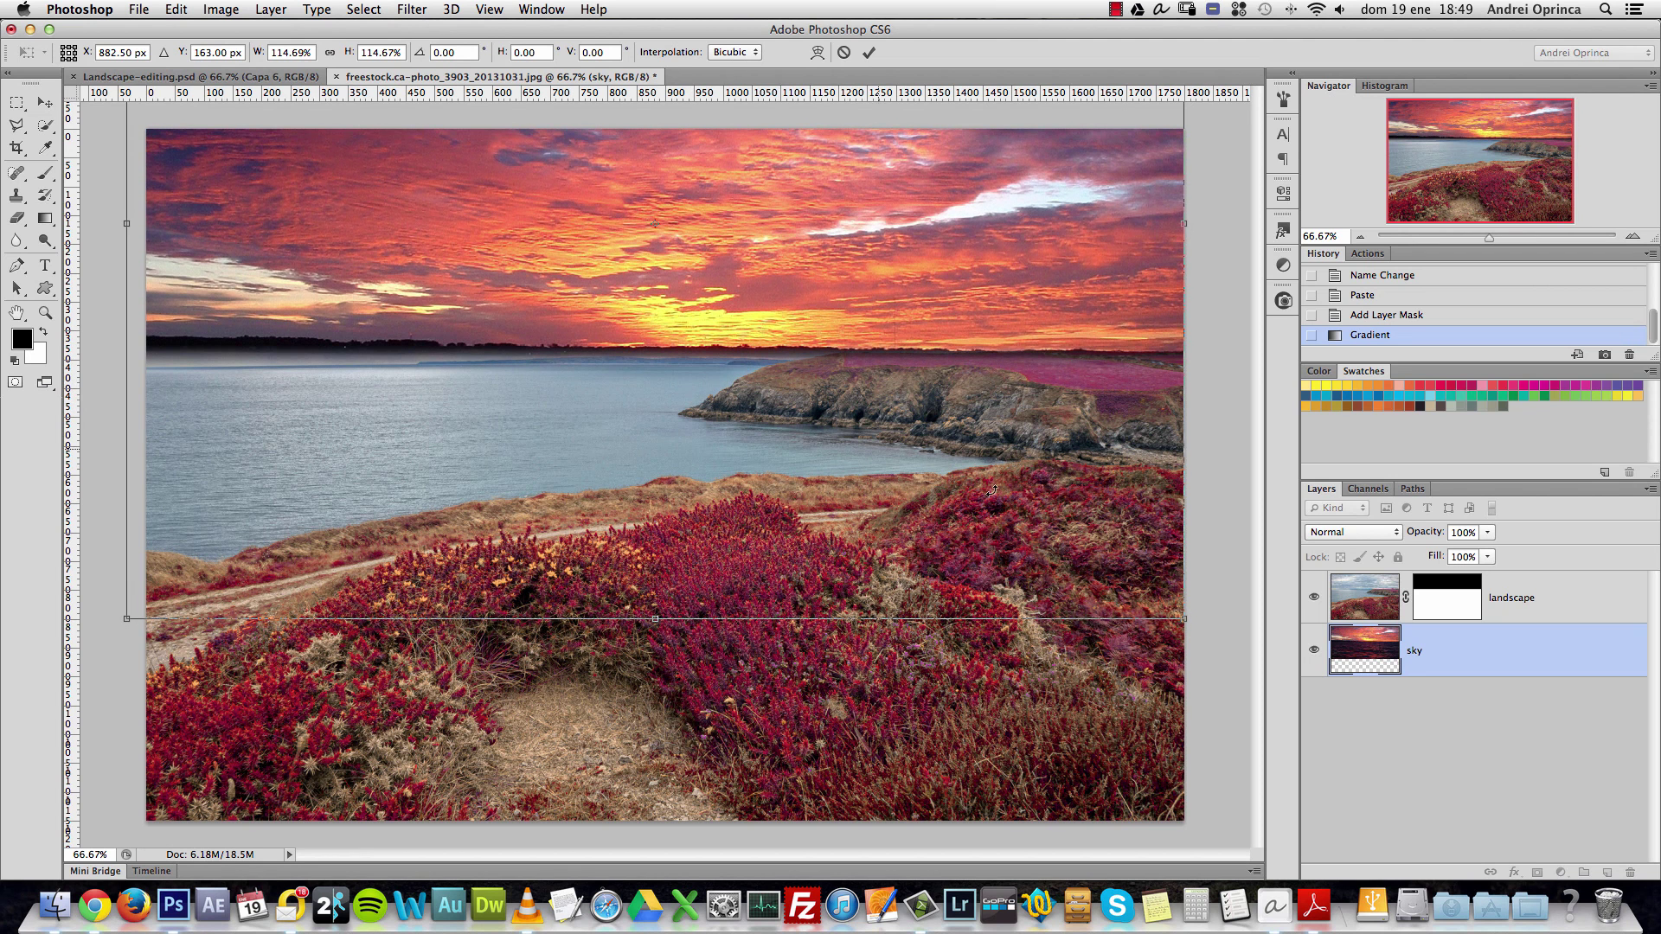
left_click_drag(626, 359, 635, 371)
key("Return")
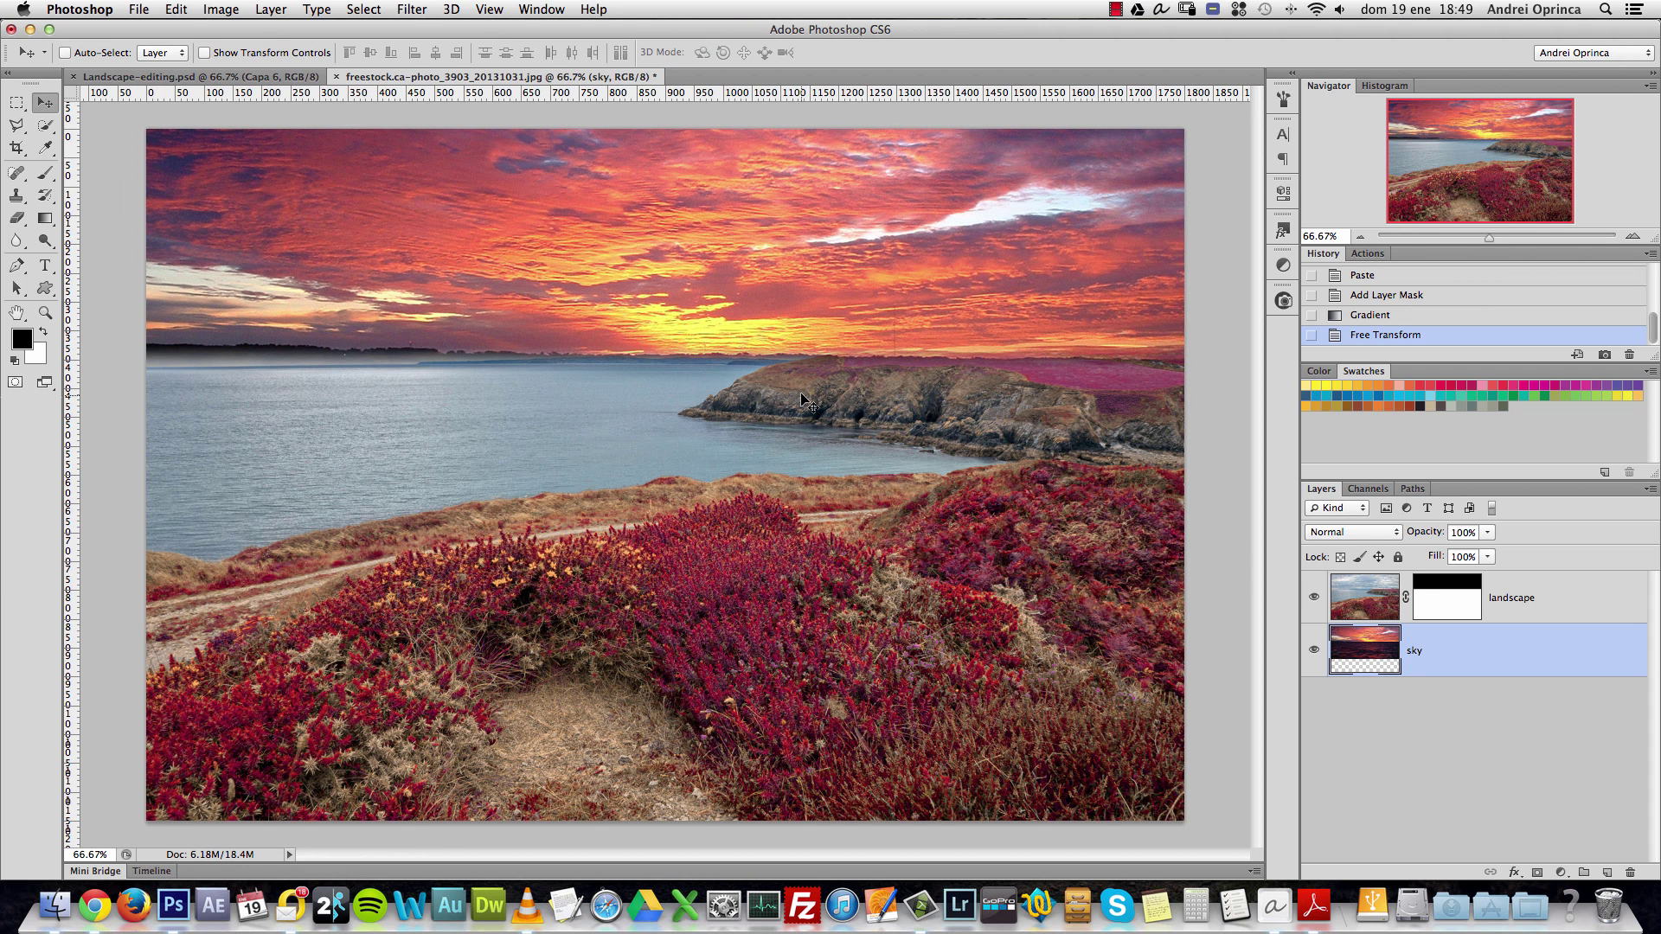
Paint black on the landscape layer's mask with a 40 px brush to hide the haze beneath the distant tree line on the left.
left_click(1451, 611)
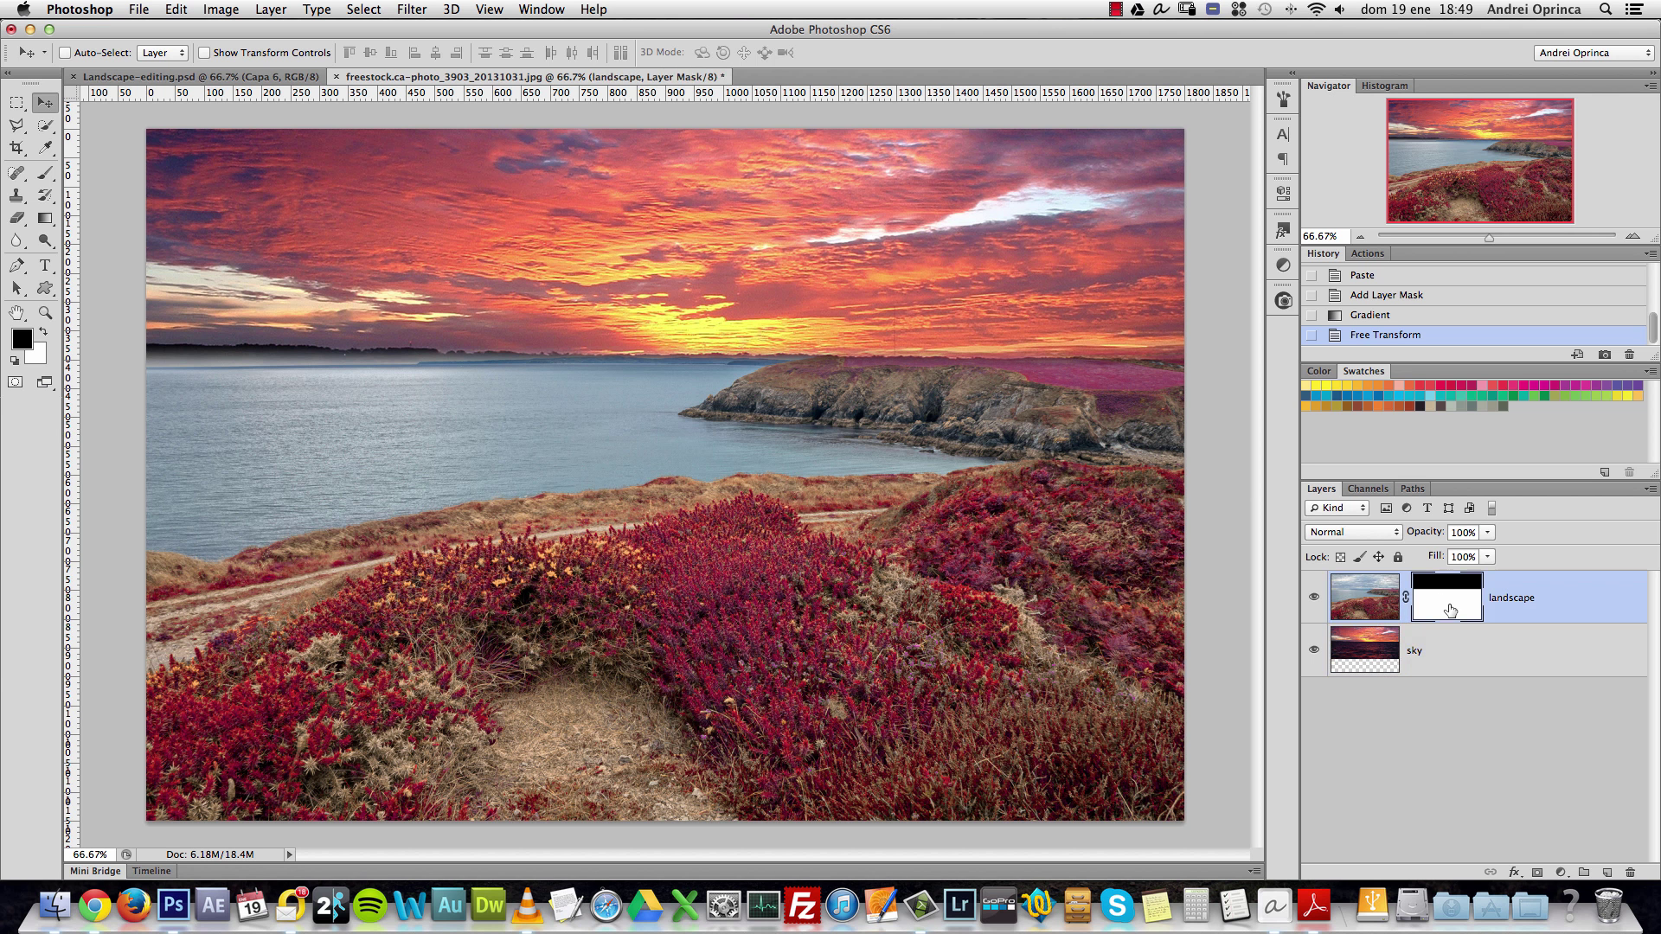
left_click(45, 173)
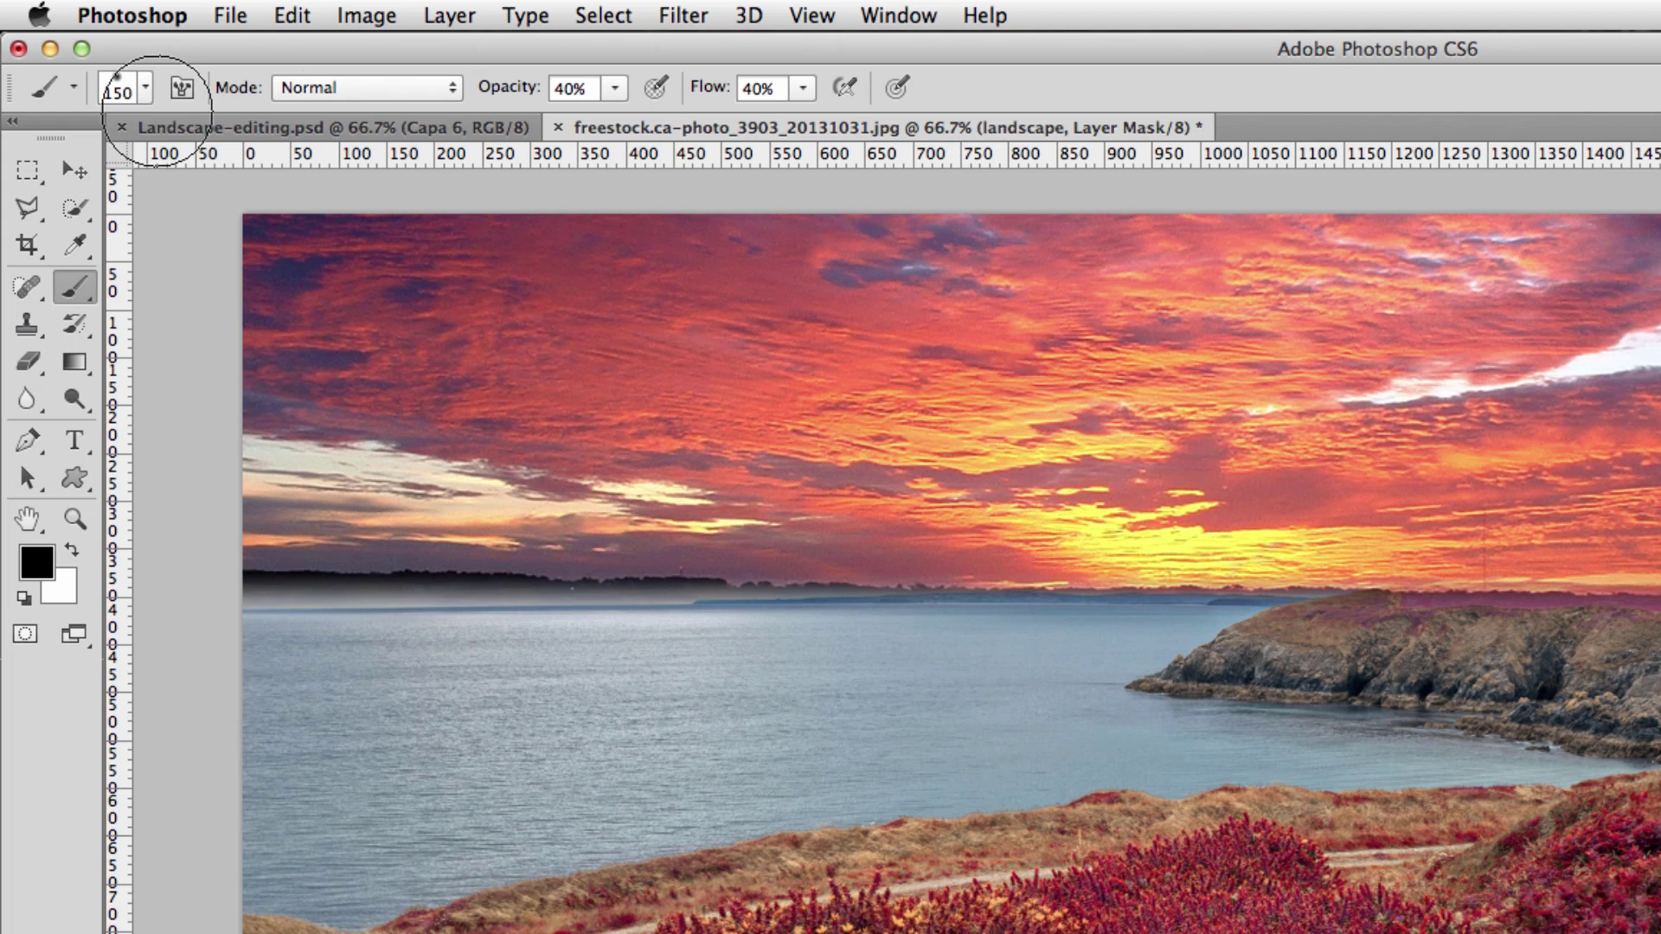
left_click(72, 169)
key("b")
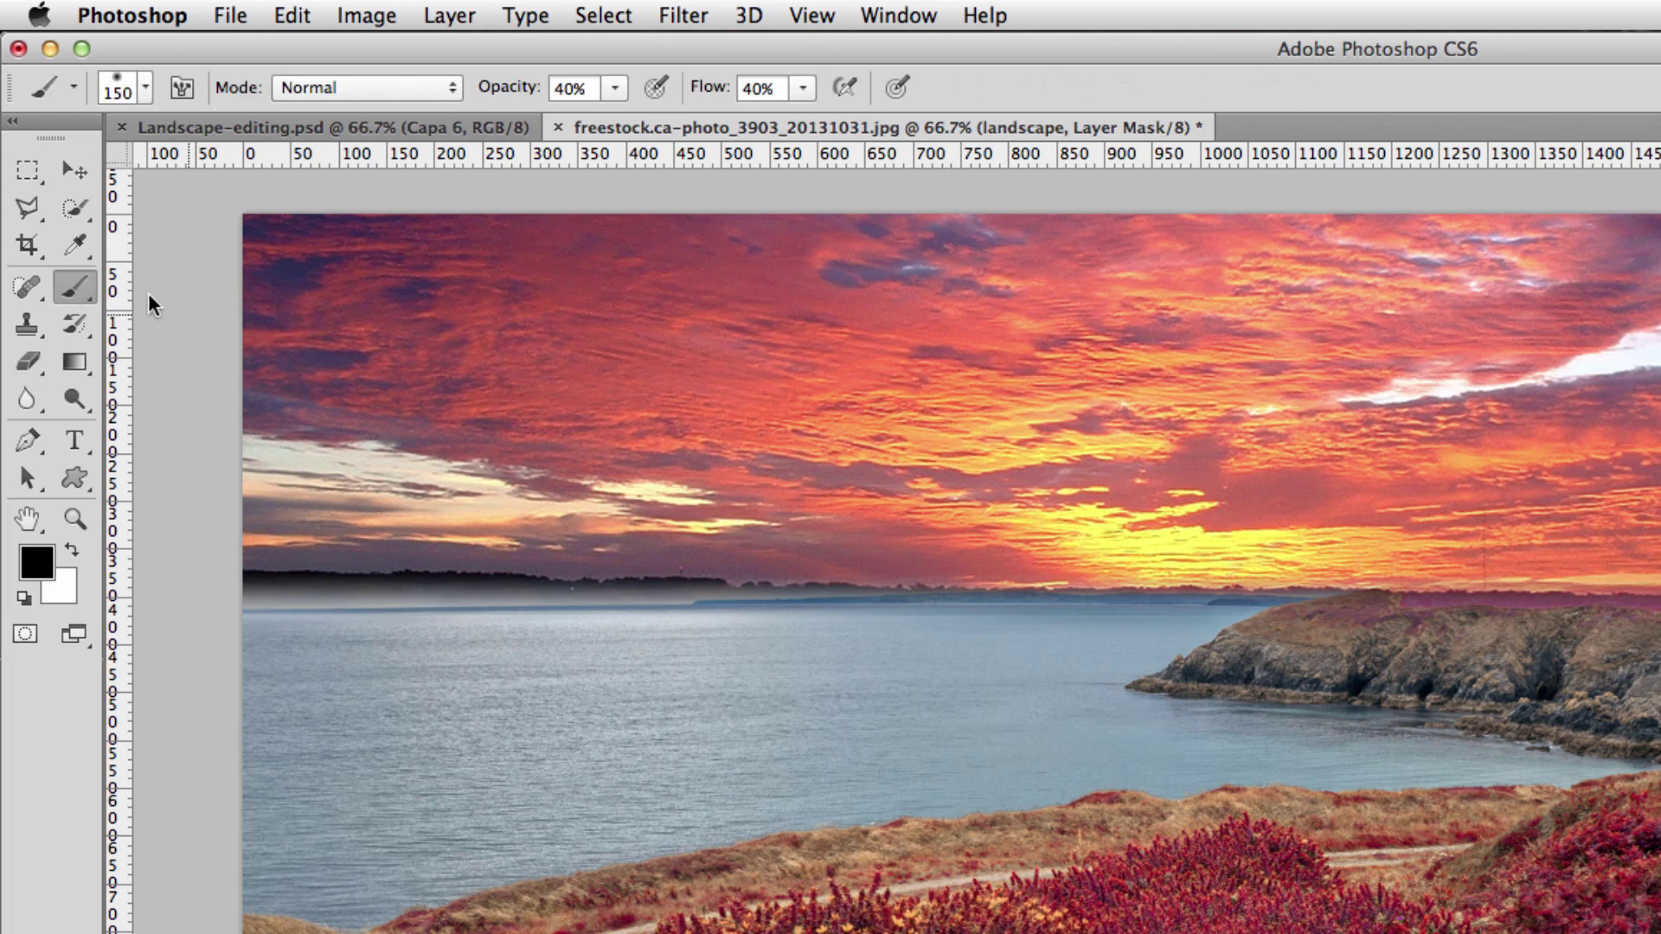
left_click(465, 519, "super")
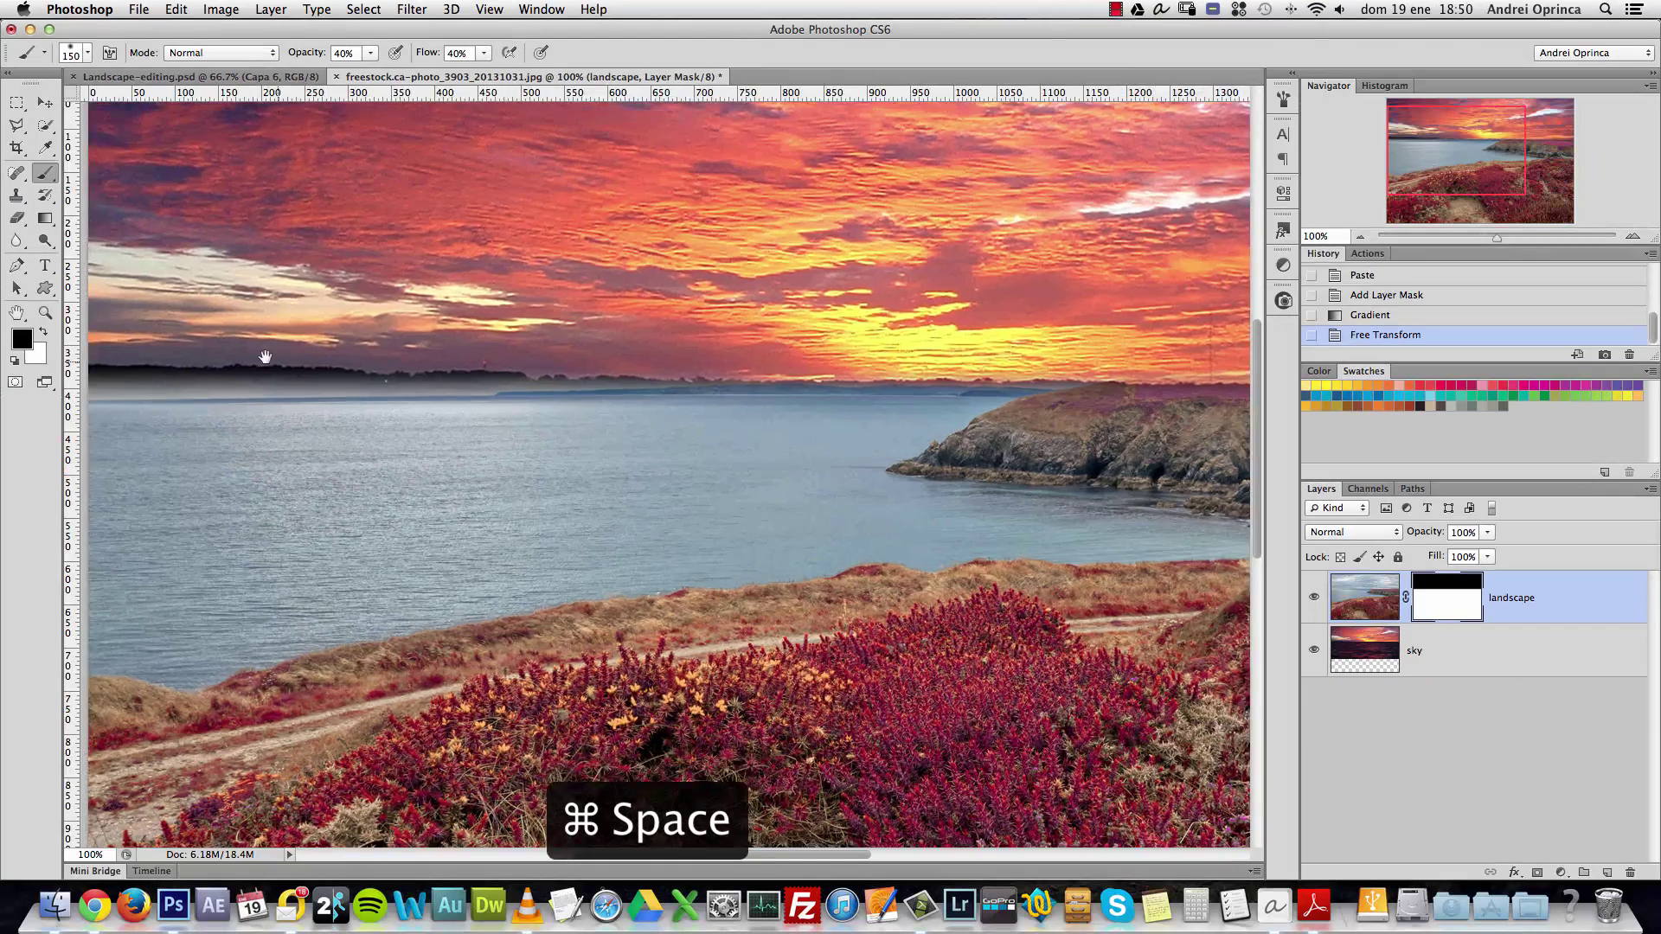
left_click_drag(266, 357, 575, 381)
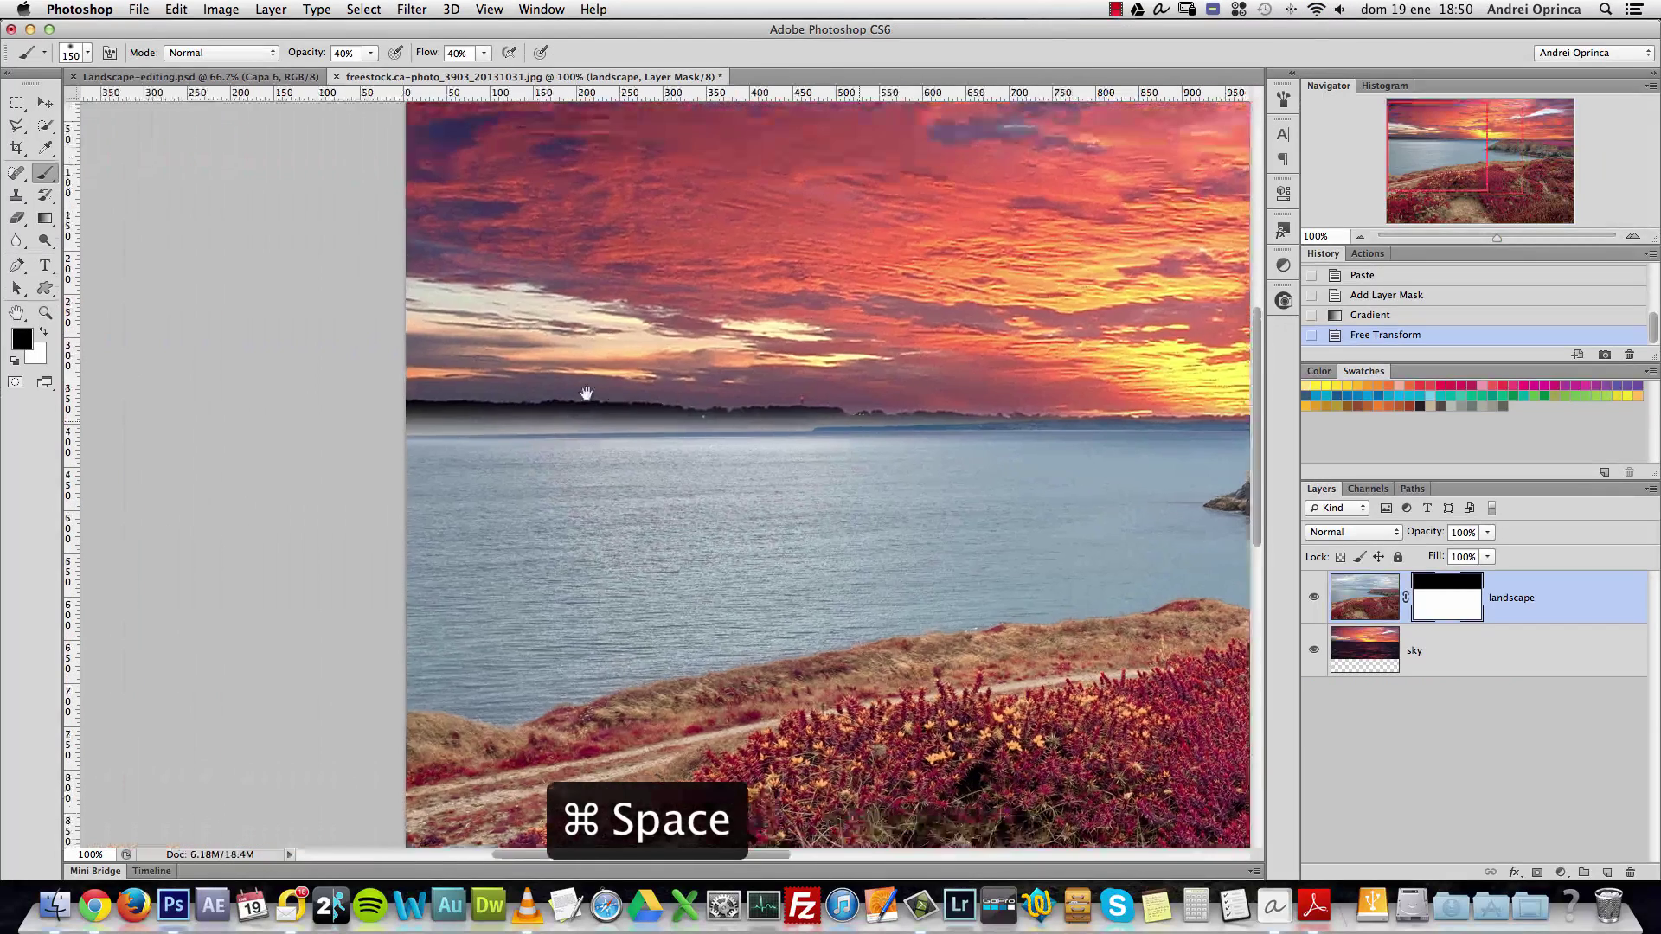
left_click(562, 378, "super")
key("bracketleft")
key("bracketleft")
key("bracketleft")
key("bracketleft")
key("bracketleft")
key("bracketleft")
key("bracketleft")
key("bracketleft")
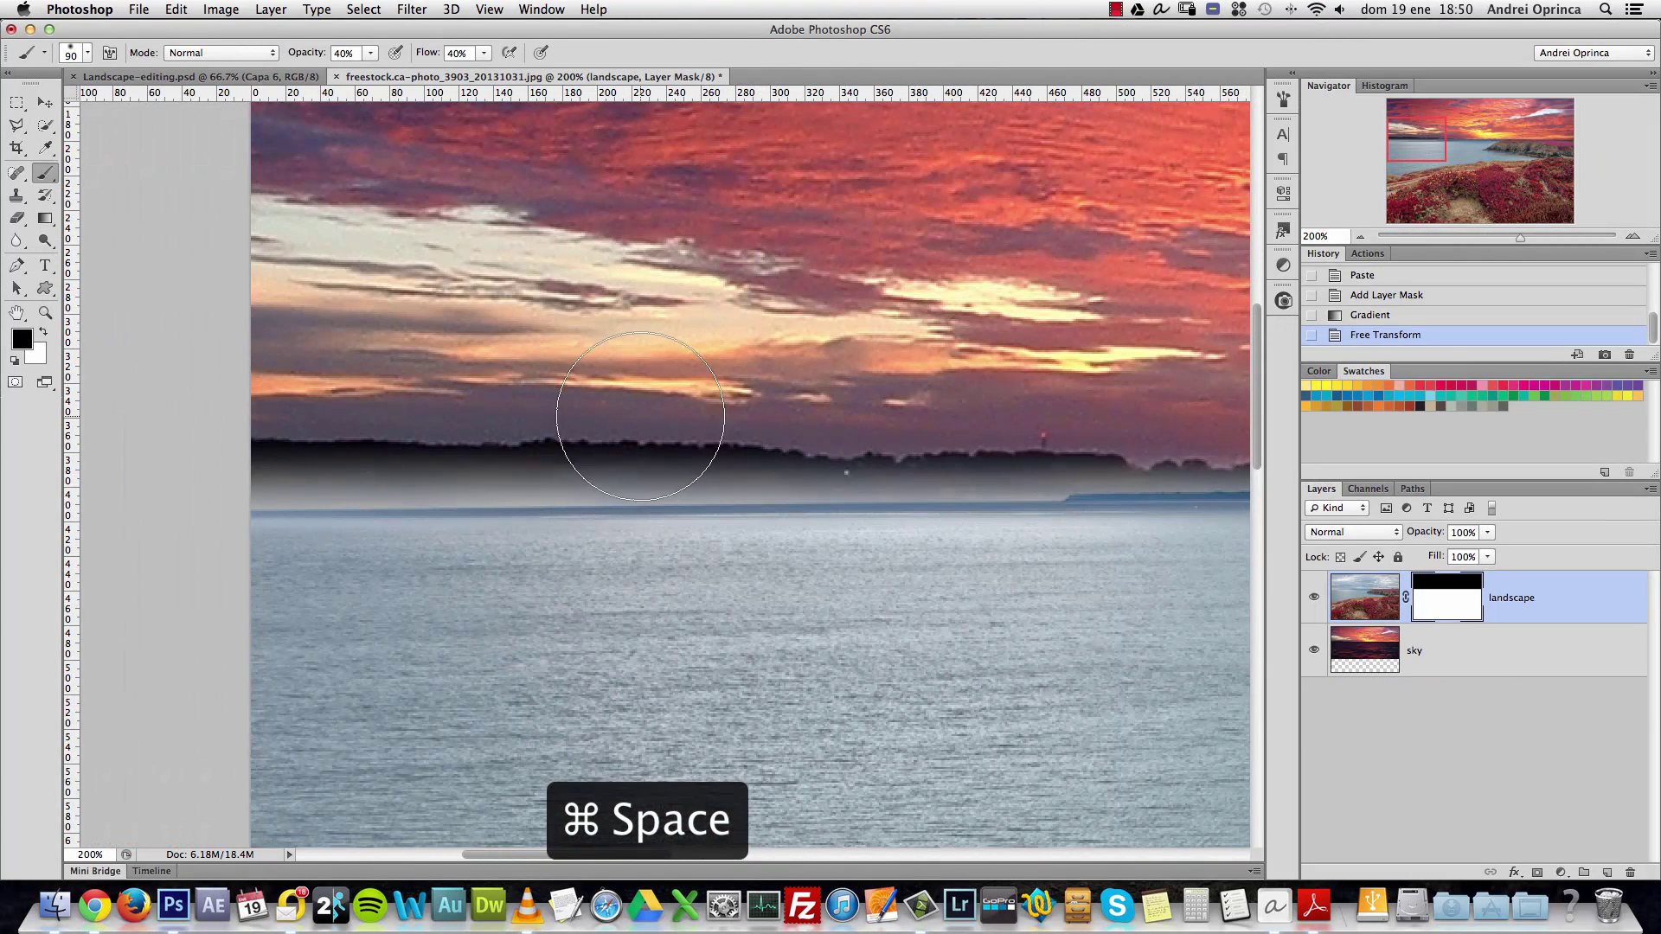
mouse_move(341, 441)
left_mouse_down()
mouse_move(475, 460)
mouse_move(188, 454)
mouse_move(378, 467)
left_mouse_up()
mouse_move(270, 472)
left_mouse_down()
mouse_move(572, 478)
mouse_move(558, 478)
left_mouse_up()
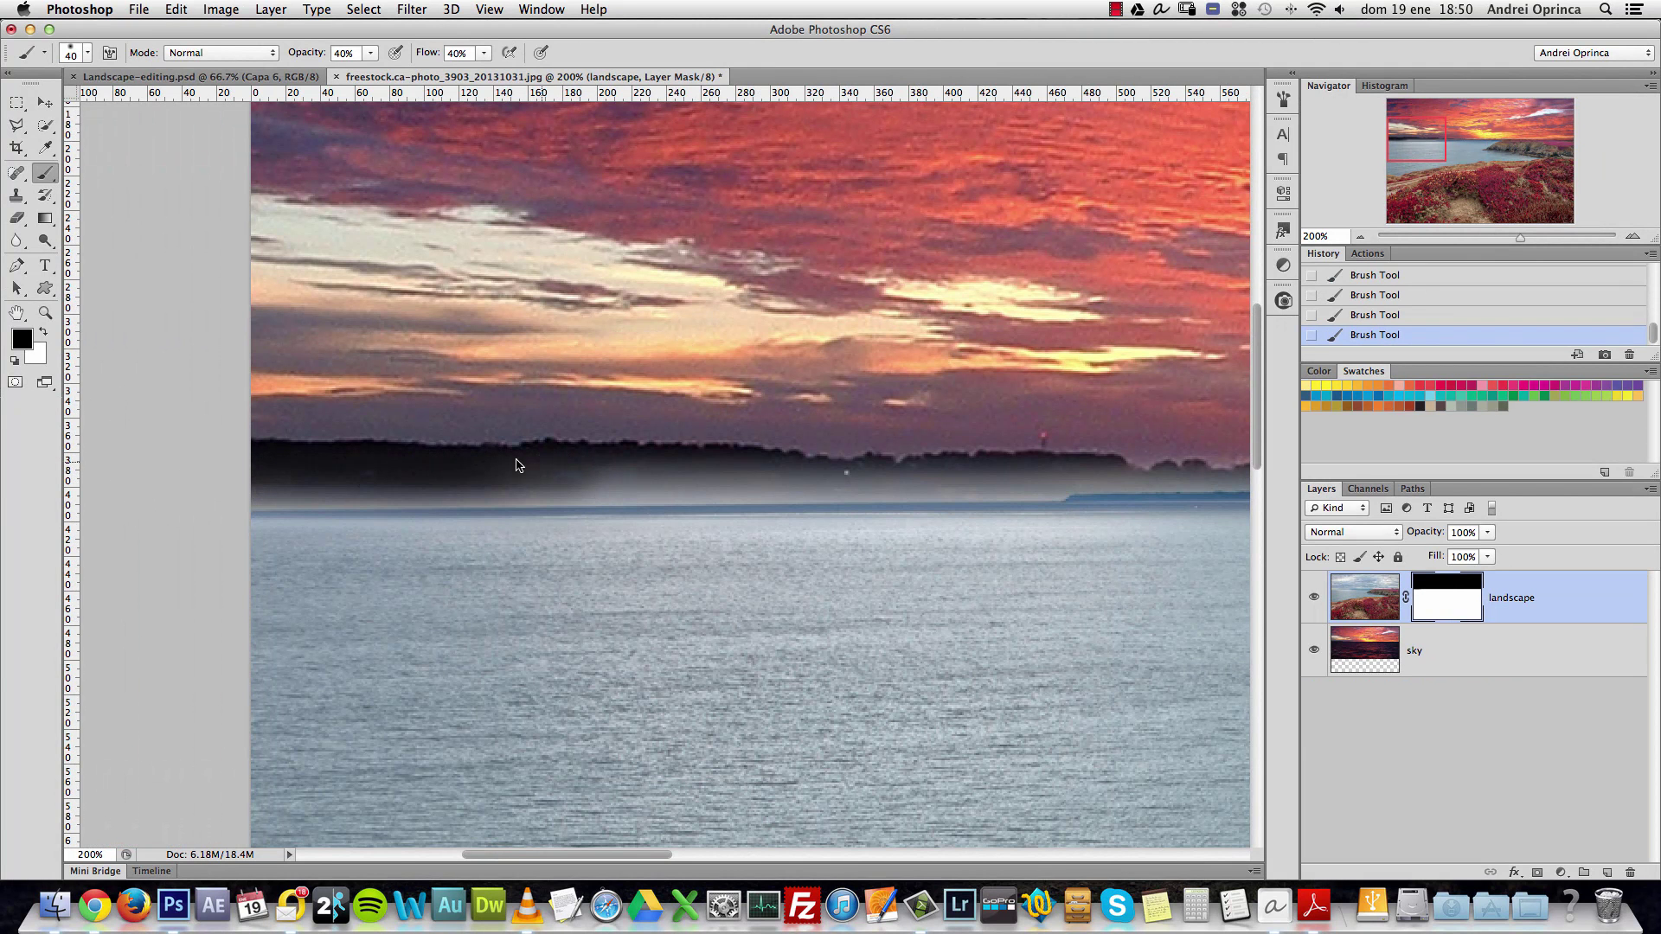
left_click_drag(1164, 468, 898, 466)
mouse_move(599, 425)
left_mouse_down()
mouse_move(560, 465)
mouse_move(726, 469)
mouse_move(440, 473)
left_mouse_up()
left_click_drag(540, 468, 686, 481)
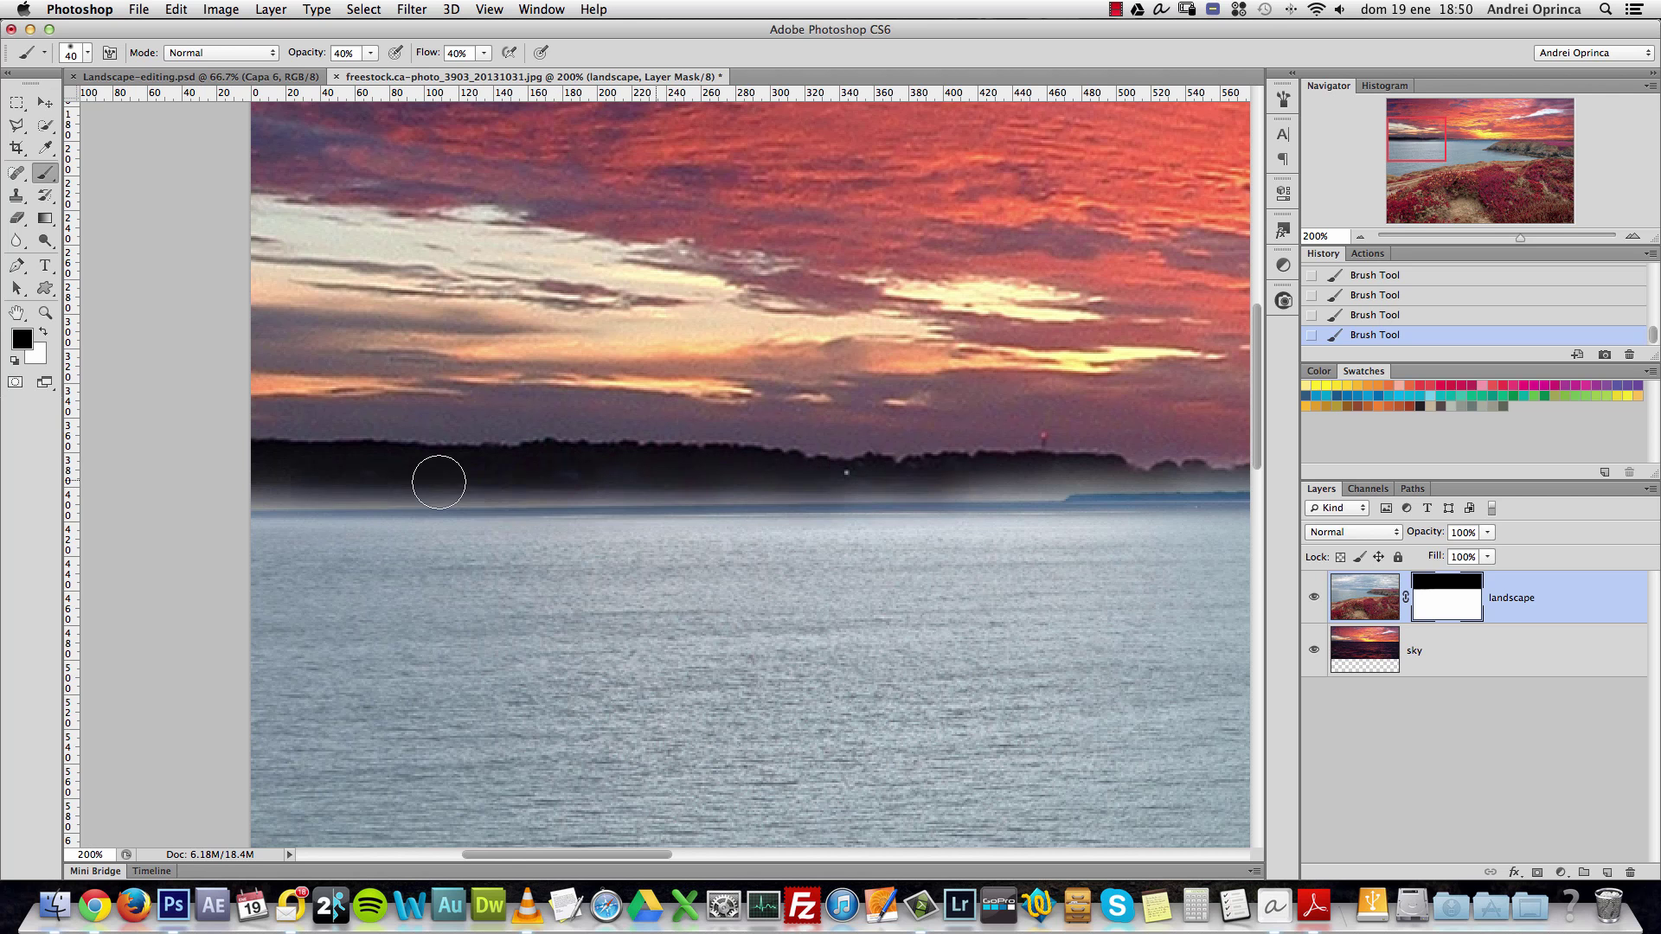
left_click_drag(438, 482, 278, 490)
left_click_drag(278, 490, 643, 496)
Set up a white 15 px brush for the mask and briefly disable the landscape mask to compare the headland's original top.
key("space")
mouse_move(854, 465)
left_mouse_down()
mouse_move(432, 437)
mouse_move(426, 422)
mouse_move(926, 427)
mouse_move(531, 390)
mouse_move(879, 415)
mouse_move(890, 382)
mouse_move(1062, 408)
mouse_move(554, 356)
left_mouse_up()
key("space")
key("space")
key("space")
left_click_drag(986, 370, 605, 348)
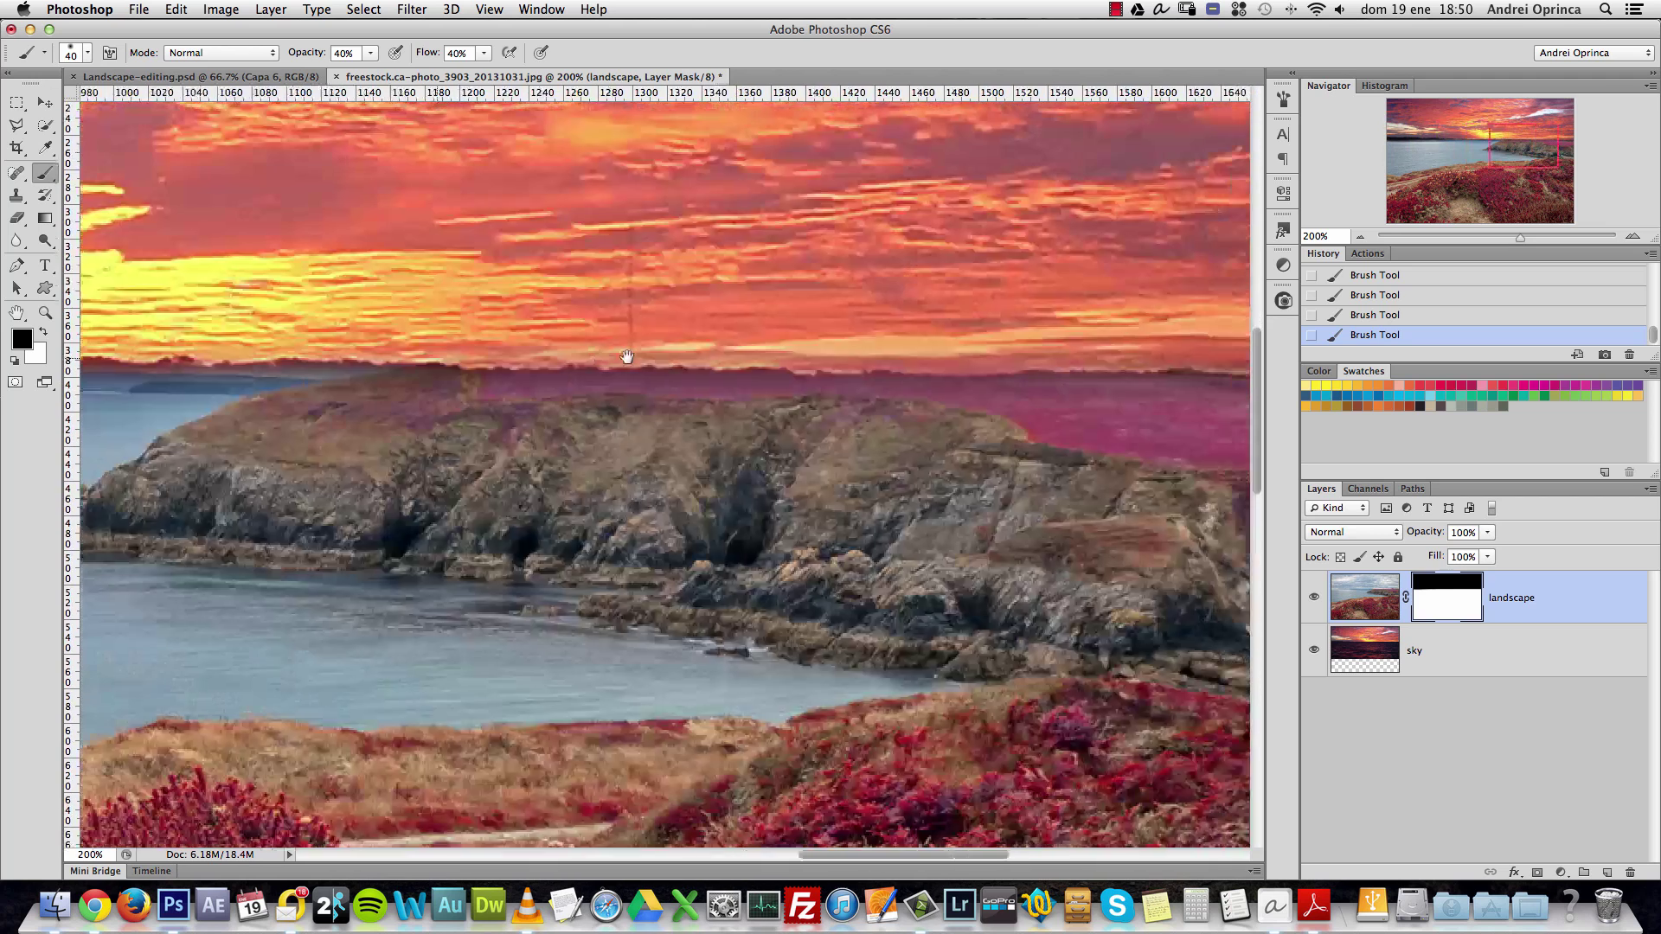
key("x")
key("bracketleft")
key("bracketleft")
key("bracketleft")
key("bracketleft")
key("bracketleft")
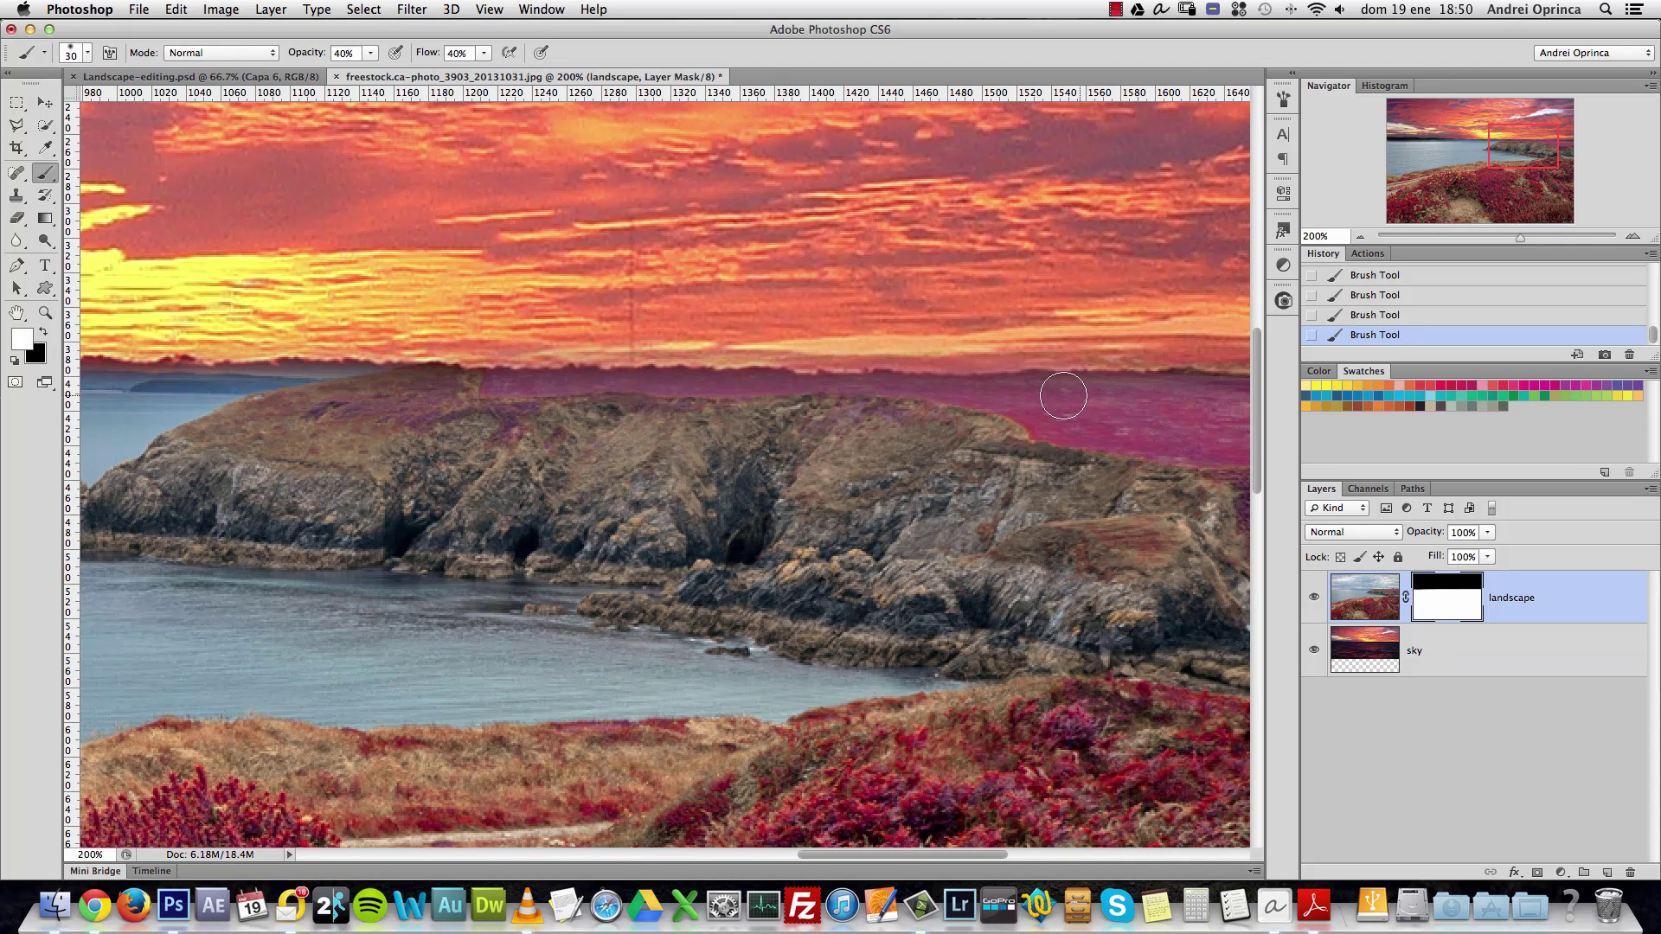
left_click(1437, 599, "shift")
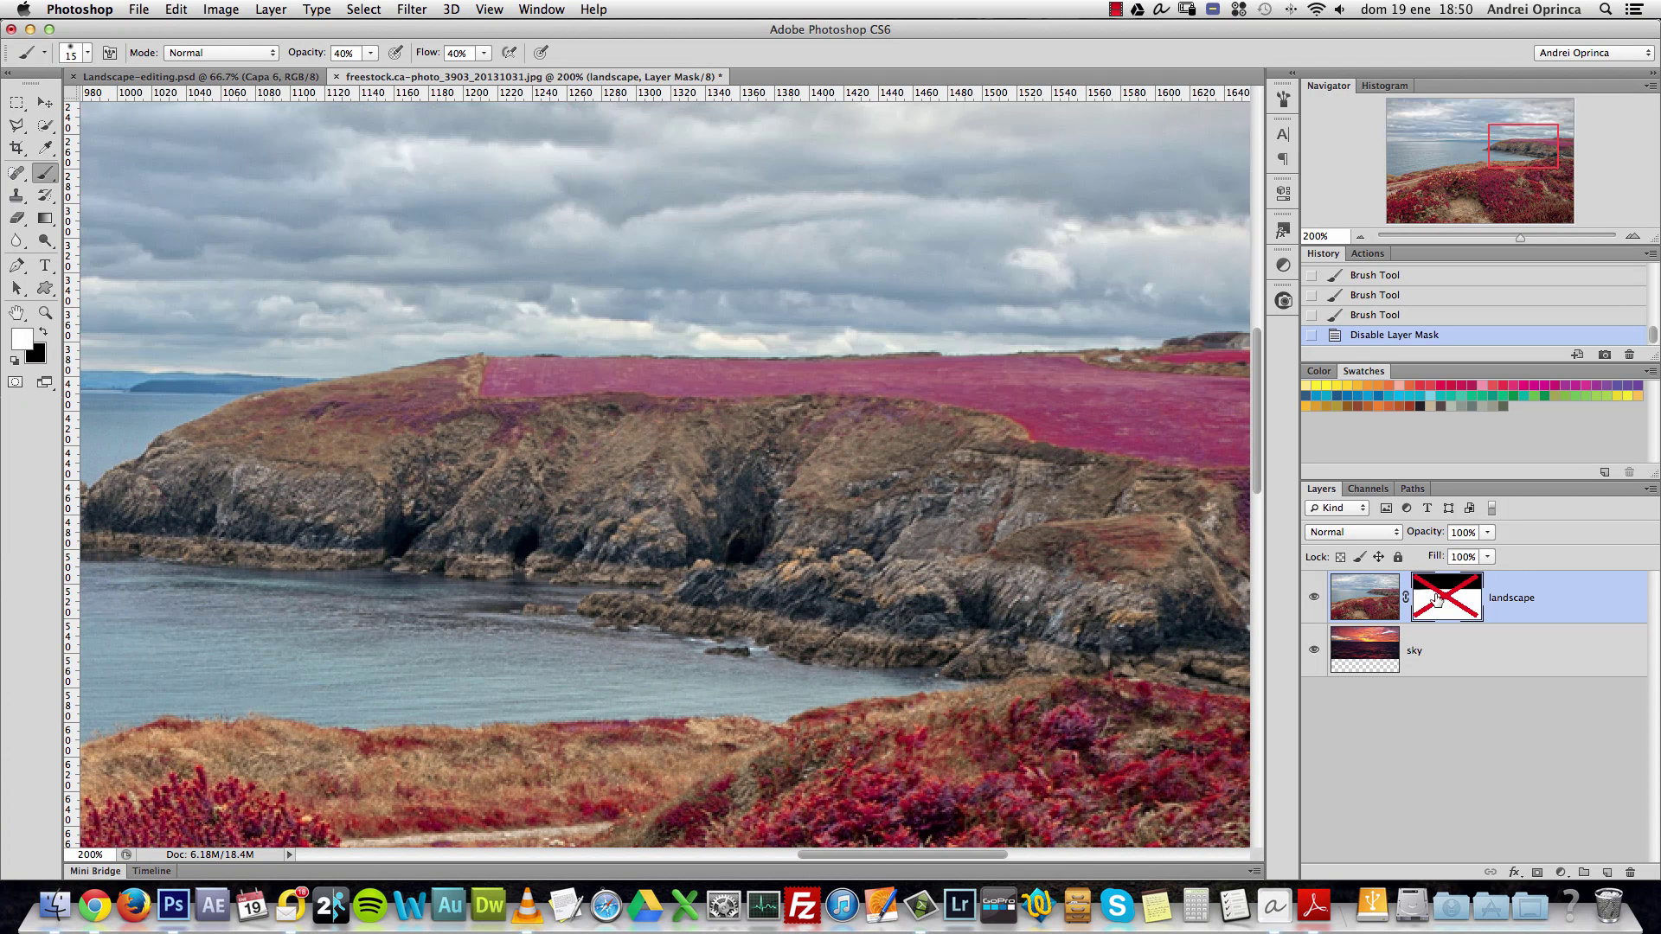
left_click(1436, 598, "shift")
left_click(1435, 599, "shift")
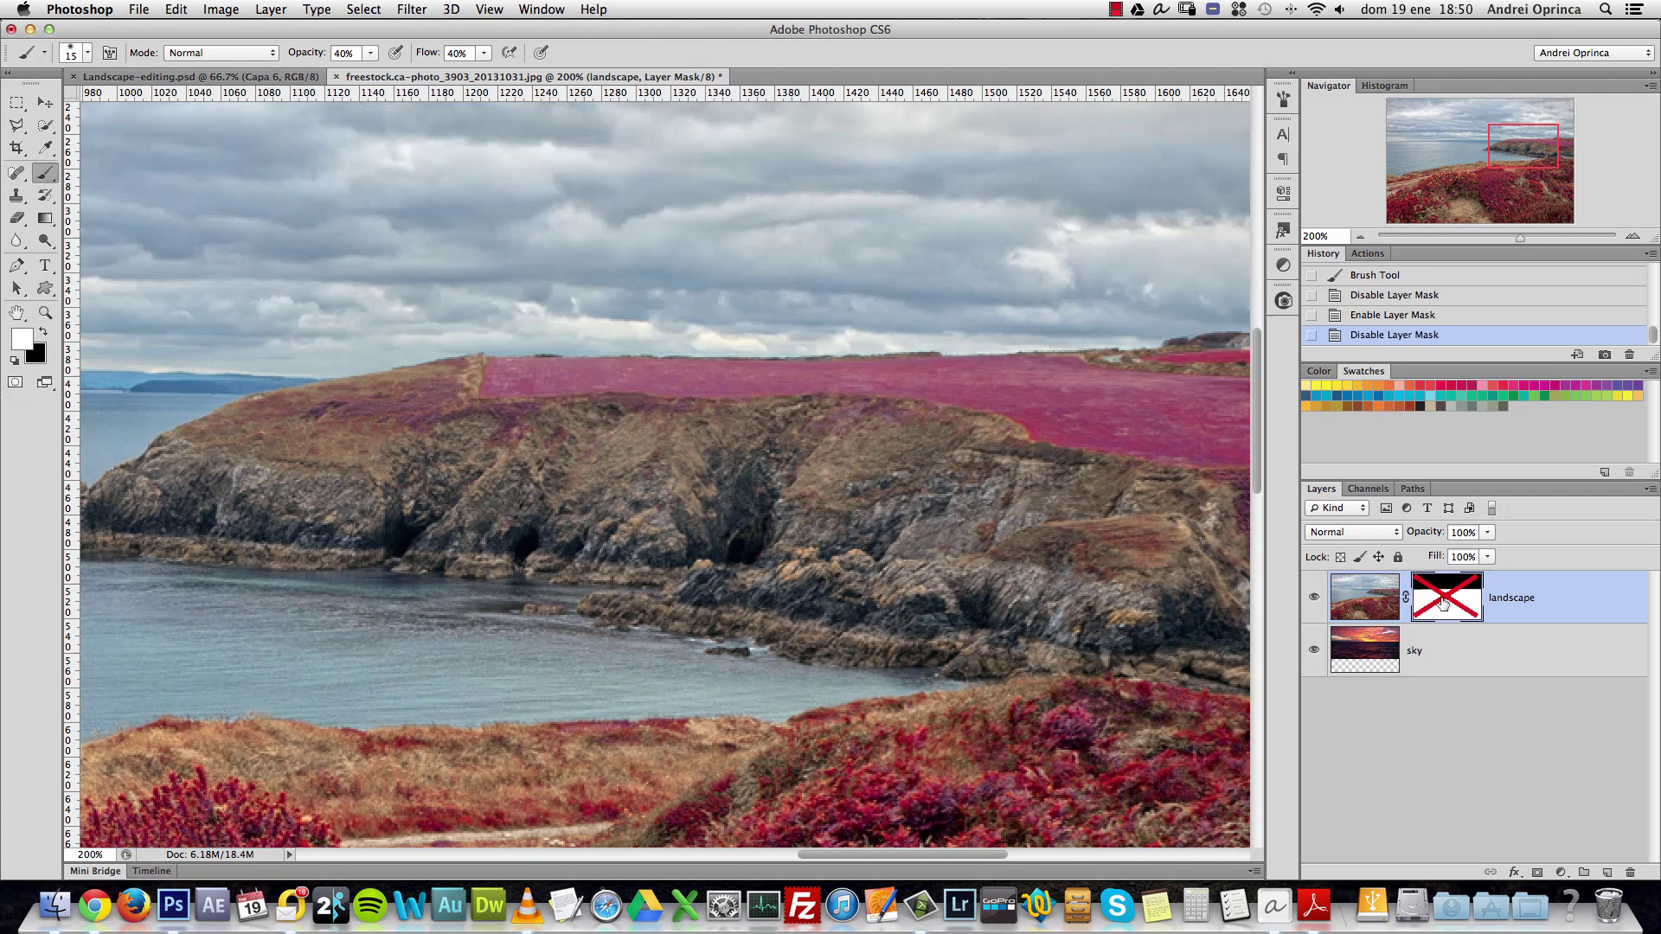
left_click(1432, 597, "shift")
Paint white on the landscape mask with a 20 to 50 px brush to restore the headland's upper edge and fields.
left_click_drag(1048, 465, 659, 400)
left_click_drag(1118, 328, 1007, 296)
mouse_move(1034, 296)
left_mouse_down()
mouse_move(1105, 299)
mouse_move(907, 302)
left_mouse_up()
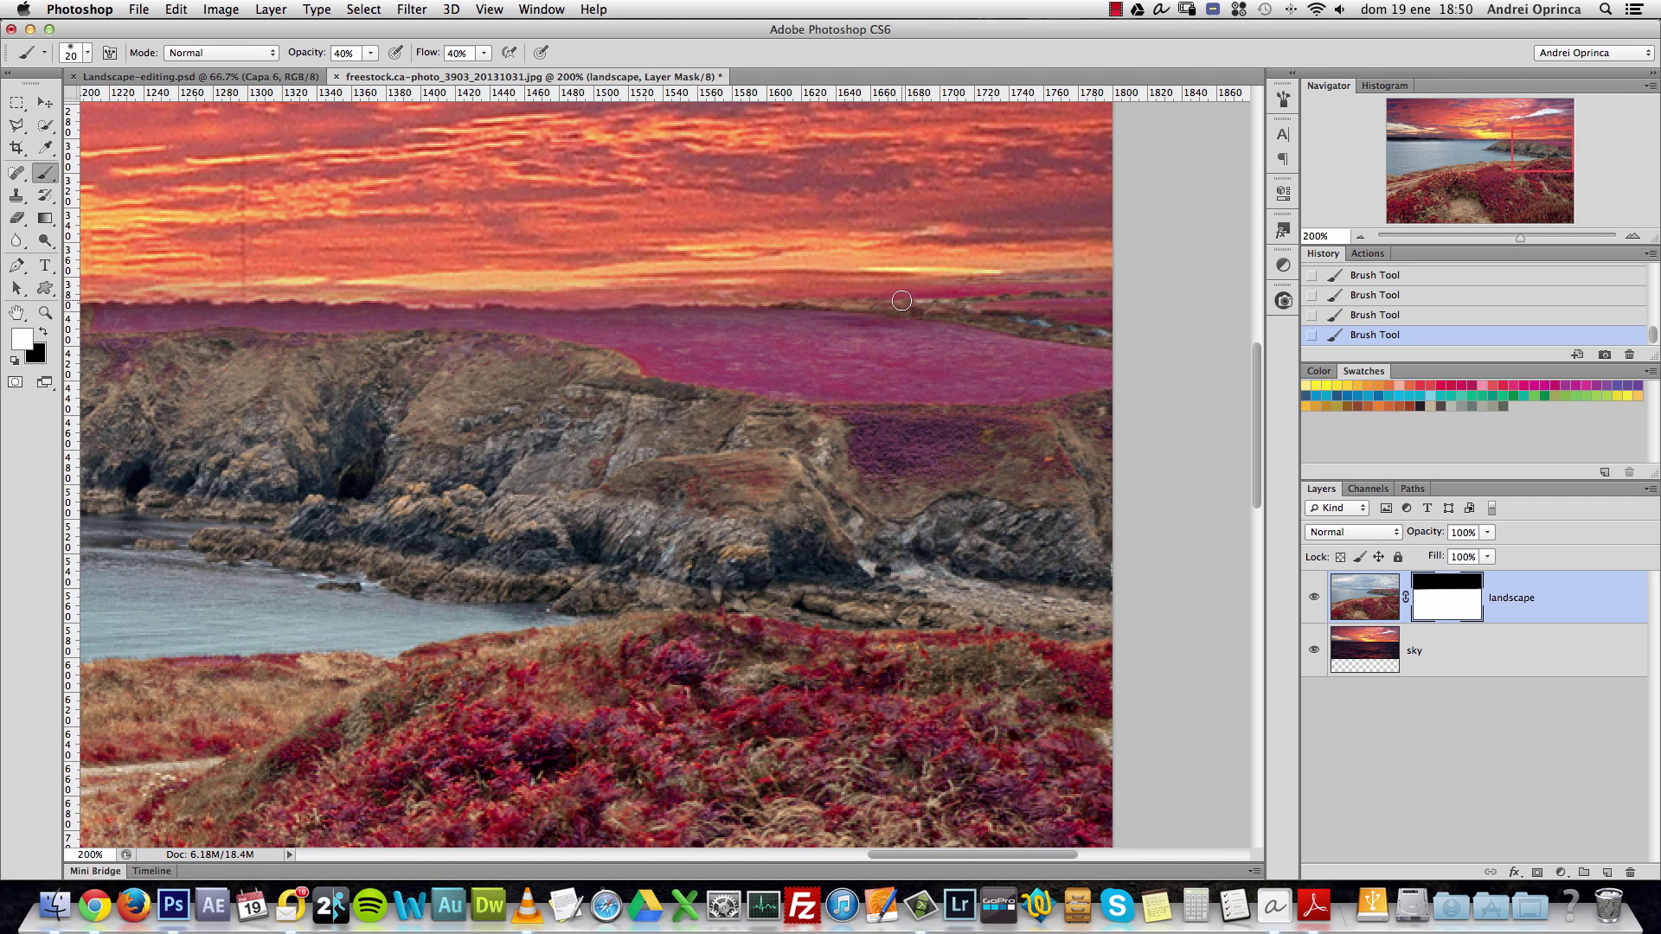
key("bracketright")
key("bracketright")
key("bracketright")
mouse_move(1013, 296)
left_mouse_down()
mouse_move(572, 315)
mouse_move(1045, 376)
left_mouse_up()
mouse_move(867, 346)
left_mouse_down()
mouse_move(388, 391)
mouse_move(396, 373)
mouse_move(621, 369)
left_mouse_up()
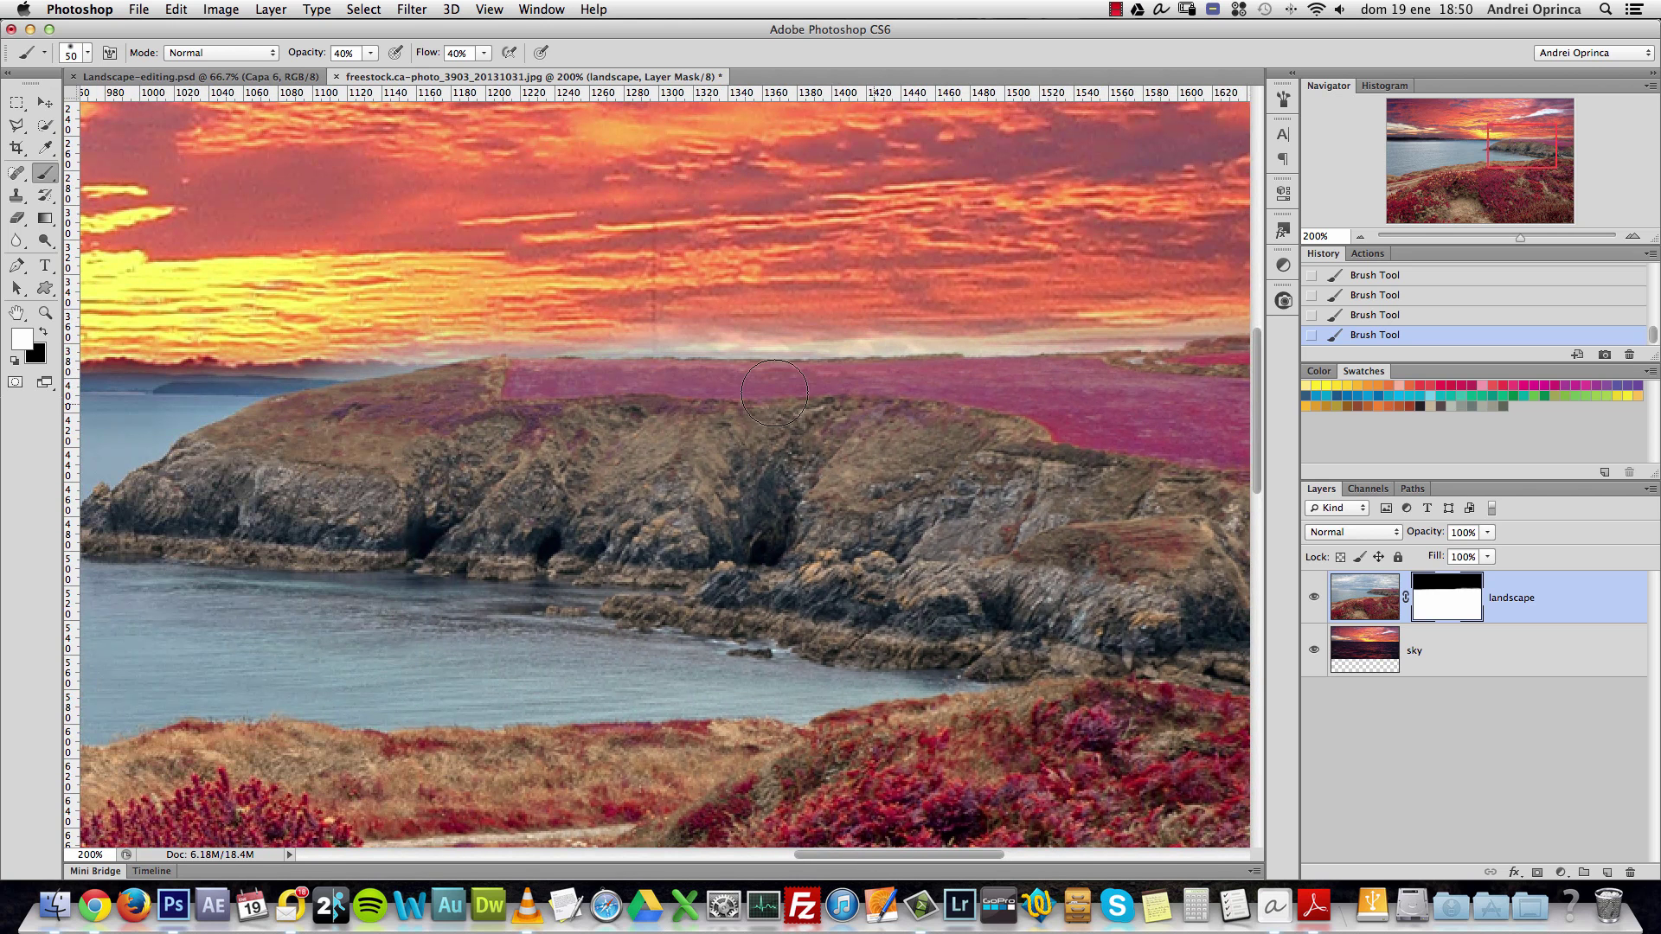
left_click_drag(506, 392, 360, 382)
left_click_drag(1034, 376, 750, 373)
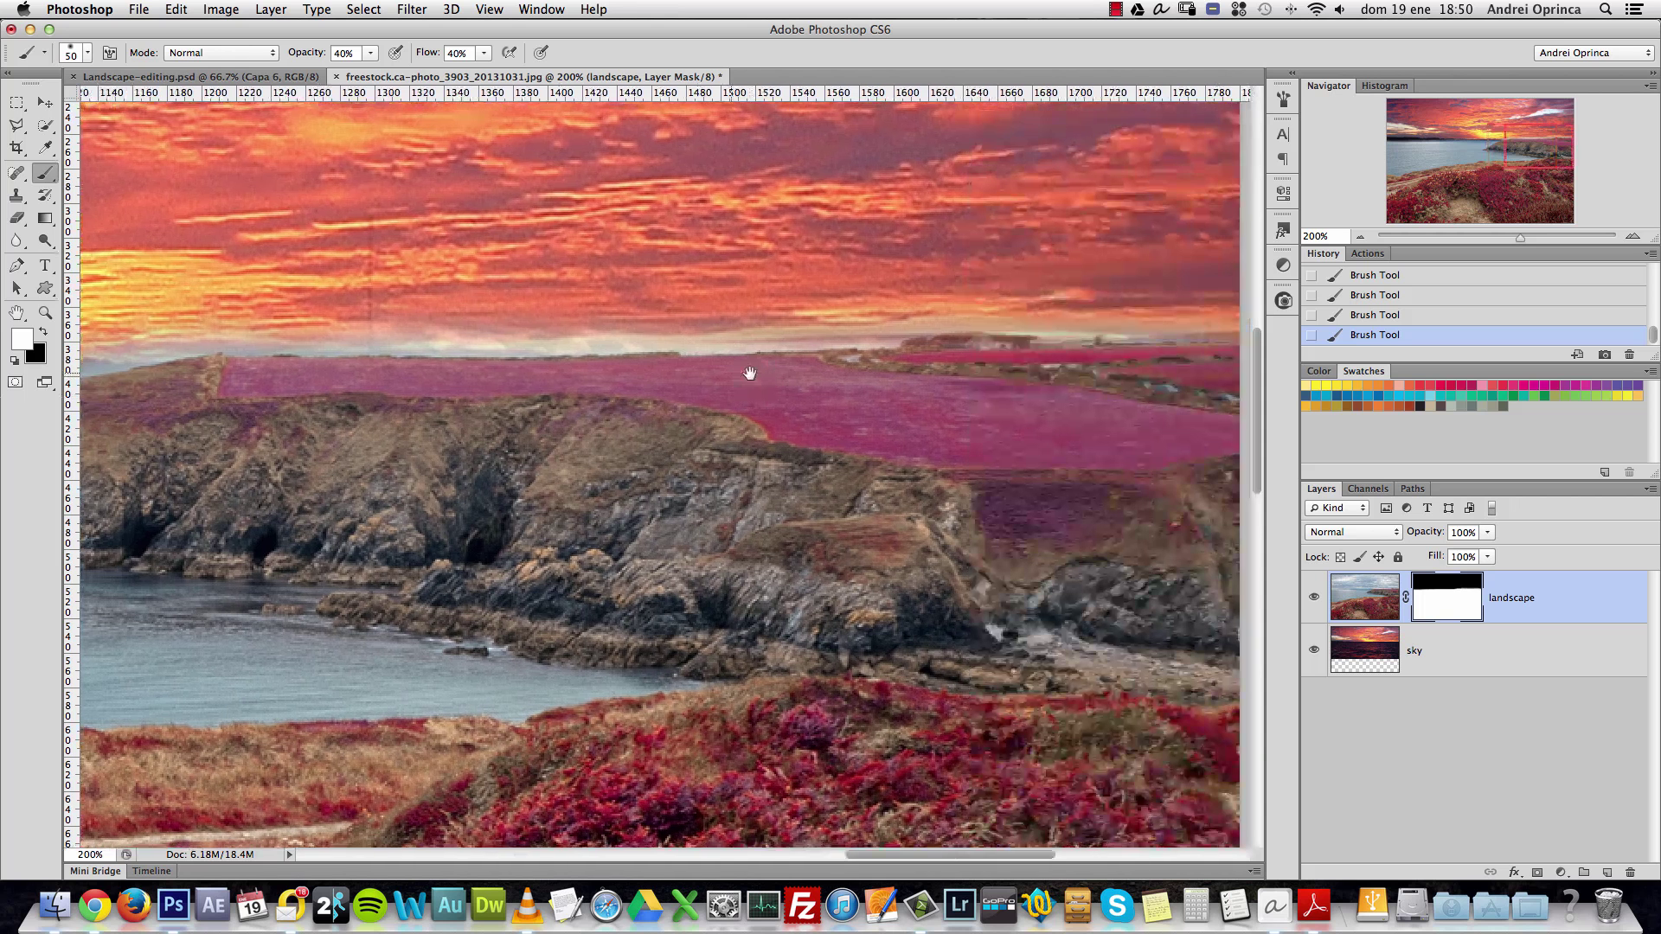
Paint black on the landscape mask with a 25 px brush to hide the pale cloud fringe above the headland.
left_click_drag(1004, 380, 864, 401)
key("x")
key("bracketleft")
key("bracketleft")
key("bracketleft")
key("bracketleft")
key("bracketleft")
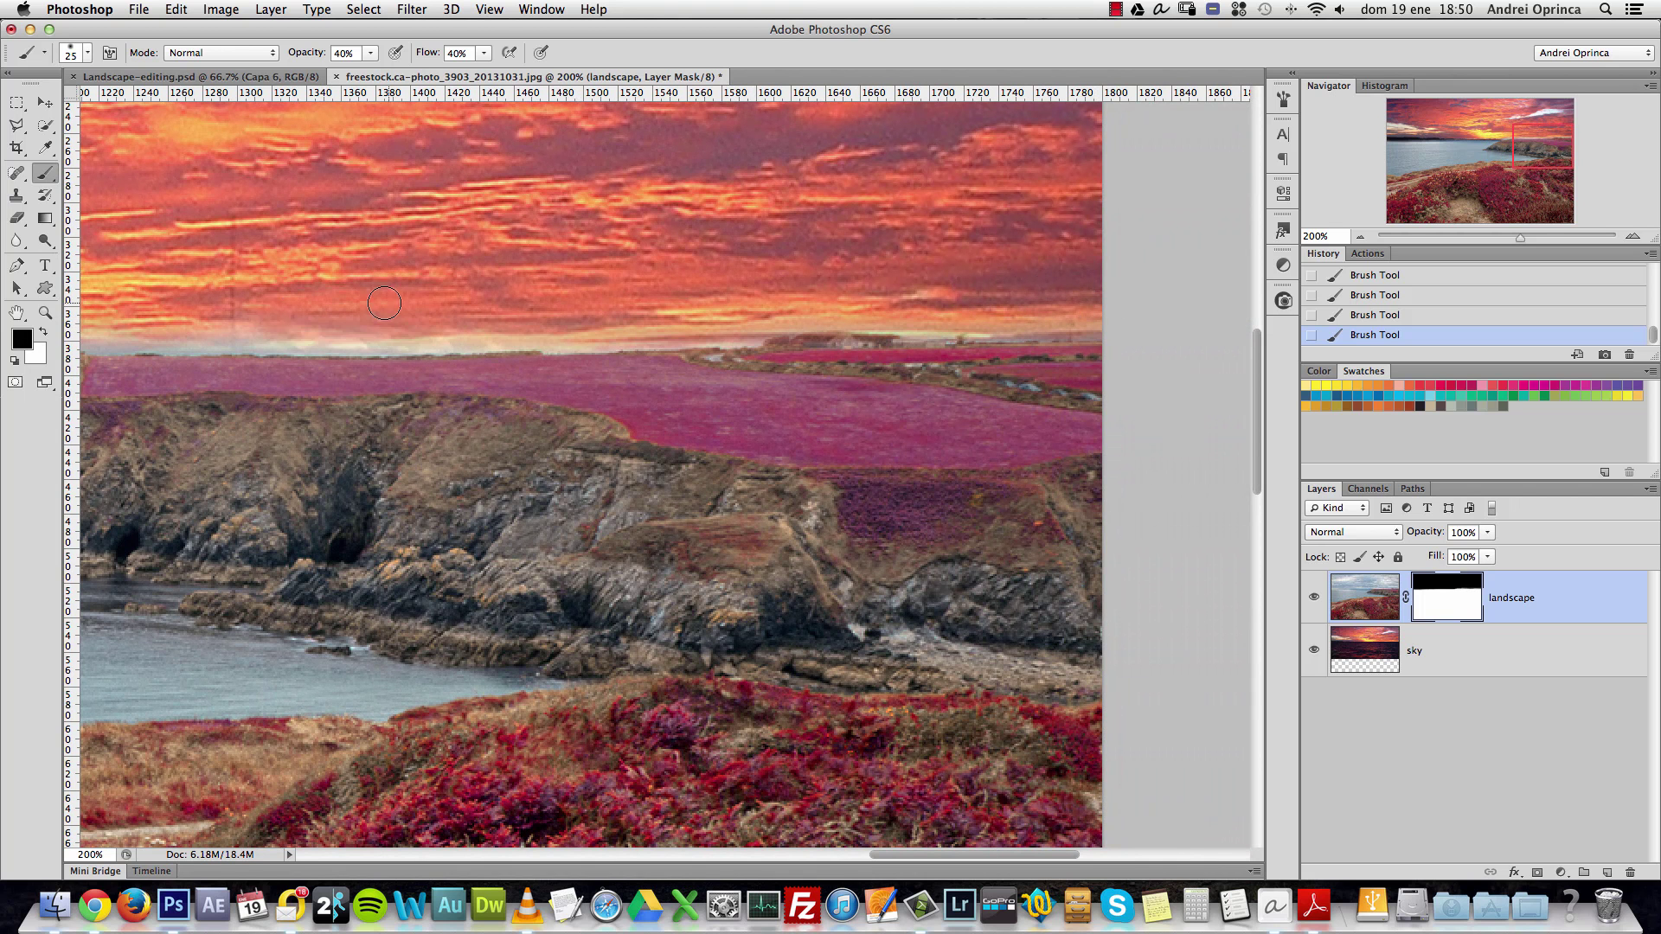
scroll(606, 337, "left", 10)
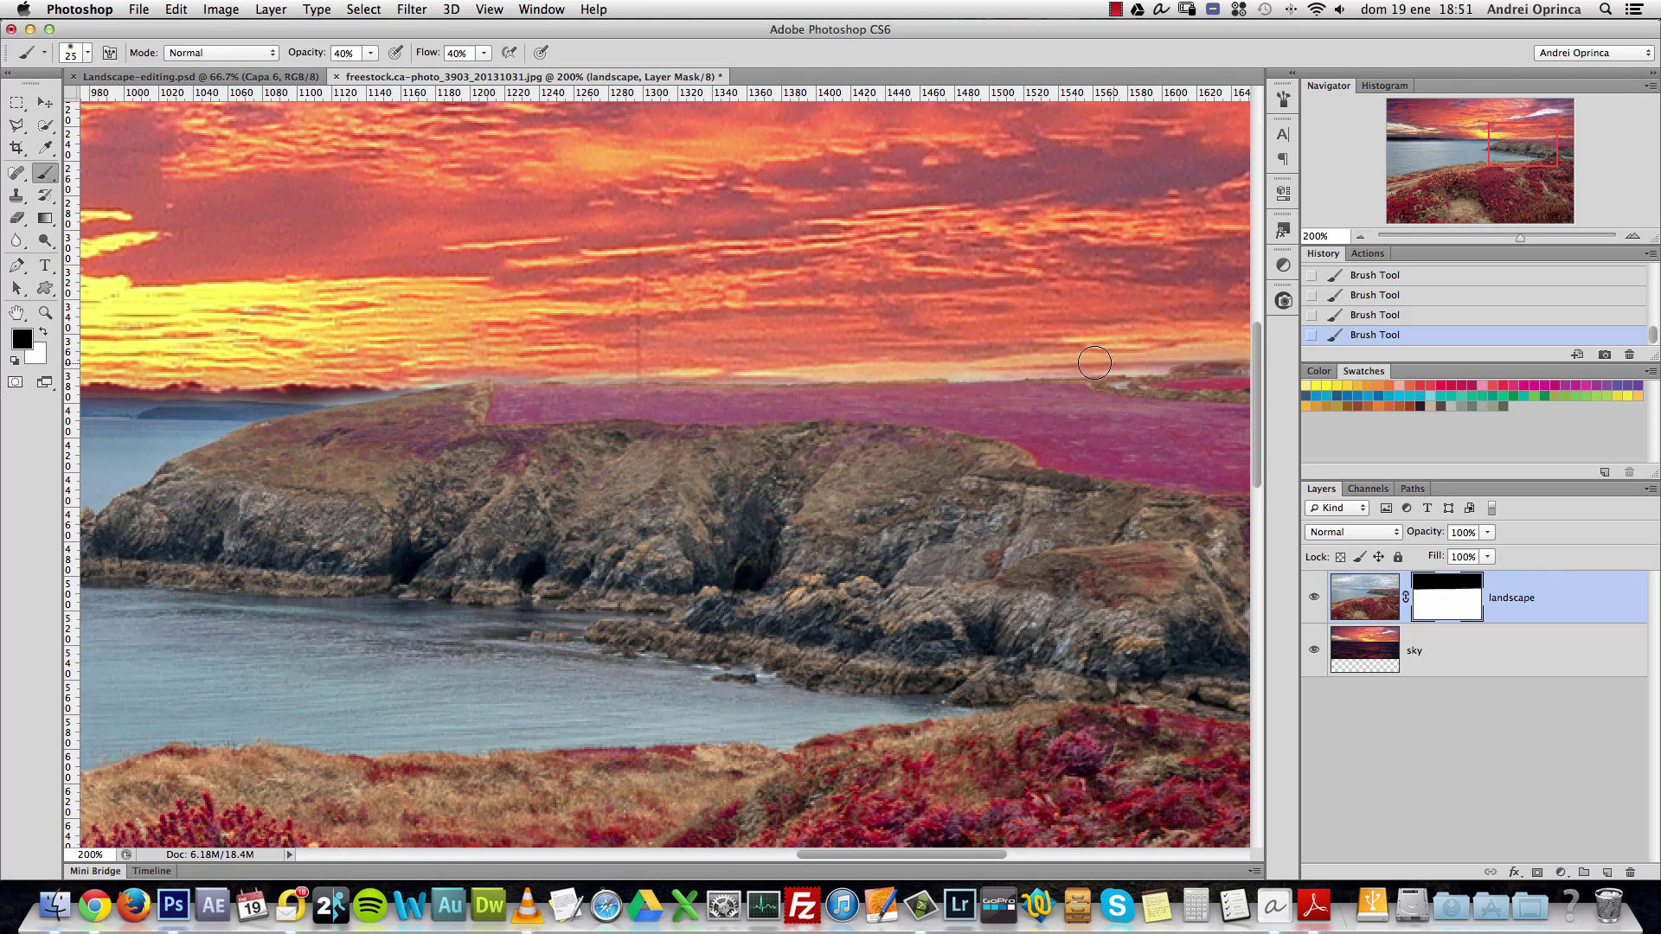
left_click_drag(438, 364, 1075, 382)
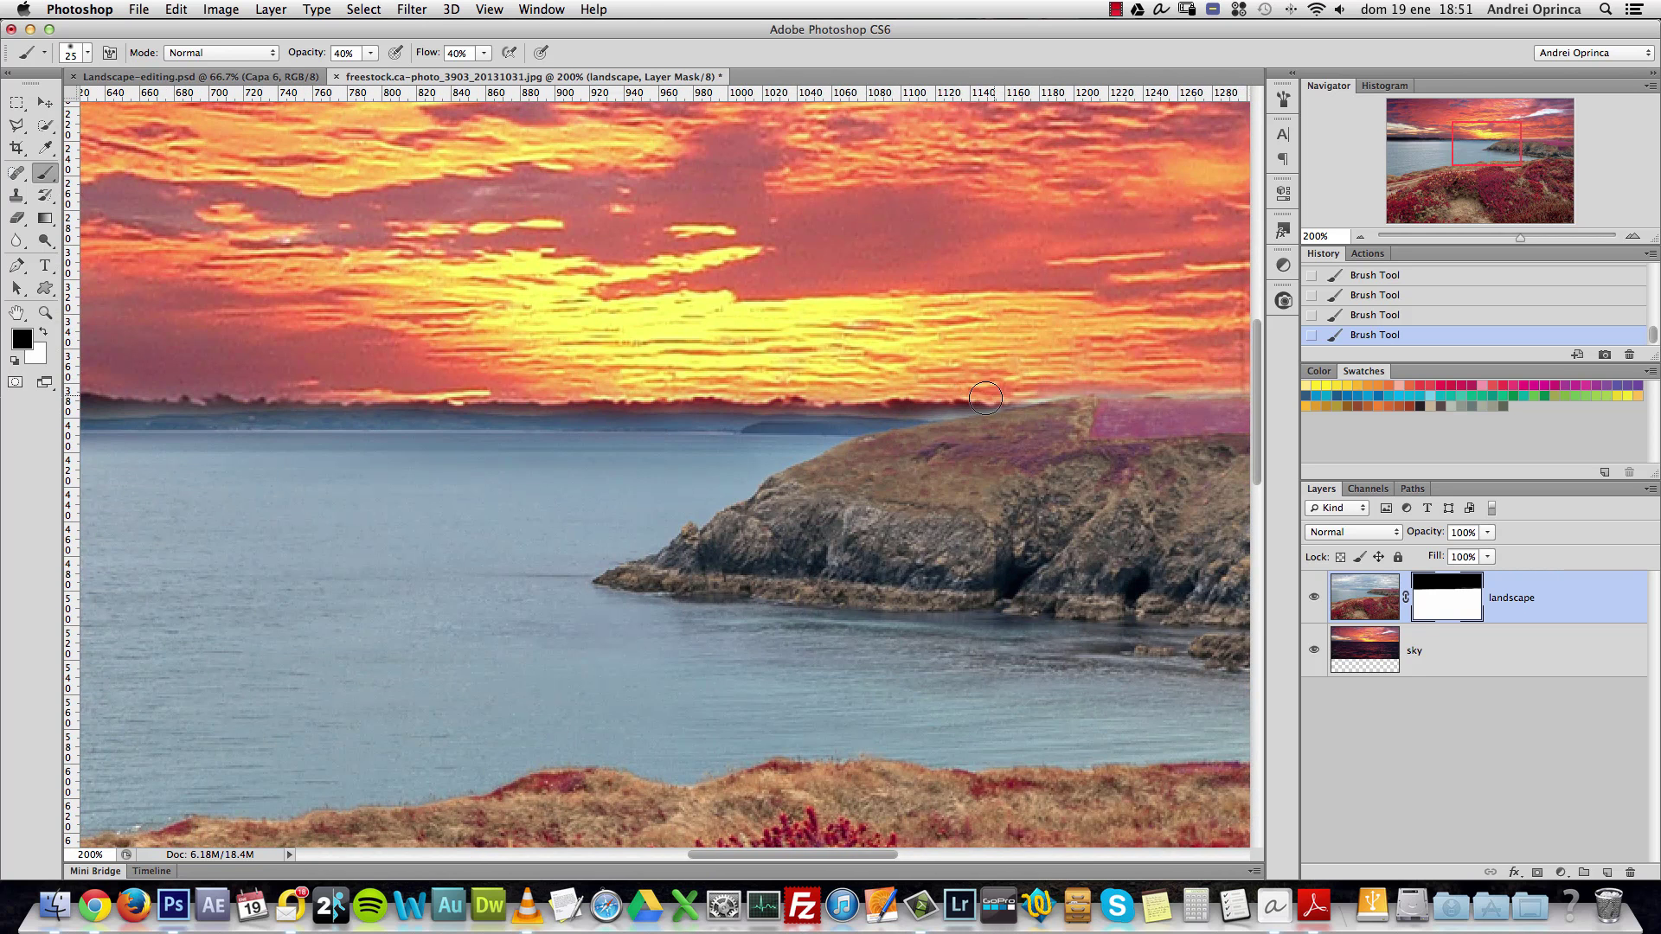
key("alt+space")
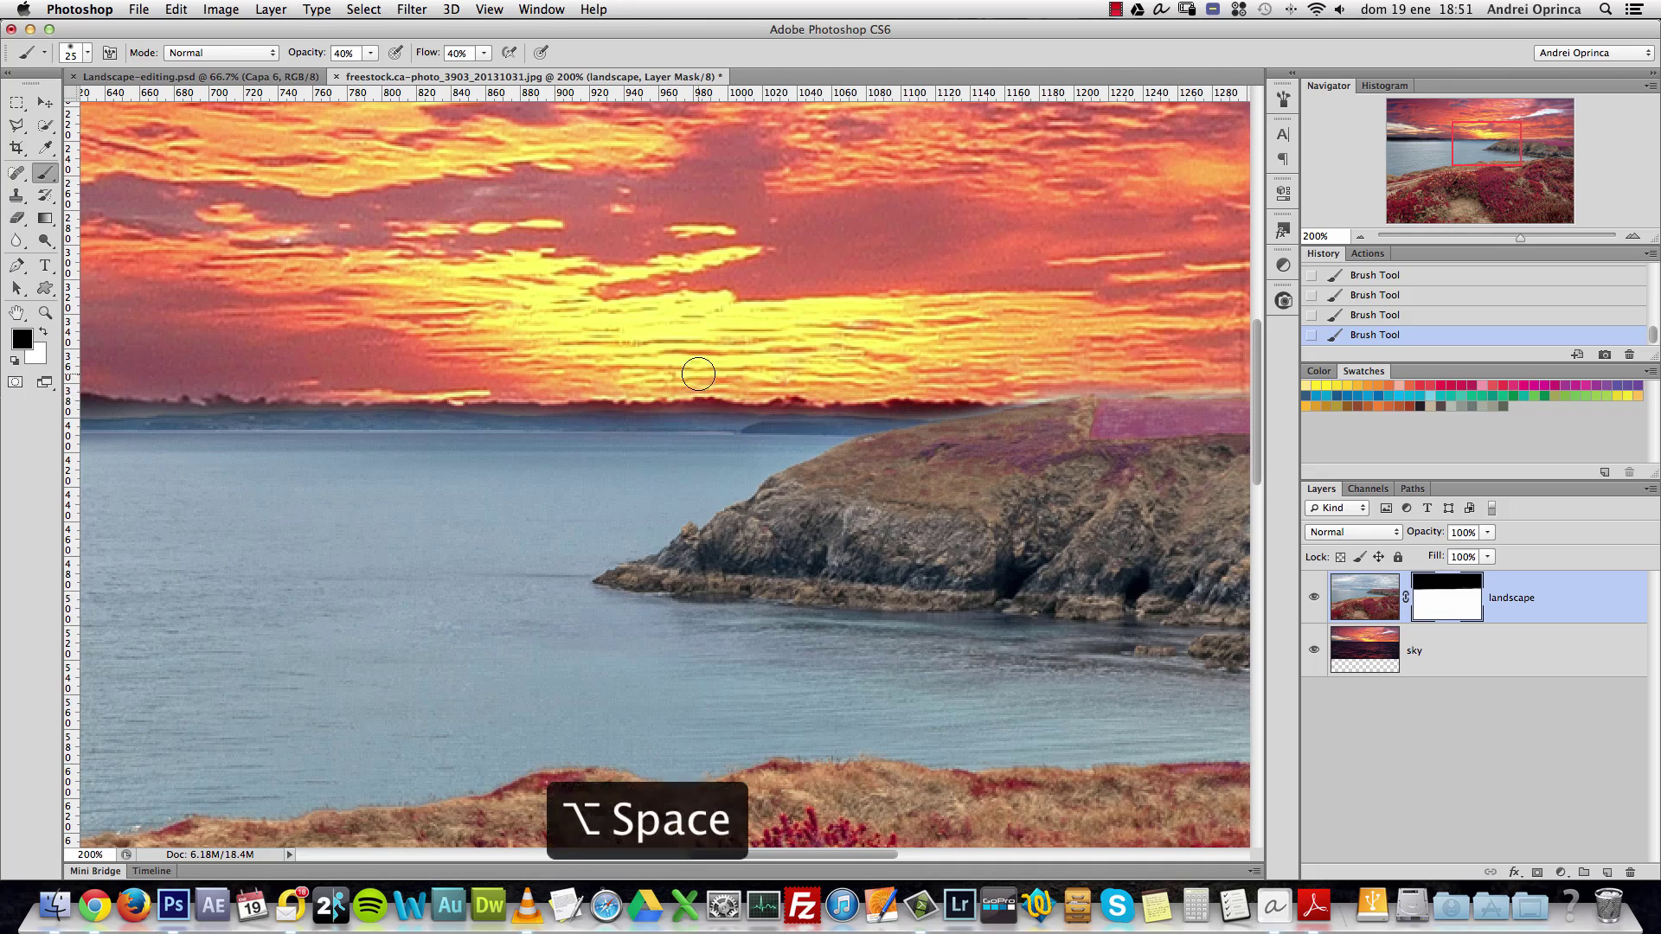
left_click(699, 373, "alt")
left_click(700, 378, "alt")
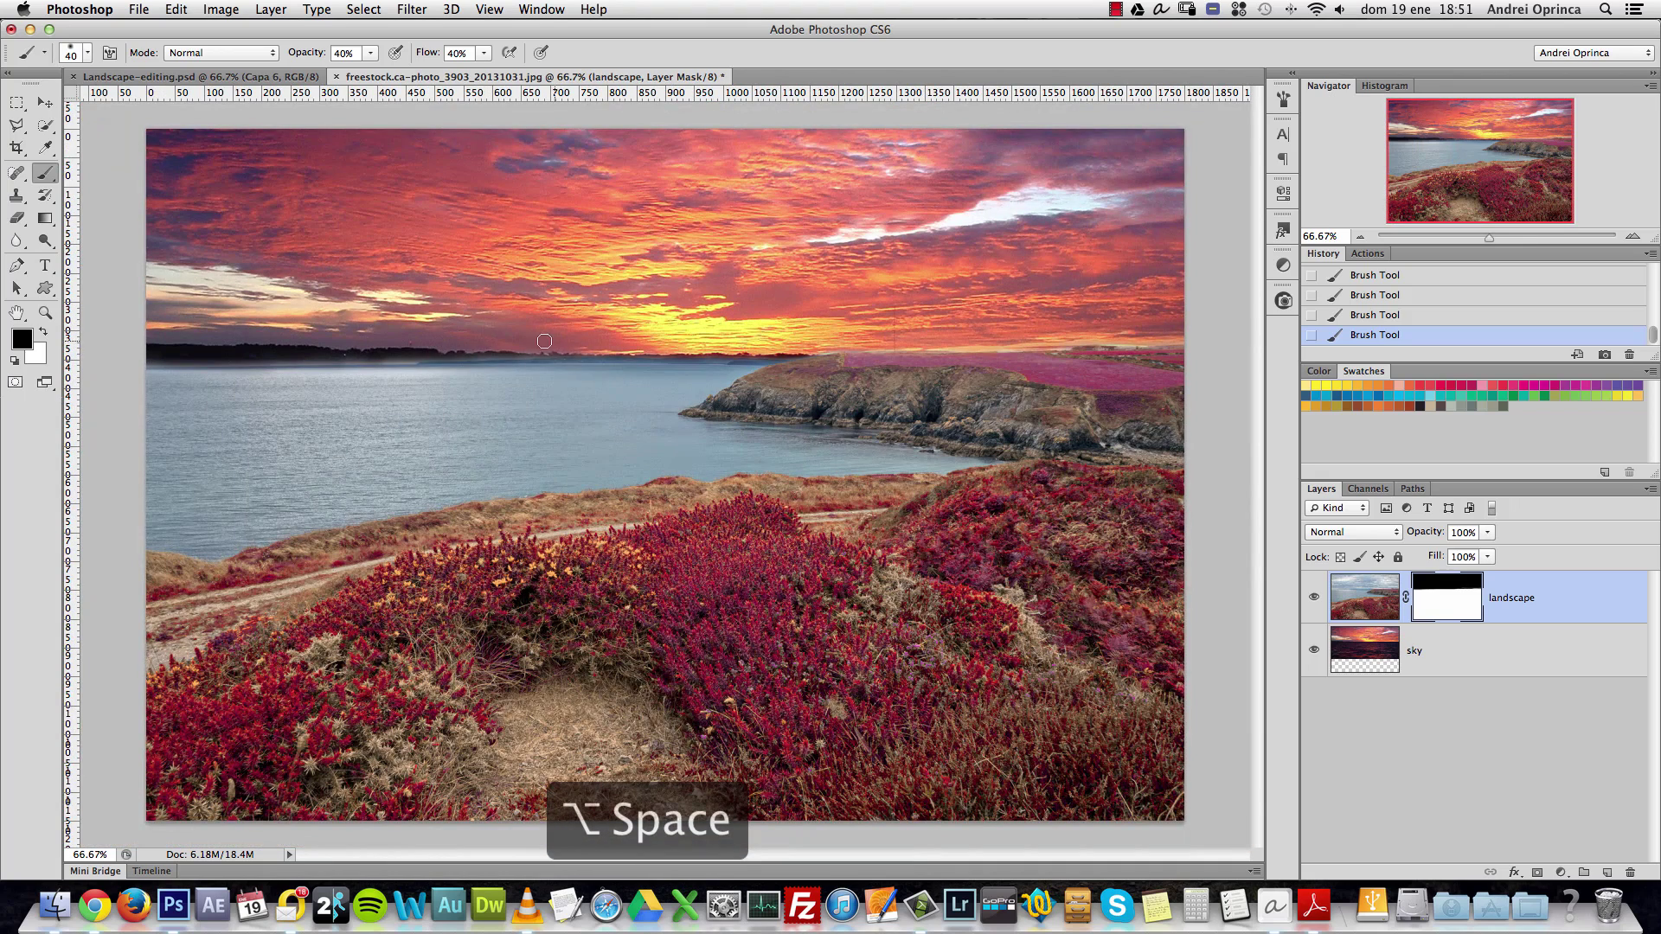
key("bracketright")
key("bracketright")
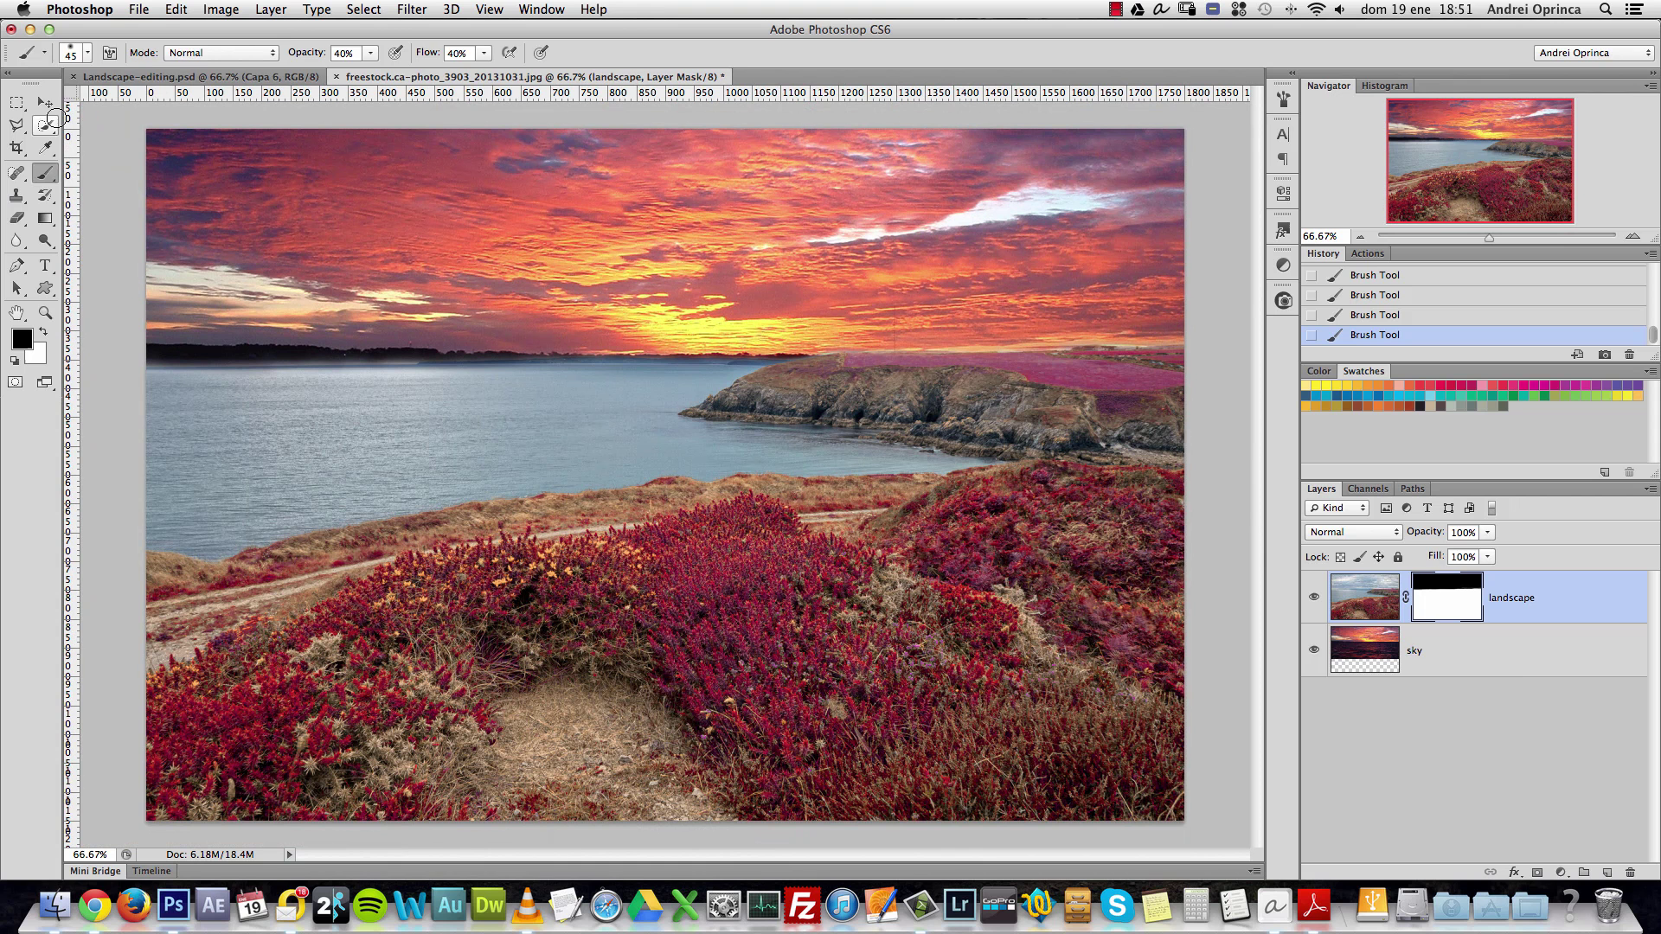
Flip the sky layer horizontally with Free Transform and move it down to Y 189 px to meet the horizon.
left_click(44, 102)
left_click(1344, 655)
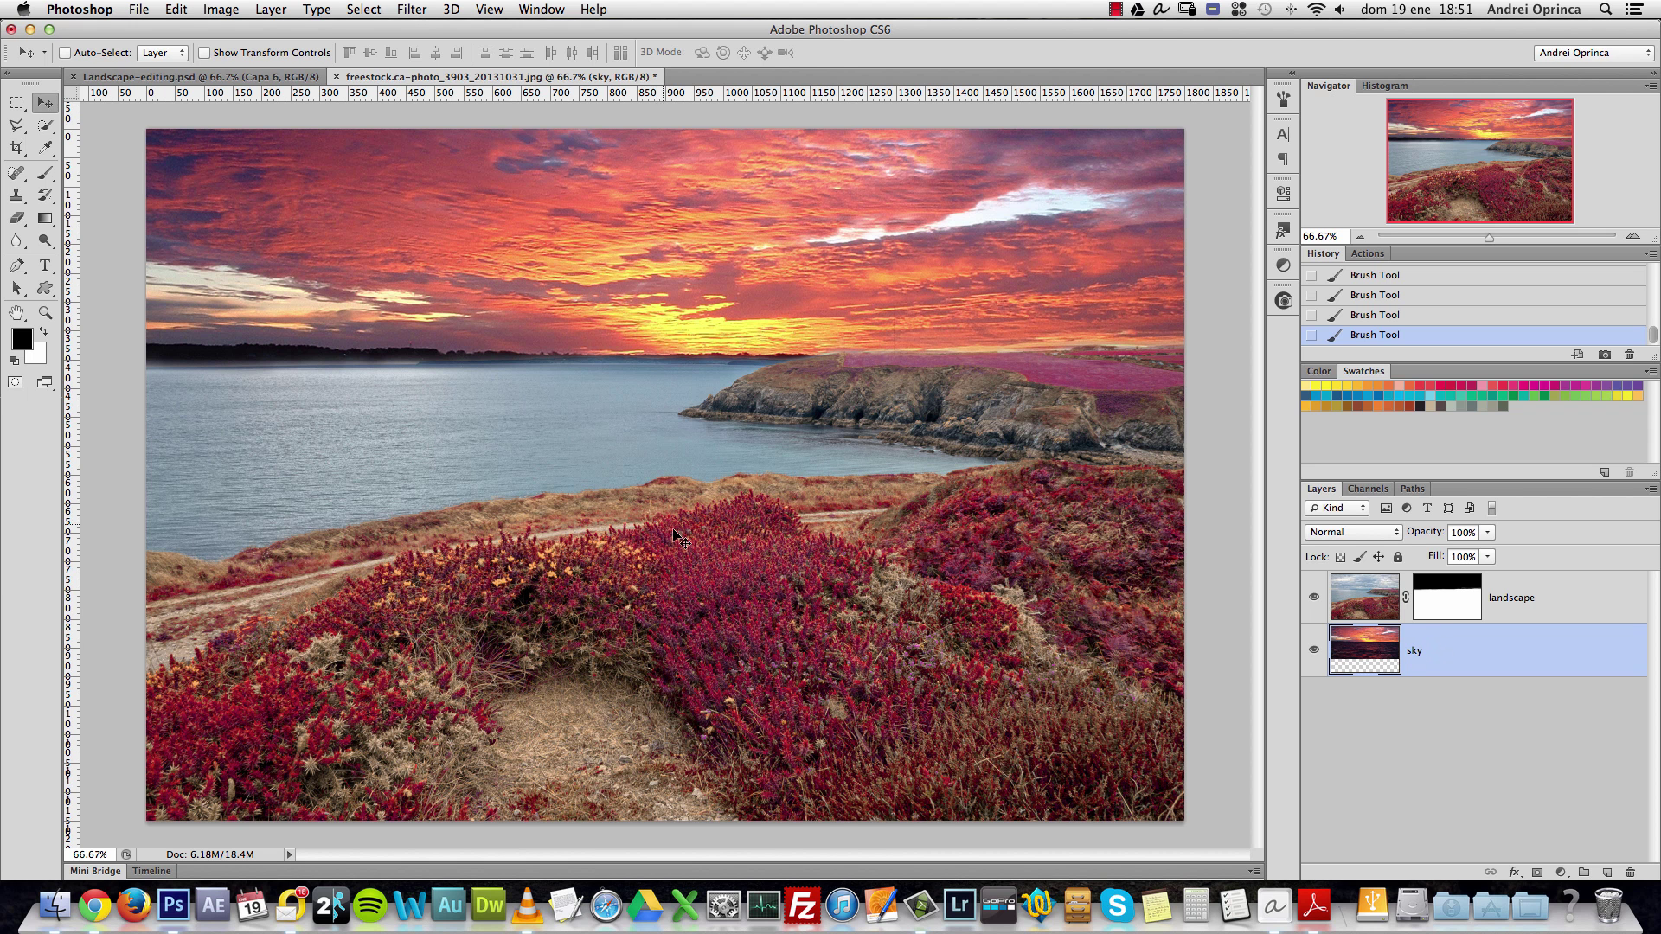
key("super+t")
right_click(603, 294)
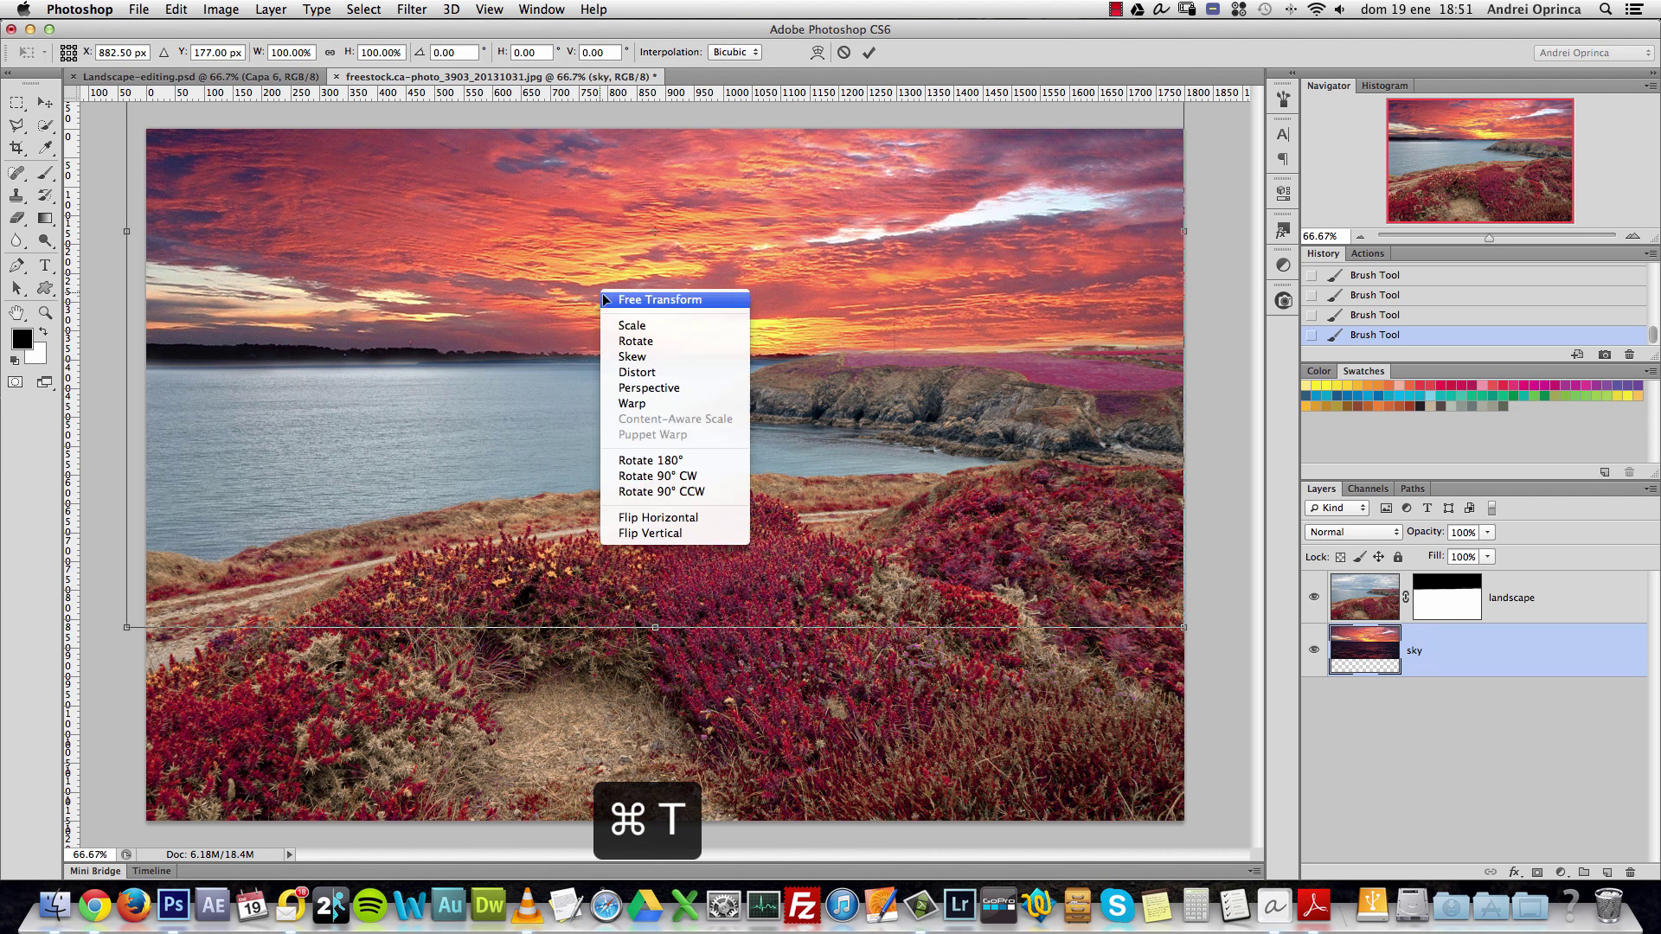
left_click(679, 517)
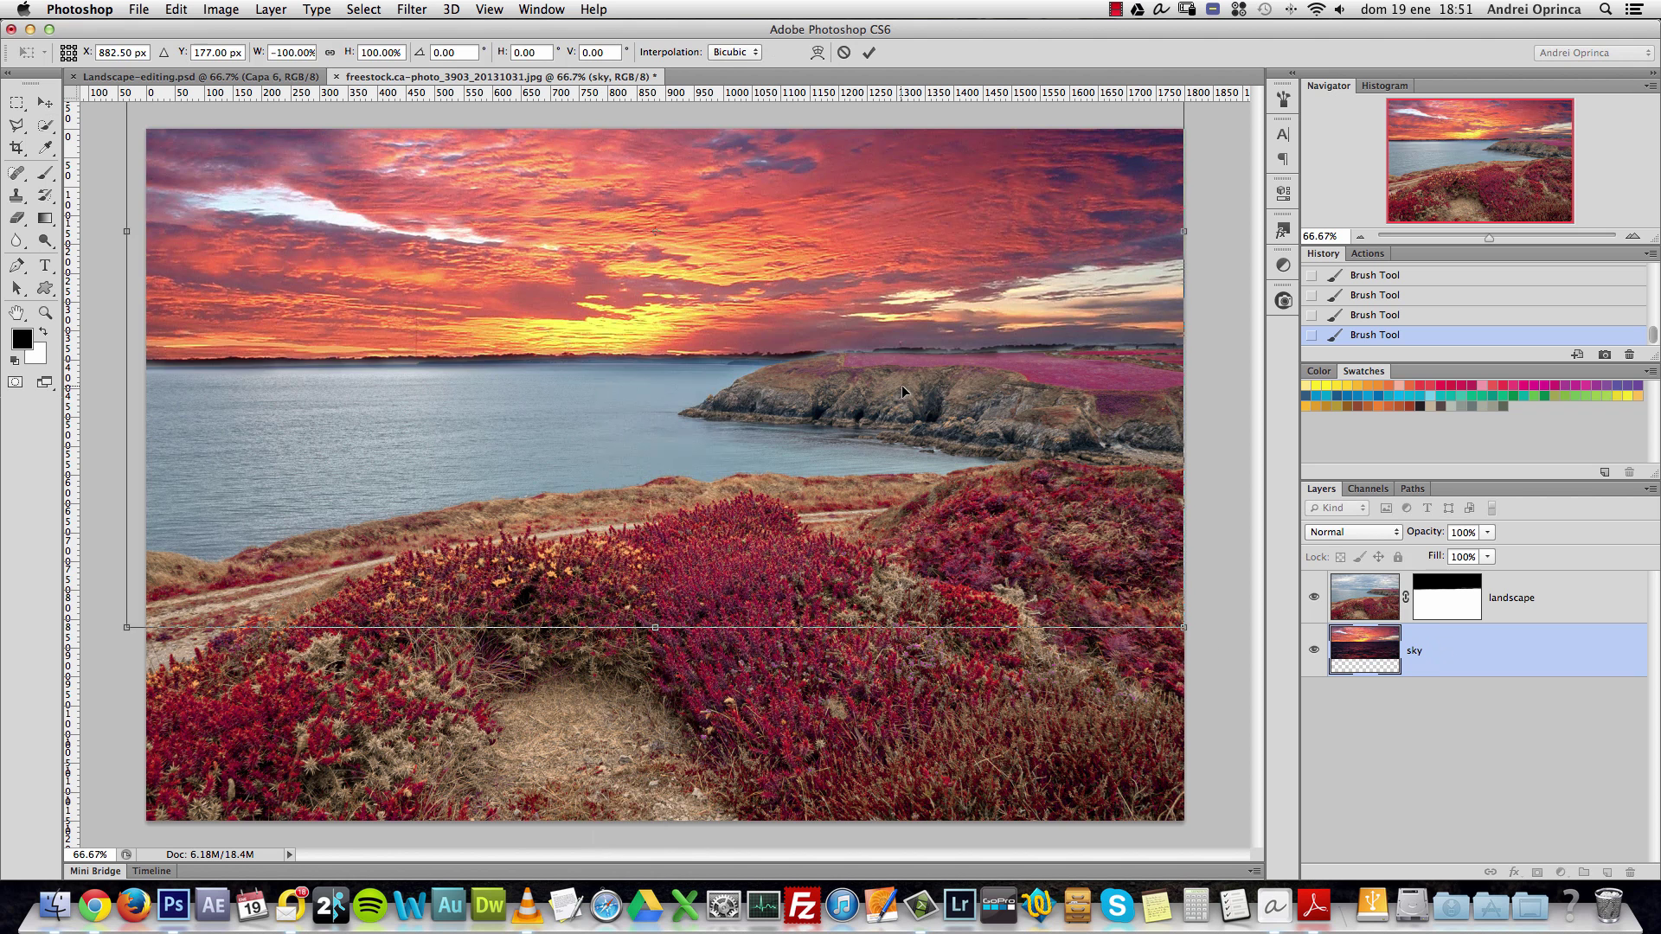
left_click_drag(902, 386, 891, 412)
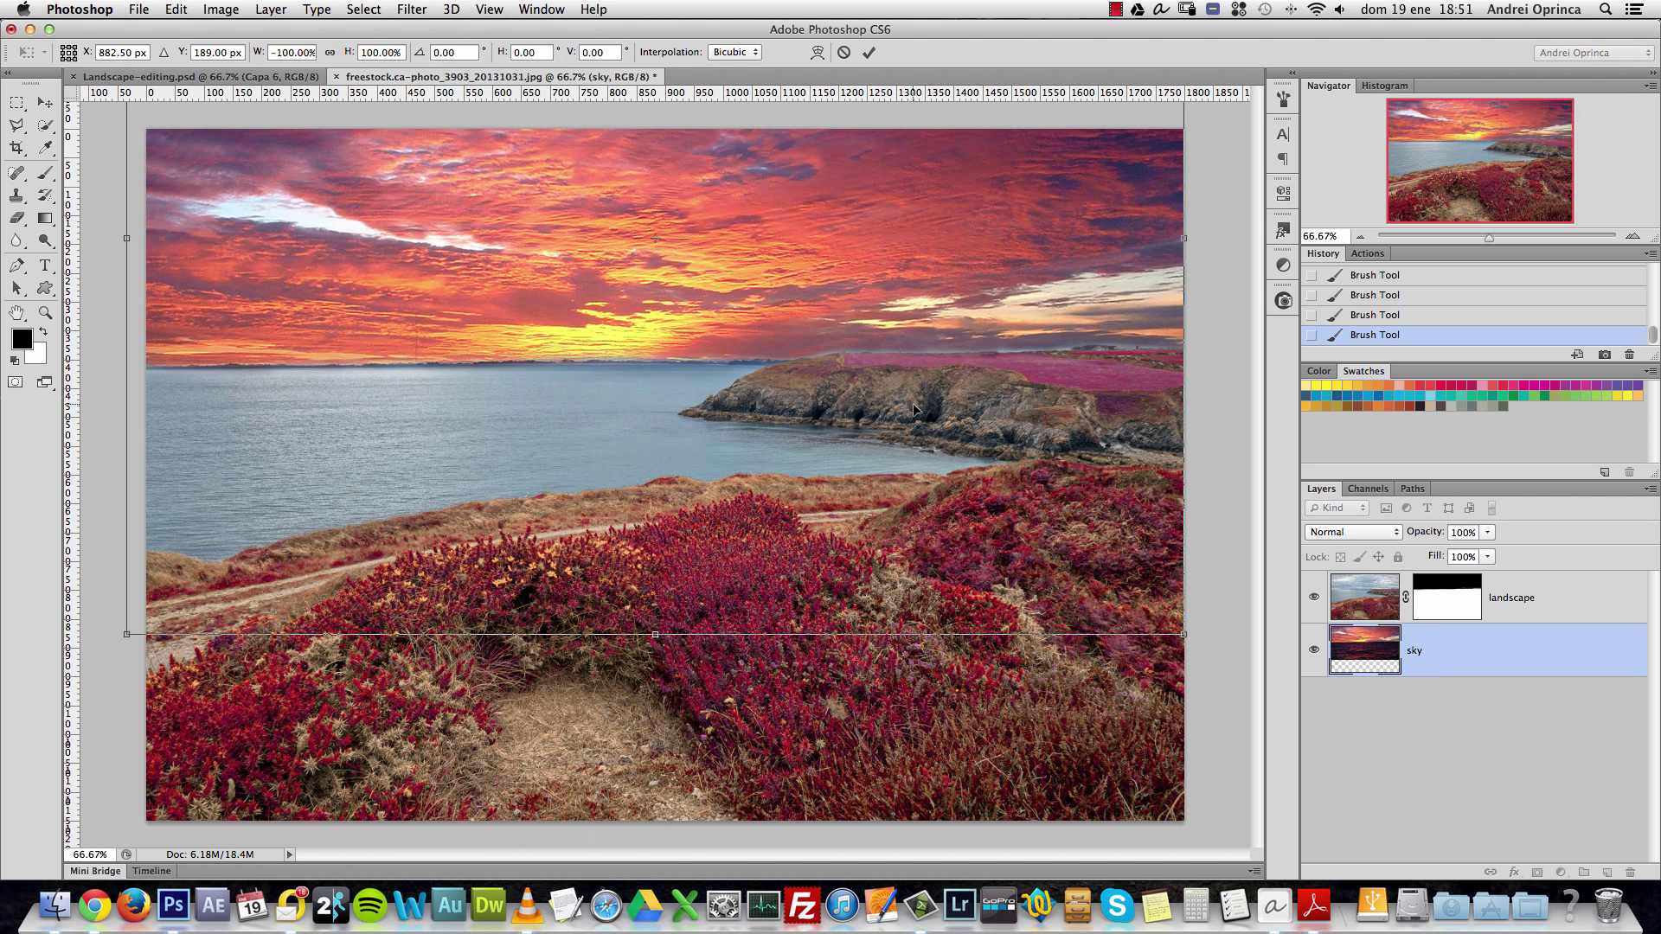
key("Return")
Paint black on the landscape mask with a 50 px brush along the skyline above the fields on the right.
left_click(1410, 596)
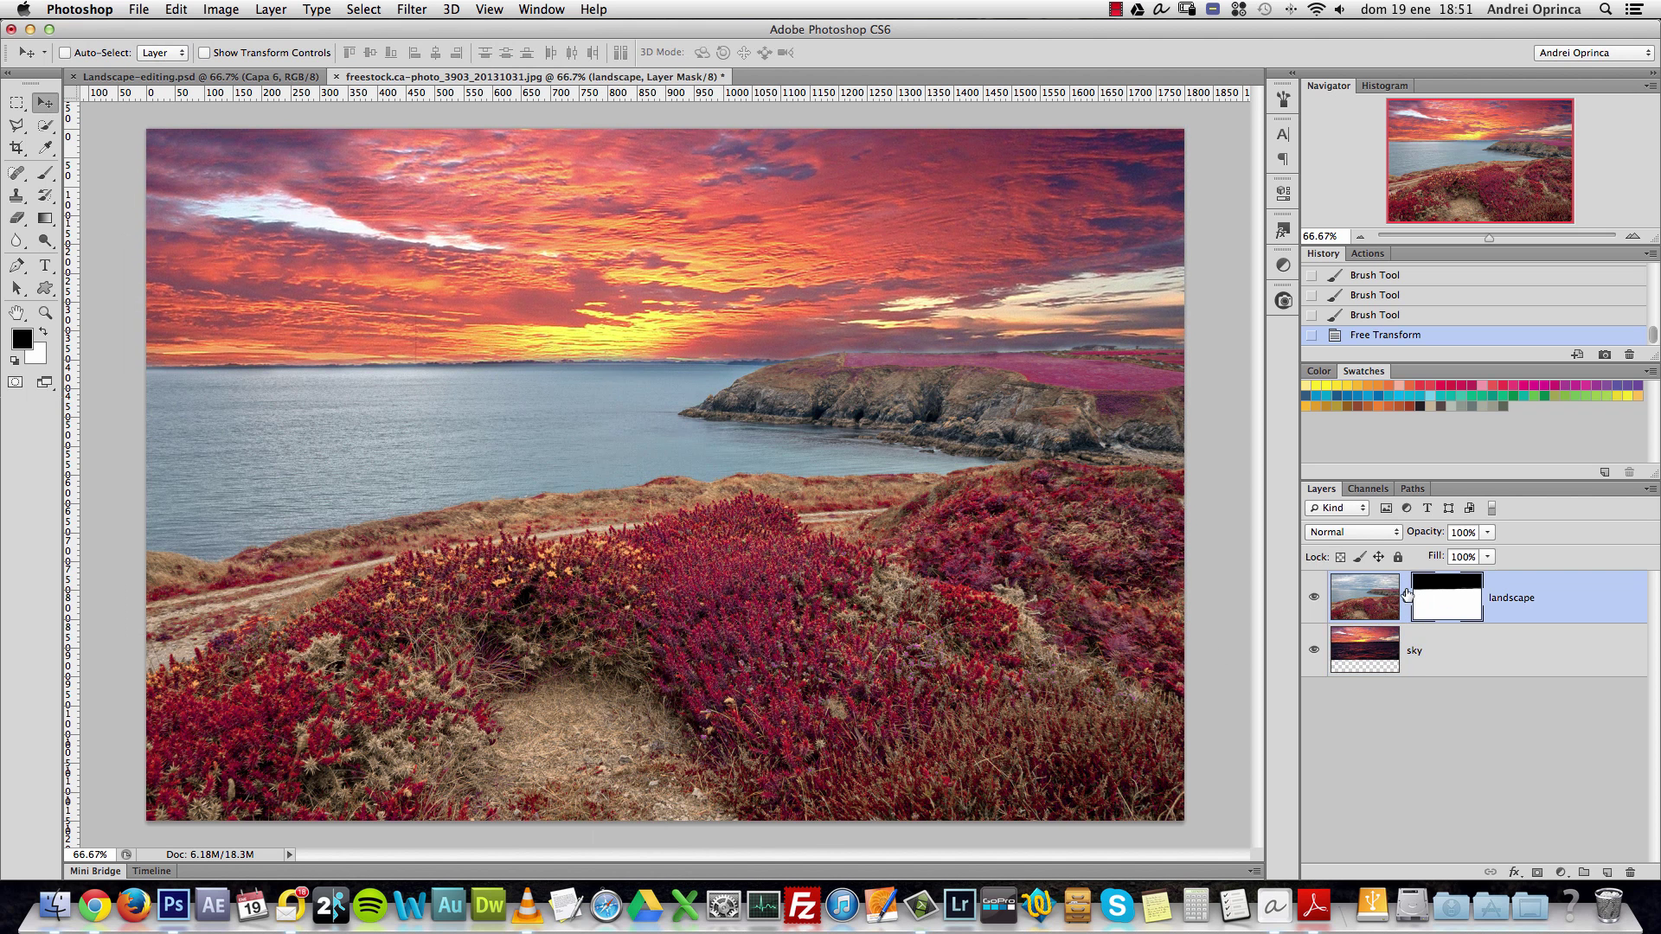
key("b")
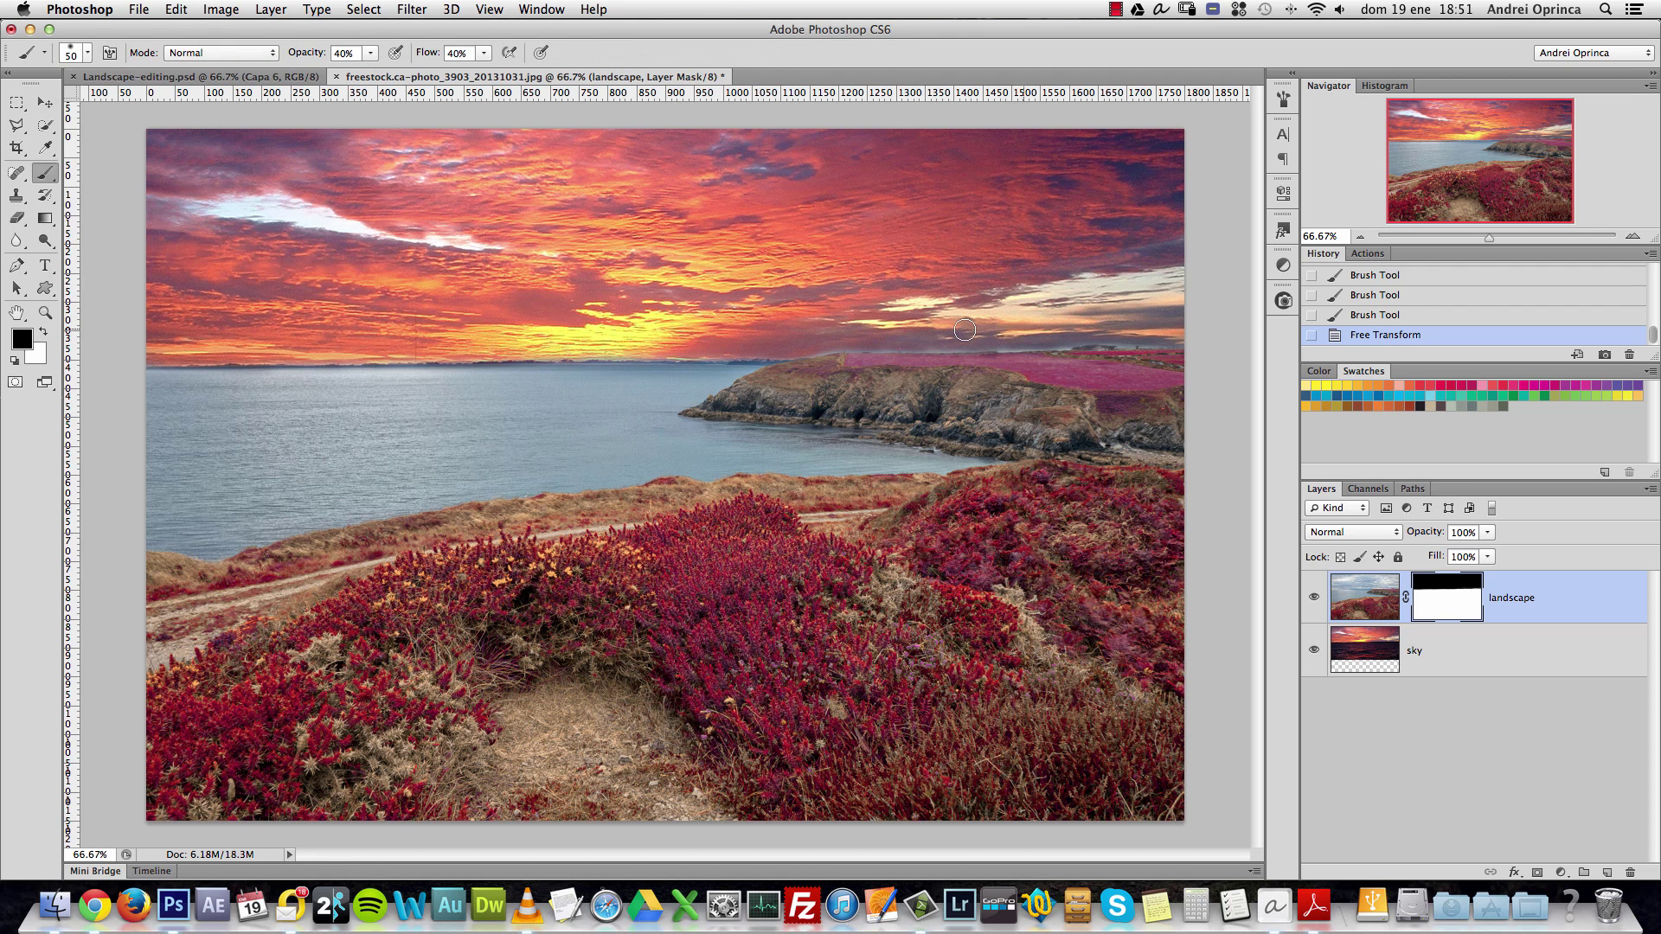
left_click(1165, 334)
left_click(1133, 339)
left_click(1120, 344)
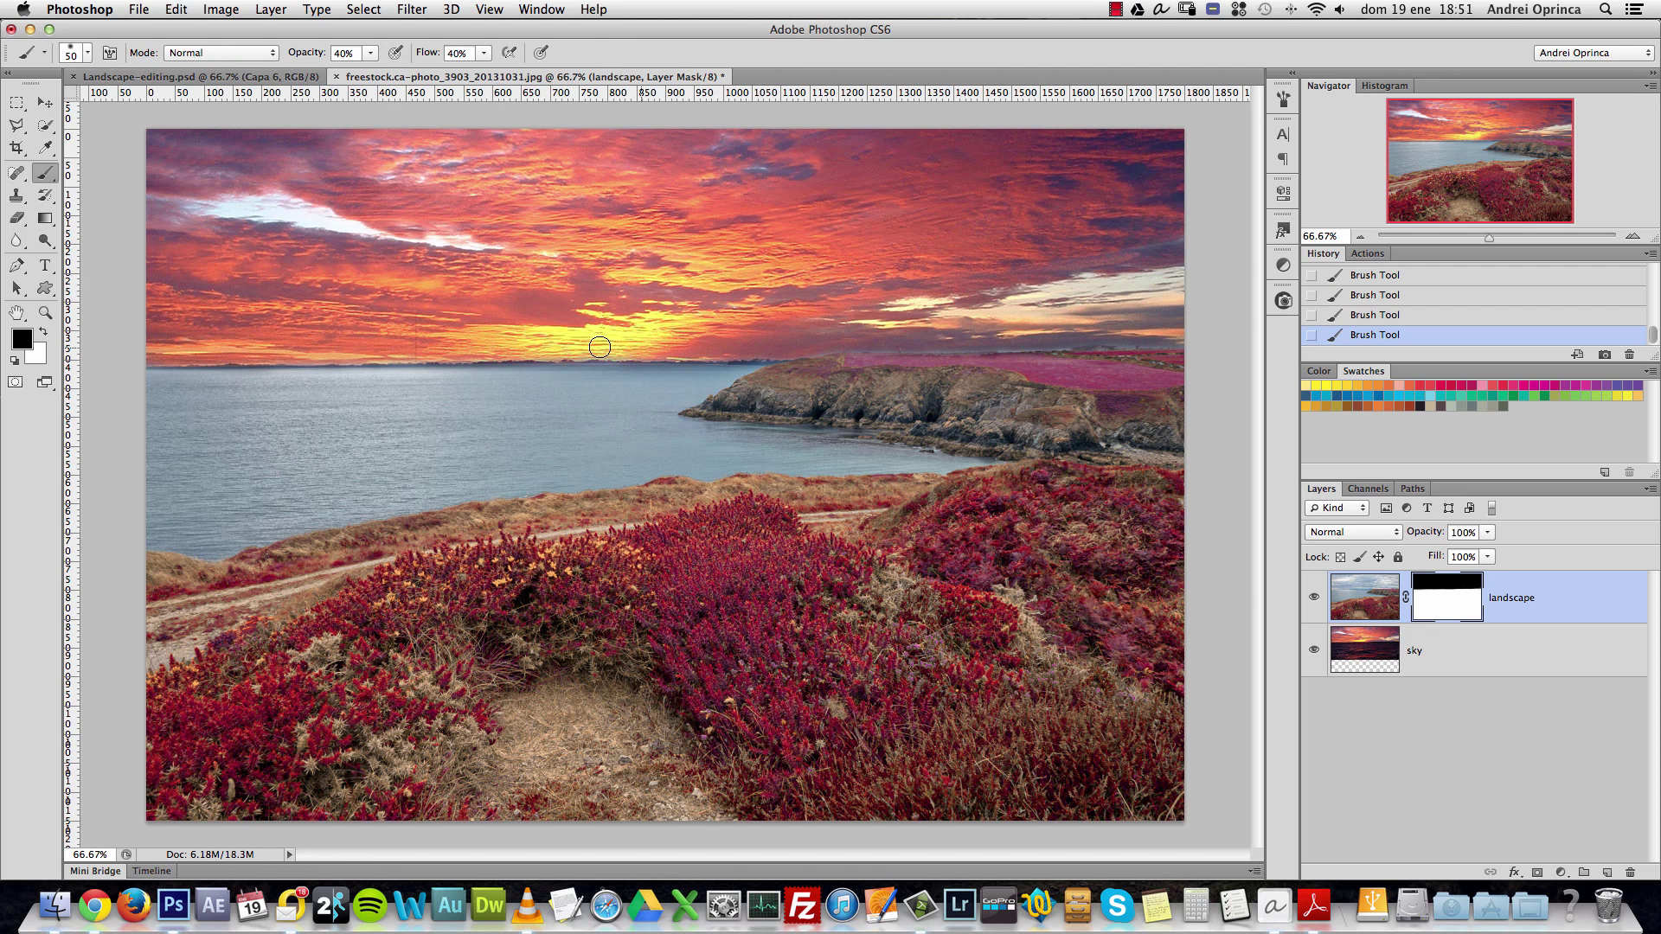
Undo the last mask stroke, paint white along the horizon near the sun, and touch up the far-right skyline with a smaller brush.
key("alt+super+z")
key("x")
left_click(666, 367)
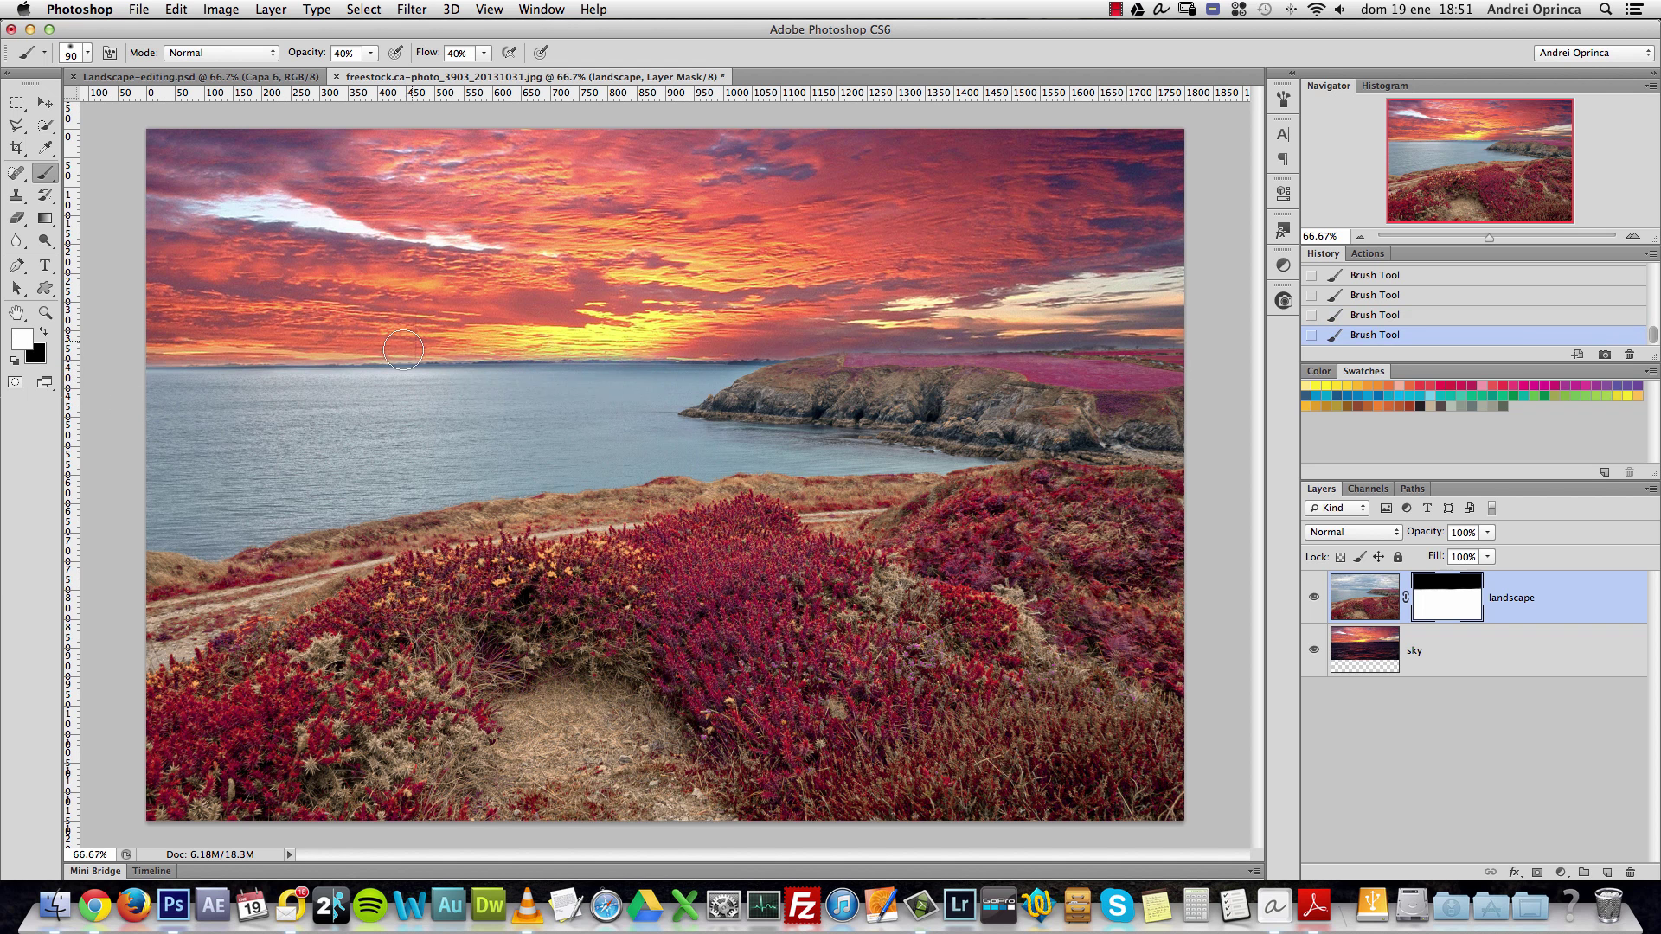
key("bracketleft")
key("bracketleft")
key("bracketleft")
key("bracketleft")
key("bracketleft")
key("bracketleft")
key("bracketleft")
left_click_drag(1182, 335, 1152, 334)
key("x")
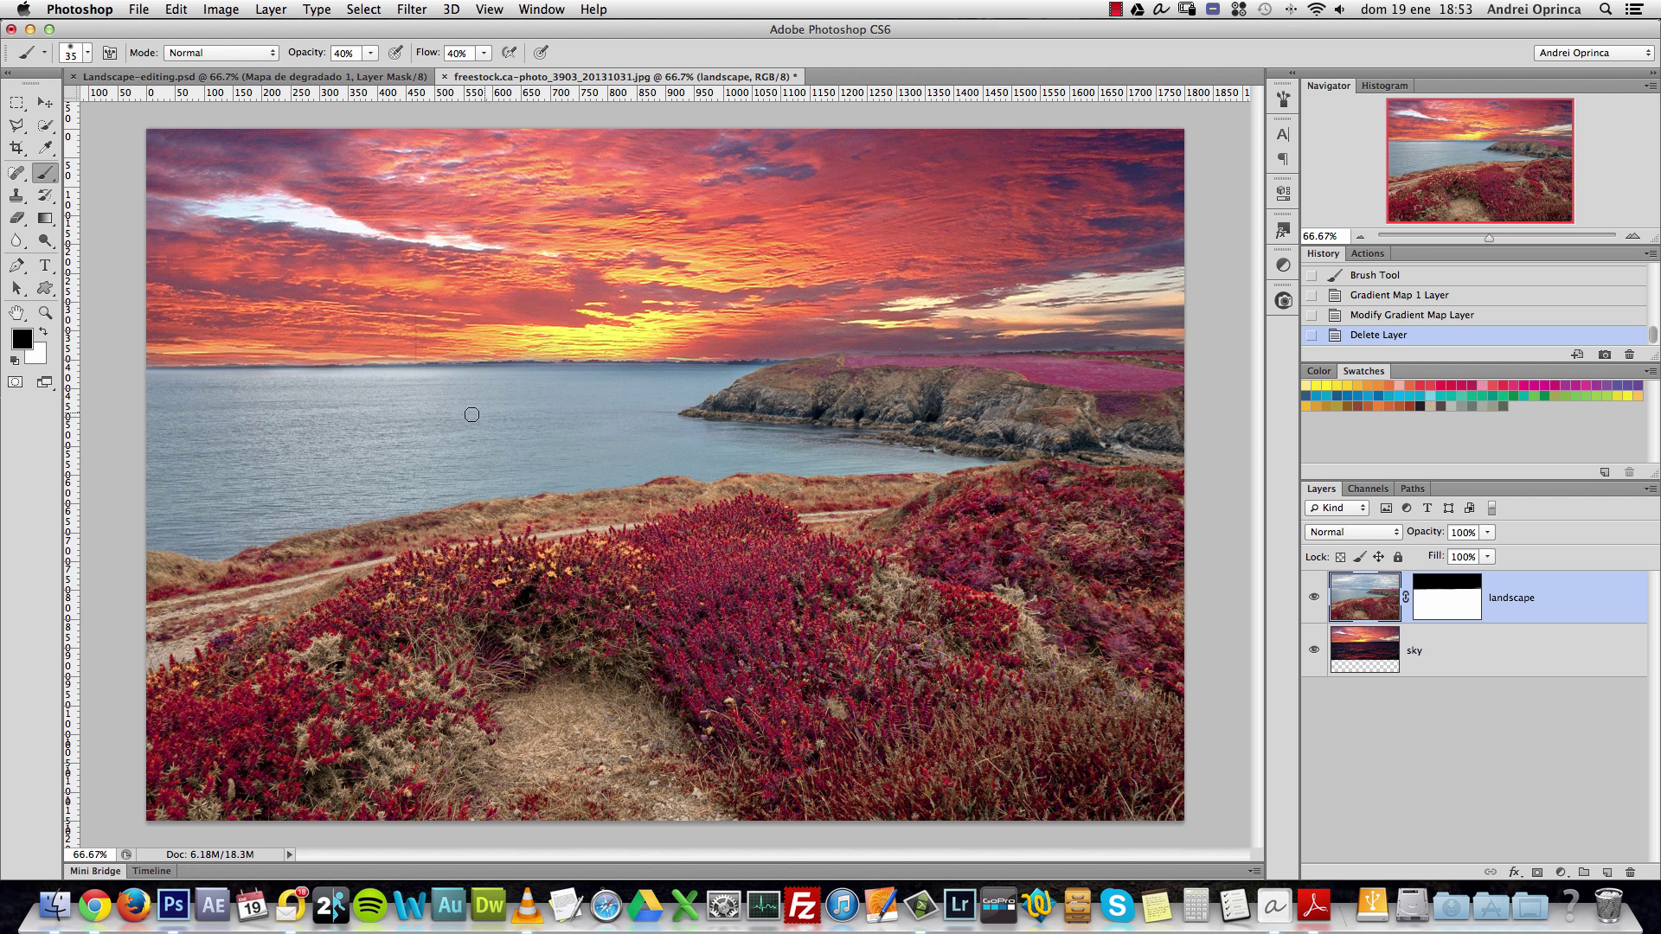
Review the composite by isolating the sky layer and by briefly disabling the landscape layer's mask.
left_click(1356, 668)
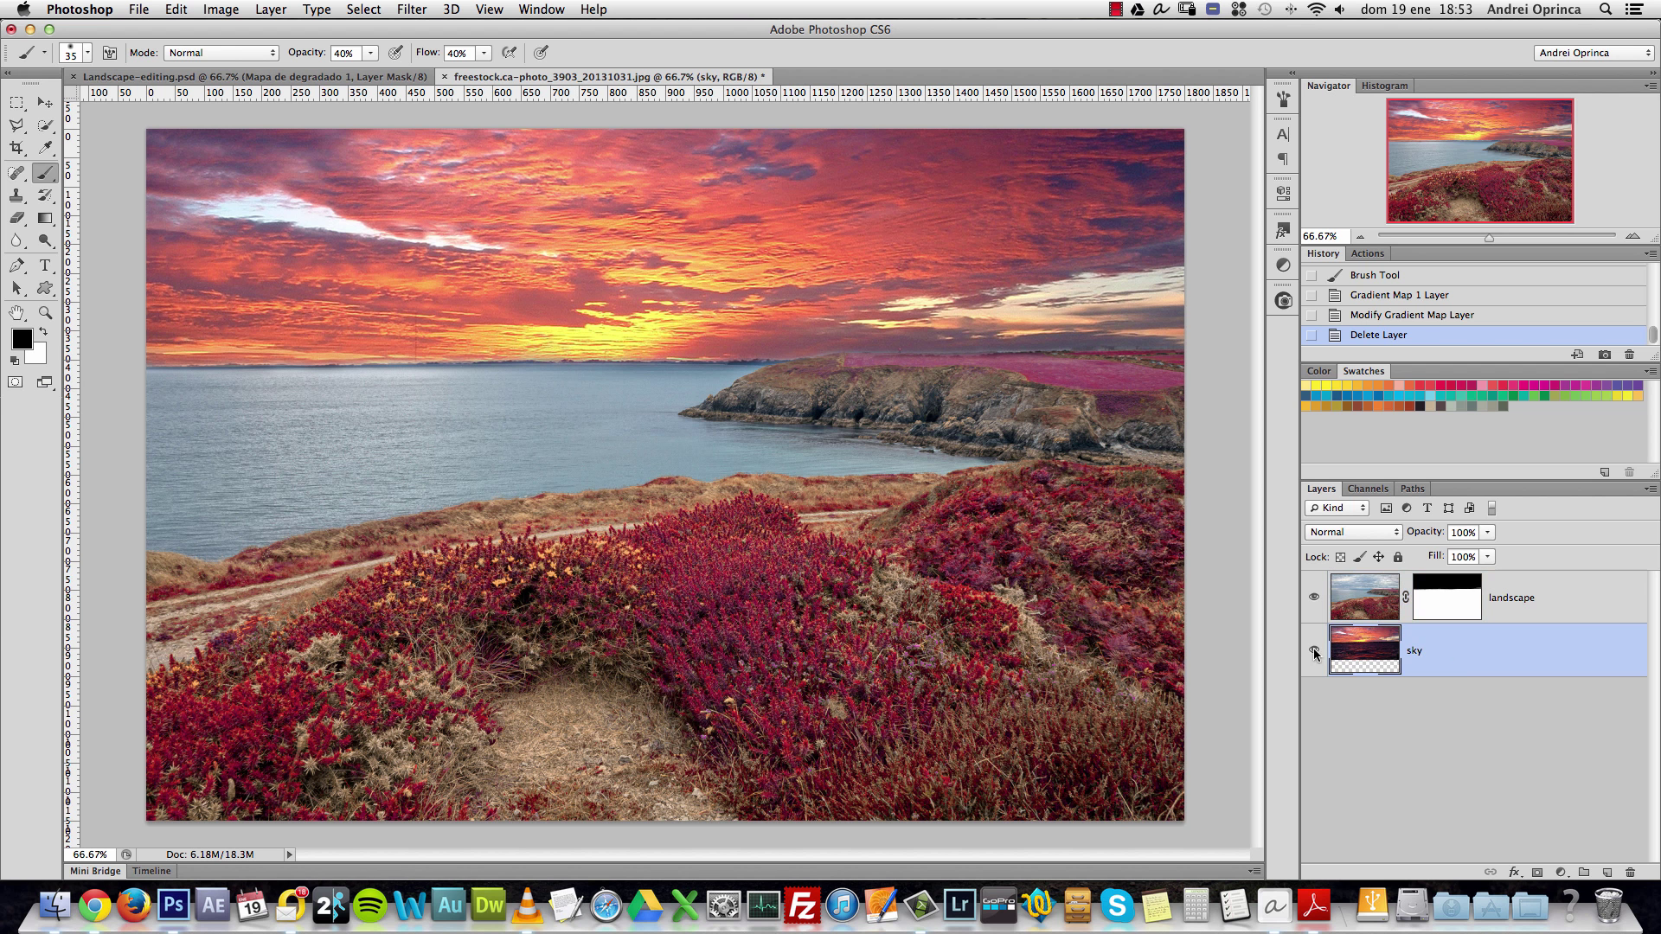
left_click(1314, 650, "alt")
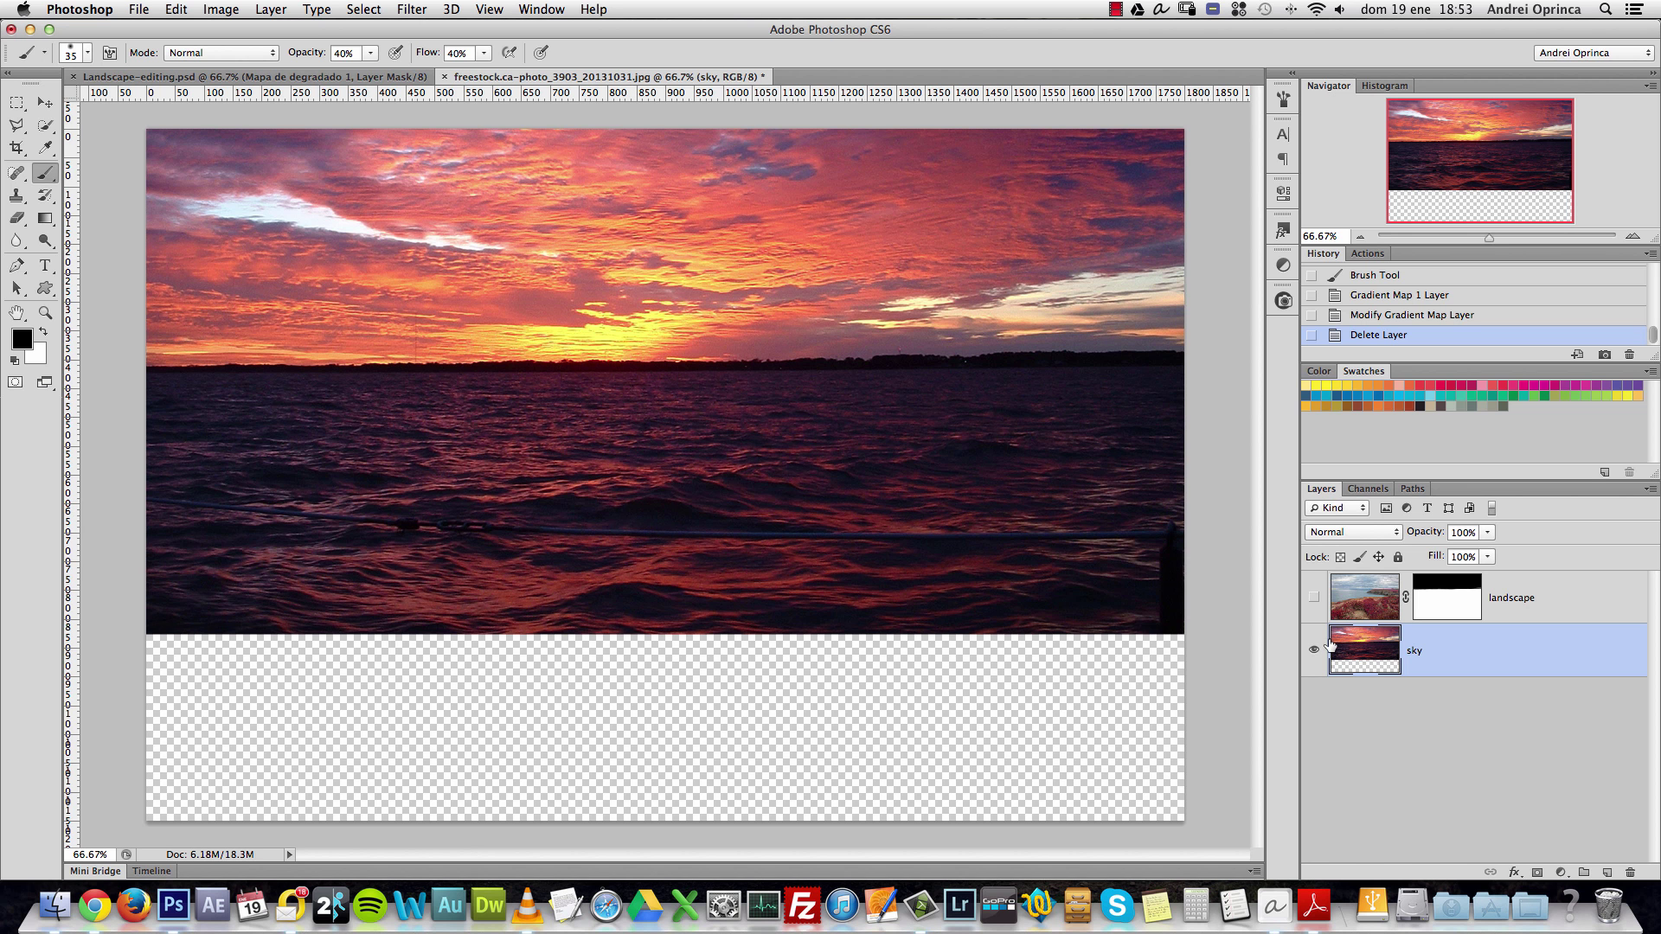
left_click(1313, 597)
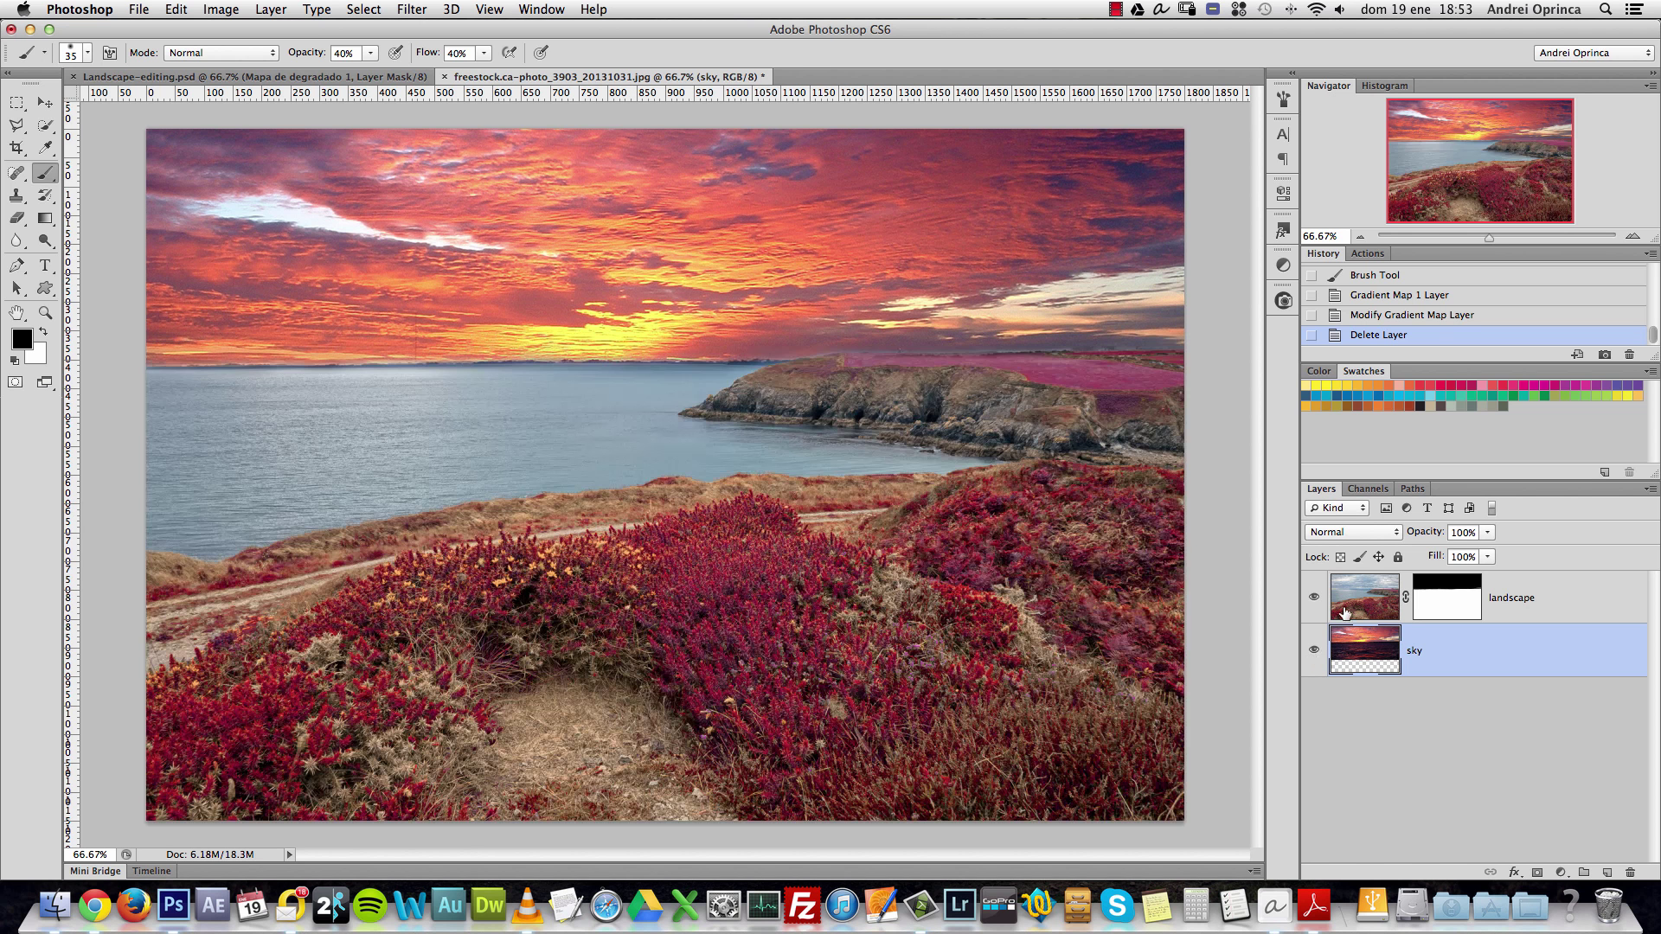
left_click(1346, 612)
left_click(1435, 603, "shift")
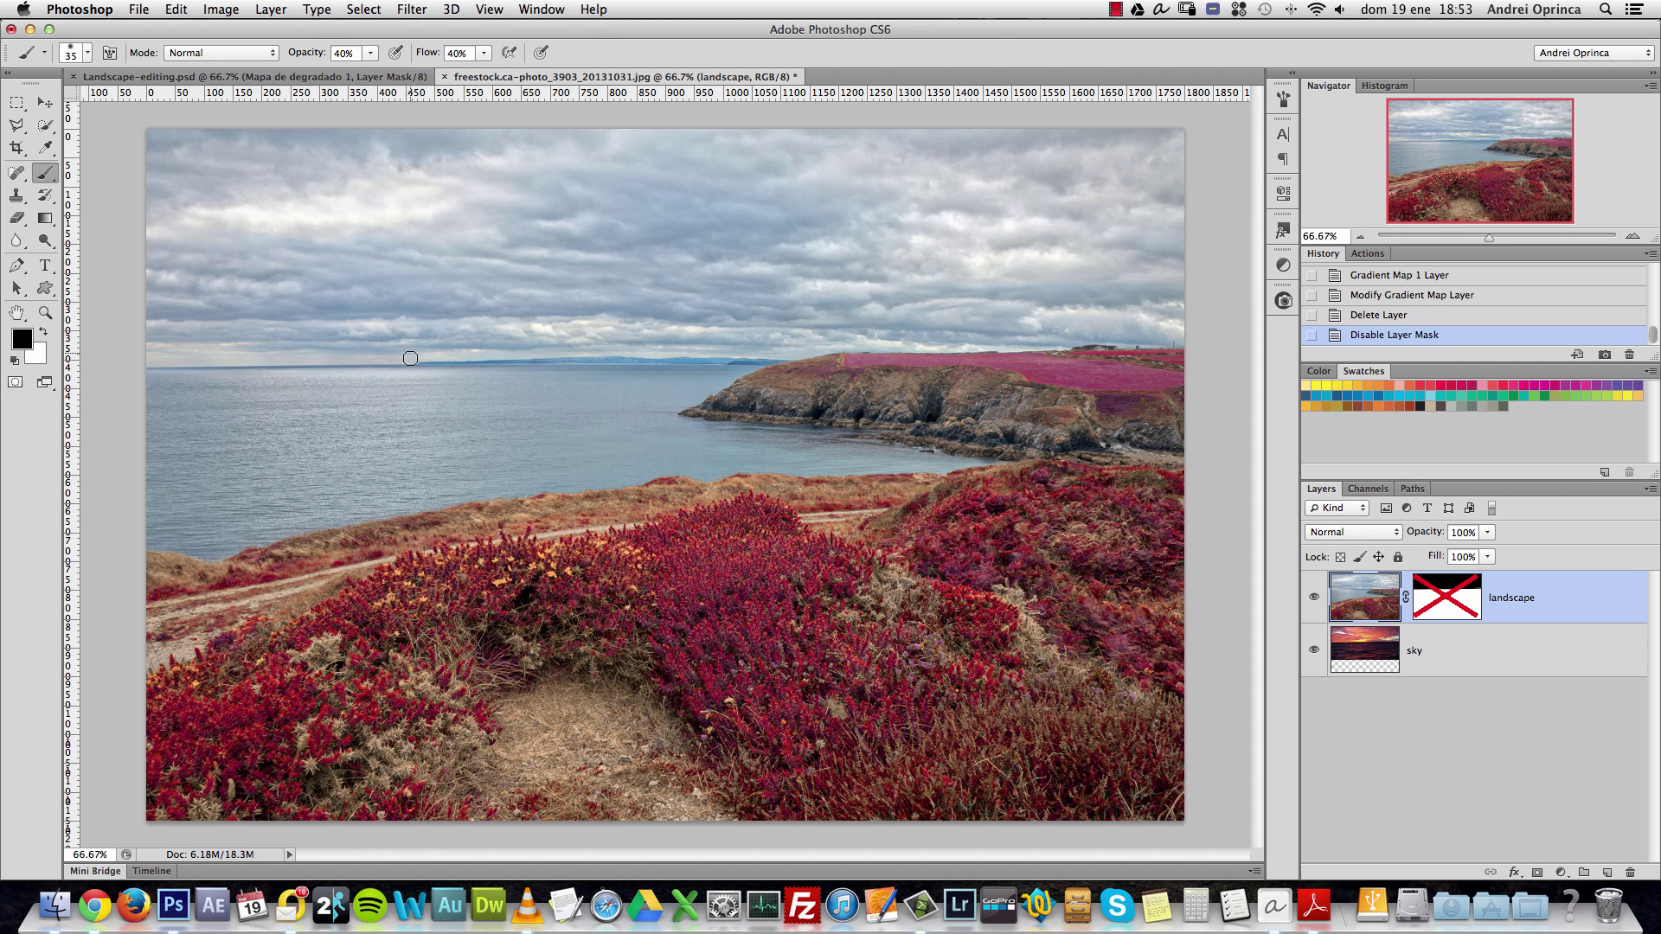
left_click(1451, 609, "shift")
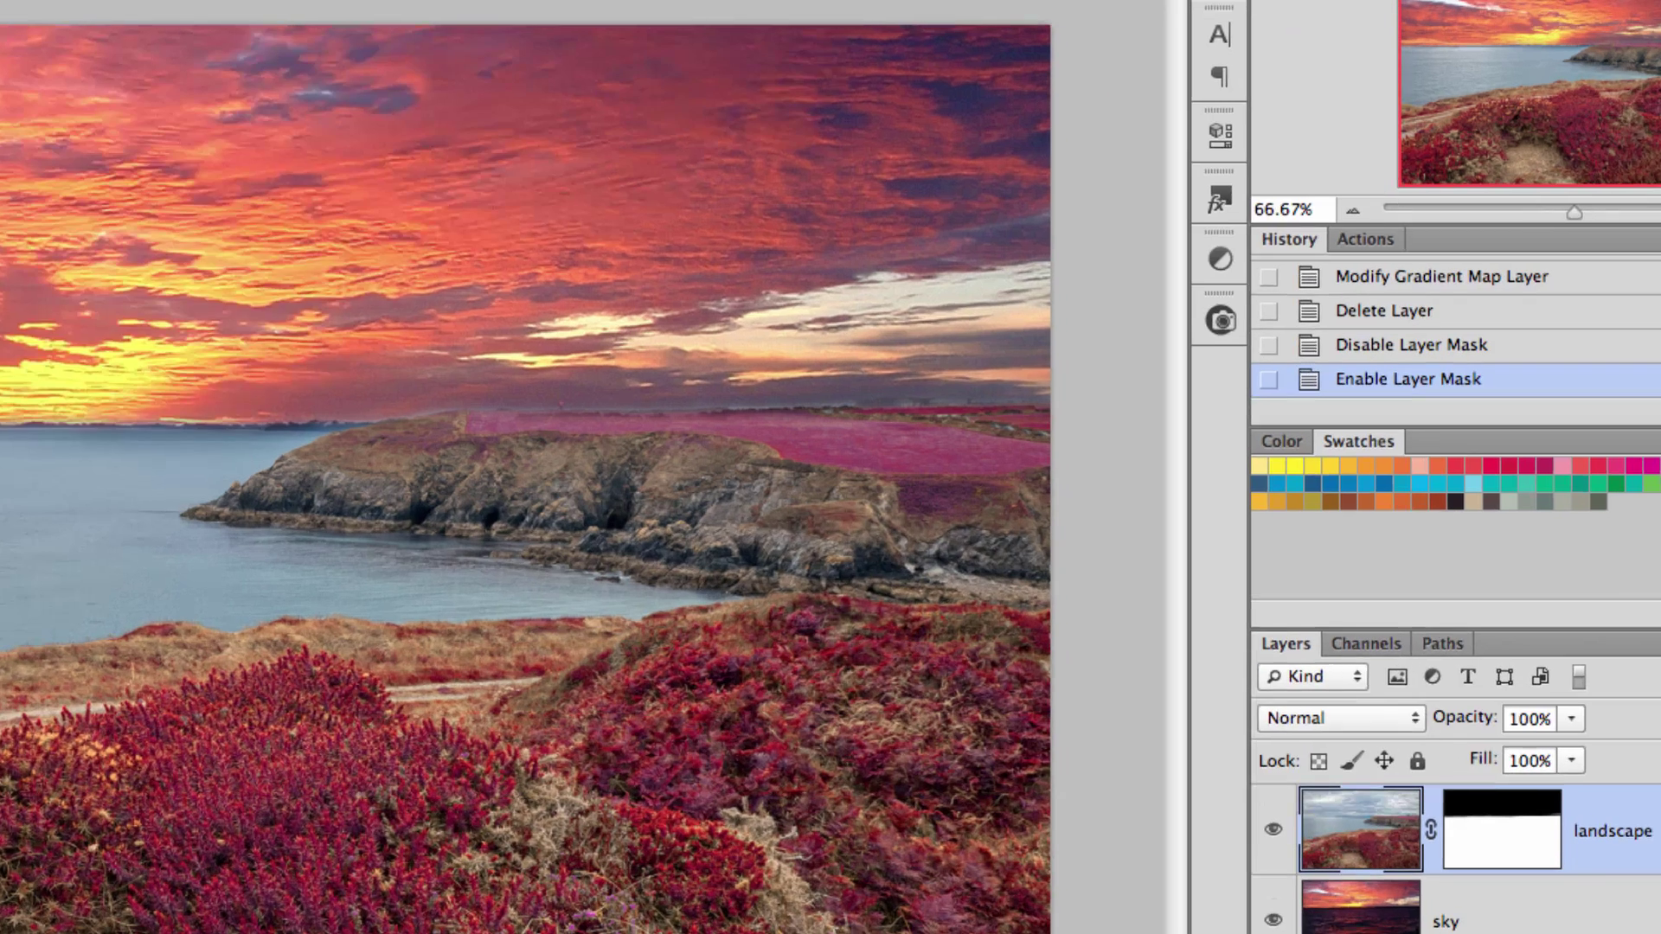
Add a Gradient Map adjustment layer above the landscape layer using the Violet, Orange preset.
left_click(1640, 933)
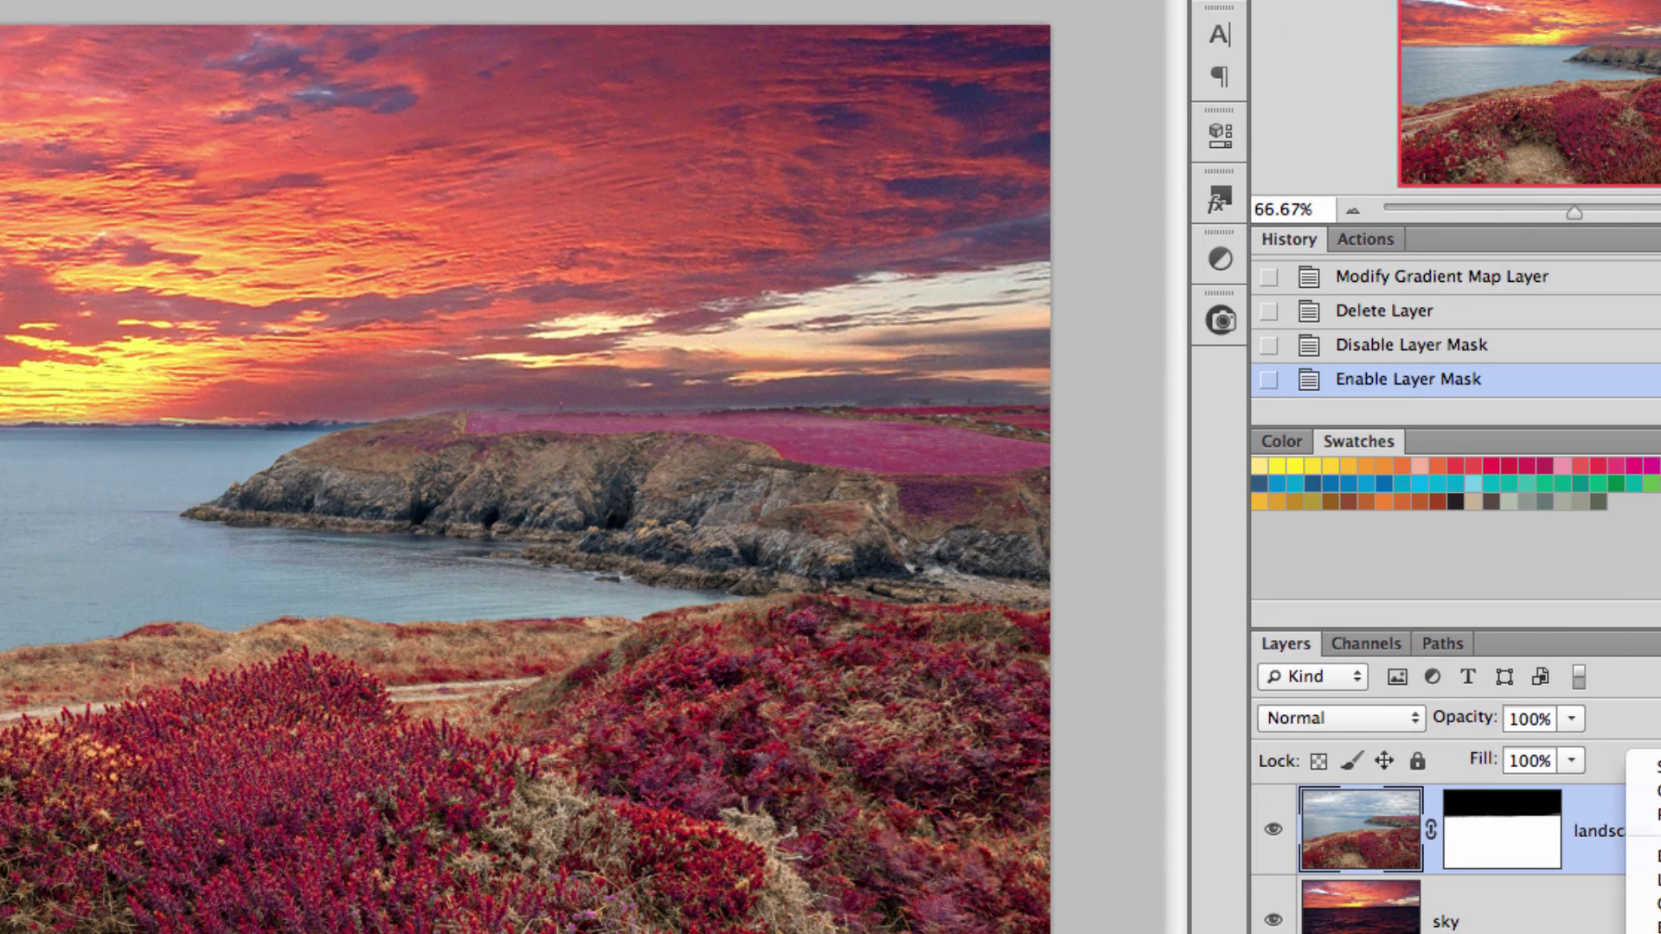
left_click(1557, 828)
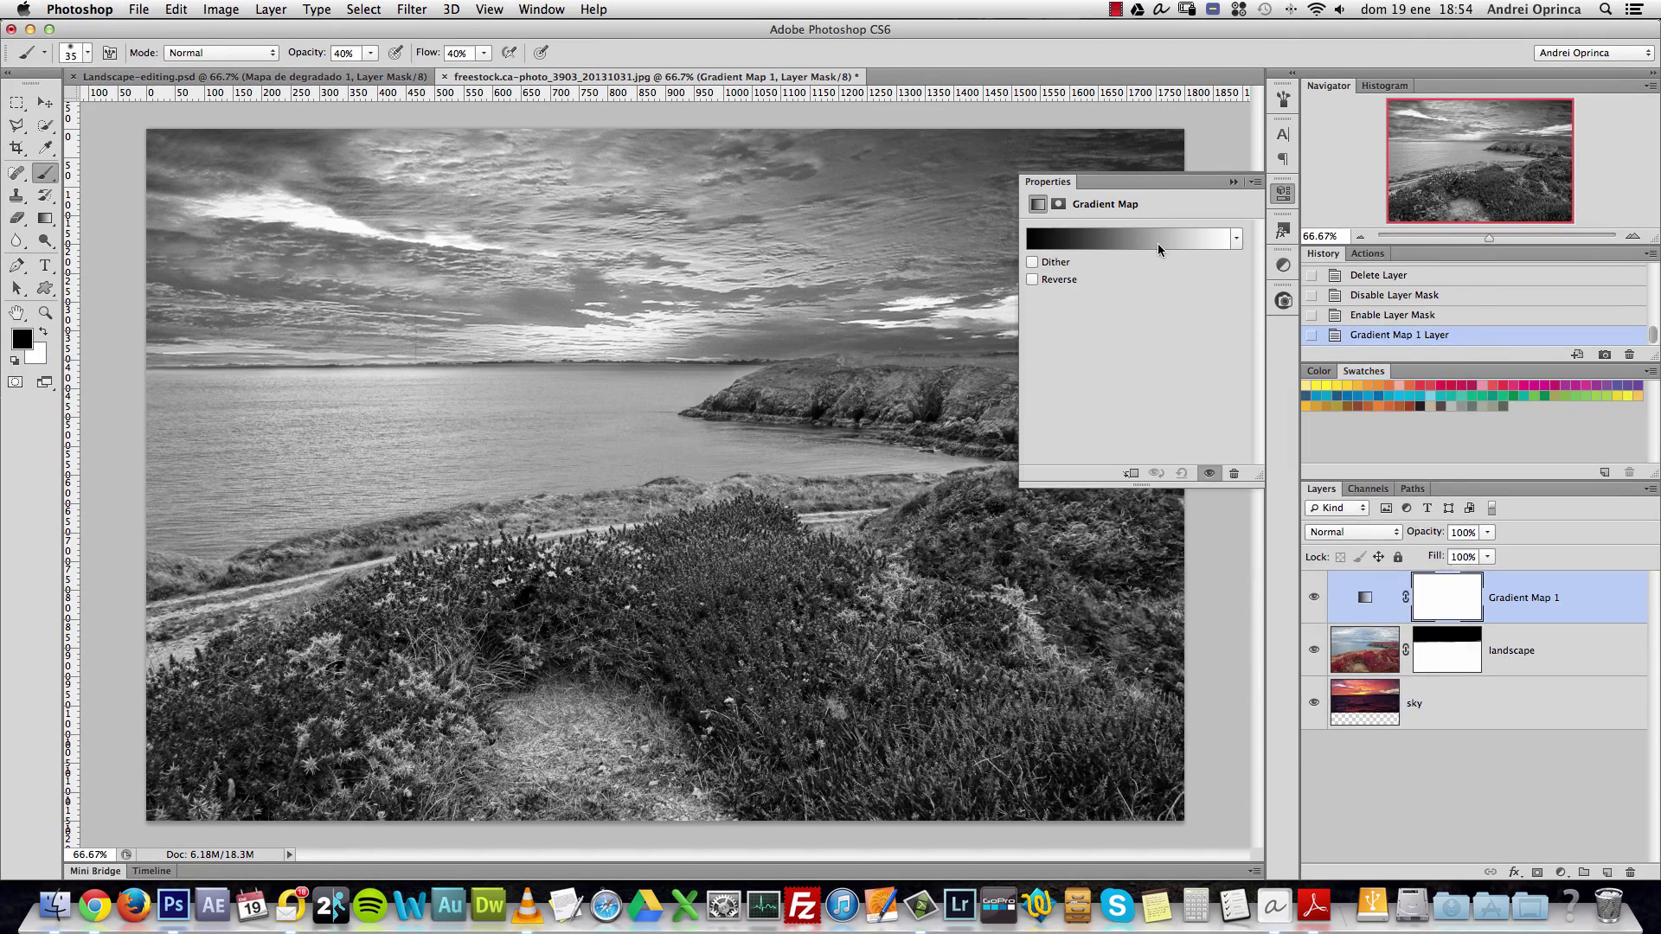
left_click(1158, 248)
left_click(1194, 319)
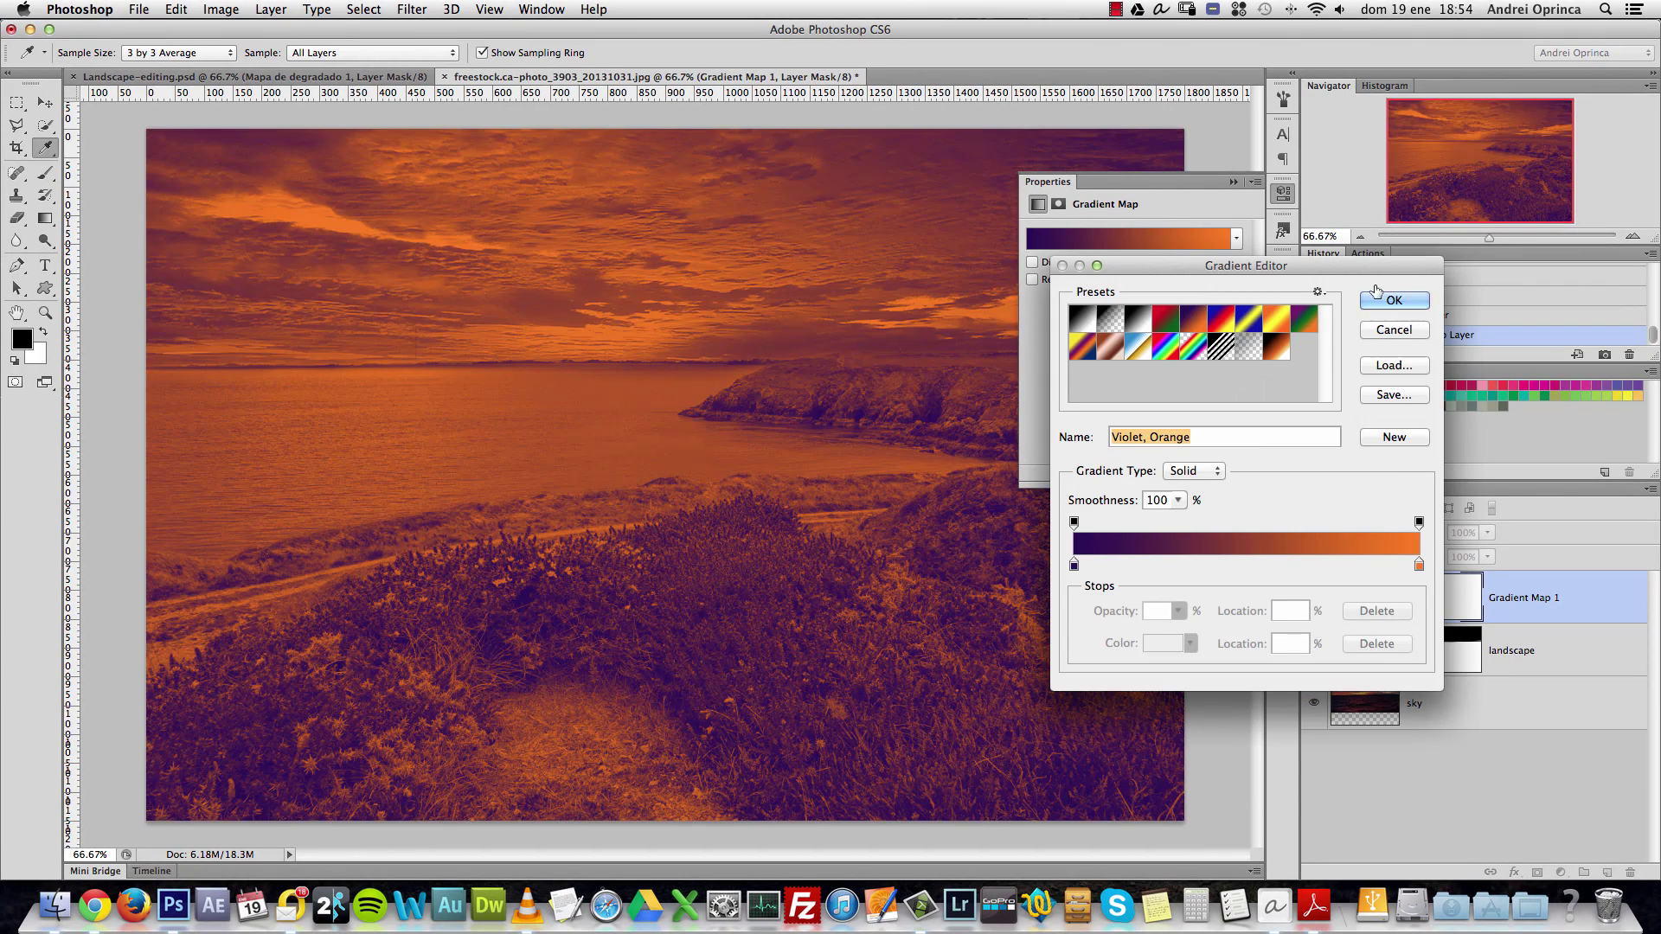
left_click(1378, 297)
left_click(1233, 182)
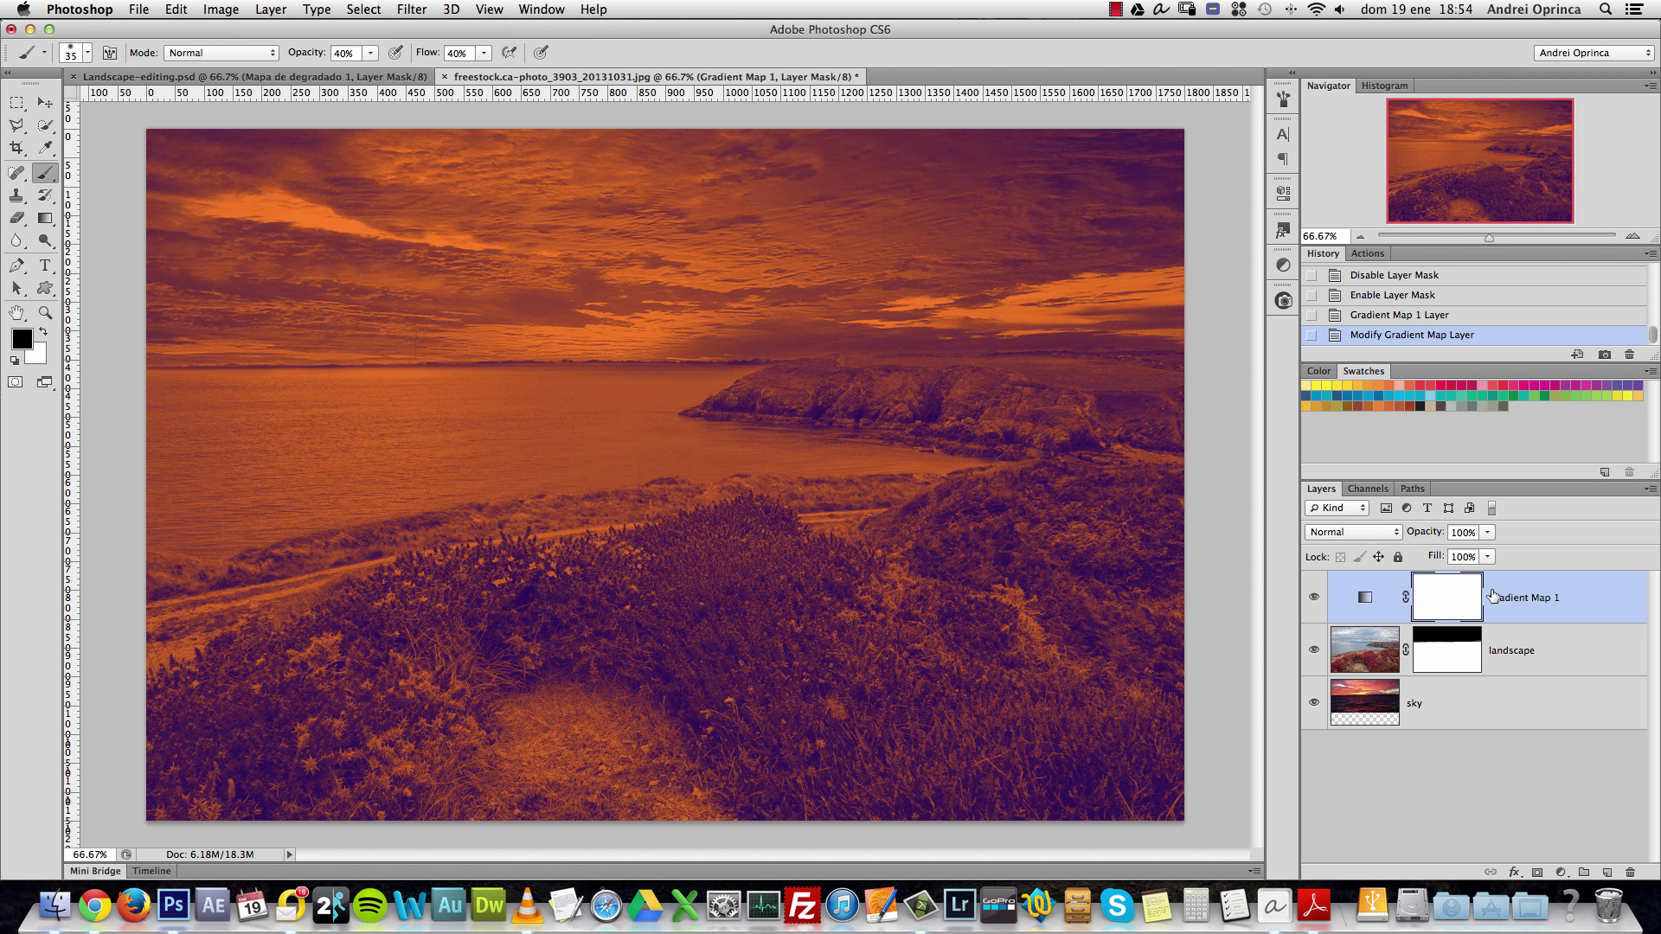
Hide the Gradient Map layer, select the landscape layer's image and enter Quick Mask mode.
left_click(1314, 598)
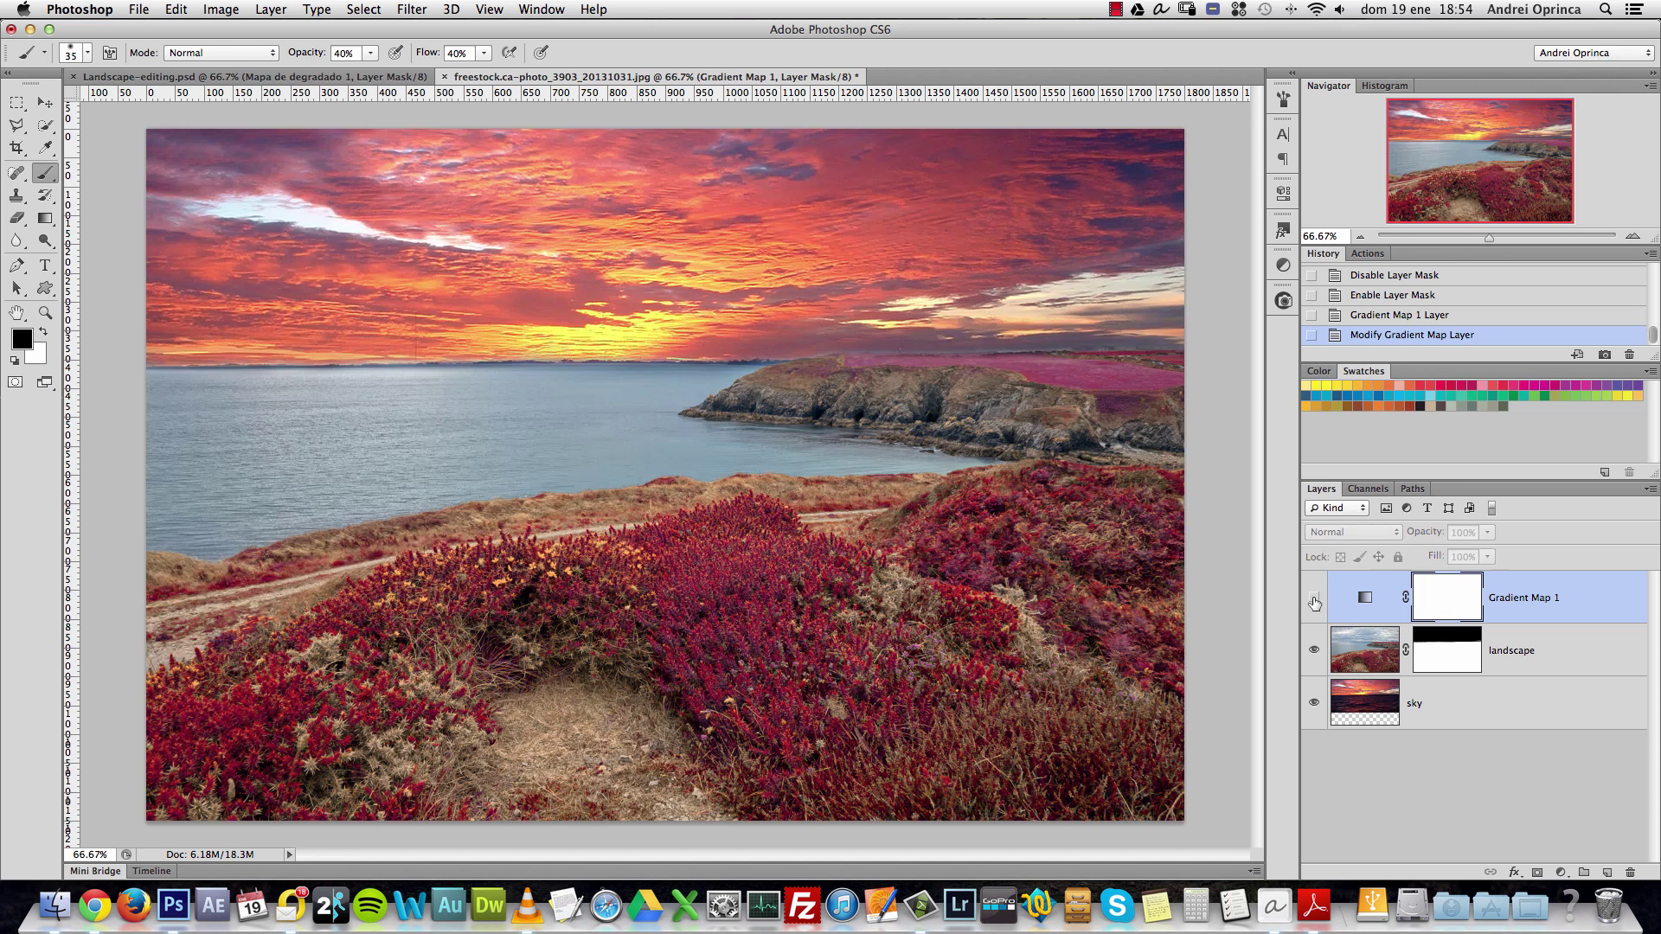
left_click(1375, 654)
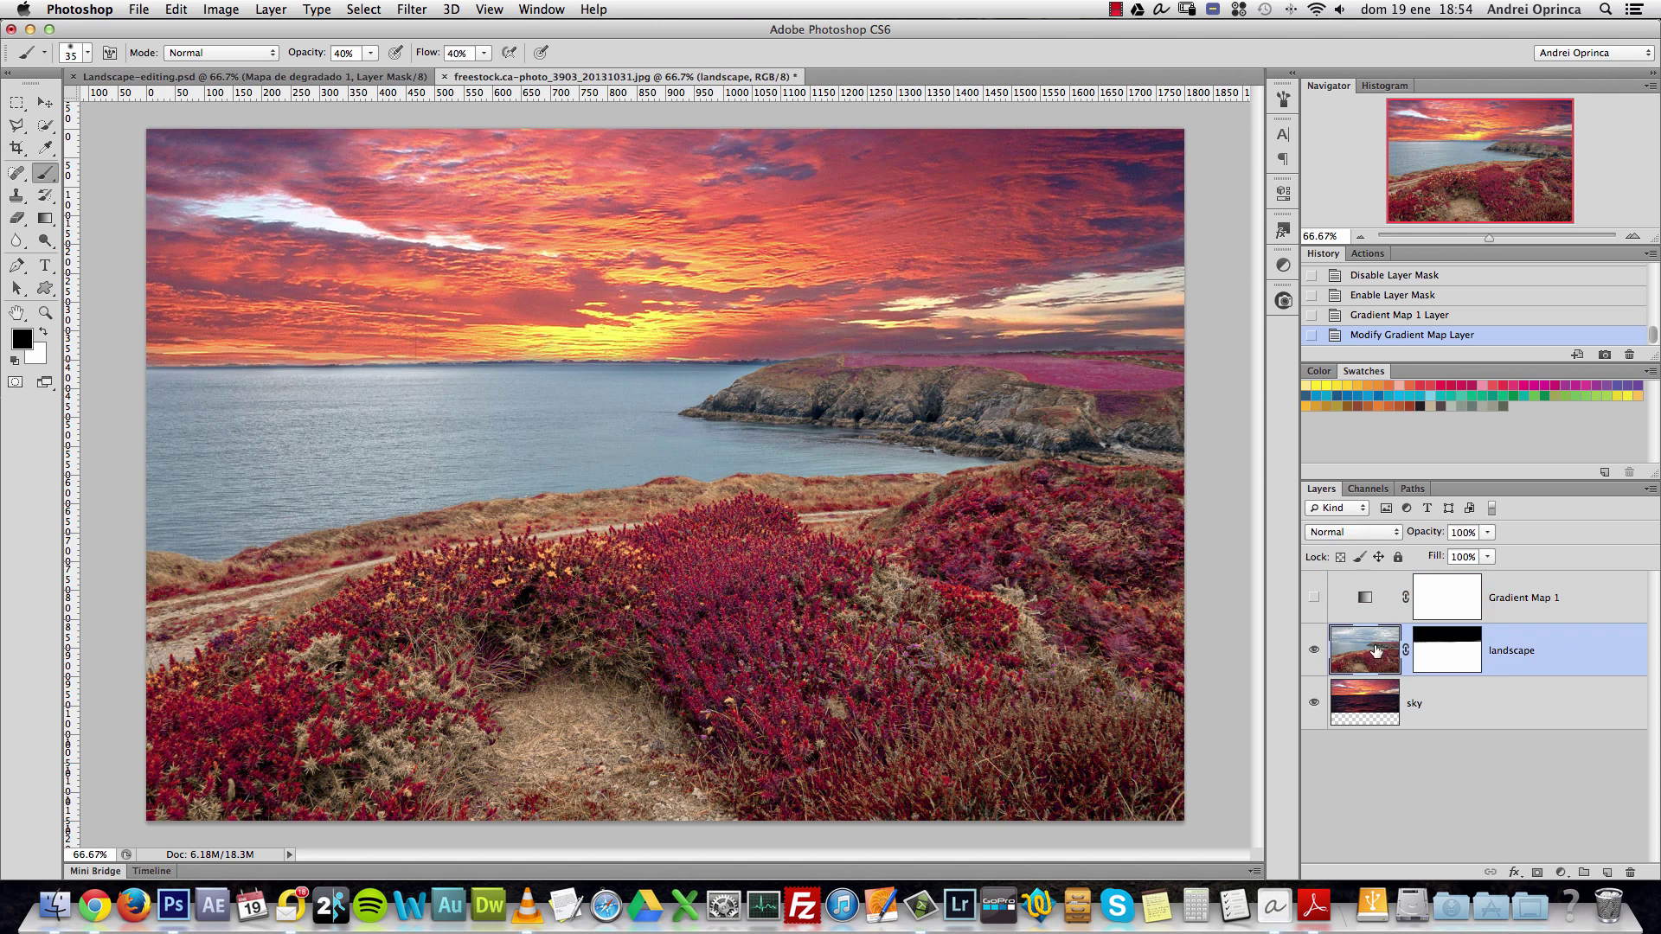
left_click(43, 128)
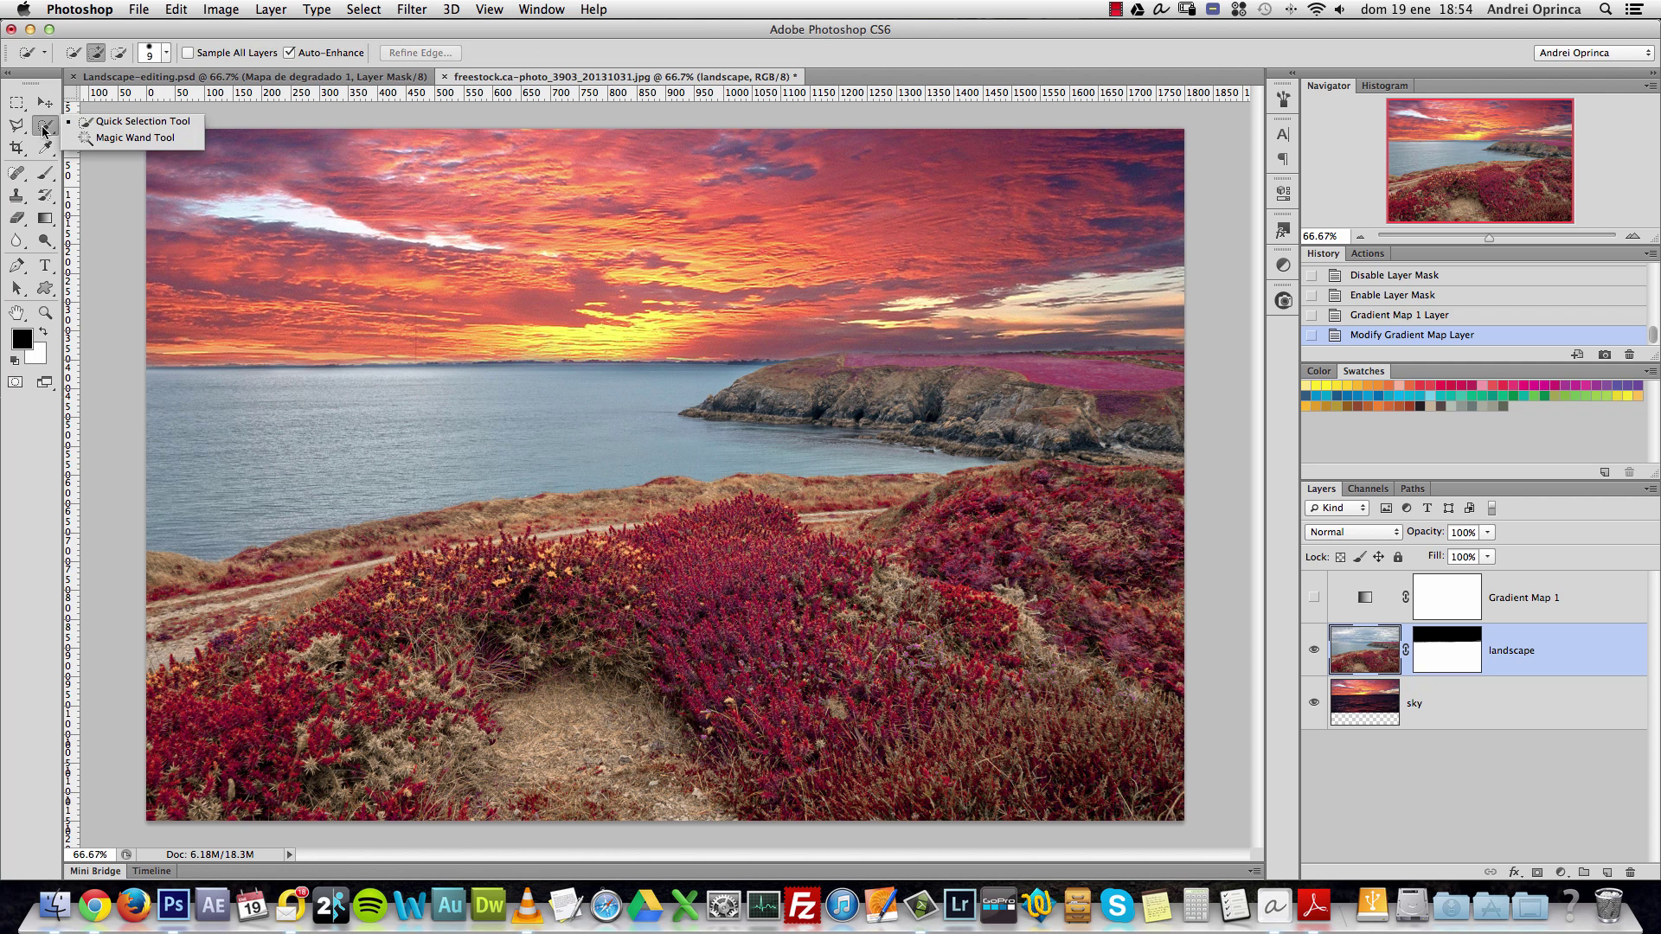
left_click(102, 124)
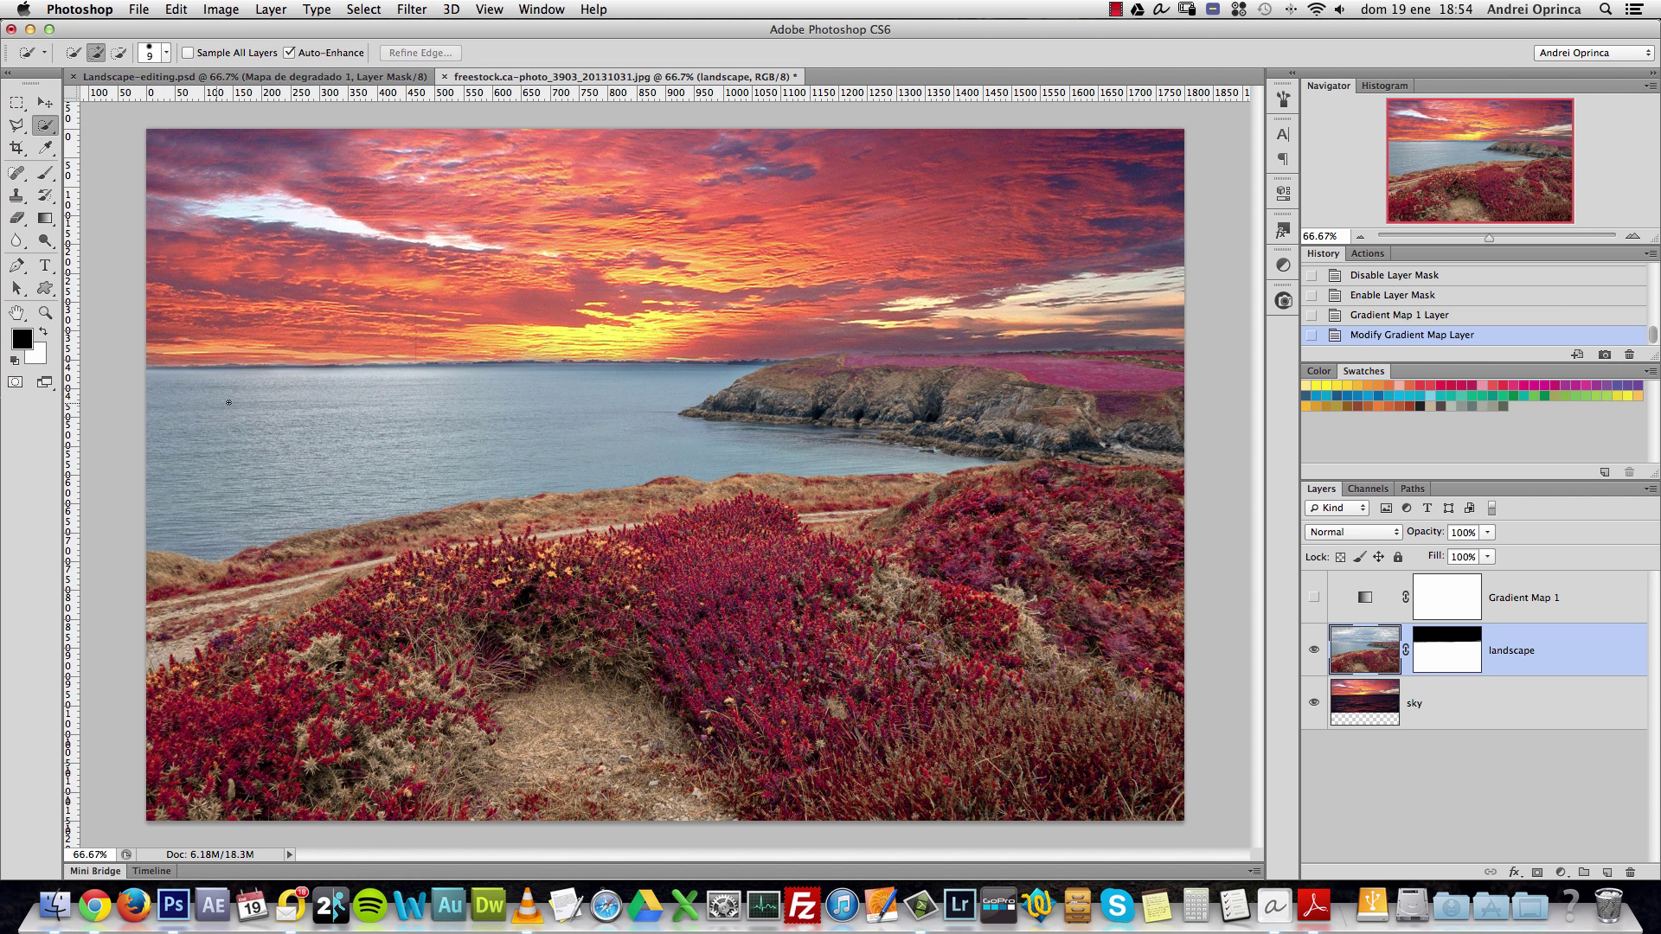
key("q")
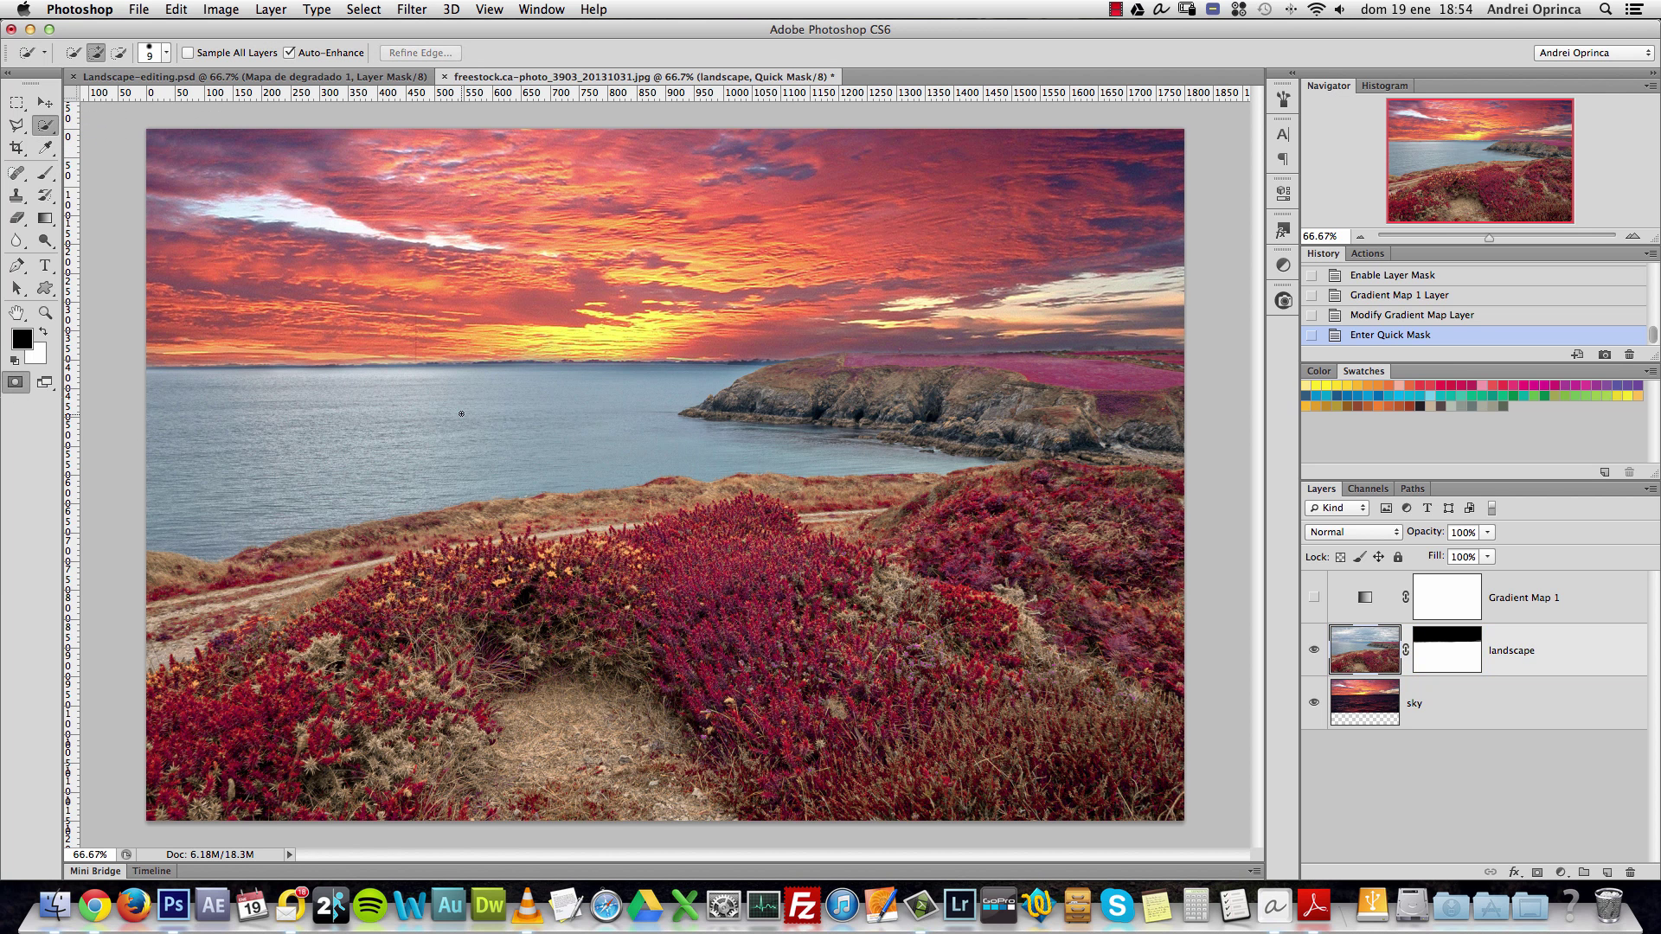
Paint the first Quick Mask strokes across the middle of the sea, enlarging the brush to 150 px.
key("bracketright")
key("bracketright")
key("bracketright")
key("bracketright")
key("bracketright")
key("b")
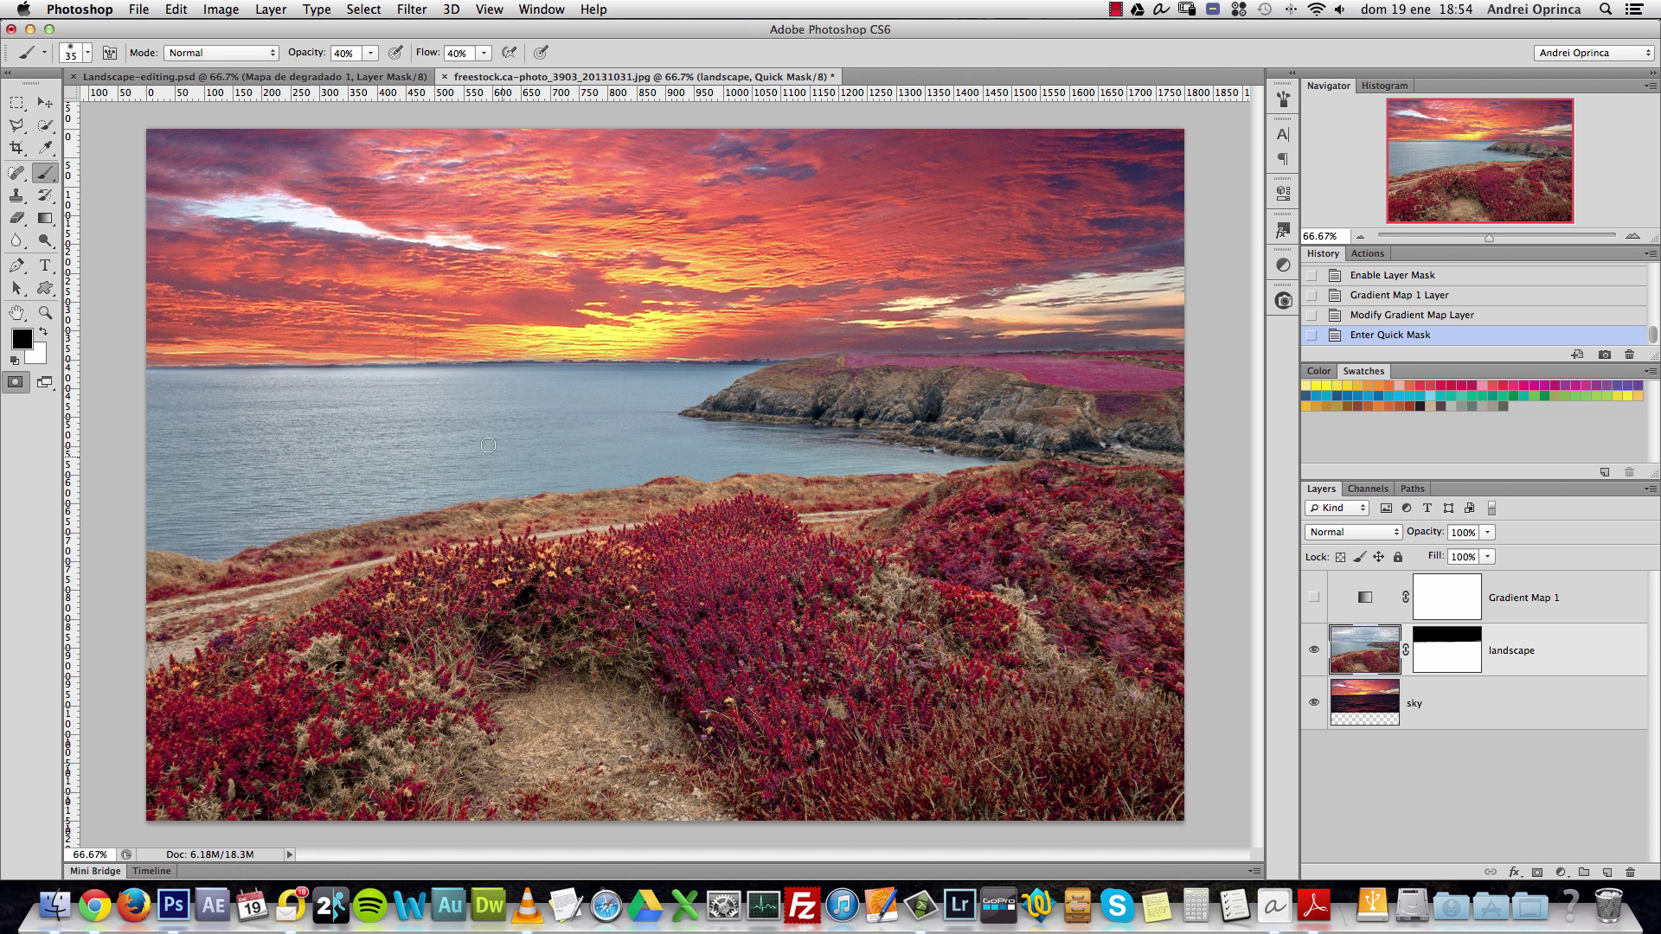
mouse_move(492, 440)
left_mouse_down()
mouse_move(420, 454)
mouse_move(616, 472)
left_mouse_up()
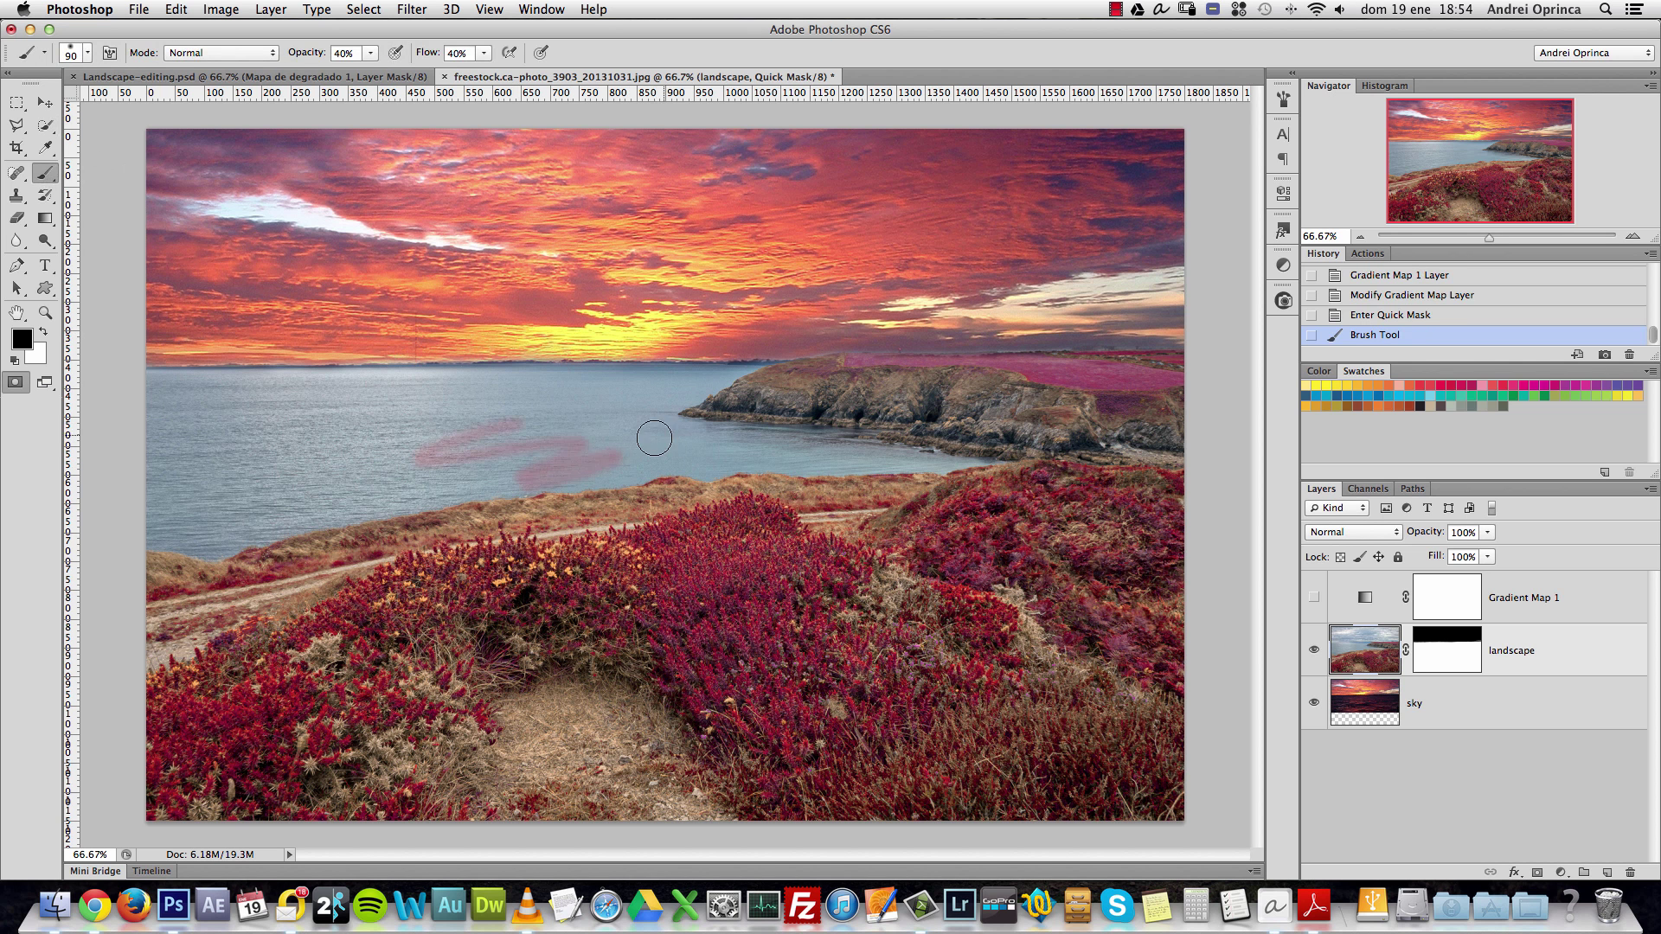
key("bracketright")
key("bracketright")
key("bracketright")
key("bracketright")
key("bracketright")
key("bracketright")
mouse_move(622, 400)
left_mouse_down()
mouse_move(400, 426)
mouse_move(537, 428)
mouse_move(549, 421)
mouse_move(294, 413)
left_mouse_up()
Raise the brush hardness to 100% and paint Quick Mask strokes over the left part of the sea.
right_click(477, 436)
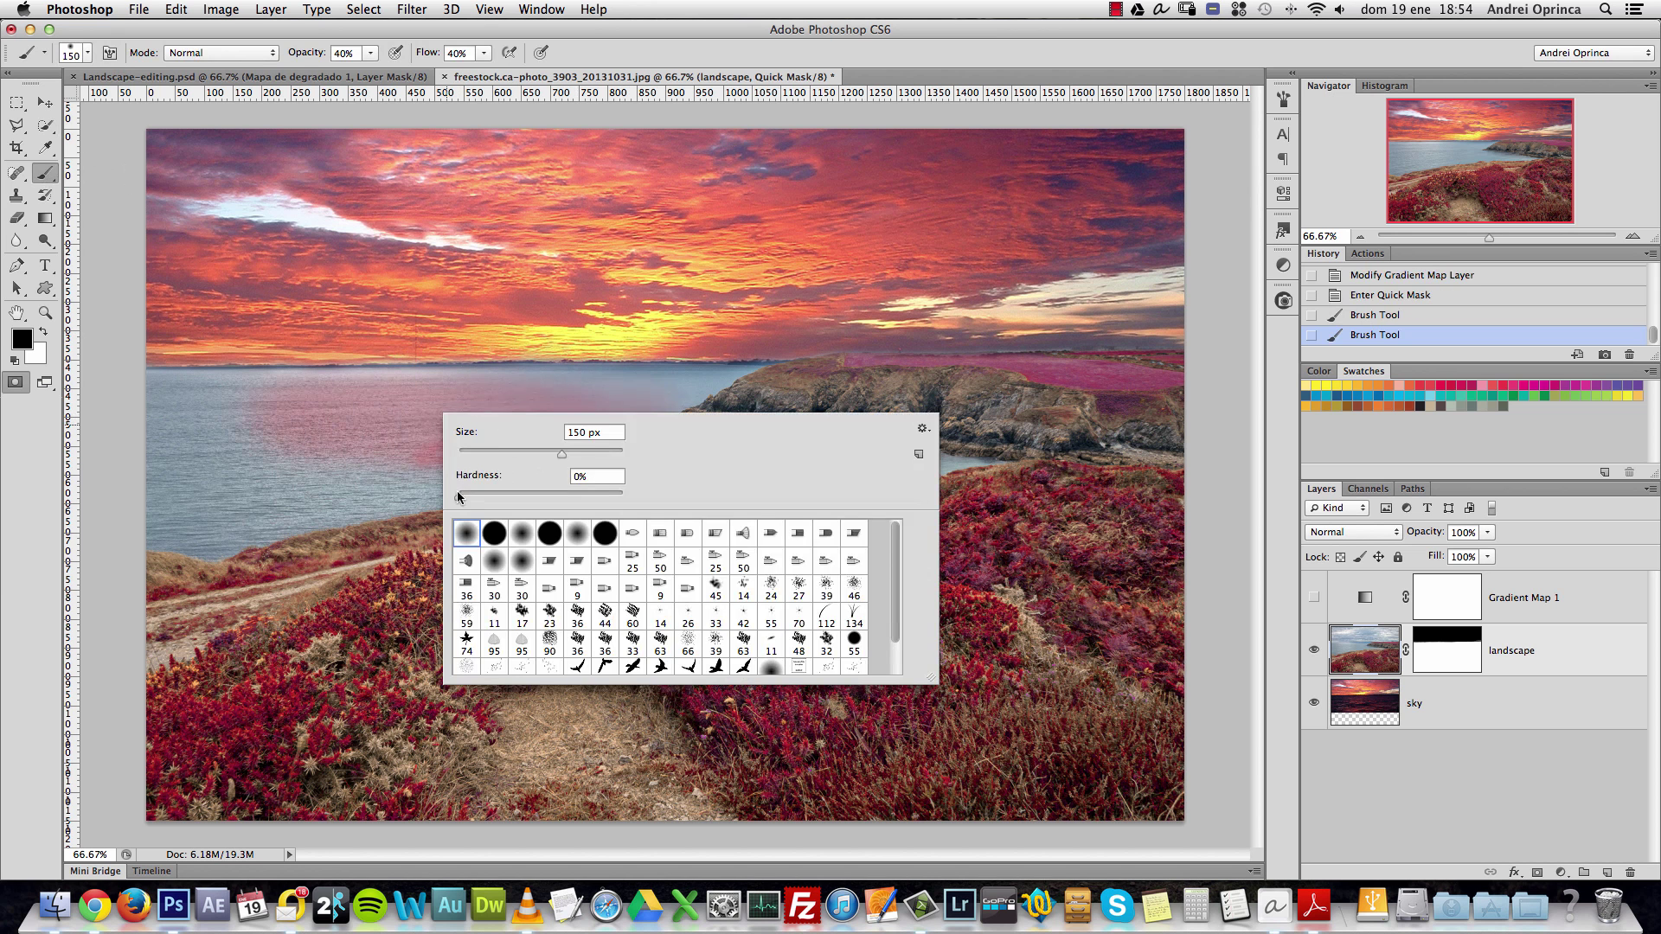
left_click_drag(572, 476, 646, 479)
type("50")
key("Return")
mouse_move(364, 439)
left_mouse_down()
mouse_move(262, 460)
mouse_move(265, 489)
mouse_move(298, 459)
left_mouse_up()
left_click_drag(315, 456, 265, 490)
Set the brush opacity and flow to 100% and cover the left and middle sea with solid Quick Mask.
left_click(370, 53)
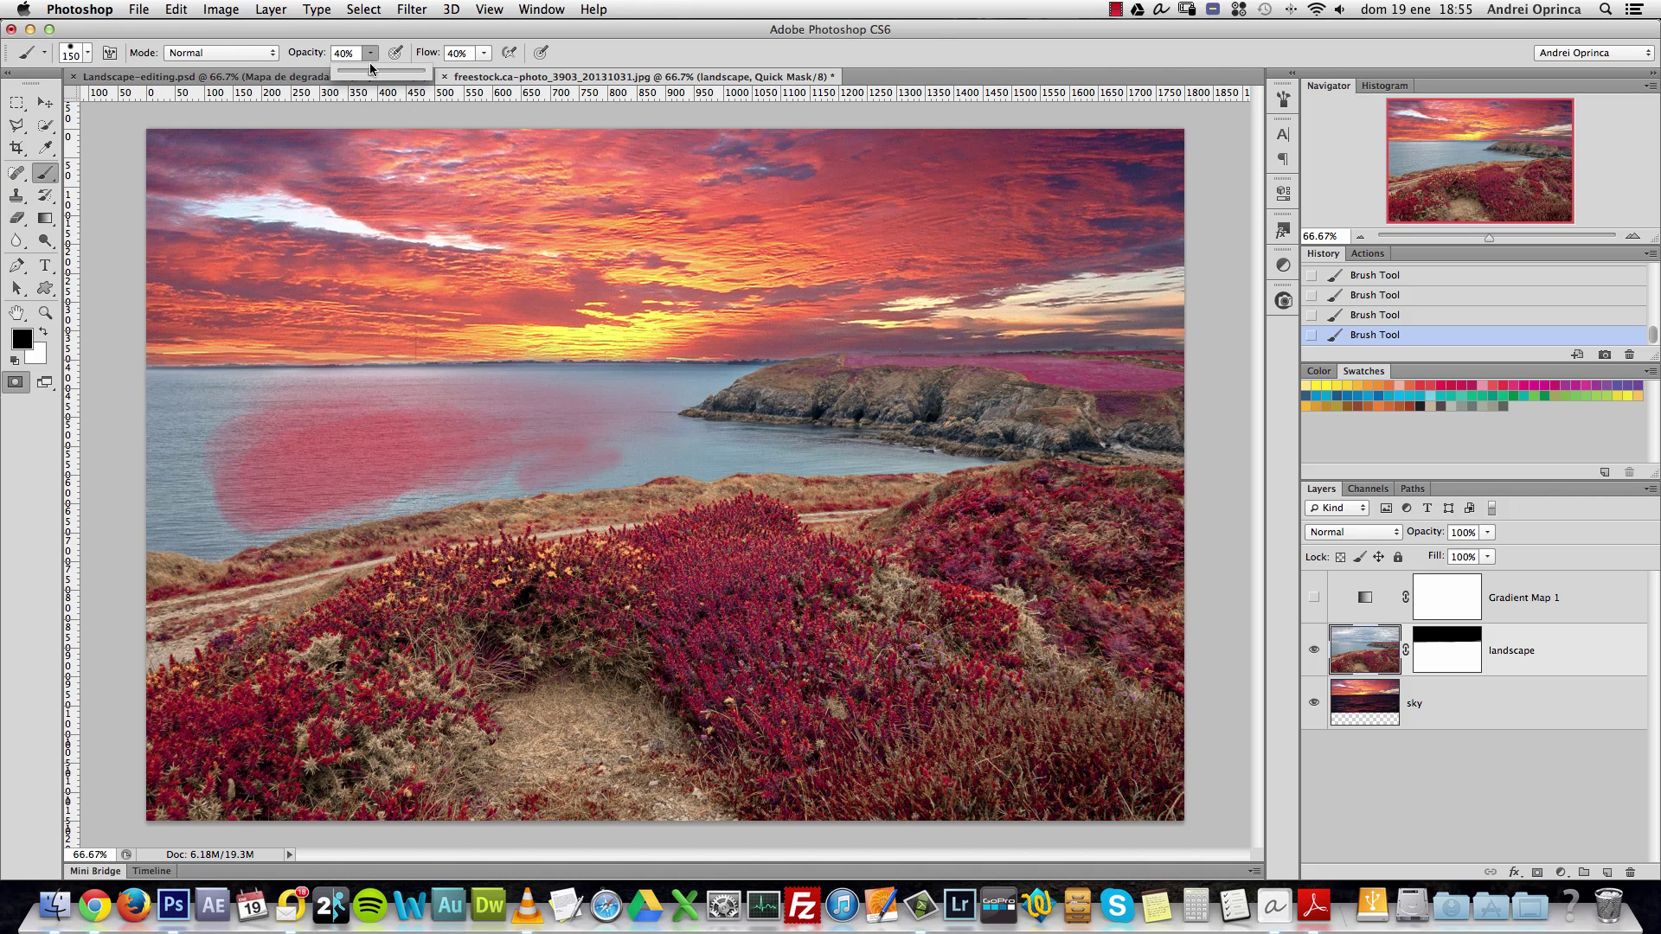
left_click(484, 53)
left_click_drag(485, 73, 538, 72)
mouse_move(435, 427)
left_mouse_down()
mouse_move(333, 459)
mouse_move(355, 475)
mouse_move(208, 502)
mouse_move(169, 519)
mouse_move(168, 541)
mouse_move(412, 479)
mouse_move(648, 454)
mouse_move(324, 424)
mouse_move(642, 421)
mouse_move(156, 418)
mouse_move(195, 393)
mouse_move(142, 414)
mouse_move(290, 380)
left_mouse_up()
left_click(1283, 99)
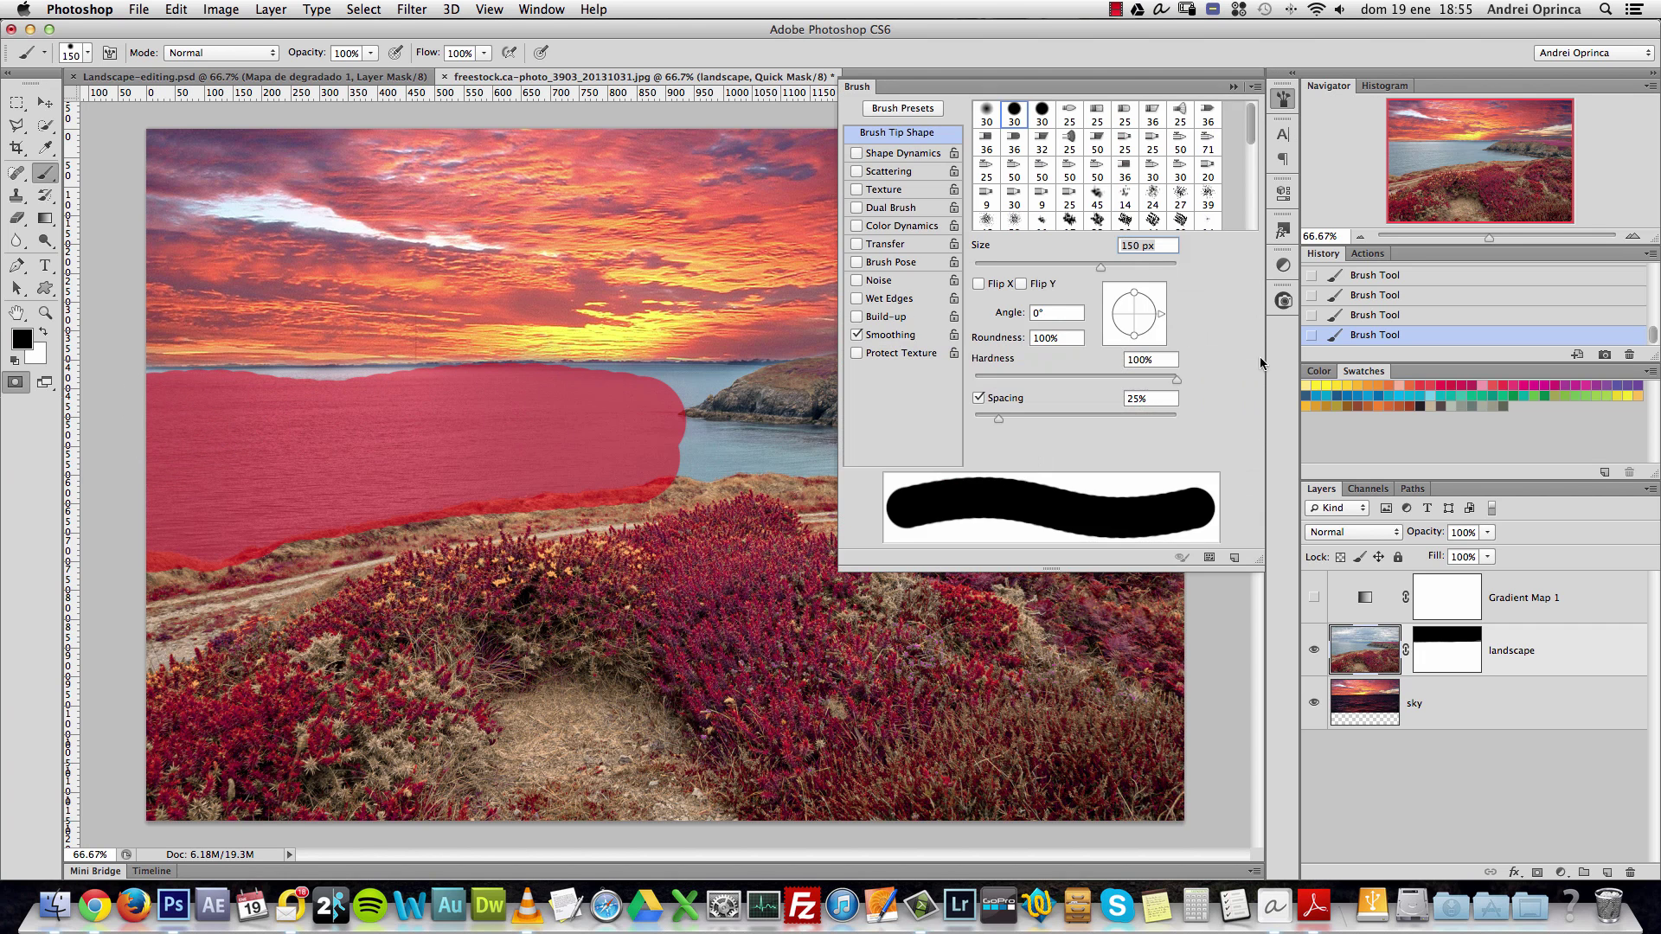
left_click(1233, 87)
Reduce the brush to 80 px, keep it at 100% opacity, and mask the water between the headland and the near shore.
key("1")
key("1")
key("[")
key("[")
key("[")
key("[")
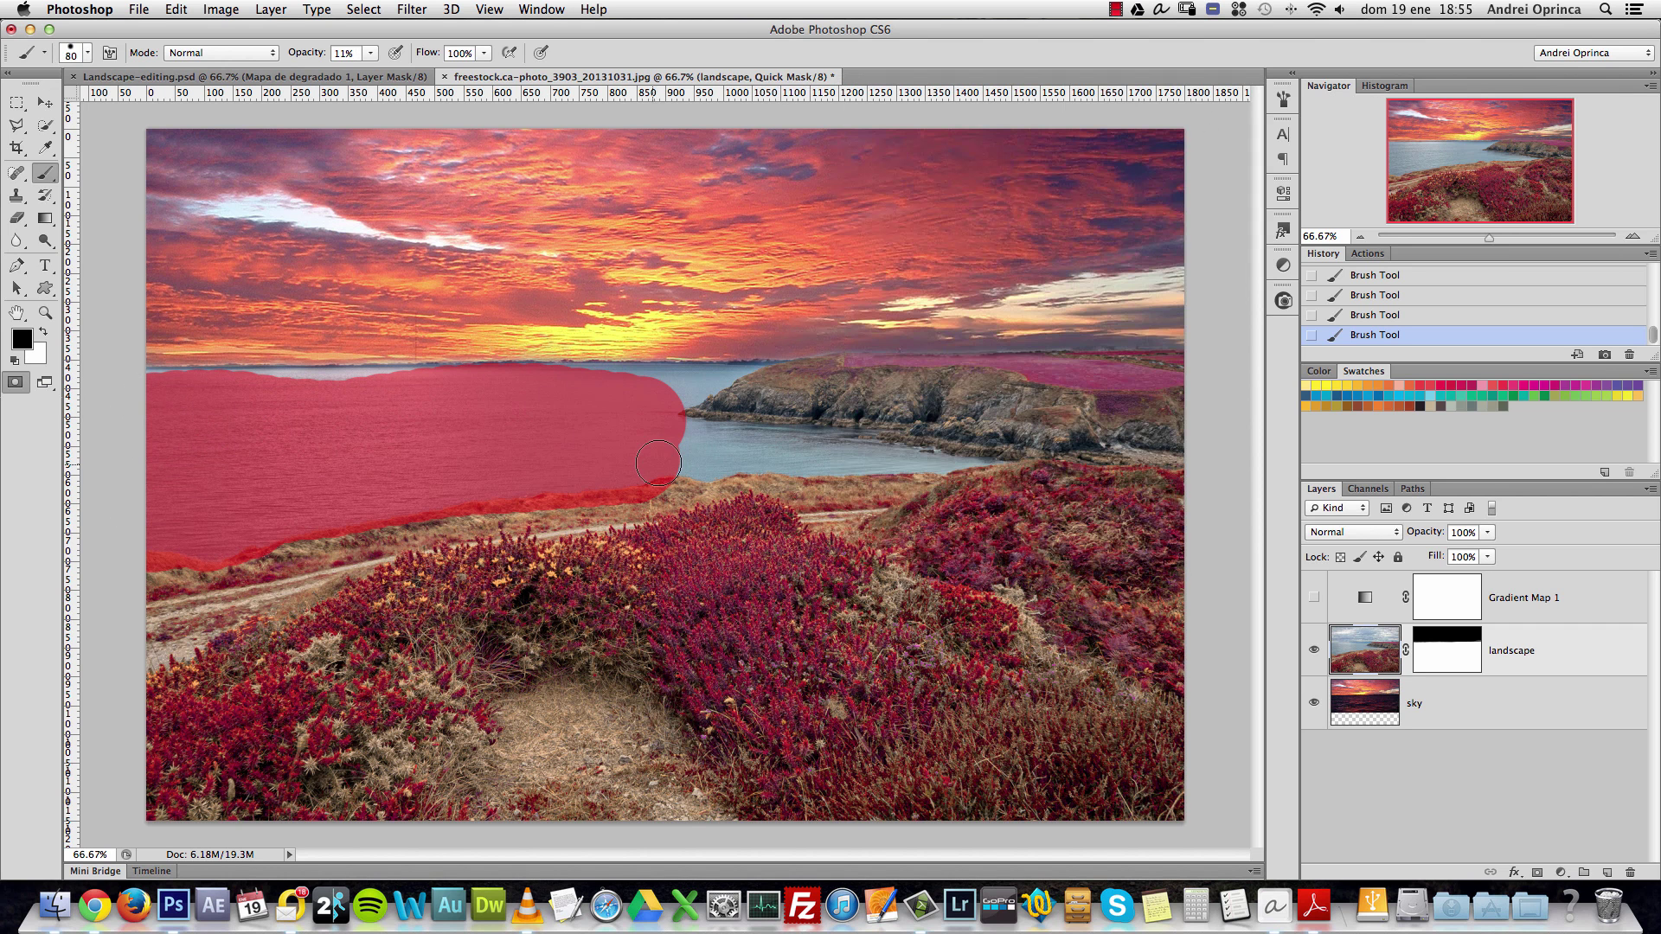
left_click_drag(370, 53, 563, 128)
left_click(1283, 102)
left_click(1284, 102)
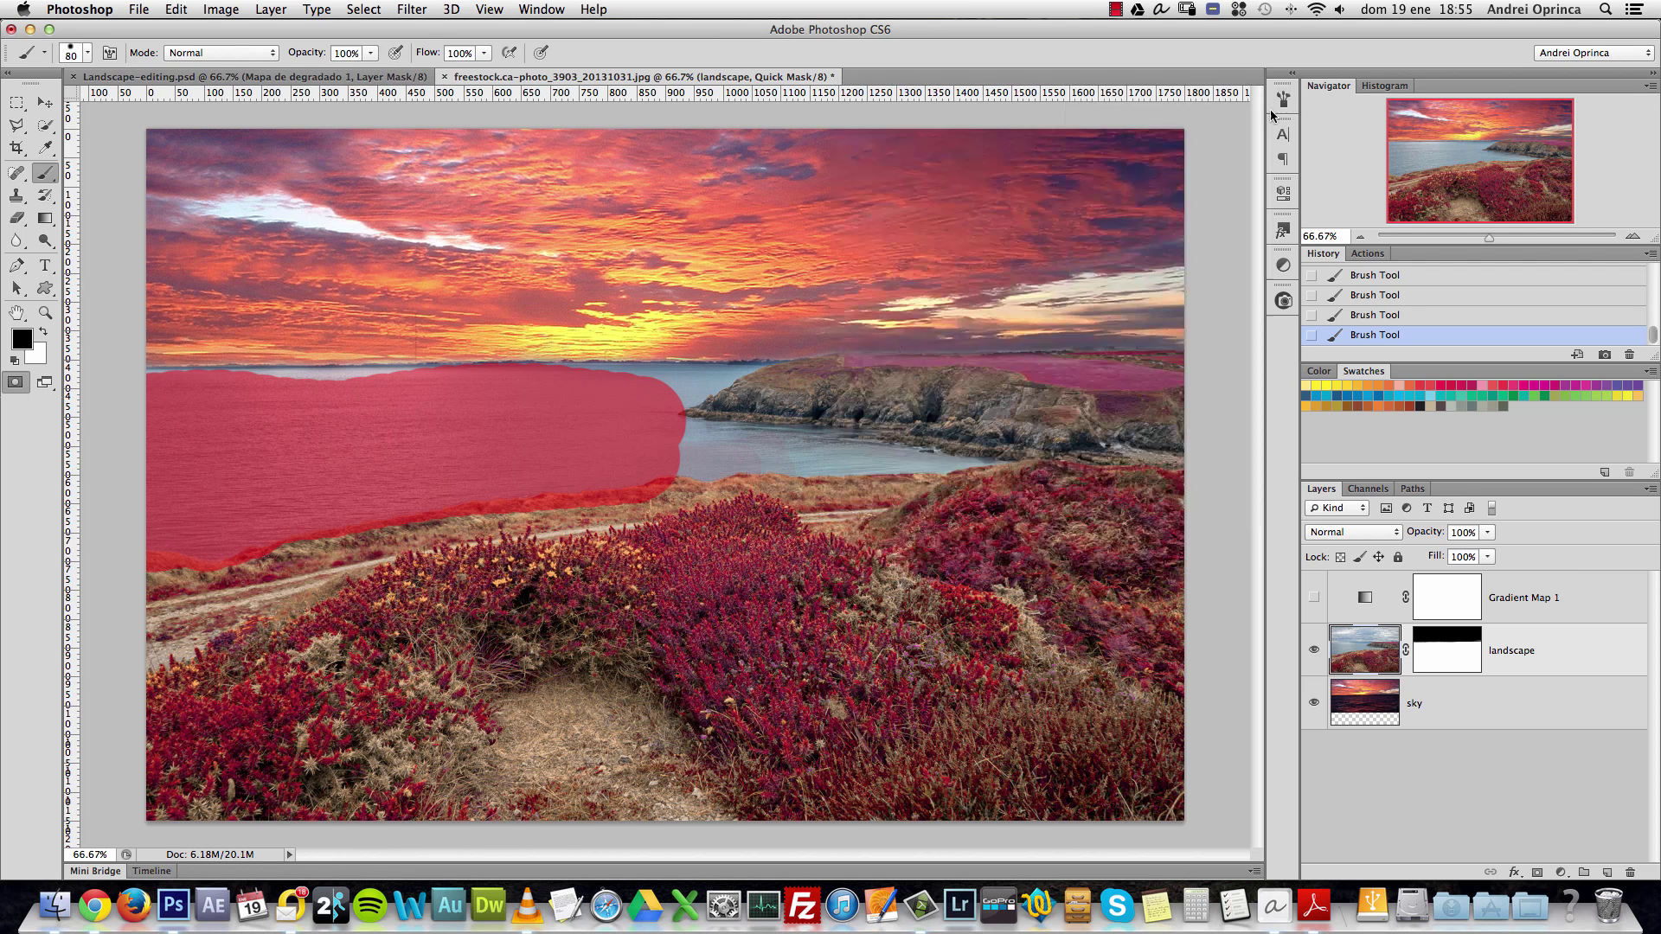
mouse_move(623, 437)
left_mouse_down()
mouse_move(730, 466)
mouse_move(657, 474)
mouse_move(741, 464)
mouse_move(633, 459)
mouse_move(967, 469)
mouse_move(623, 420)
mouse_move(746, 377)
mouse_move(629, 405)
left_mouse_up()
Reduce the brush to 45 px and fill the Quick Mask along the near shoreline and the inlet's right tip.
key("bracketleft")
key("bracketleft")
key("bracketleft")
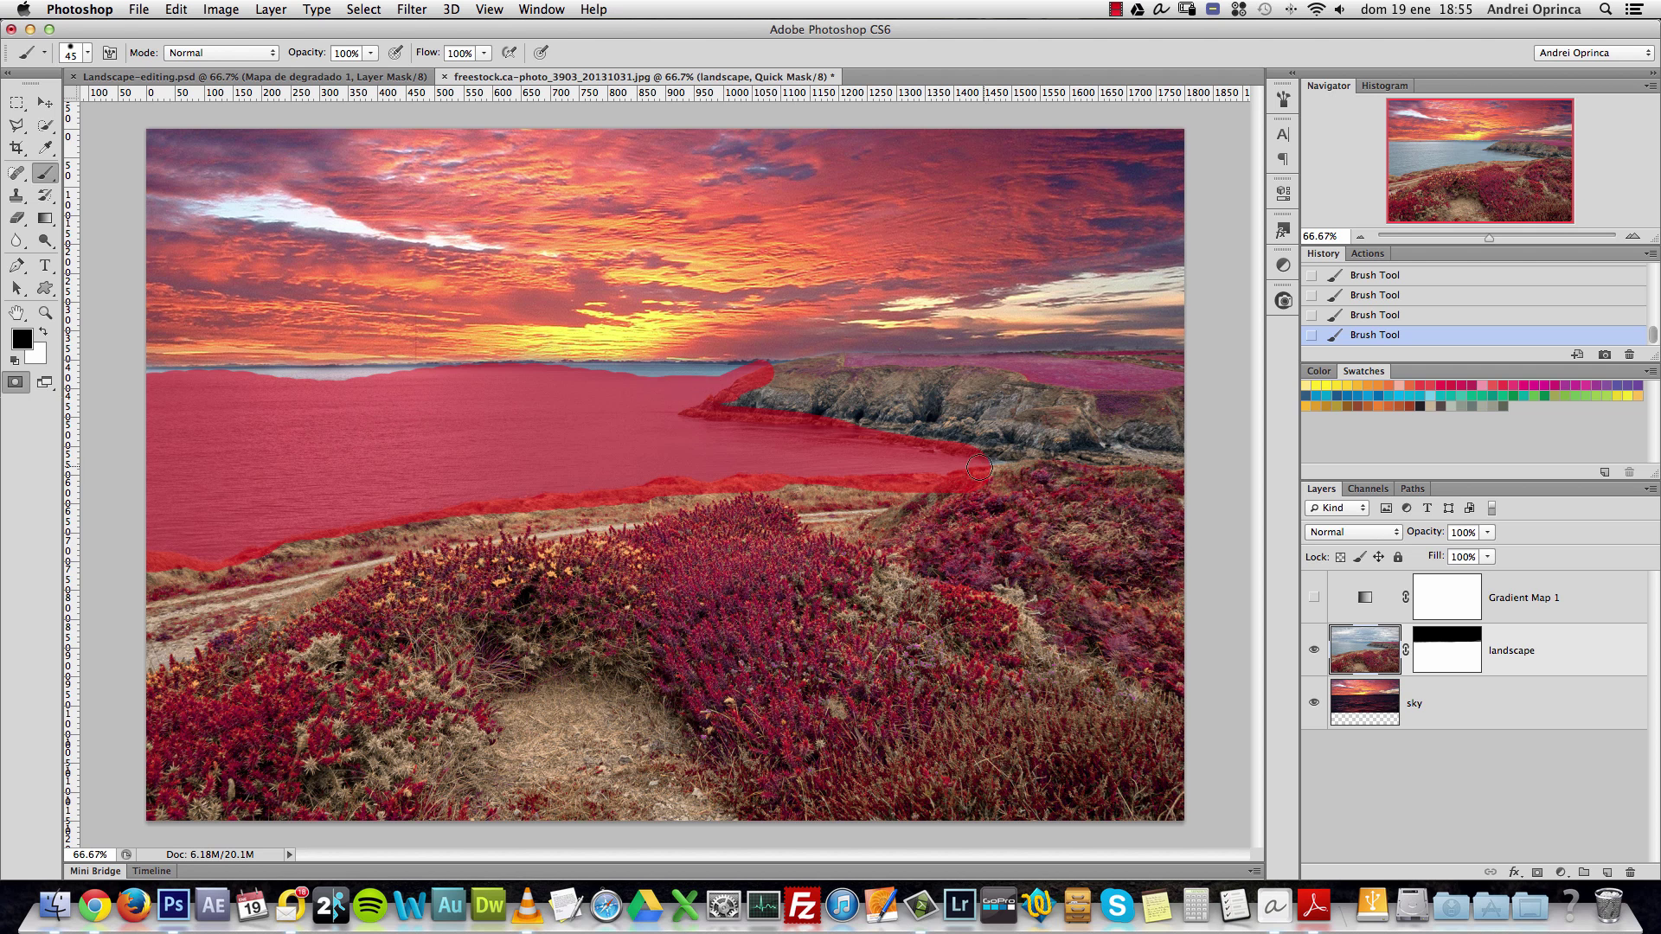
left_click_drag(980, 468, 997, 467)
mouse_move(850, 474)
left_mouse_down()
mouse_move(610, 478)
mouse_move(401, 516)
left_mouse_up()
mouse_move(193, 555)
left_mouse_down()
mouse_move(177, 567)
mouse_move(408, 509)
left_mouse_up()
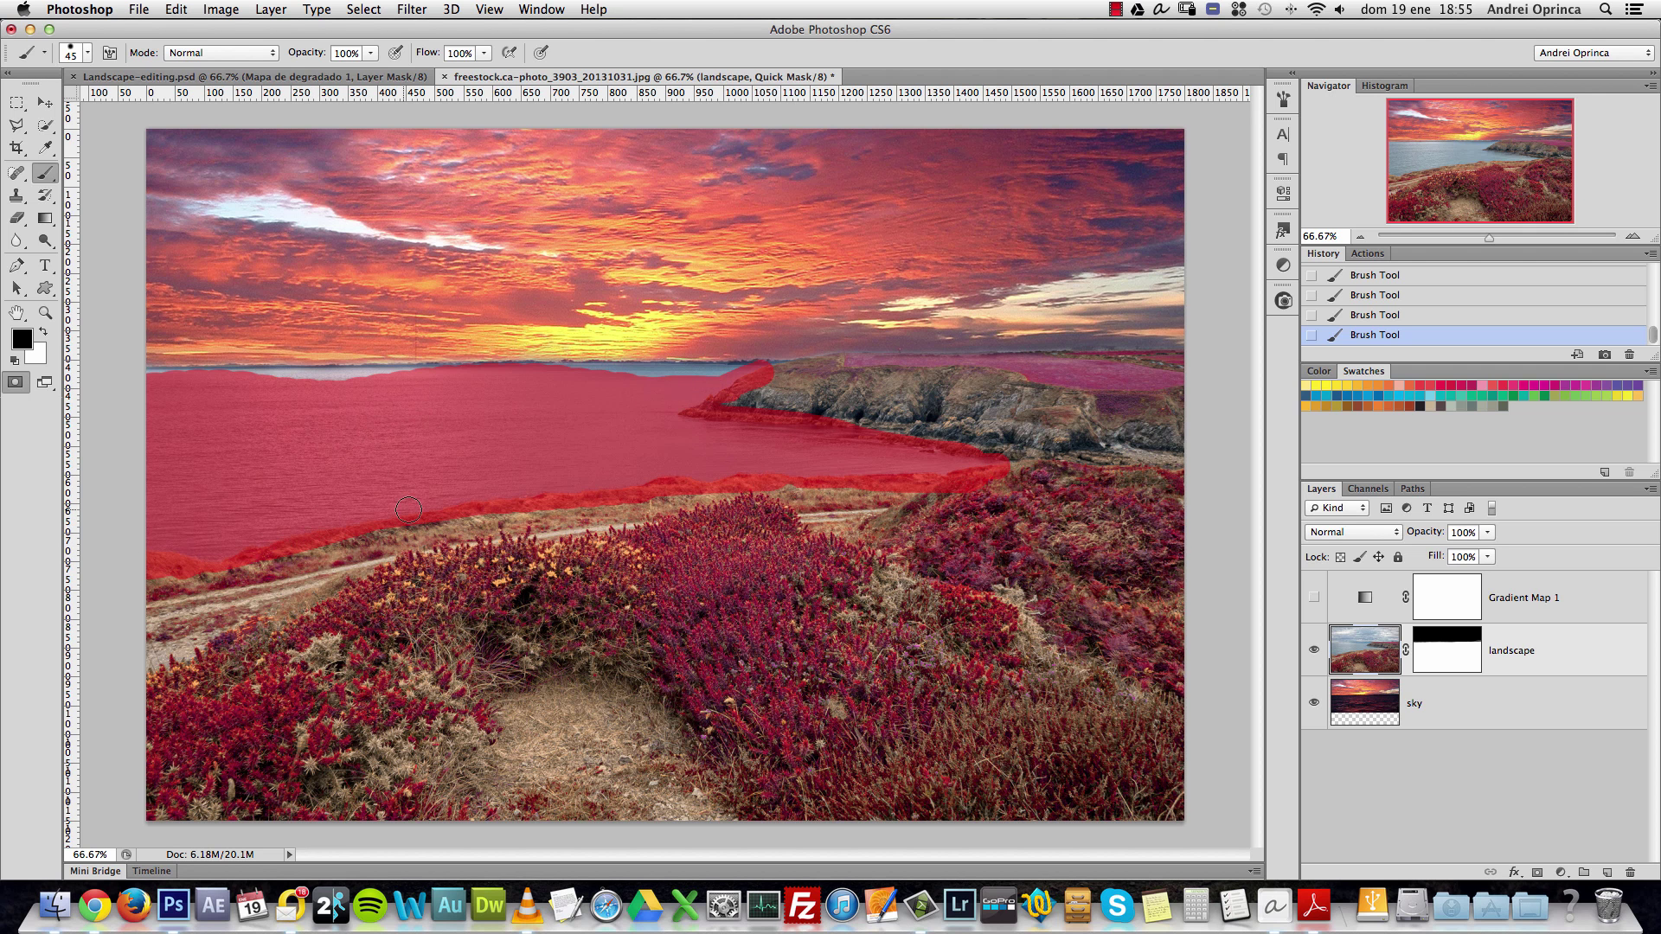
Paint the remaining strip of sea along the horizon up to the headland and exit Quick Mask to load the selection.
mouse_move(724, 388)
left_mouse_down()
mouse_move(736, 379)
mouse_move(581, 370)
mouse_move(169, 381)
mouse_move(274, 384)
mouse_move(160, 362)
mouse_move(363, 381)
mouse_move(276, 367)
mouse_move(766, 370)
mouse_move(675, 370)
left_mouse_up()
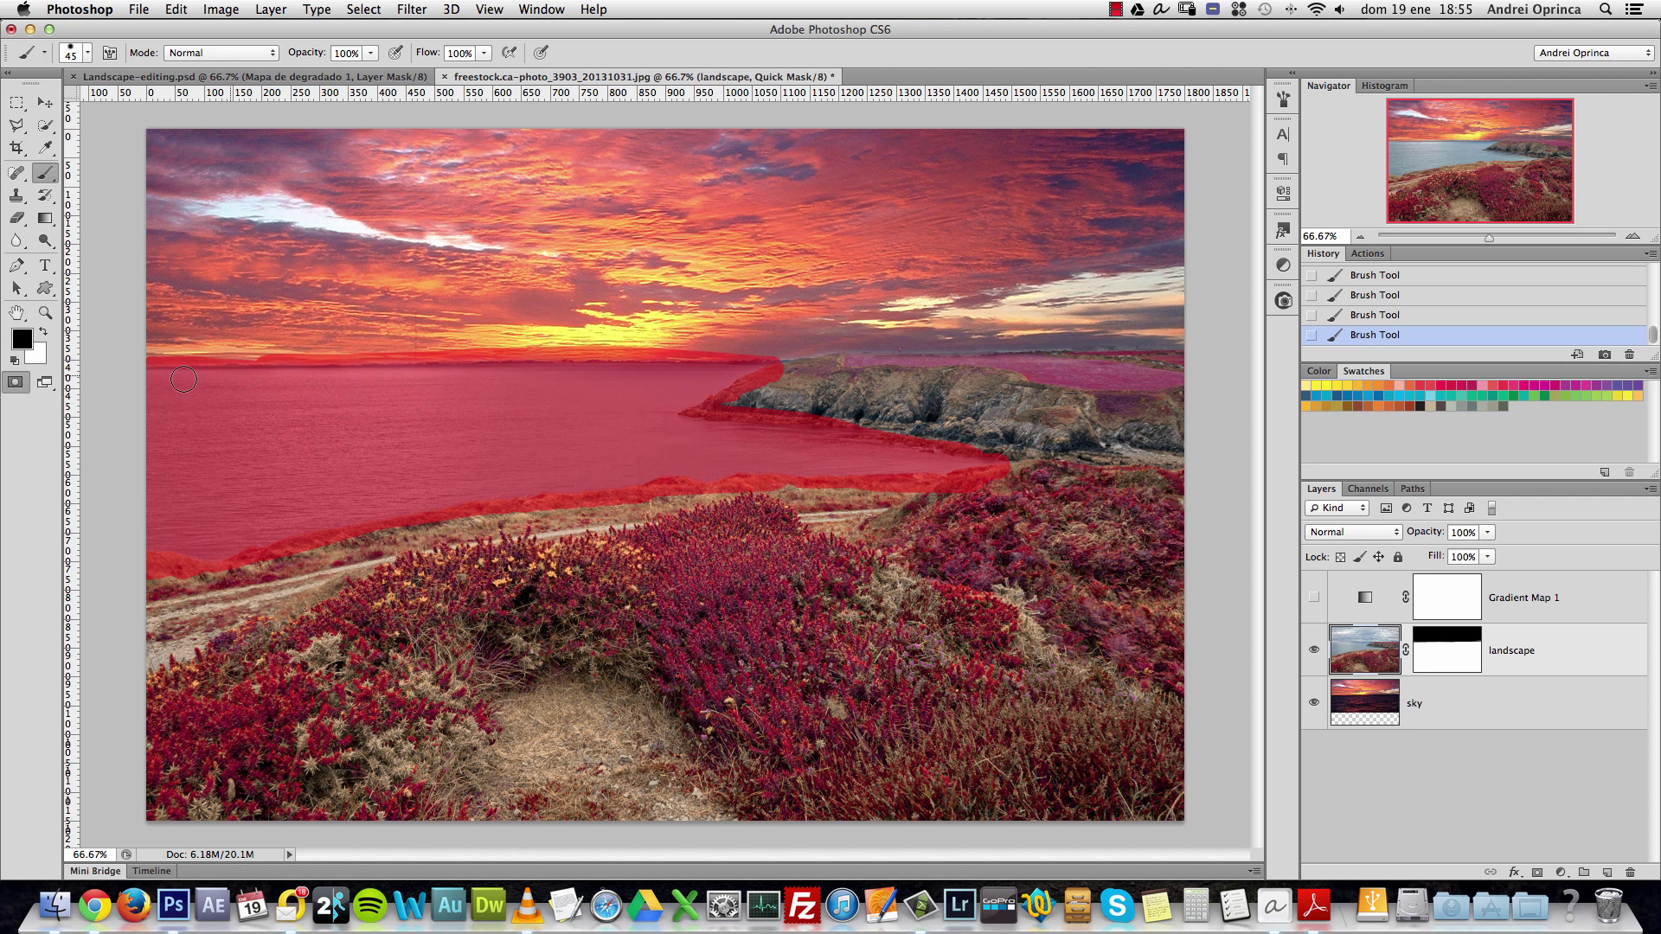
left_click_drag(268, 367, 218, 366)
left_click_drag(776, 358, 619, 377)
left_click(17, 386)
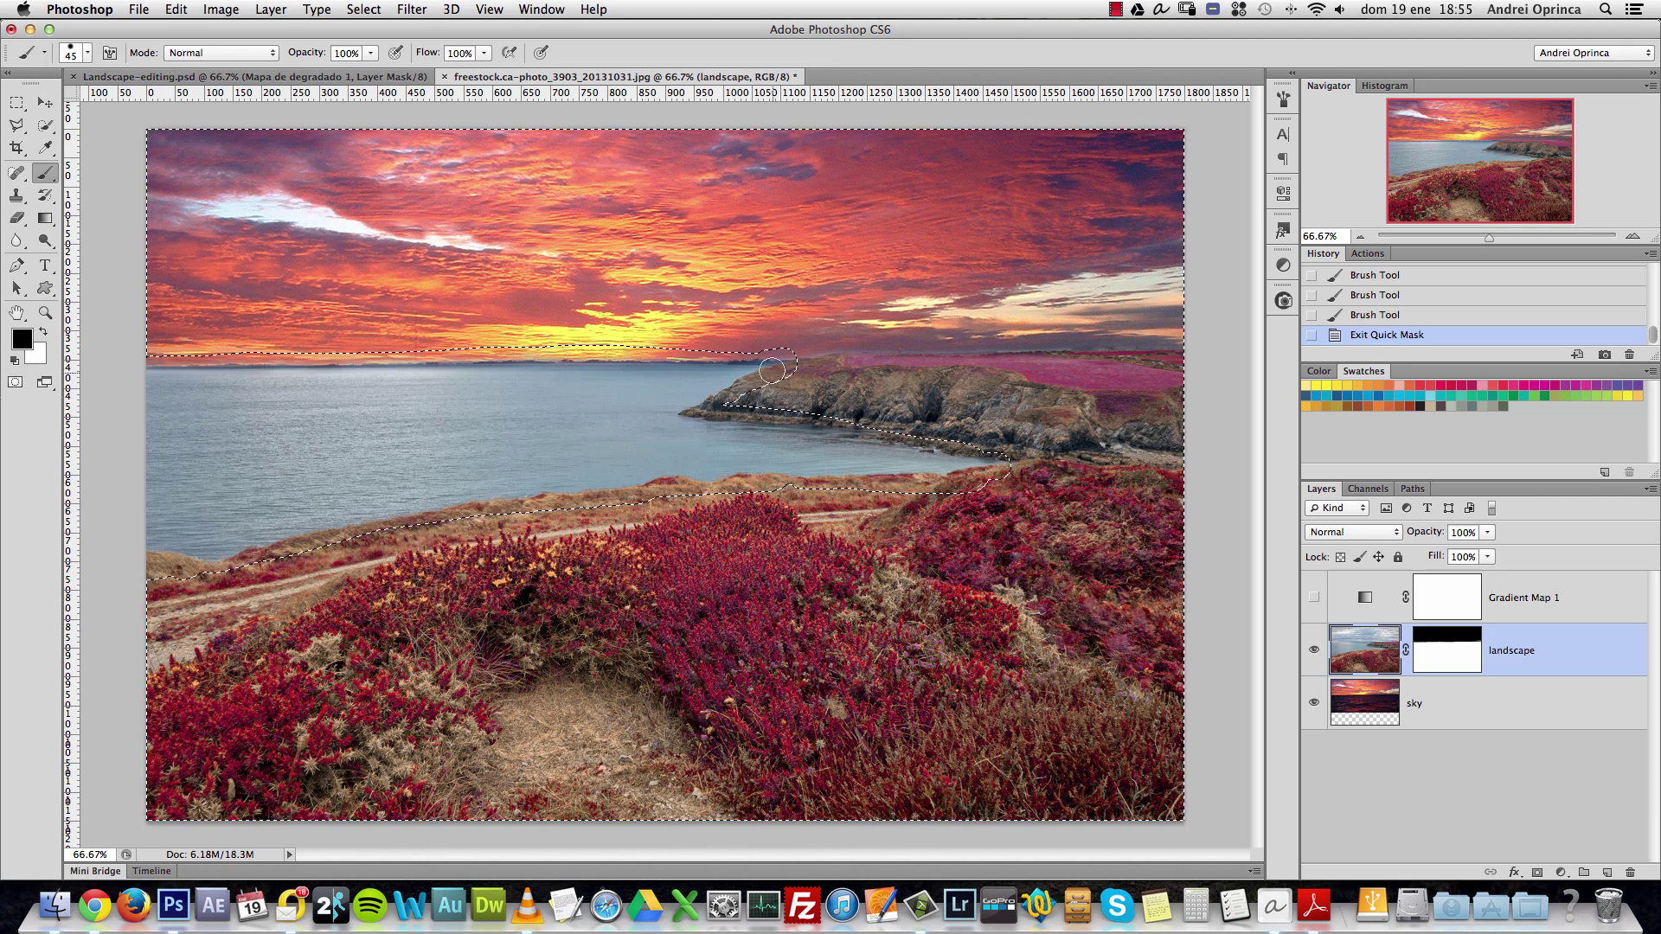
Show the Gradient Map layer, fill its mask with black everywhere outside the sea, and deselect.
key("super+space")
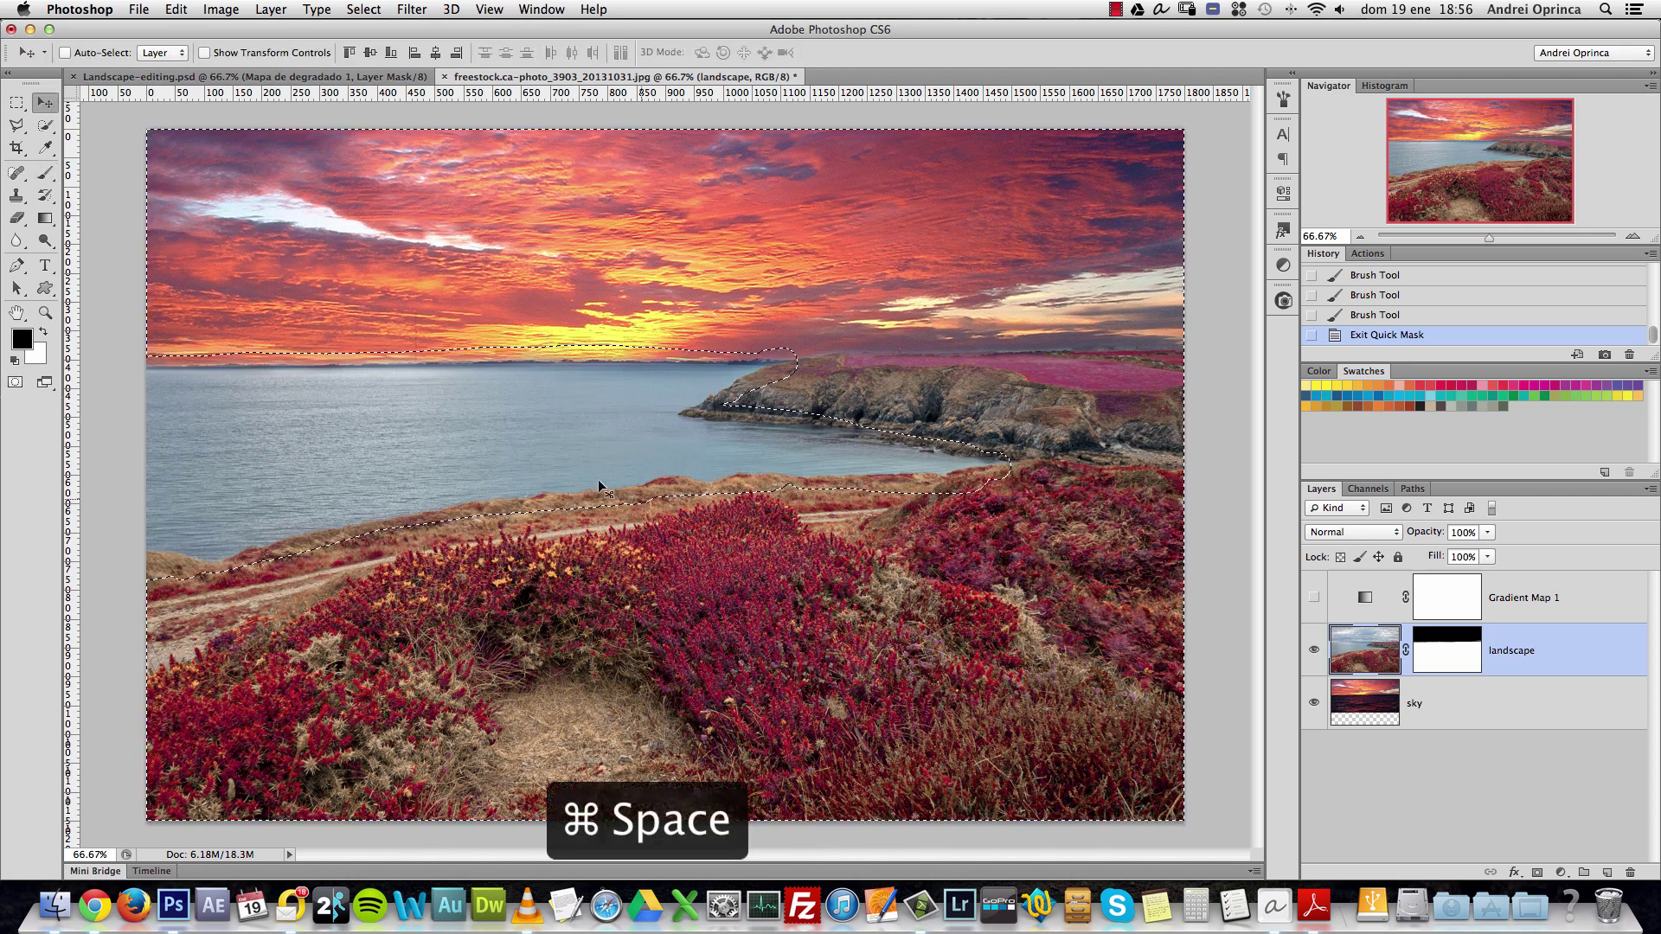
left_click_drag(598, 479, 643, 401)
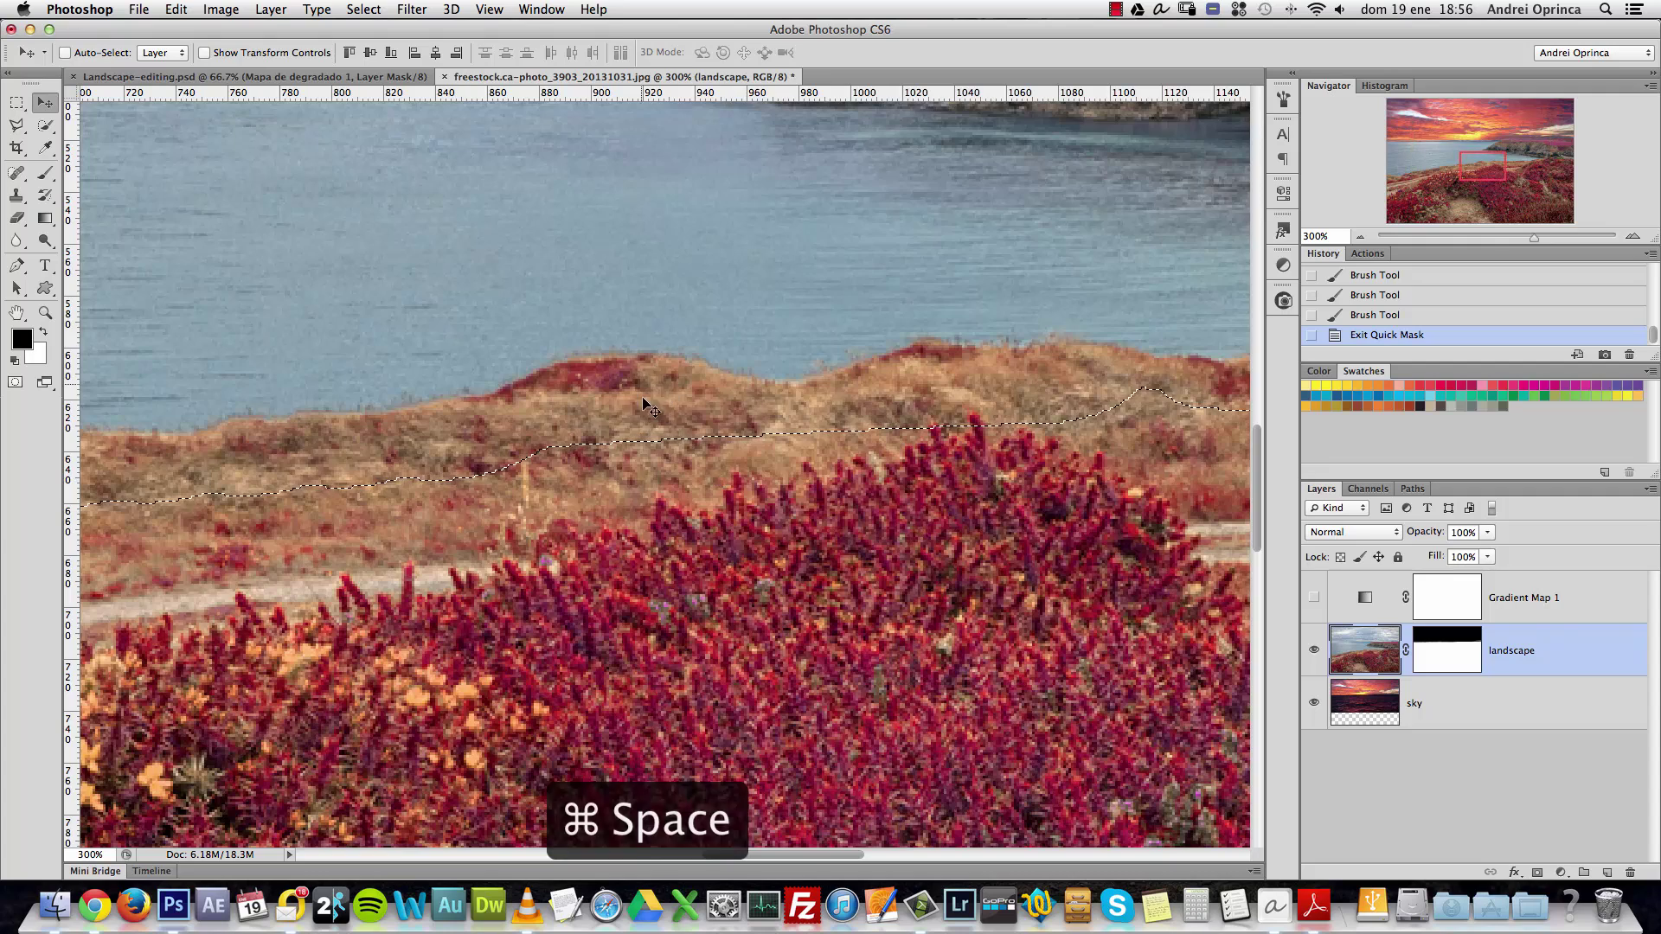
left_click(941, 411, "alt")
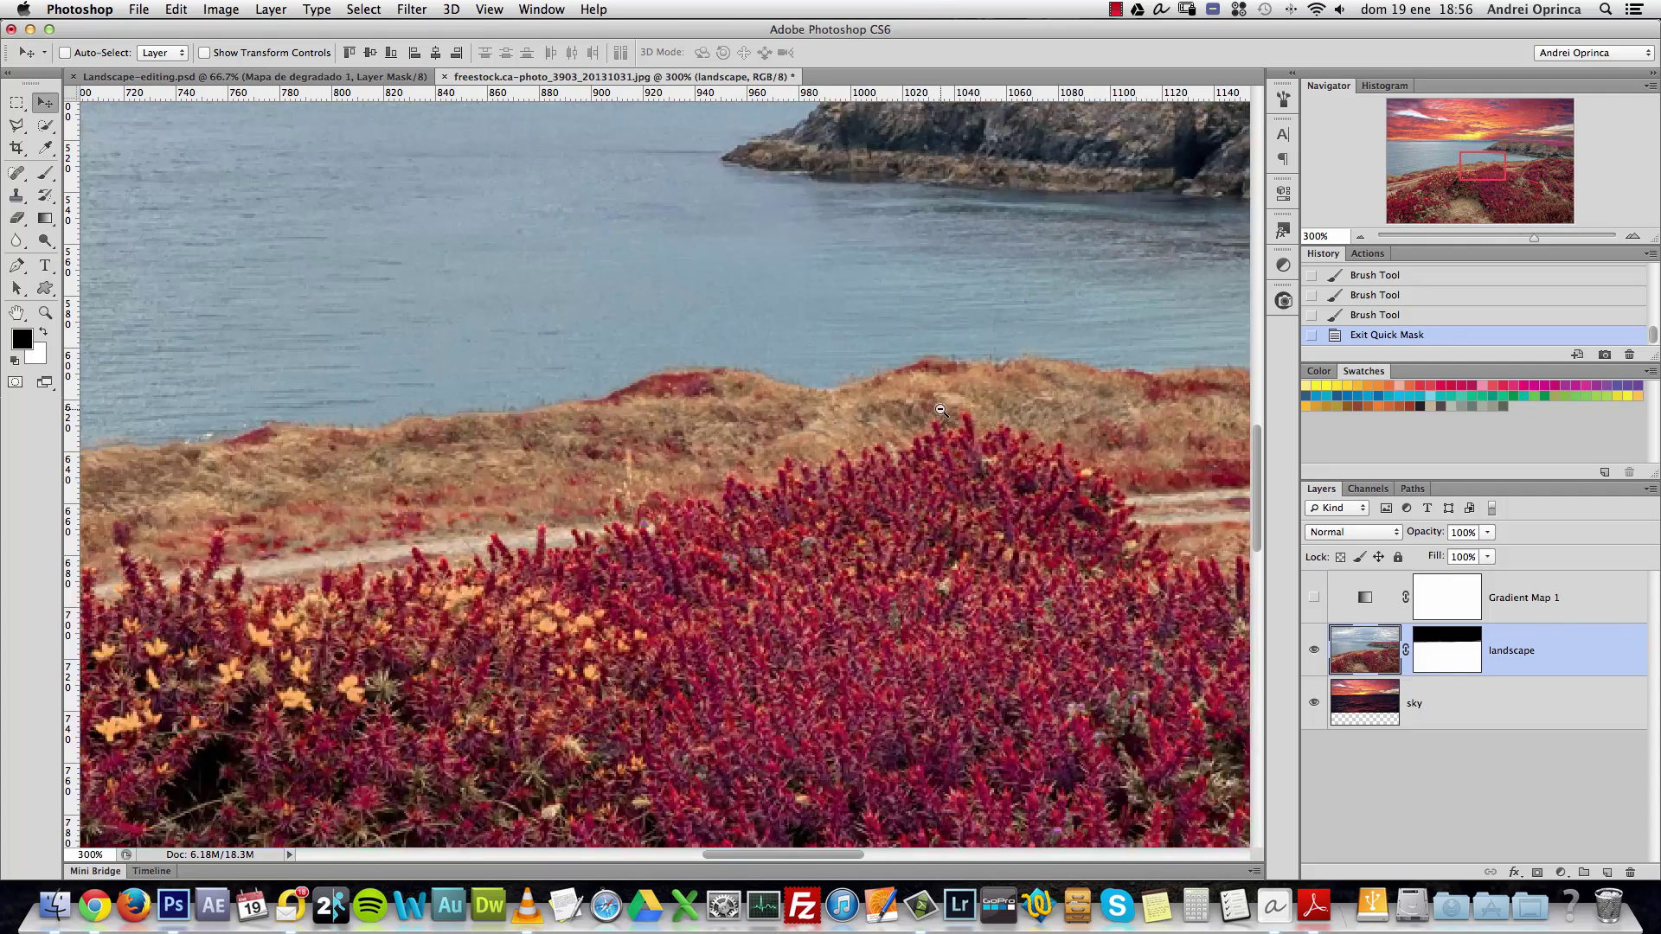
left_click(942, 411, "alt")
left_click(941, 411, "alt")
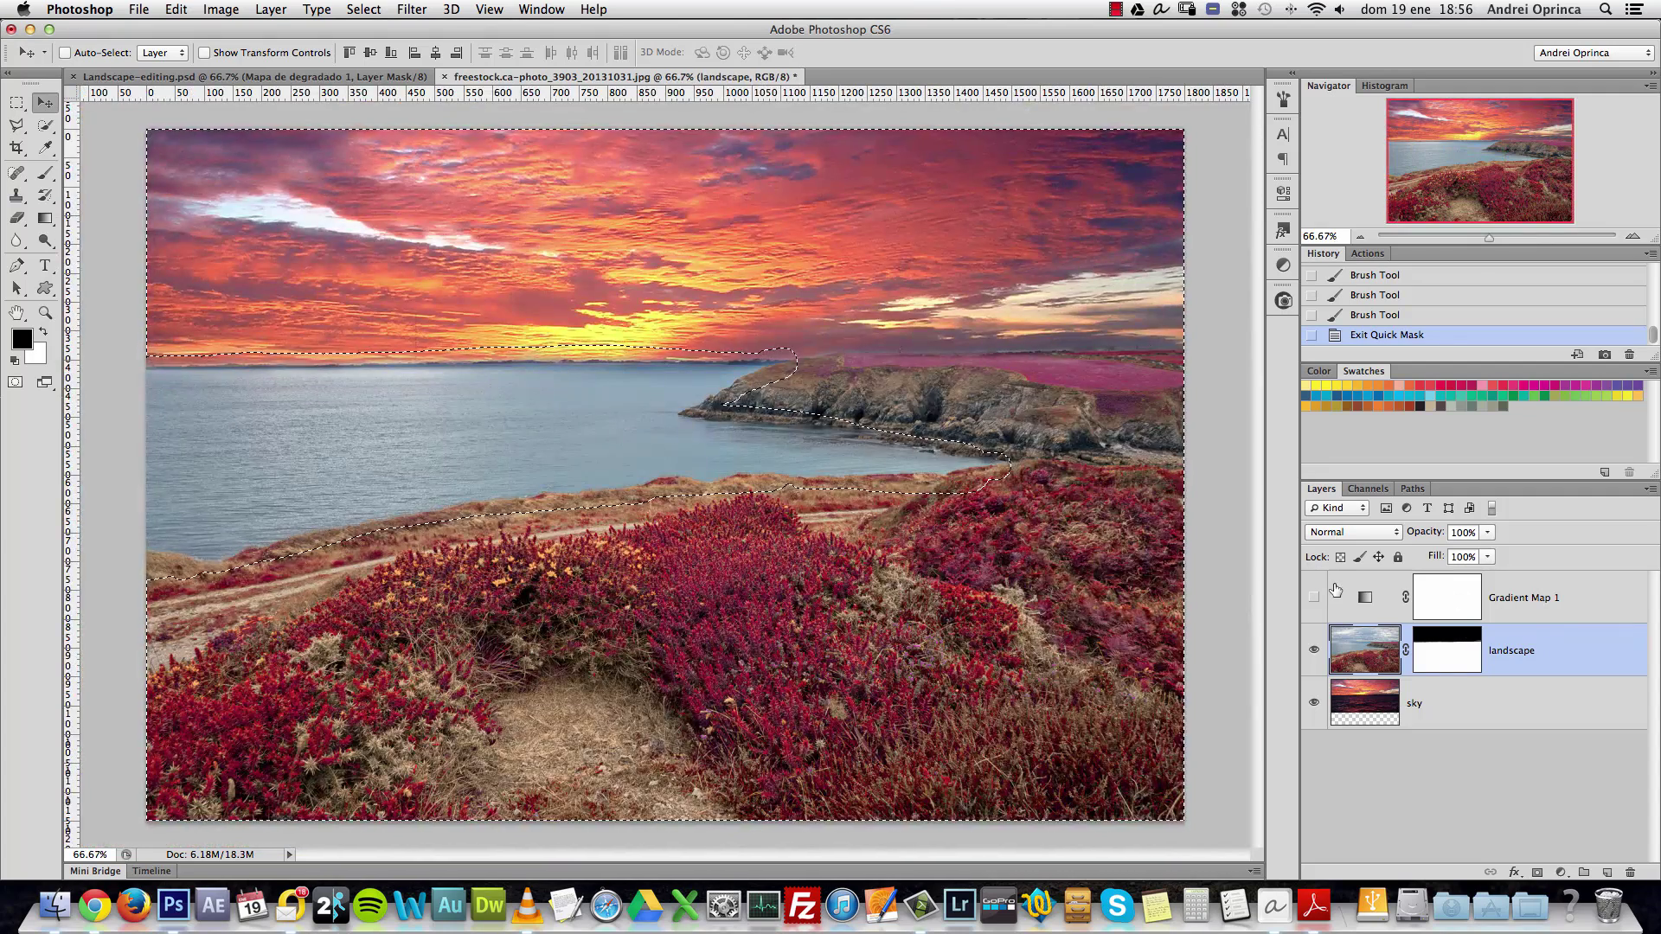
left_click(1313, 597)
left_click(1544, 605)
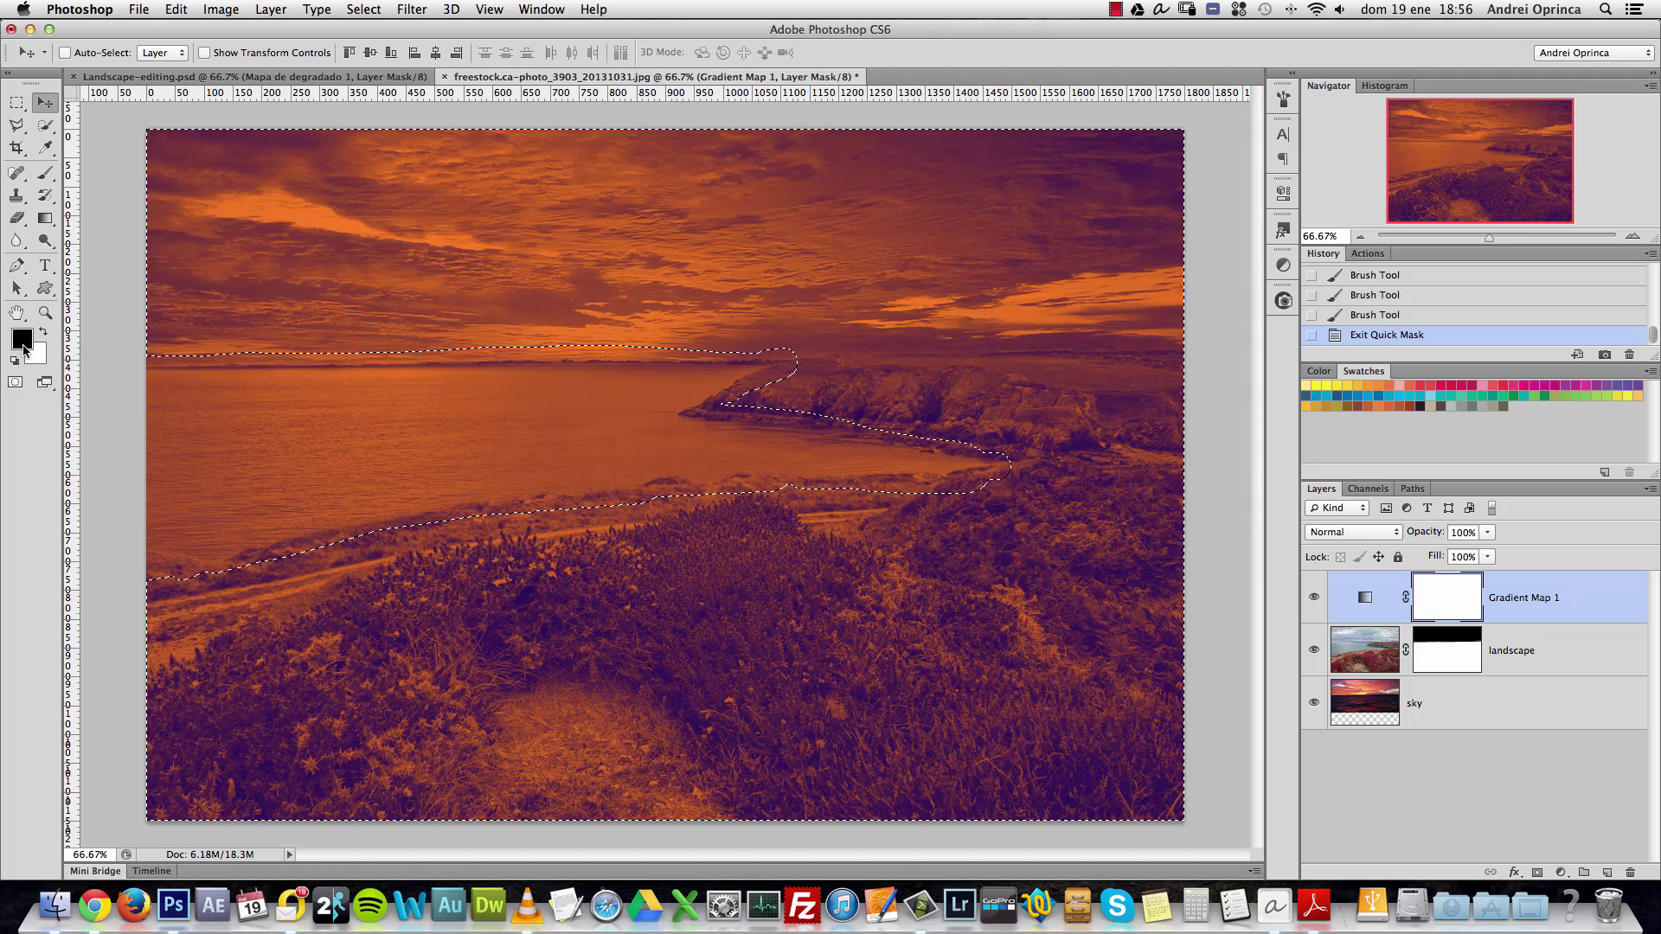
key("super+BackSpace")
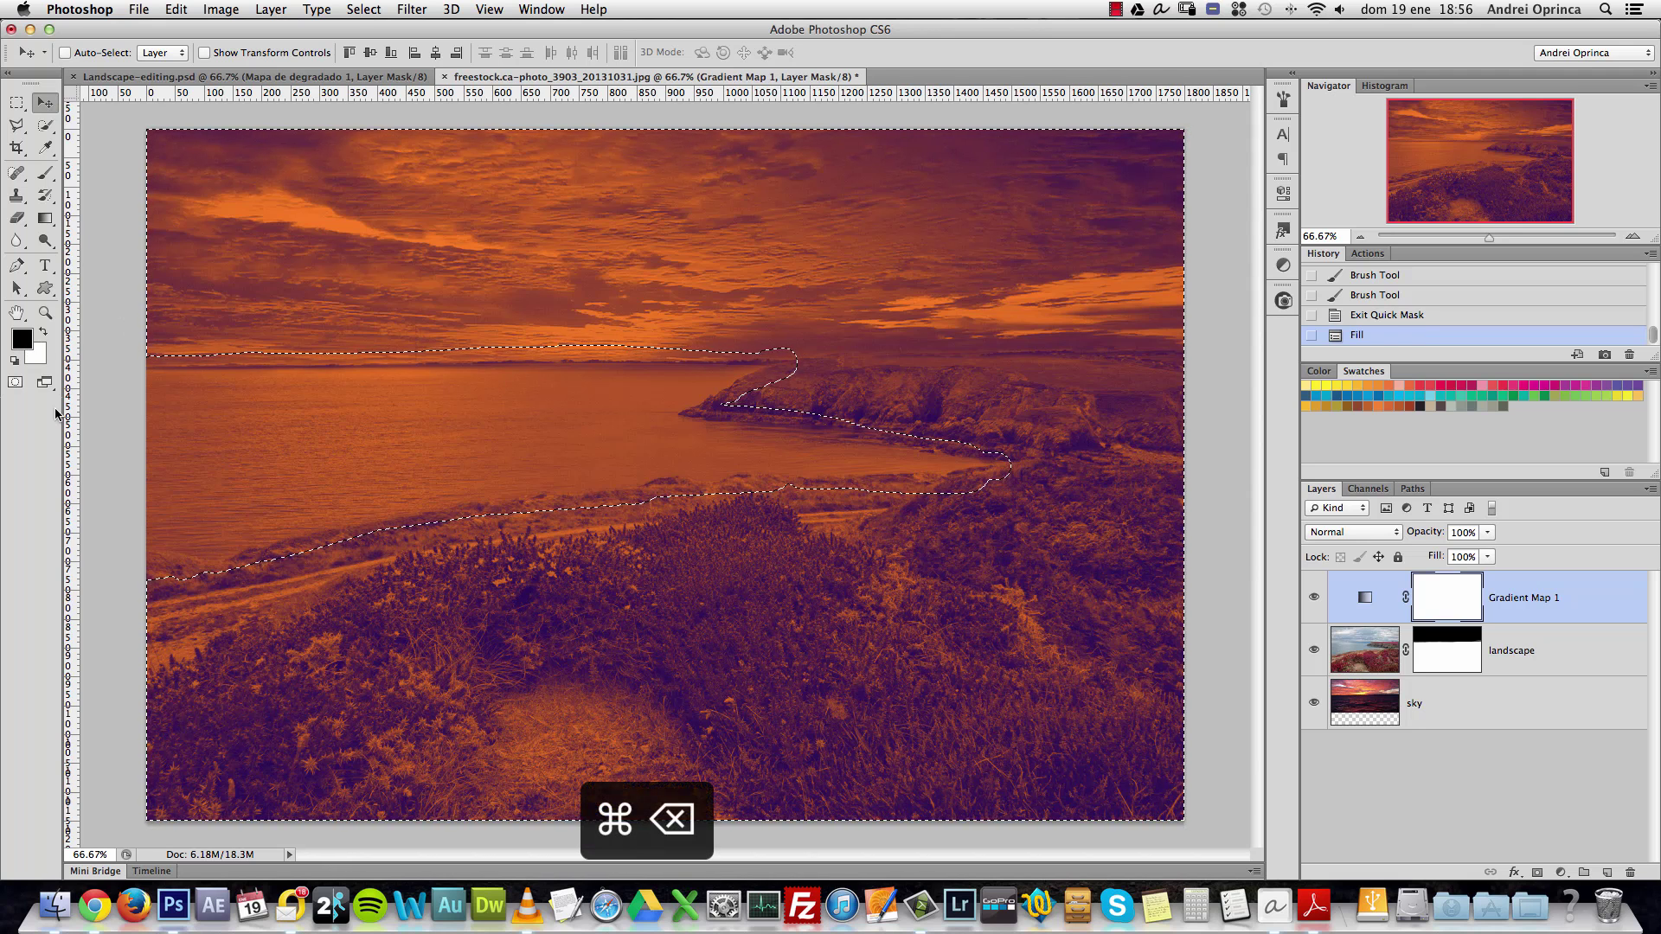
key("alt+BackSpace")
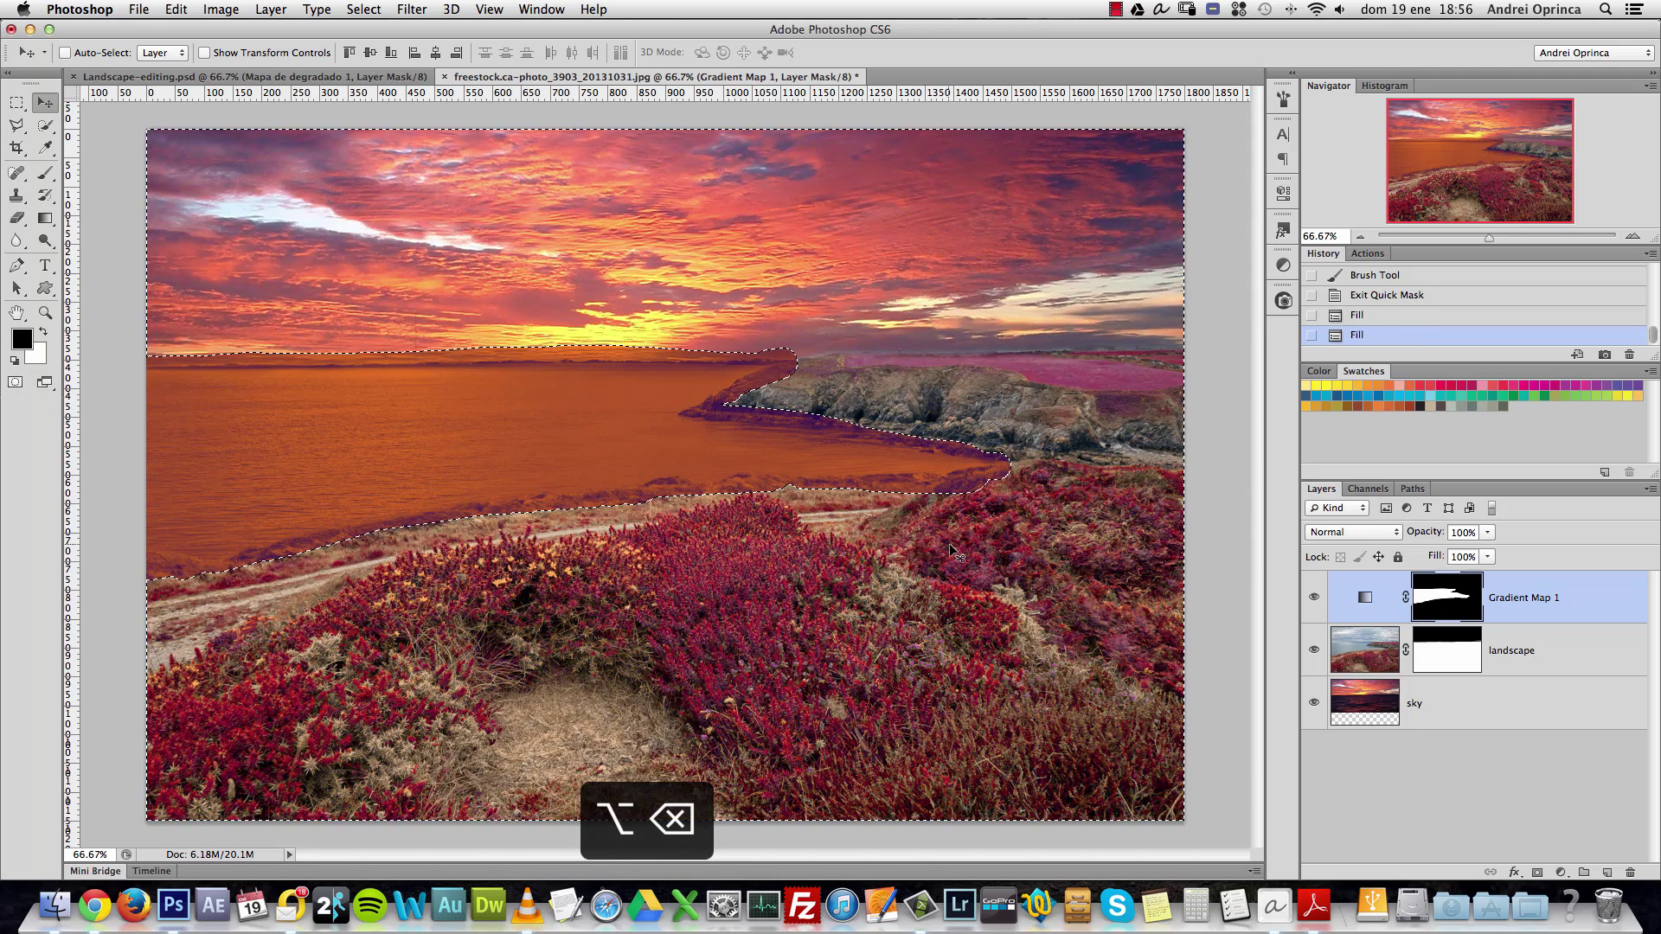
key("super+d")
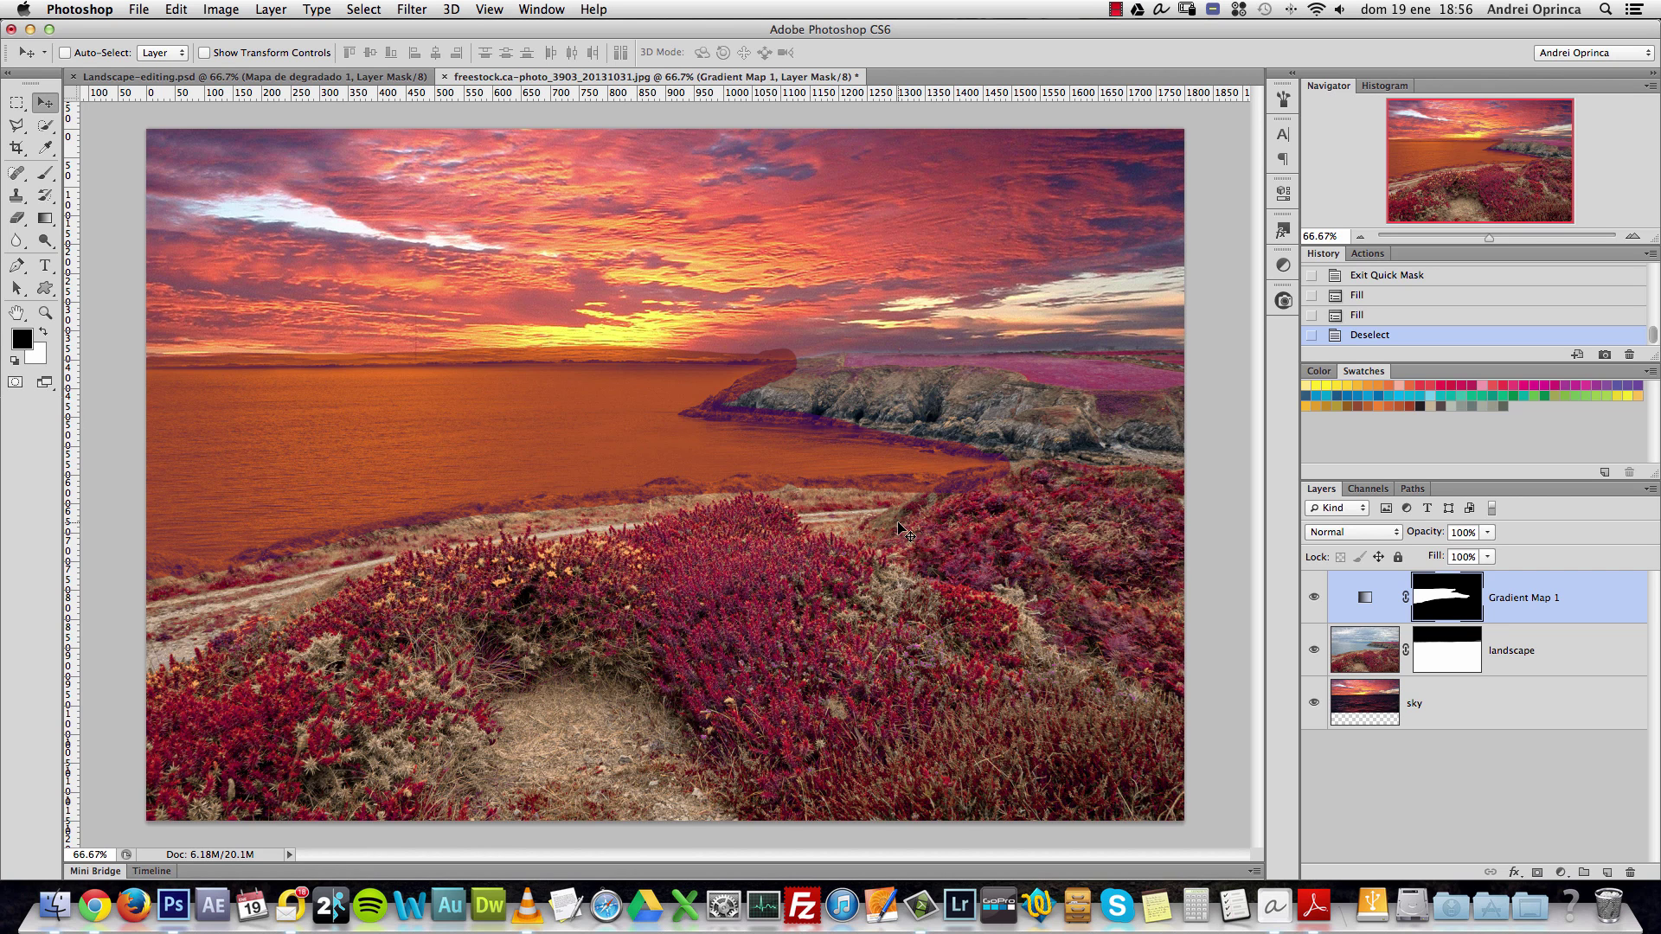
key("super+i")
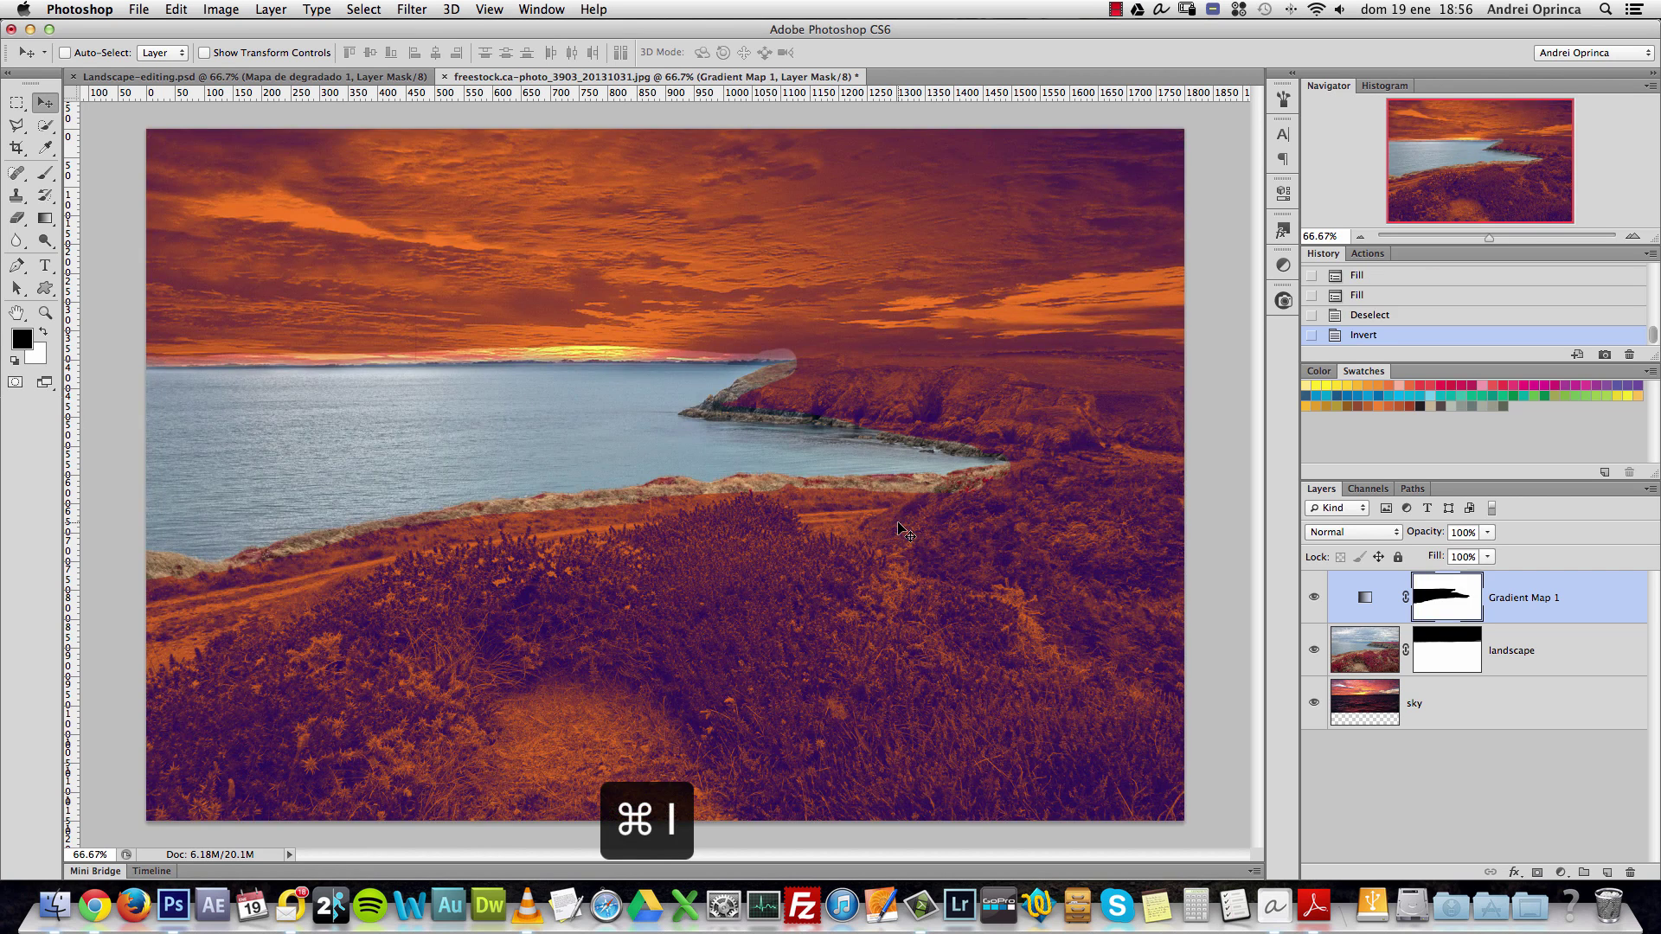
key("super+i")
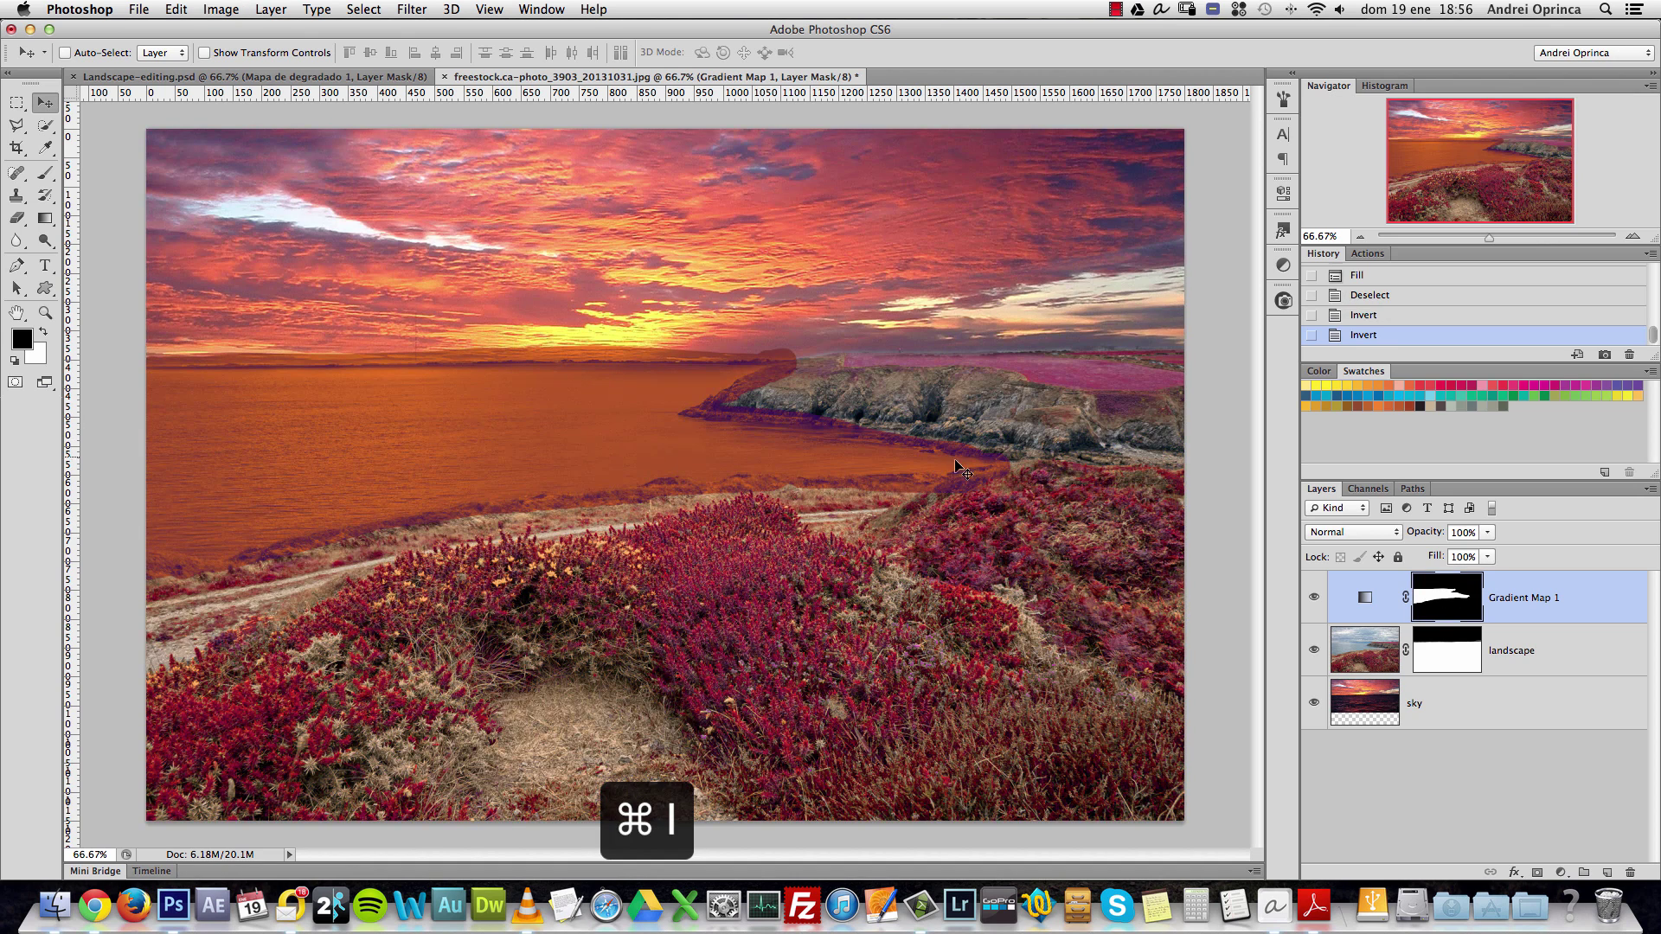
Set the Gradient Map layer's blend mode to Color and feather its mask by 34.4 px.
left_click(1374, 537)
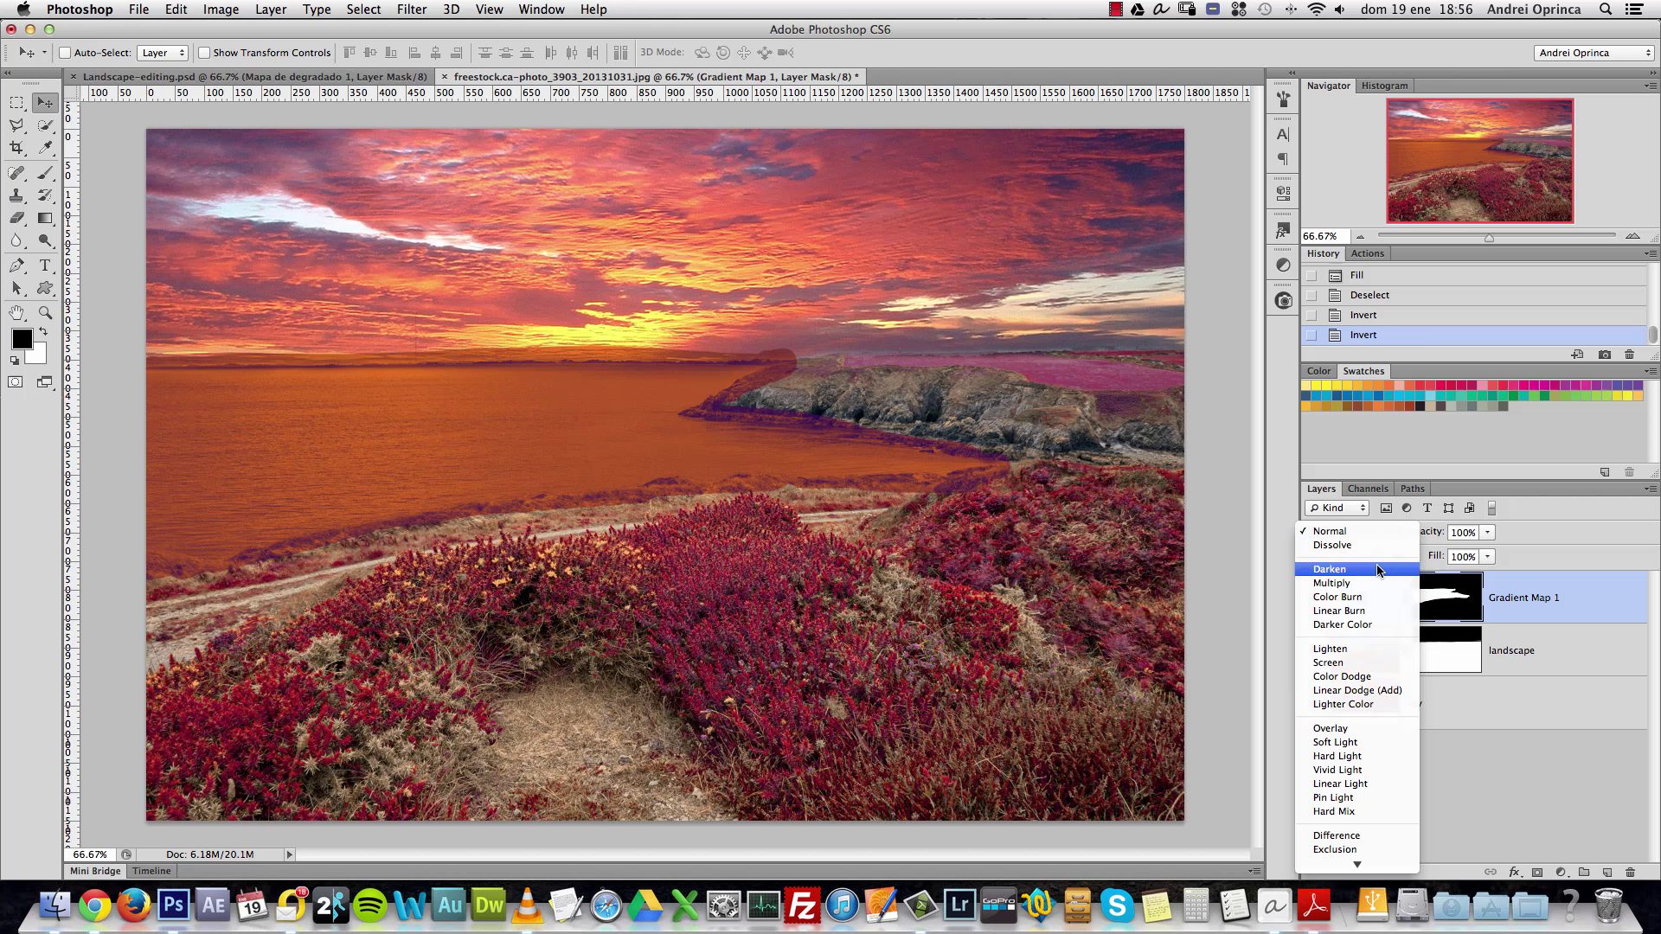
left_click(1351, 671)
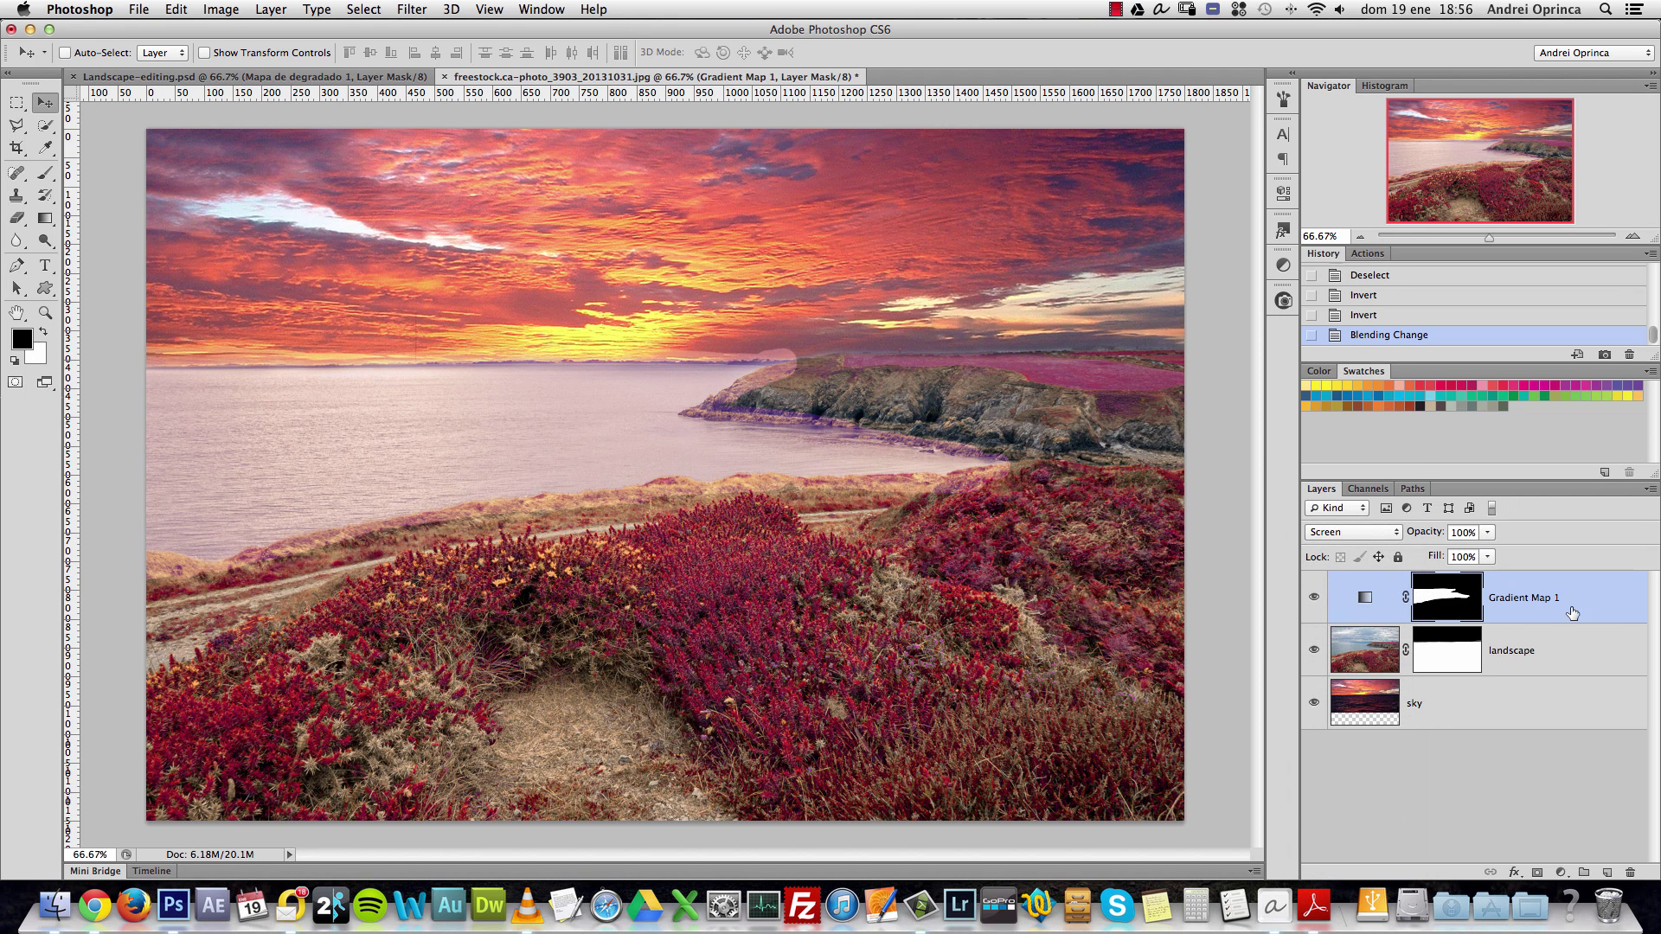
left_click(1381, 537)
left_click(1339, 798)
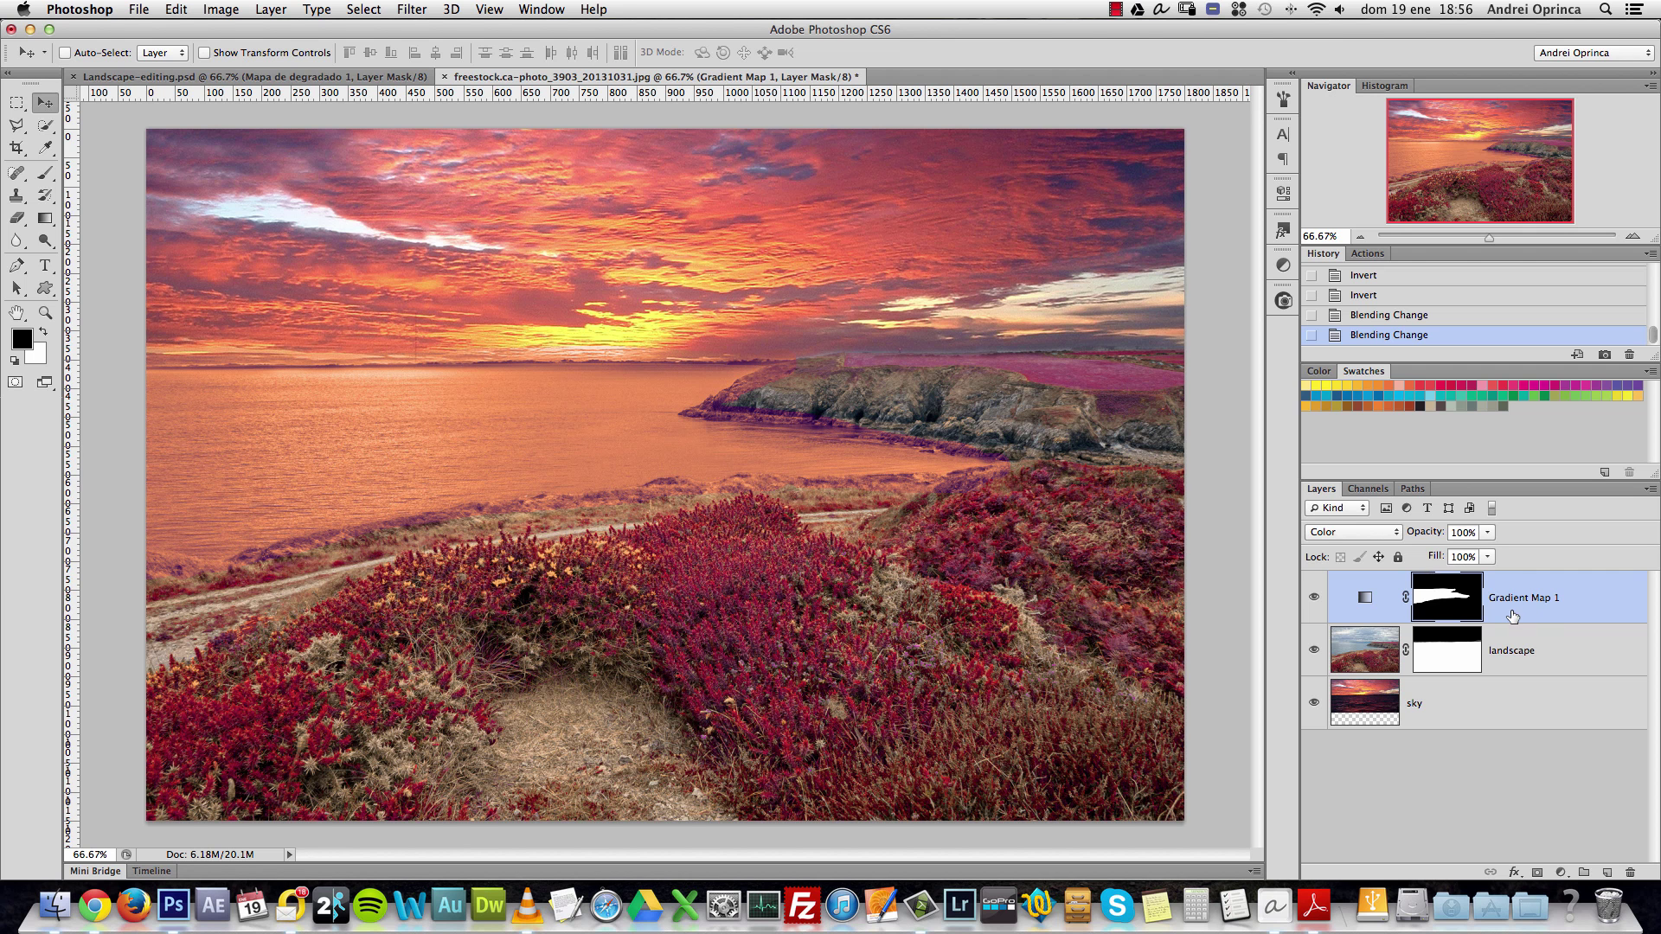
double_click(1449, 597)
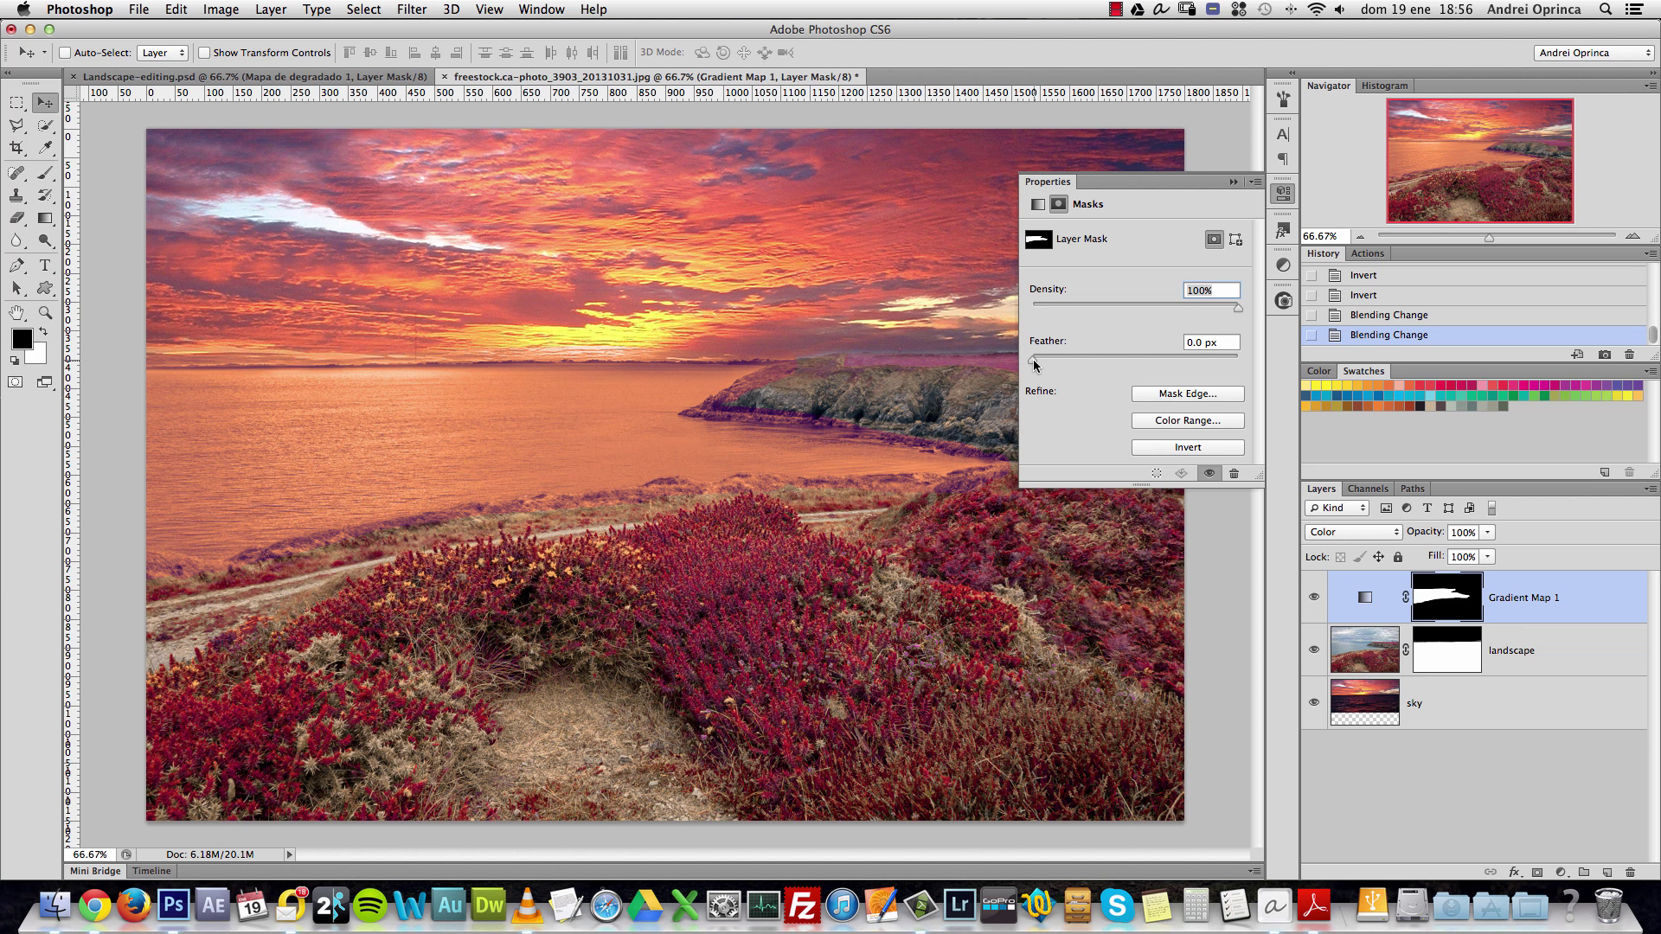
left_click_drag(1034, 358, 1135, 358)
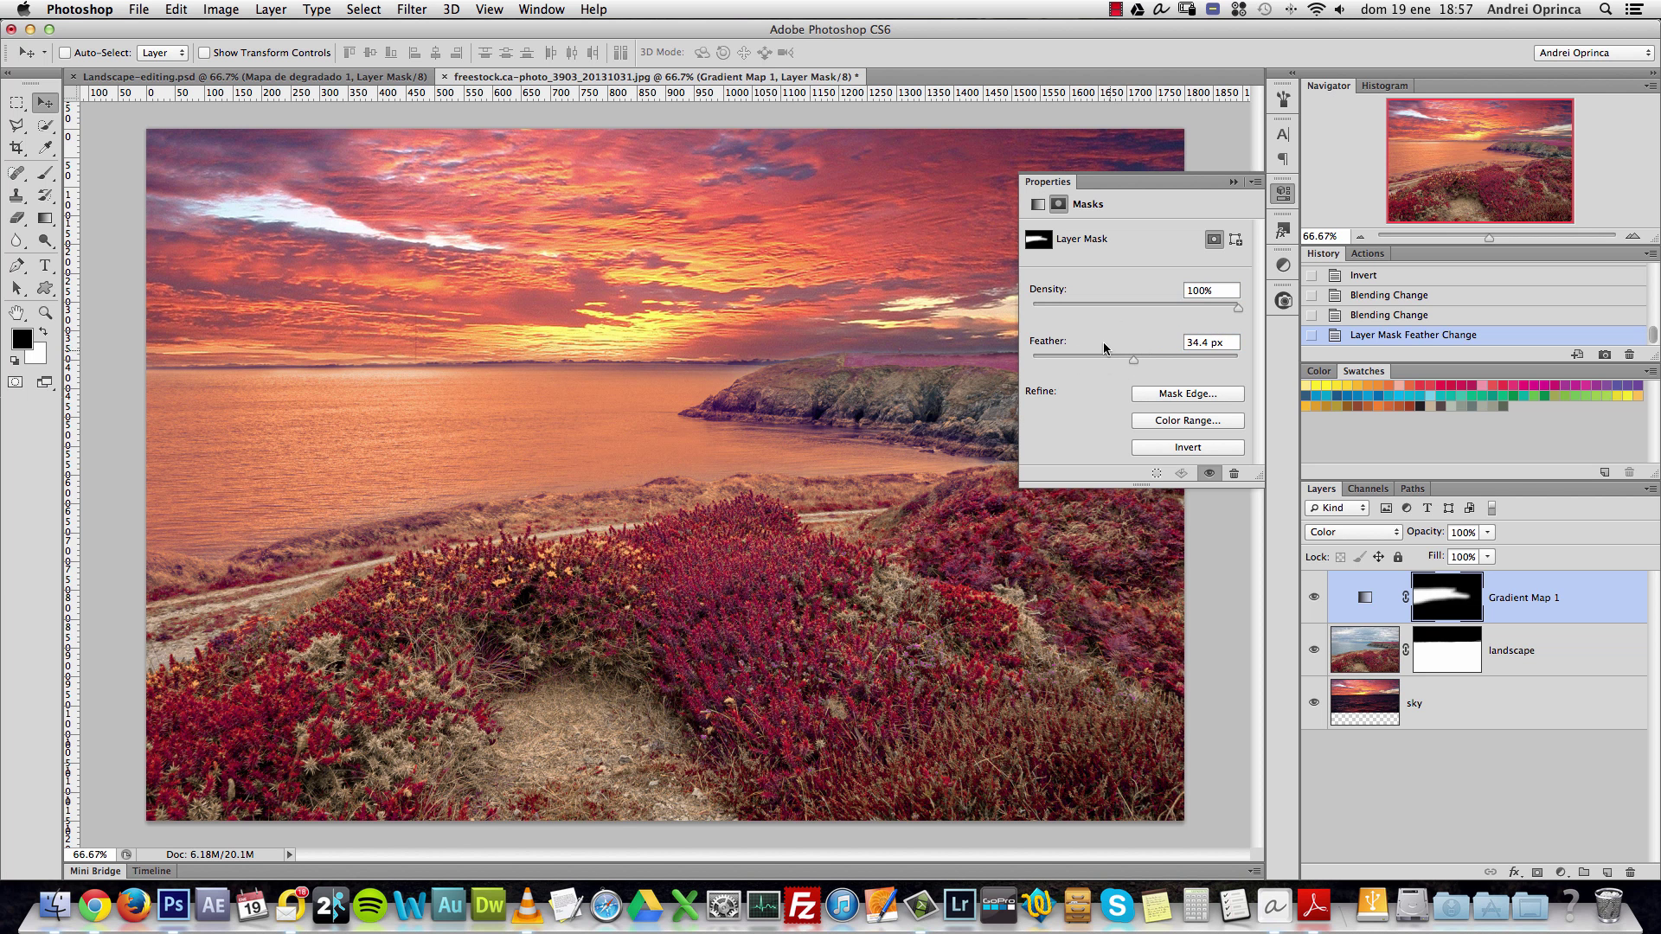
Feather the Gradient Map layer's mask by 85.2 px and set the mask density to 92%.
left_click_drag(1133, 360, 1158, 370)
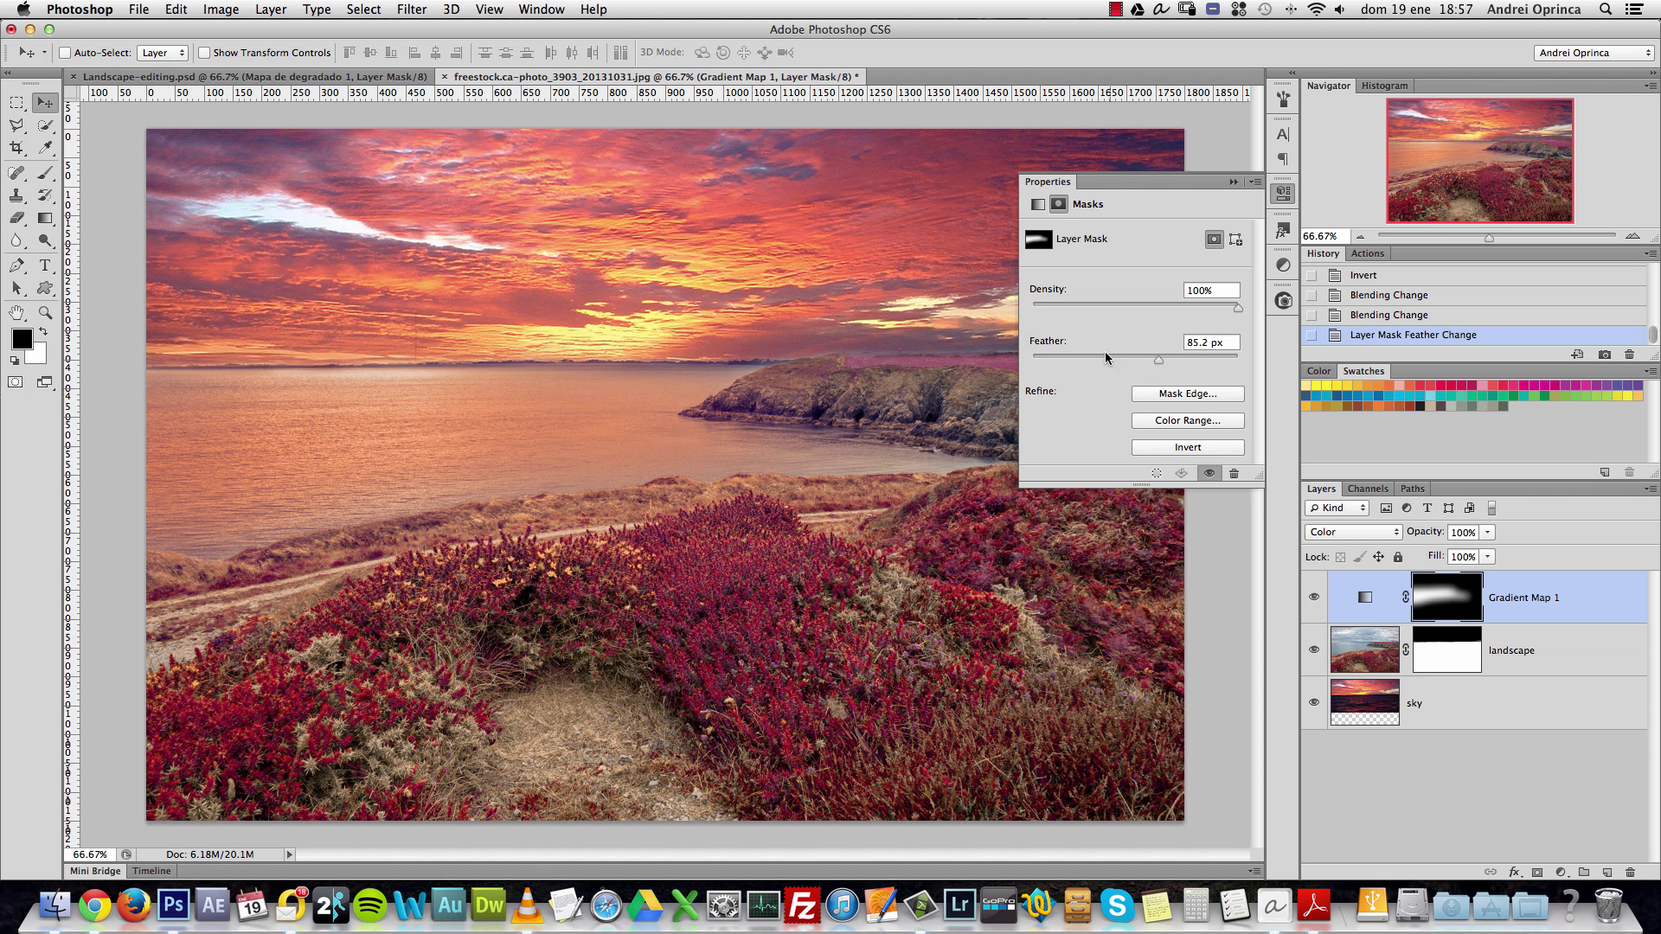
left_click_drag(1235, 309, 1088, 307)
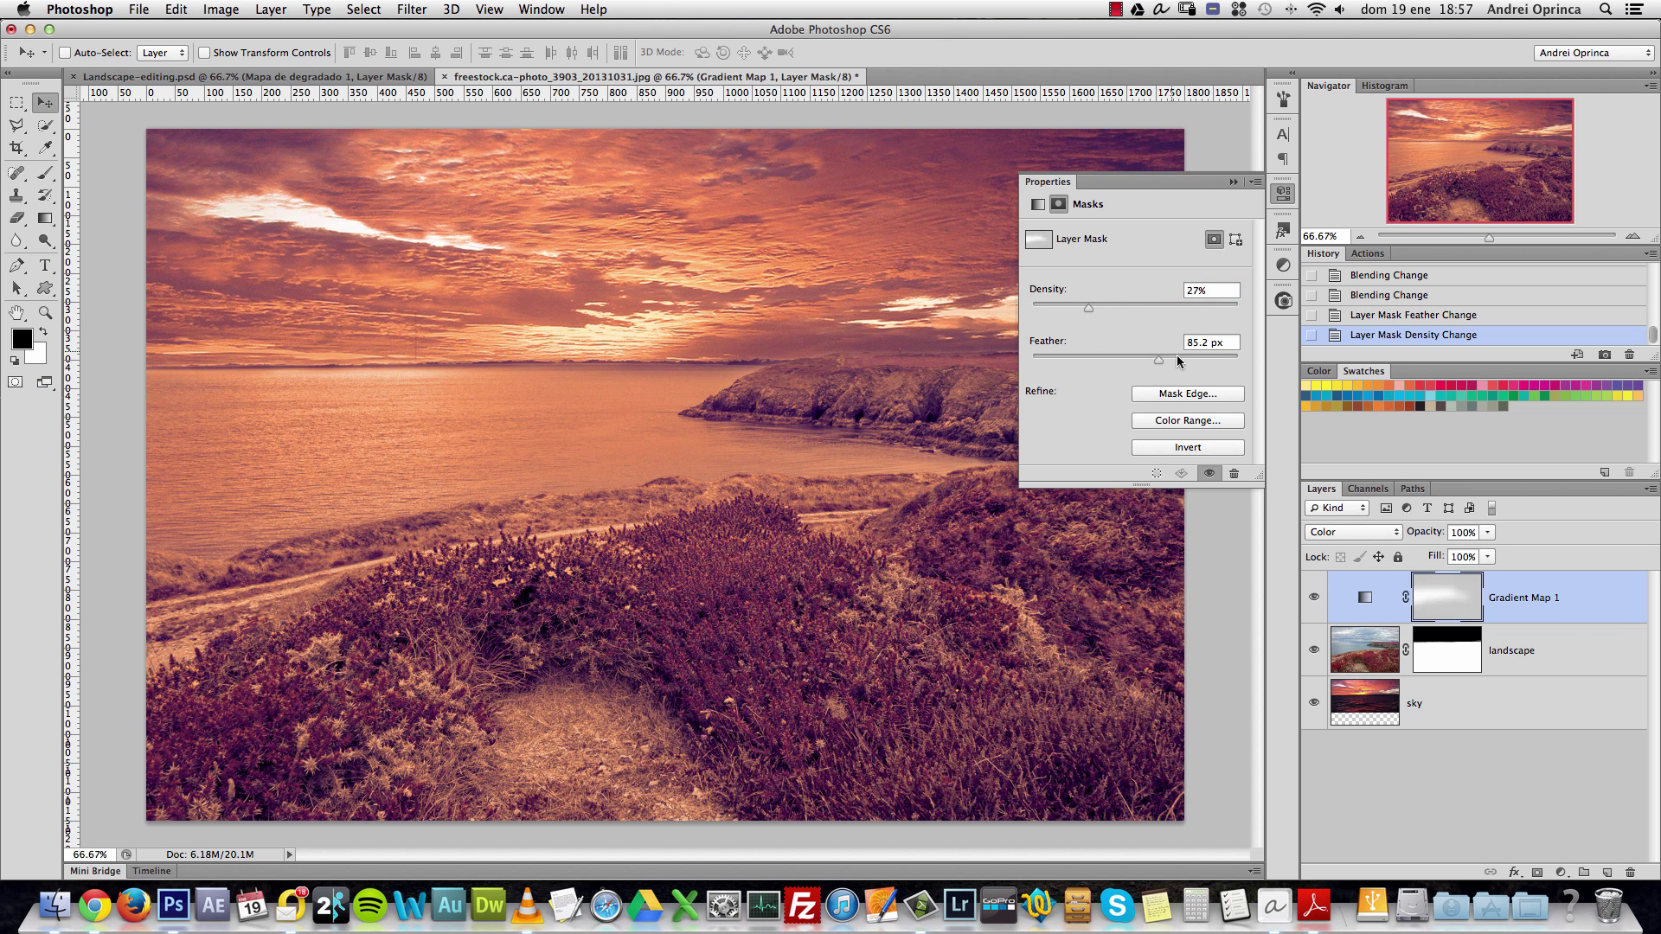
left_click_drag(1097, 304, 1177, 307)
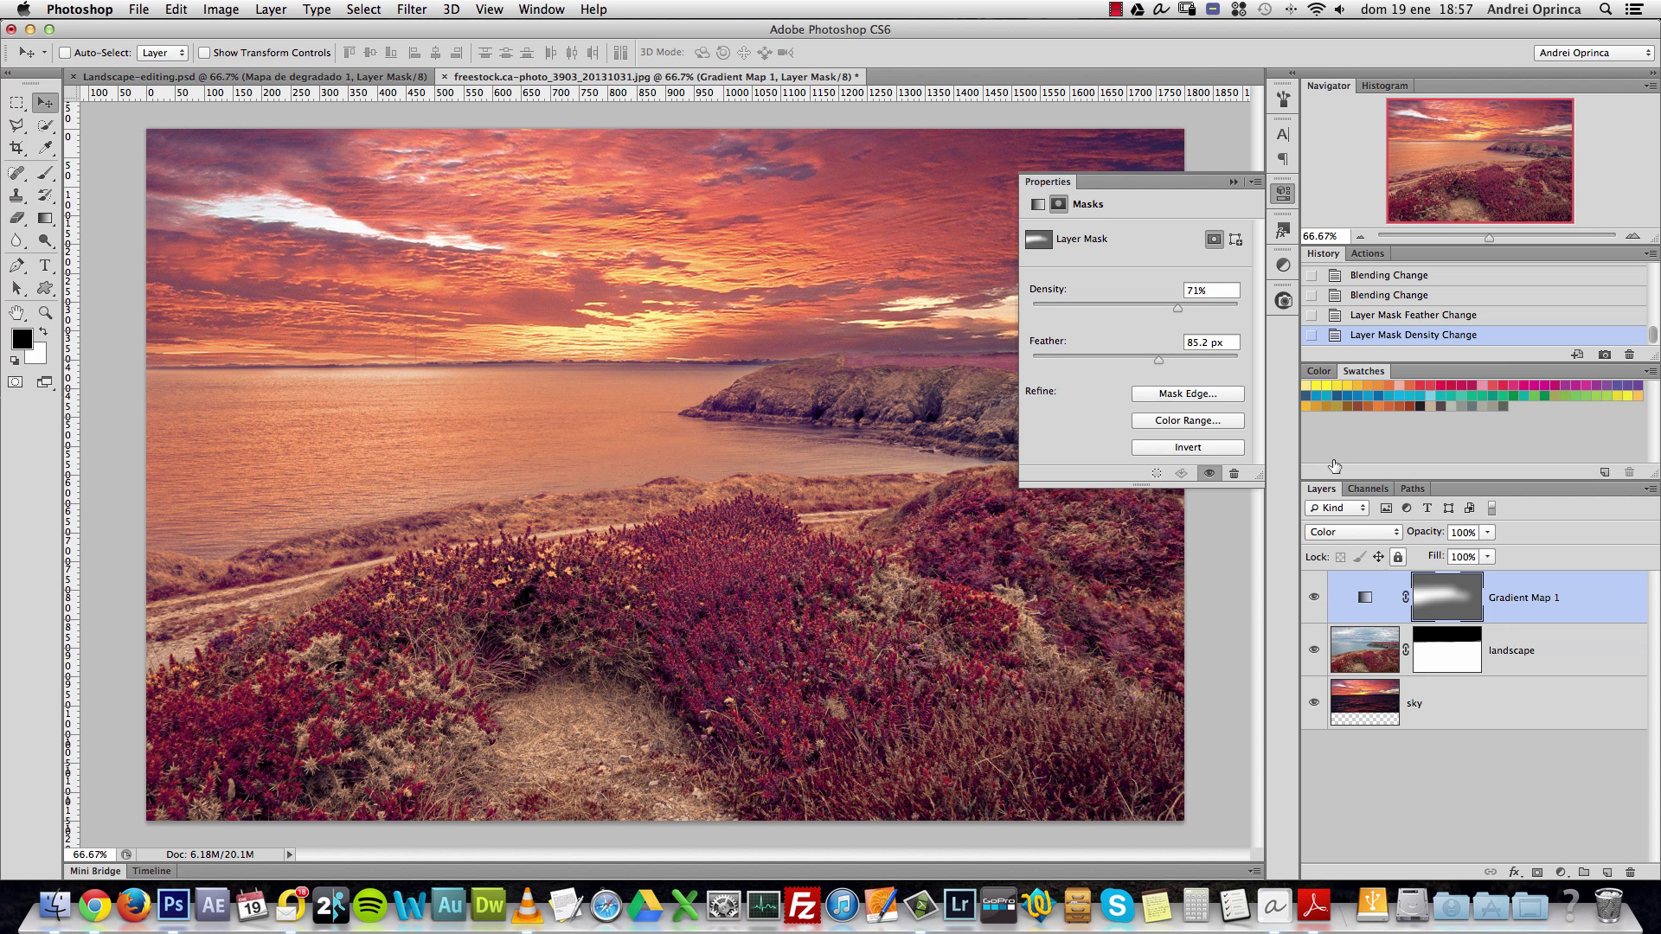
left_click_drag(1180, 308, 1220, 315)
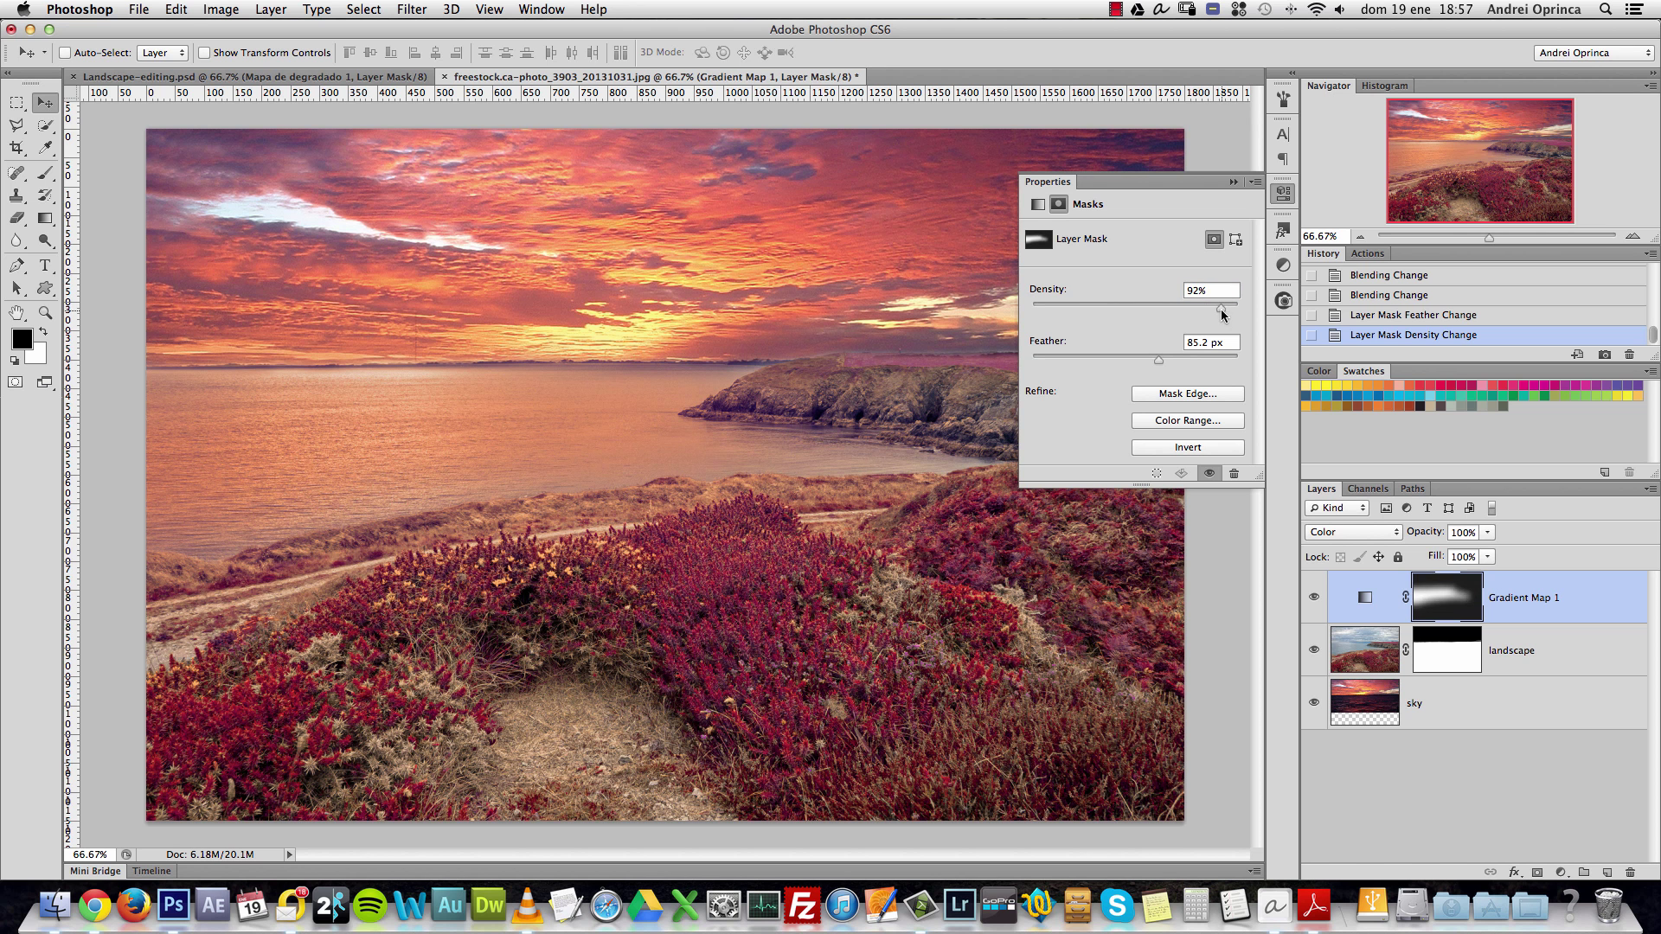
left_click(1236, 180)
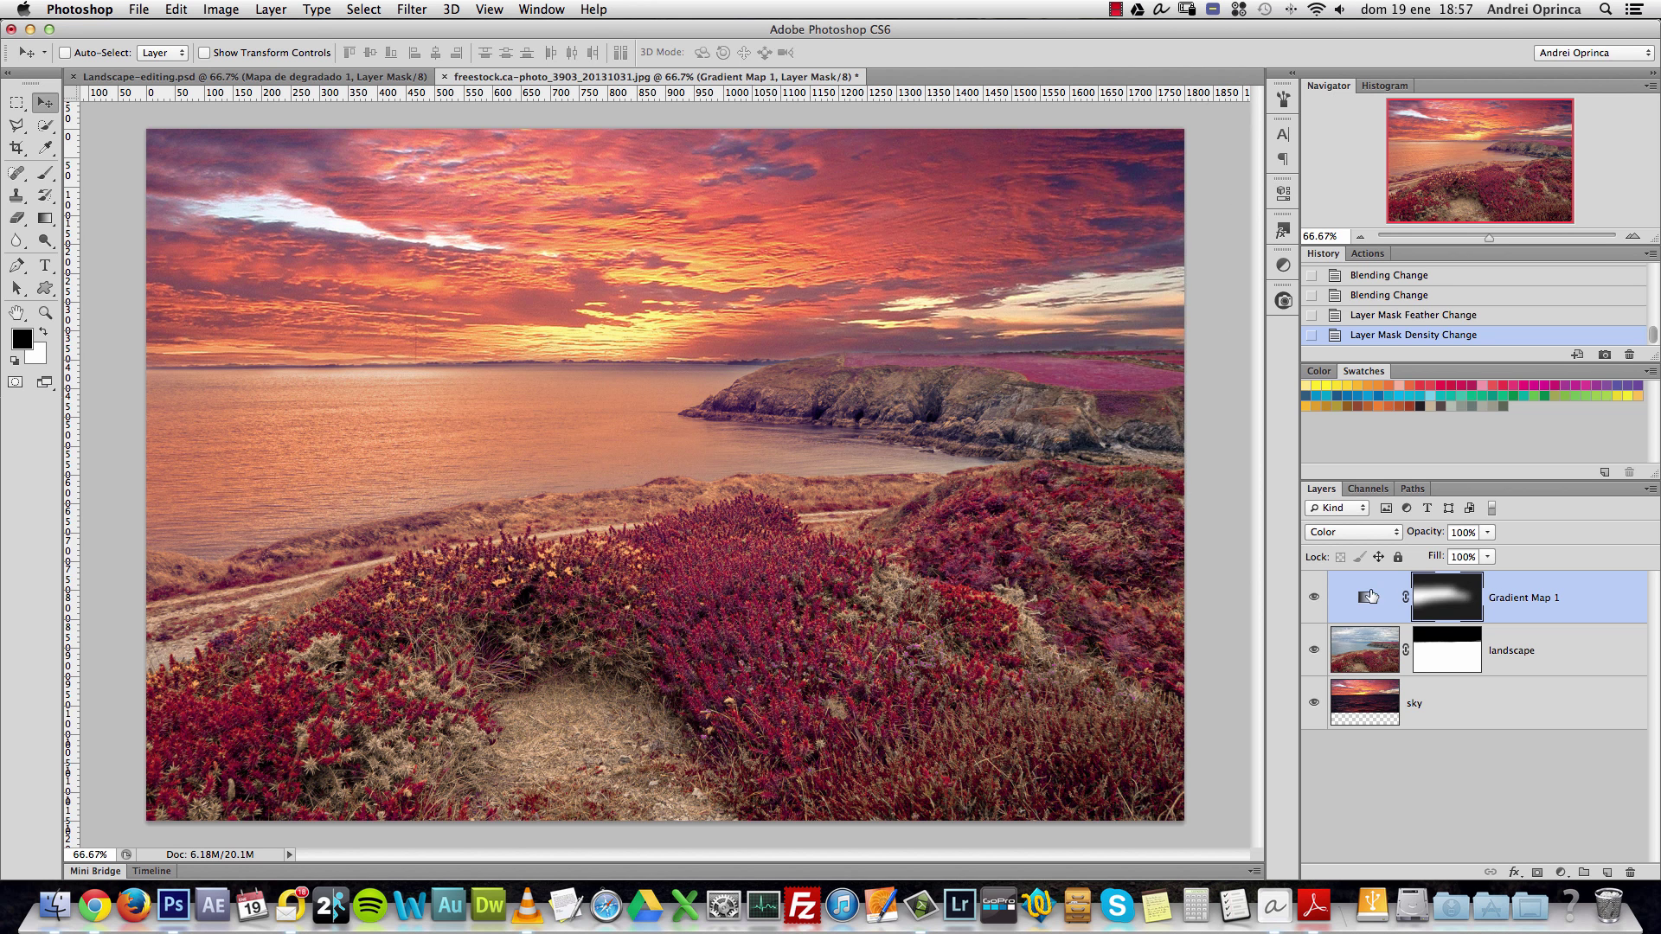
Readjust the Gradient Map mask's feather, trying 5.1 px before raising it to slightly more than 61.9 px.
double_click(1442, 602)
left_click_drag(1123, 358, 887, 398)
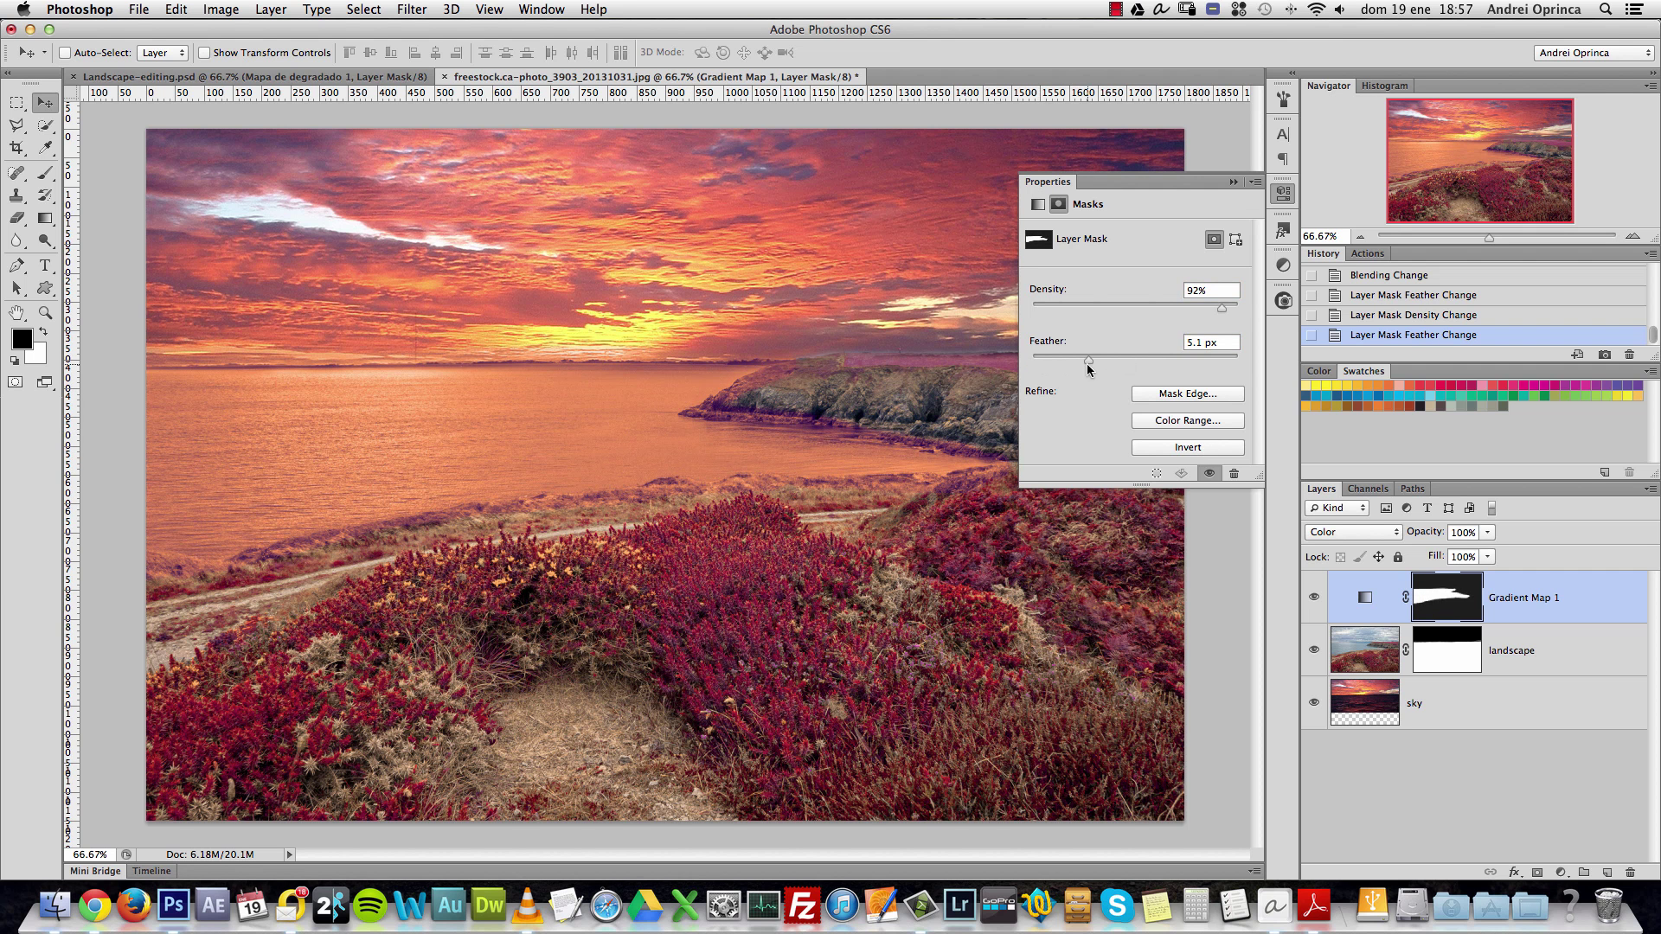
left_click_drag(1081, 366, 1154, 361)
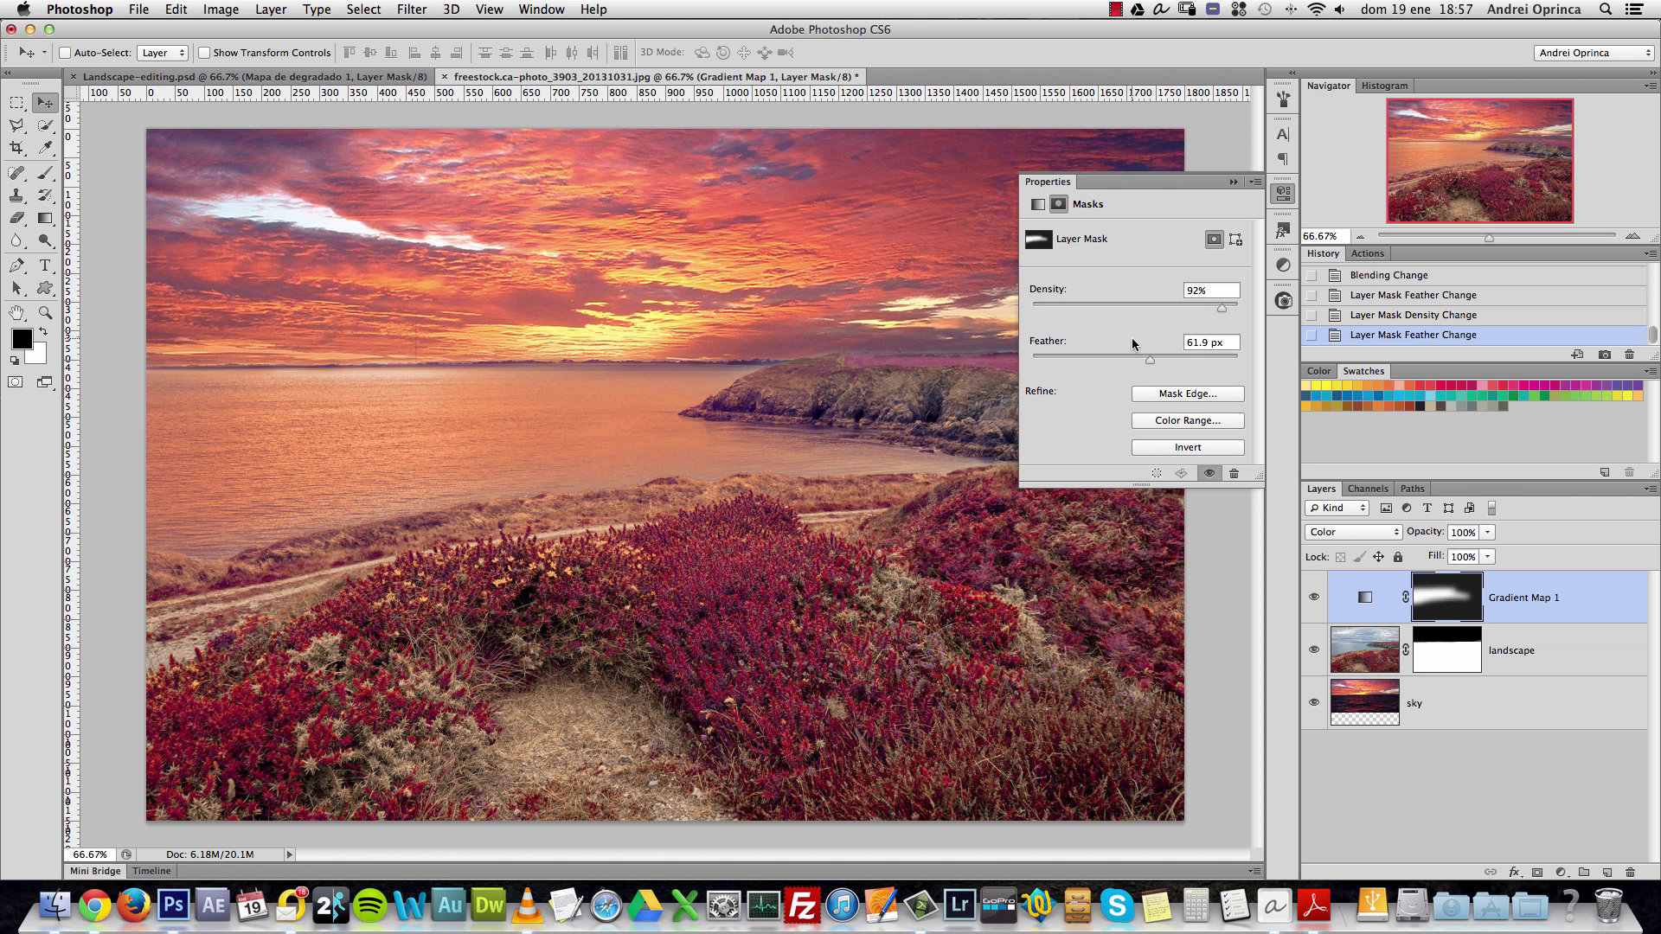
left_click_drag(1149, 365, 1159, 365)
left_click(1233, 182)
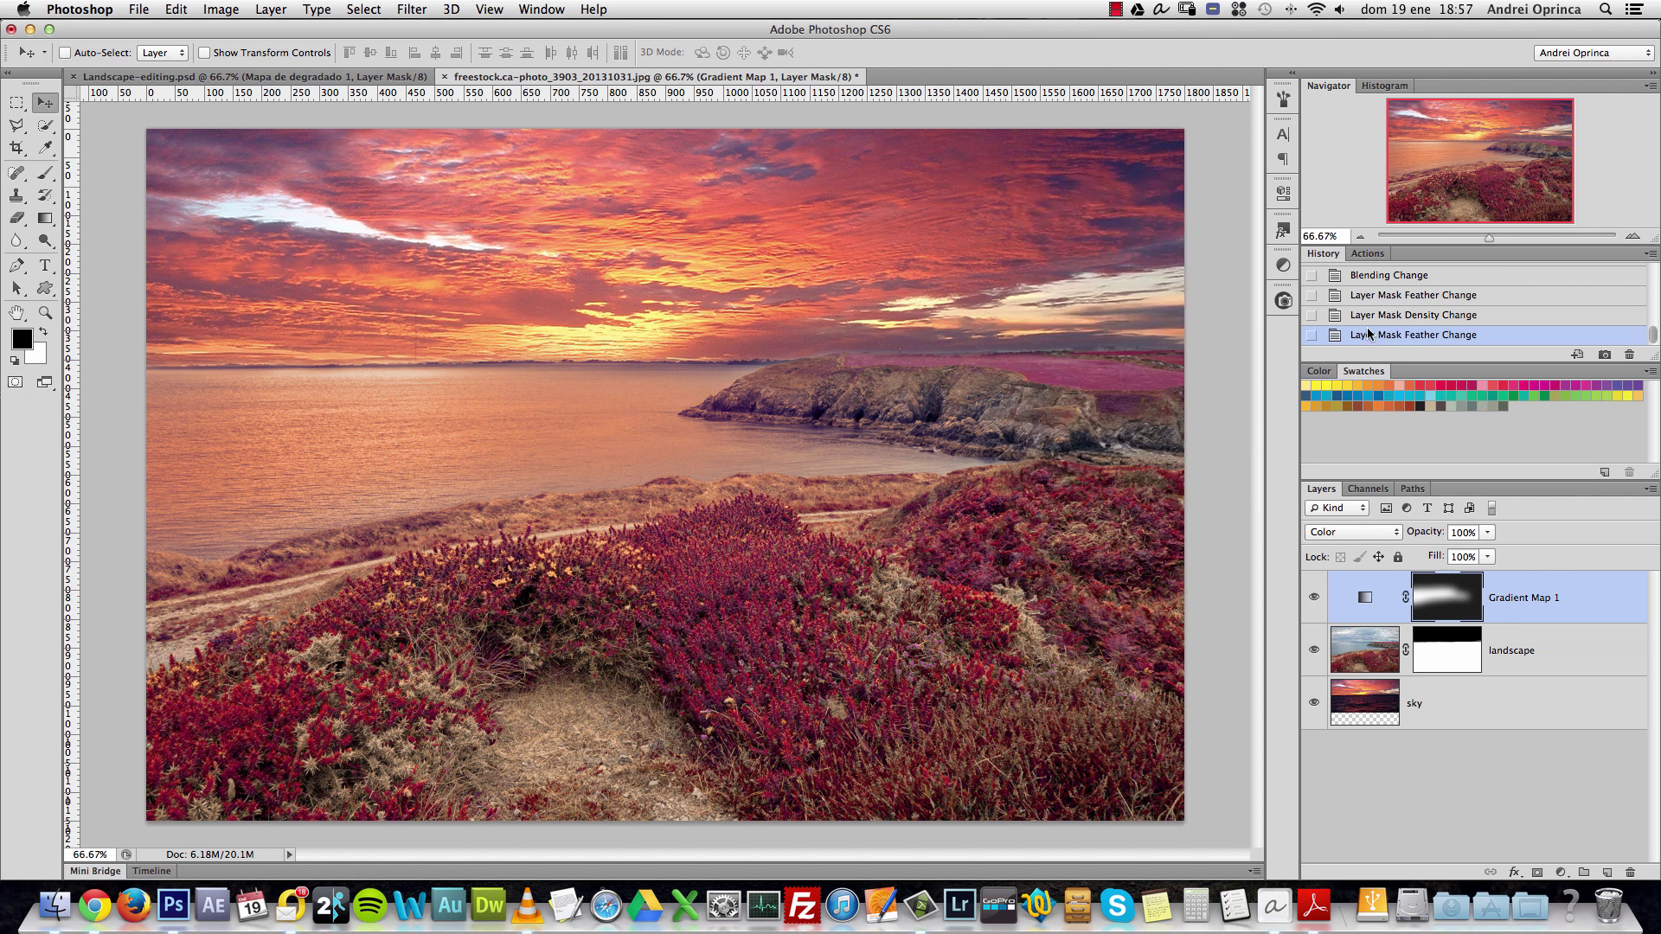
Lower the Gradient Map layer's opacity to 79% and keep its blend mode at Color.
left_click(1487, 534)
left_click_drag(1488, 551, 1467, 553)
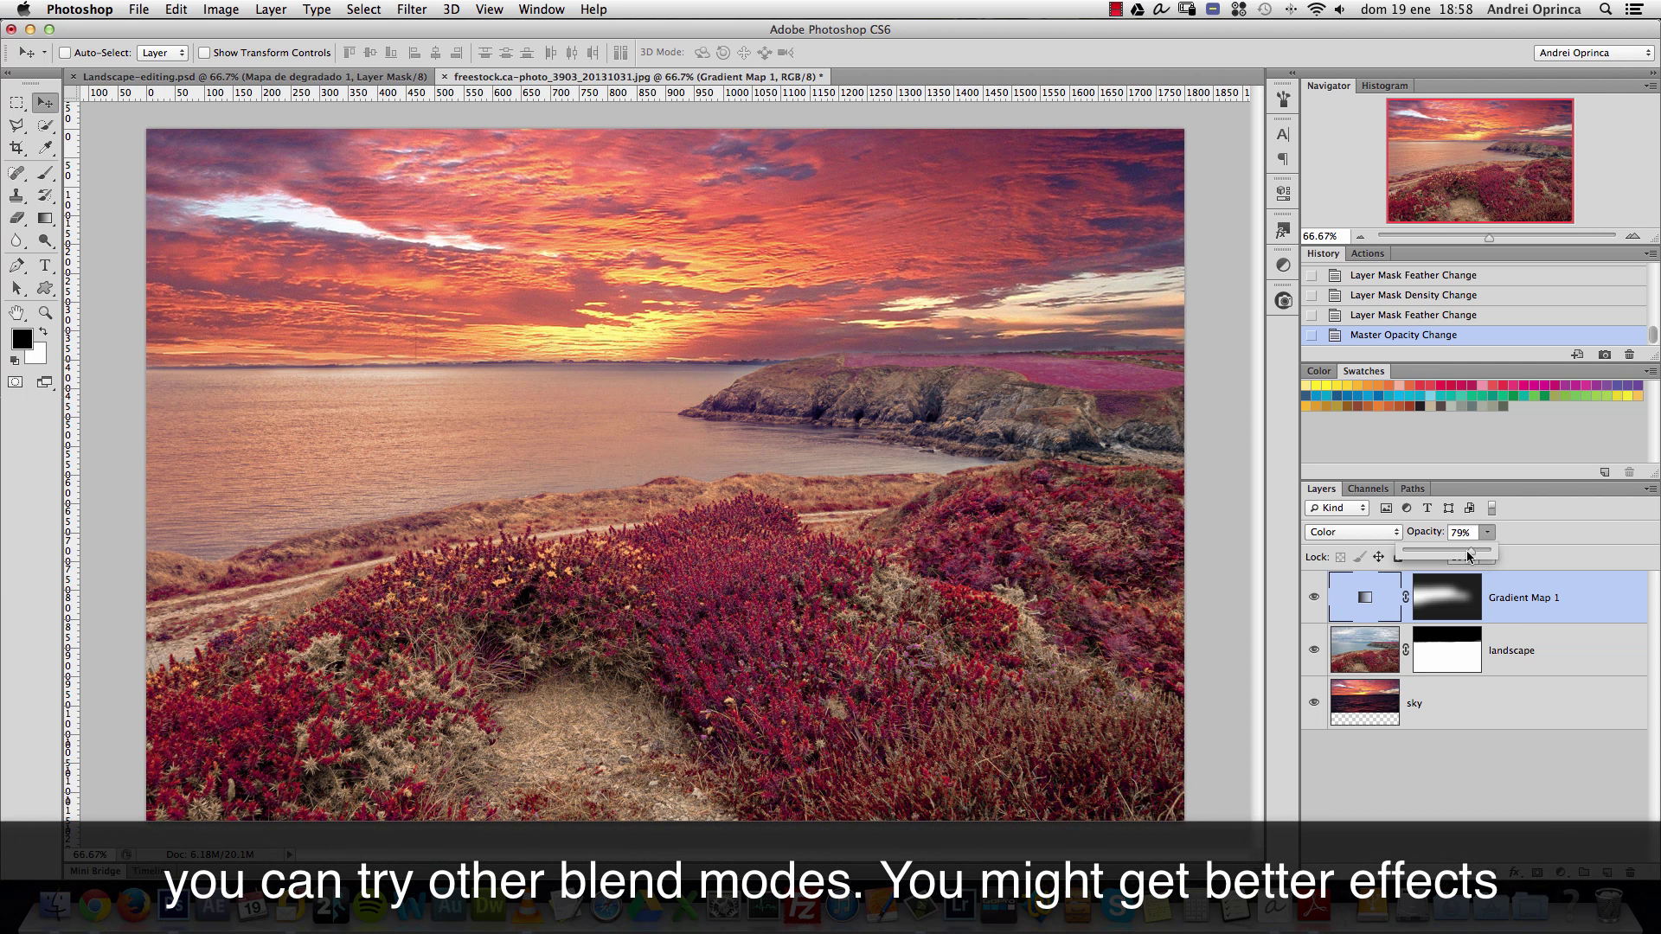
left_click(1549, 599)
left_click(1356, 536)
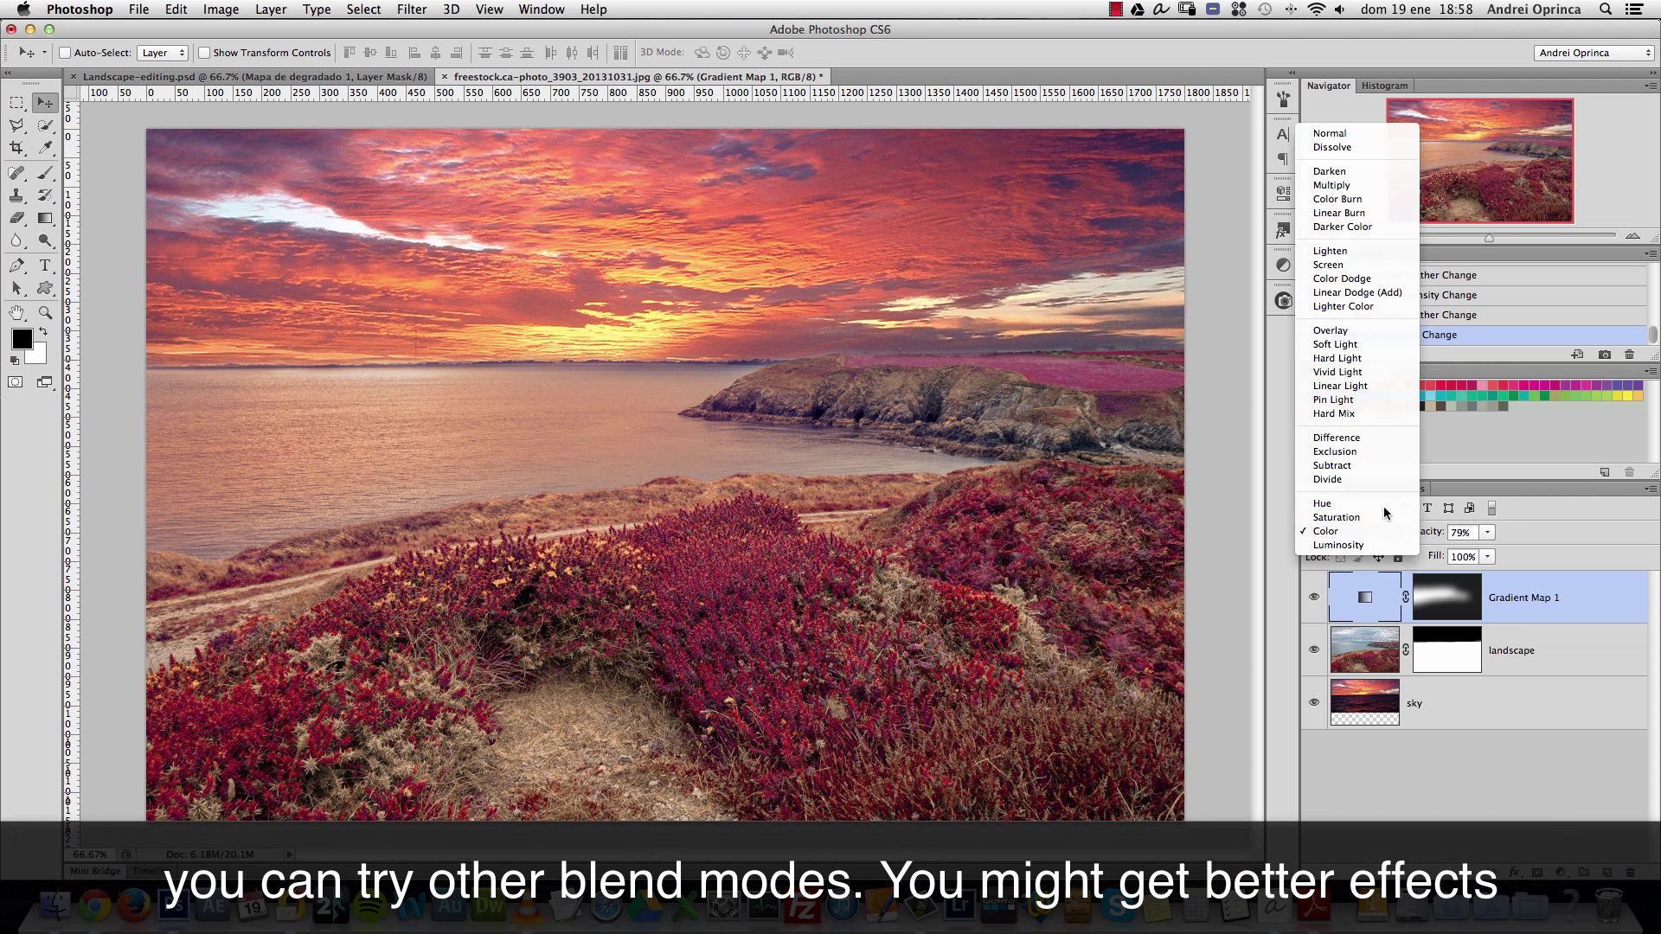
left_click(1387, 541)
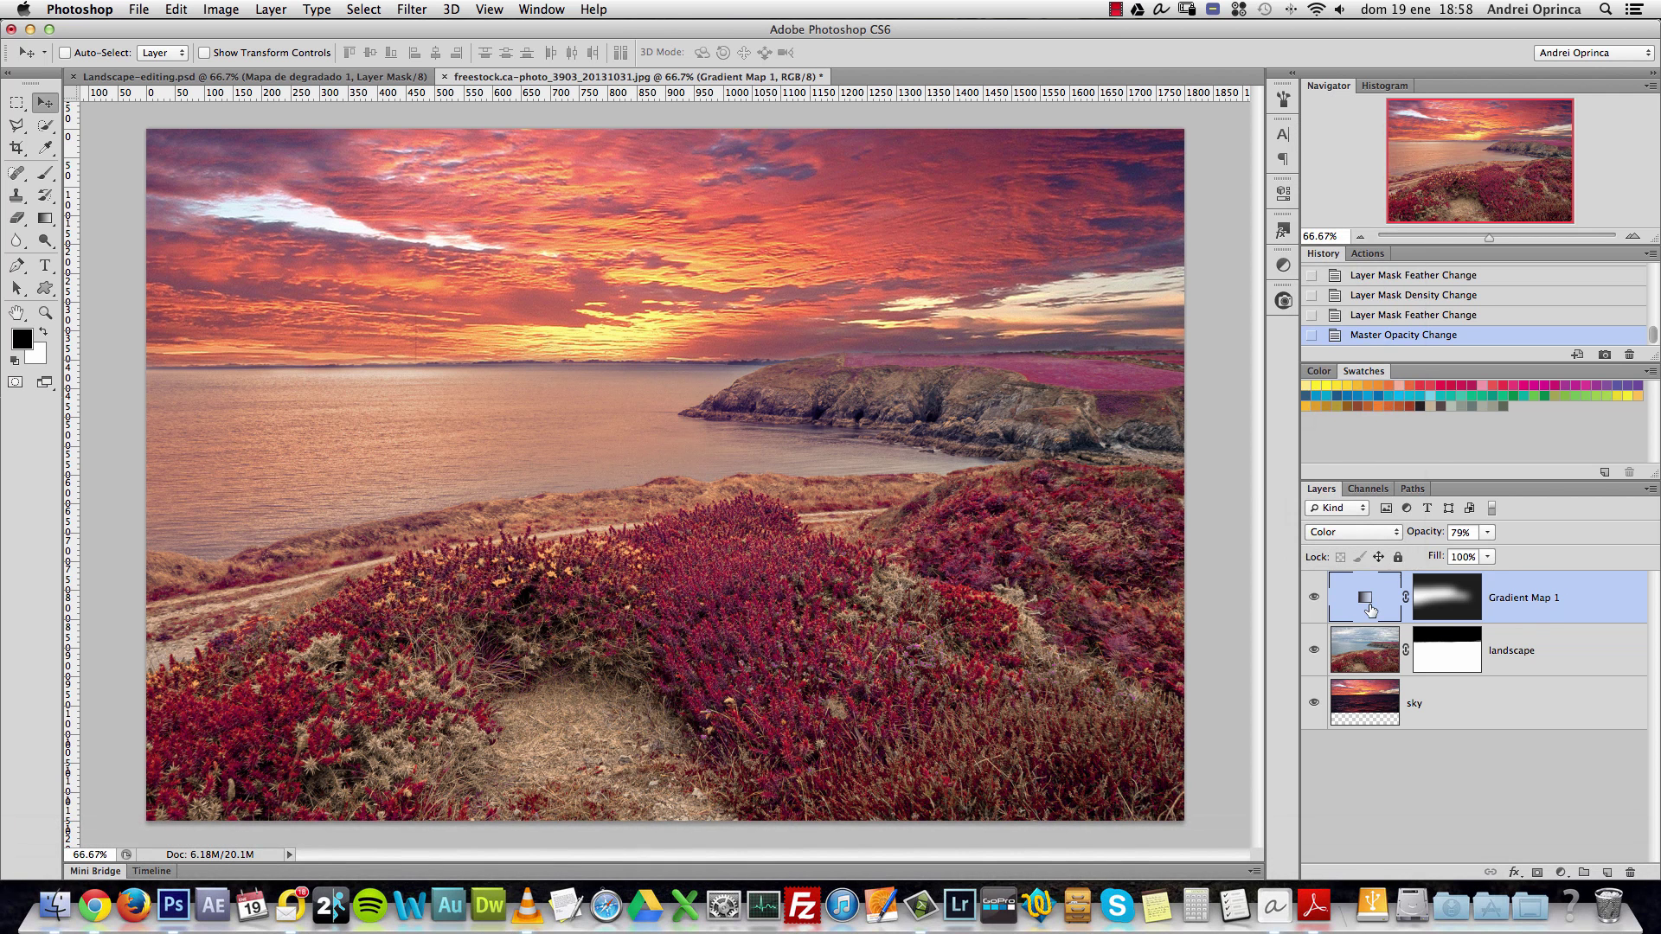
Shift the gradient map's orange end stop to a slightly redder orange and compare the image with the layer hidden and shown.
double_click(1365, 597)
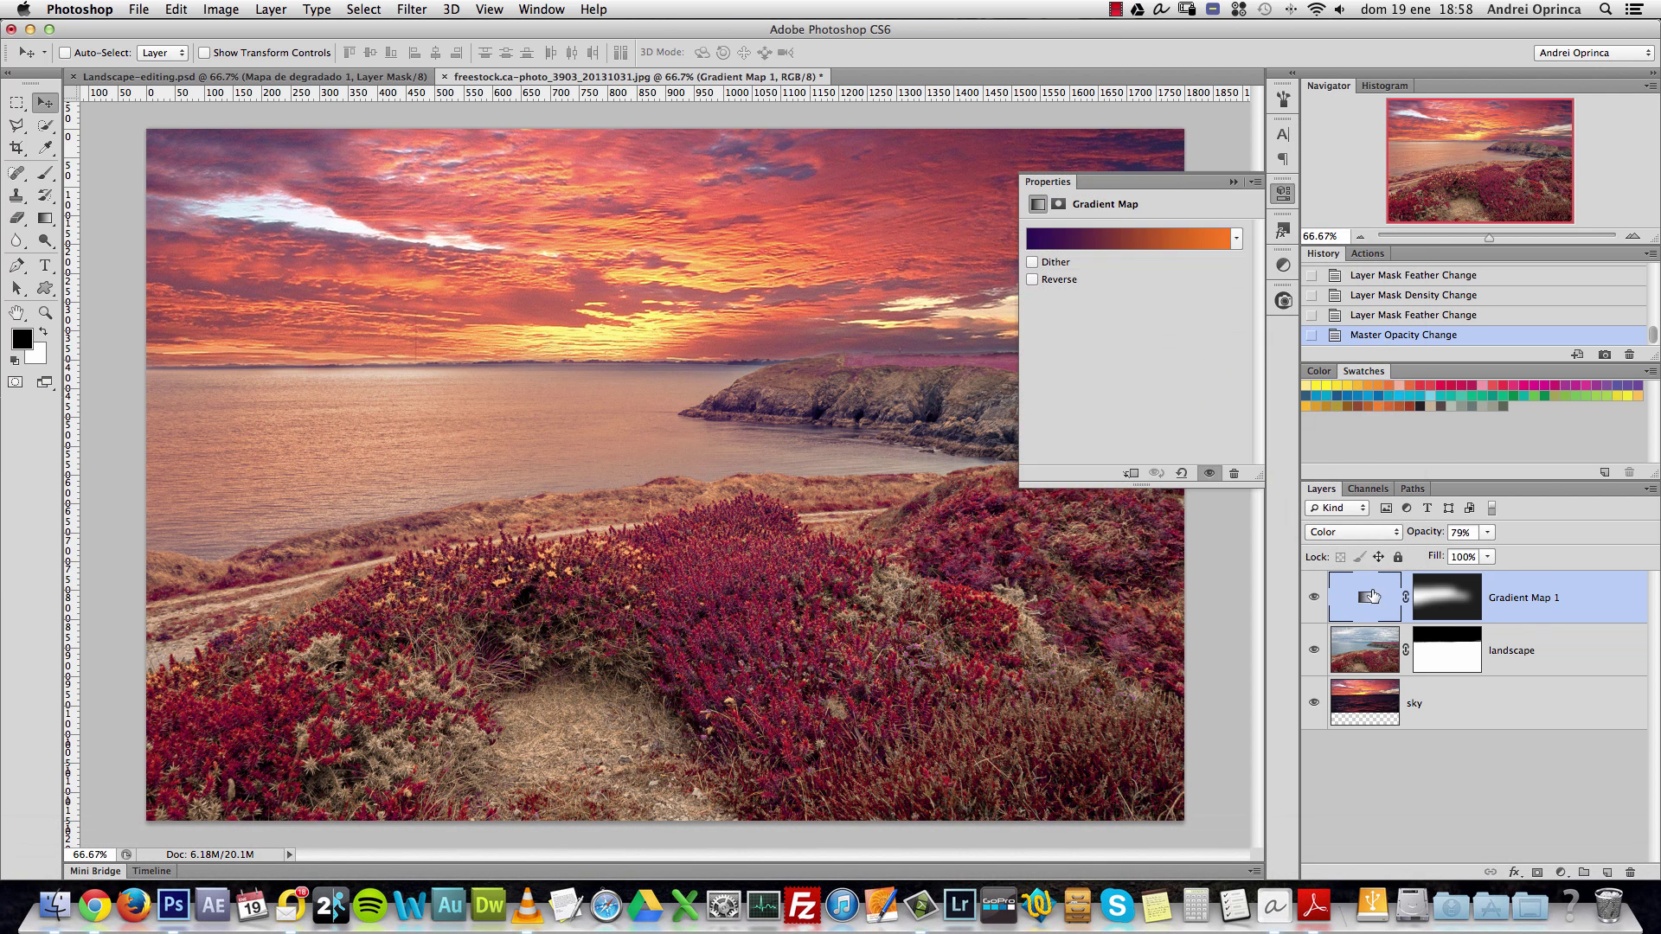
left_click(1204, 236)
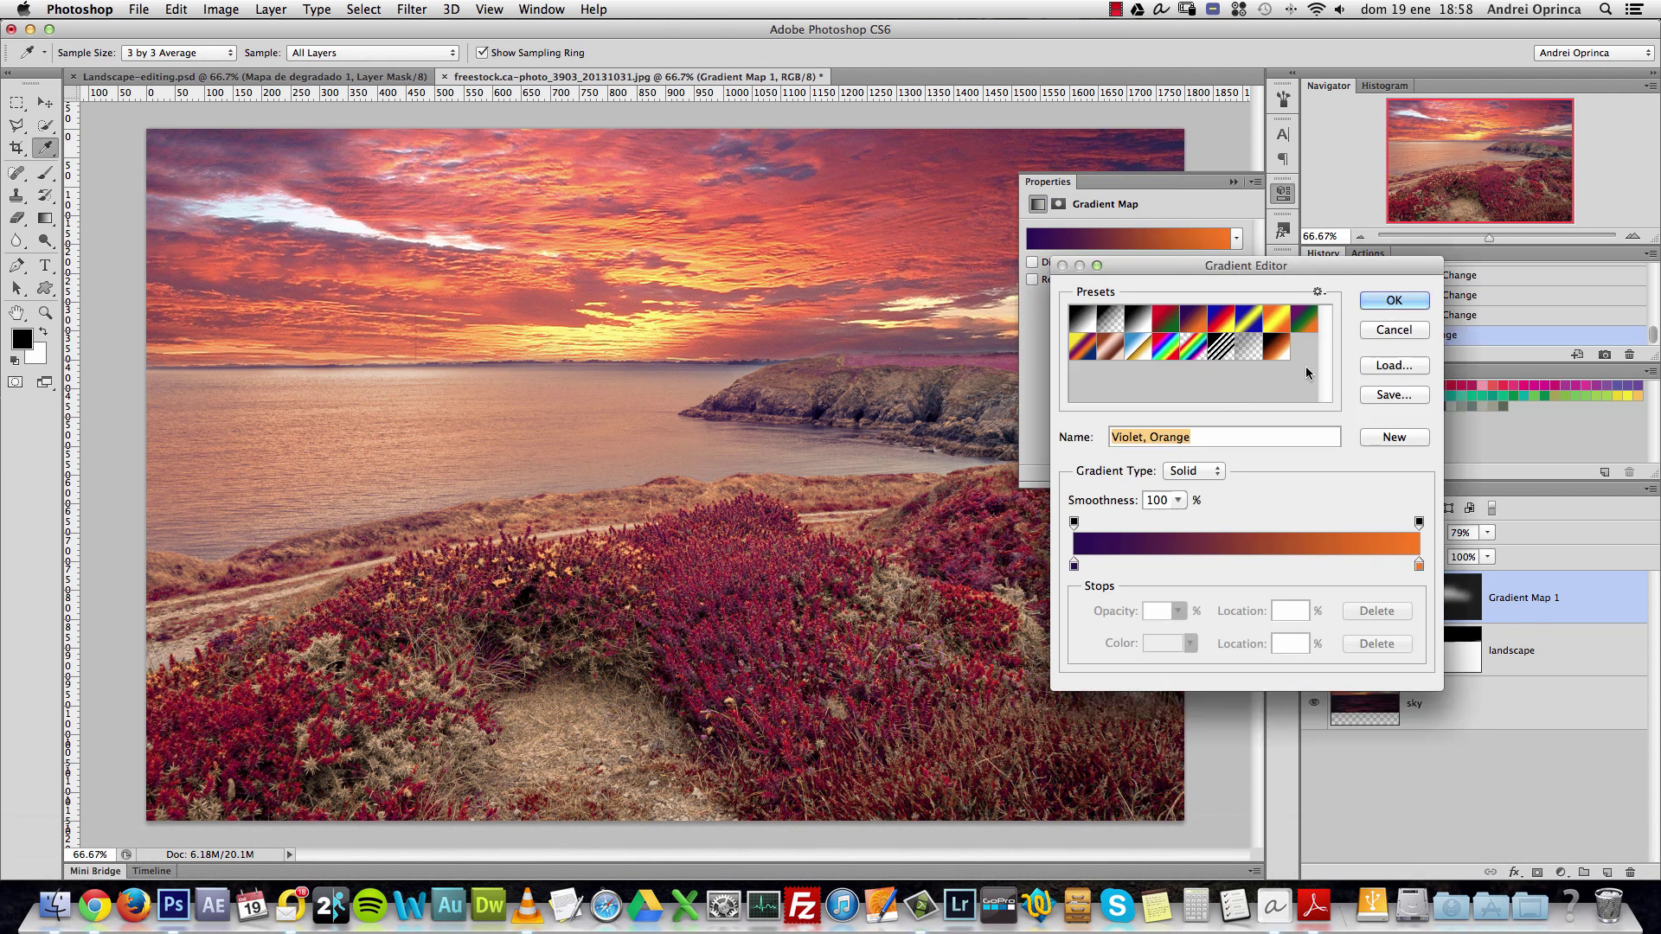
left_click(1418, 565)
double_click(1418, 565)
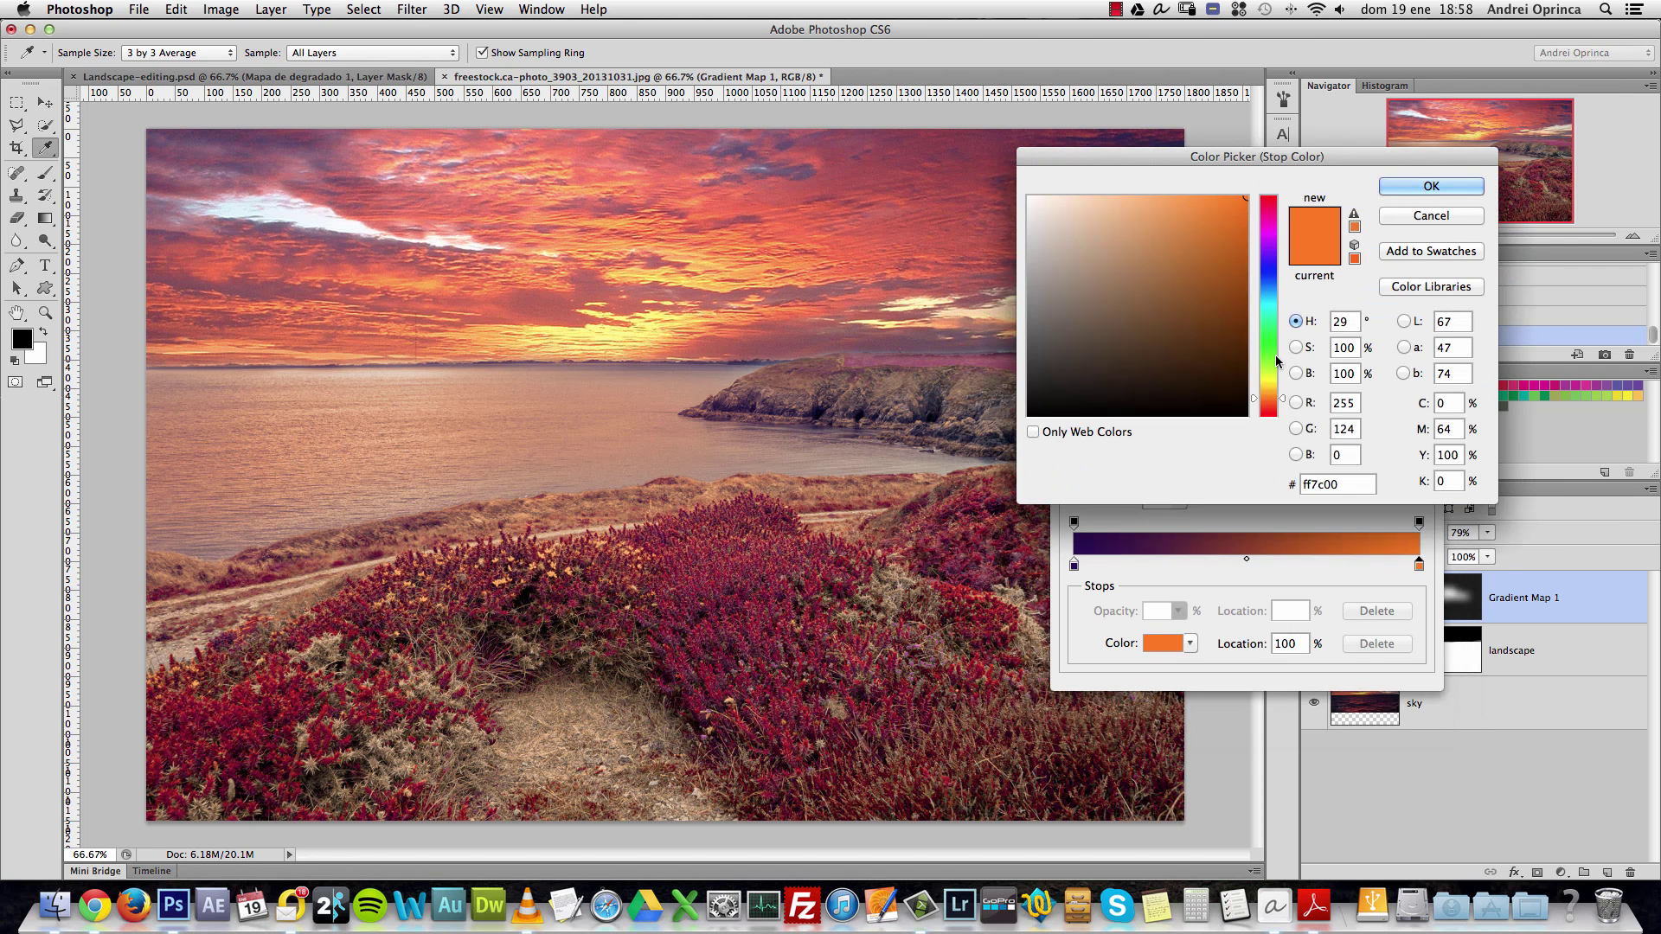
left_click(1272, 403)
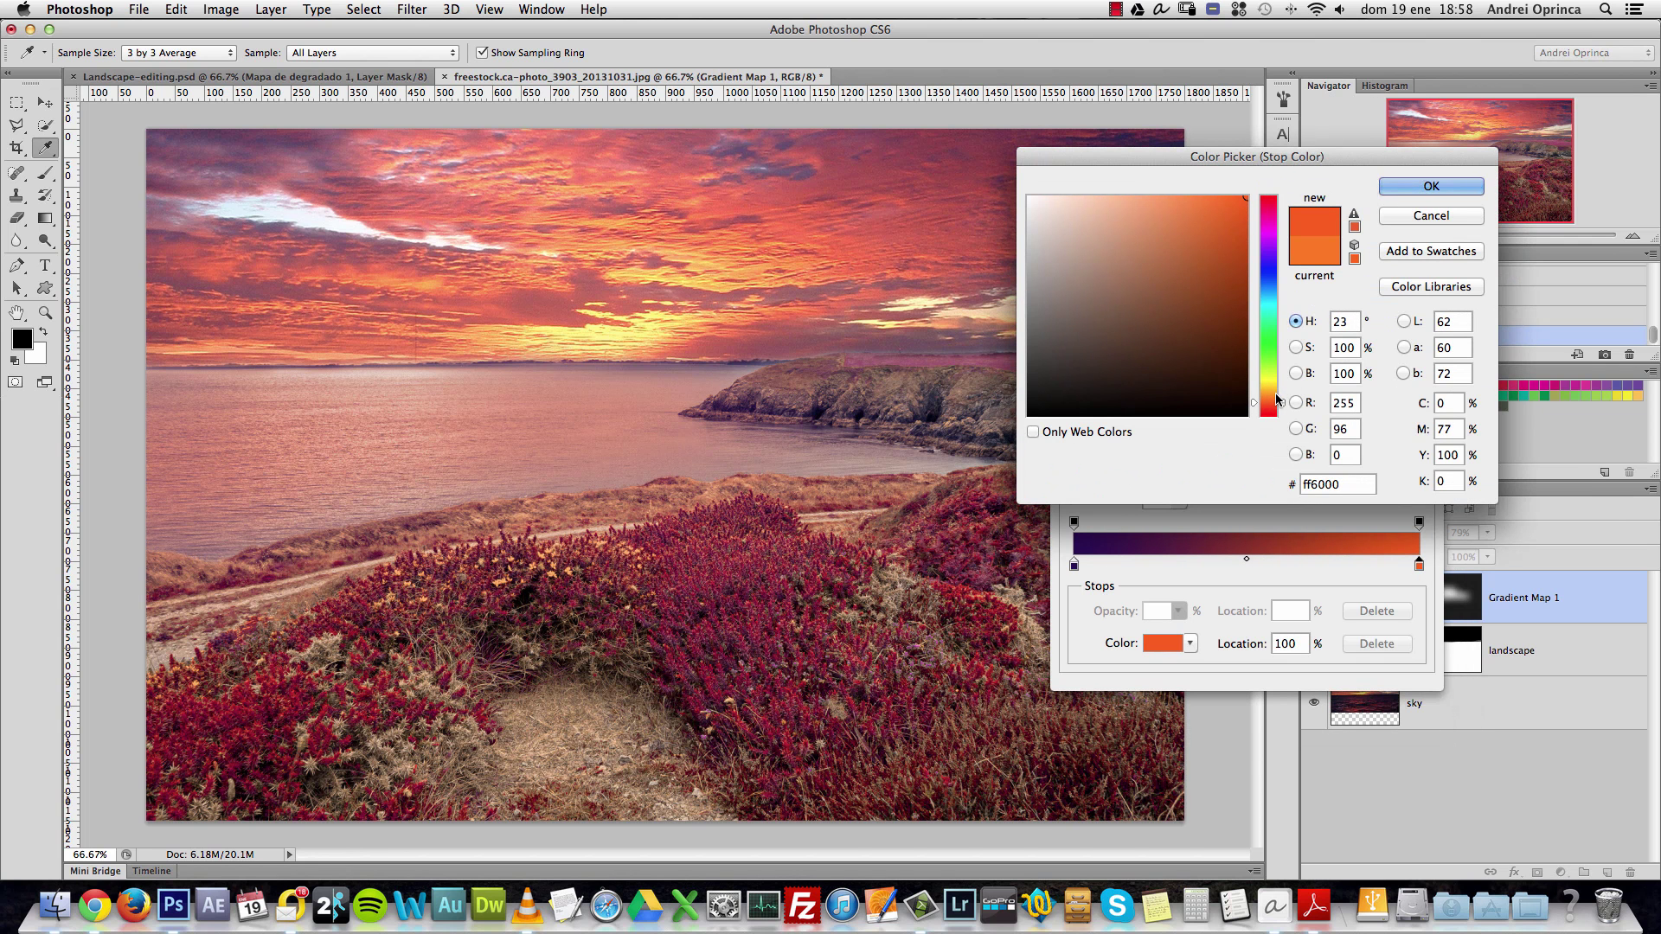
left_click(1272, 399)
left_click(1423, 191)
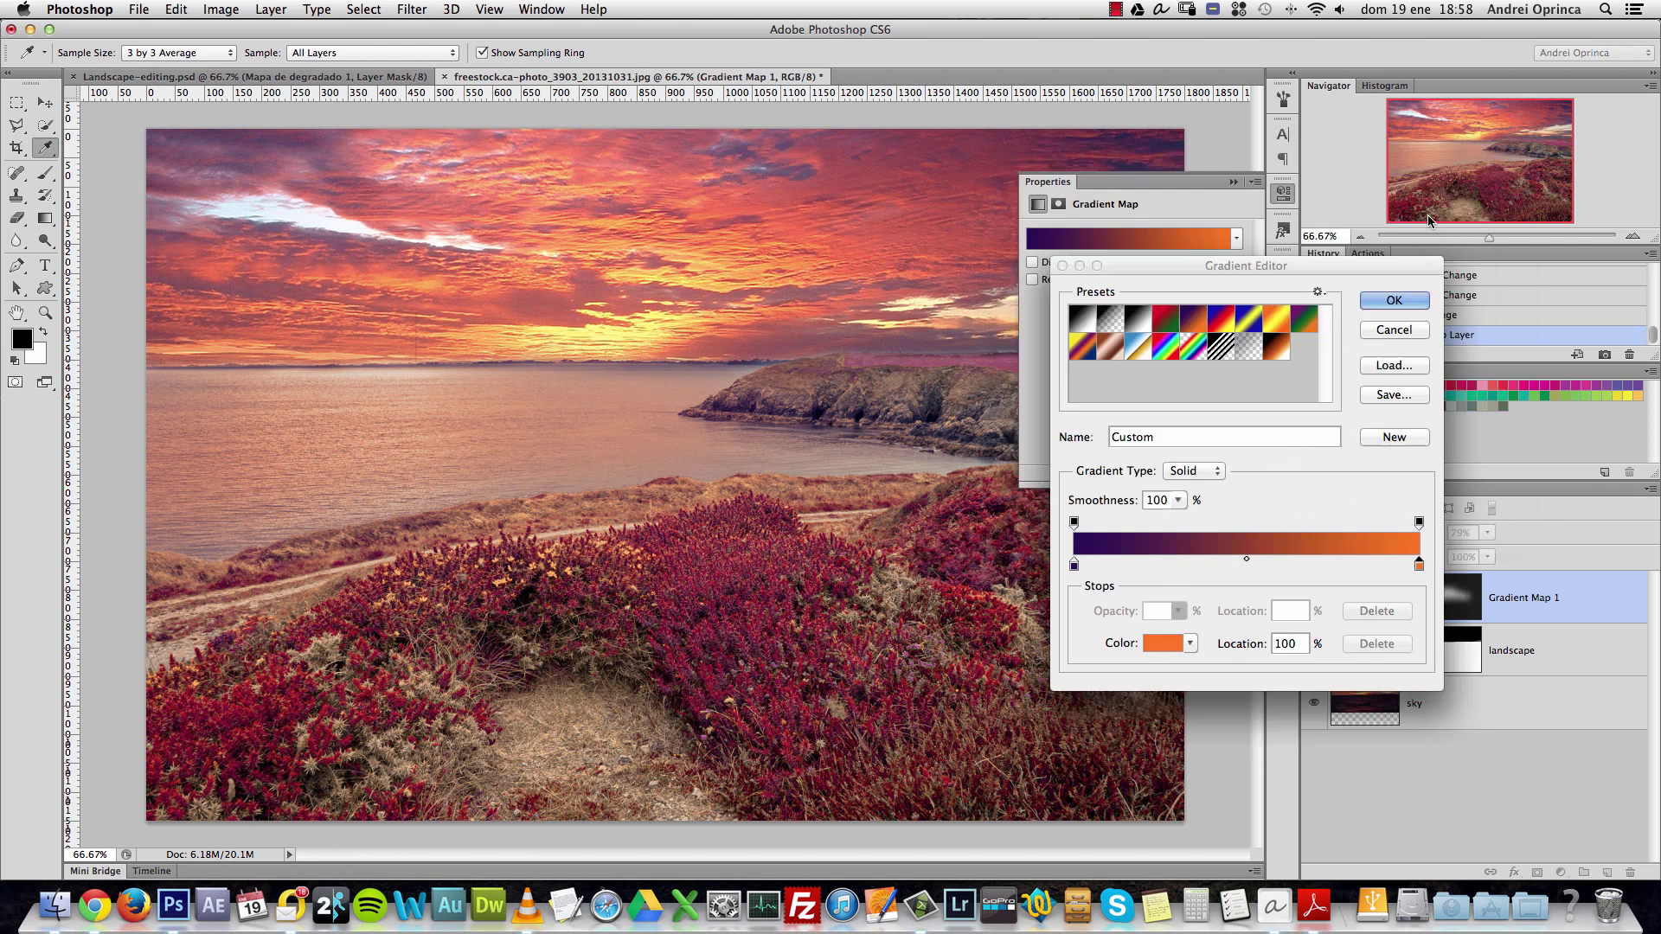
left_click(1395, 303)
left_click(1256, 173)
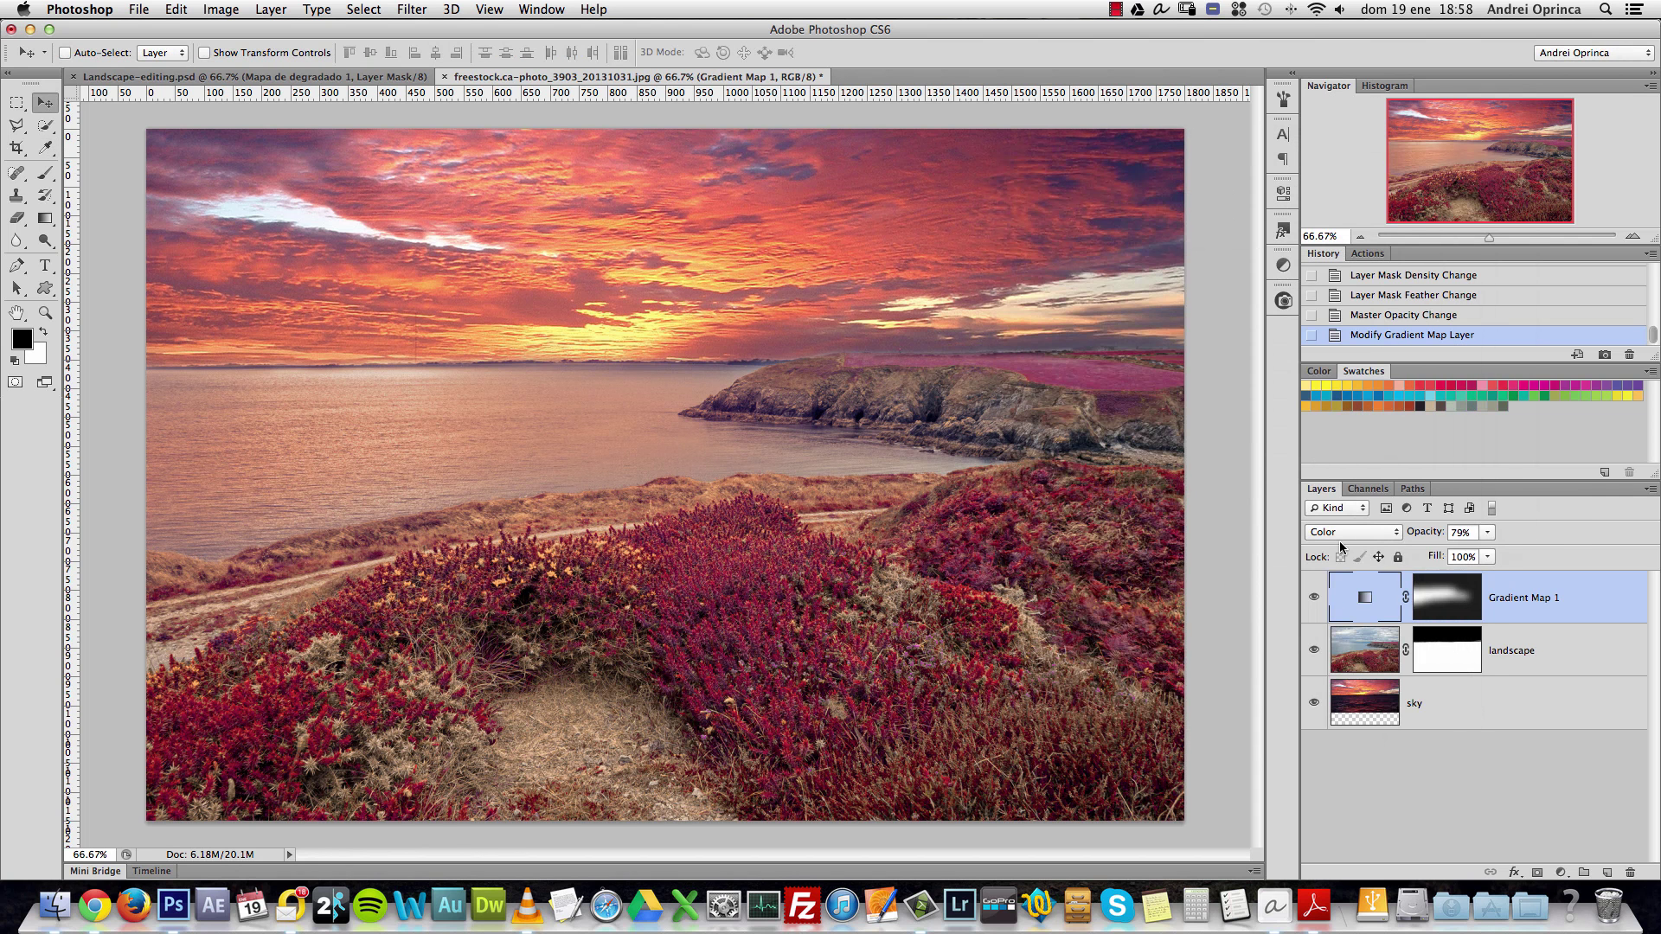
left_click(1314, 599)
left_click(1314, 599)
Add a new layer above the Gradient Map layer and set its blend mode to Screen.
key("super+shift+alt+n")
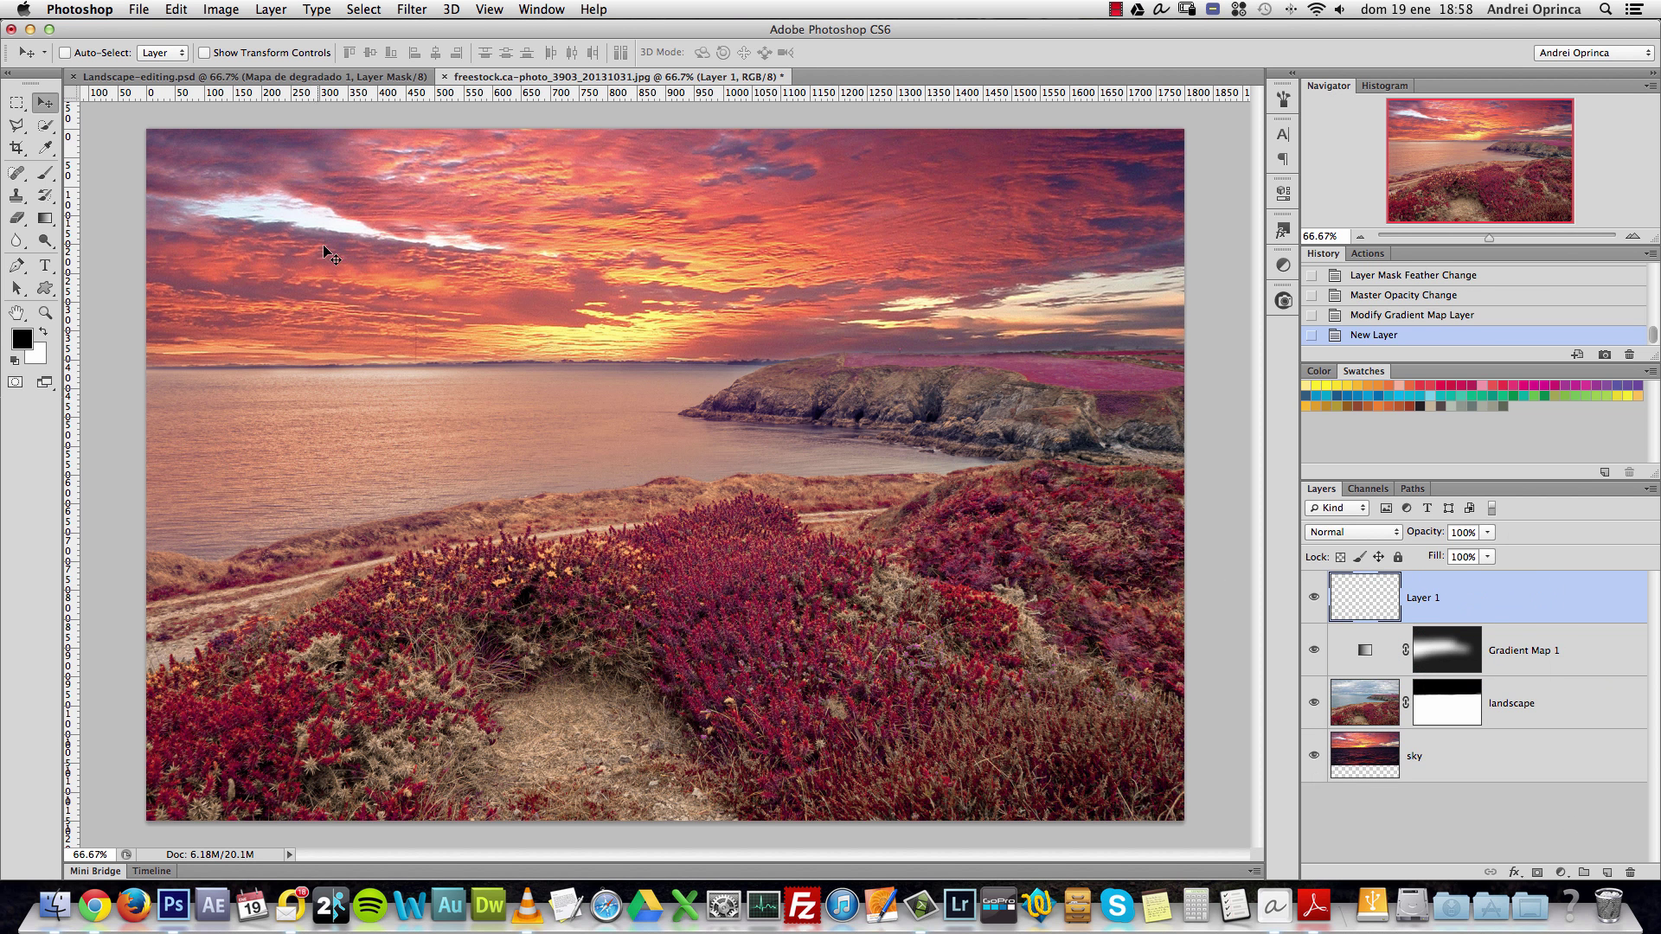
left_click(1362, 536)
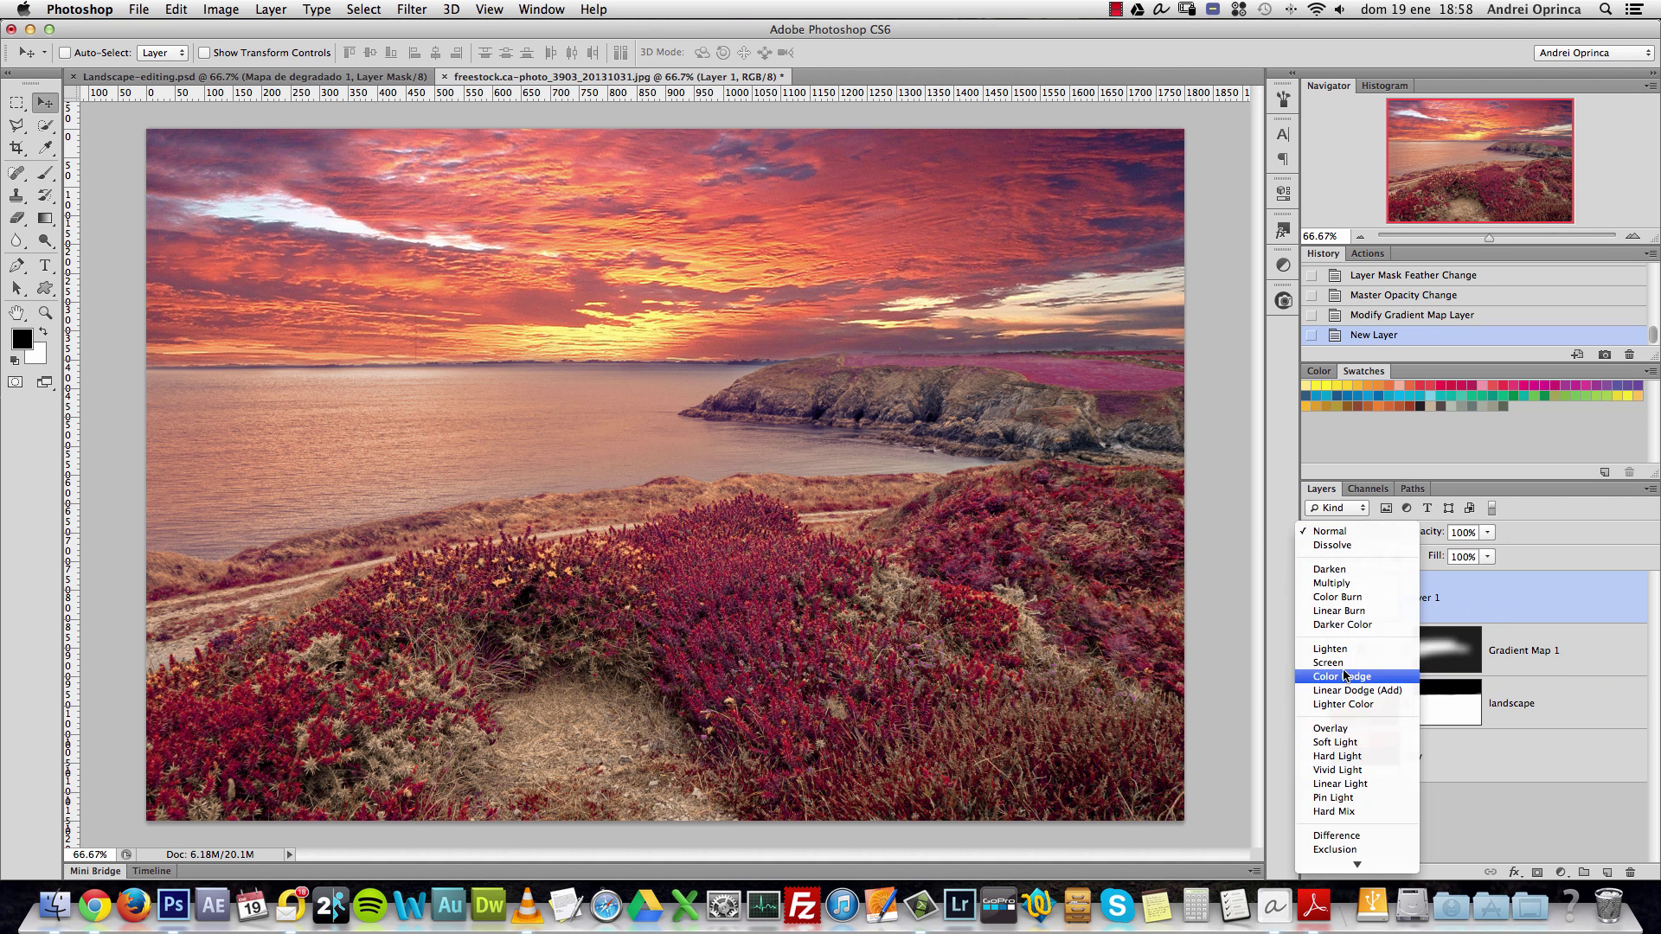
key("Return")
Prepare a large soft brush with 0% hardness and a size of 353 px.
key("b")
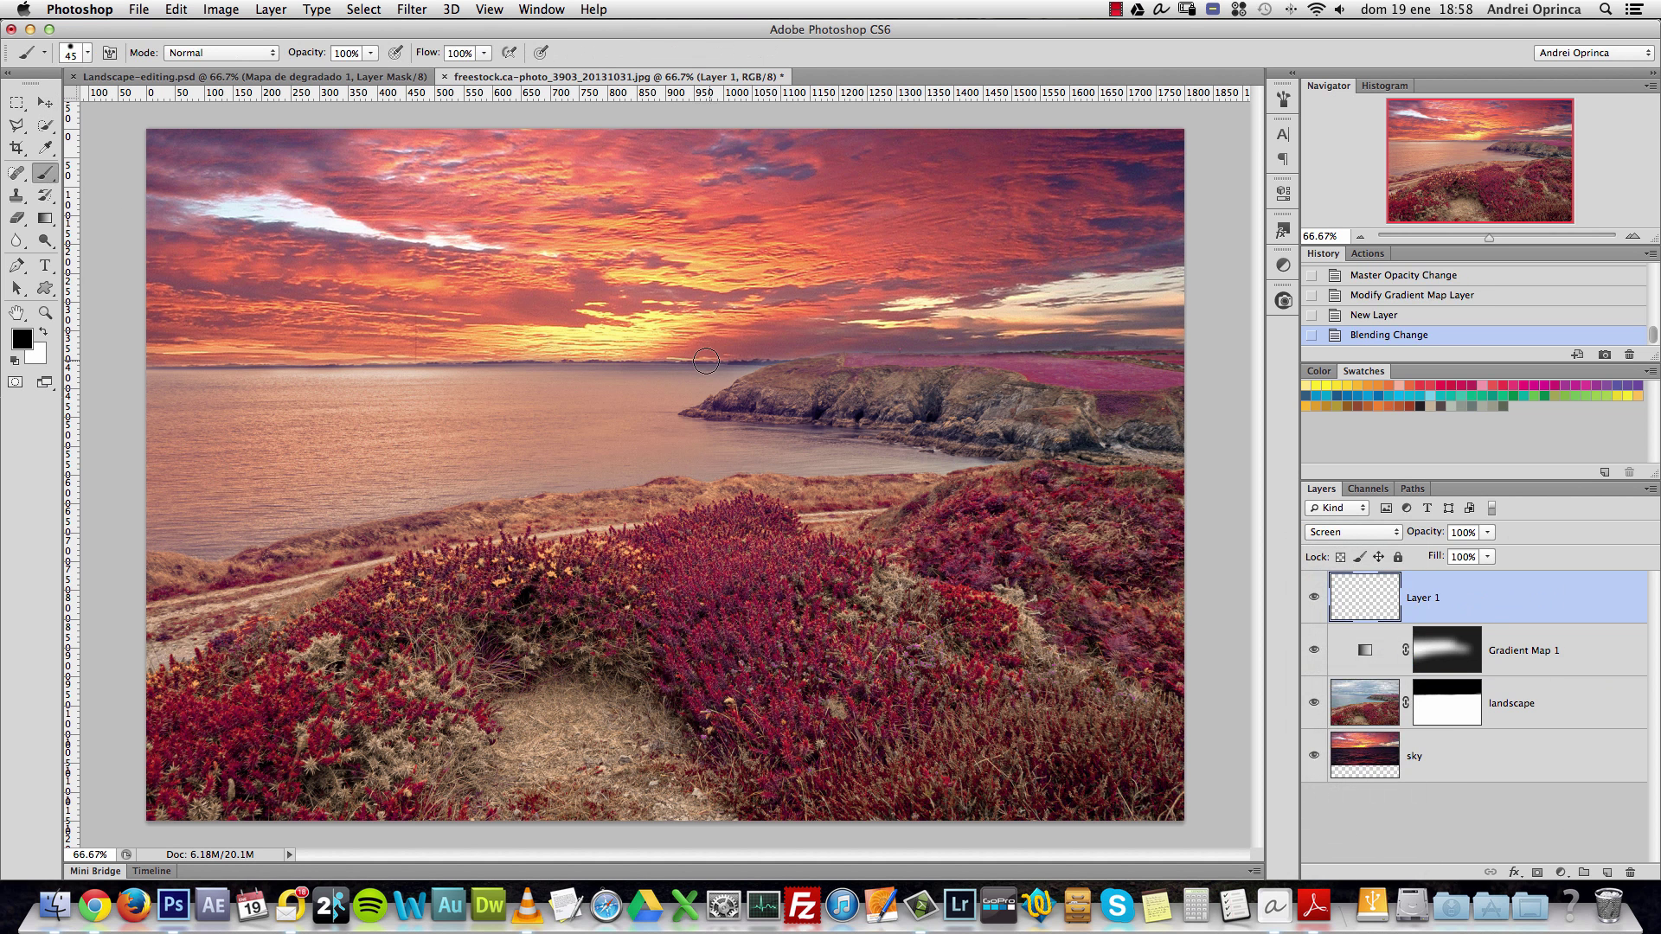
key("bracketright")
key("bracketright")
key("bracketright")
key("bracketright")
key("bracketright")
key("bracketright")
key("bracketright")
key("bracketright")
key("bracketright")
key("bracketright")
key("bracketright")
key("bracketright")
key("bracketright")
key("bracketright")
key("bracketright")
key("bracketright")
key("bracketright")
key("bracketright")
key("bracketright")
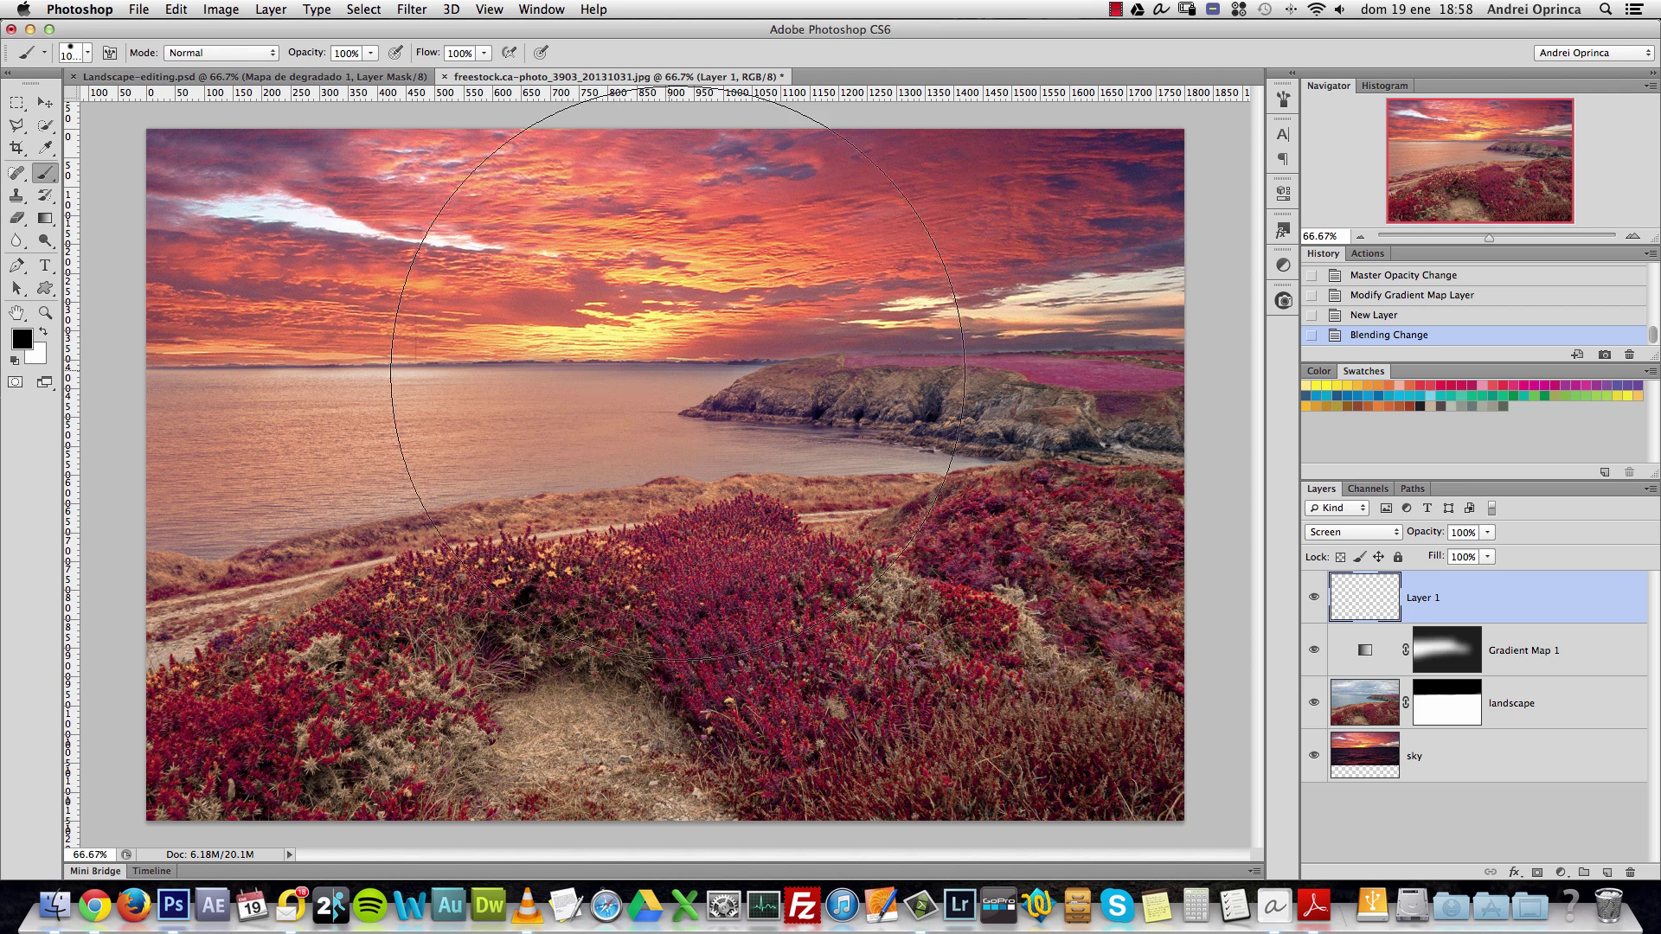
right_click(614, 354)
left_click_drag(735, 435, 667, 435)
left_click_drag(818, 394, 803, 393)
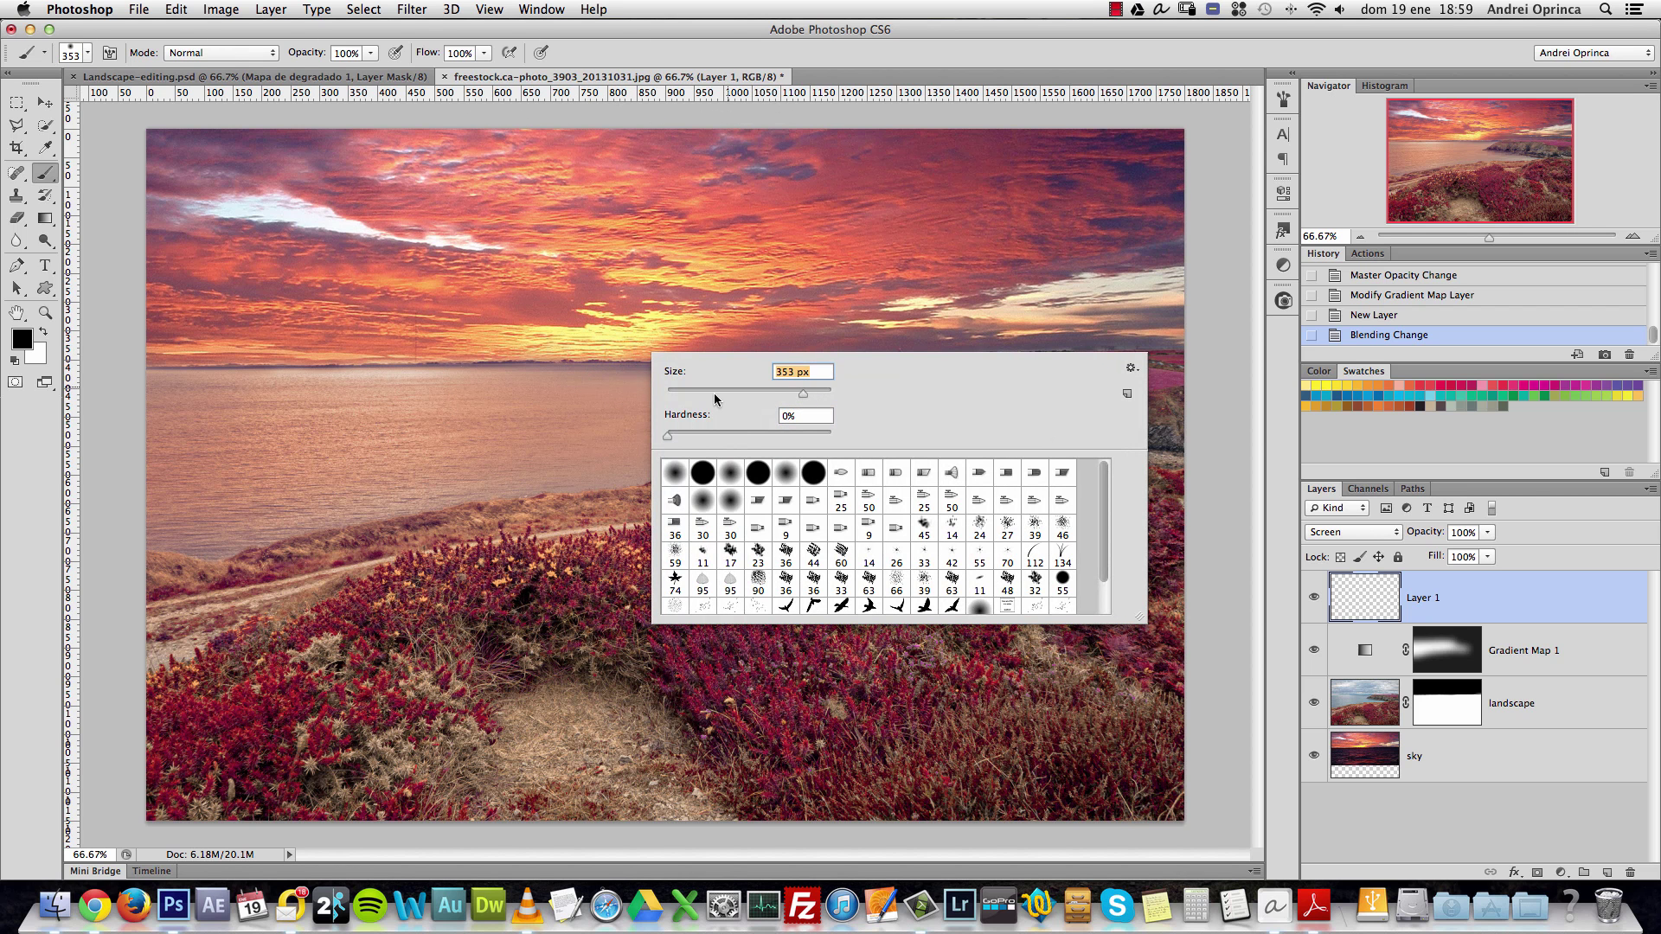
Choose a bright saturated orange with hue 34° and paint one 900 px glow on the horizon beside the headland.
left_click(26, 340)
left_click(1269, 396)
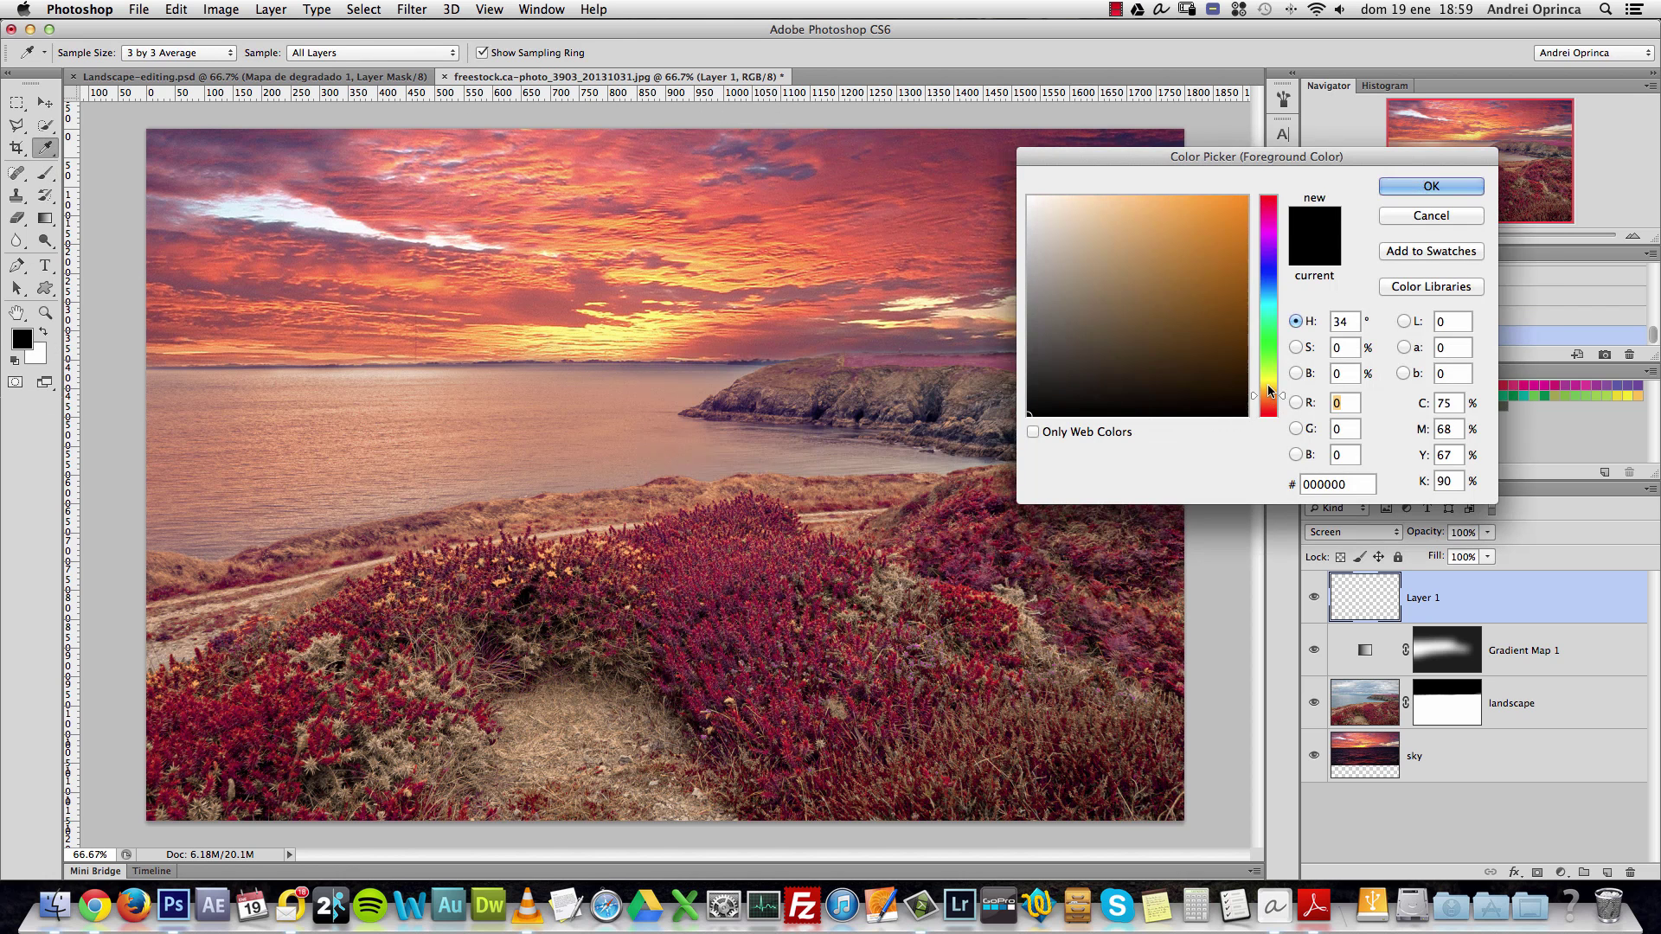
left_click(1256, 204)
left_click(1431, 186)
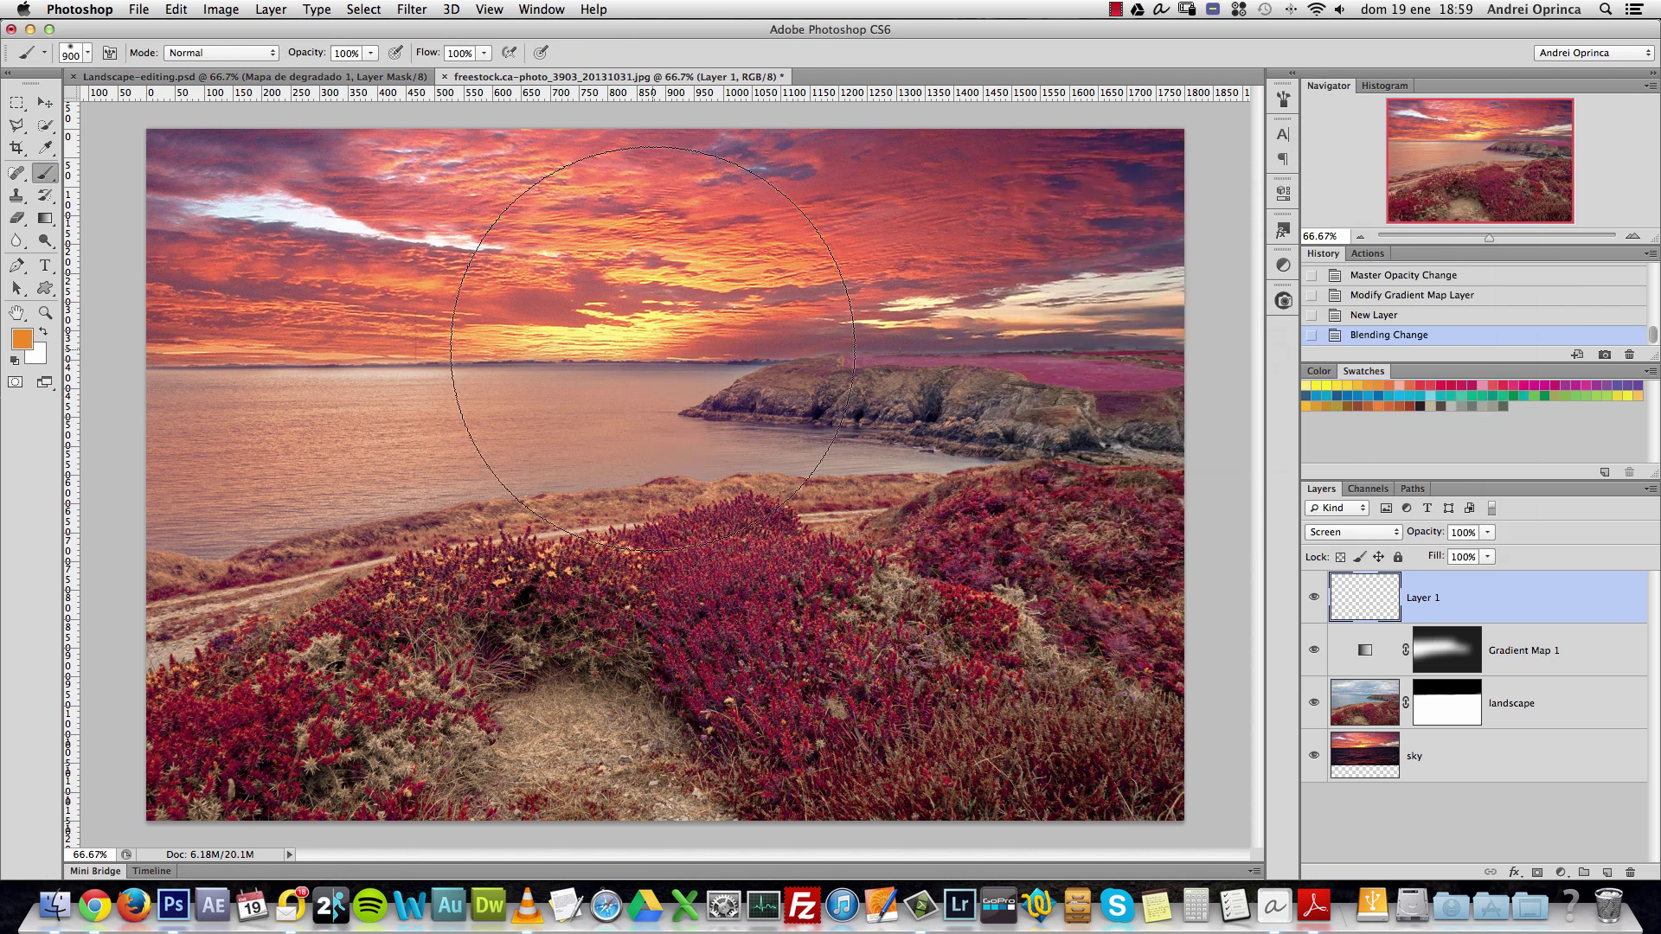
left_click(655, 389)
Pick a lighter orange, reduce the brush to 300 px and paint a smaller glow inside the first one.
key("bracketleft")
key("bracketleft")
key("bracketleft")
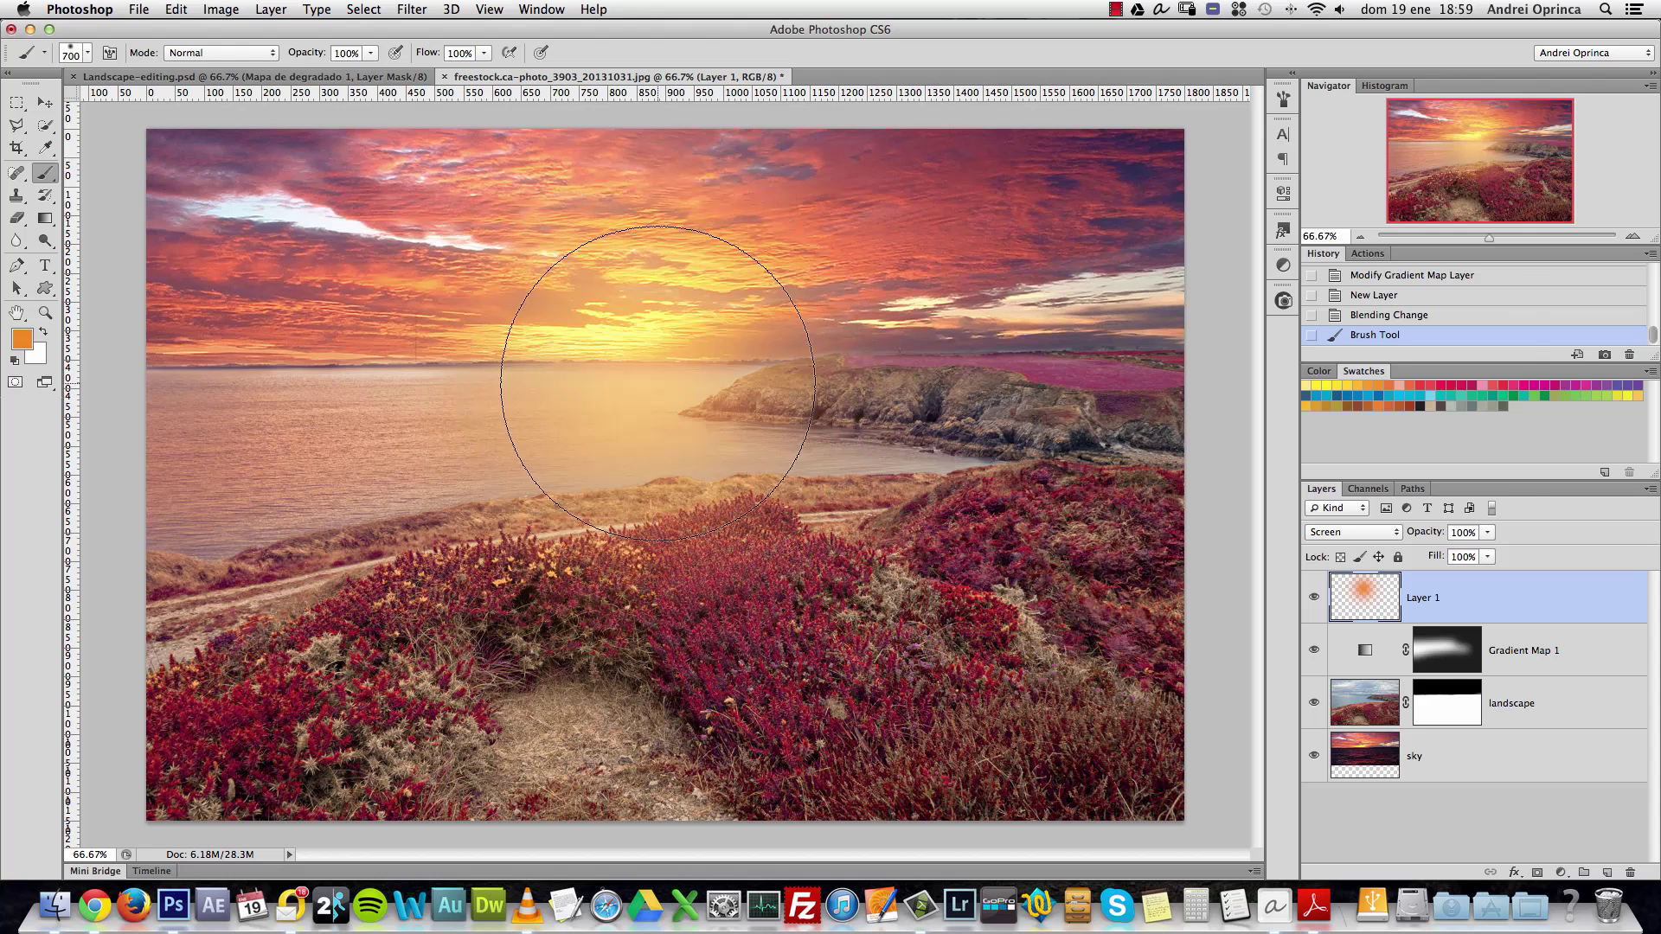
left_click(22, 338)
left_click(1179, 212)
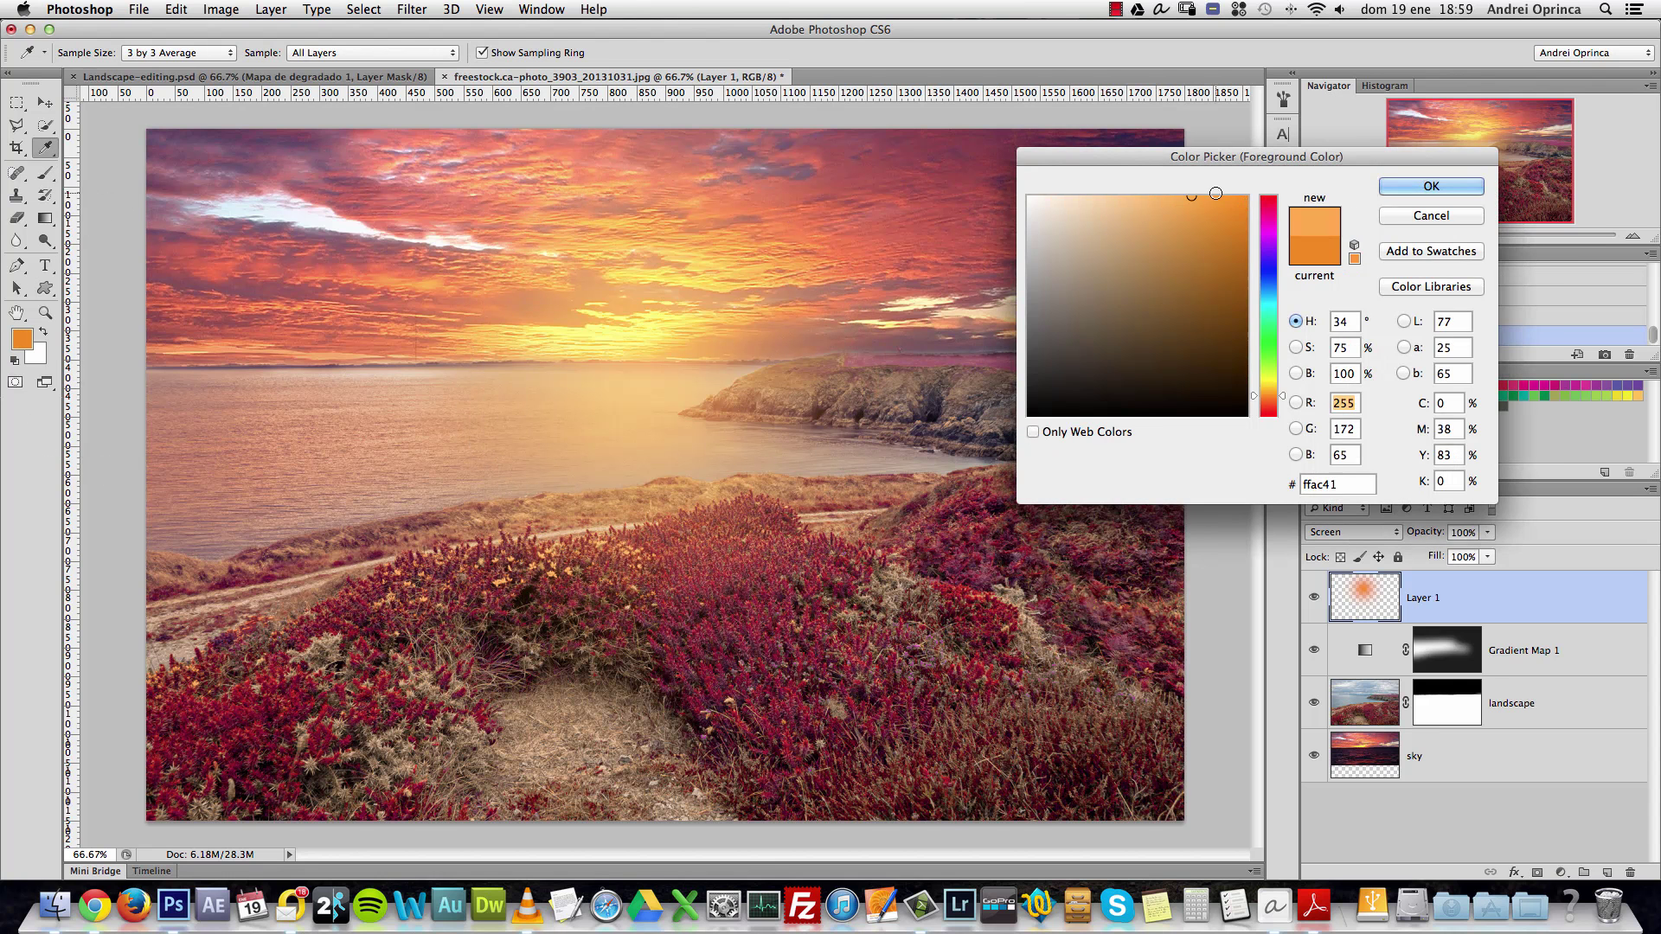
left_click(1431, 189)
key("bracketleft")
key("bracketleft")
key("bracketleft")
key("bracketleft")
key("bracketright")
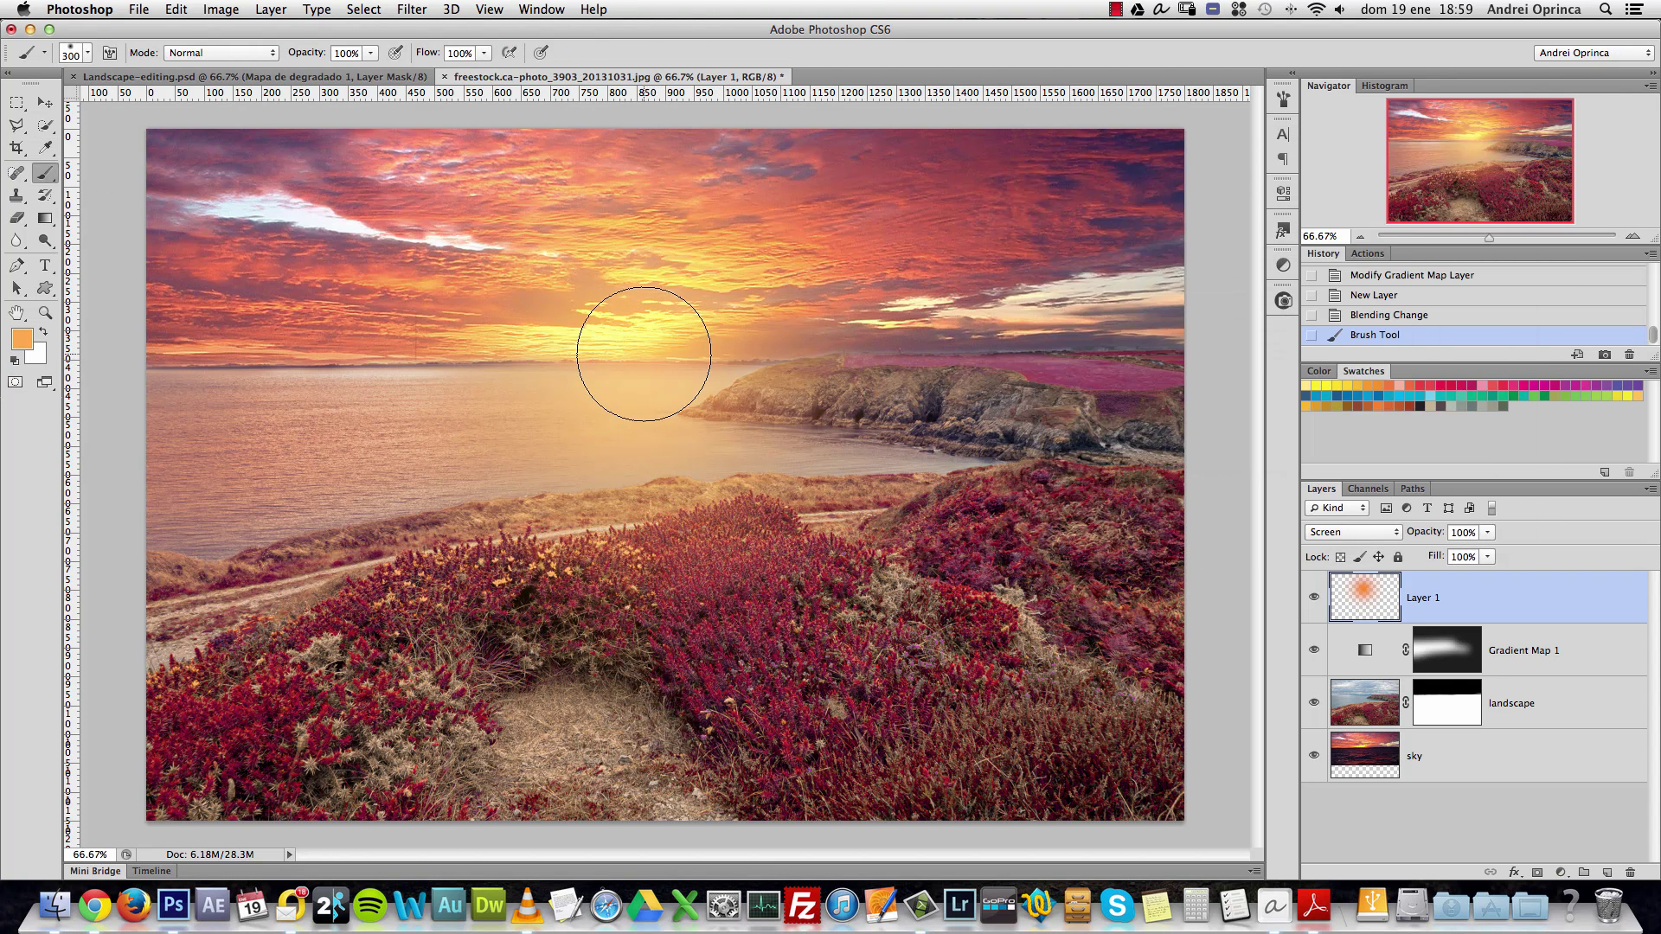
left_click(651, 352)
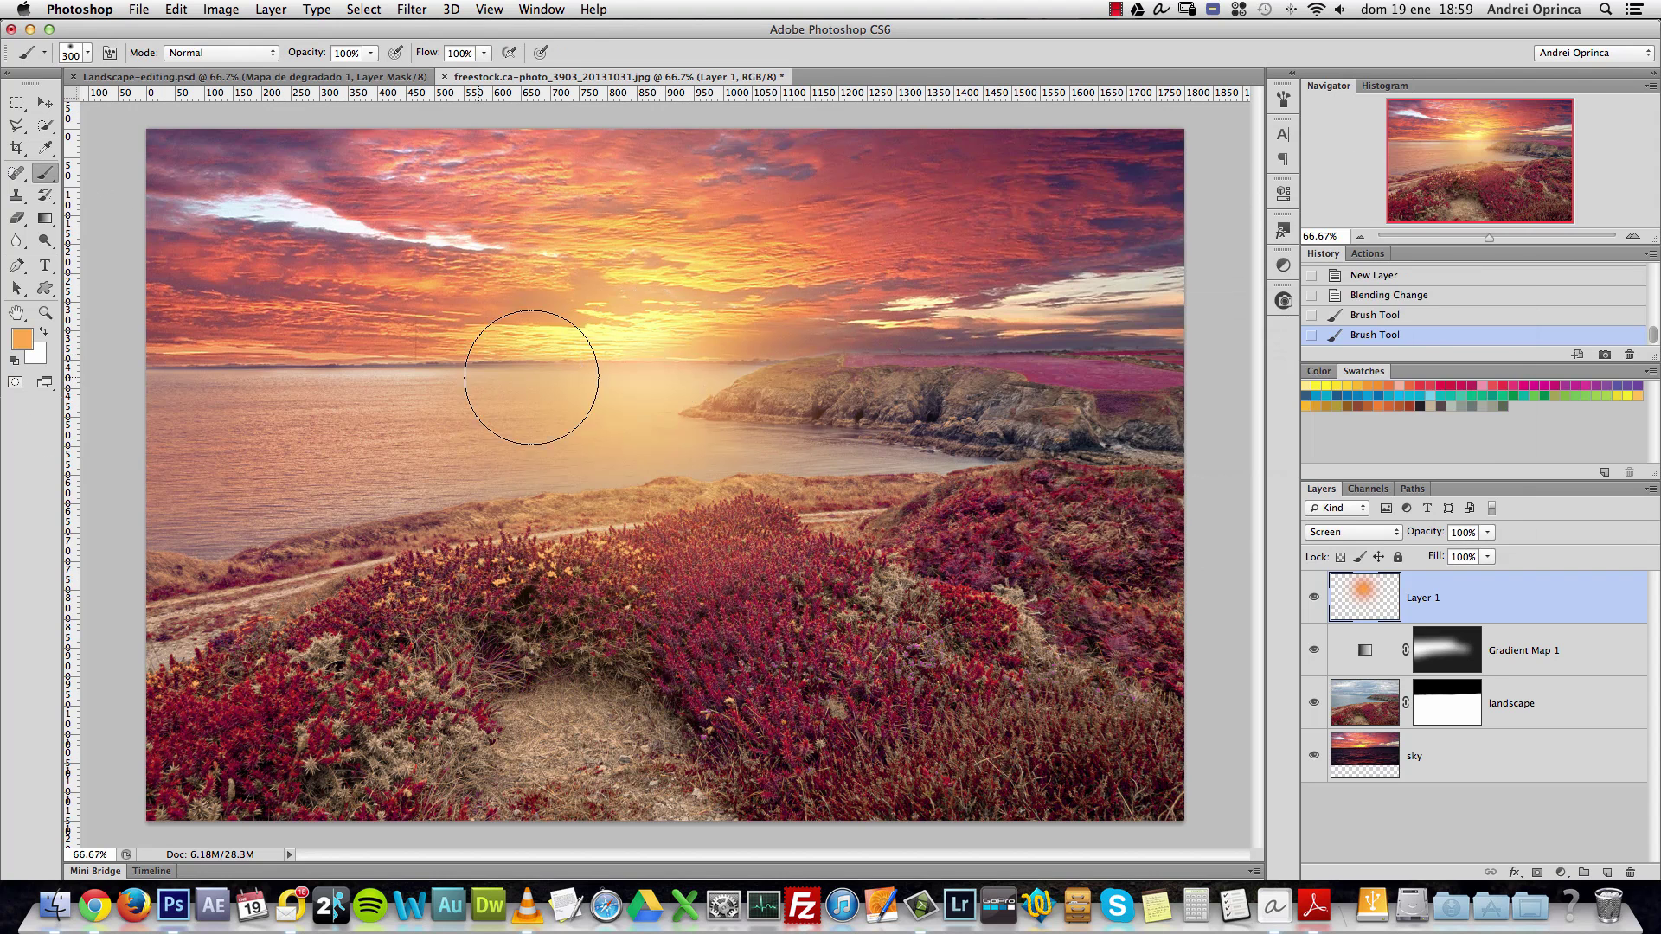
Pick a pale peach colour and paint the sun's bright core in the middle of the glow with a 150 px brush.
left_click(22, 338)
left_click_drag(1140, 216, 1114, 192)
left_click(1431, 186)
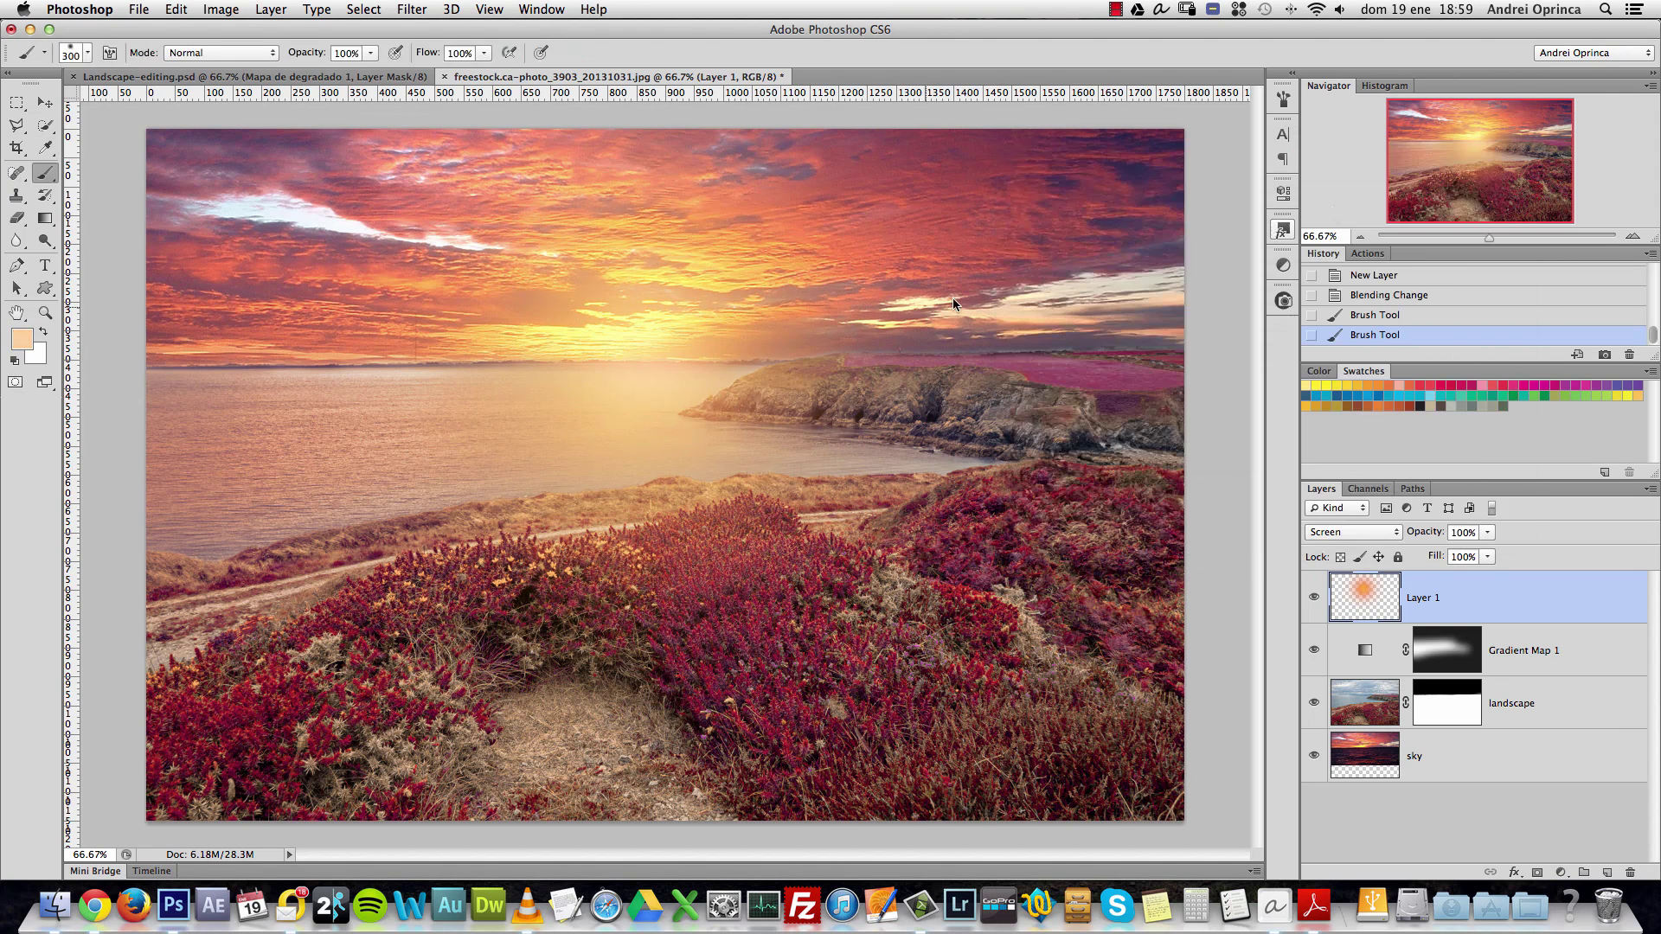
left_click_drag(660, 340, 638, 352)
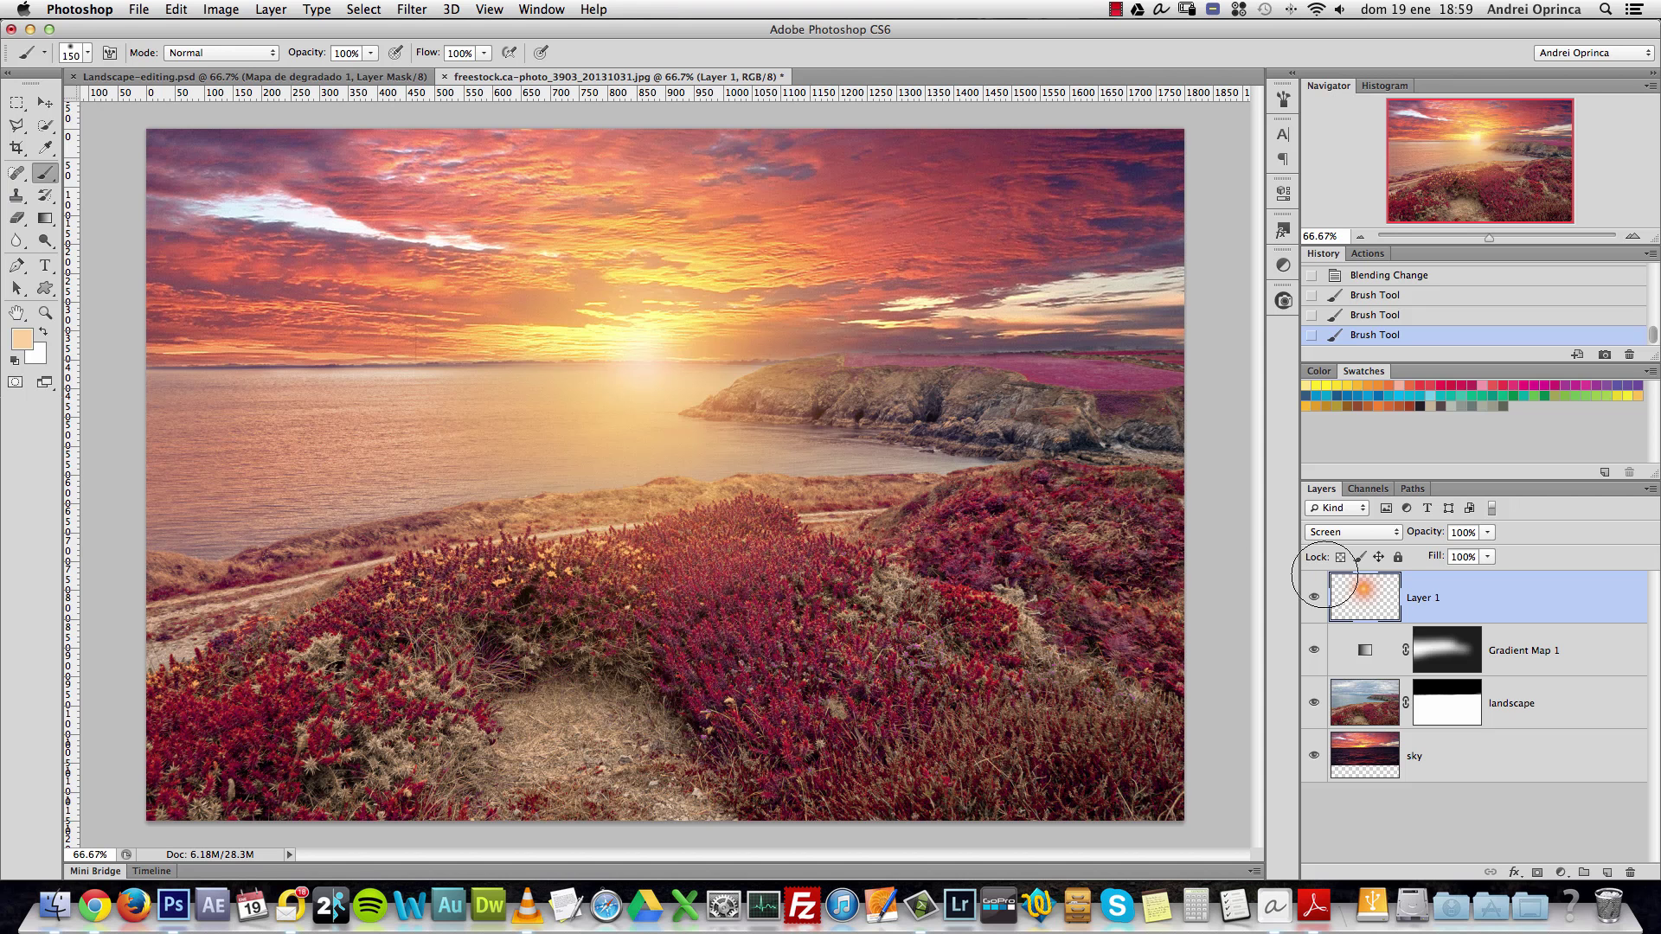
Delete the layer with the painted sun glow.
left_click_drag(1330, 596, 1630, 872)
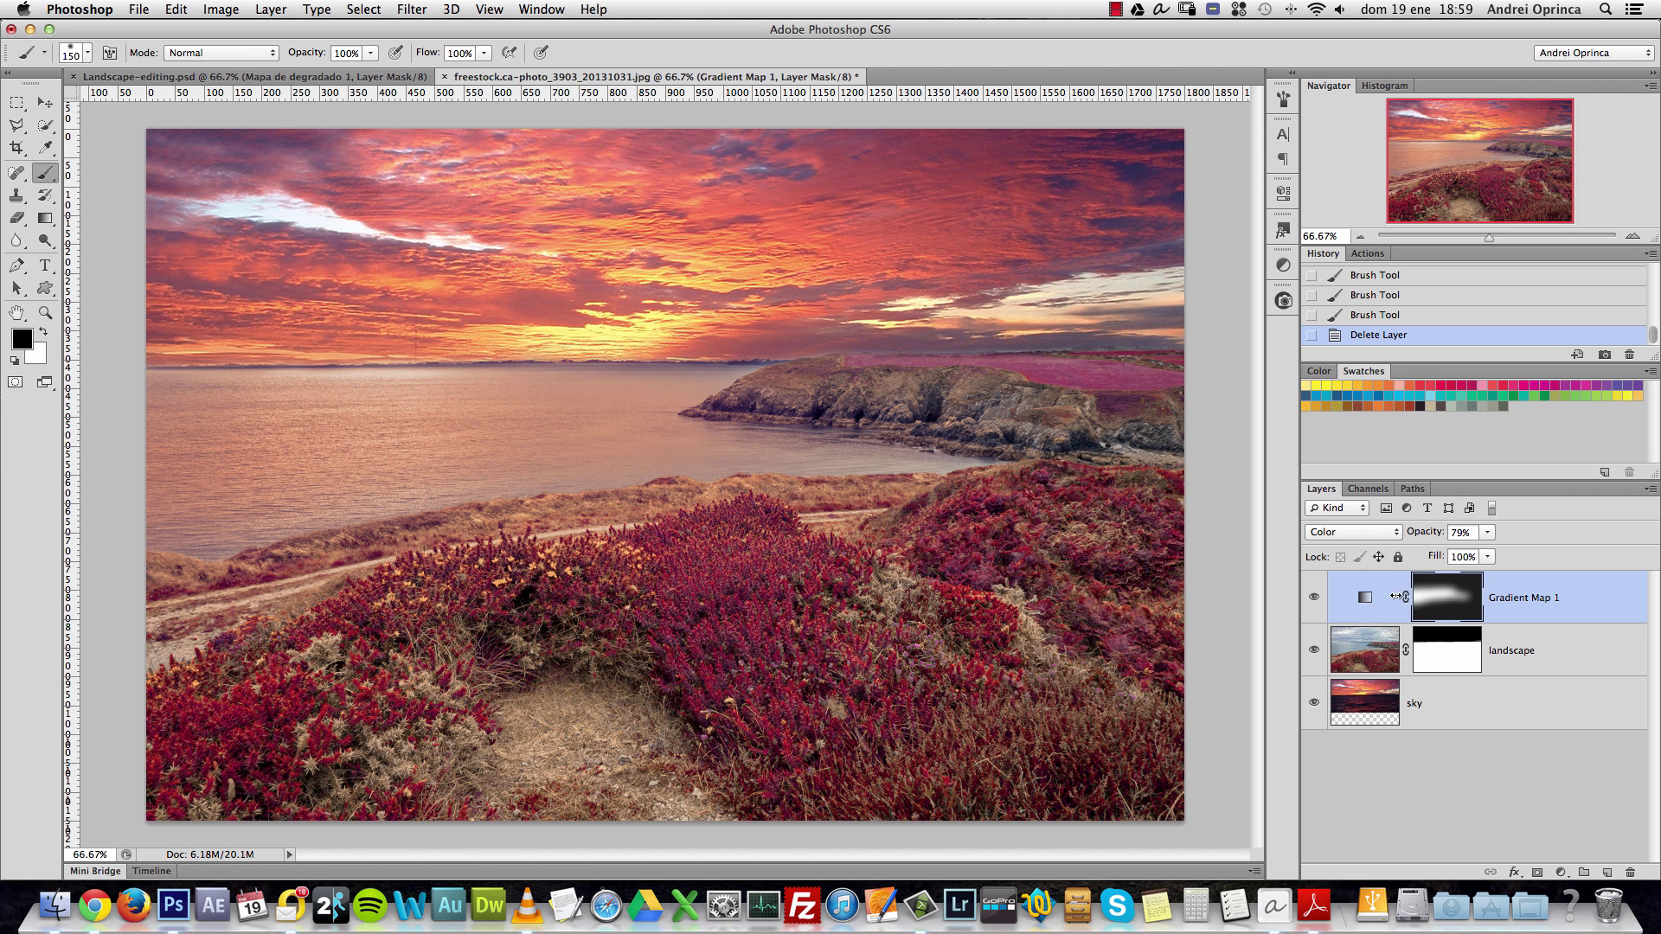
left_click(46, 223)
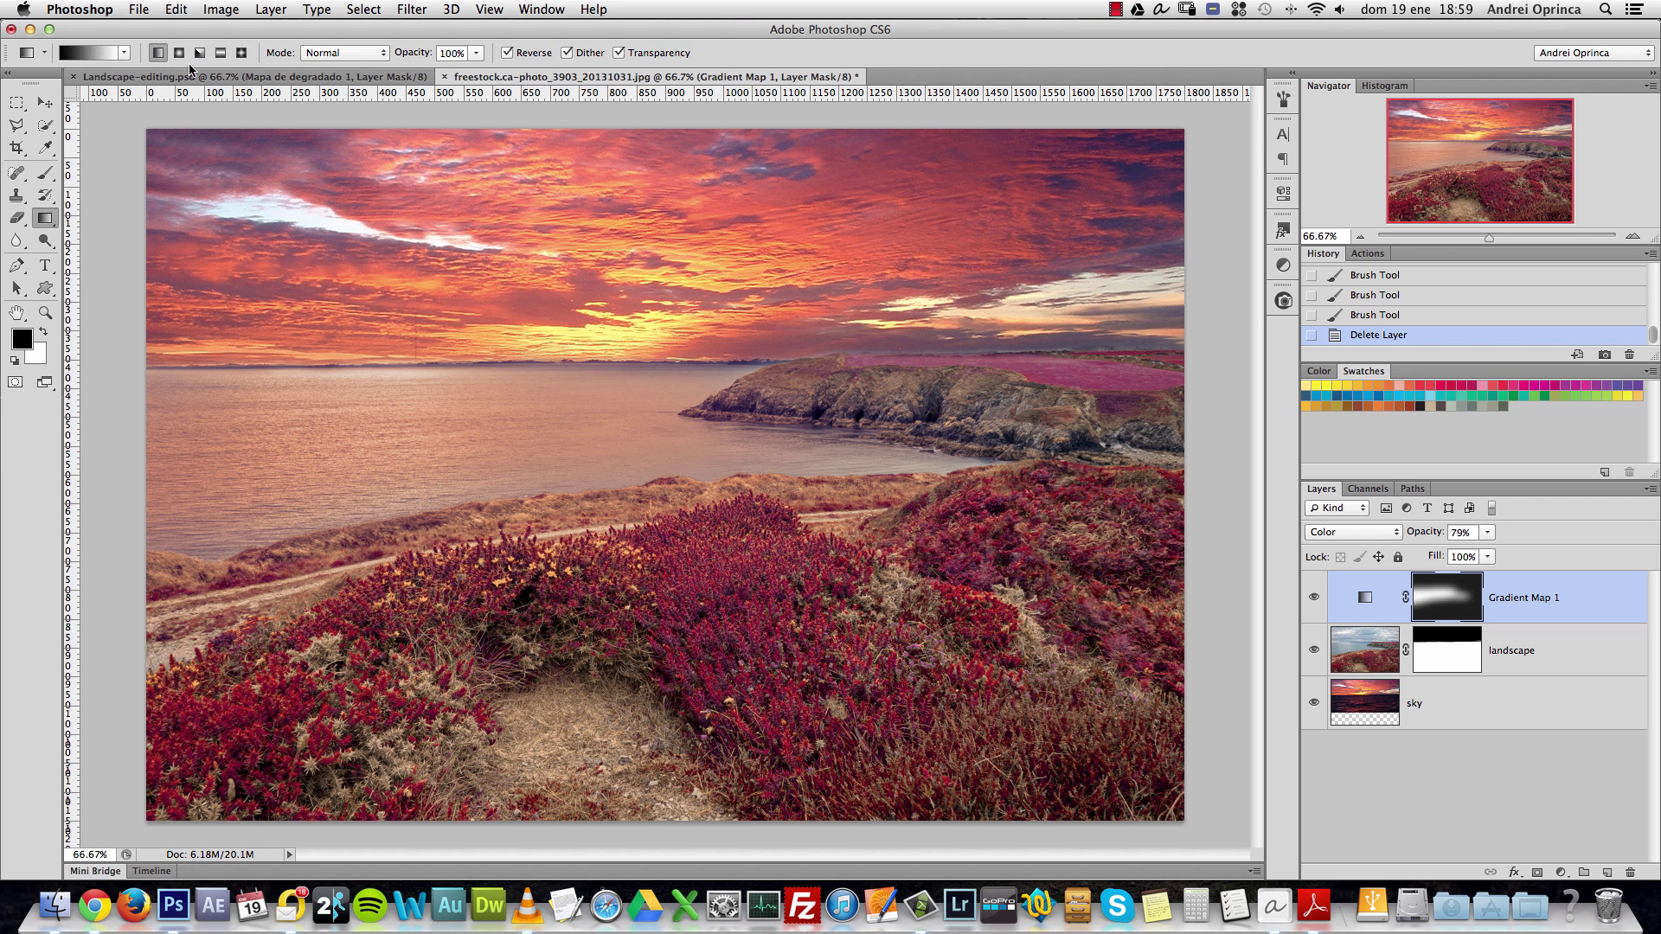
left_click(72, 55)
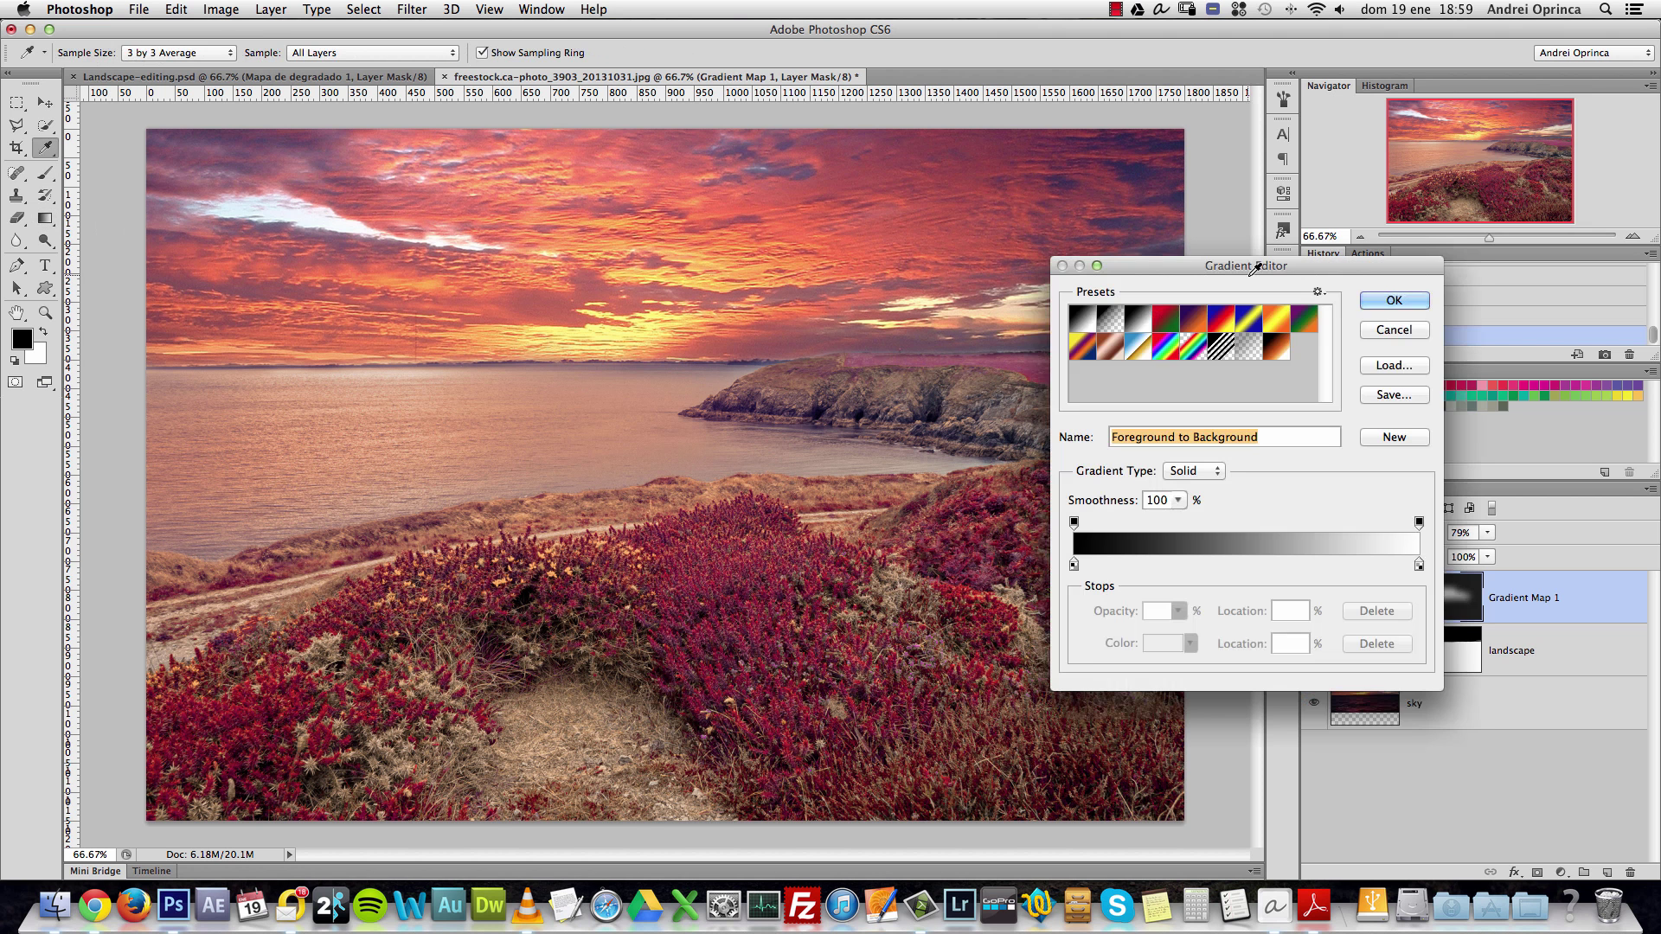
left_click_drag(1246, 261, 1121, 137)
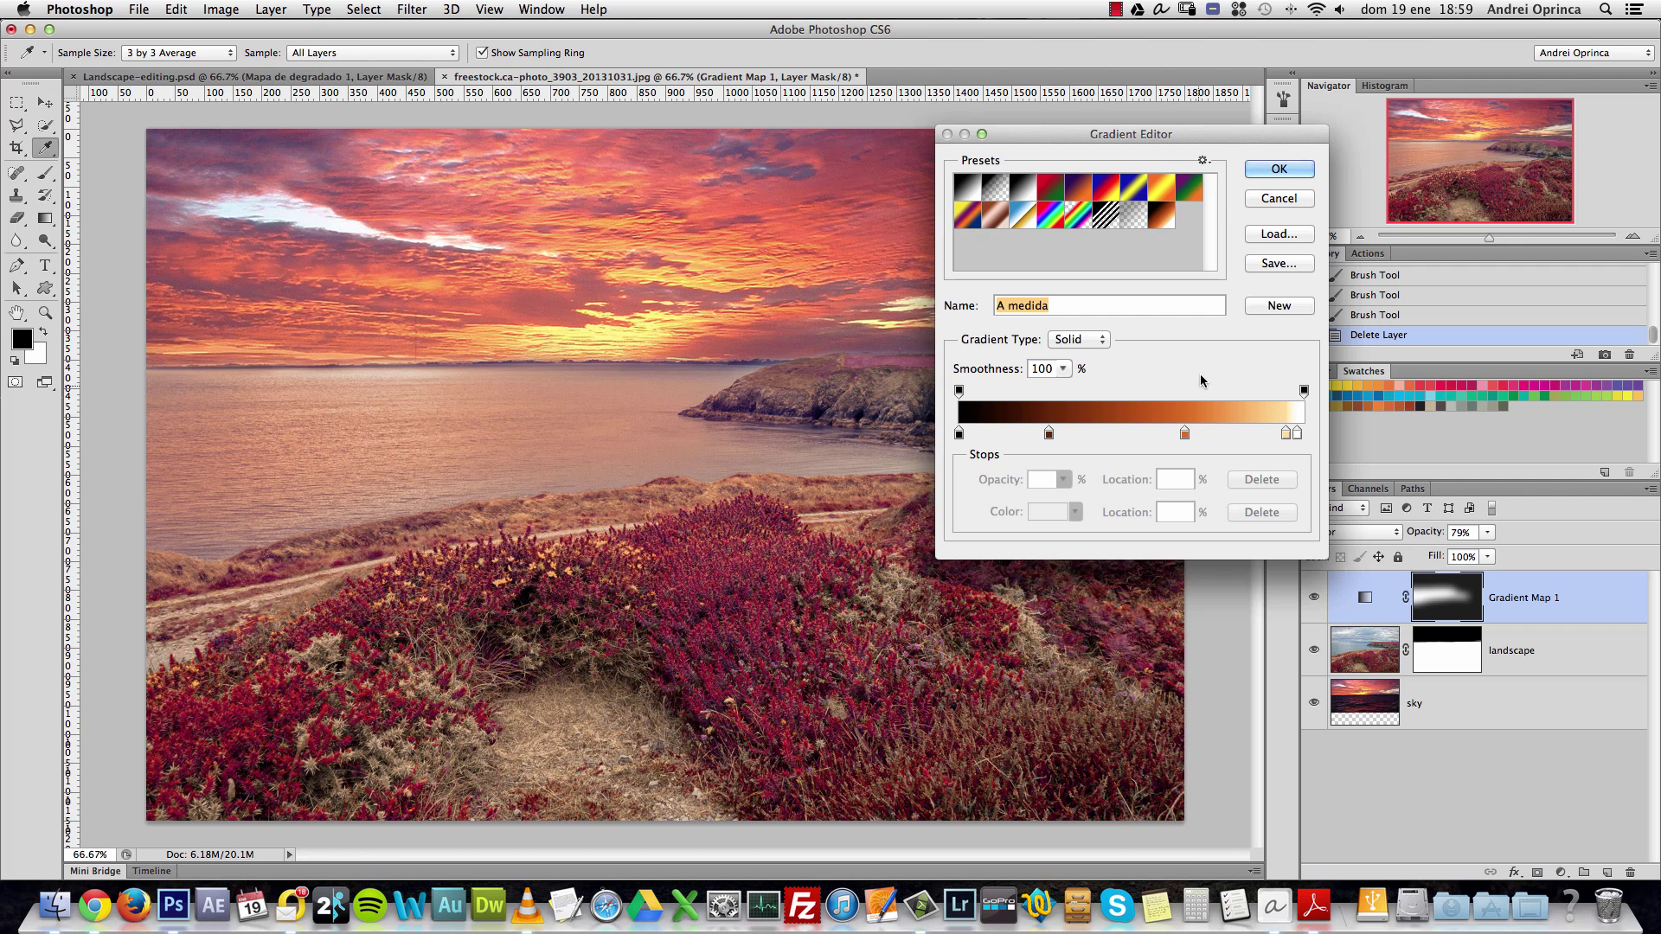
left_click(1280, 197)
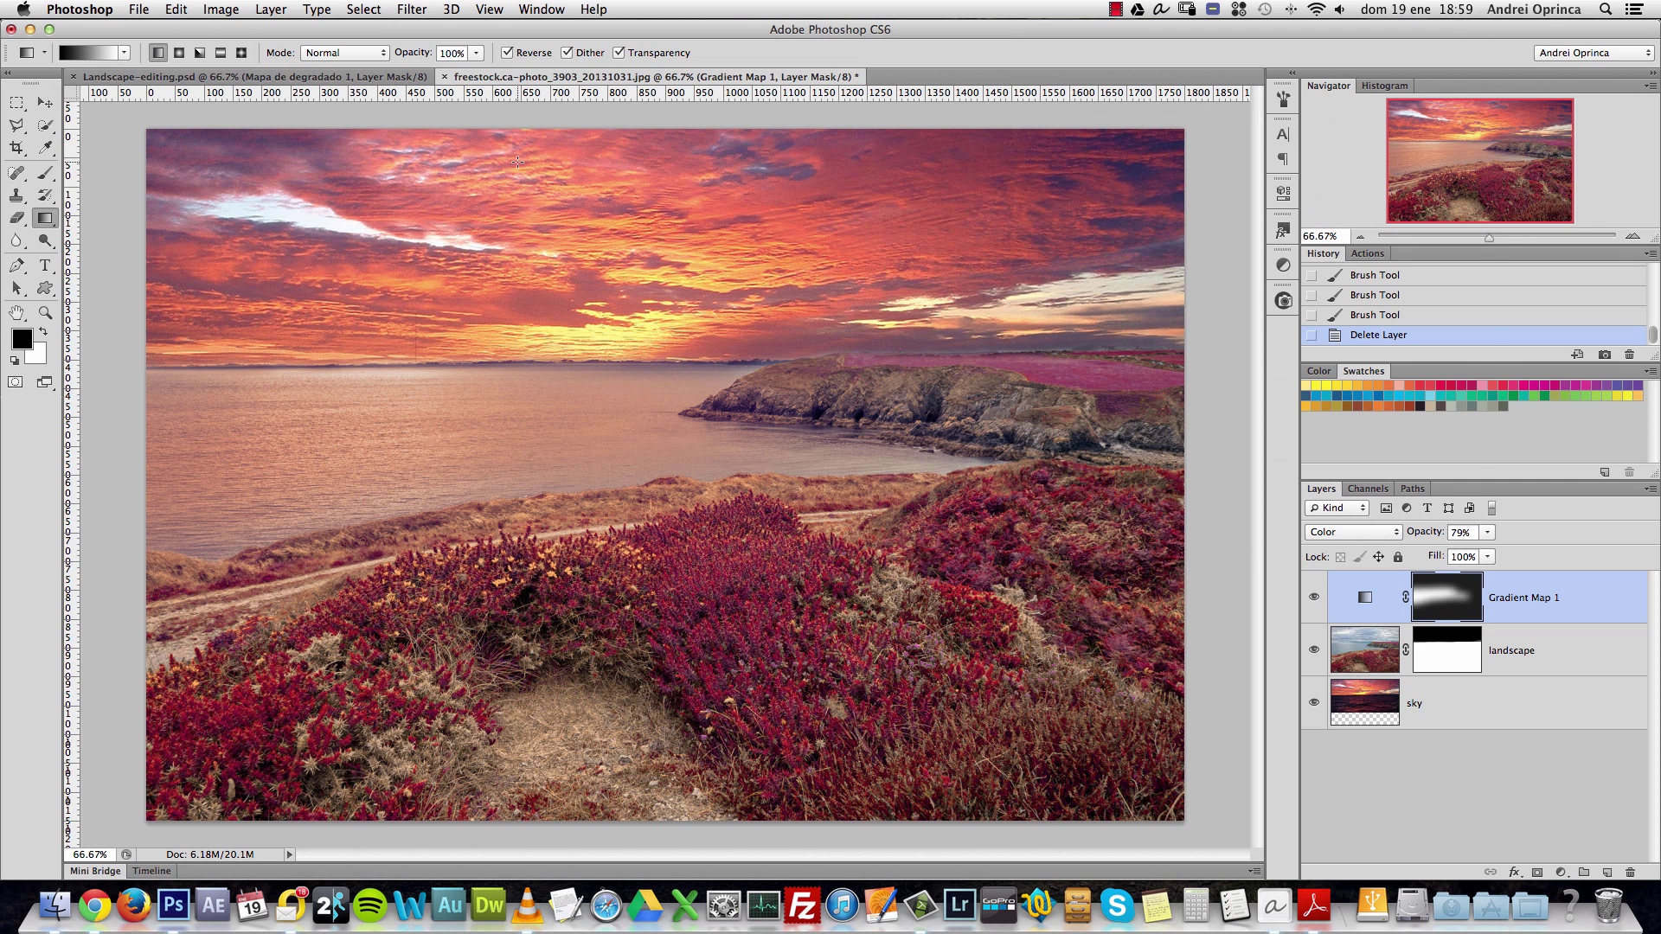
Open lens-flare-10.jpg, reset the colours to black and white, and add an empty layer above the background.
key("super+o")
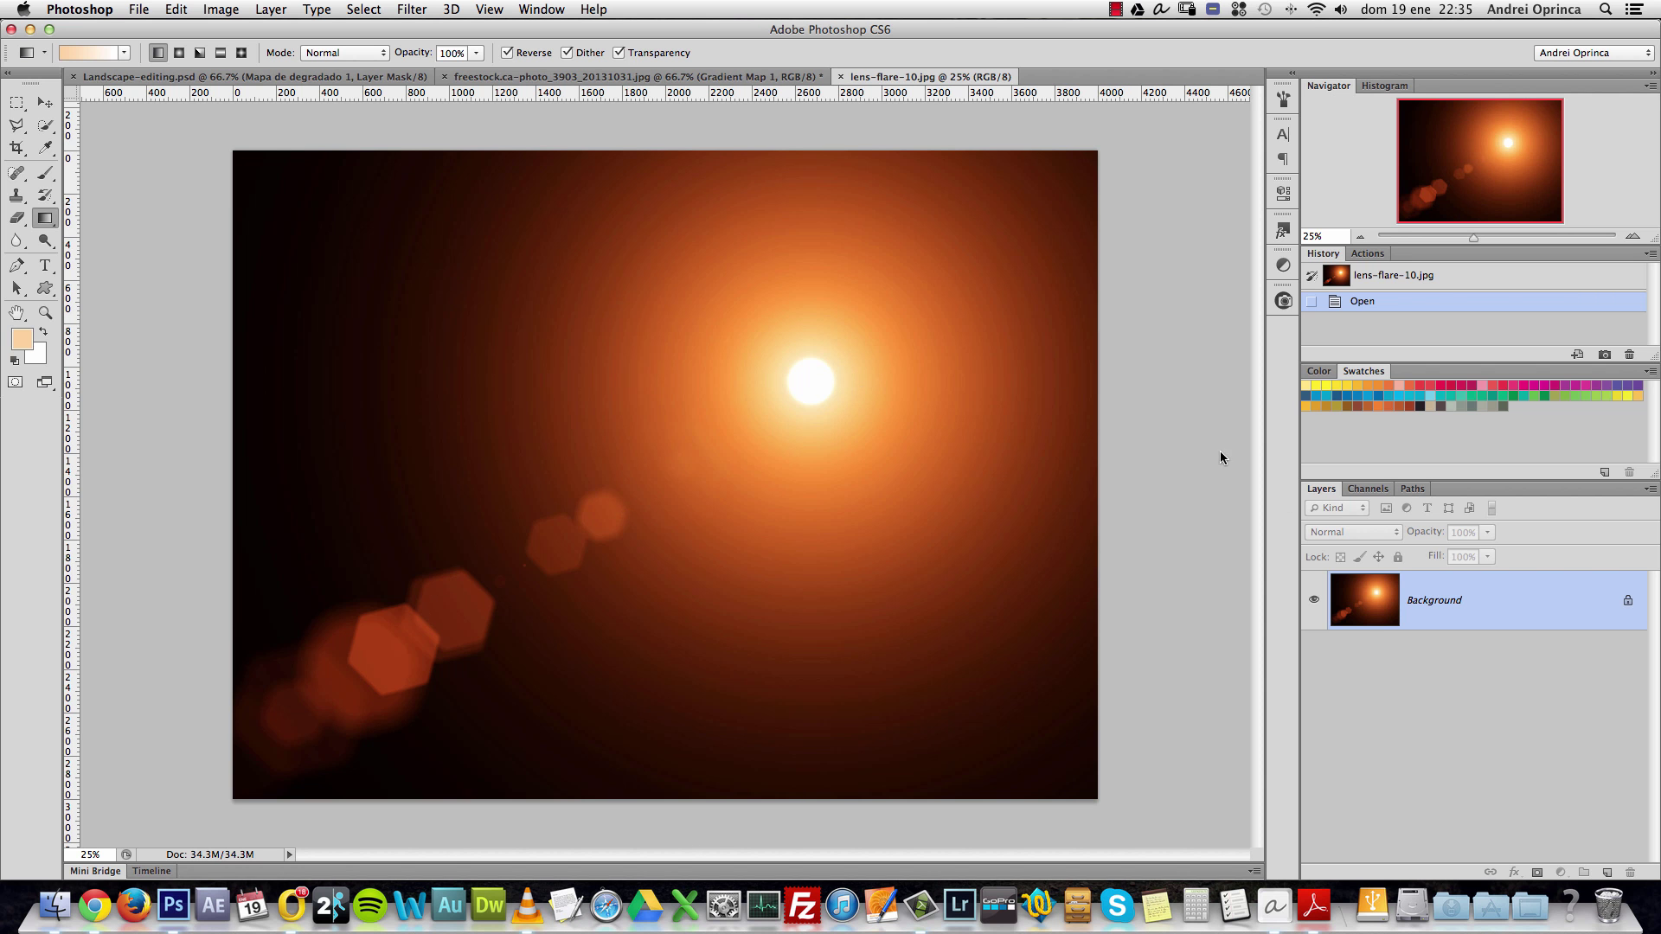
key("d")
left_click(1606, 872)
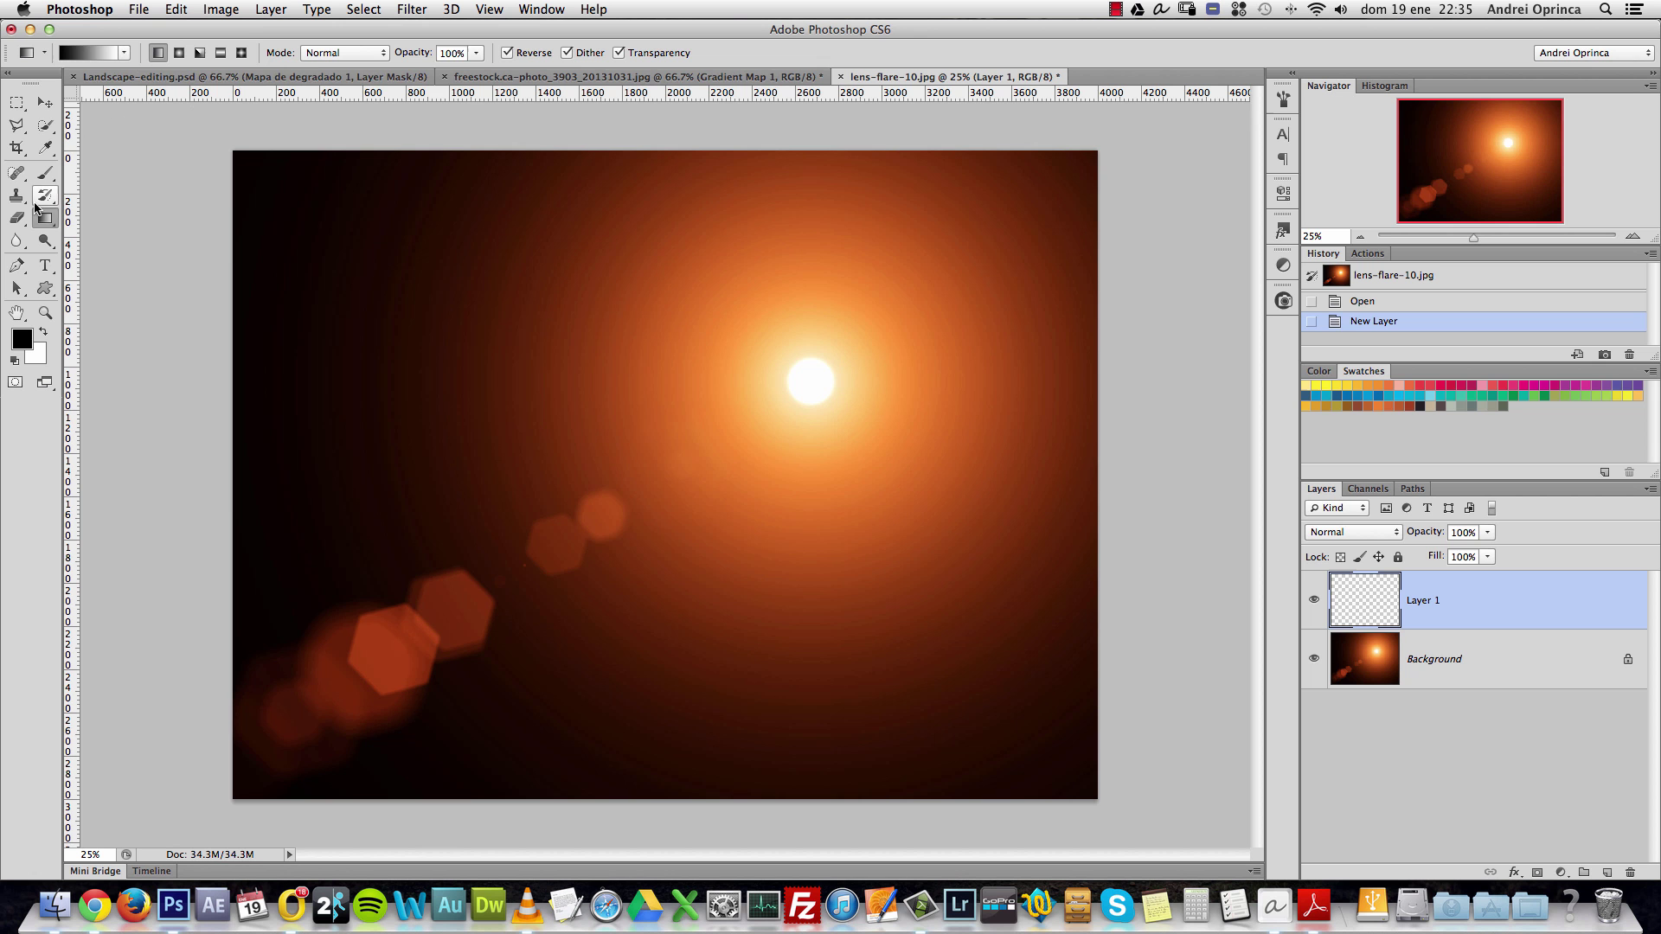
Open the foreground-to-background gradient for editing and select its black colour stop at 0%.
left_click(90, 55)
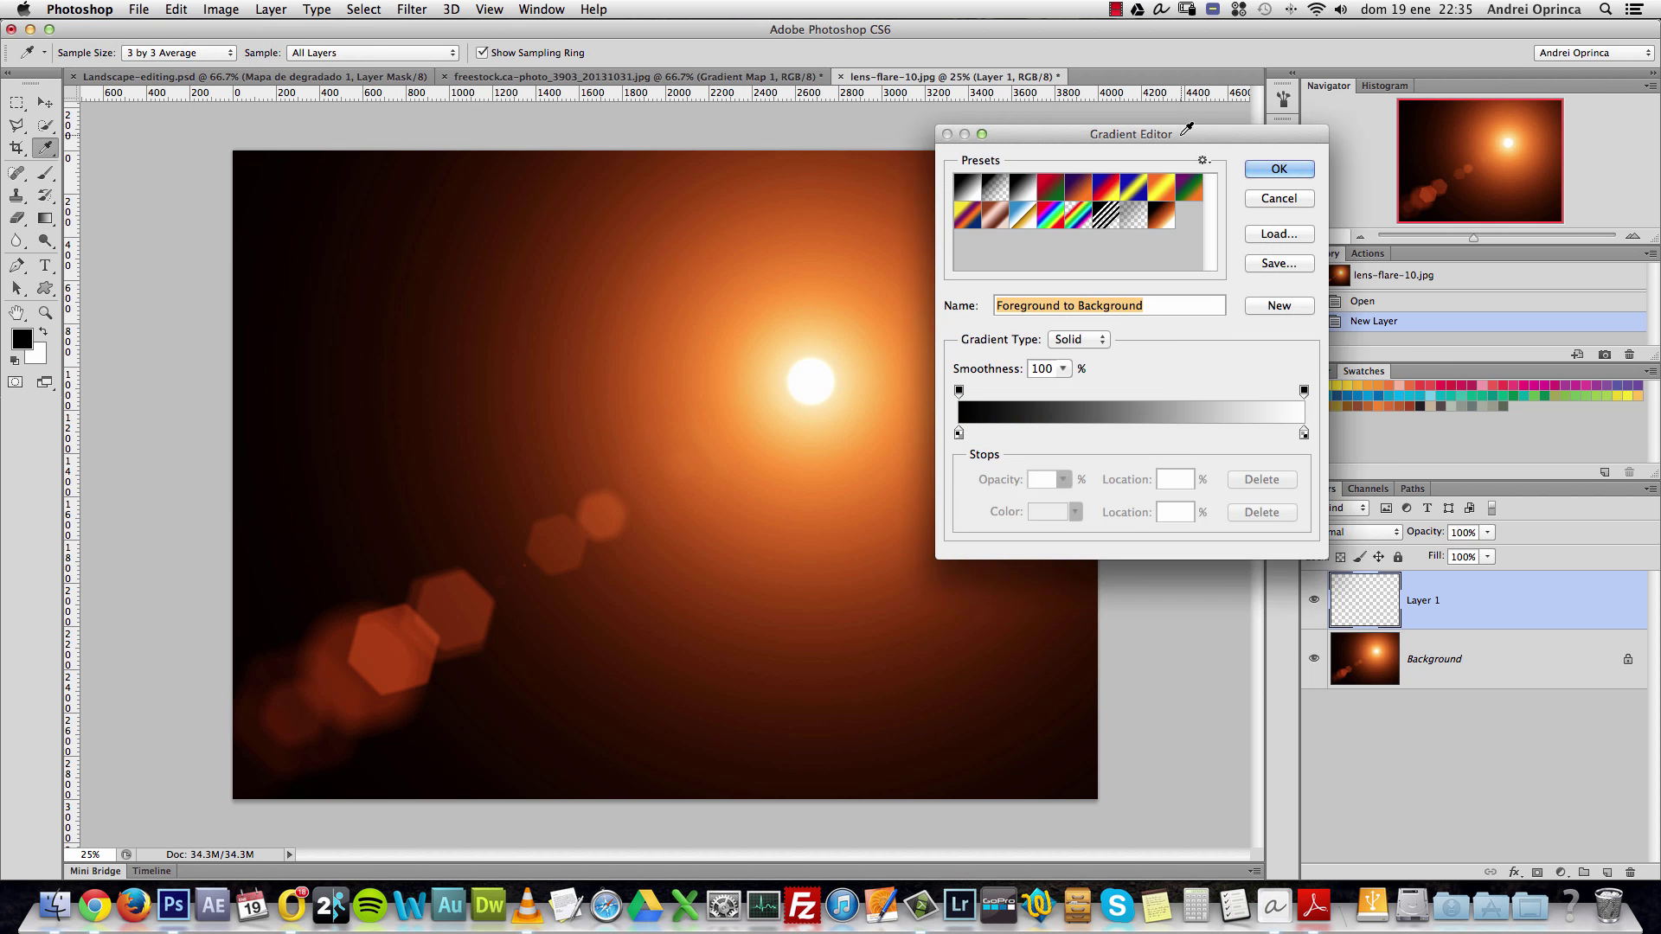
left_click_drag(1125, 134, 1289, 156)
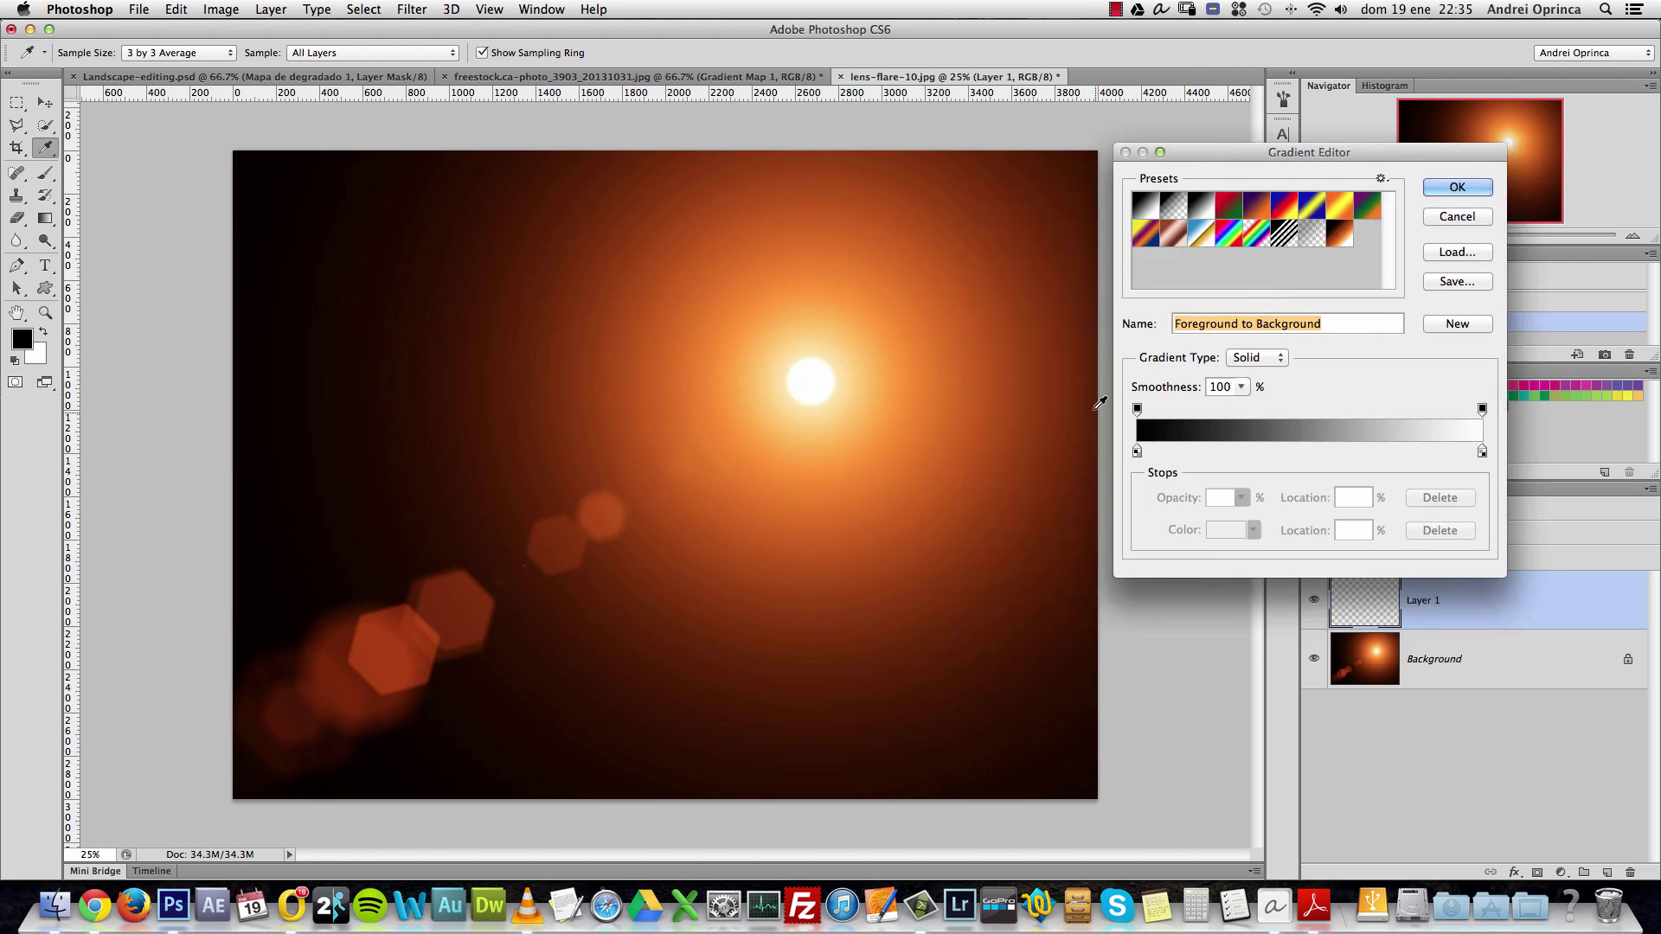
left_click(1138, 452)
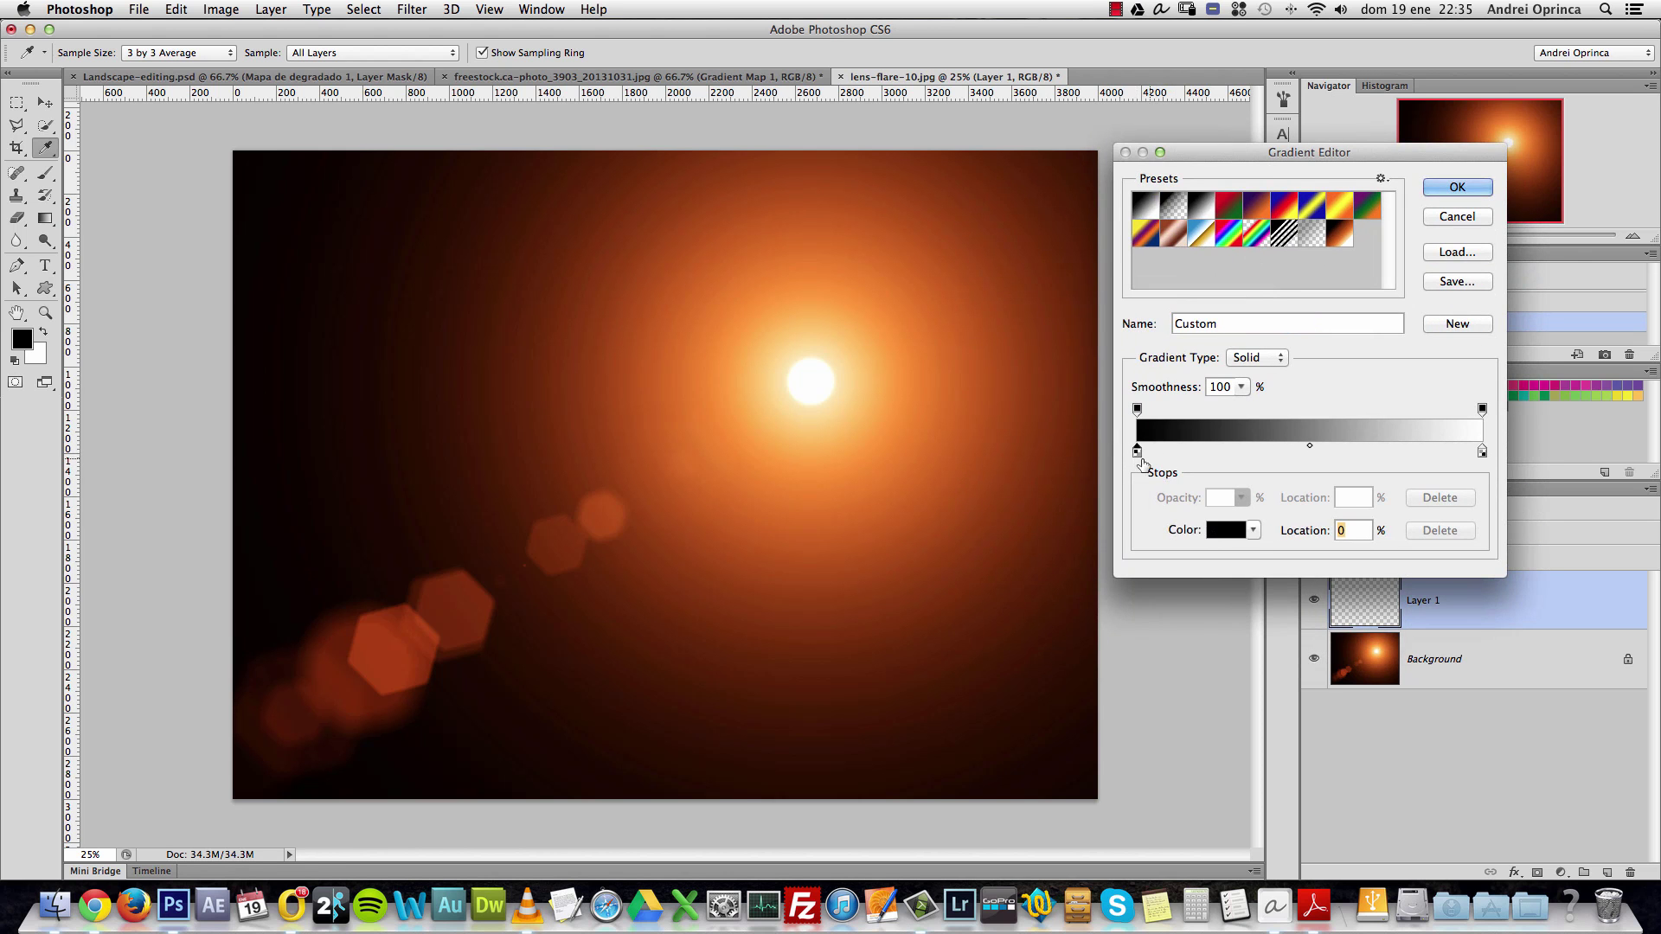
left_click(1229, 531)
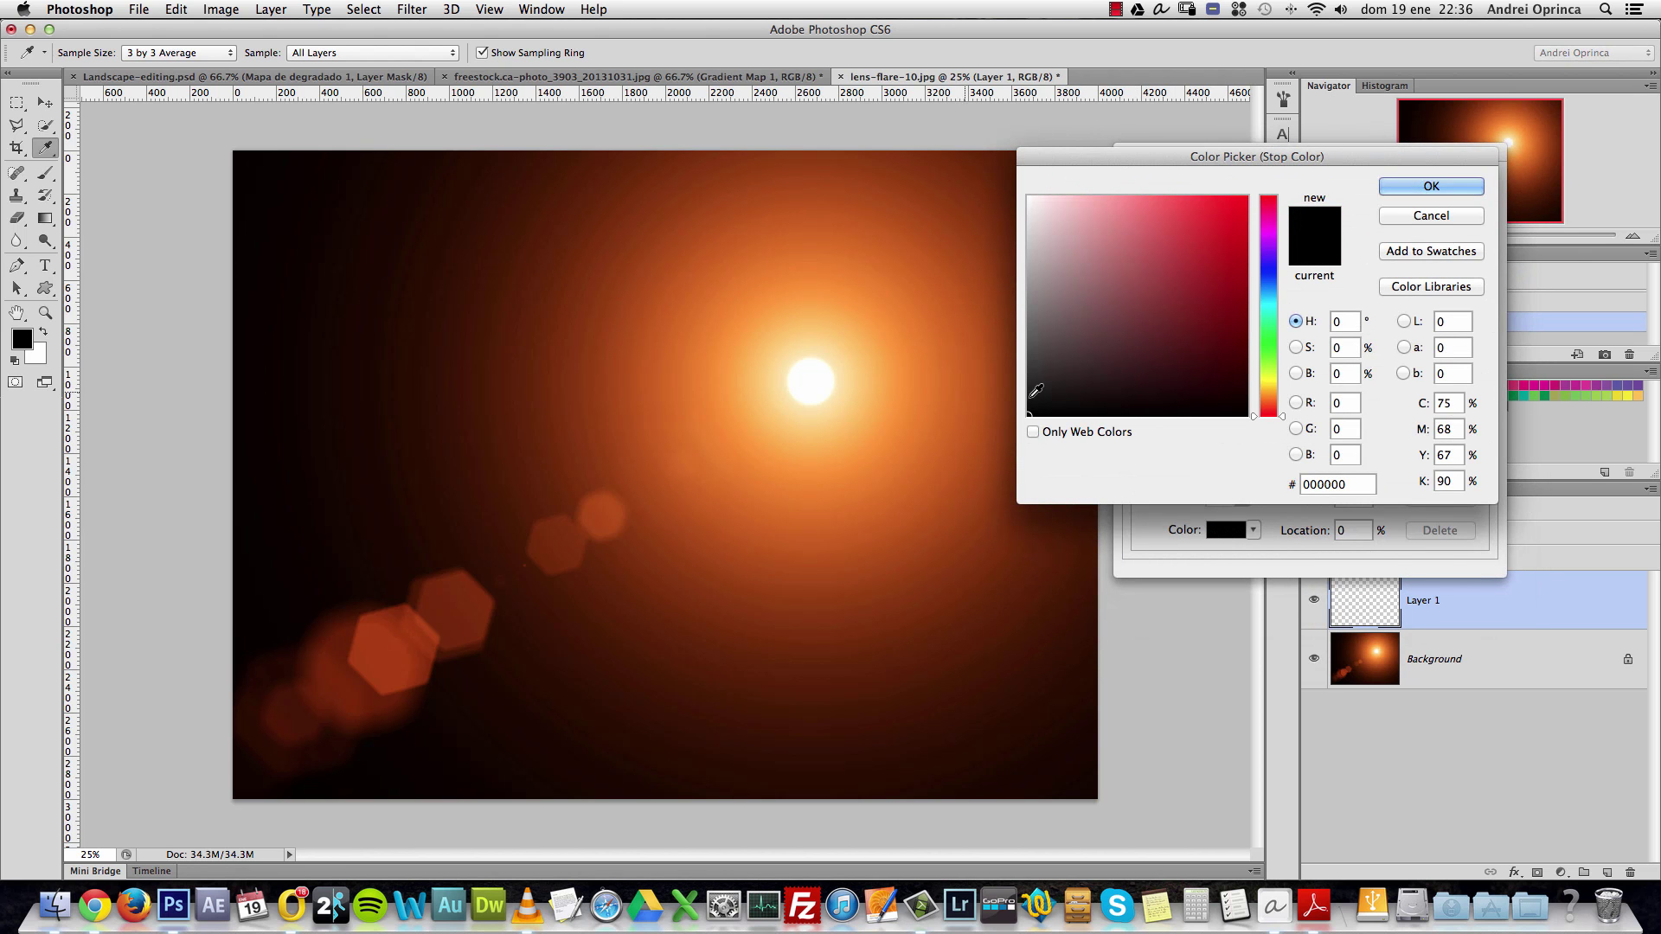
left_click_drag(1416, 165, 1418, 165)
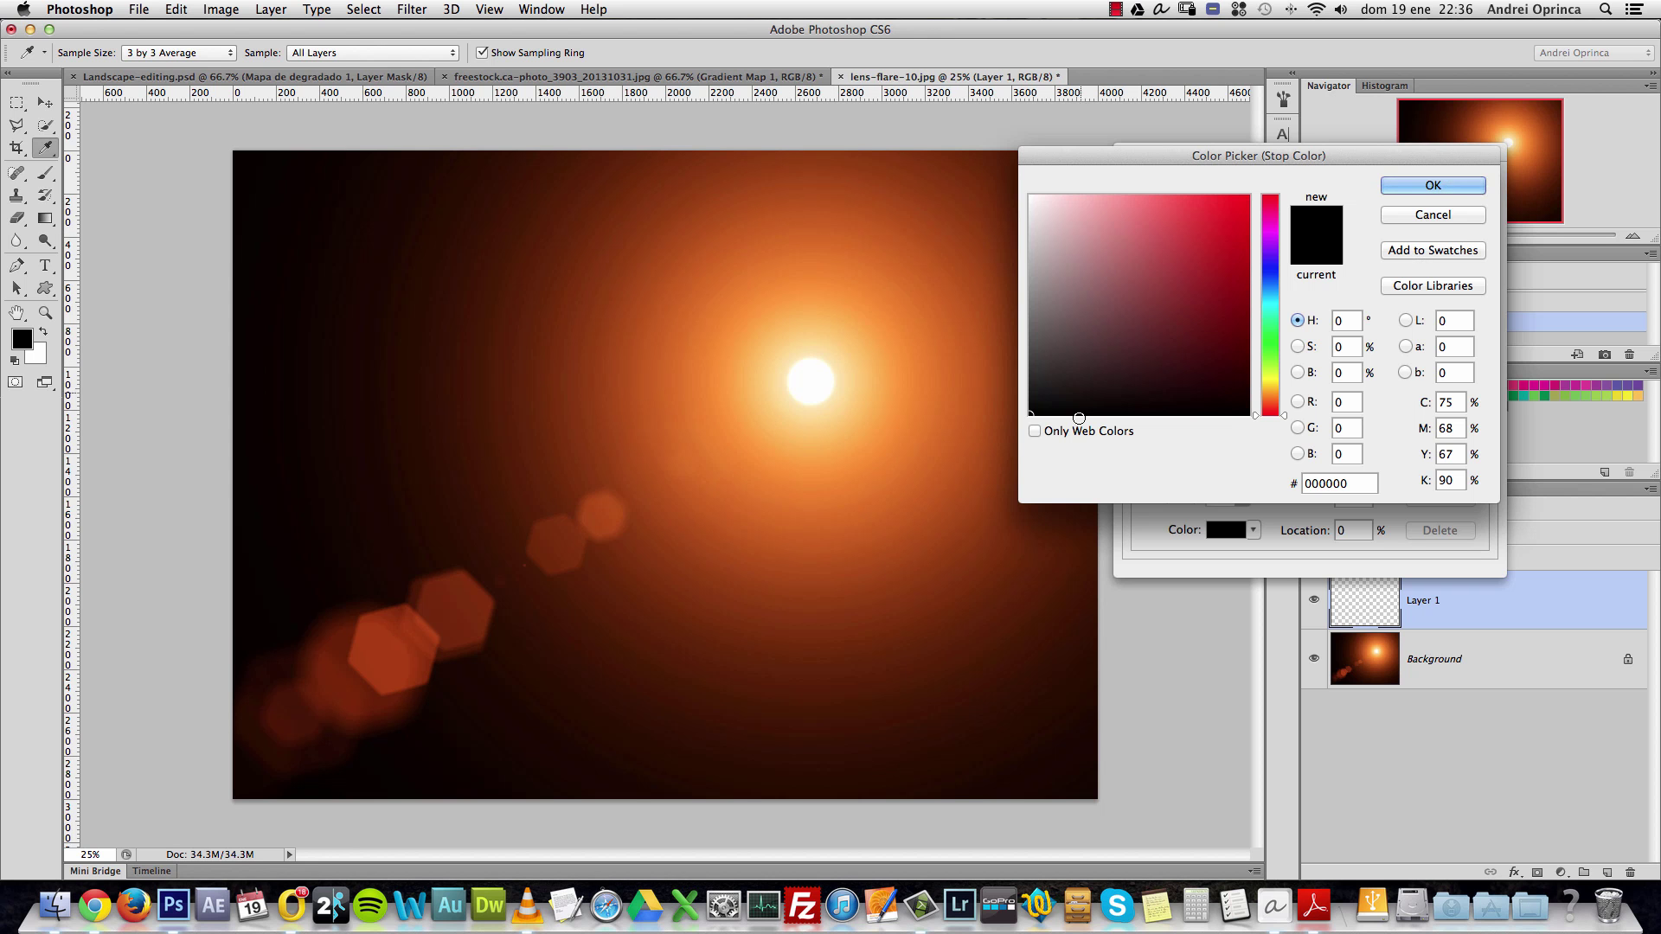
left_click_drag(1376, 146, 1325, 153)
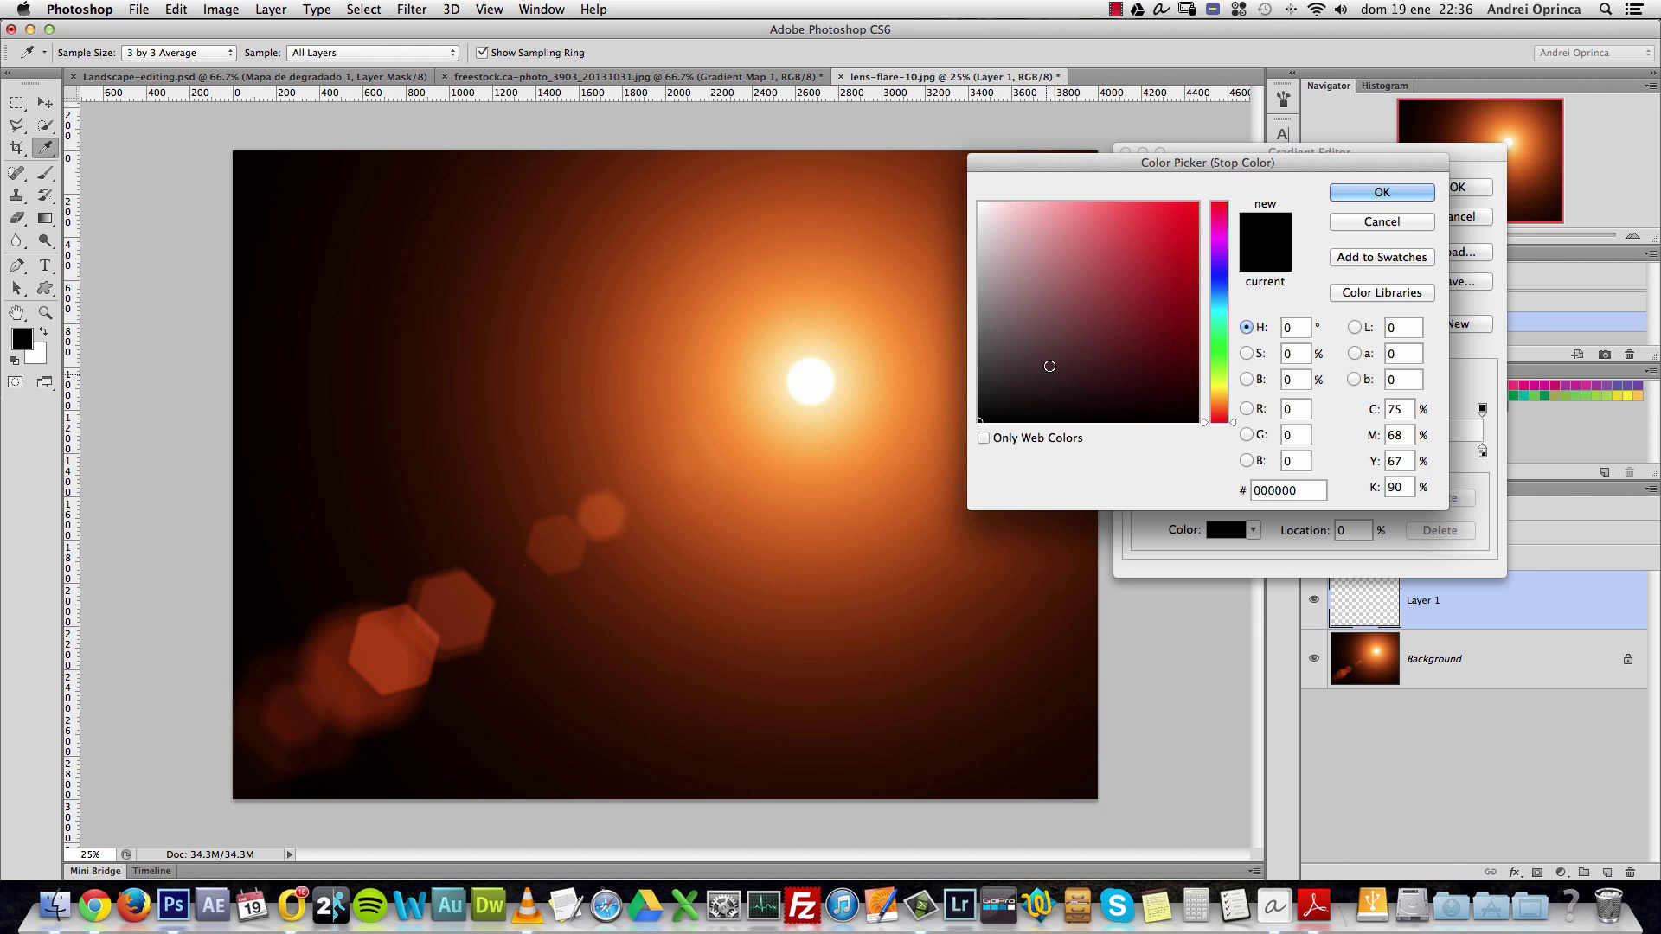
left_click(1378, 225)
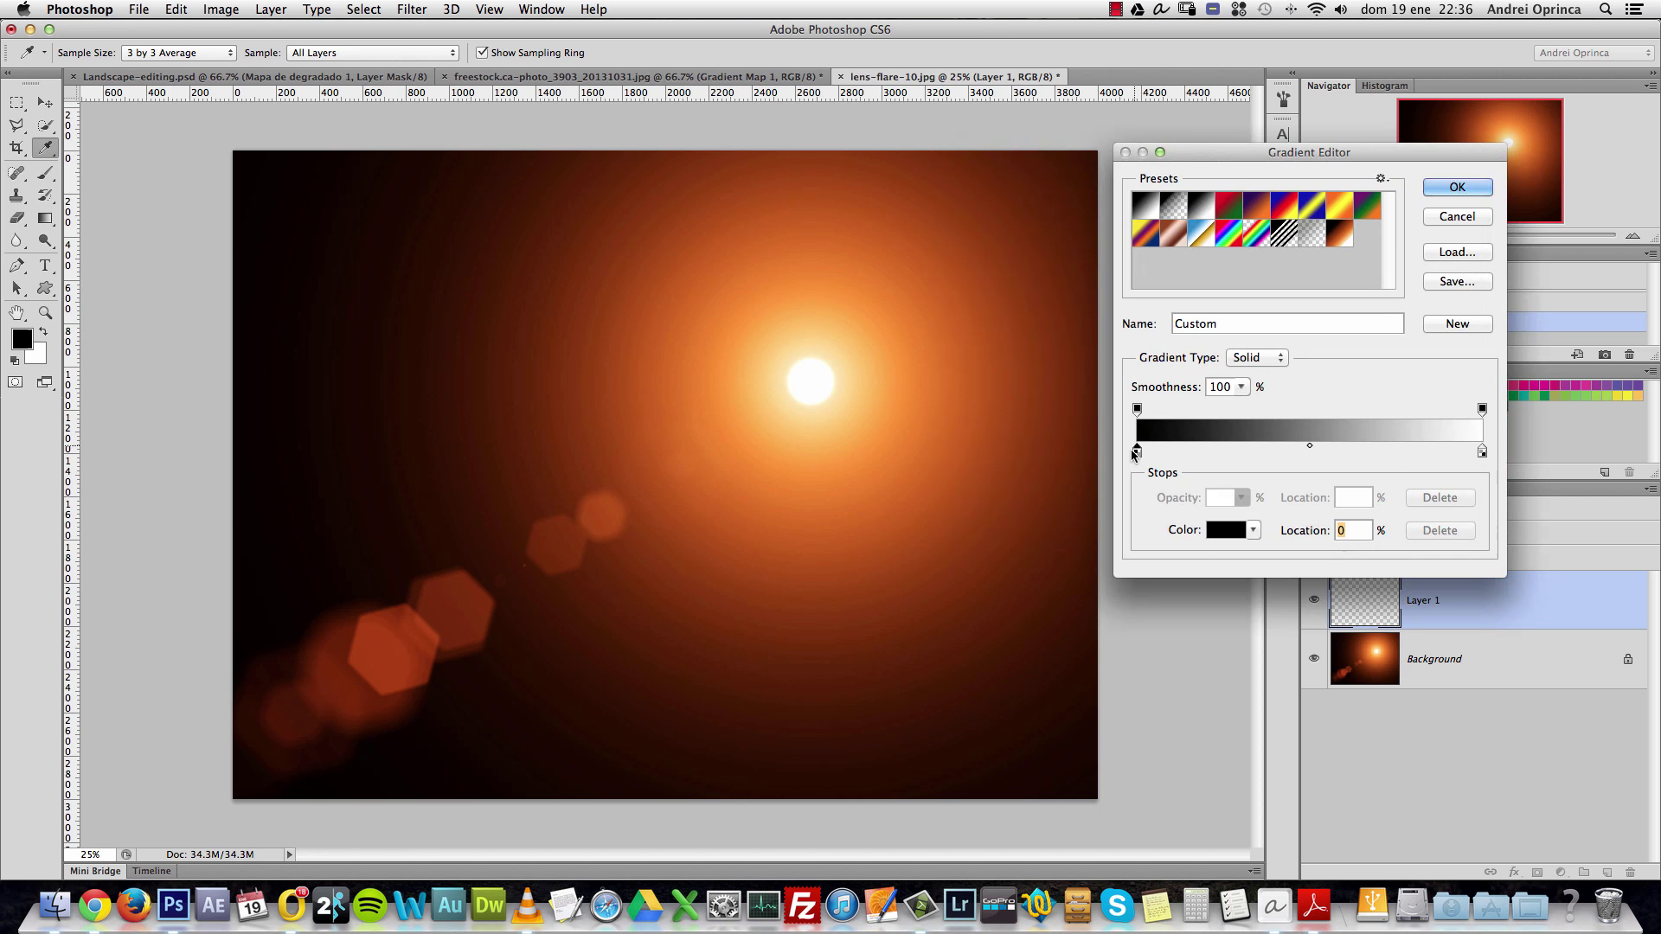
Add a gradient stop with a pale cream sampled from the edge of the flare's white core and place it at 95%.
left_click(1481, 451)
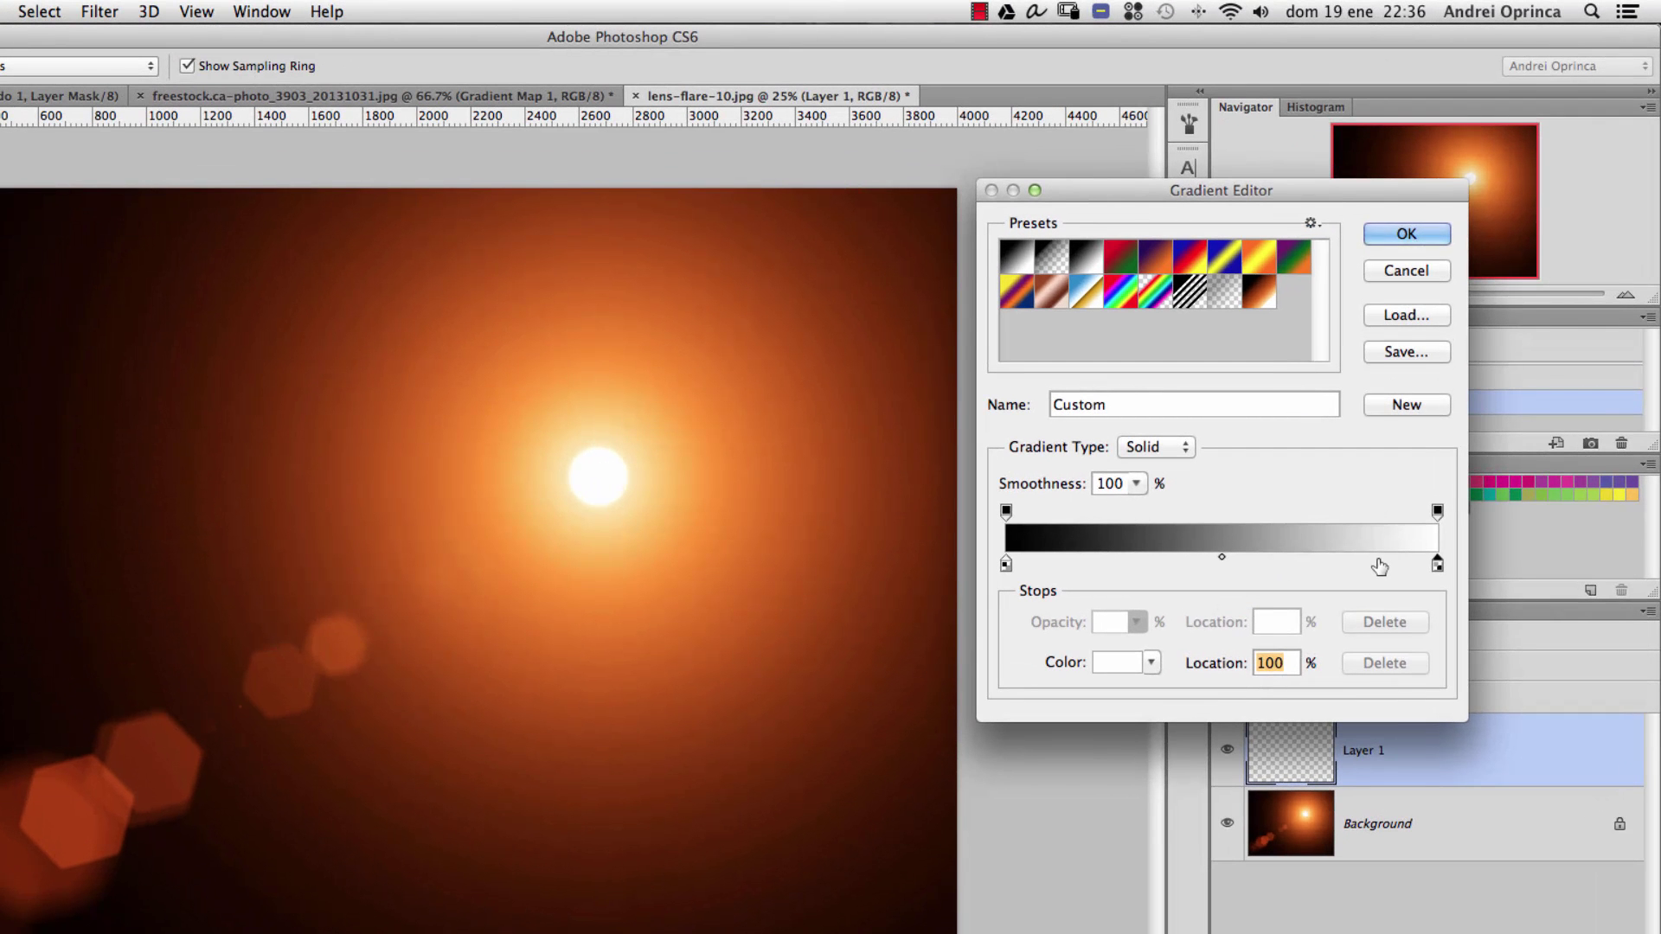
left_click(1430, 450)
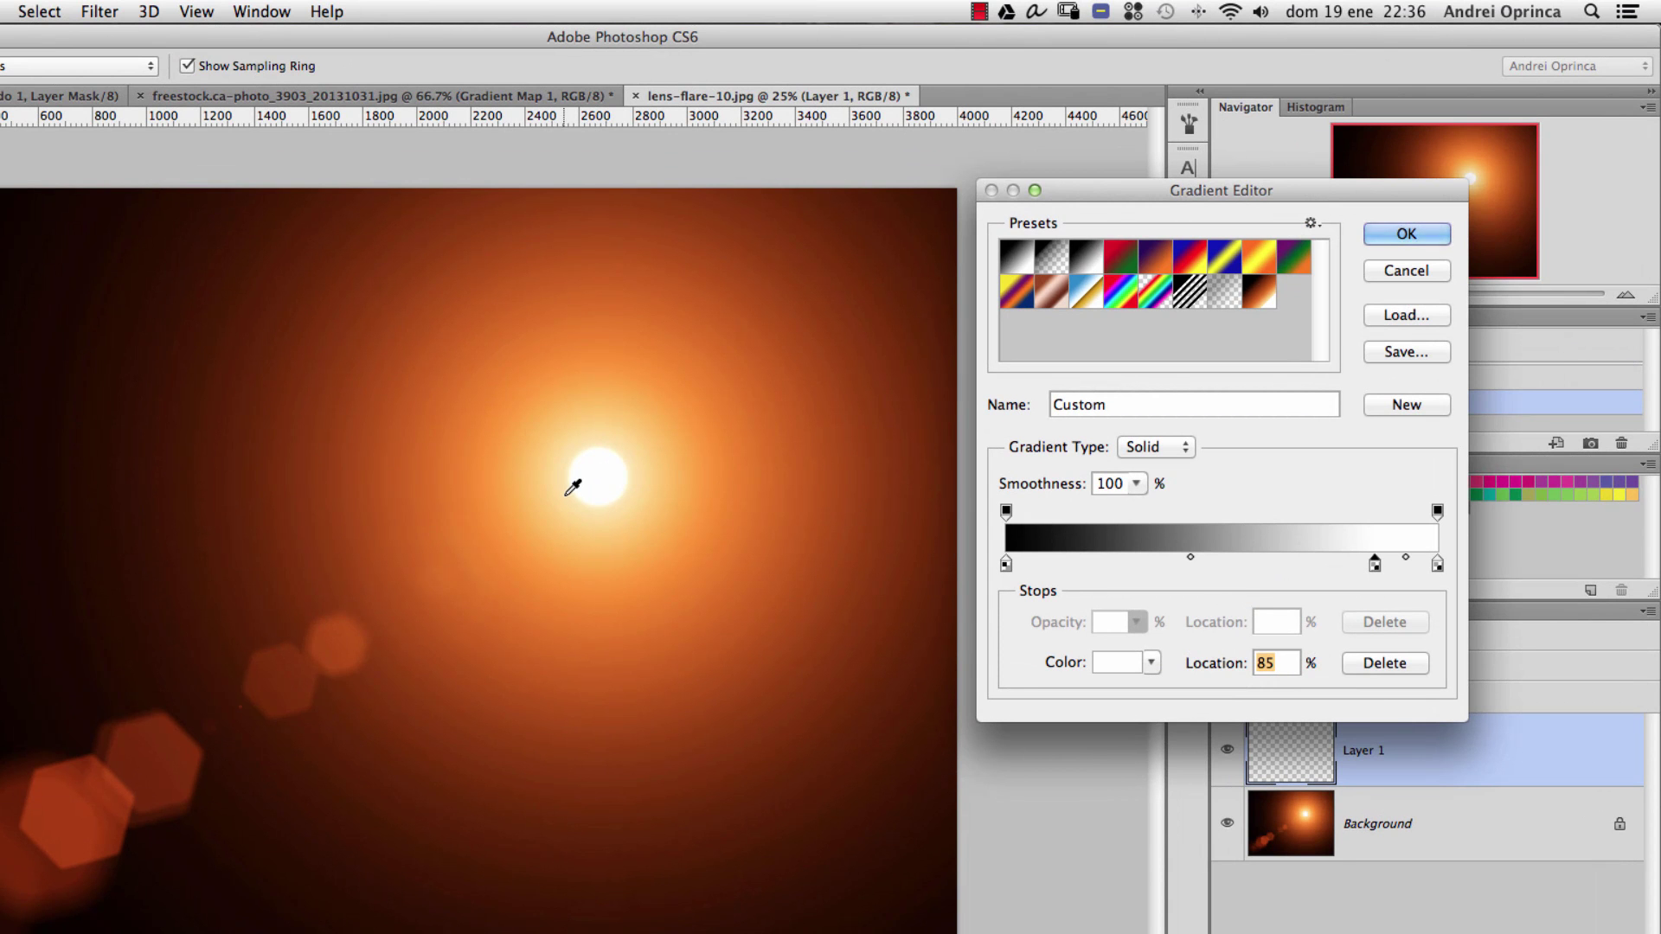
left_click(567, 494)
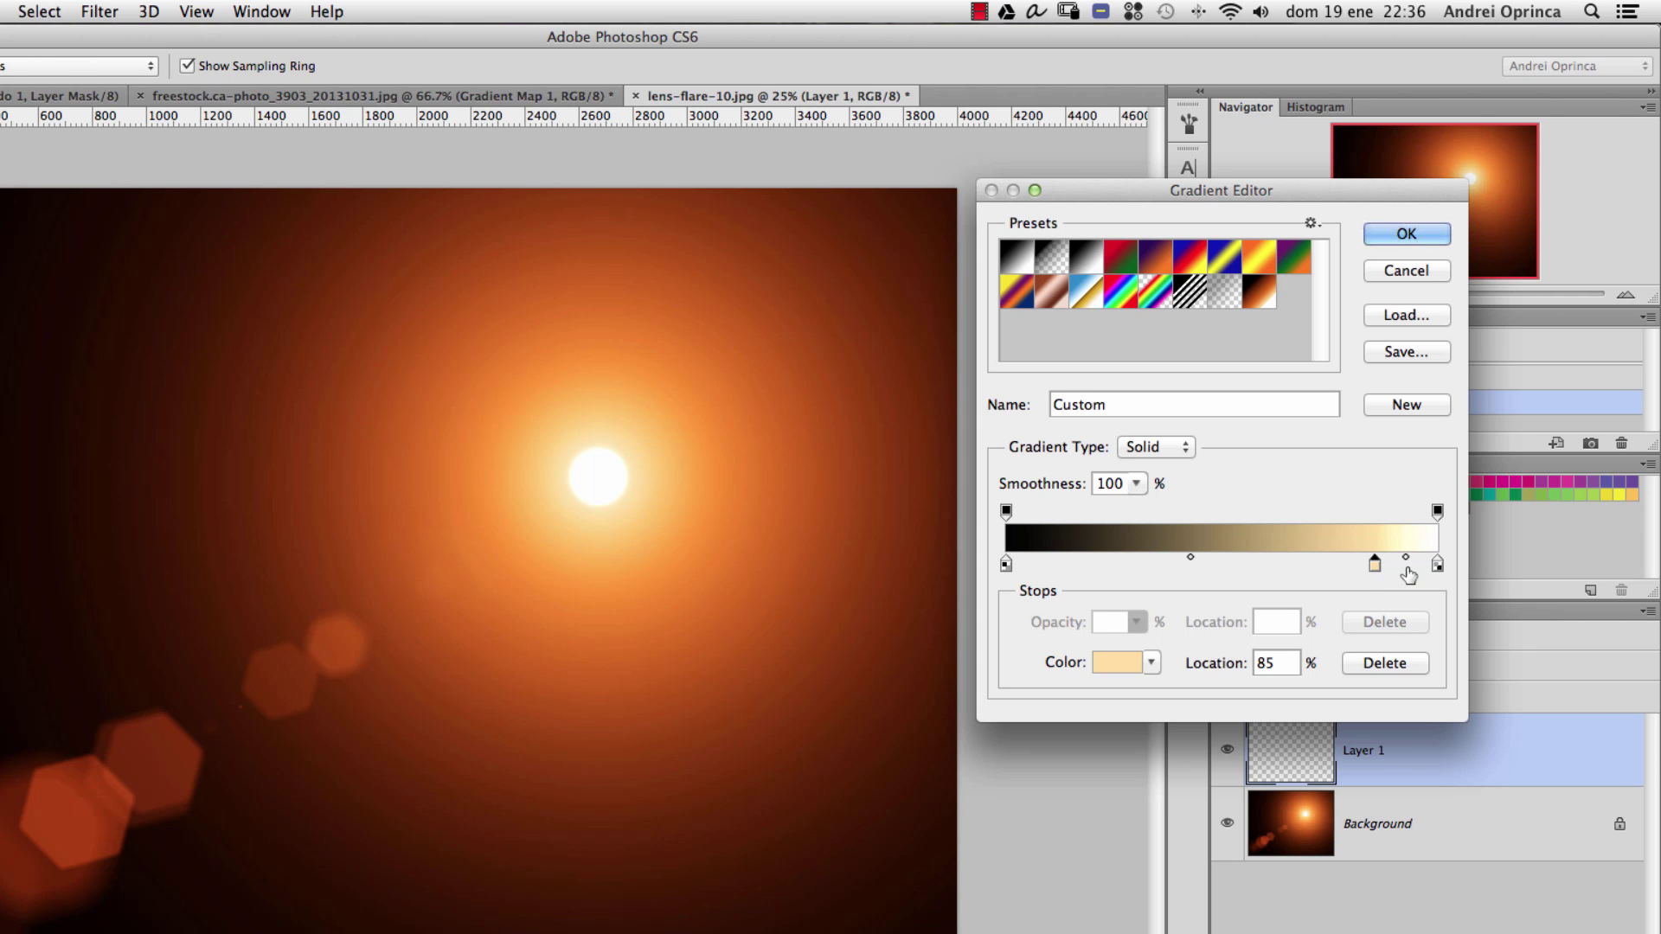
left_click_drag(1377, 568, 1418, 566)
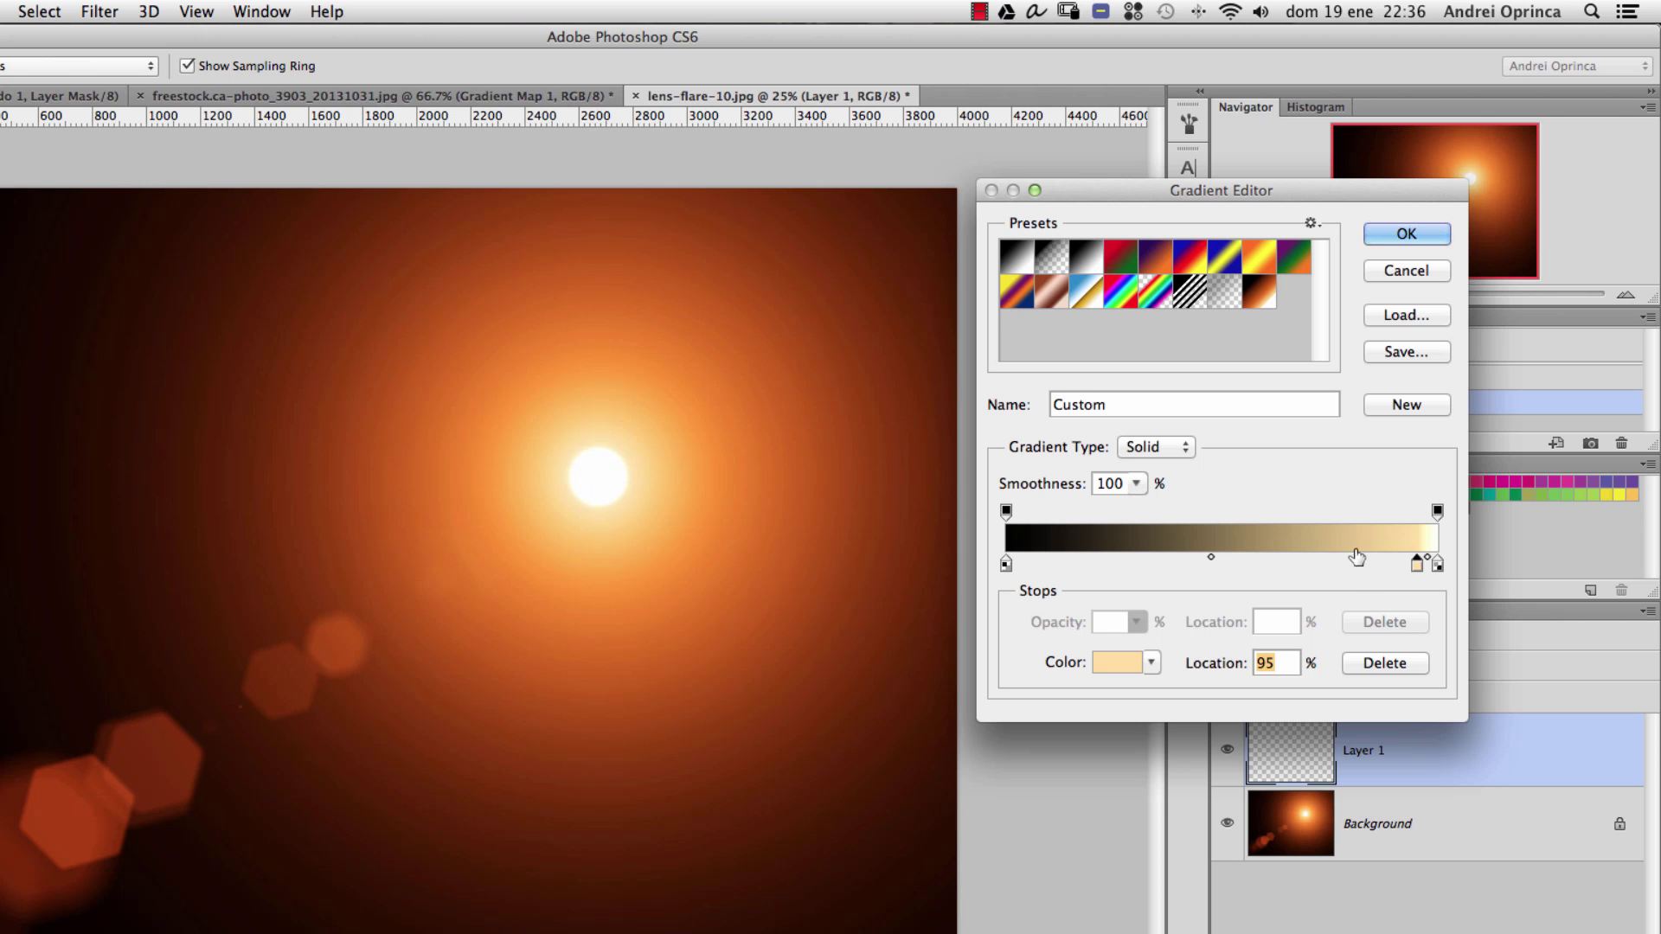
Add a gradient stop with an orange sampled from the glow below the flare's core and place it at 64%.
left_click(1310, 566)
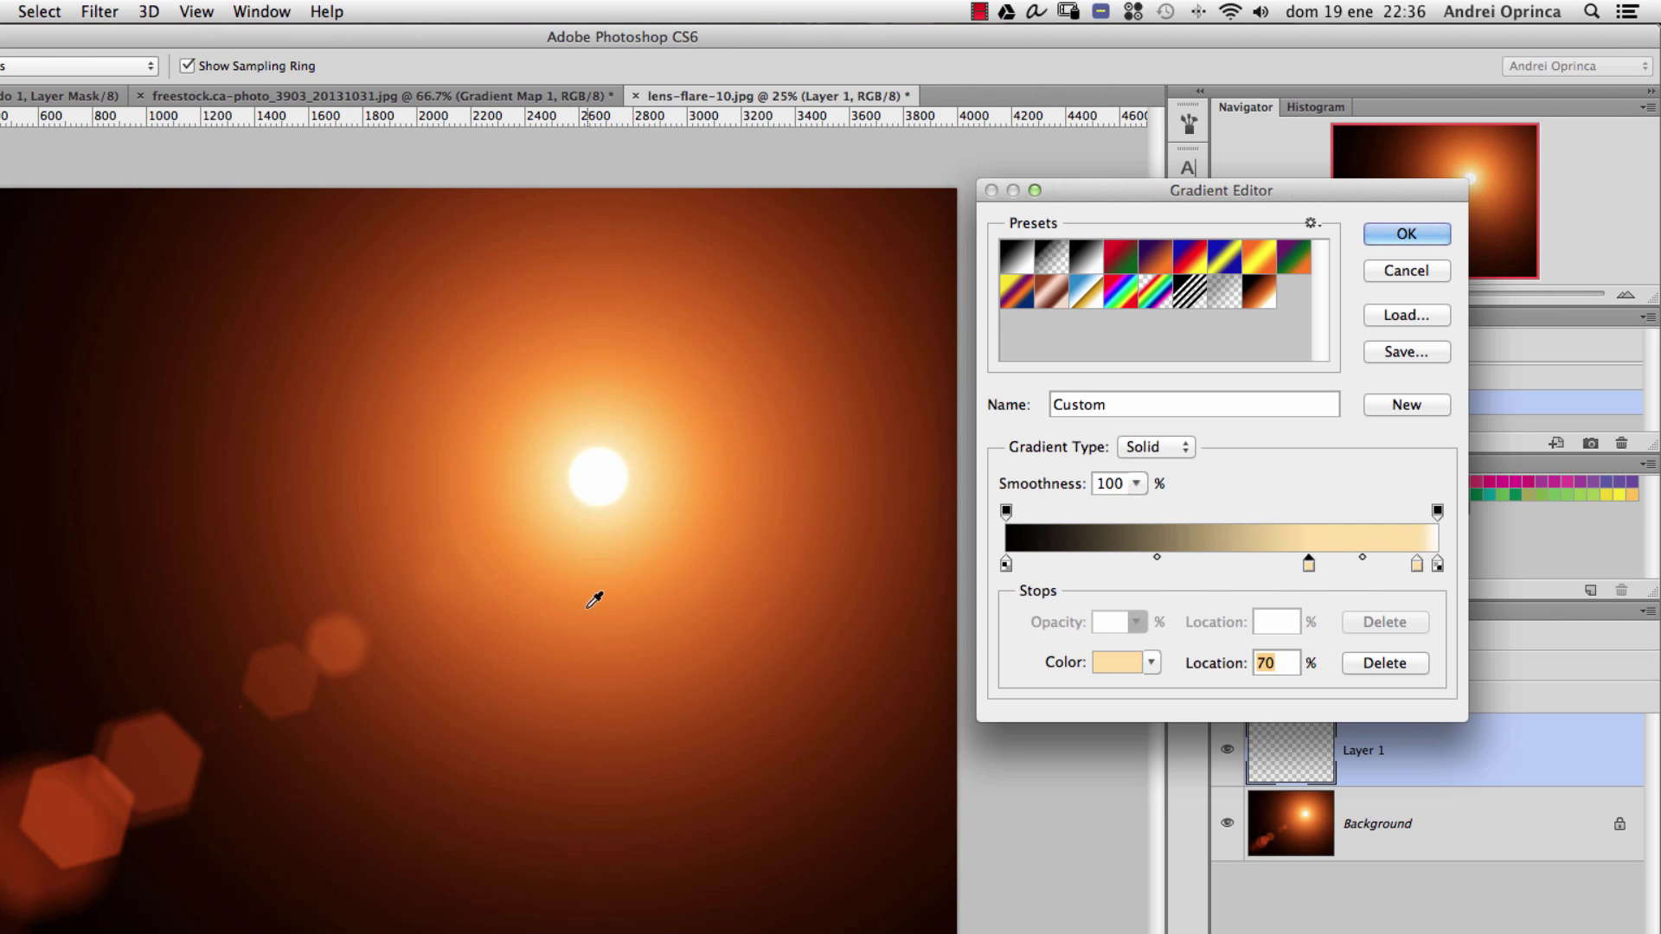
left_click(588, 609)
left_click_drag(1306, 571, 1281, 567)
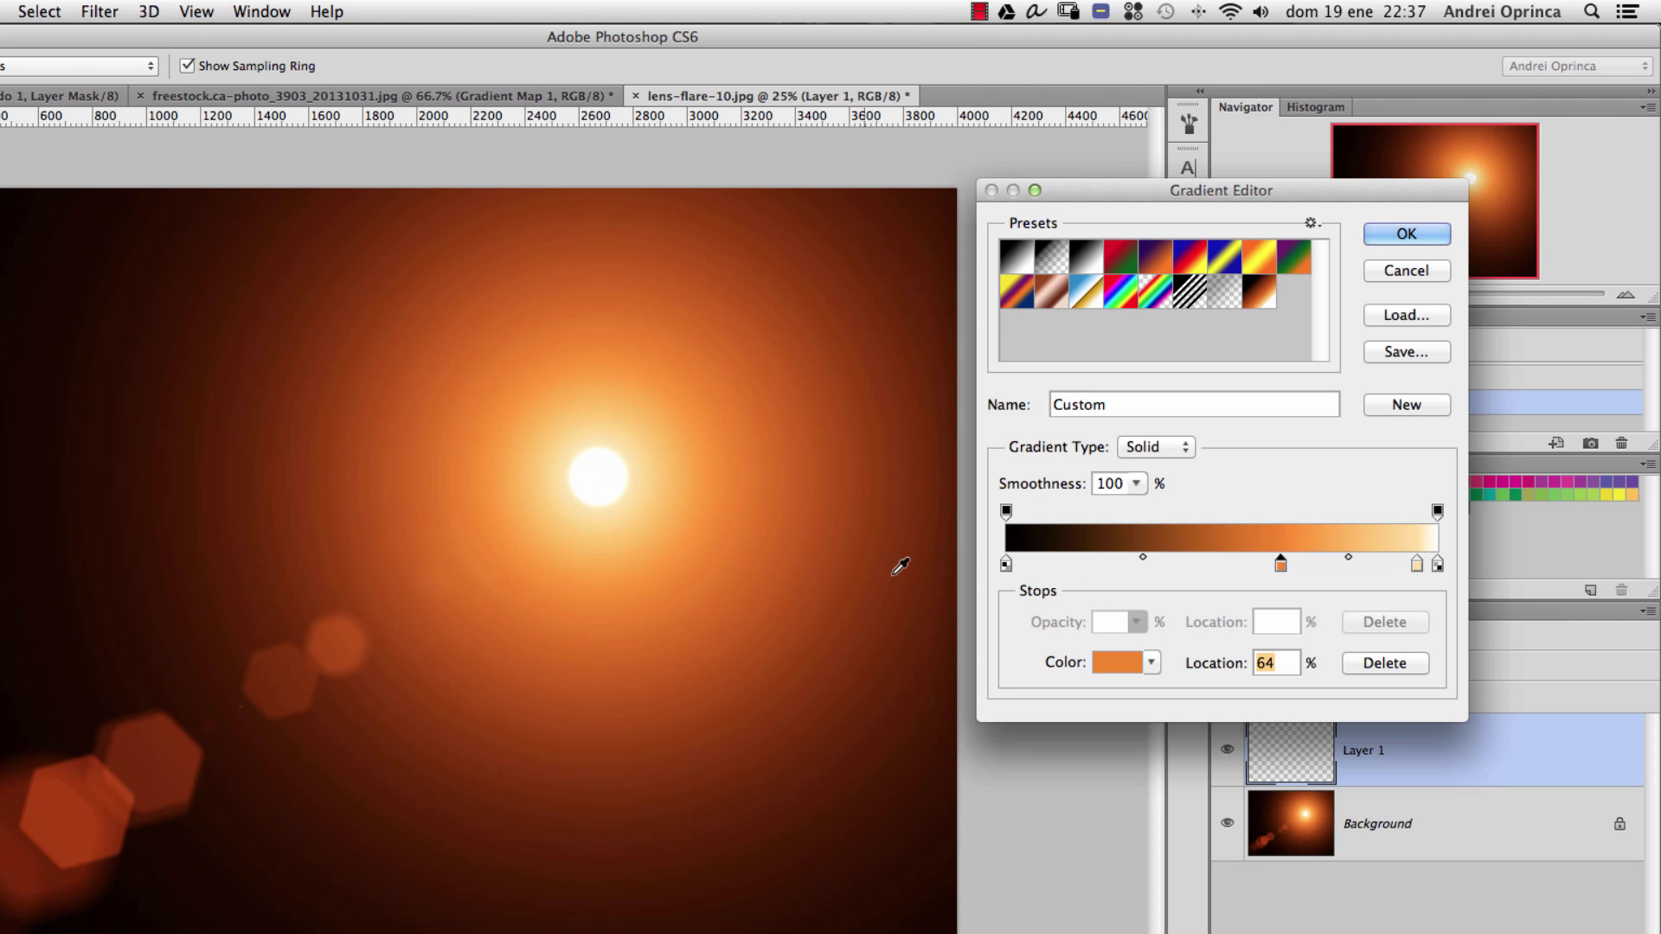
Add a gradient stop with a dark reddish brown sampled from the flare's outer glow and place it at about 28%.
left_click(1110, 567)
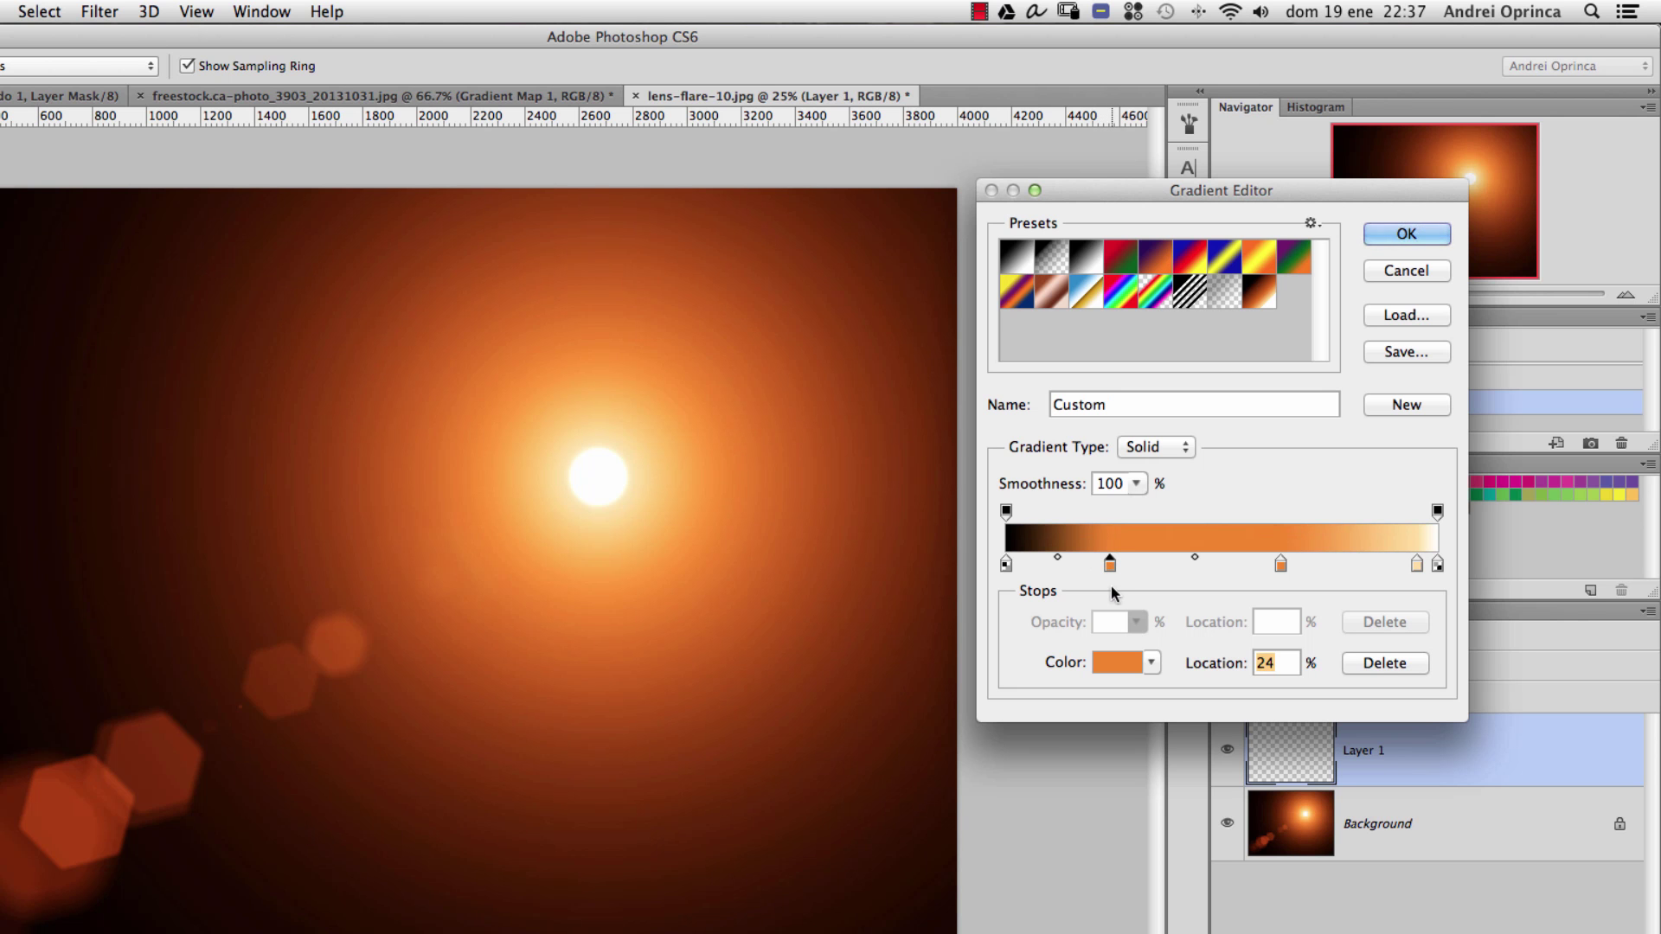
left_click(605, 857)
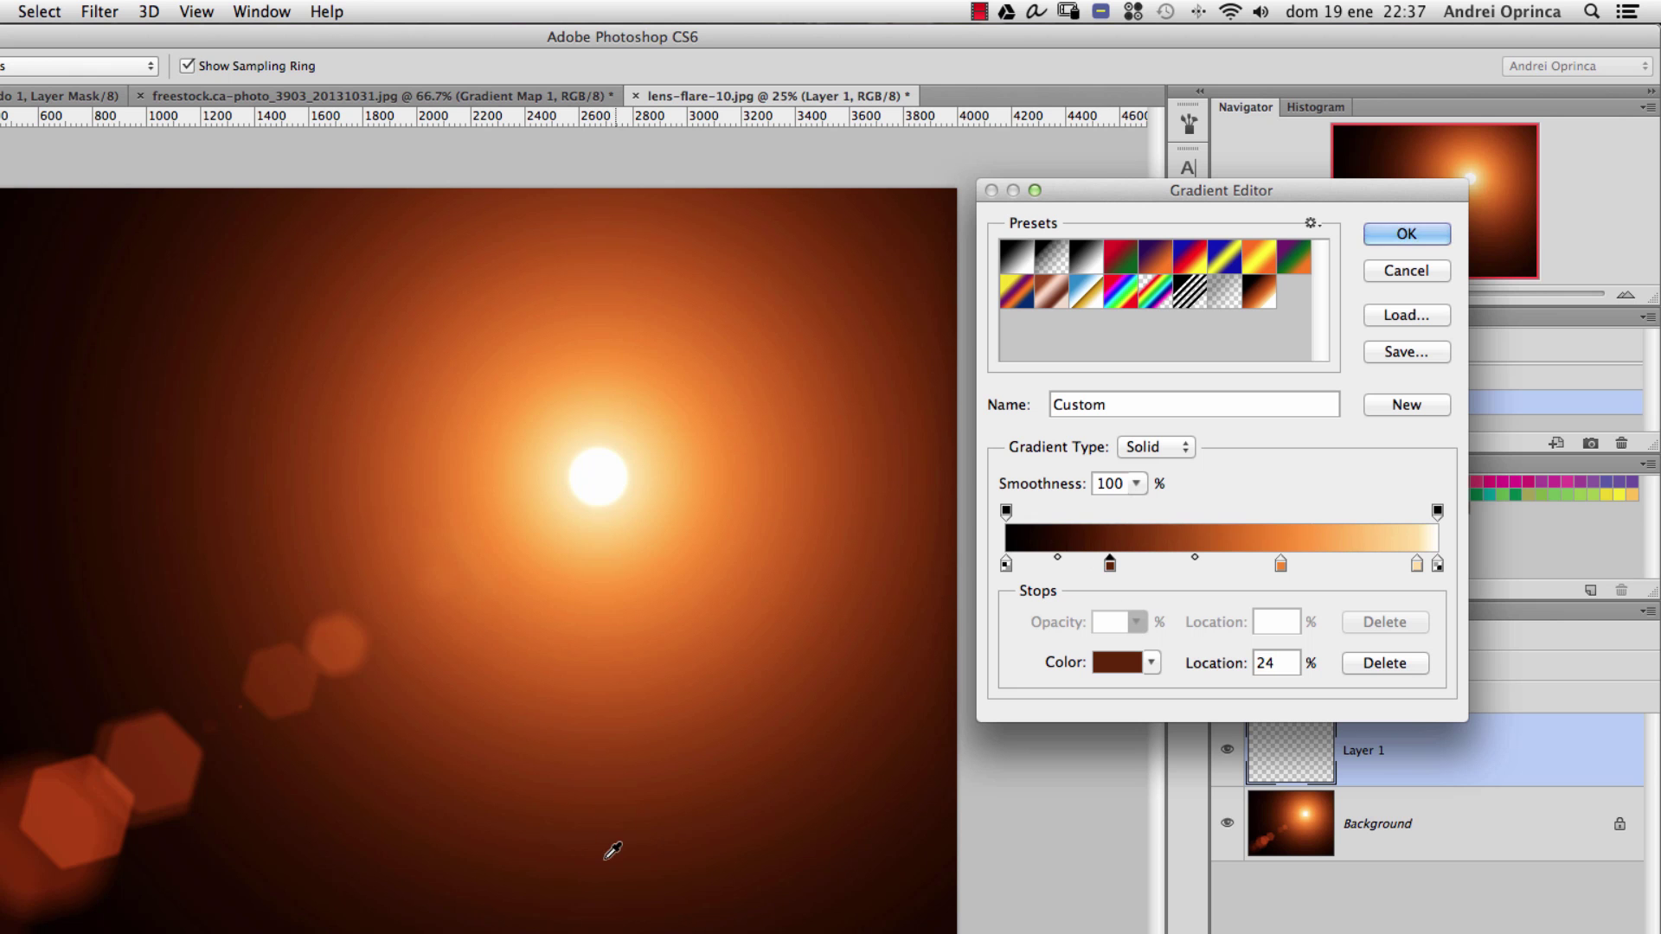
left_click_drag(1110, 564, 1135, 565)
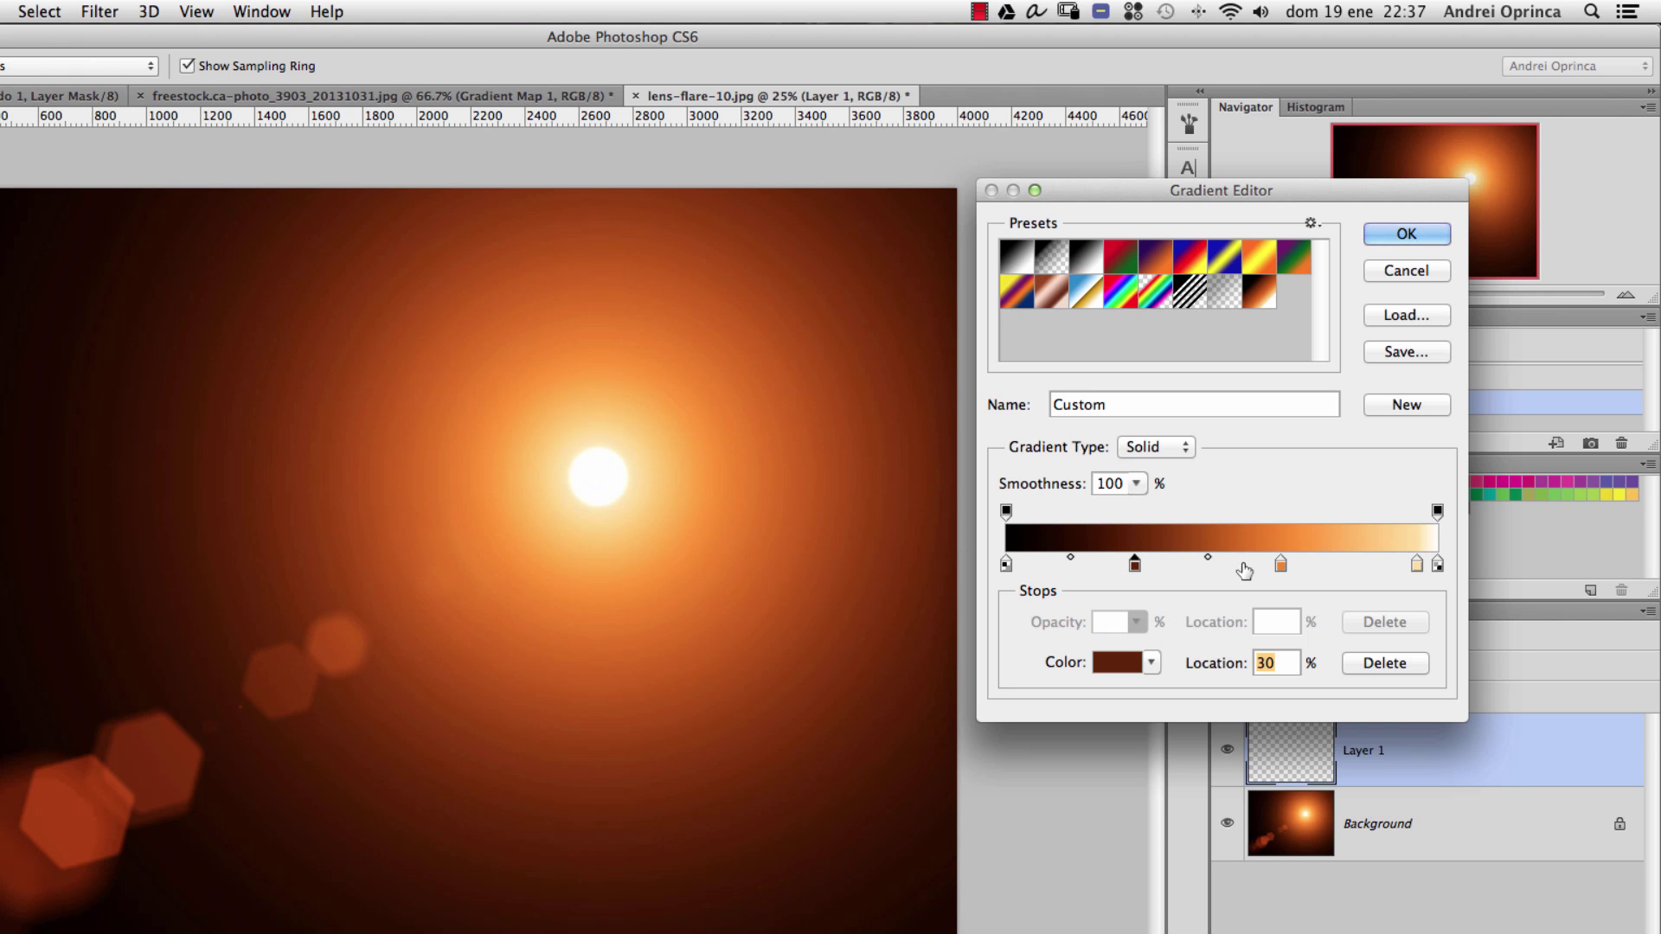
left_click_drag(1142, 575, 1133, 576)
Move the cream gradient stop to 94% and accept the custom gradient.
left_click(1423, 565)
left_click_drag(1423, 567, 1412, 566)
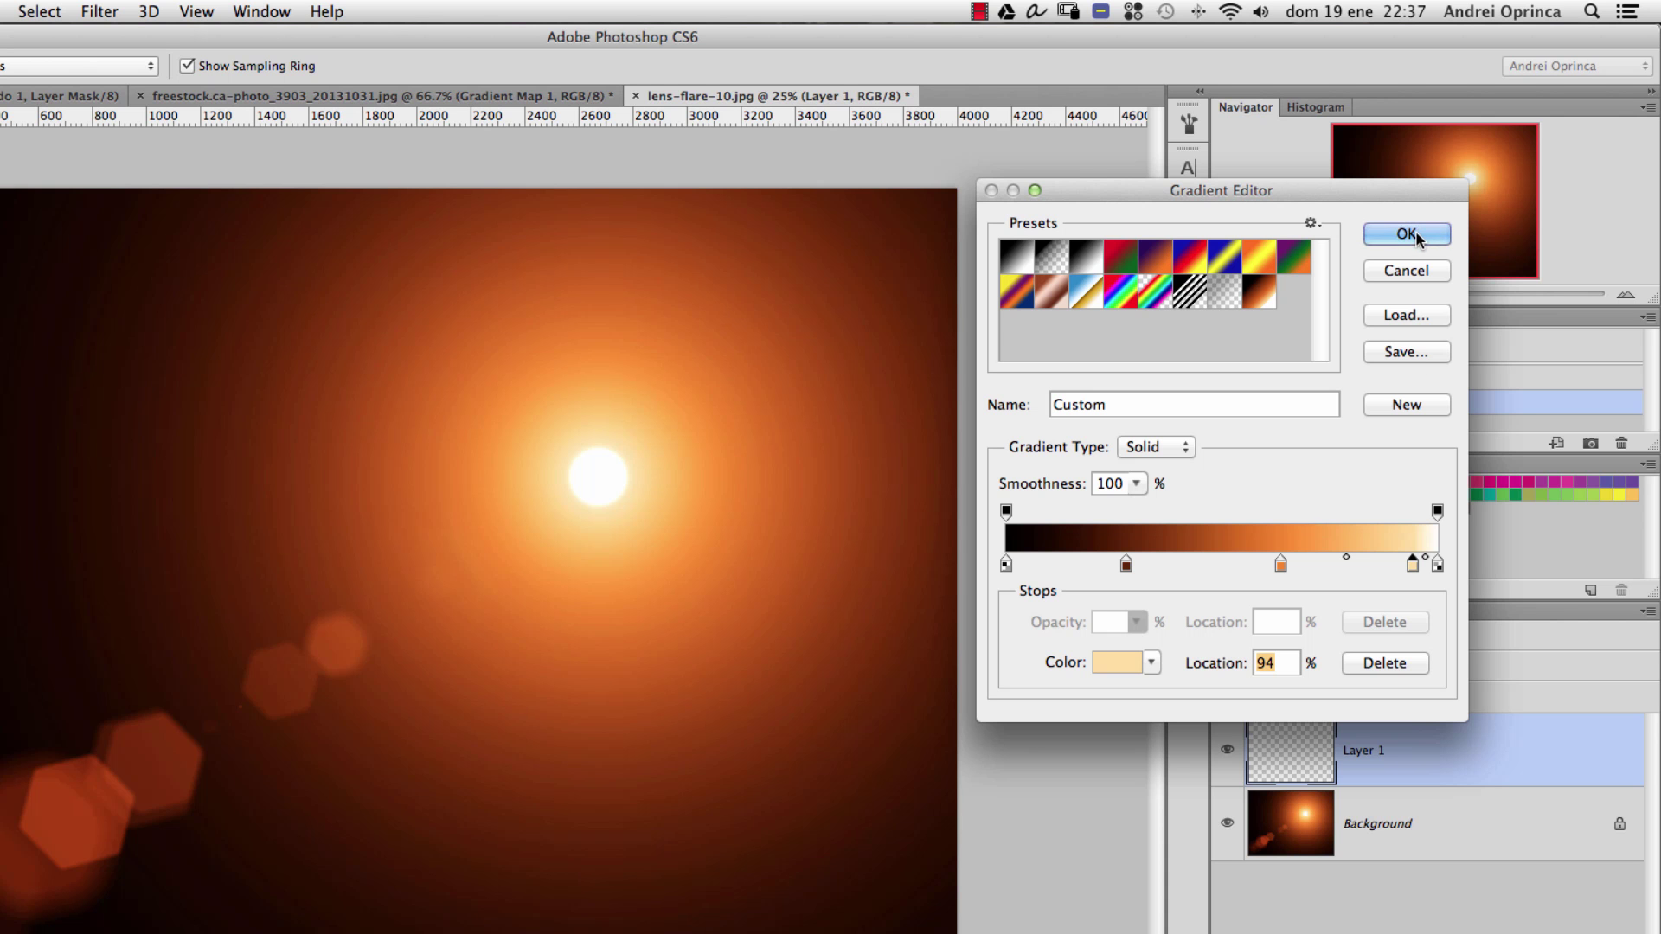
left_click(621, 485, "super")
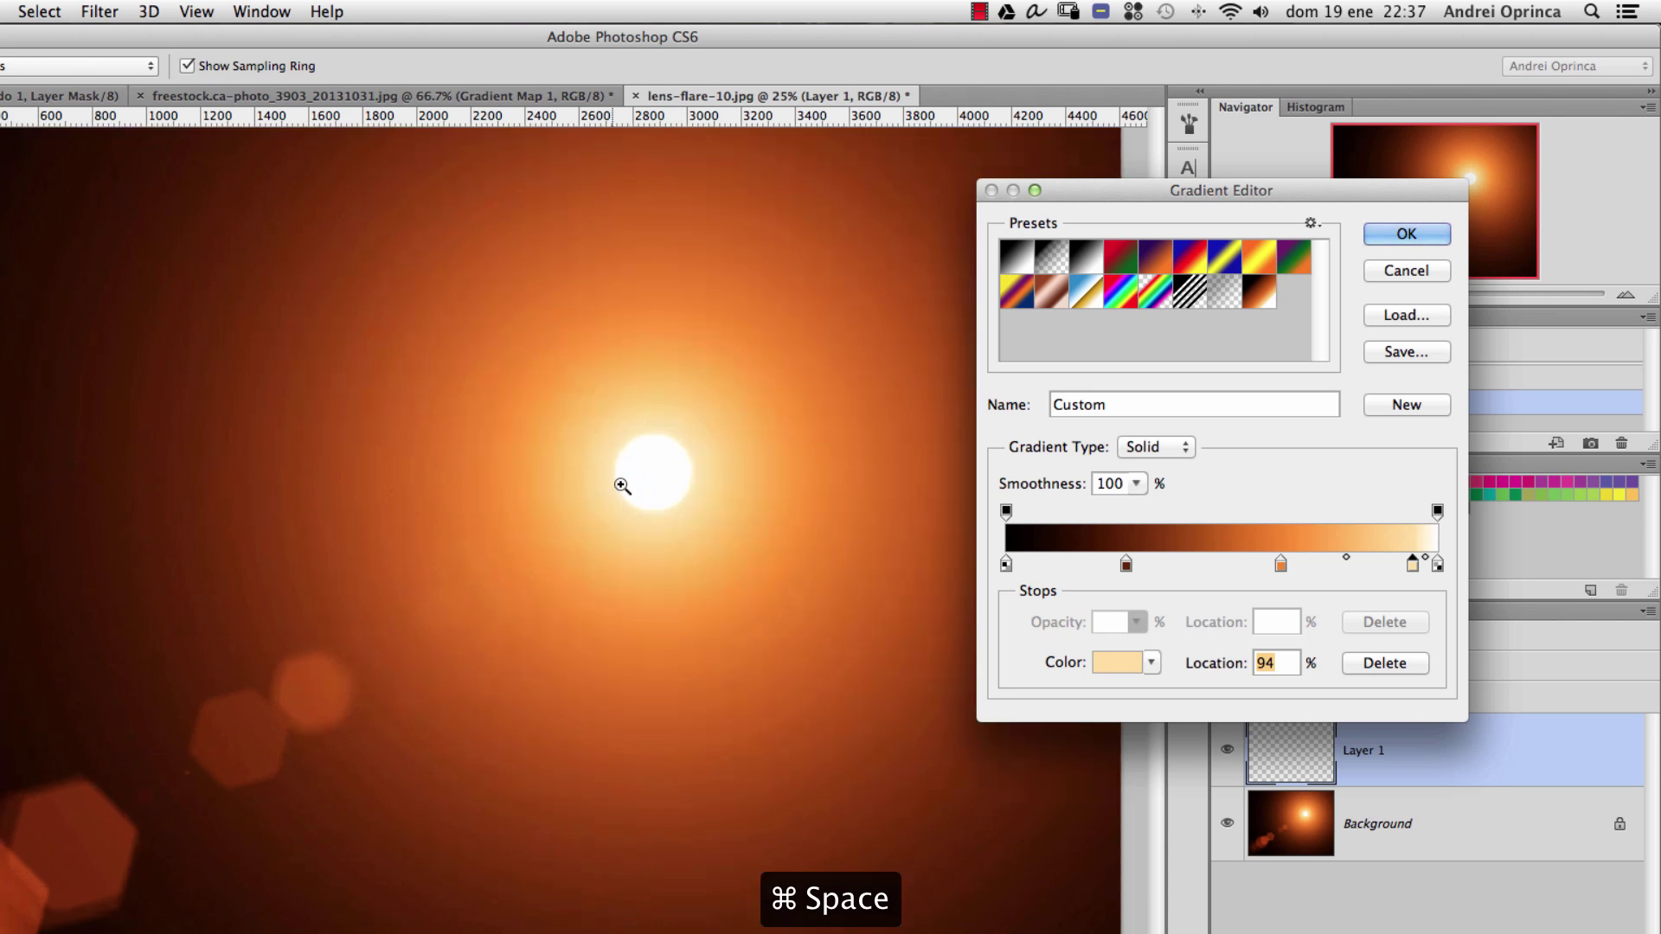
left_click(621, 483, "super")
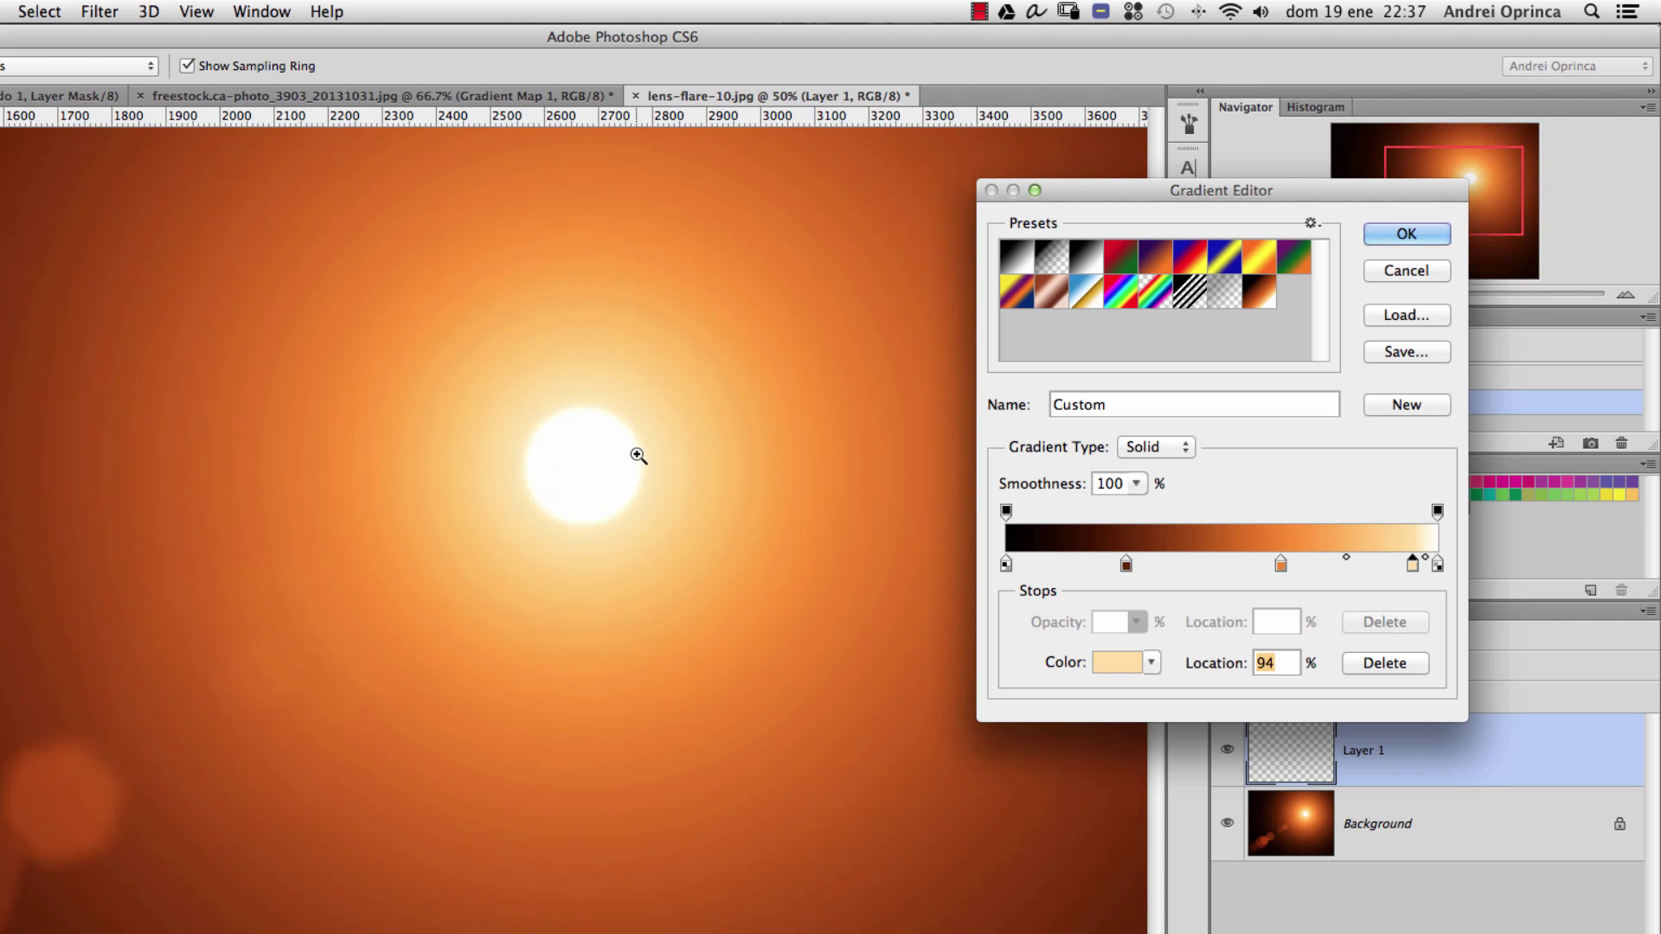
left_click(638, 455, "super")
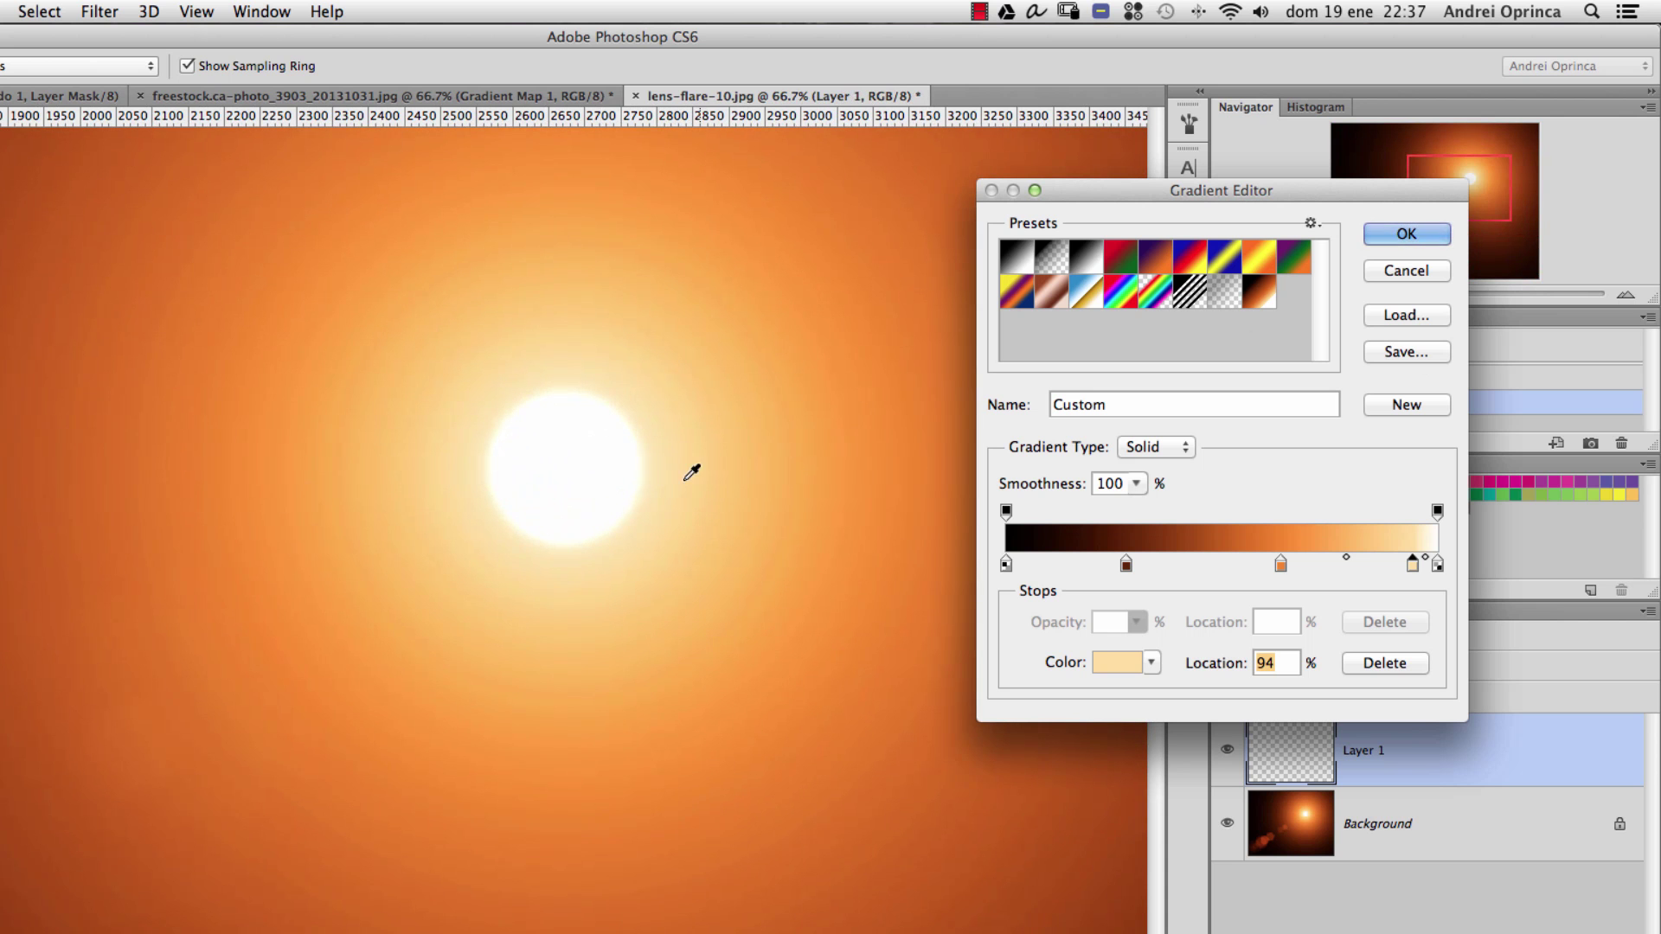
scroll(692, 471, "right", 2)
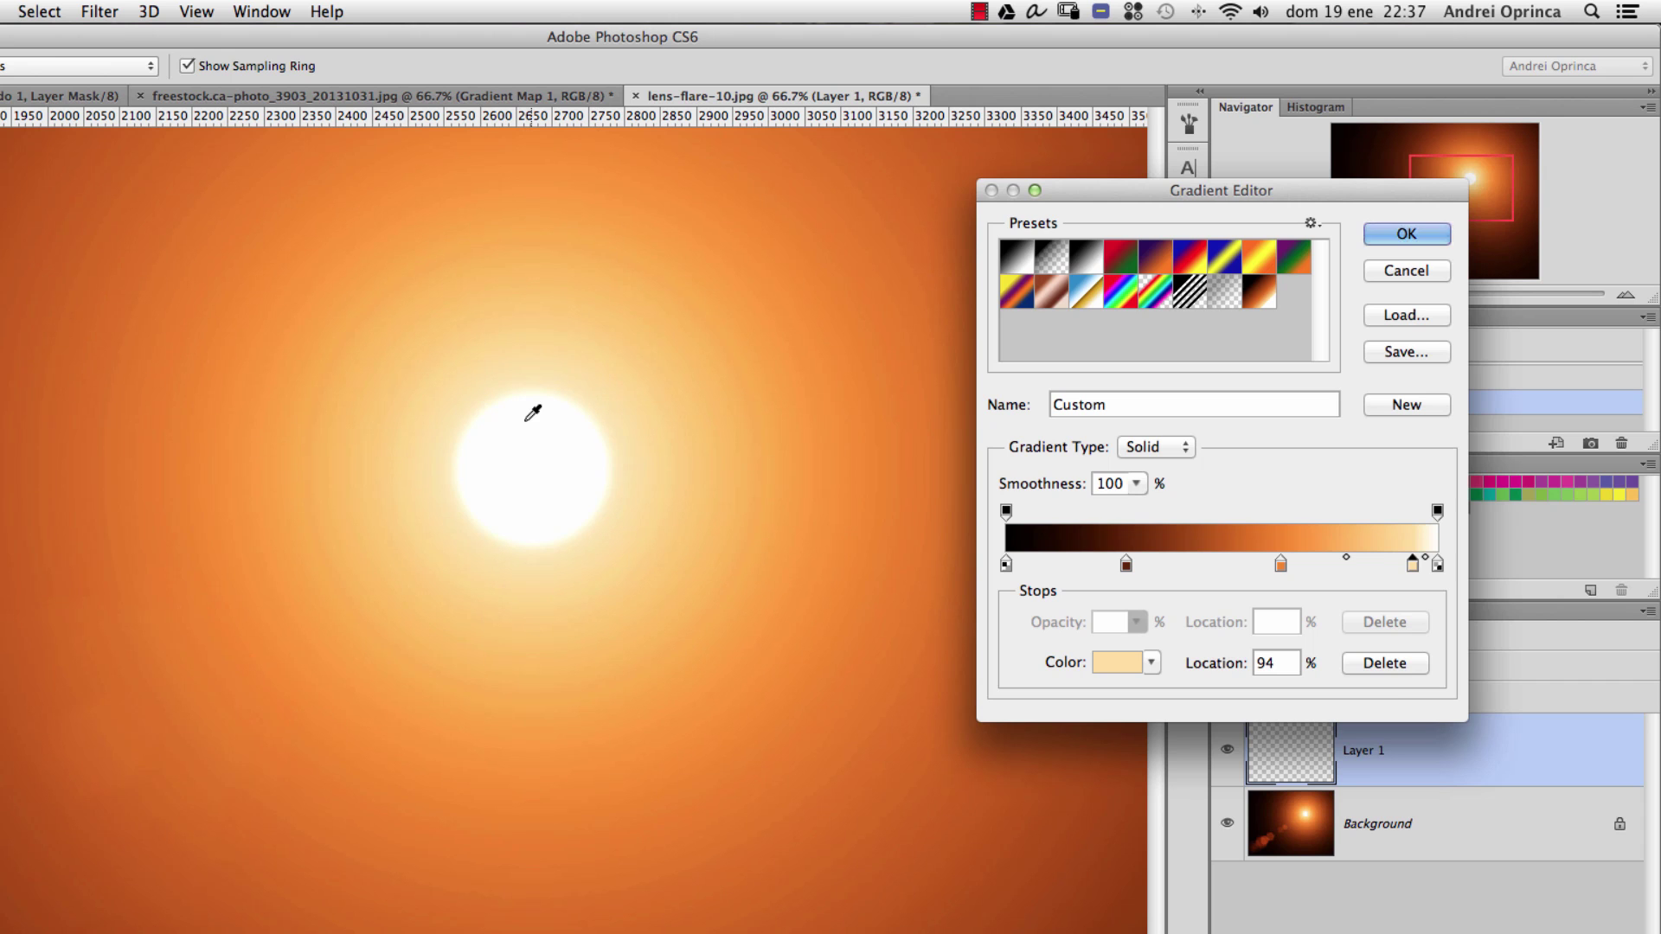
left_click(1402, 232)
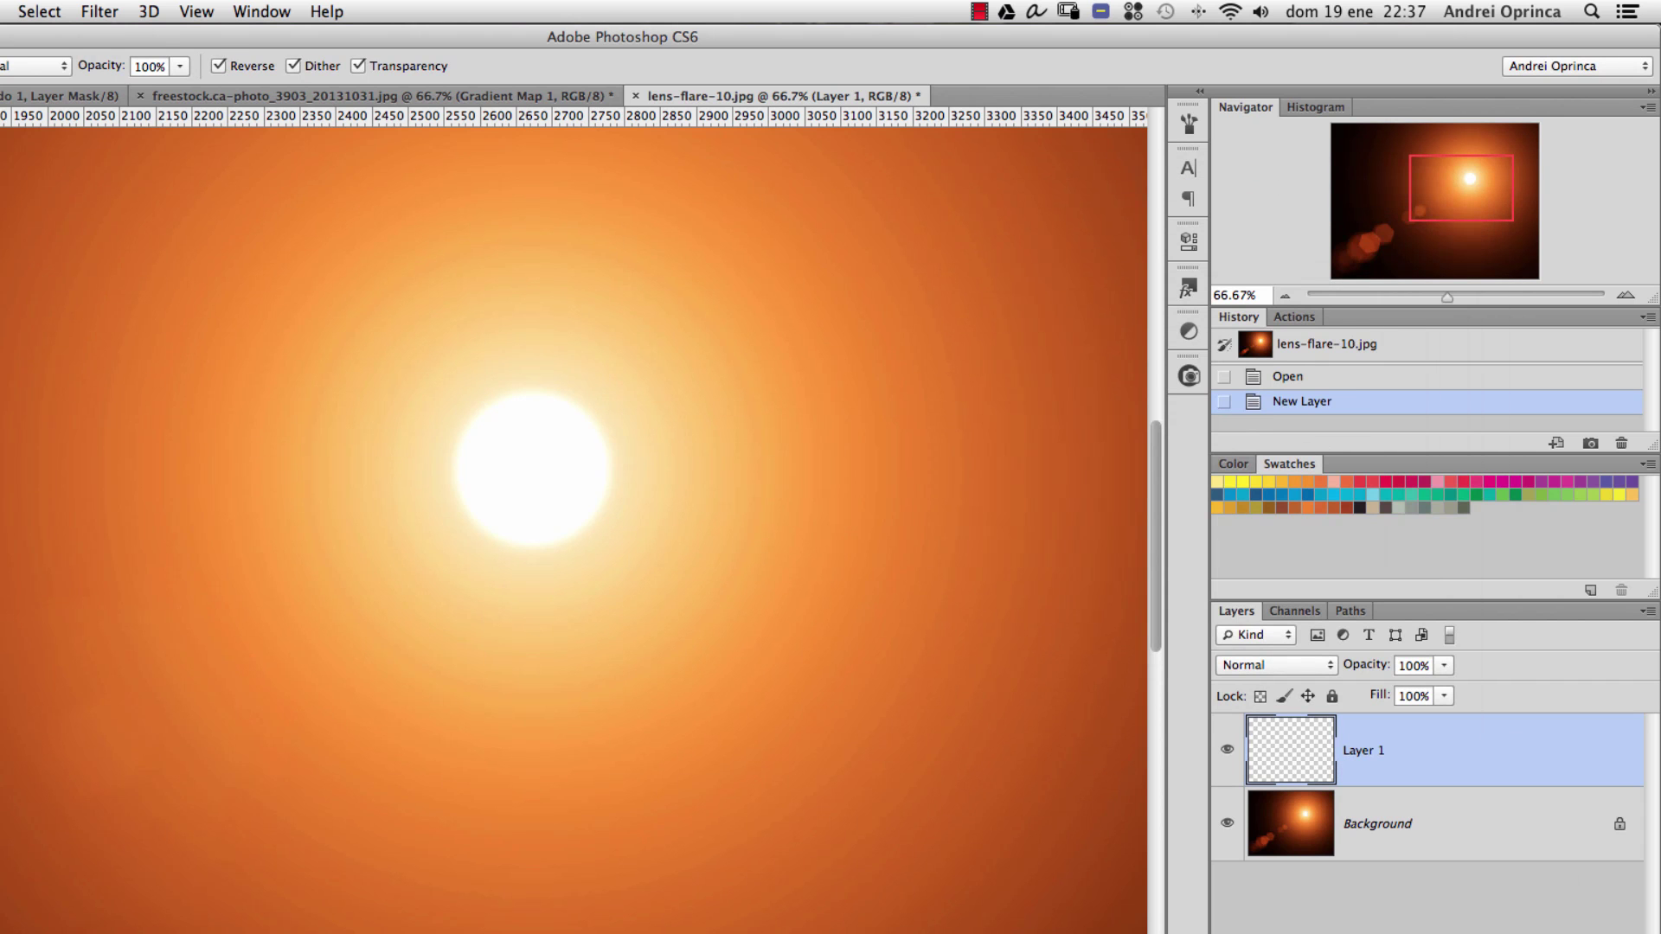
Paint a white dot beside the flare's core with a 150 px brush at 100% hardness and undo it.
key("b")
right_click(625, 441)
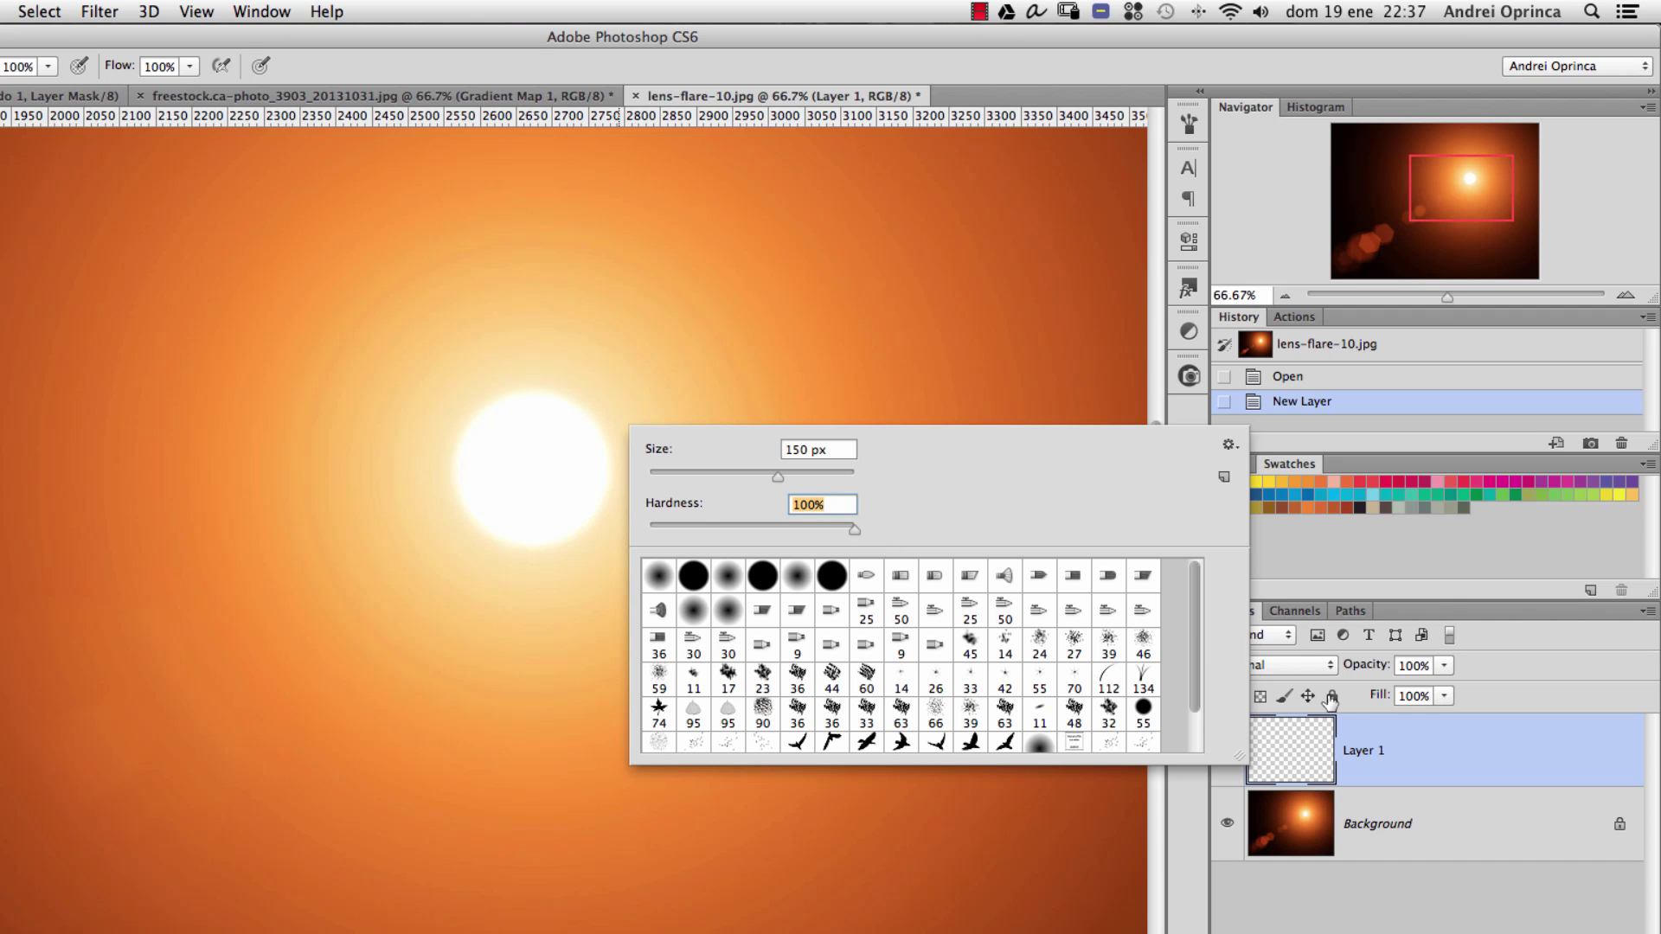
key("Return")
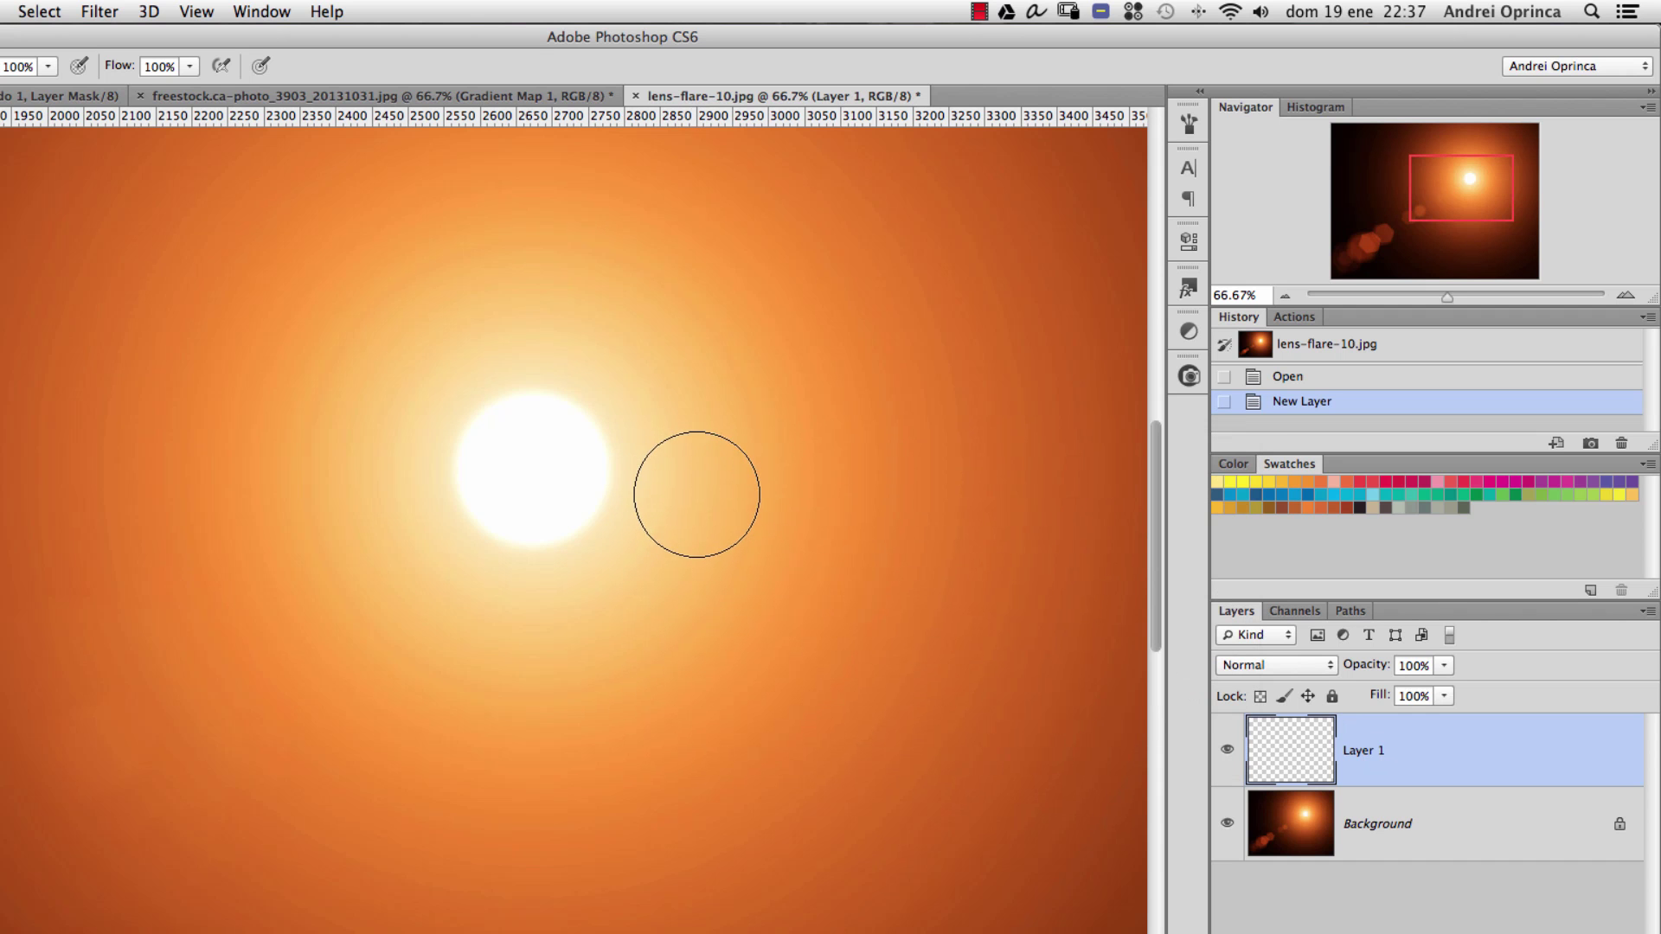
left_click(728, 480)
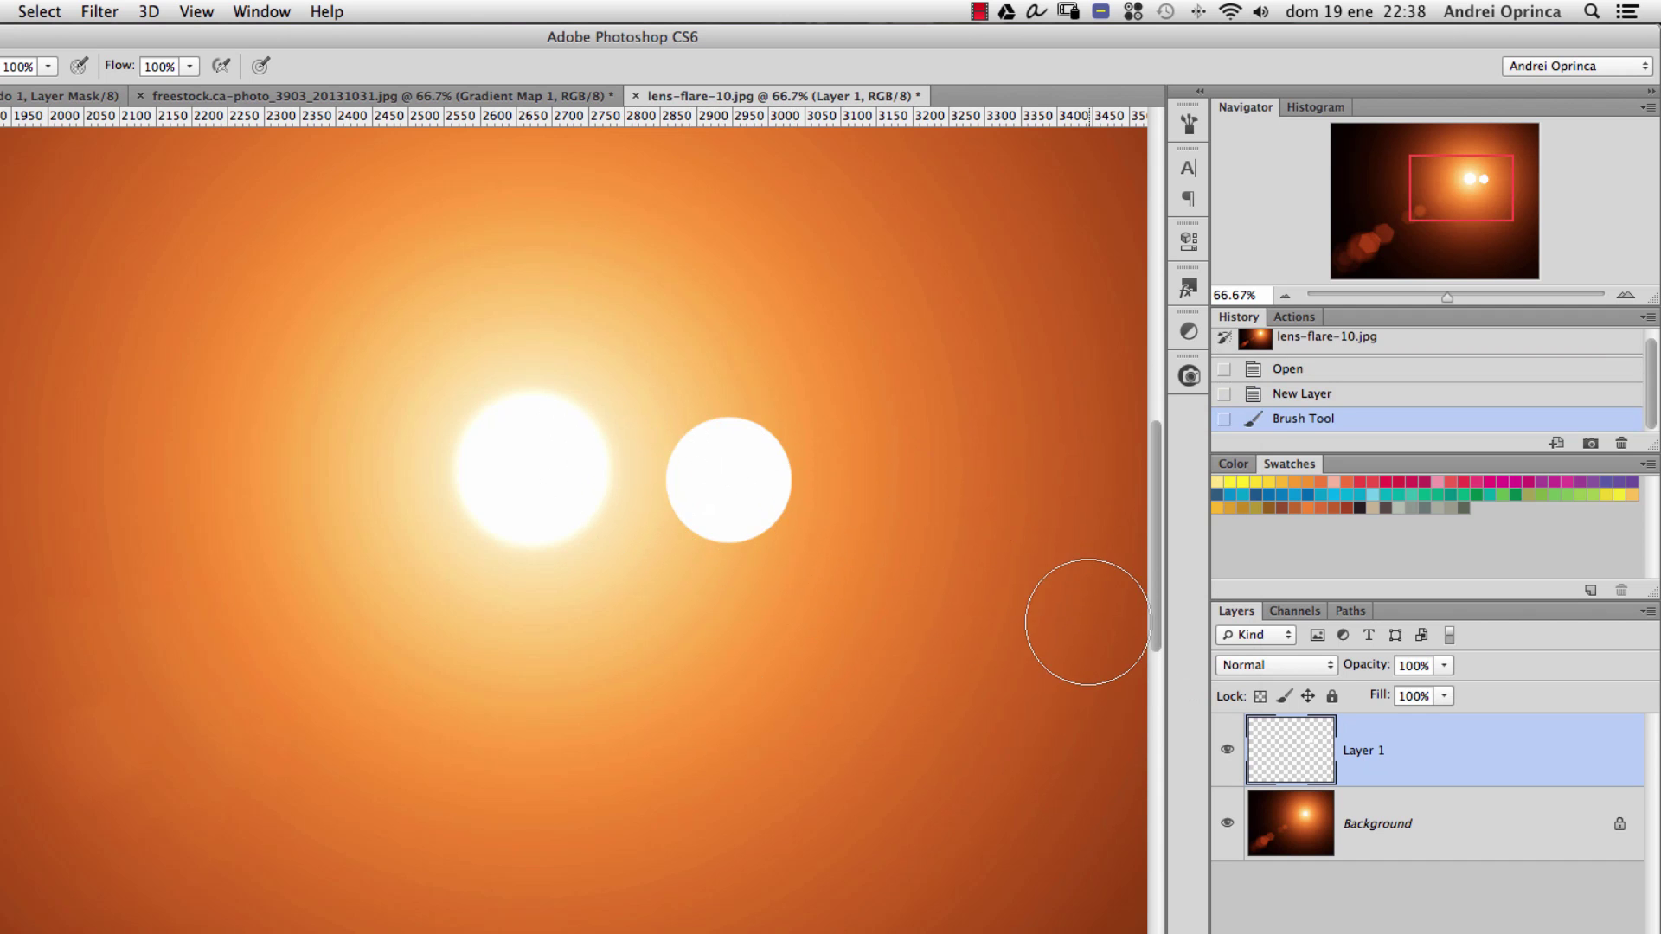
key("super+z")
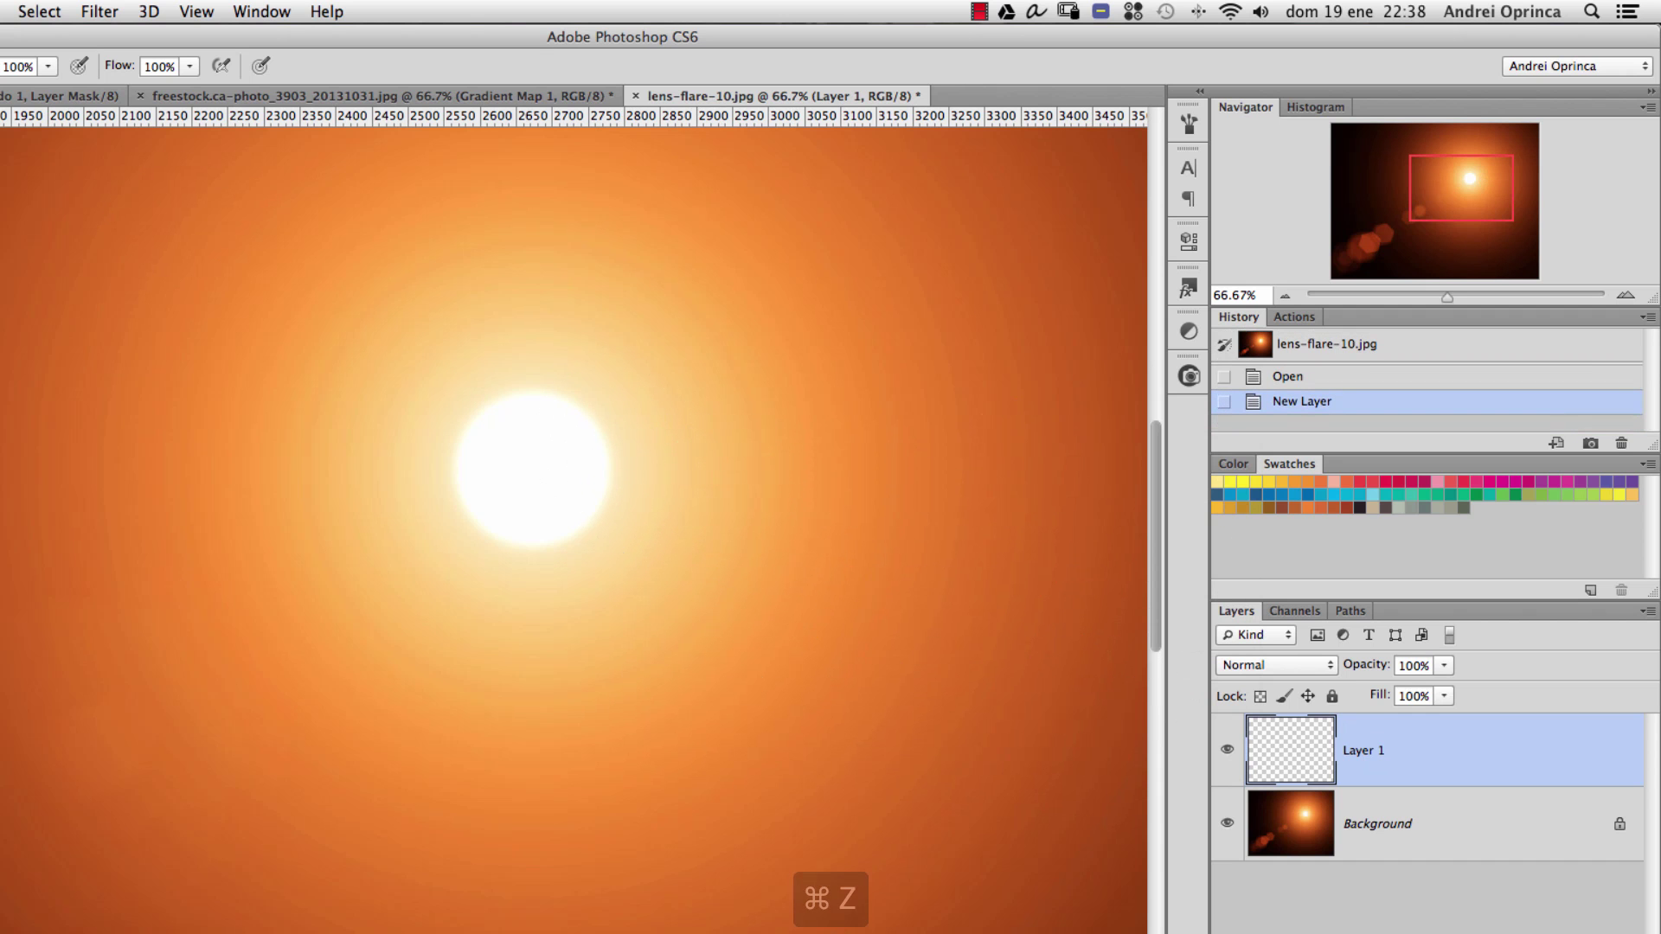
Reopen the custom gradient and restore its black starting colour and white end colour.
key("g")
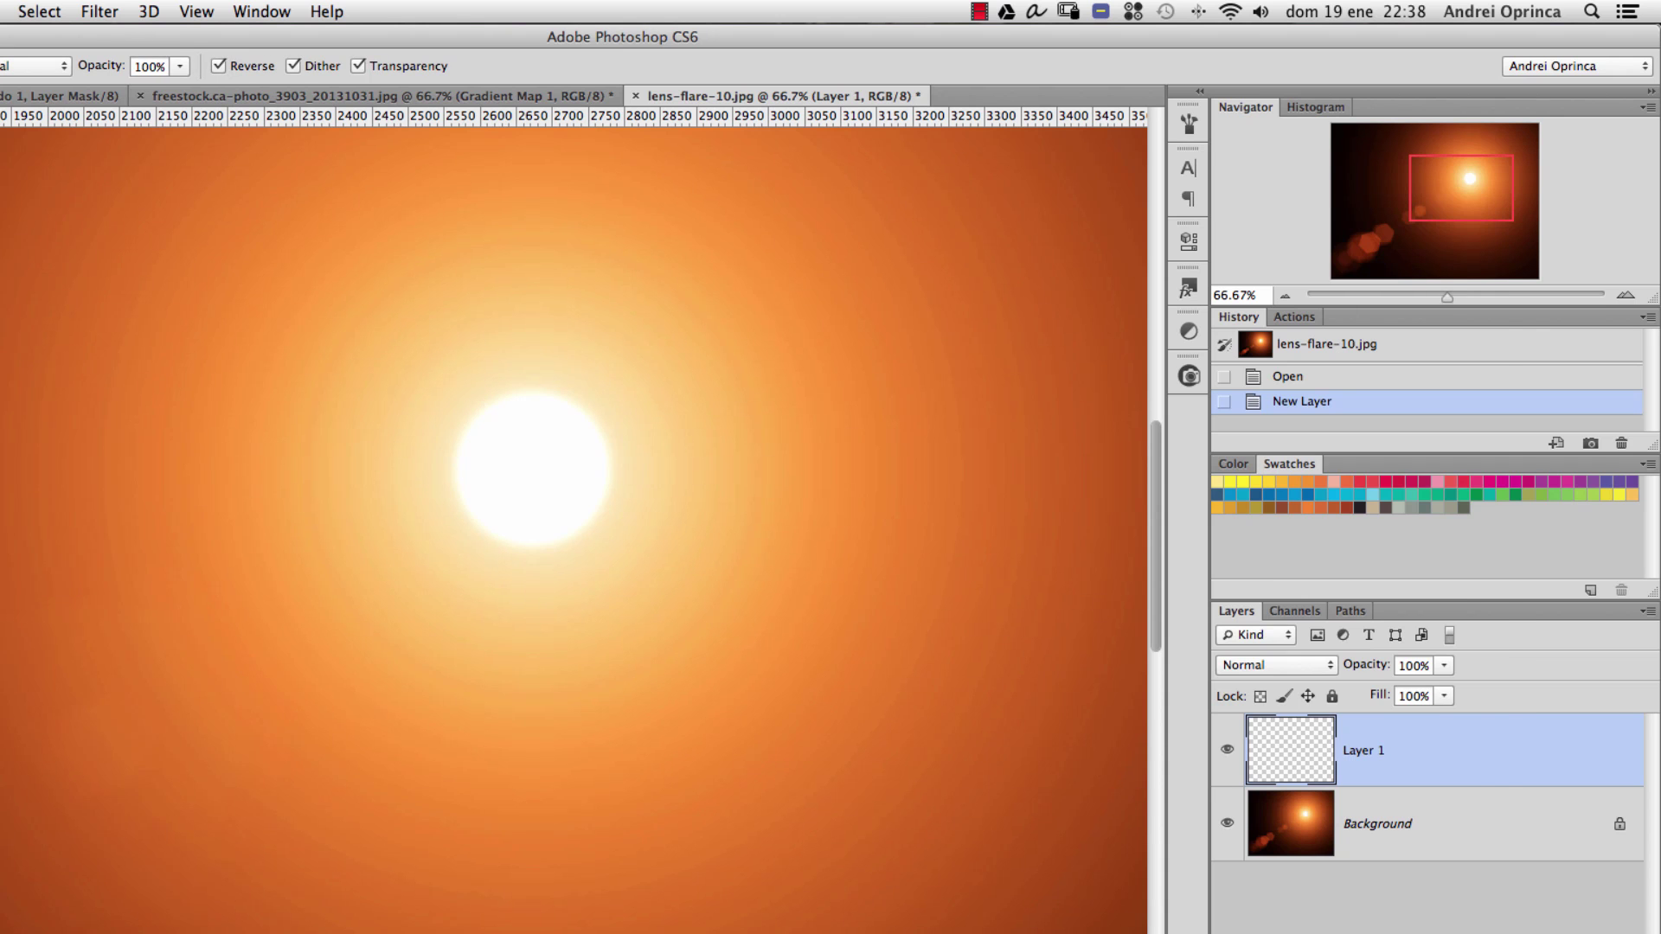
left_click(0, 66)
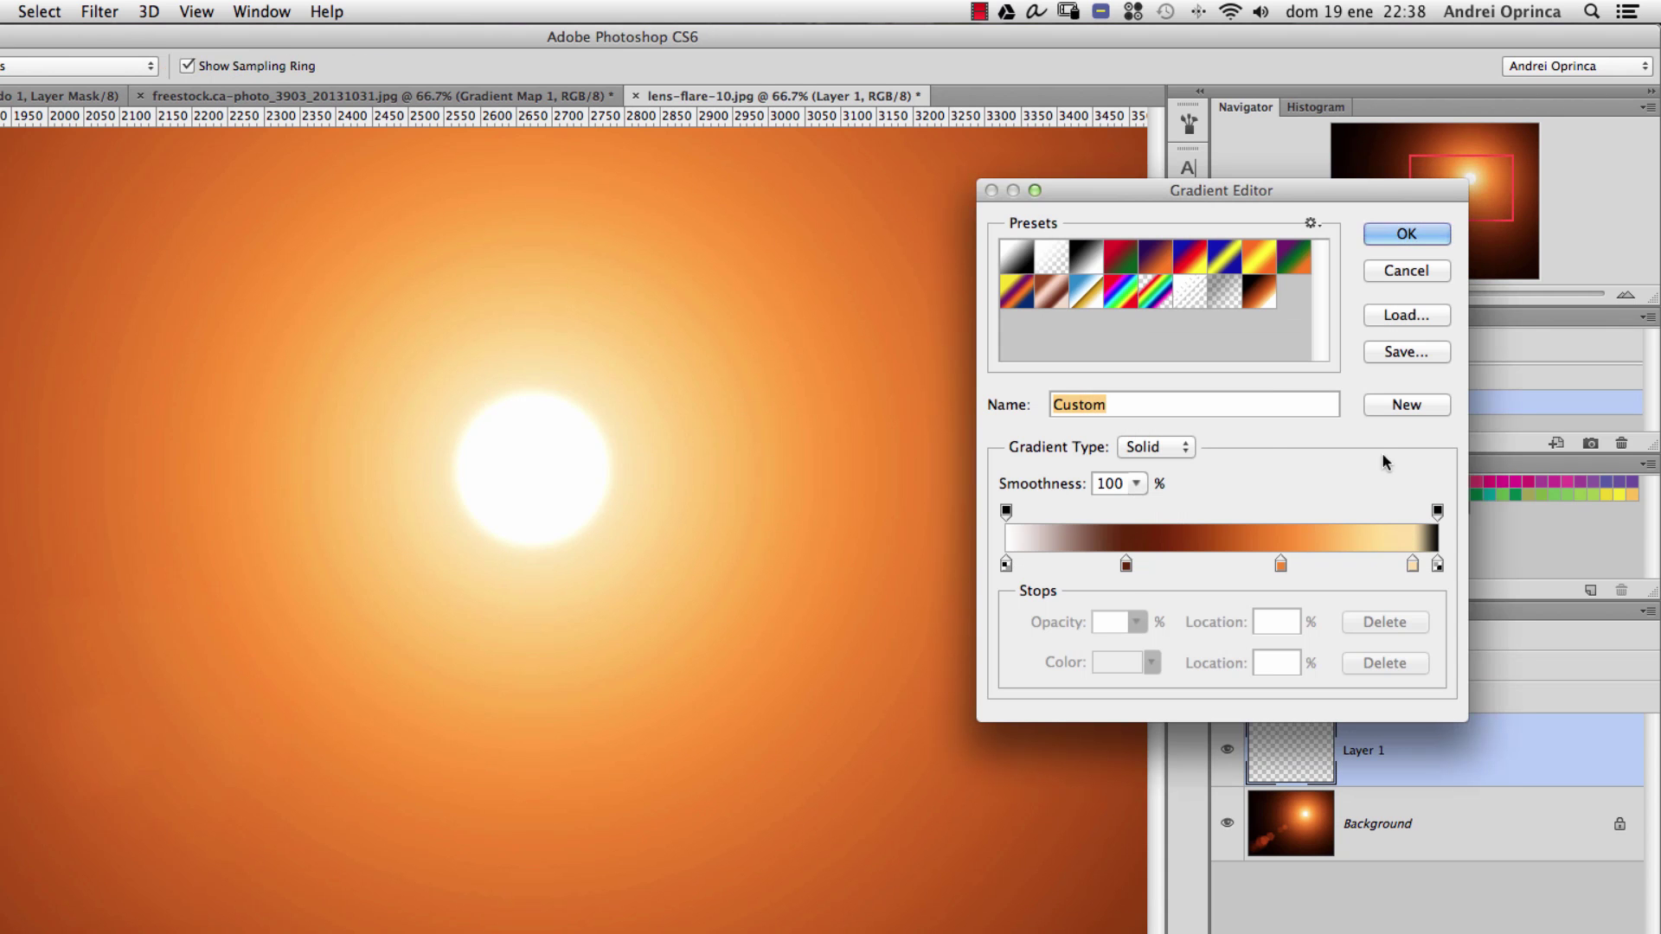
double_click(1436, 565)
key("Escape")
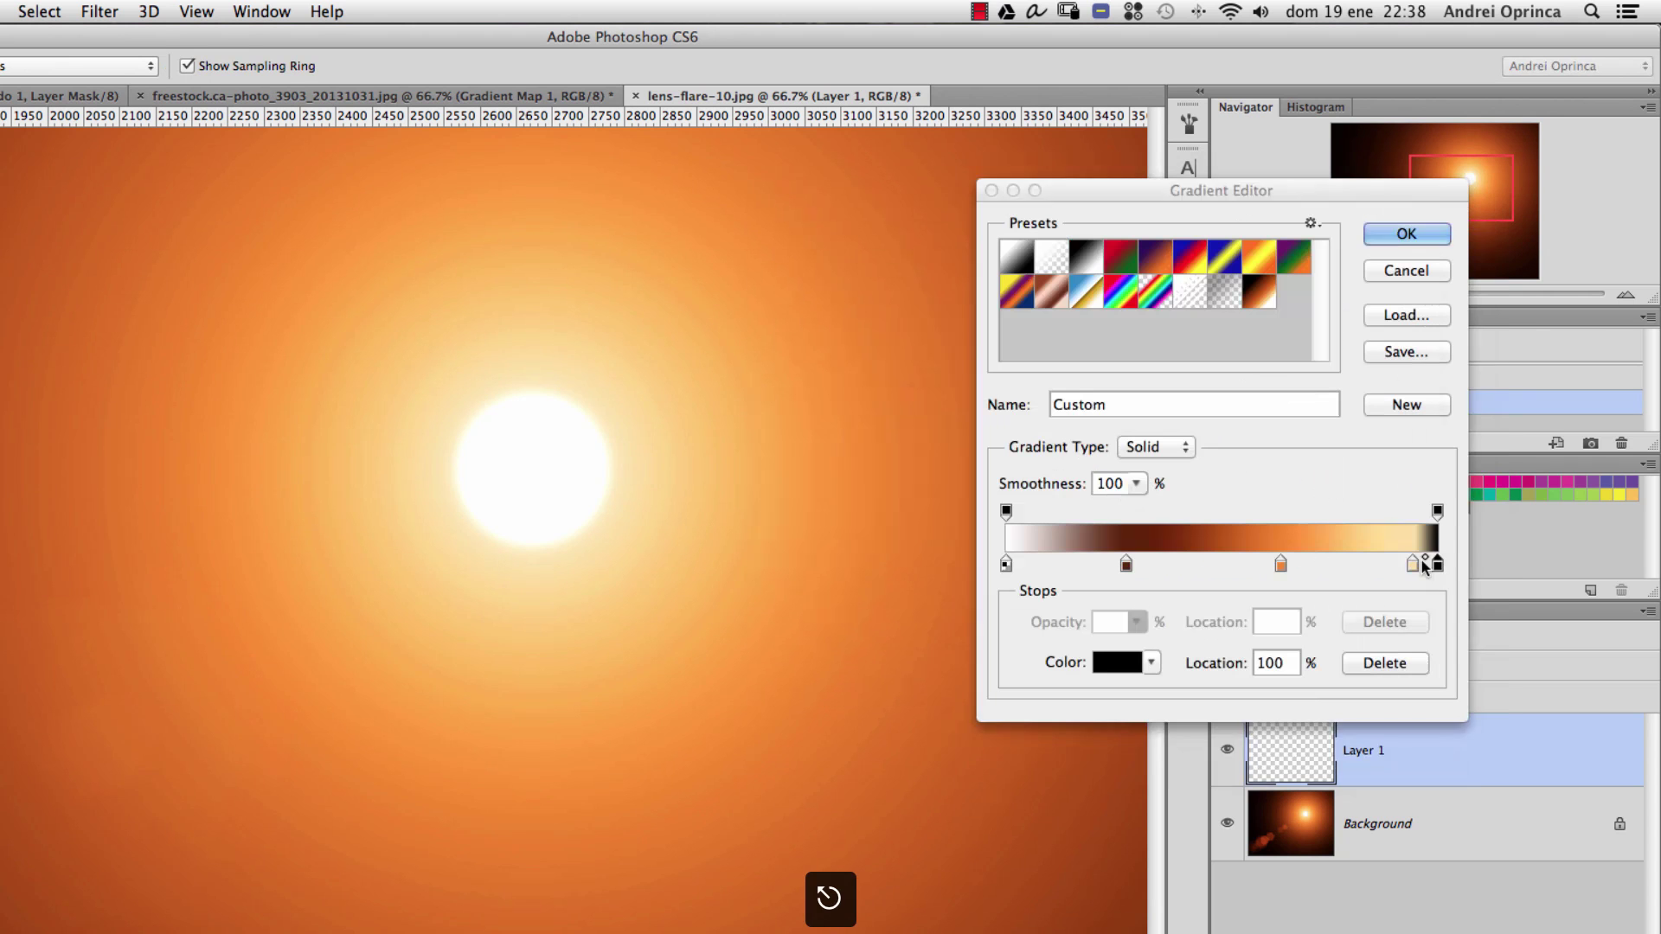
mouse_move(1437, 564)
left_mouse_down()
mouse_move(1056, 564)
mouse_move(1545, 605)
mouse_move(1437, 564)
left_mouse_up()
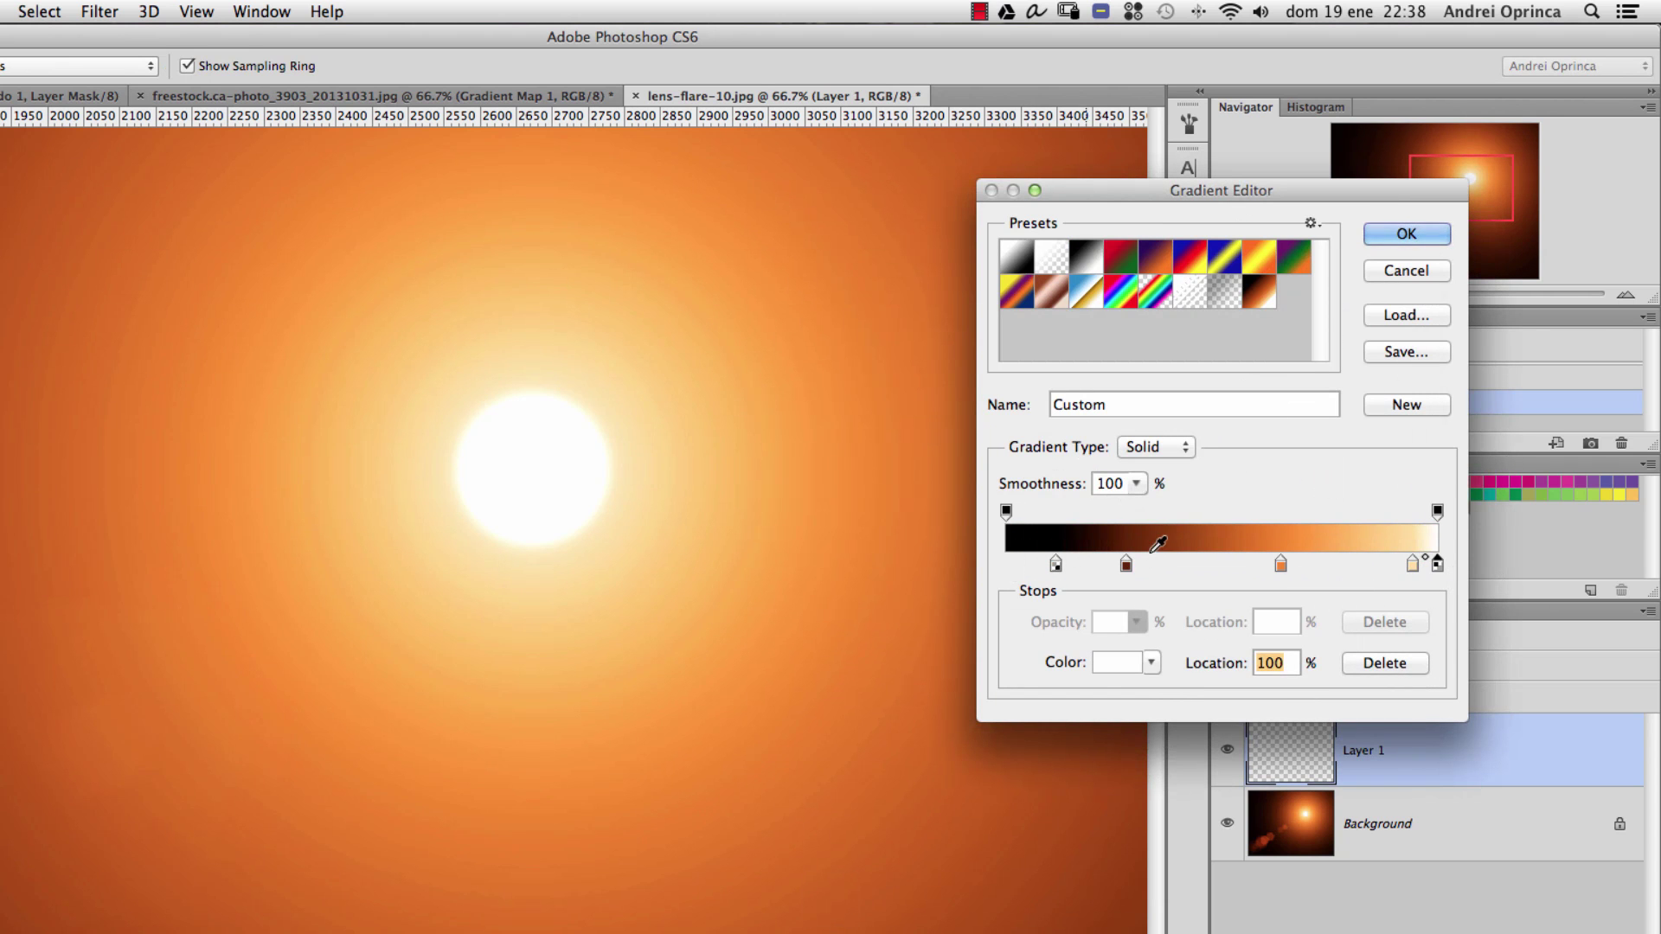
Return the black gradient stop to 0% and move the white stop to 96%, close beside the cream stop.
left_click_drag(1056, 564, 1005, 564)
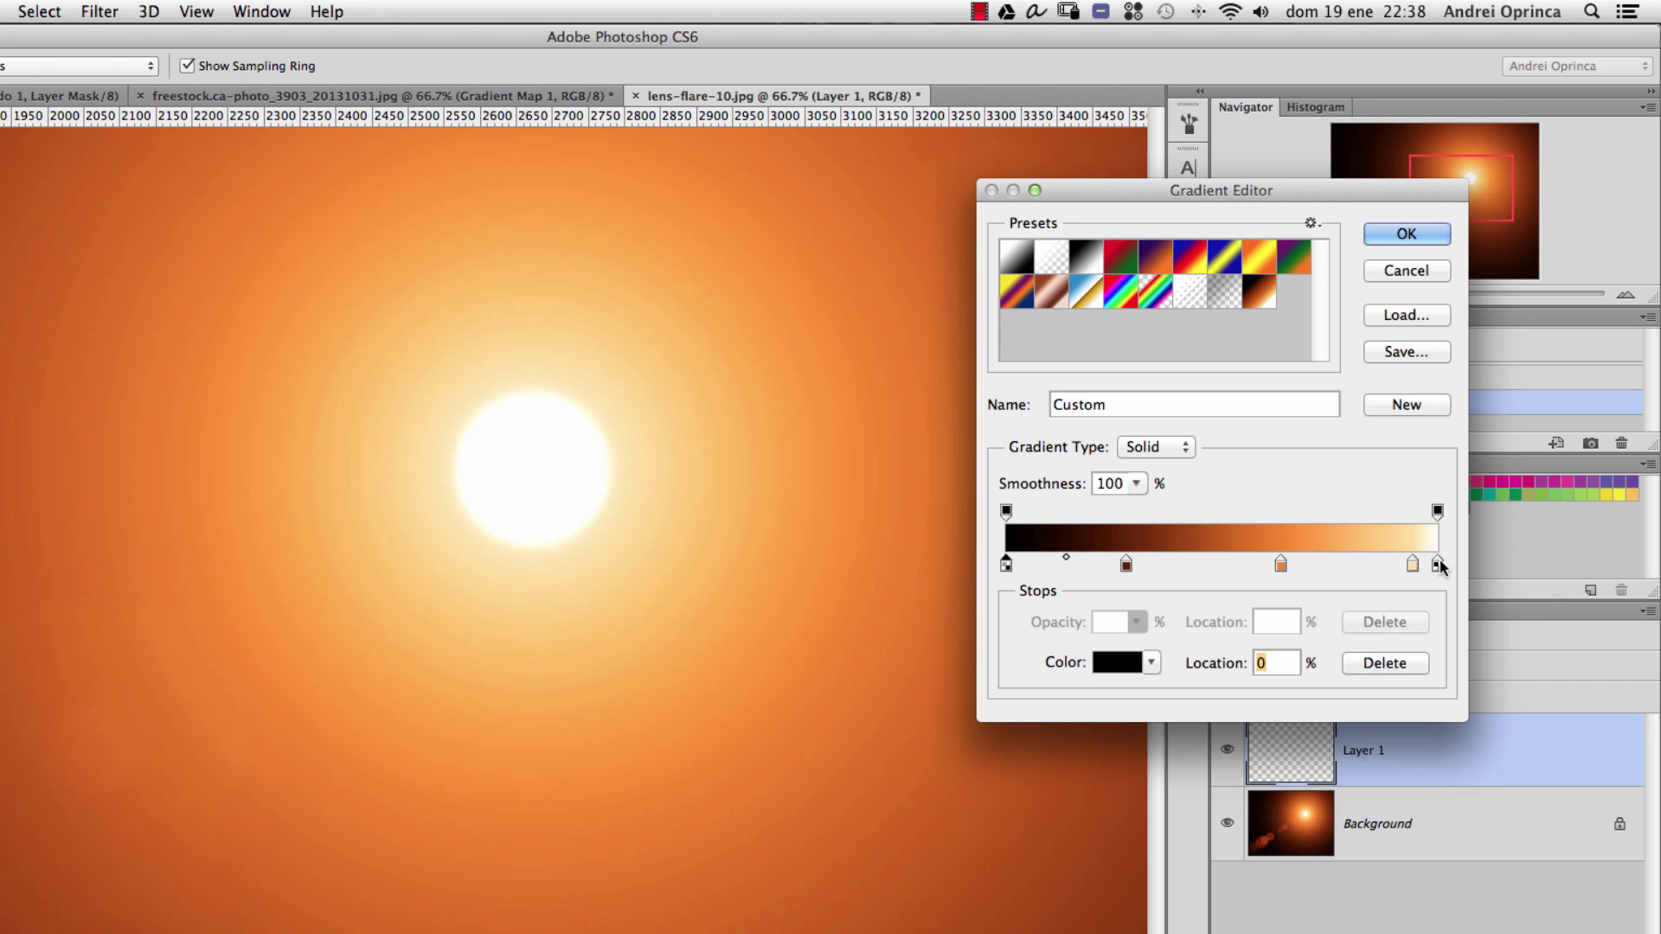
left_click_drag(1437, 564, 1424, 564)
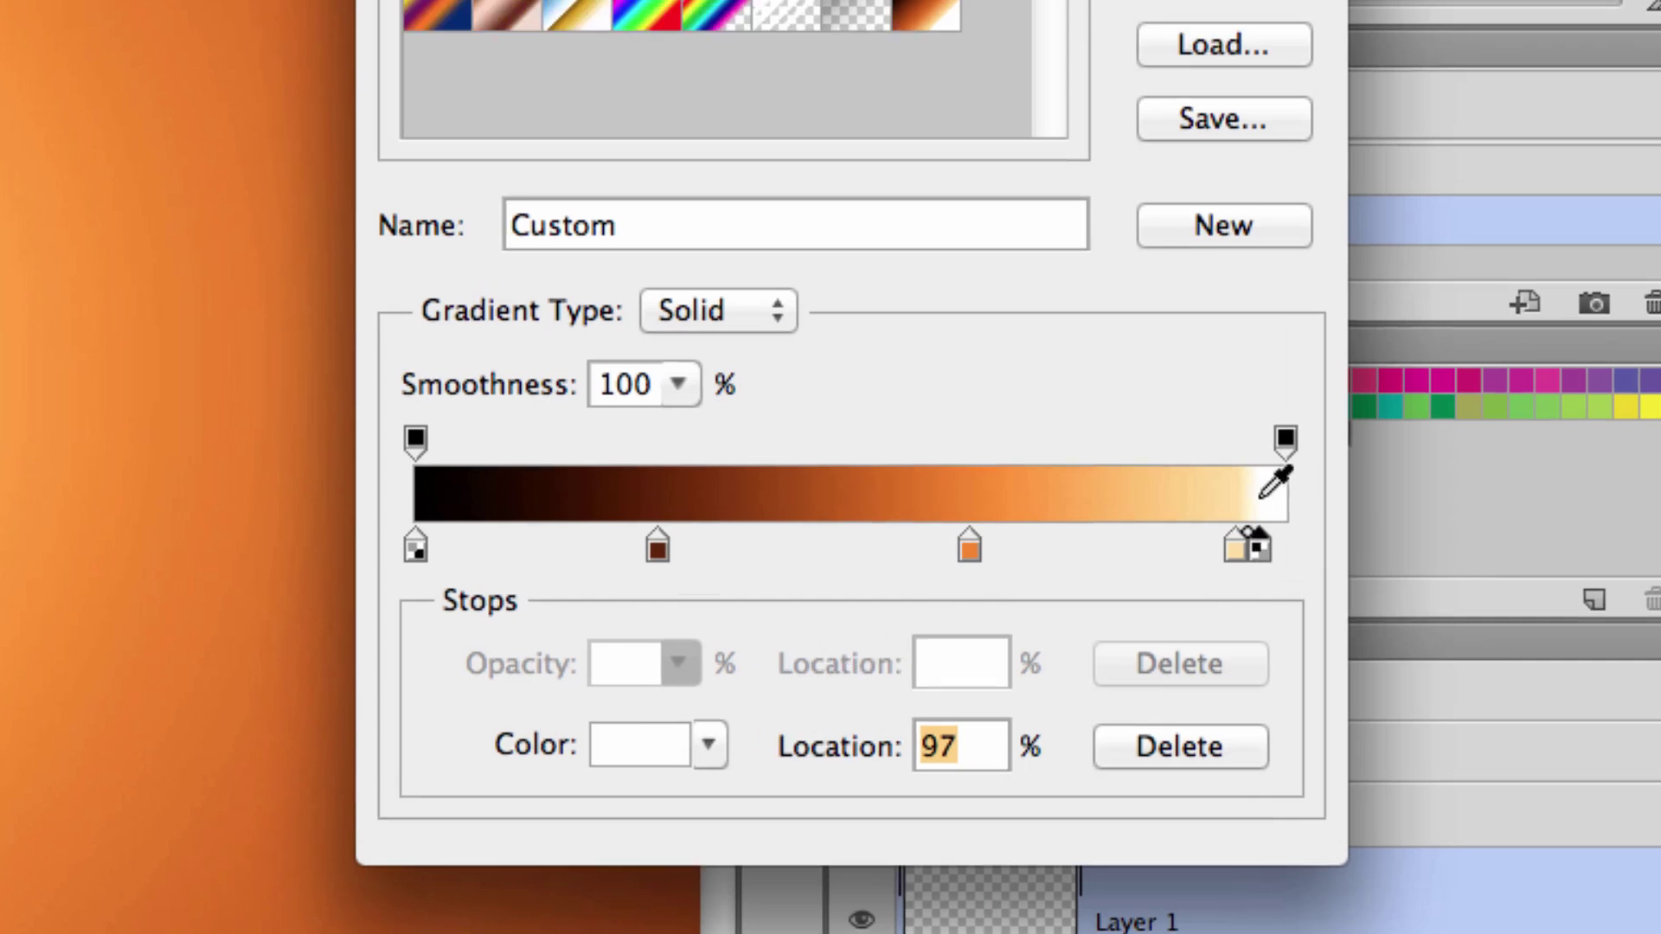
left_click_drag(1256, 545, 1247, 546)
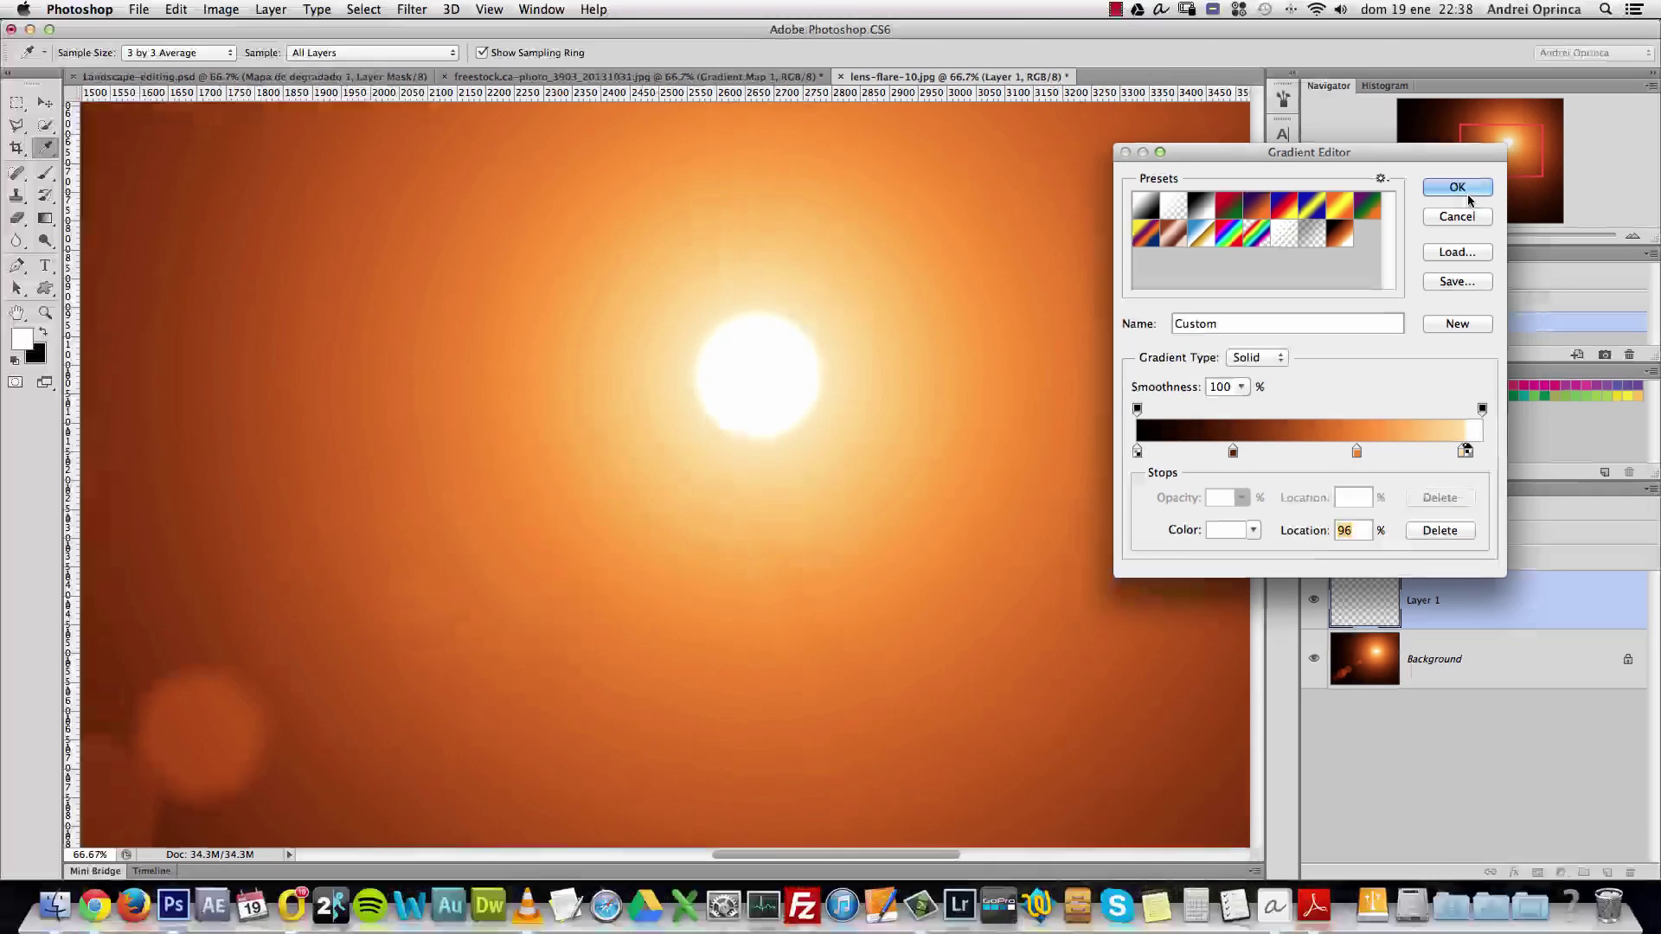
Accept the custom gradient and switch to the coastal landscape document.
left_click(1459, 192)
left_click(623, 76)
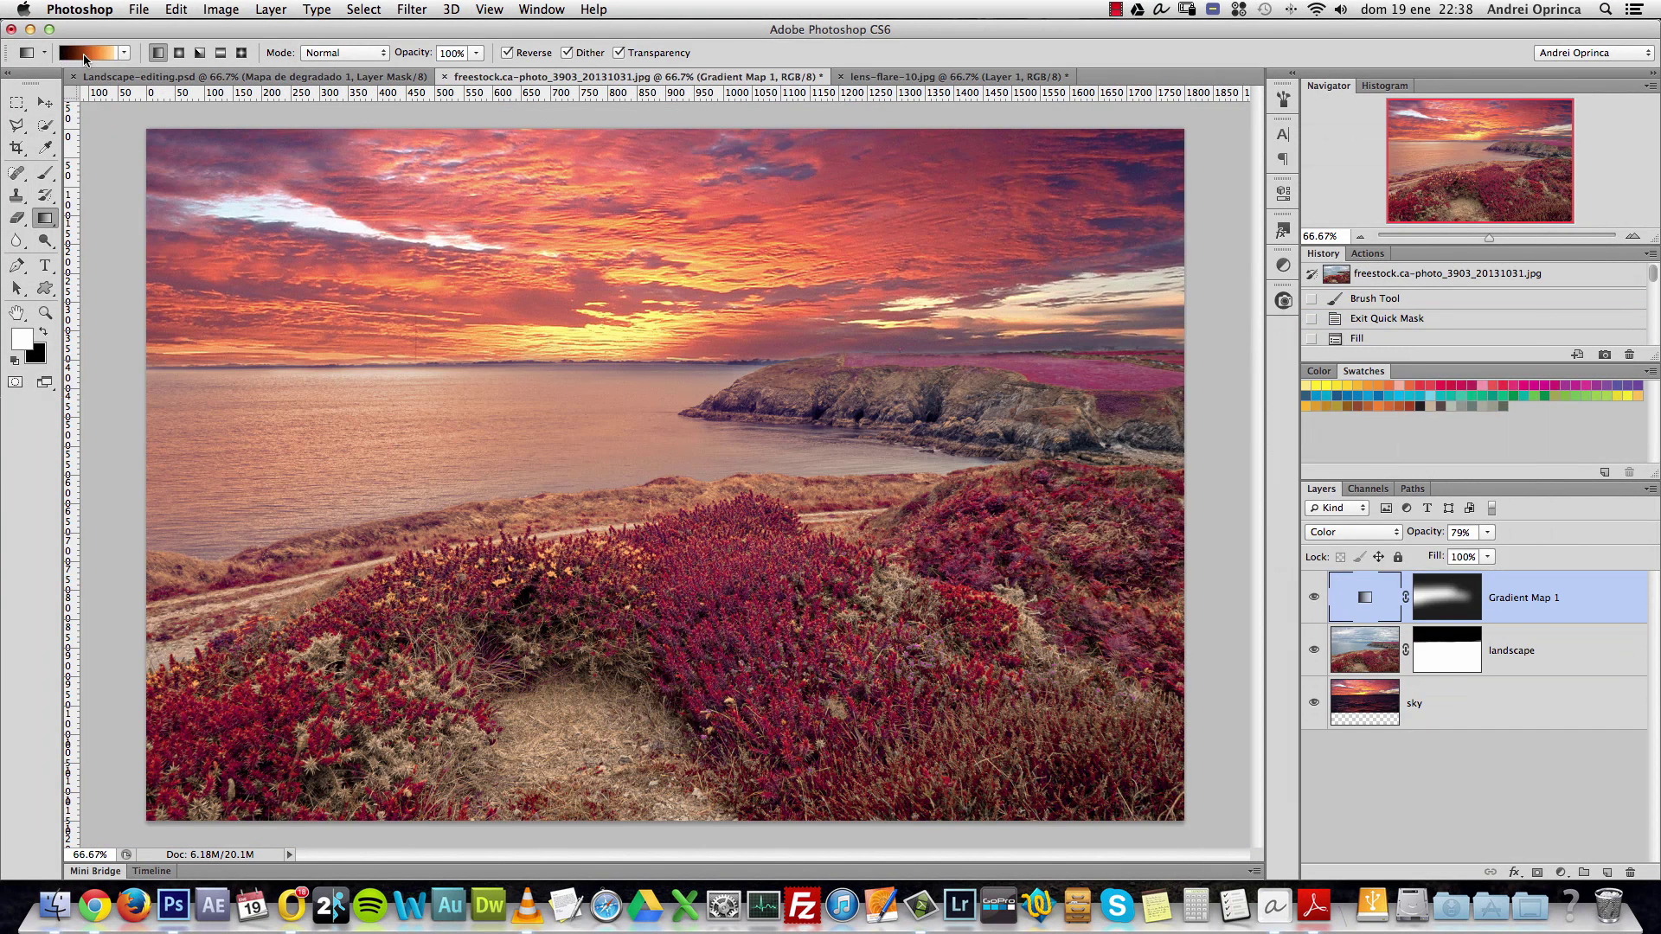
left_click(85, 57)
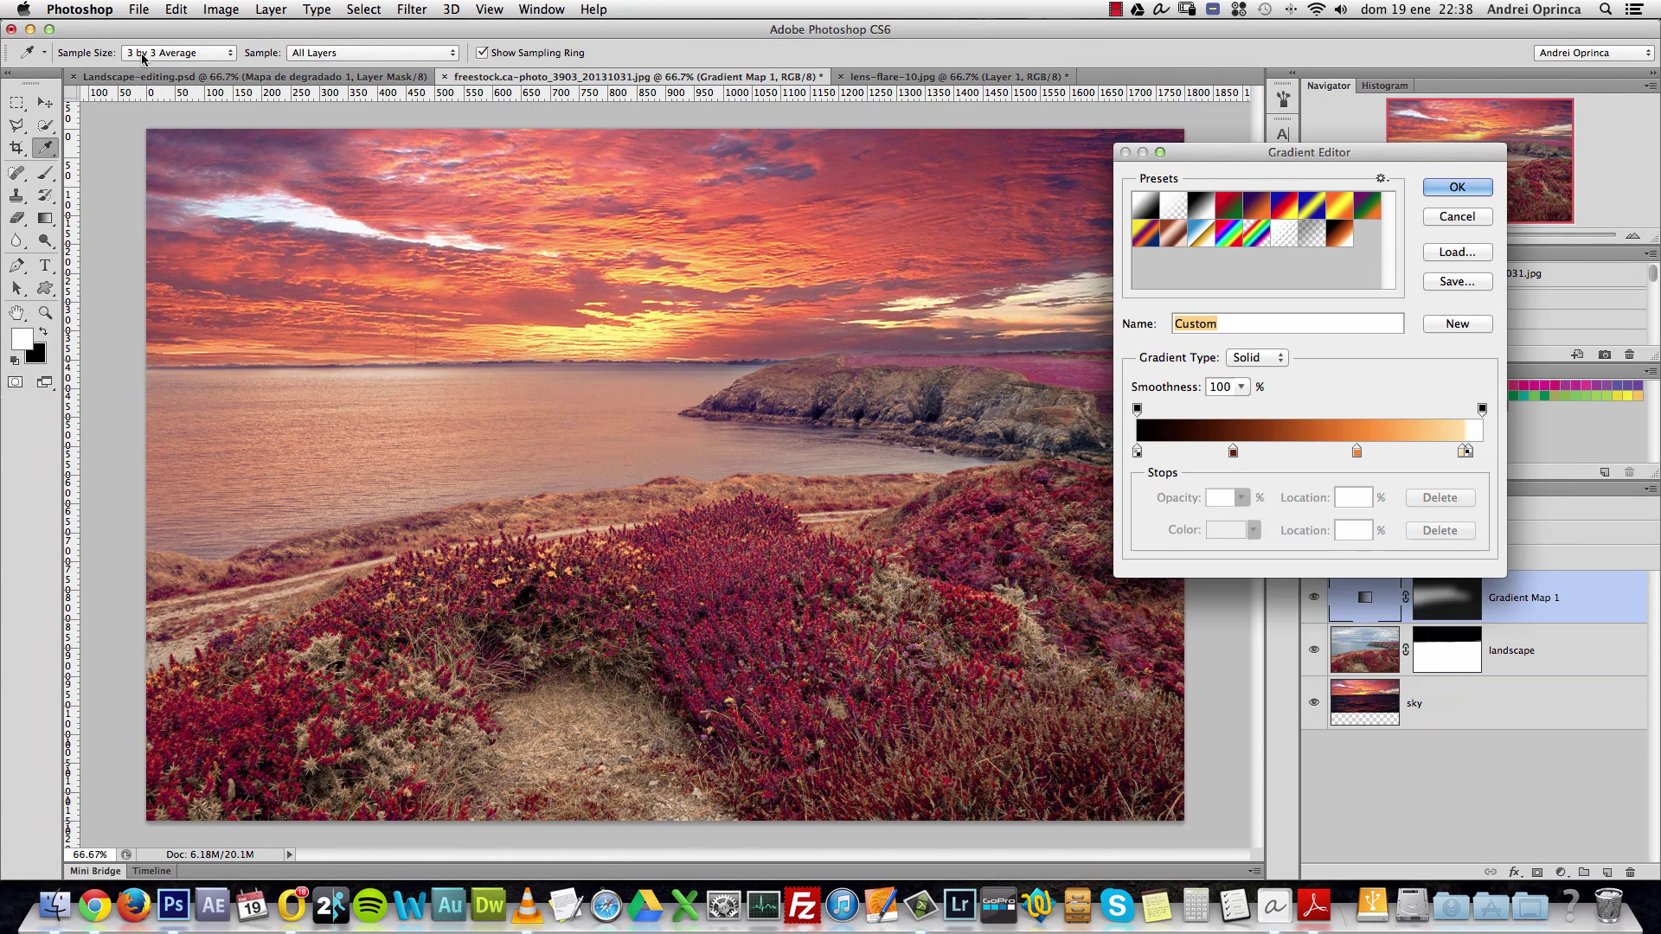
key("Return")
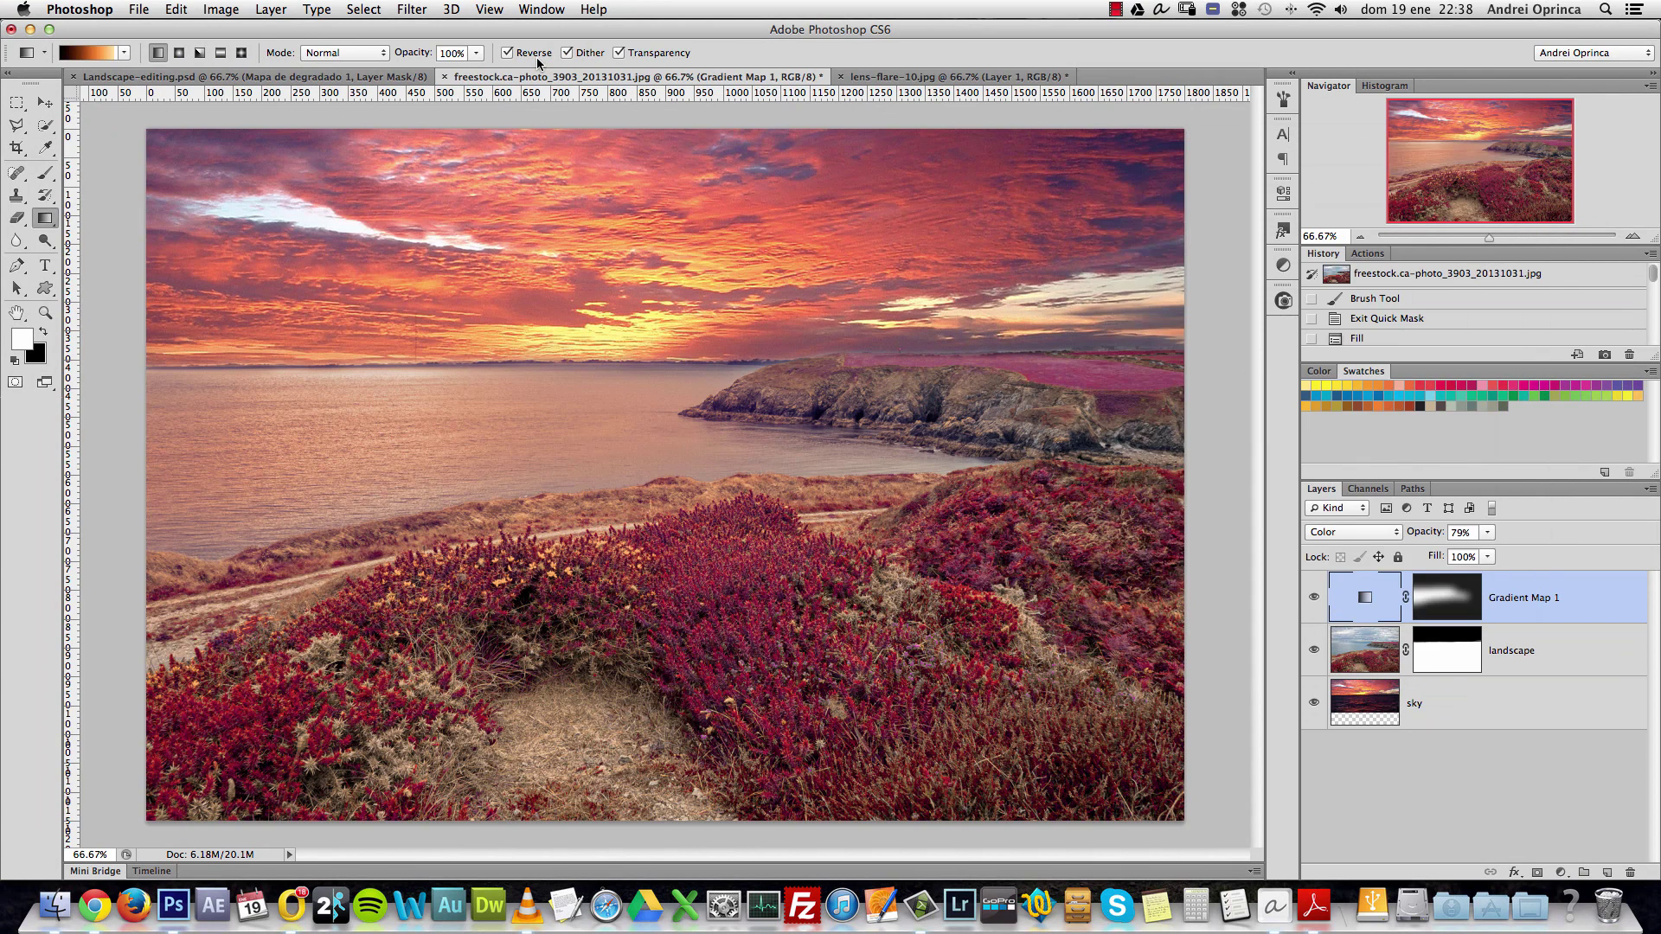
left_click(891, 76)
left_click(770, 76)
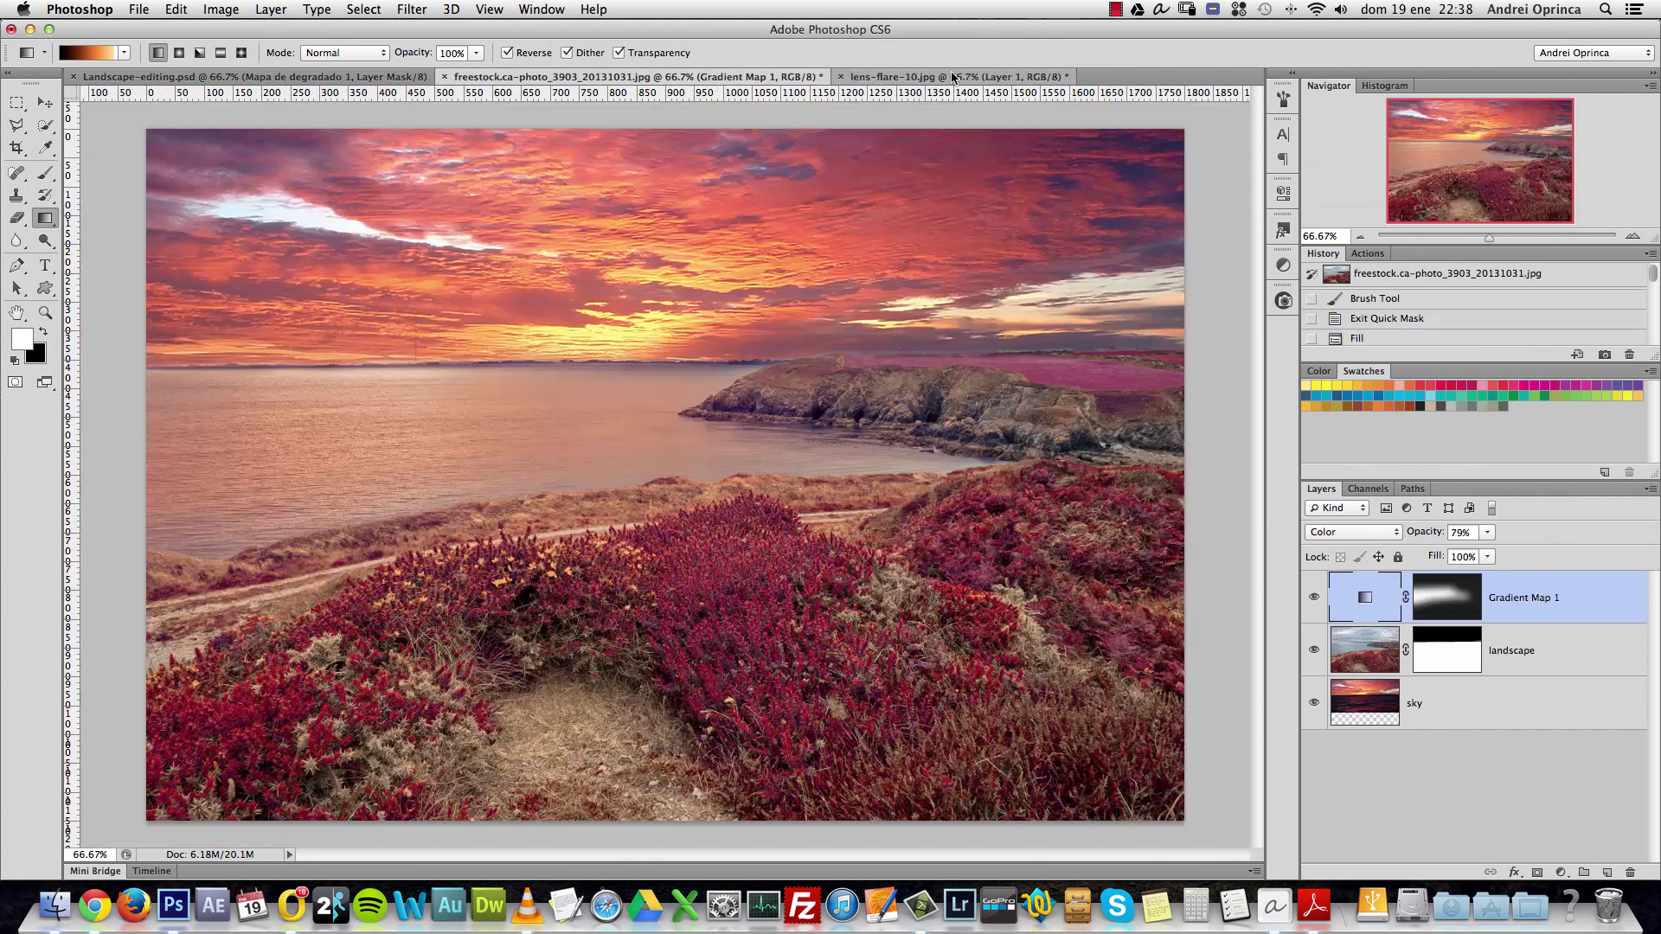
left_click(852, 76)
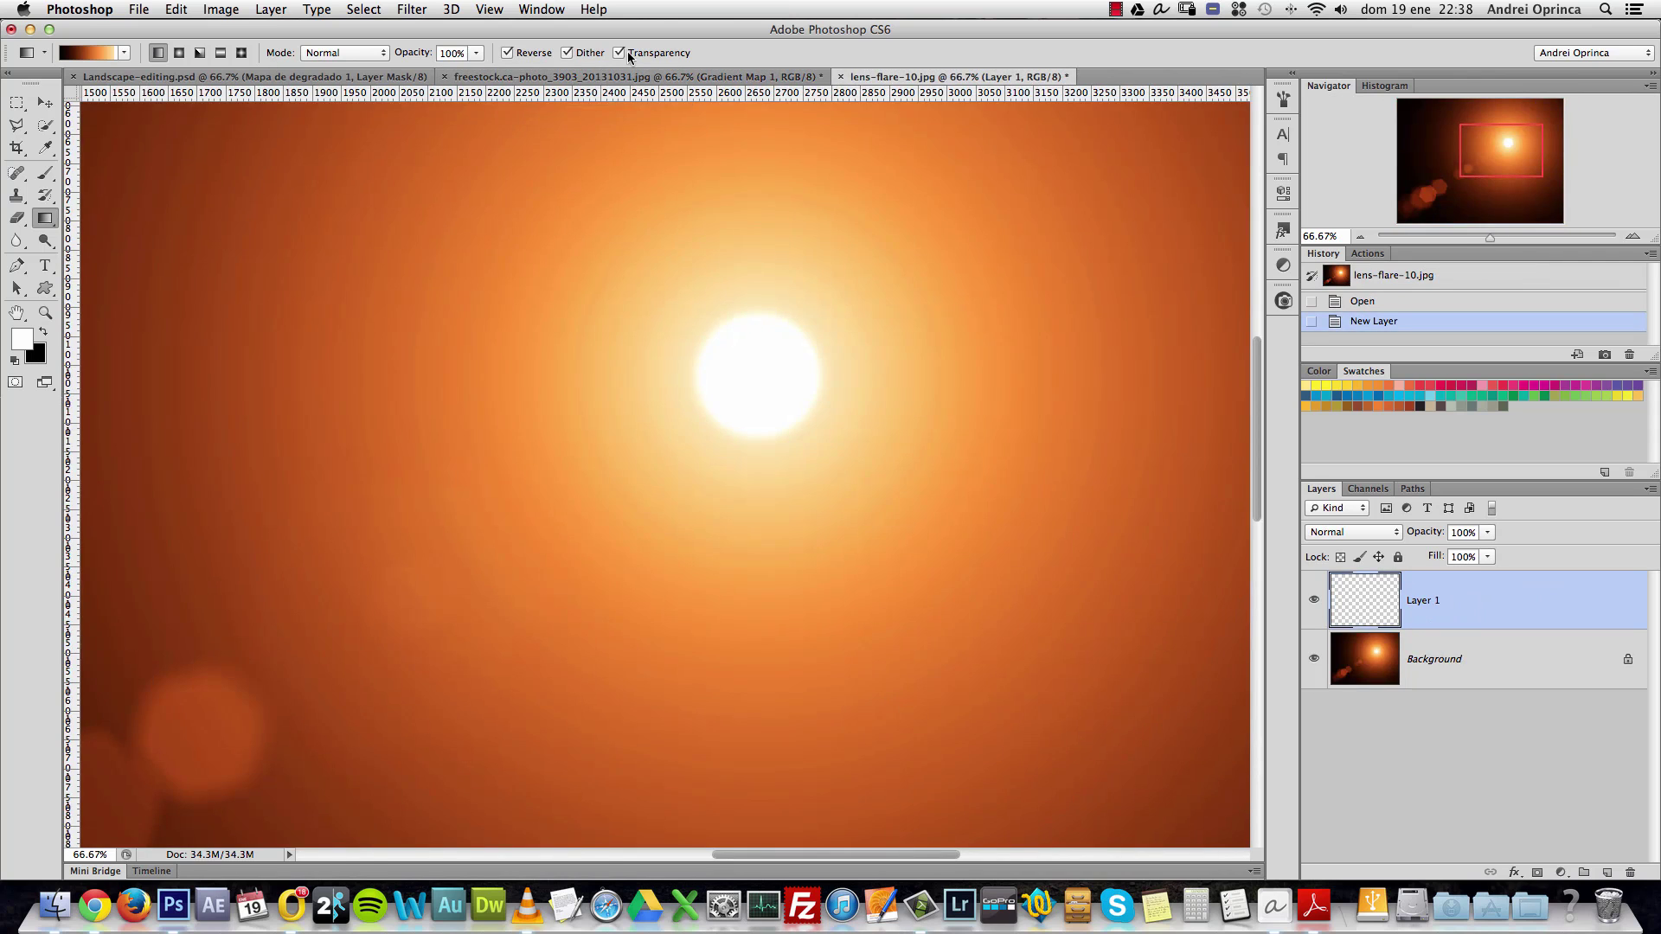
left_click(758, 76)
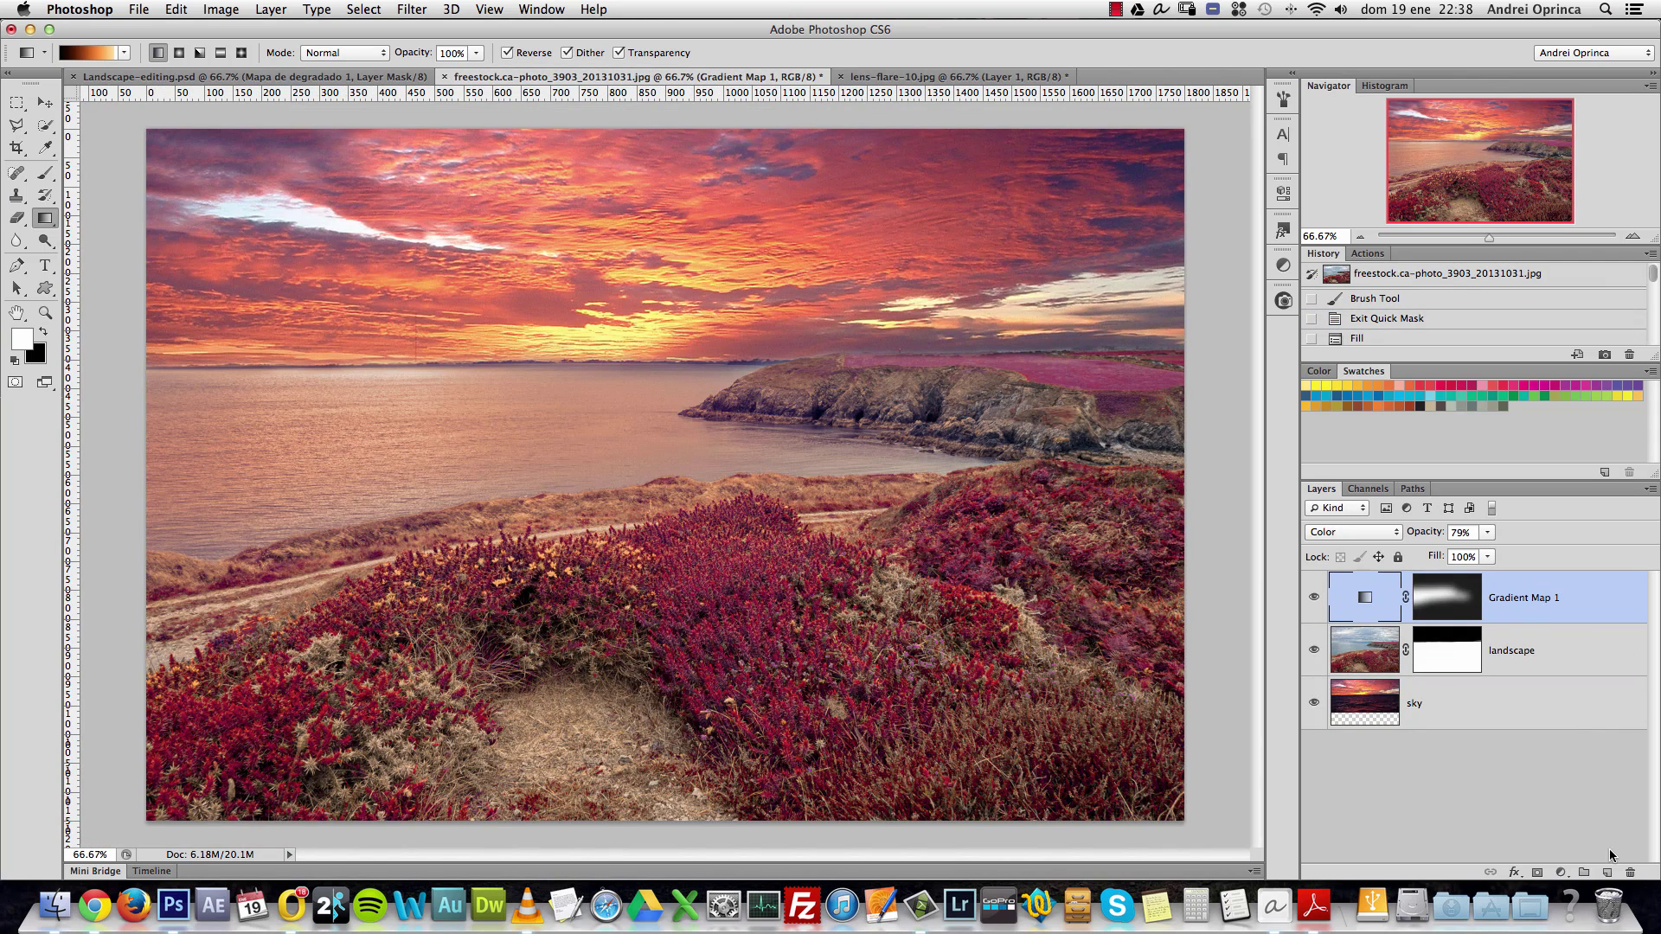
left_click(1560, 872)
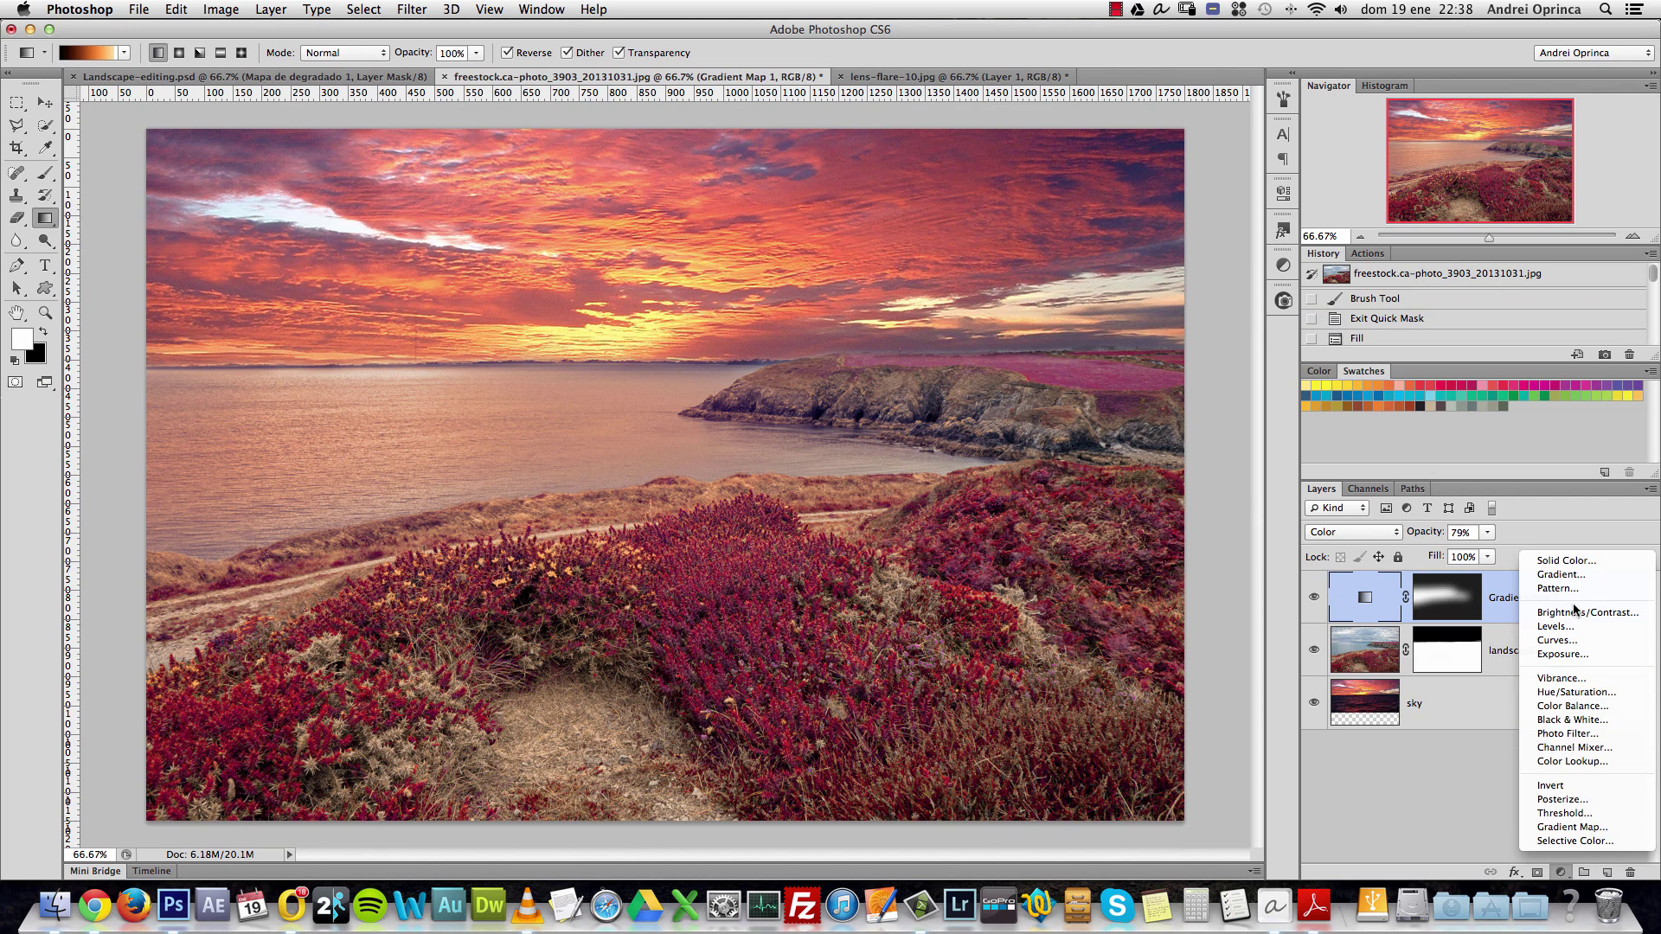
left_click(1571, 575)
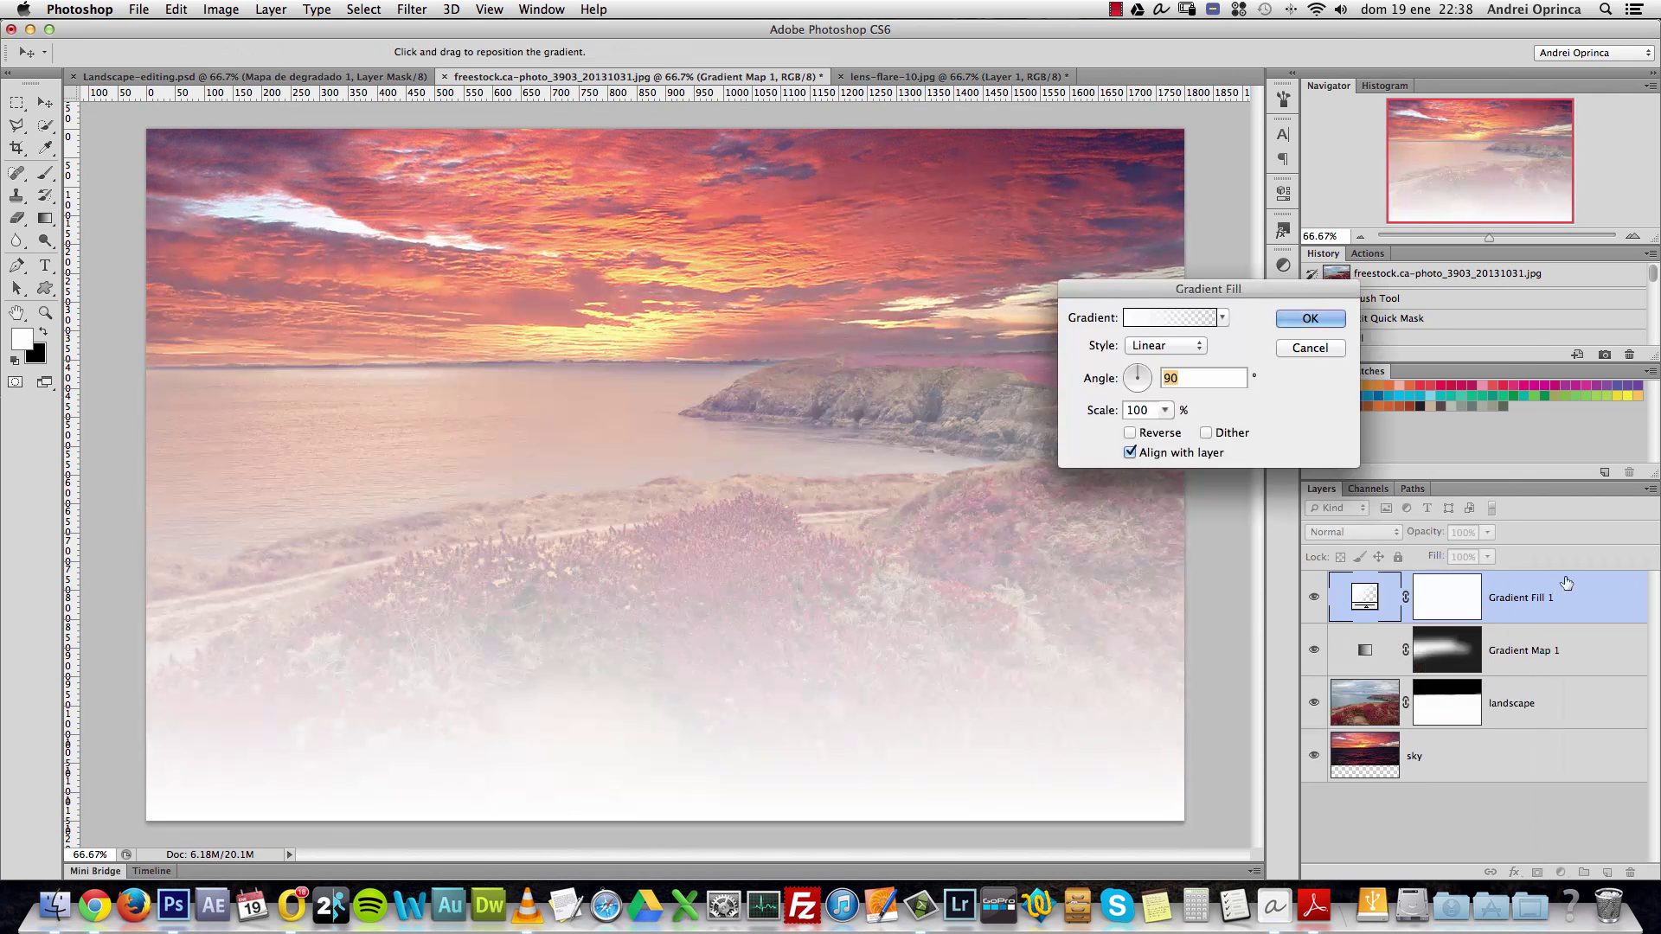
left_click(1211, 317)
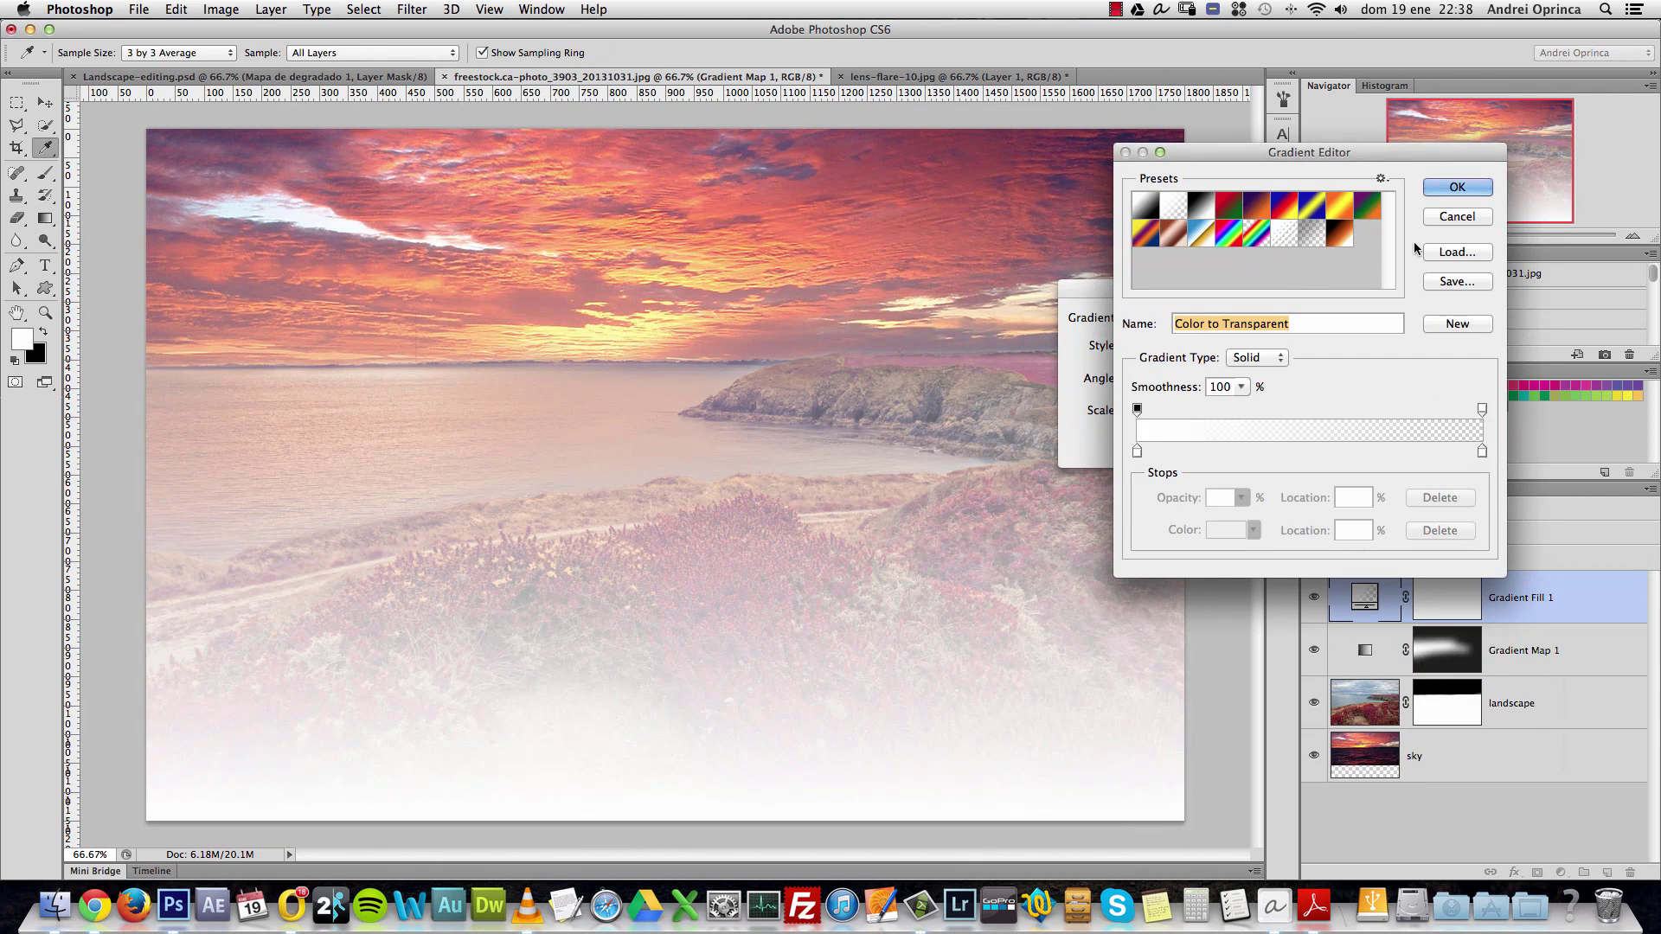
left_click(1457, 217)
left_click(1310, 348)
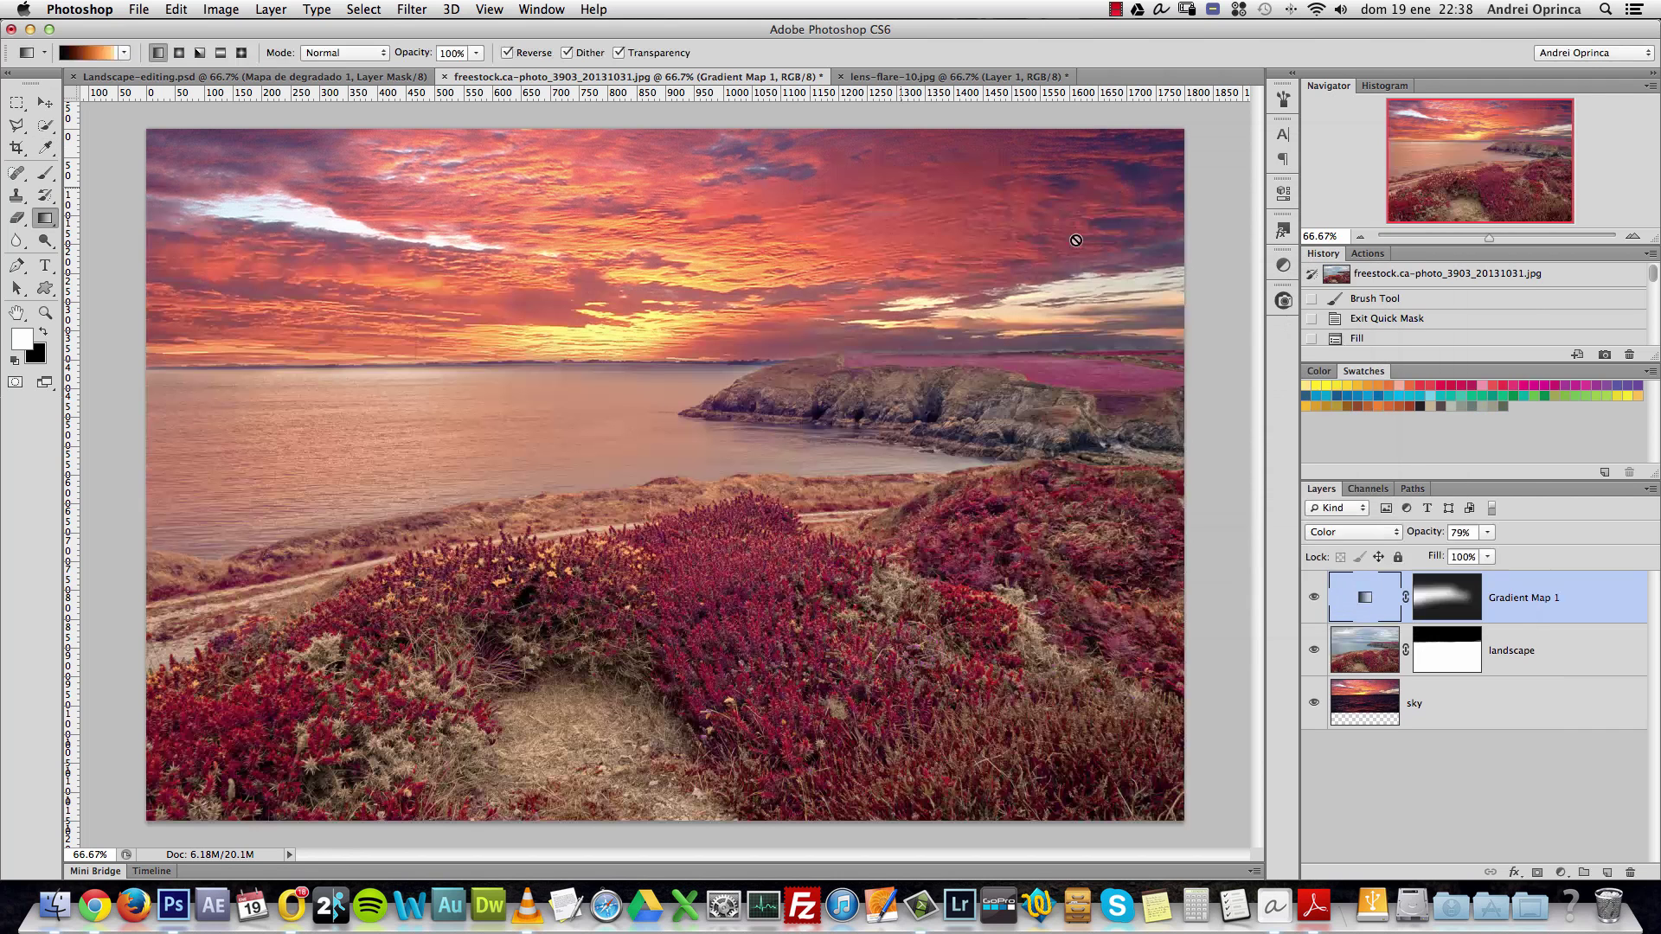
Save the current custom gradient as a new preset named Sun2.
left_click(106, 57)
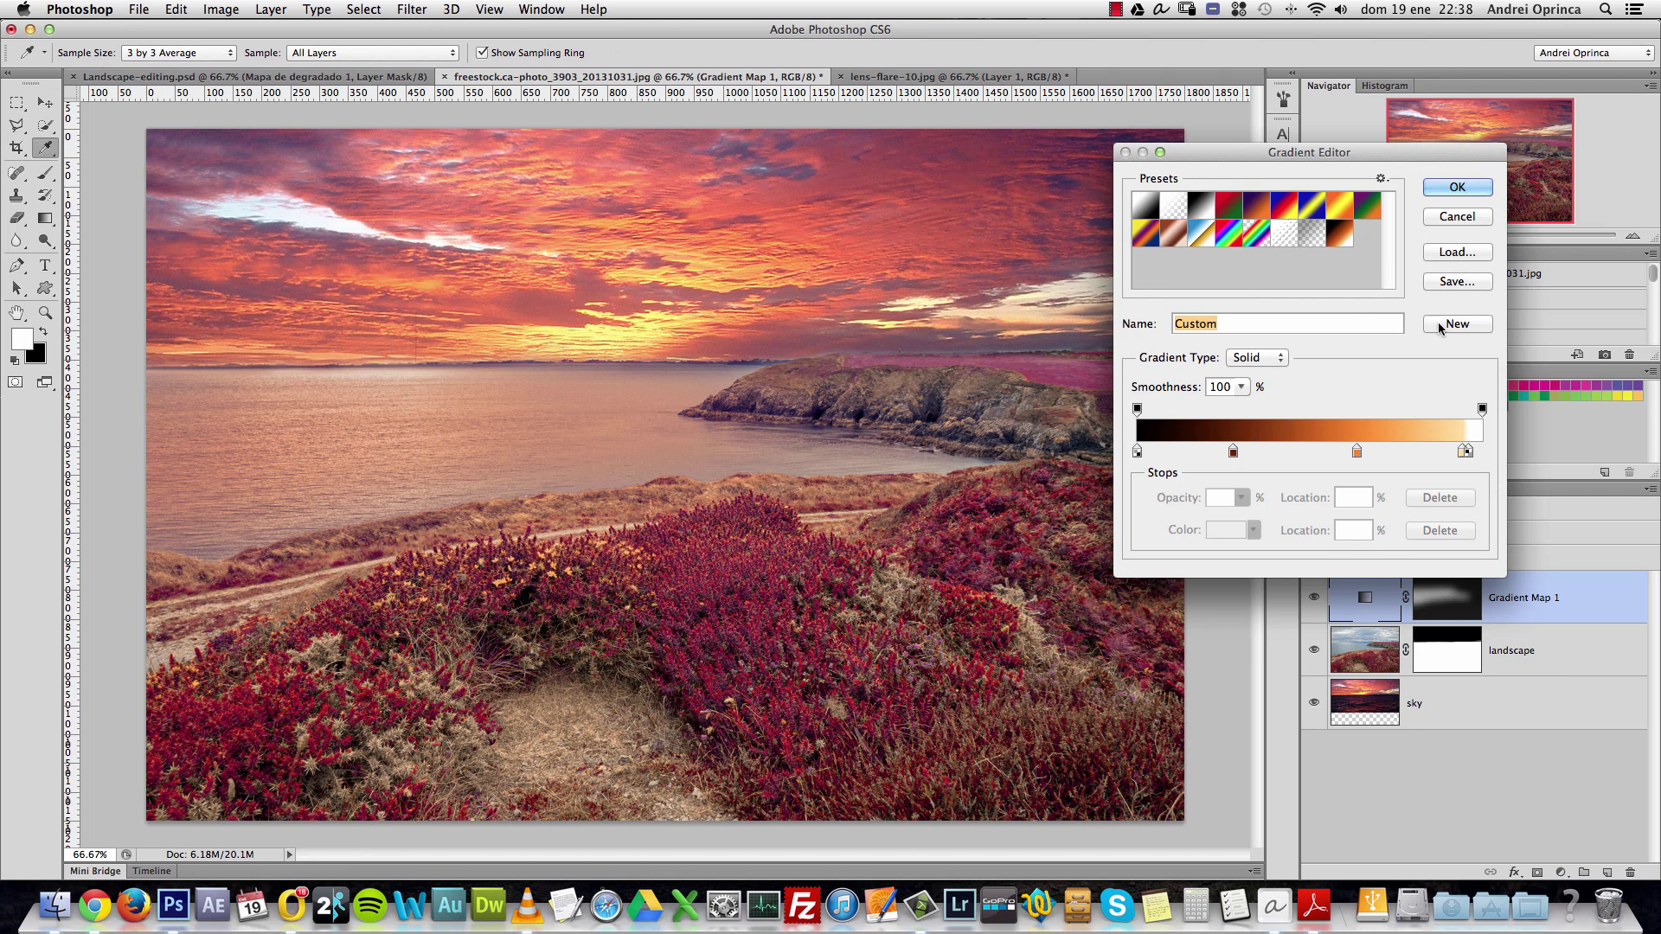
type("Sun2")
left_click(1460, 327)
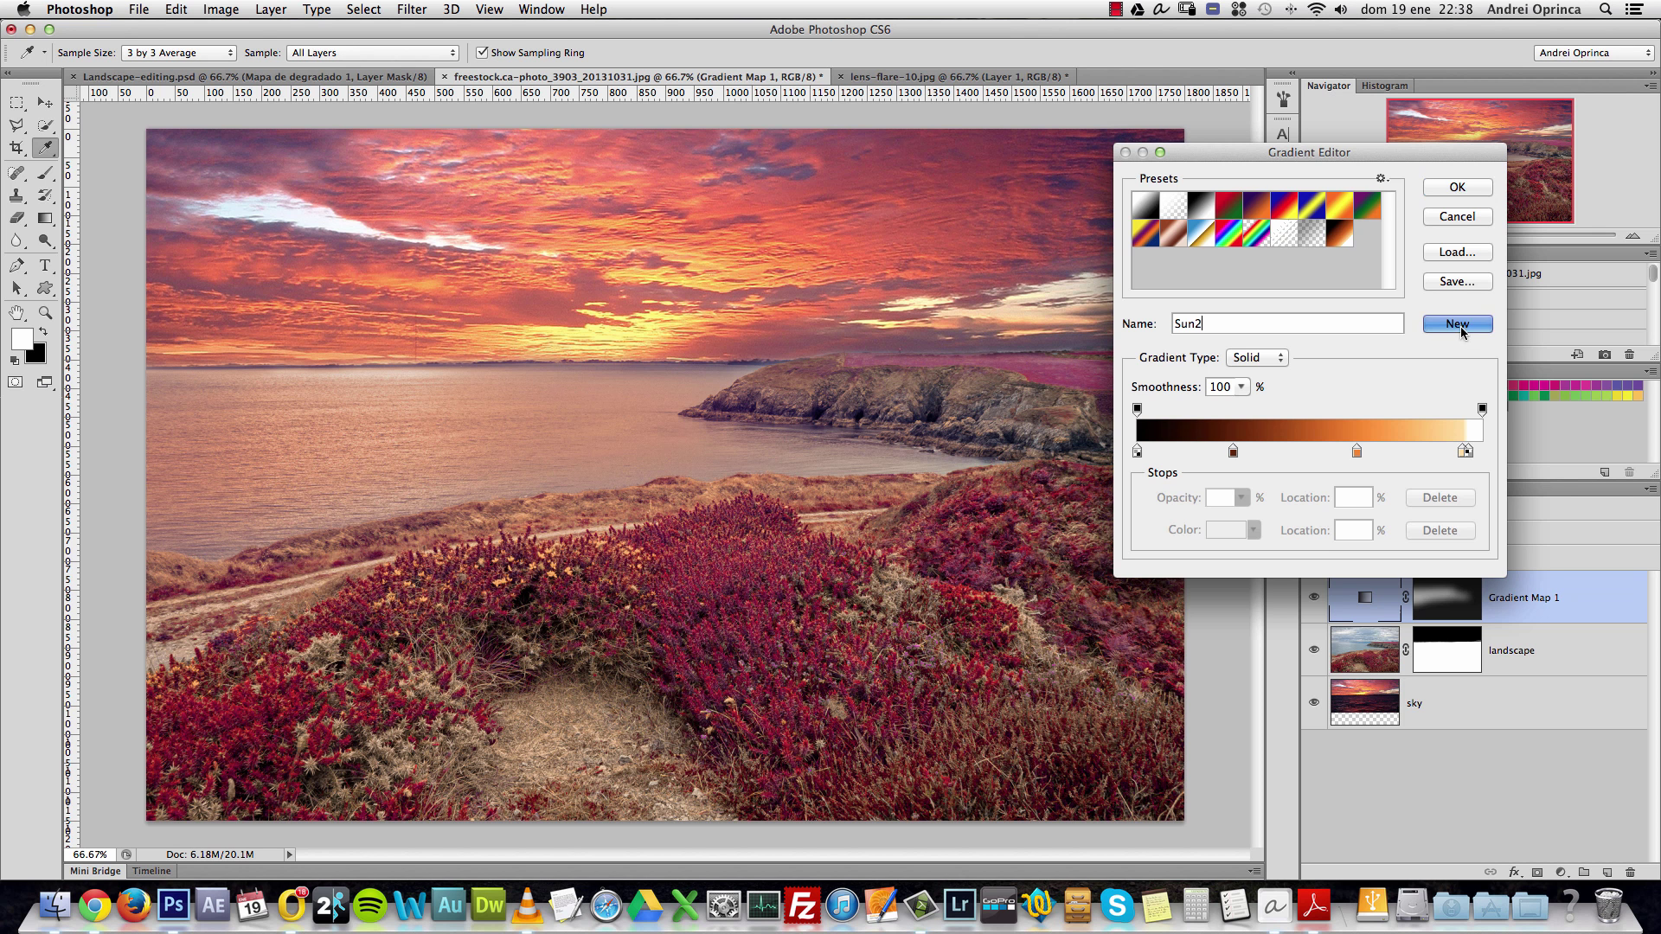
left_click(1470, 188)
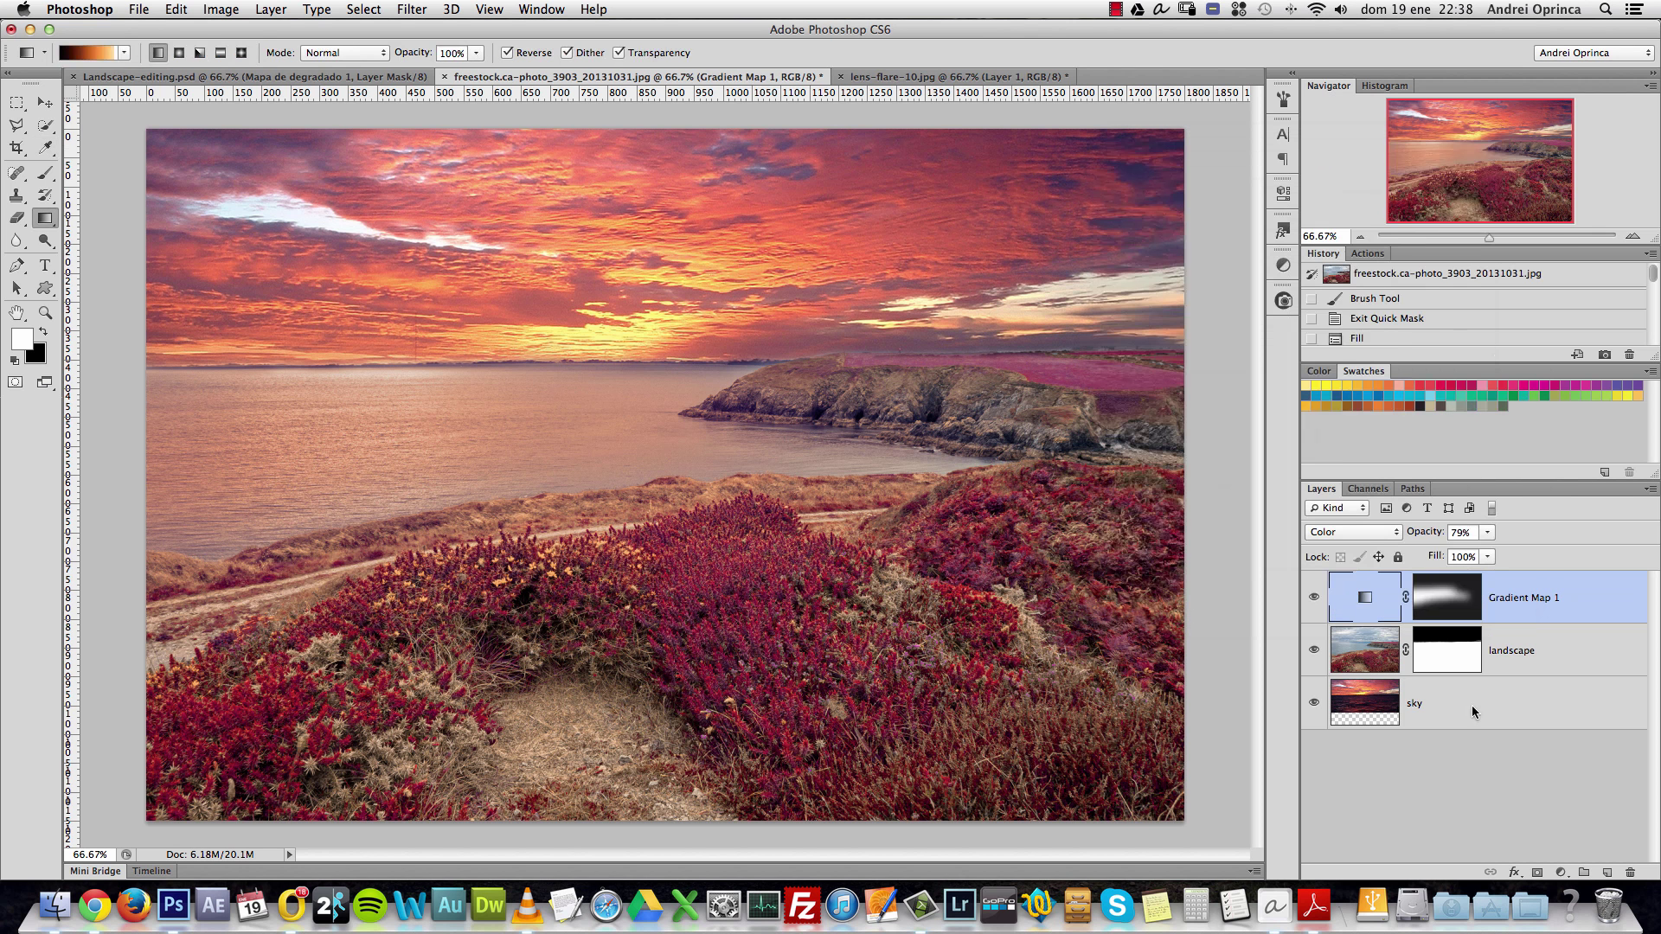
Add a gradient fill layer above Gradient Map 1 using the Sun2 preset.
left_click(1560, 865)
left_click(1561, 586)
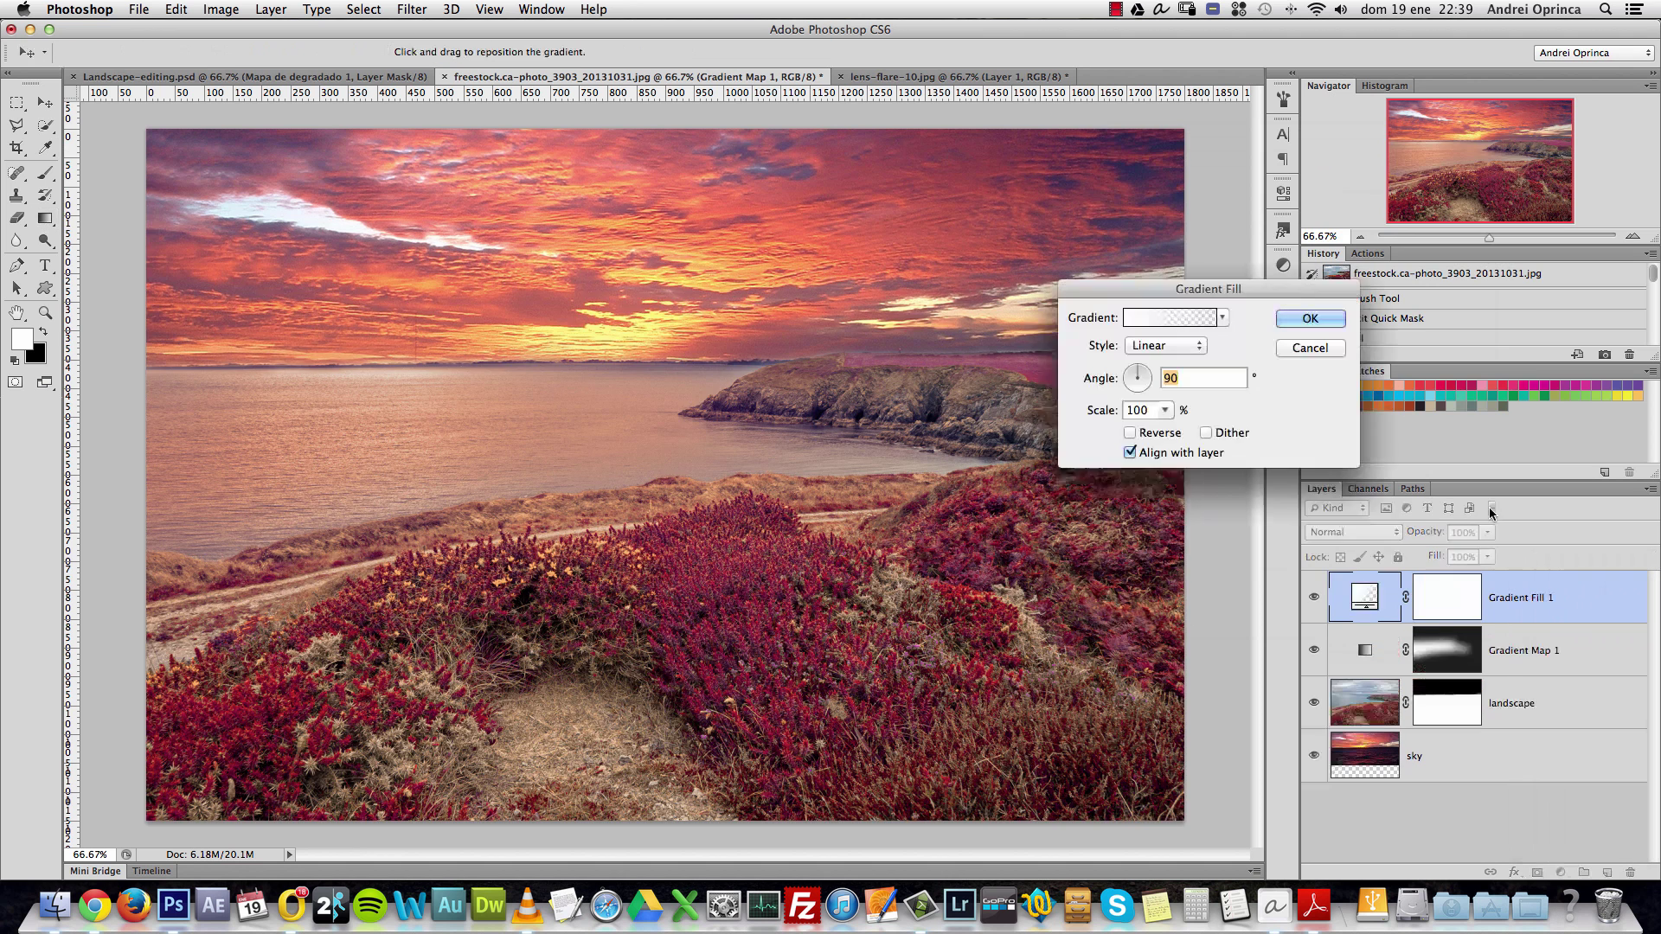
left_click(1187, 317)
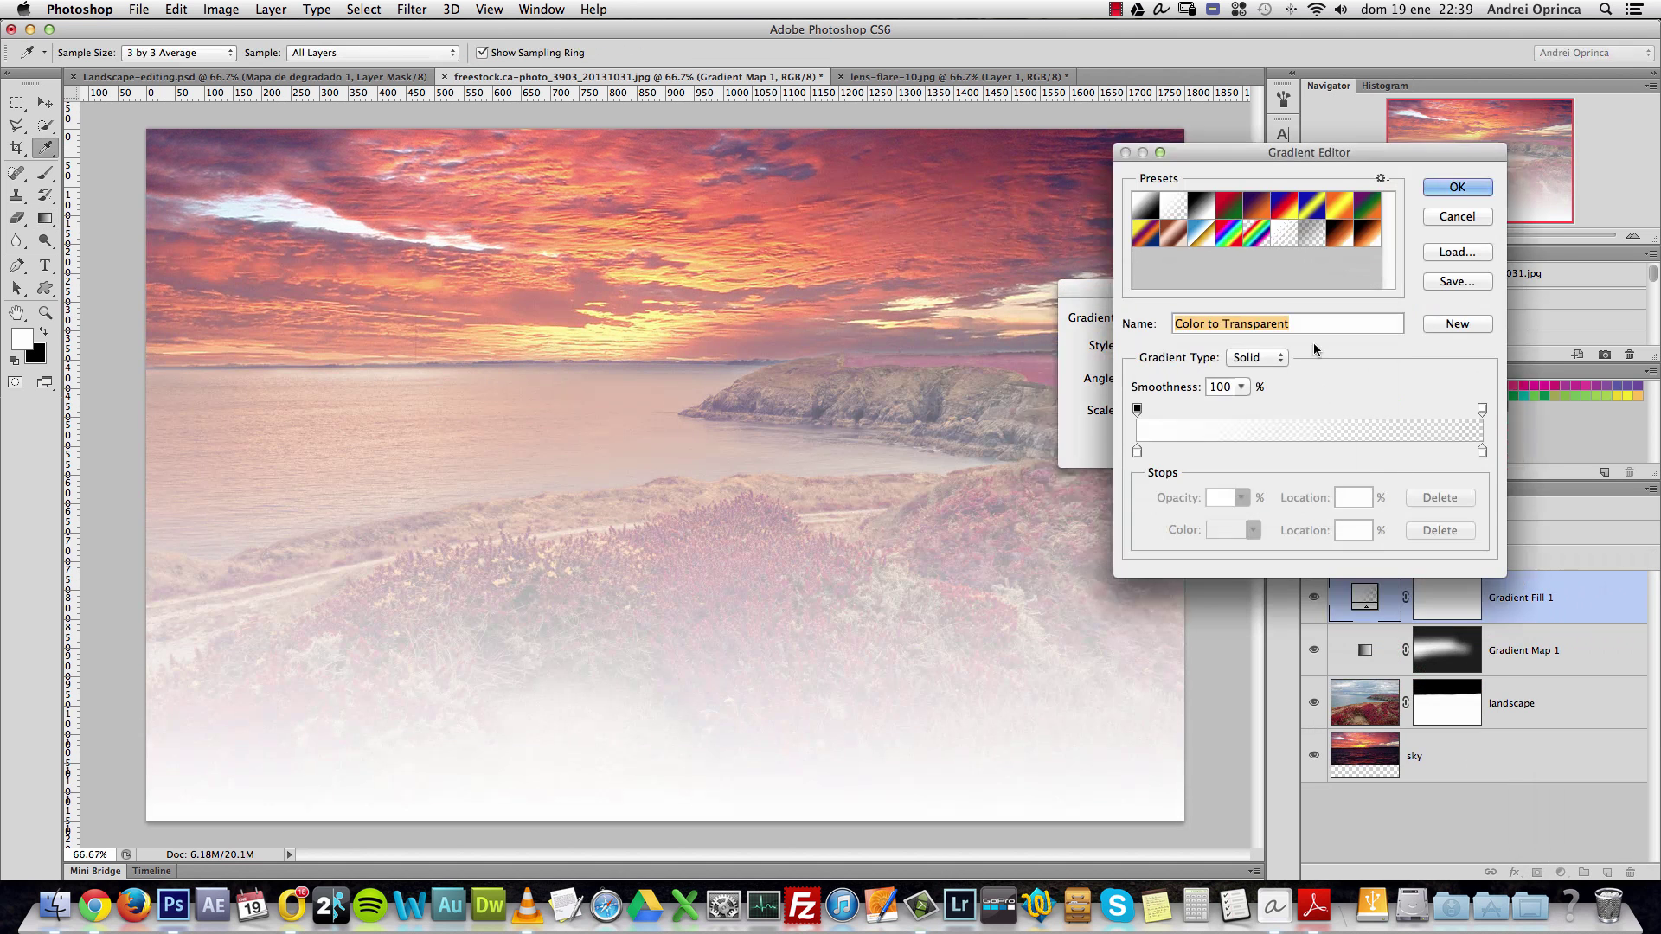
left_click(1373, 243)
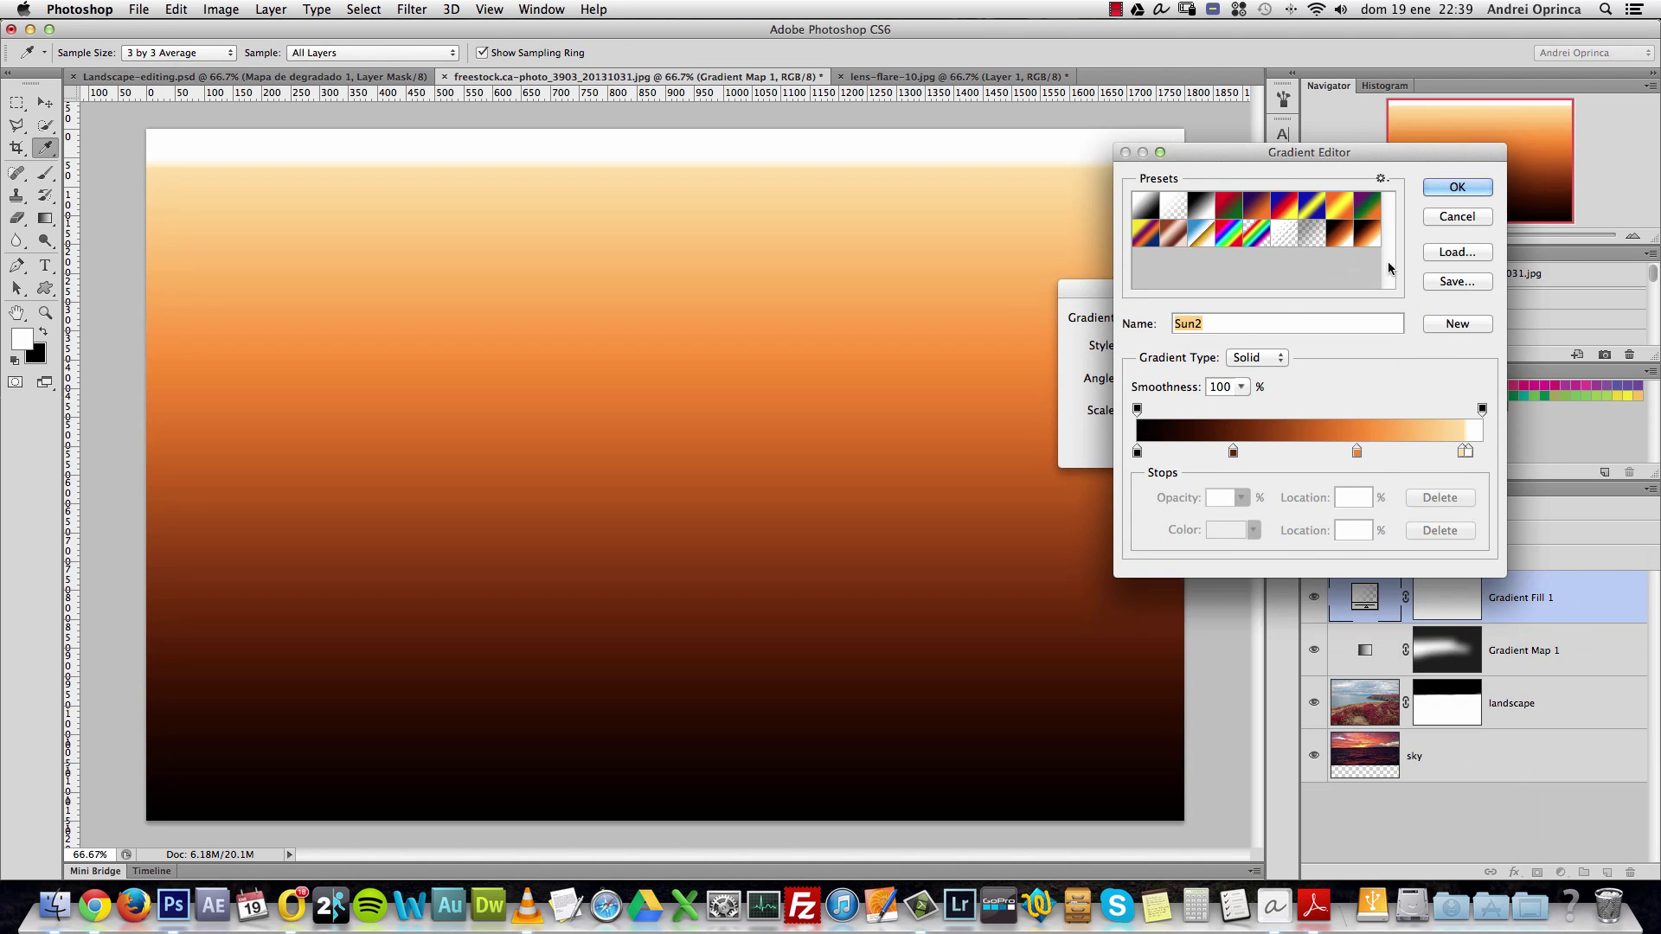
left_click(1456, 188)
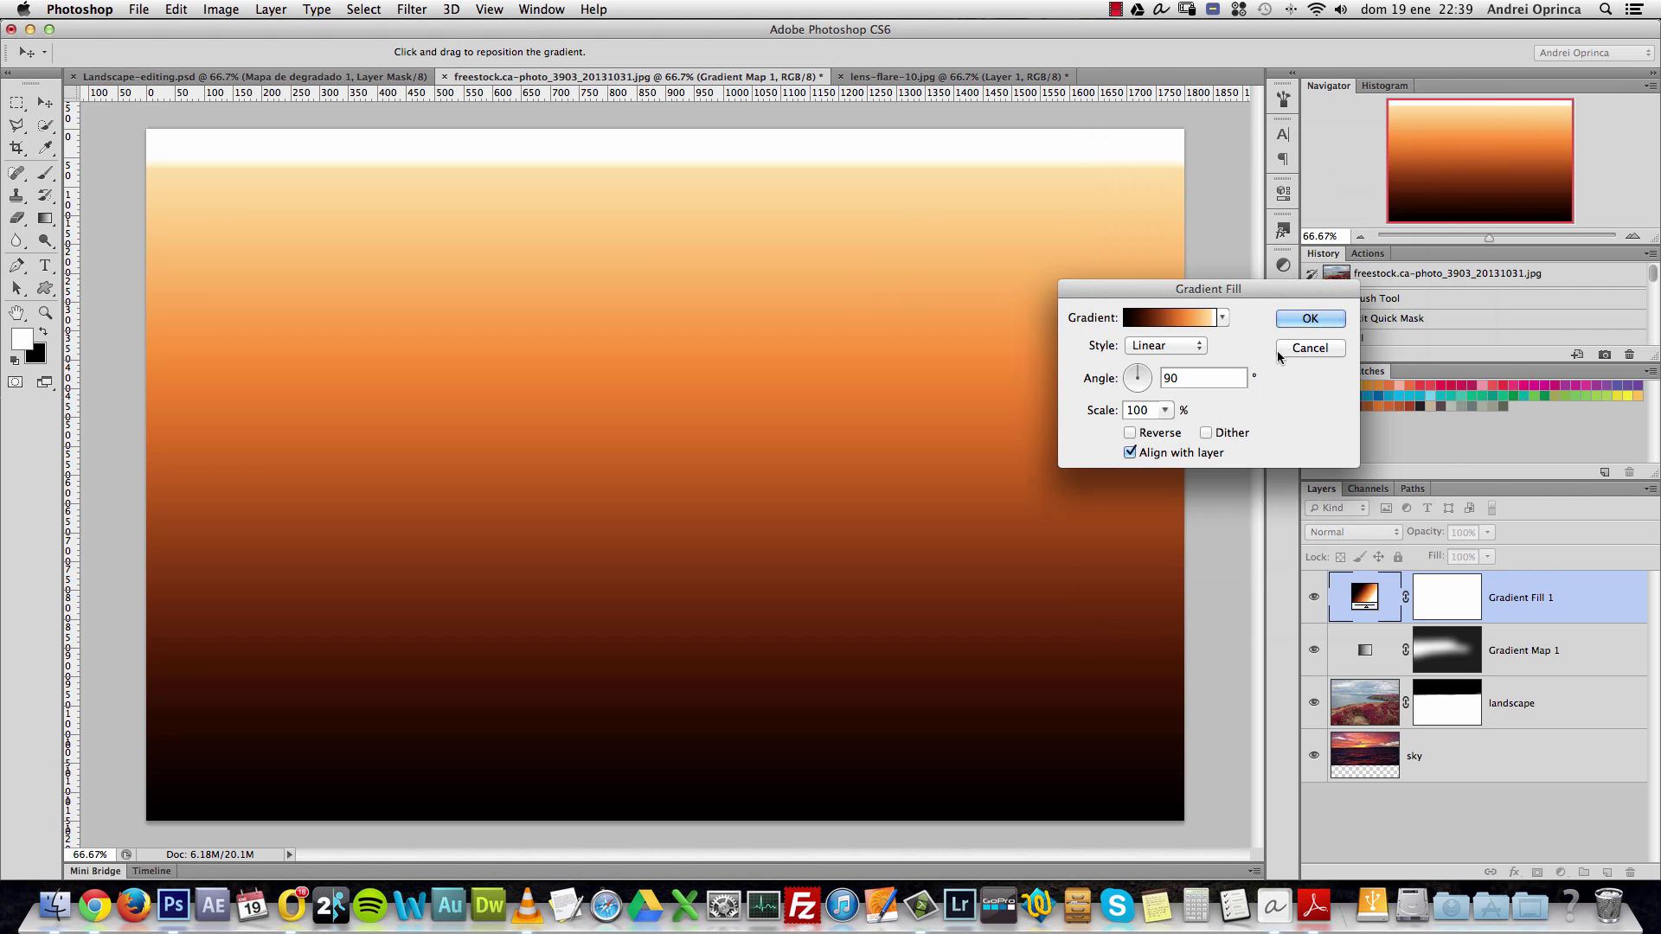
Make the gradient fill radial and reversed, move its bright centre up and slightly right of the canvas centre, and accept it.
left_click(1181, 345)
left_click(1168, 362)
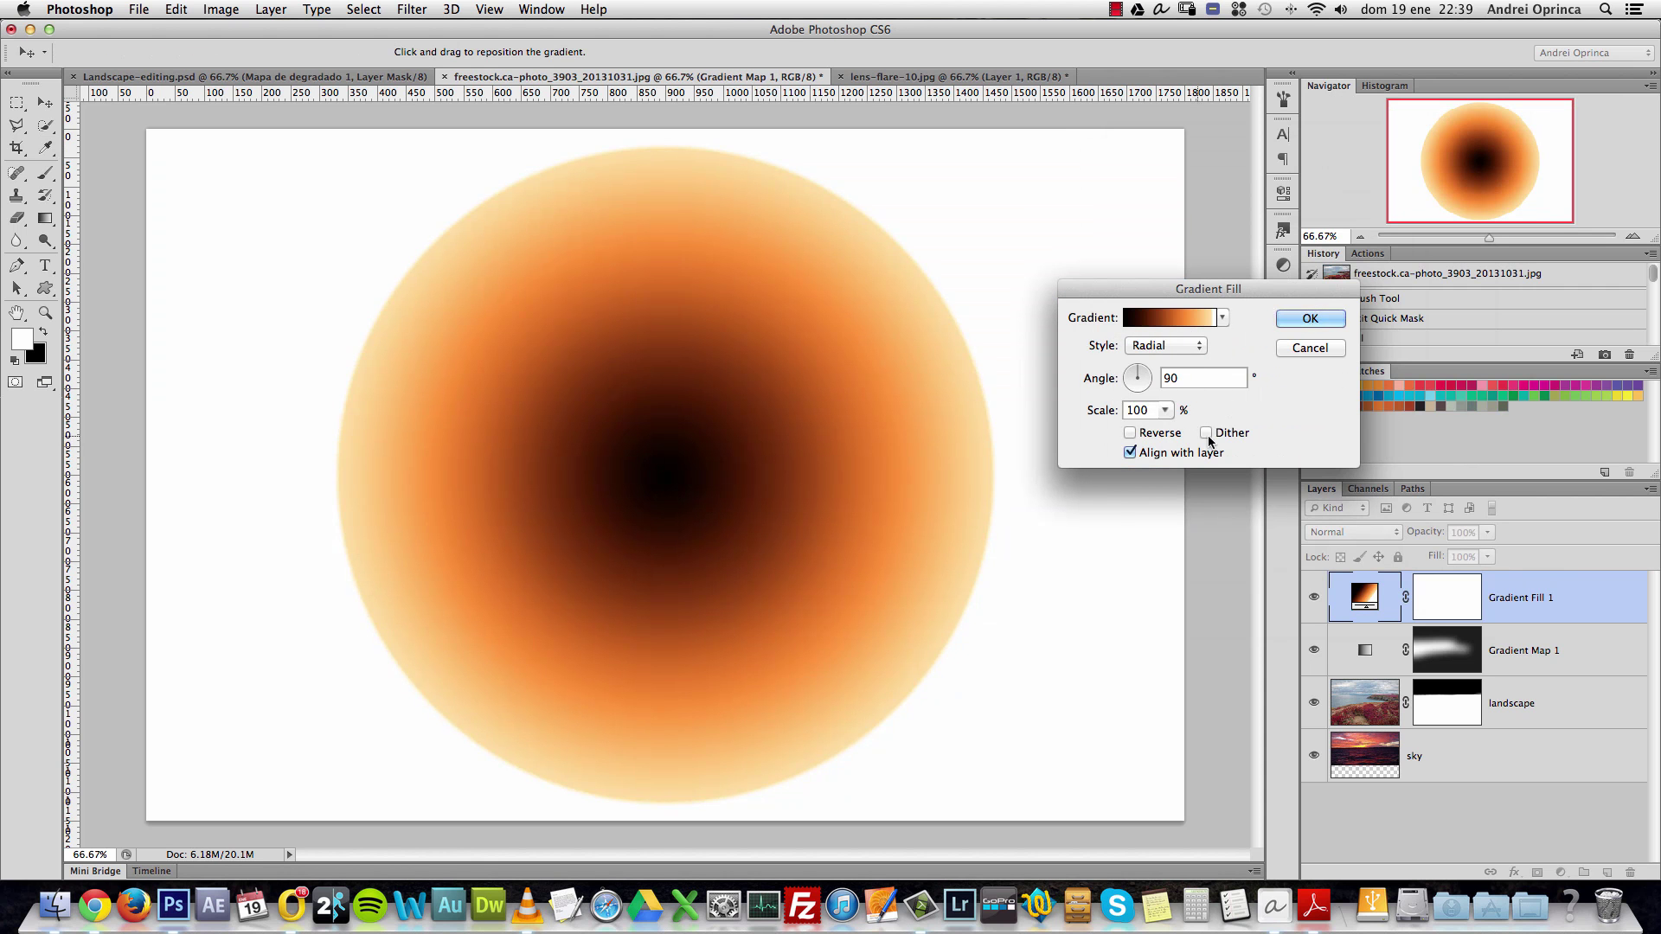
left_click(1133, 435)
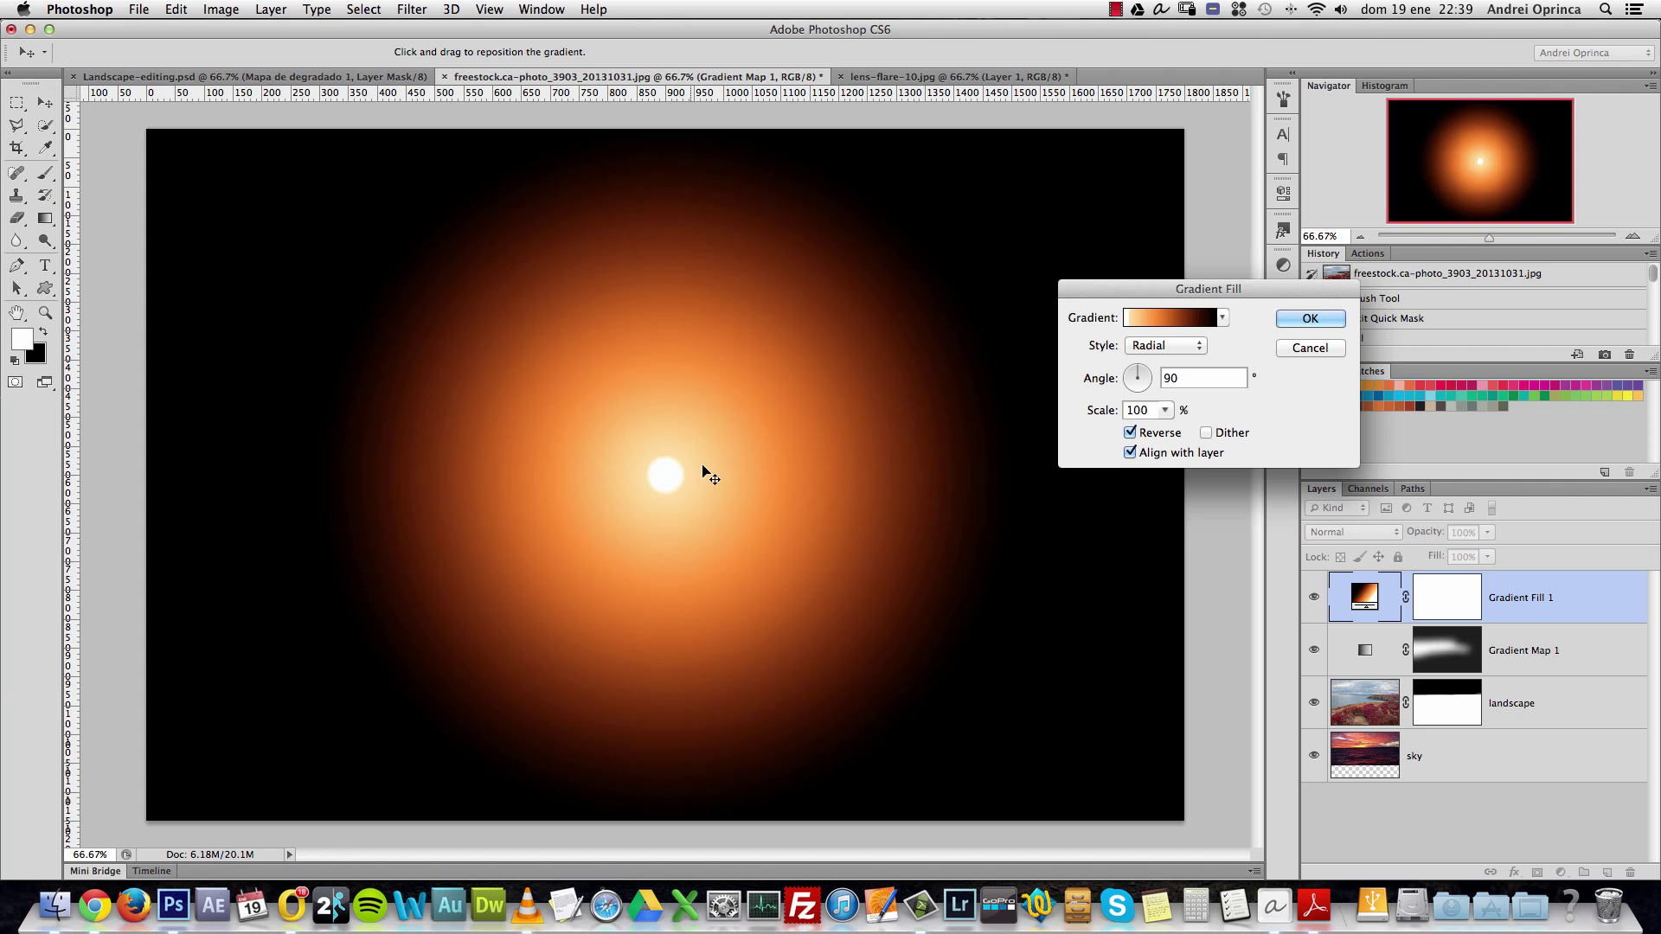
left_click_drag(703, 468, 737, 393)
left_click(1304, 319)
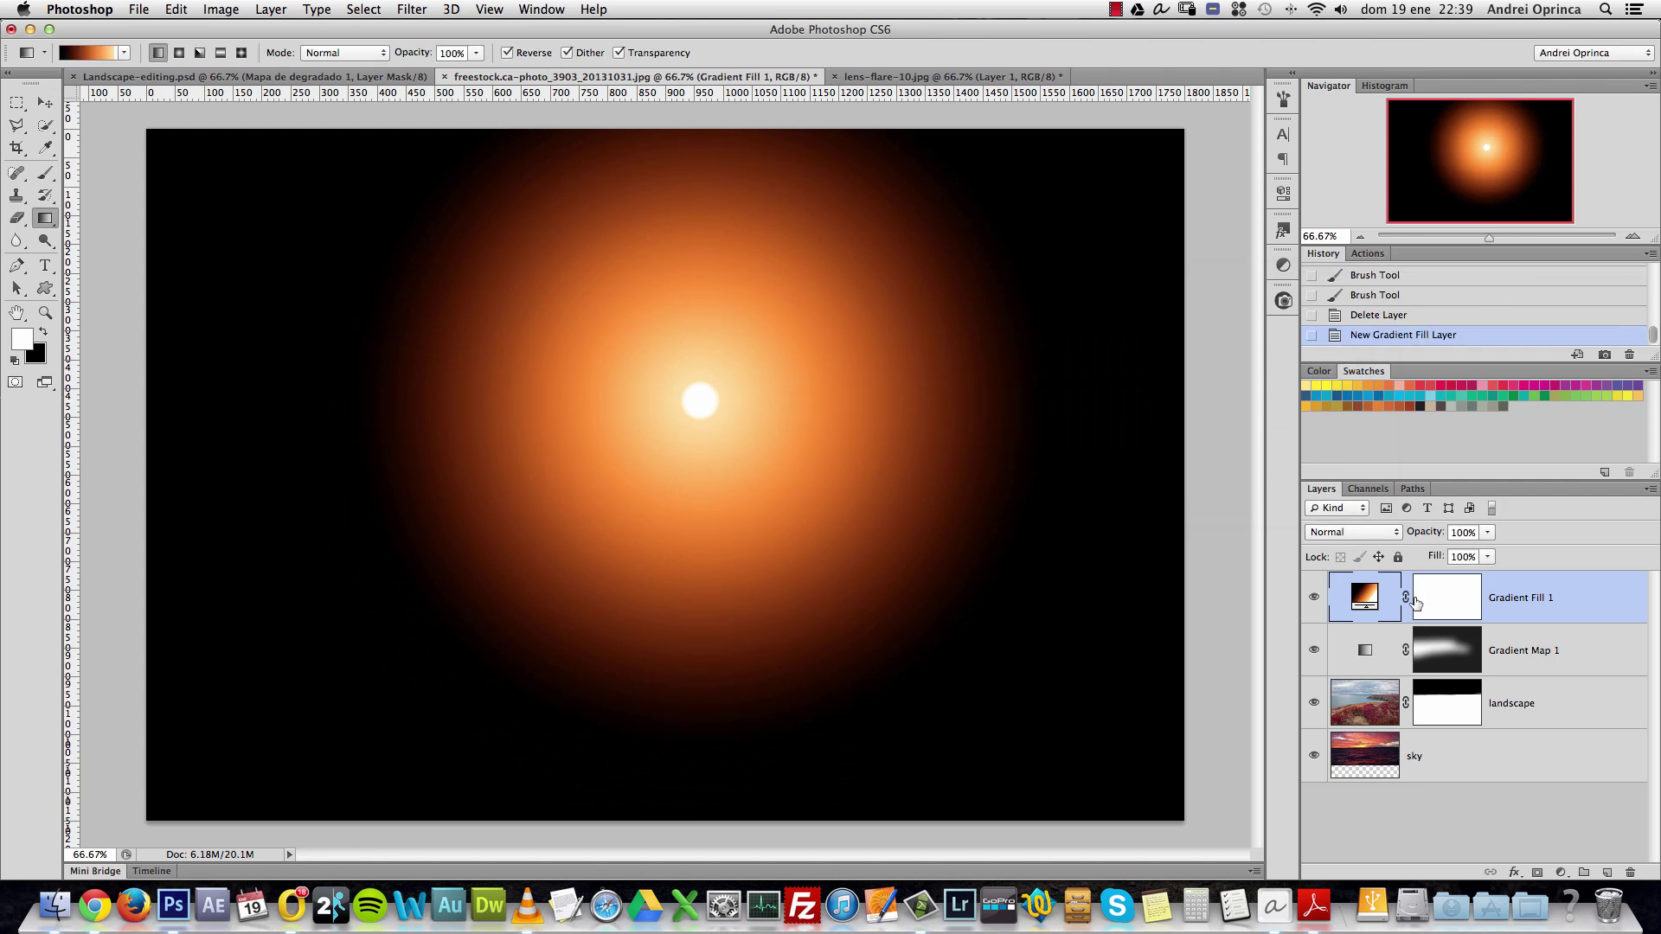
Set the gradient fill layer's blend mode to Screen.
left_click(1358, 531)
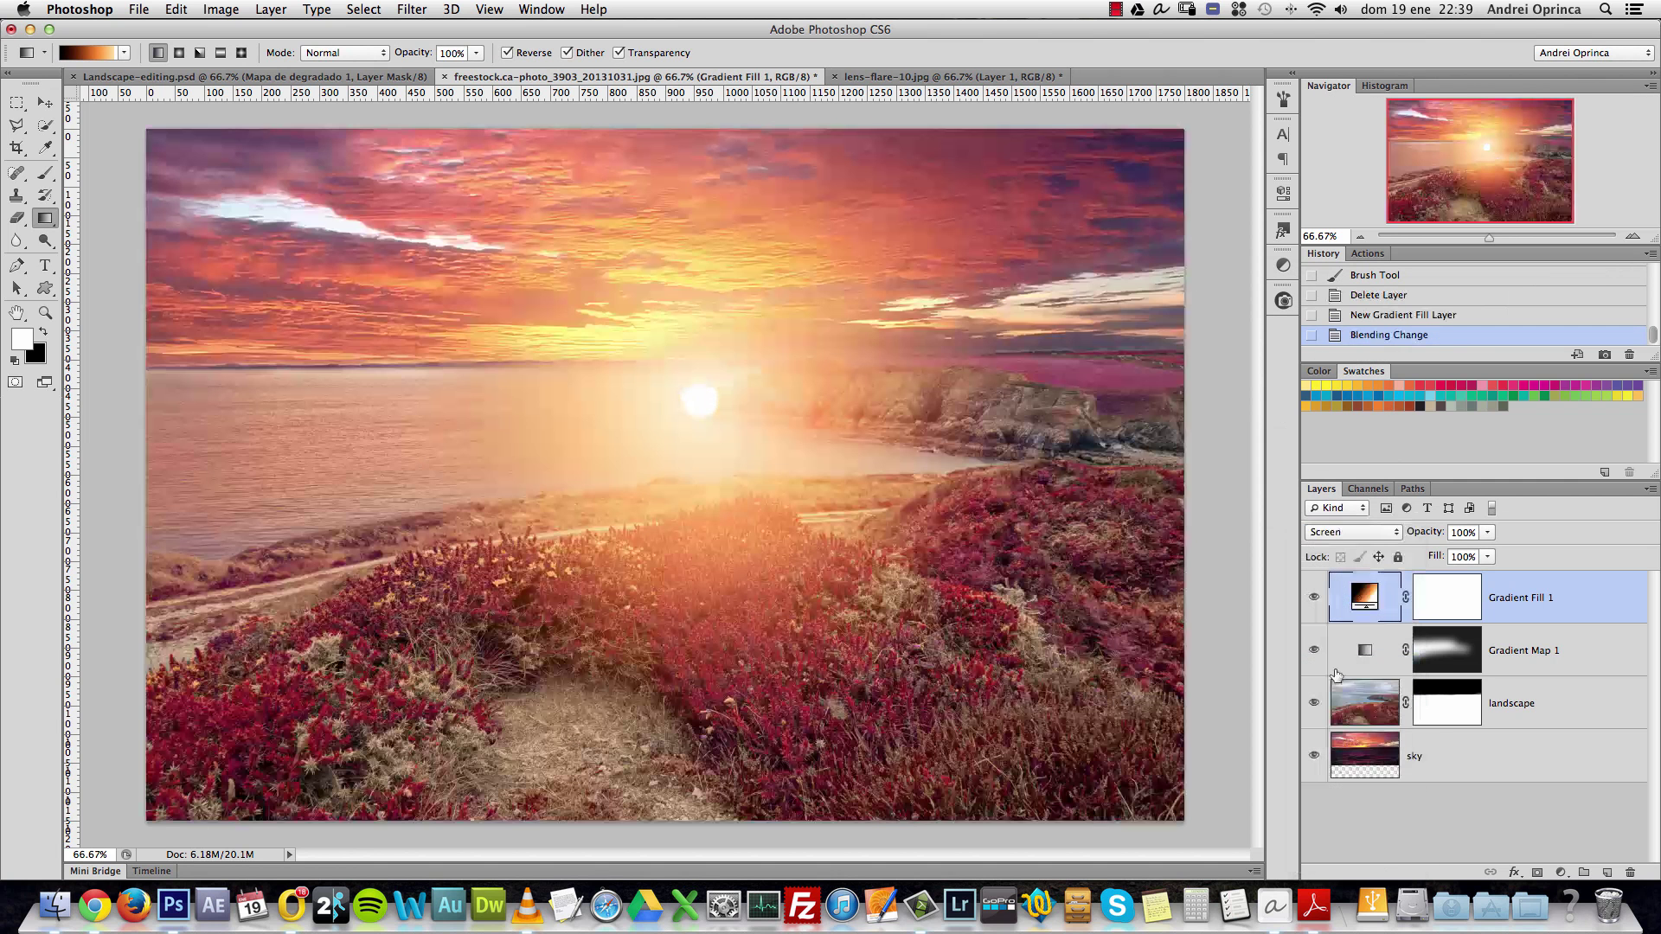
left_click(1347, 665)
left_click(651, 375)
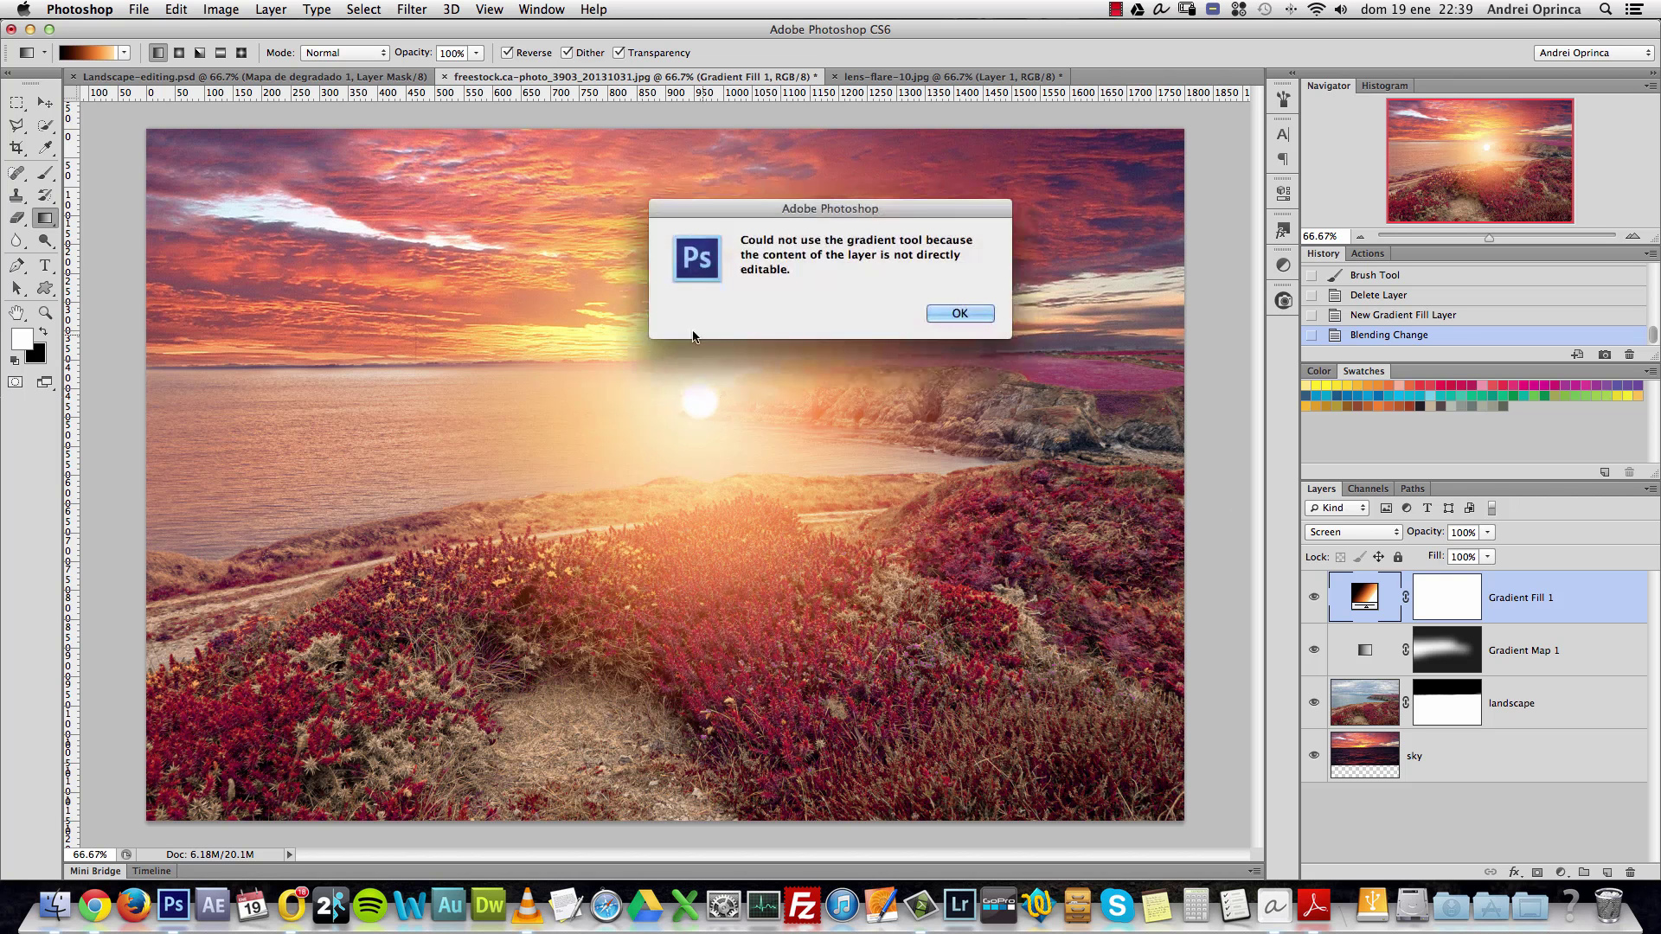
left_click(930, 308)
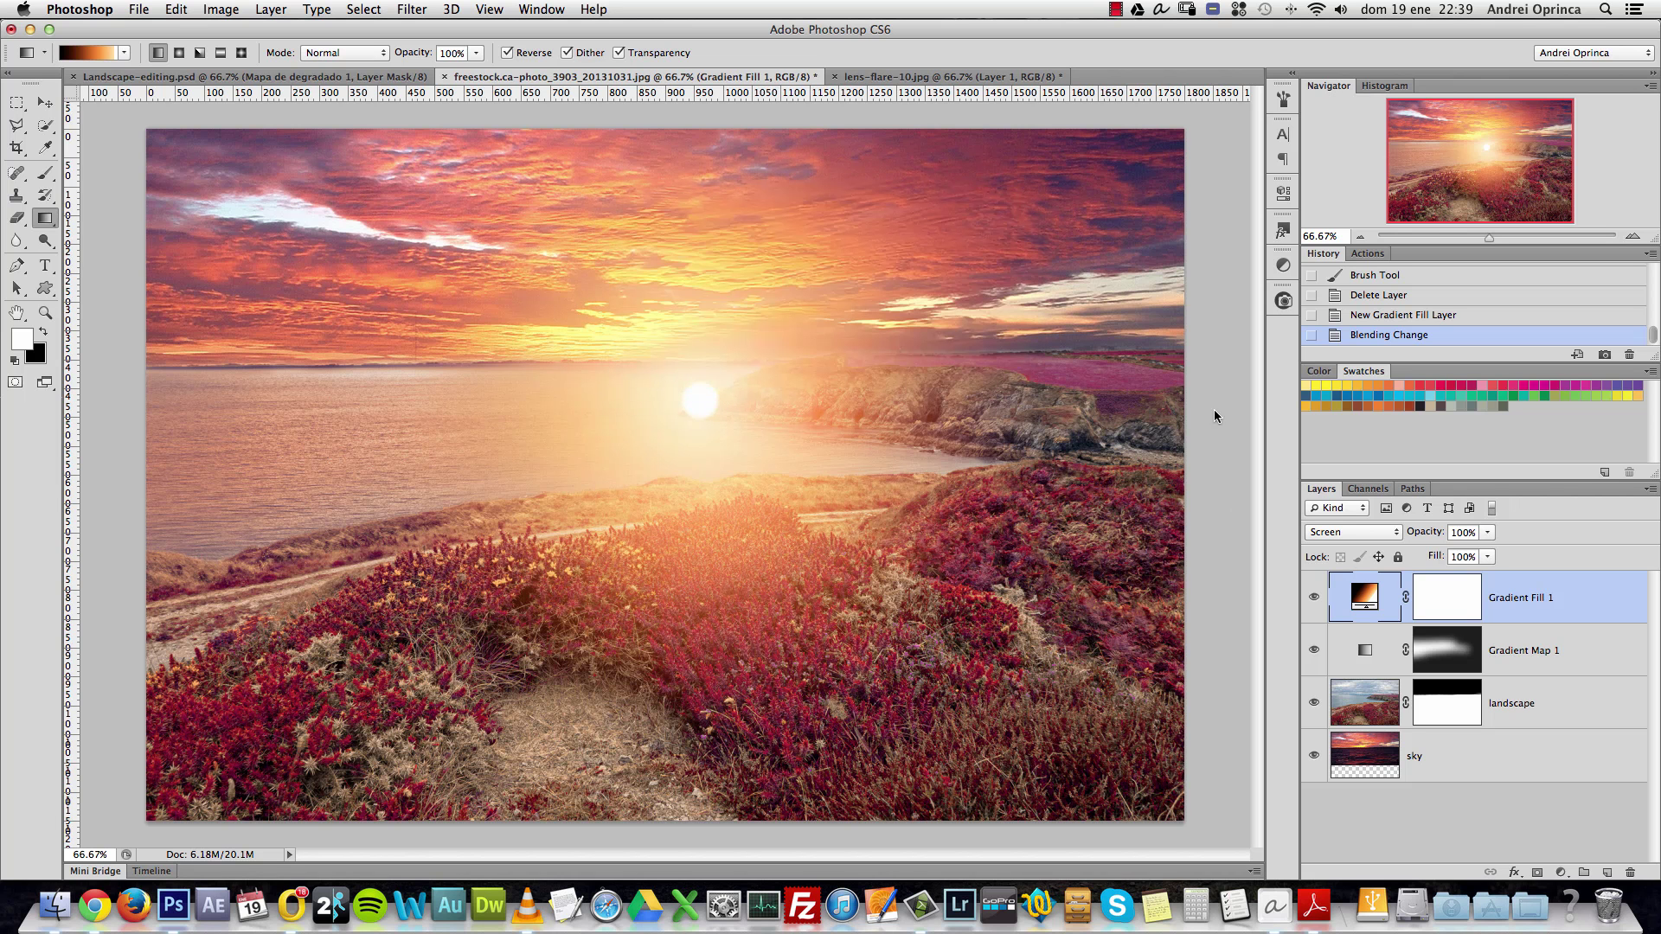
Reopen the gradient fill settings and reposition the sun up and slightly left, just above the sea horizon.
double_click(1372, 599)
left_click_drag(692, 407, 664, 365)
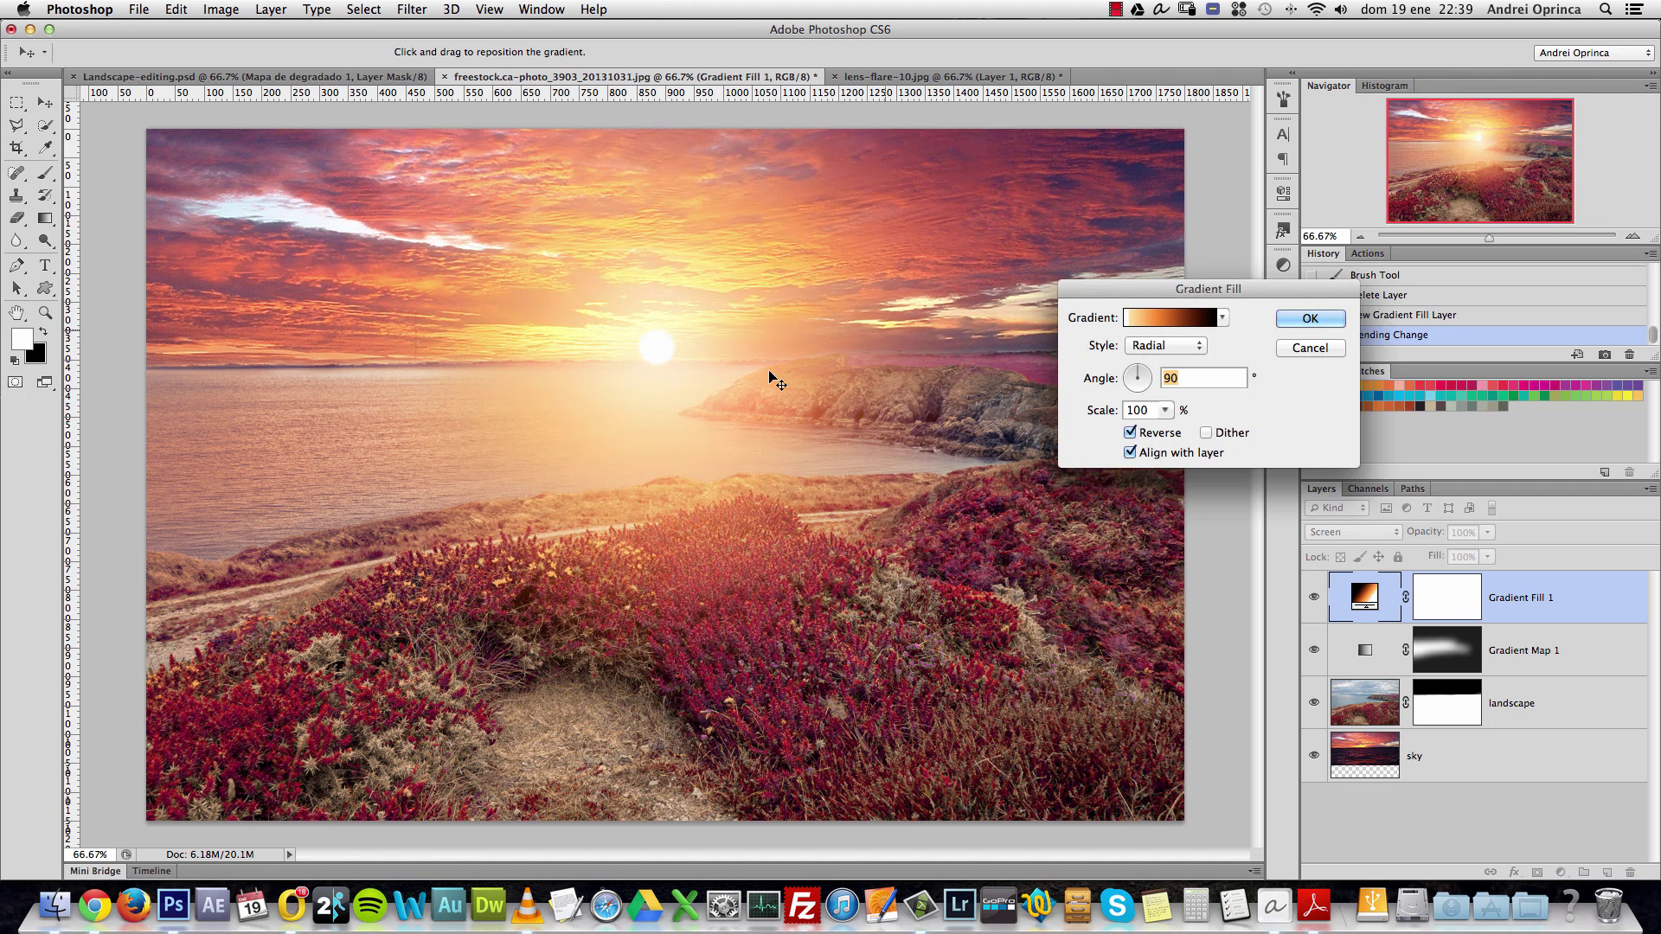
left_click(1176, 317)
left_click(1459, 218)
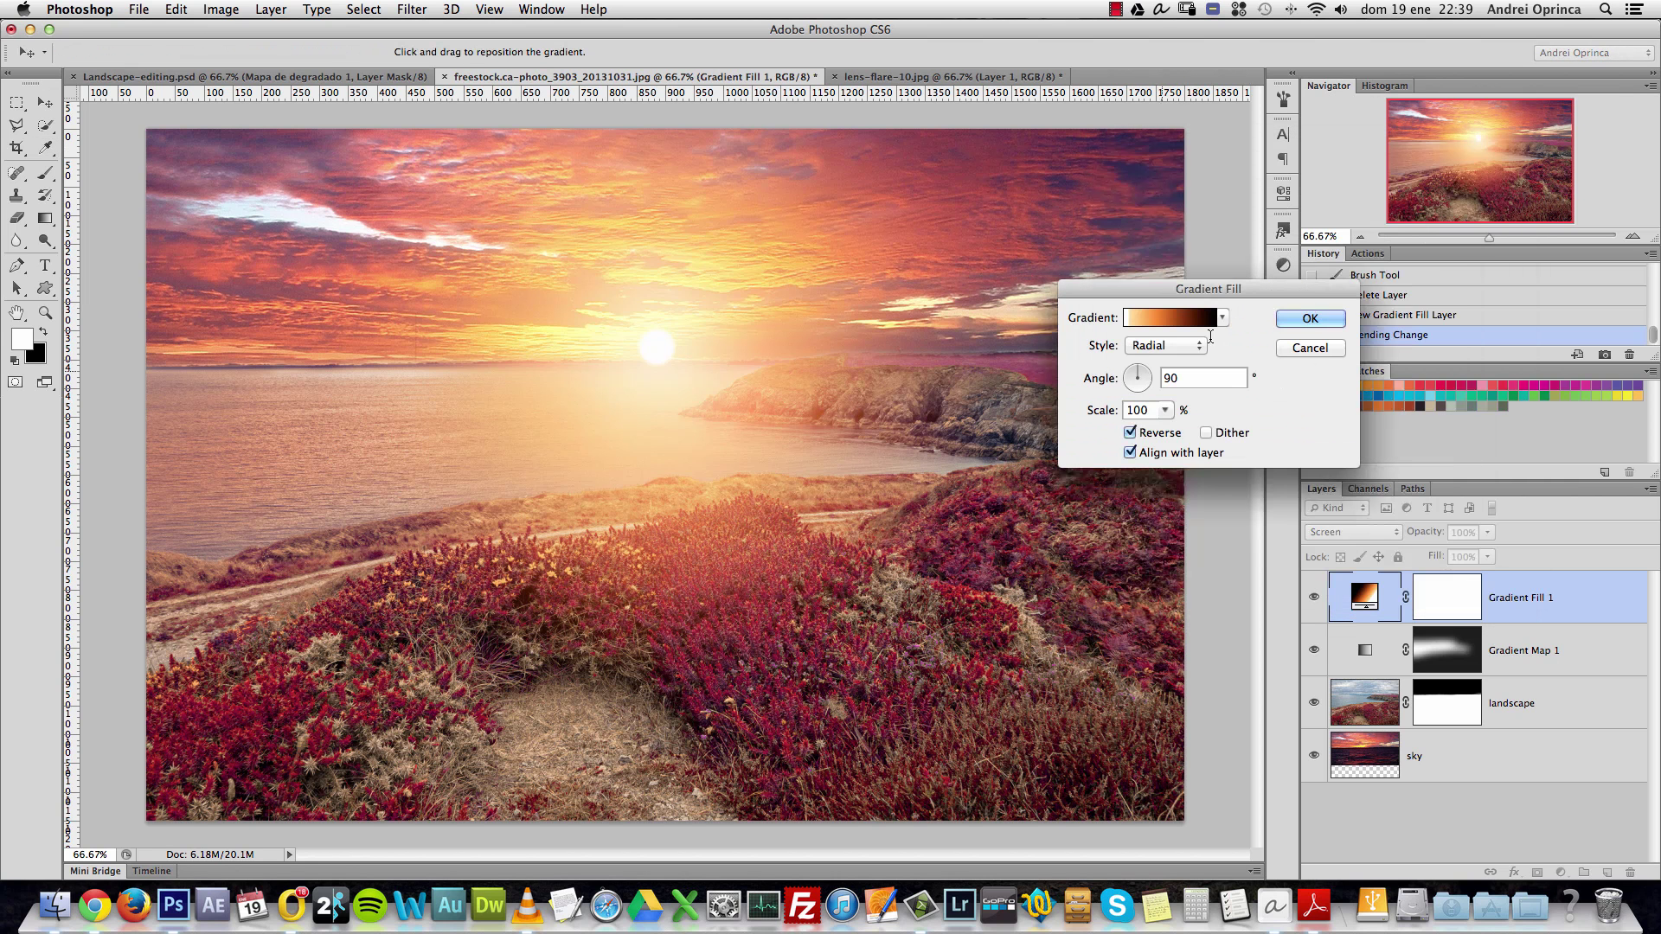
Set the gradient fill's scale to 70% and nudge the sun slightly down and right towards the horizon.
left_click(1166, 410)
left_click(1168, 433)
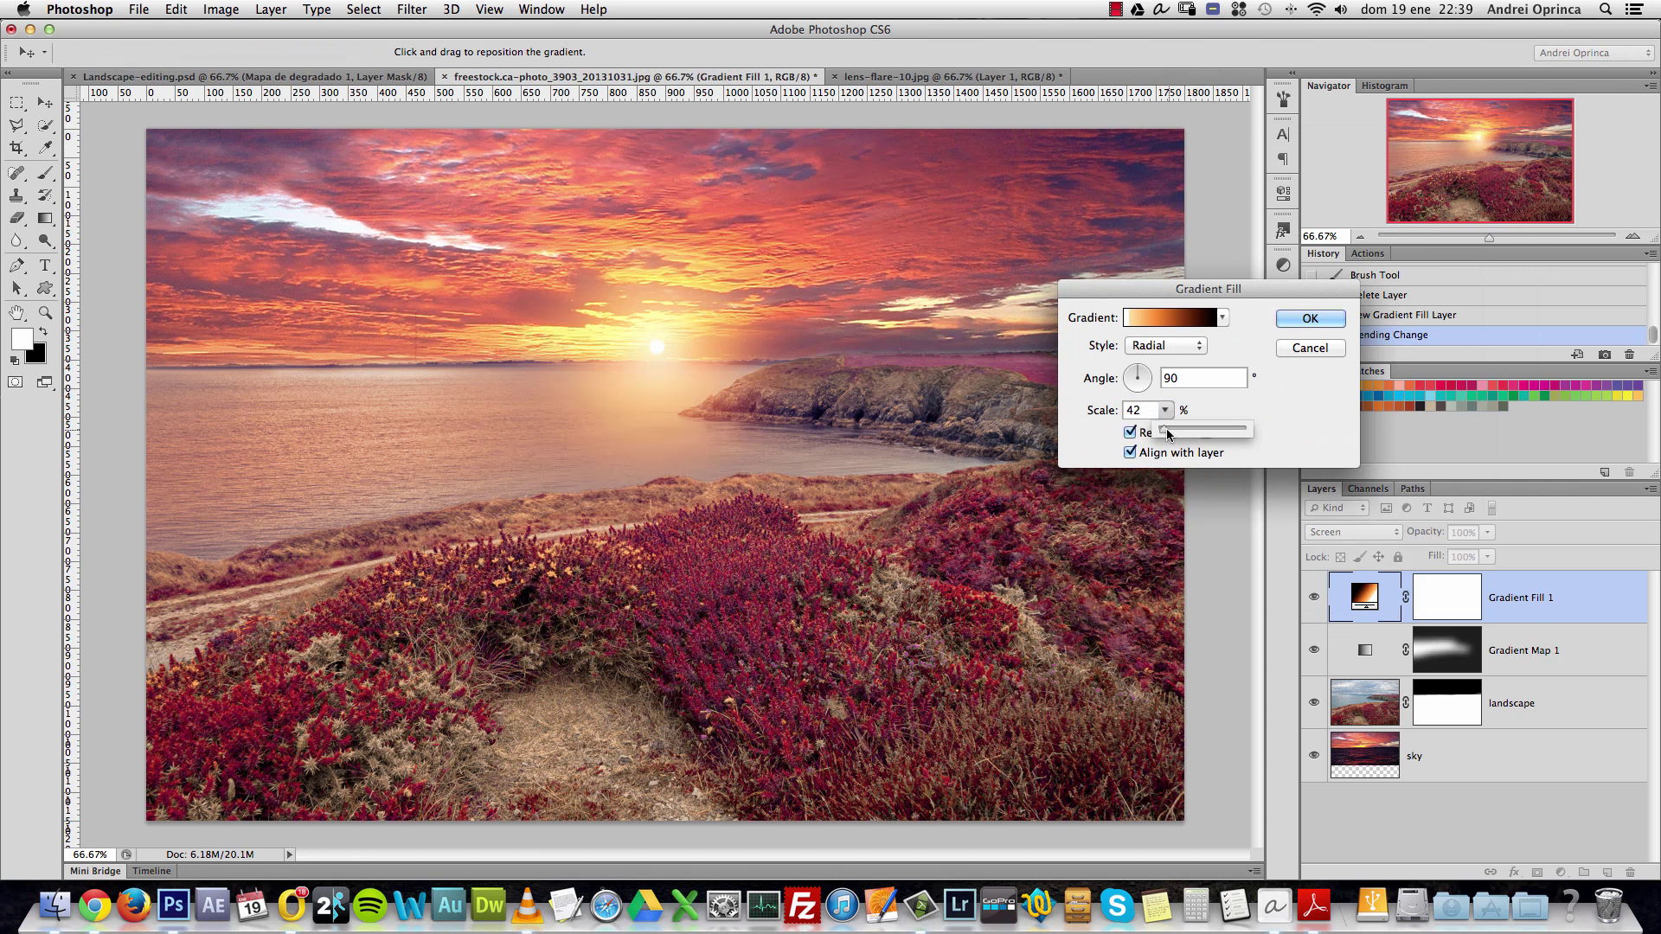
left_click_drag(660, 358, 666, 364)
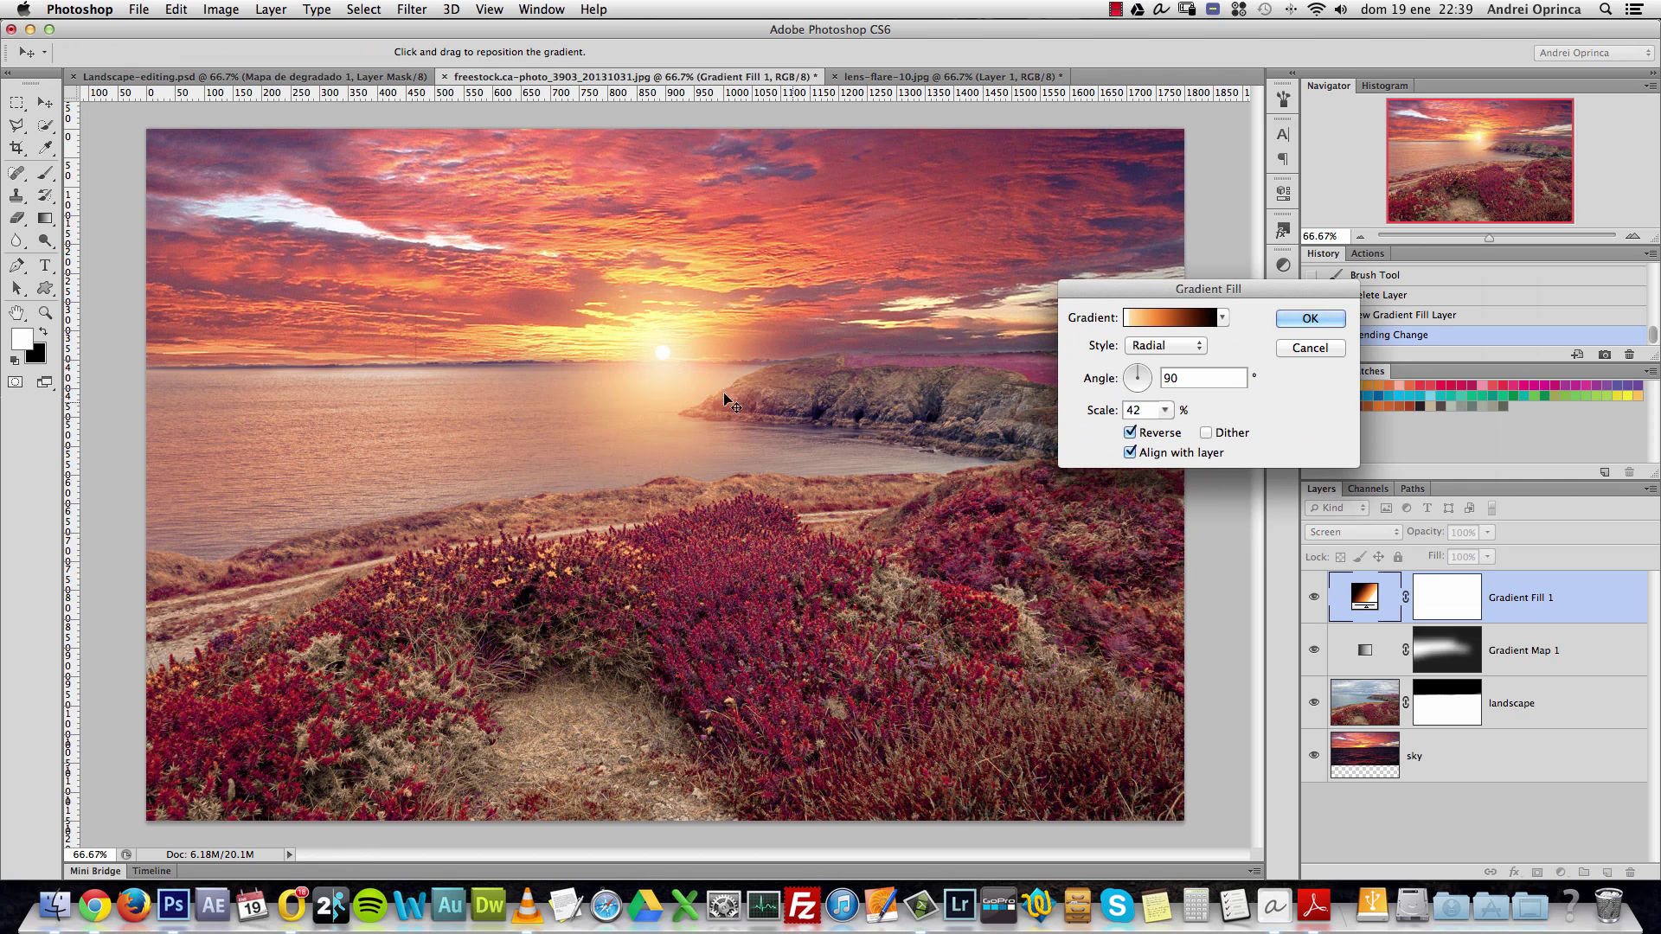
left_click(1165, 410)
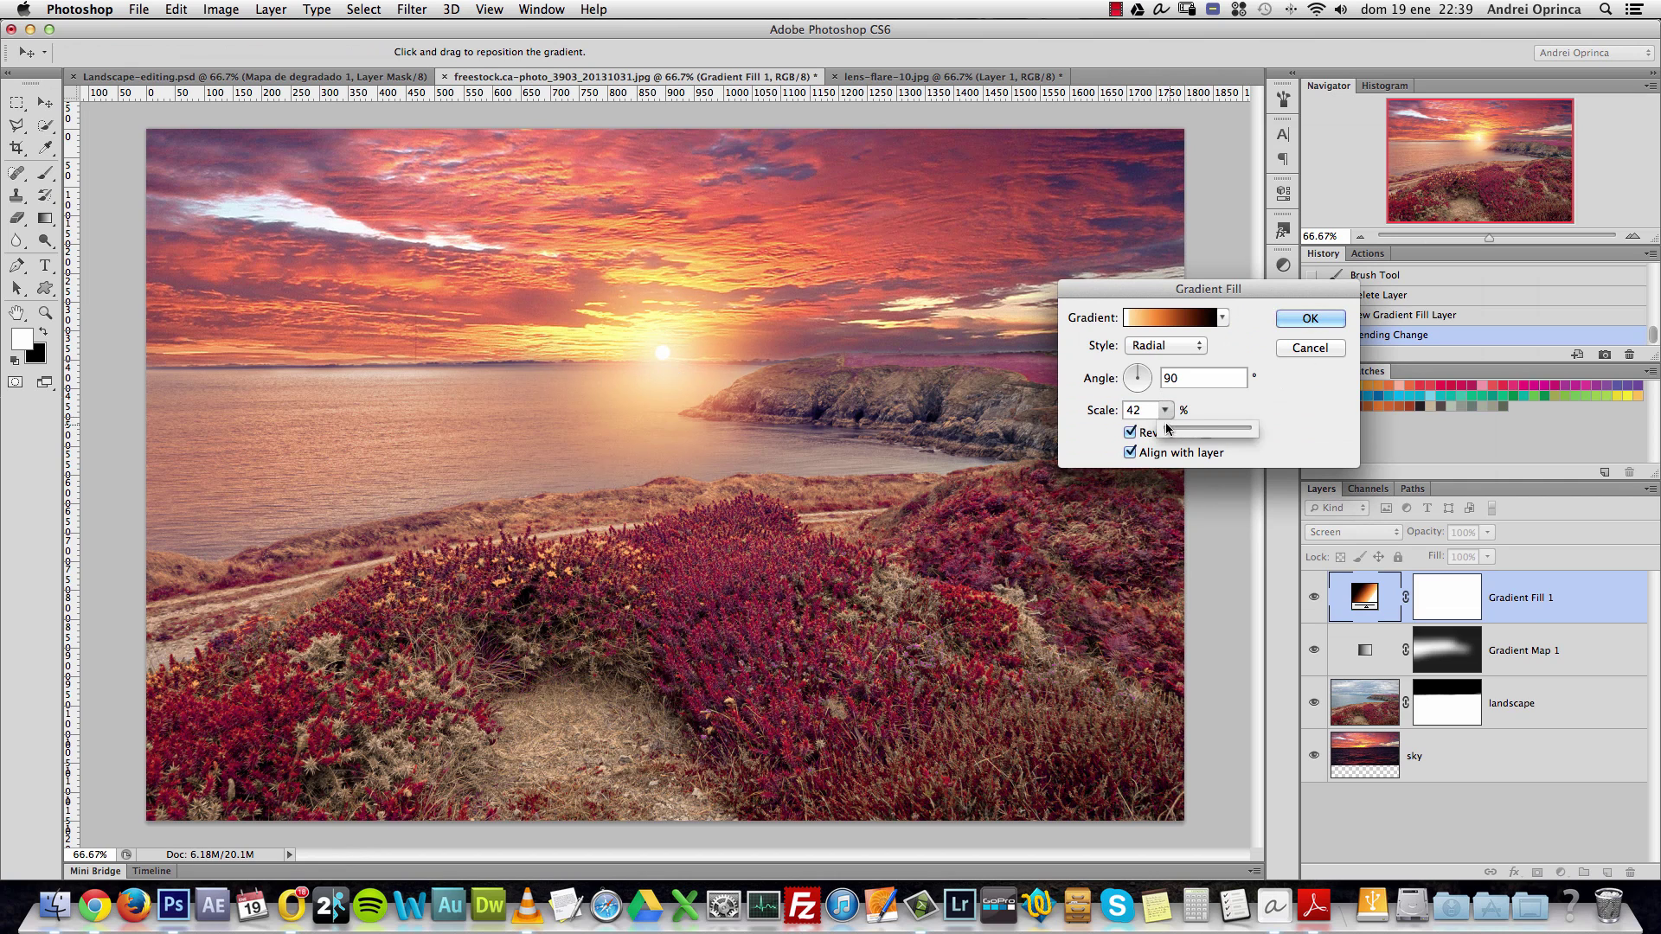
left_click_drag(1165, 425, 1067, 431)
type("70")
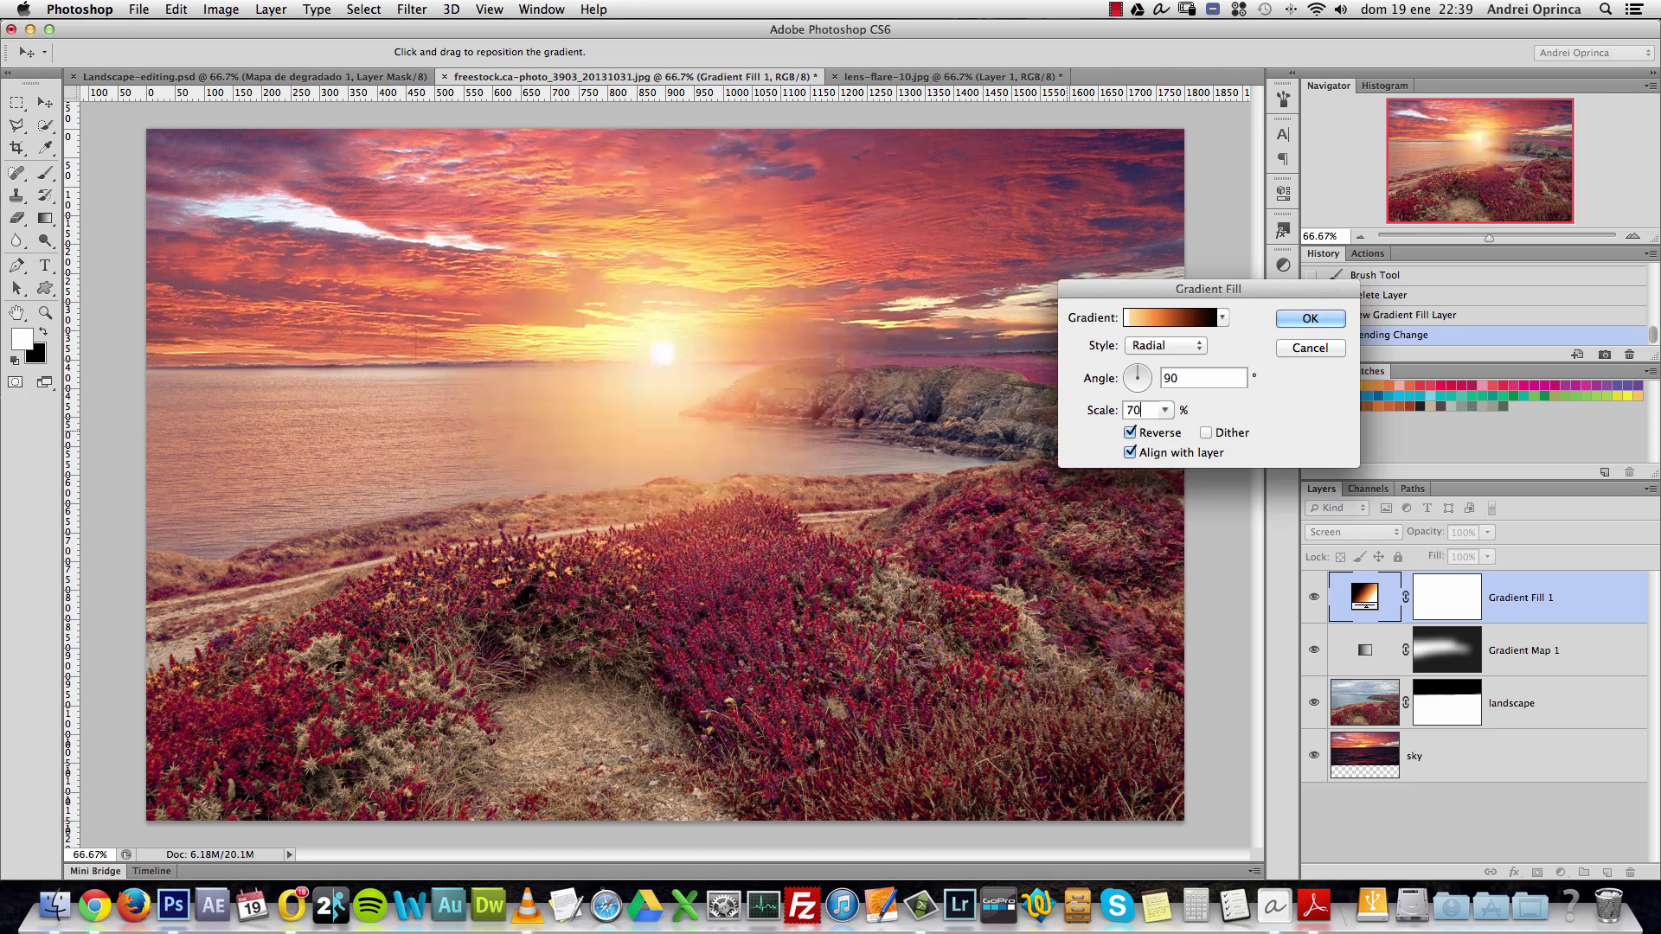
left_click_drag(678, 321, 681, 324)
Open the fill's Sun2 gradient for editing and set its white stop's location to 95%.
left_click(1163, 318)
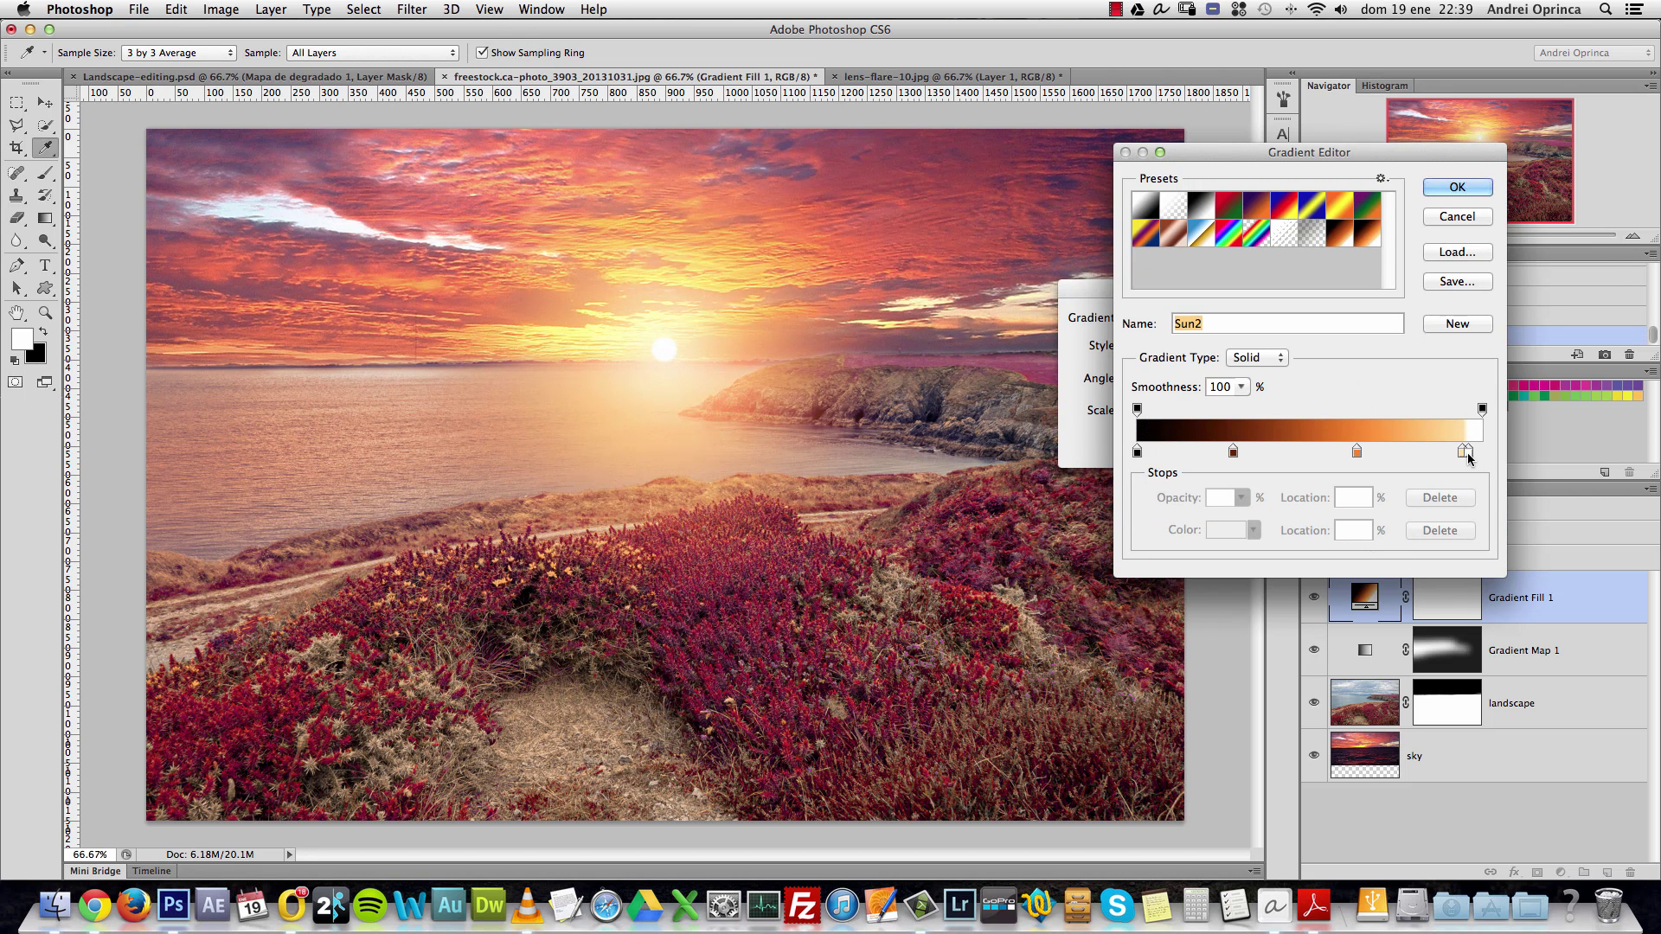
left_click_drag(1468, 453, 1471, 453)
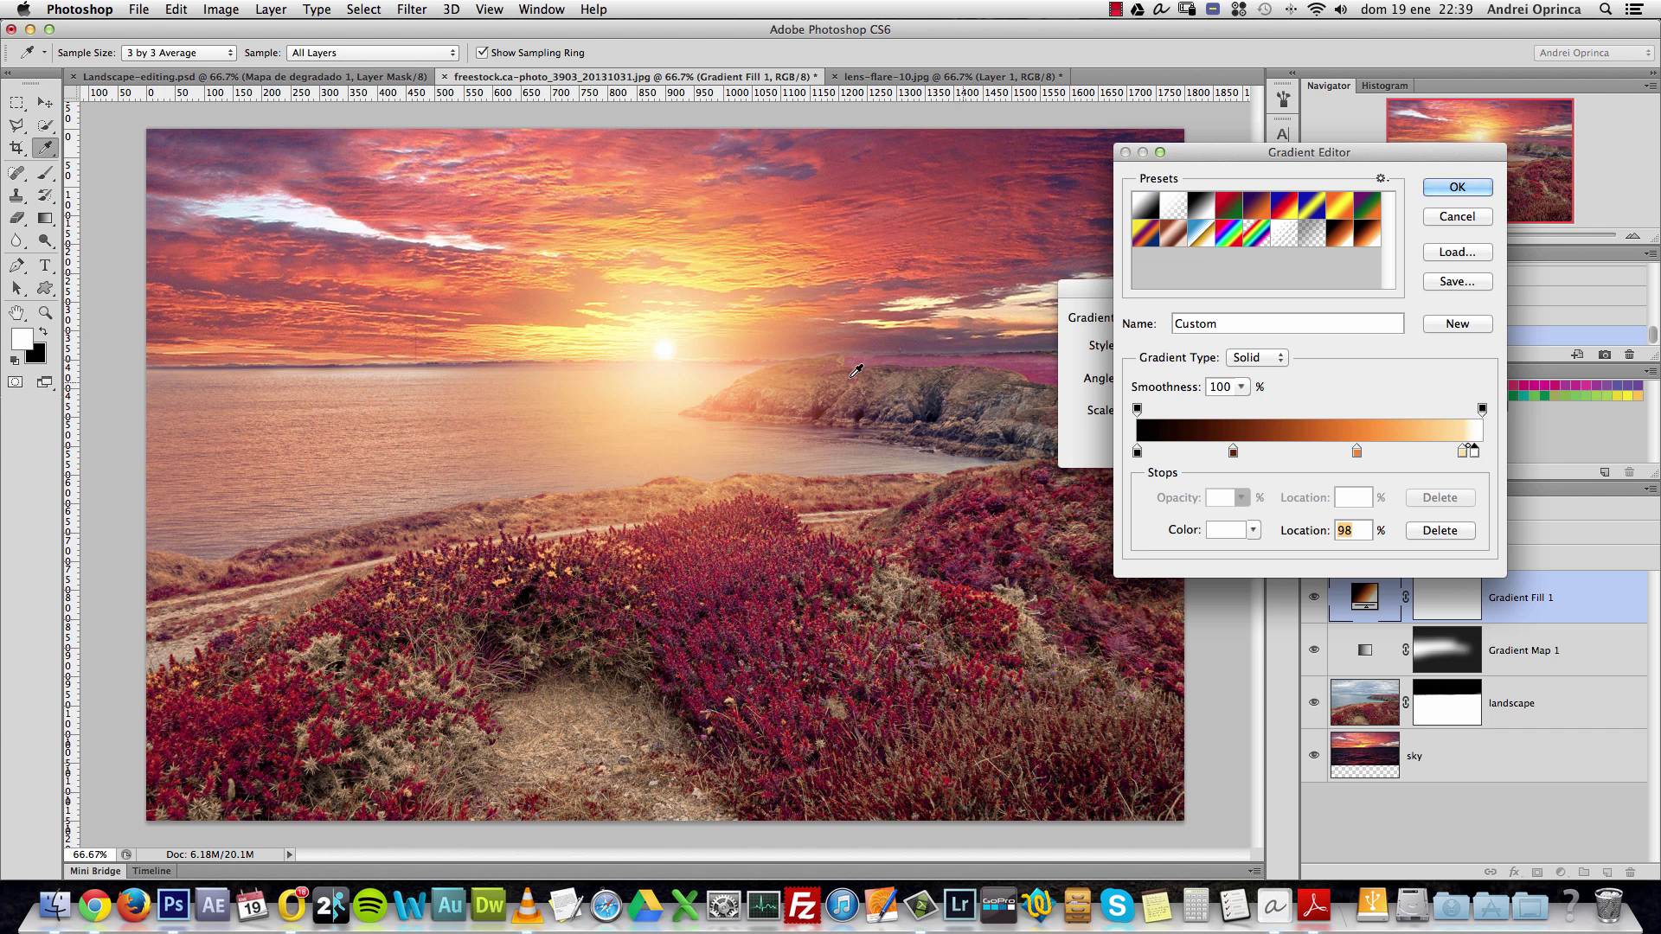
left_click_drag(1473, 454, 1469, 460)
type("95")
Move the gradient's orange stop to 65% and its dark brown stop to 32%.
left_click_drag(1358, 456, 1325, 456)
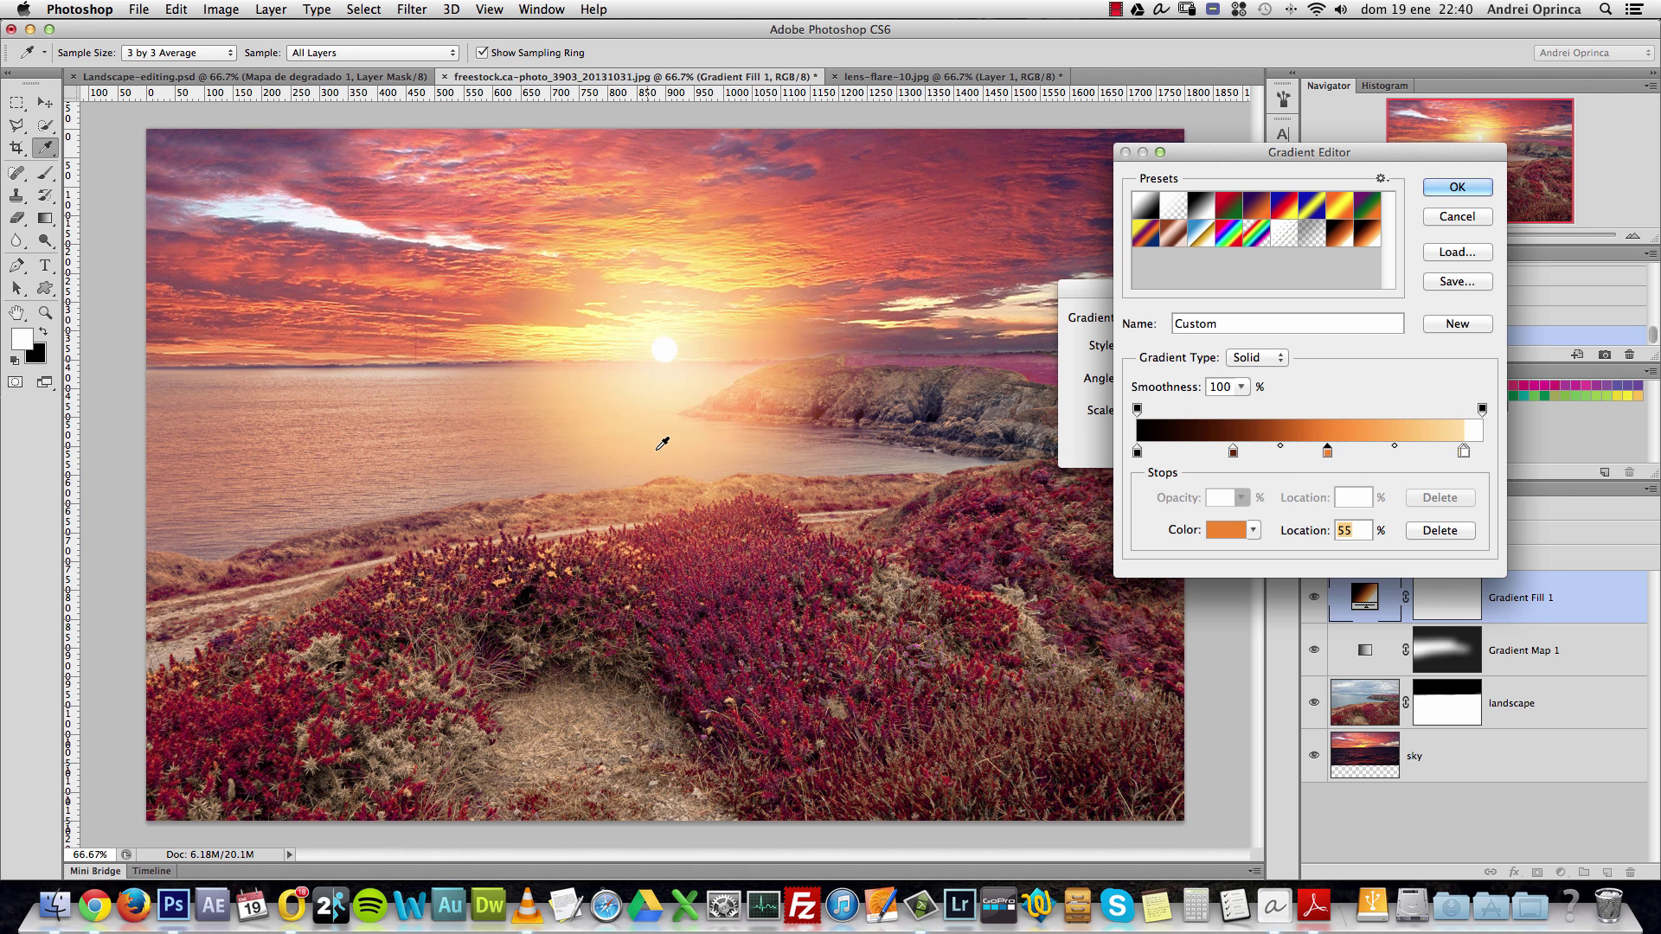
left_click_drag(1328, 455, 1359, 456)
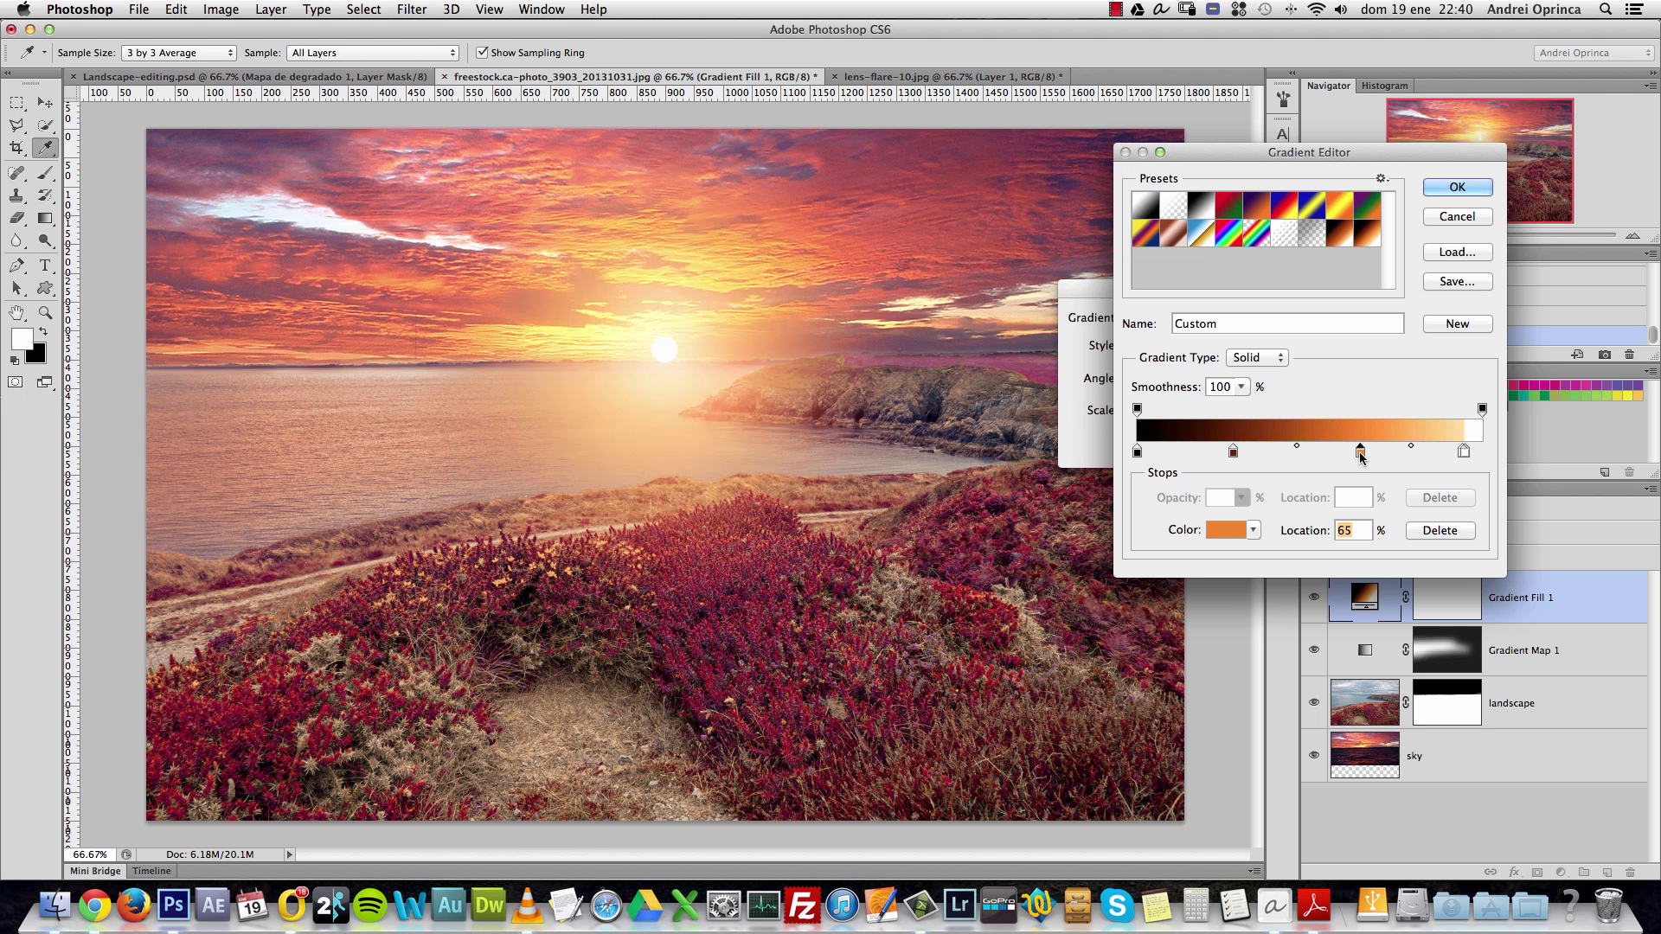
left_click_drag(1230, 449, 1166, 463)
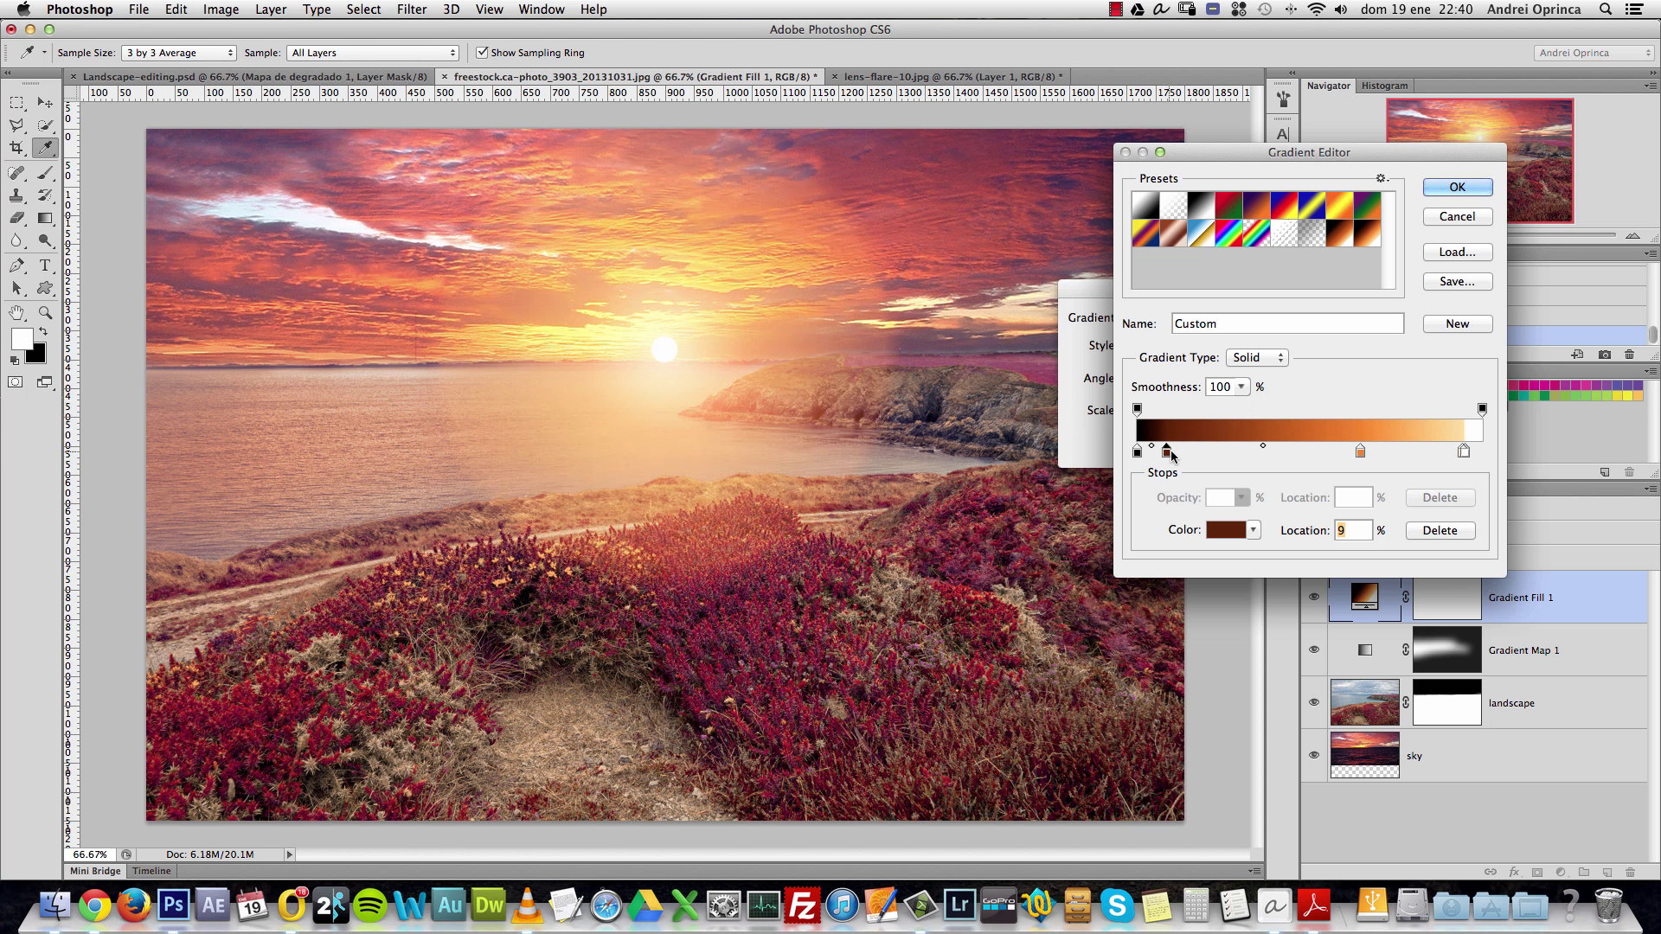
left_click_drag(1166, 451, 1248, 457)
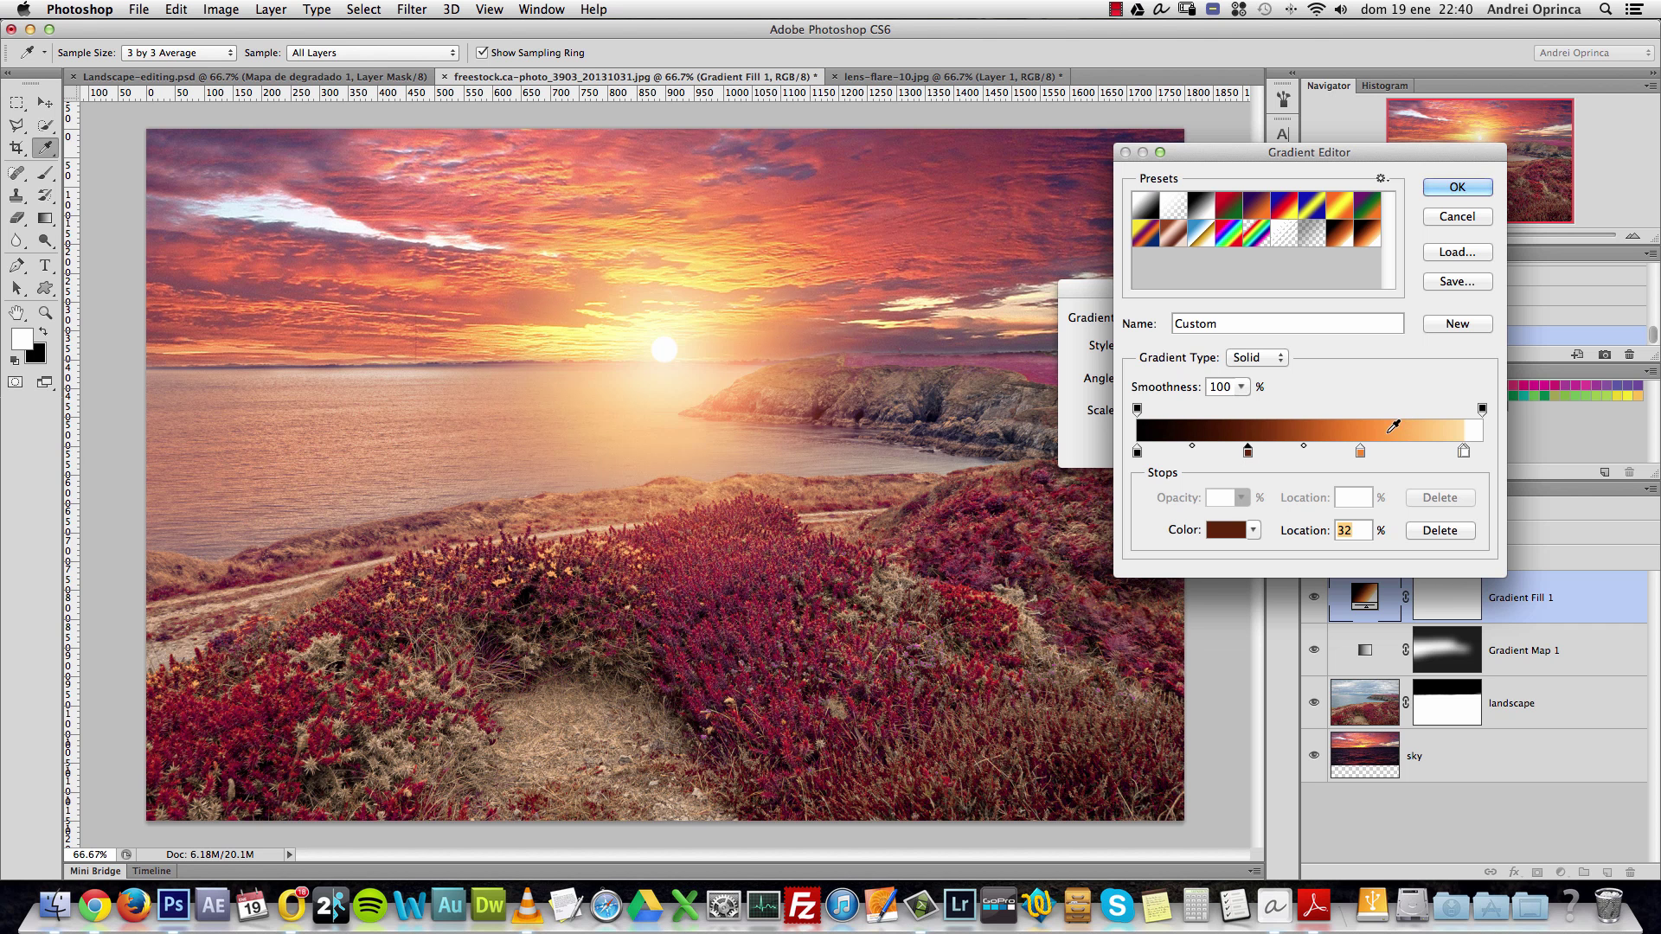
Move the gradient's orange stop to 67%, set its colour to the slightly darker orange e47c1e and accept the gradient.
left_click_drag(1360, 452, 1370, 456)
left_click(1233, 530)
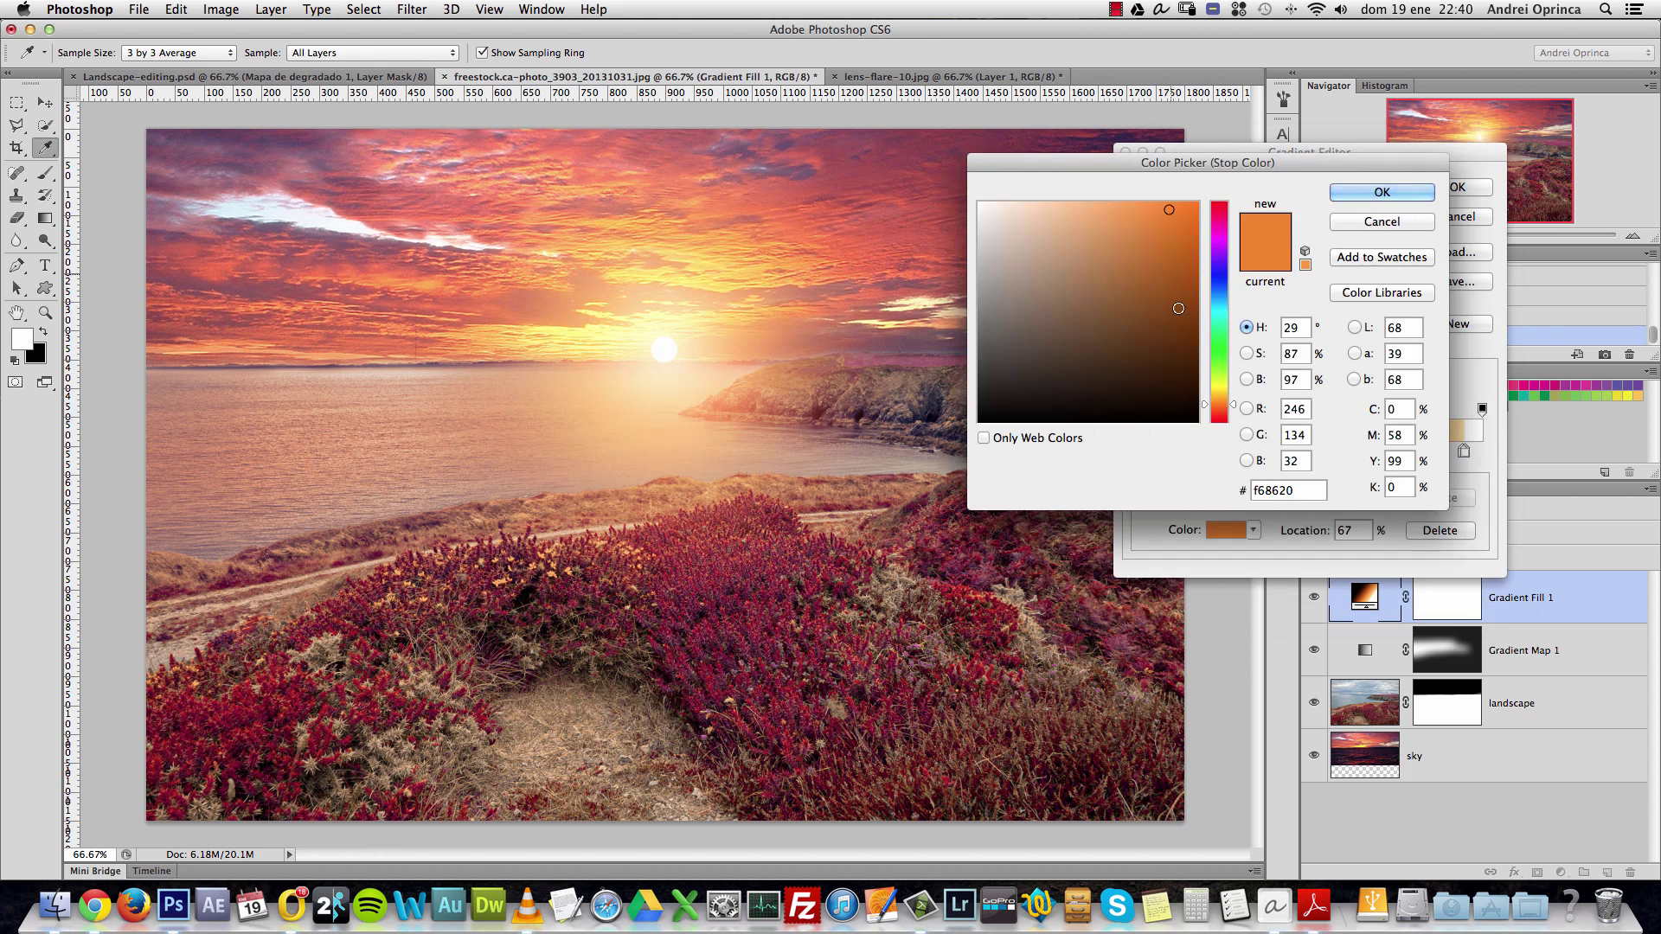
left_click(1175, 258)
mouse_move(1175, 258)
left_mouse_down()
mouse_move(1165, 311)
mouse_move(1175, 225)
left_mouse_up()
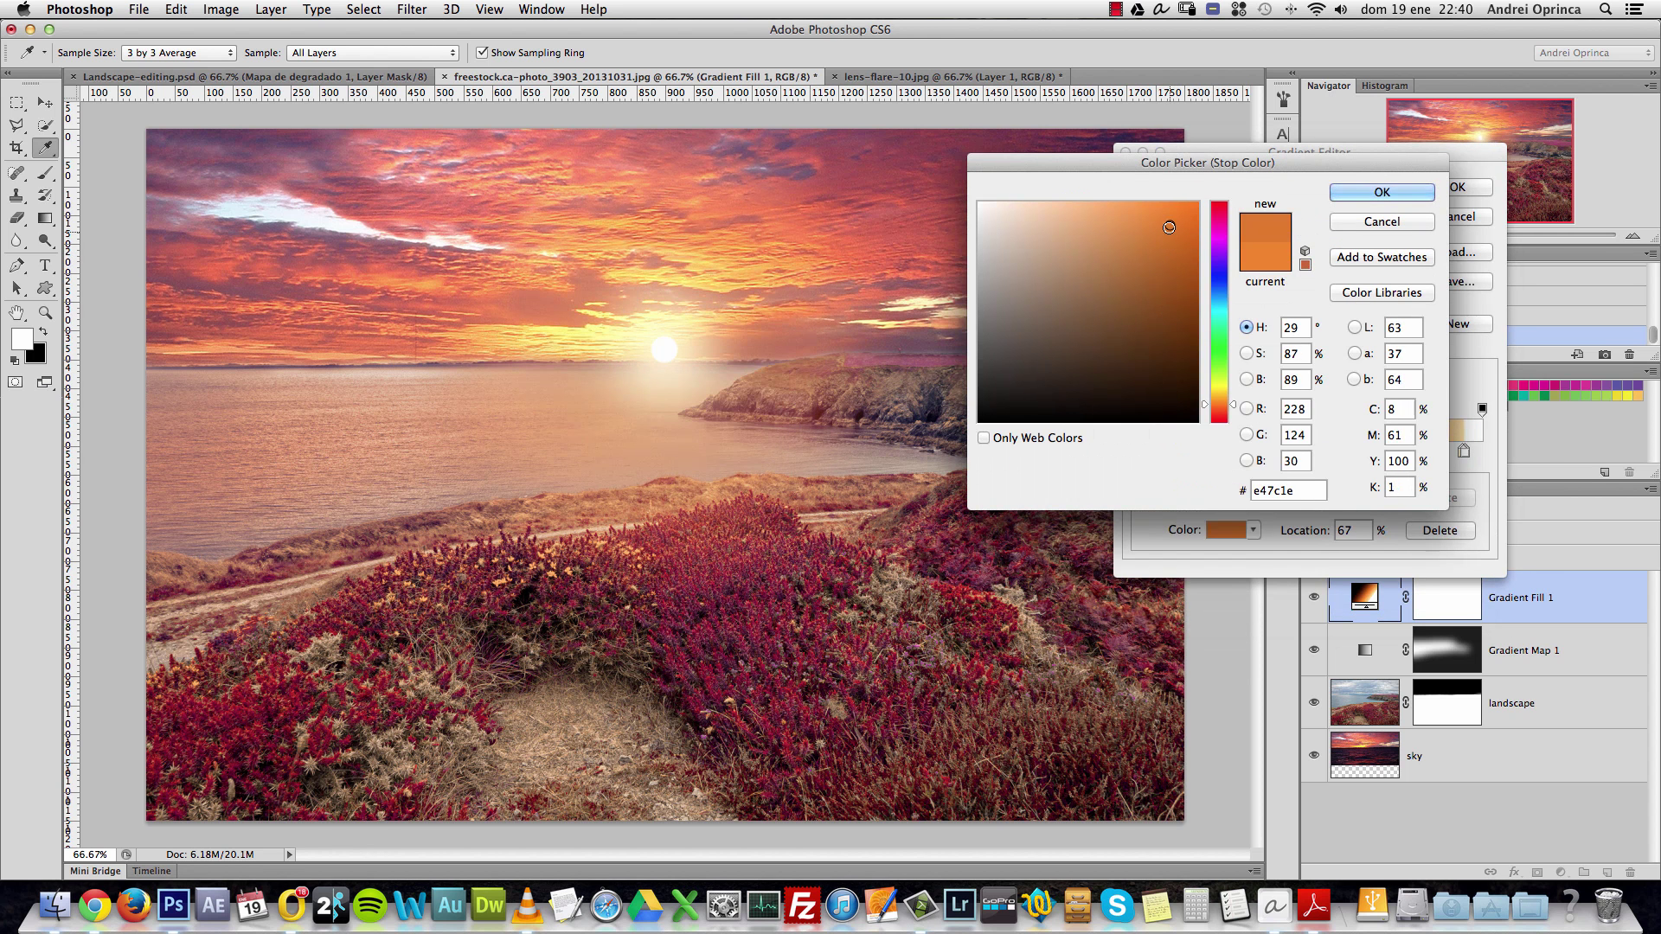
key("Return")
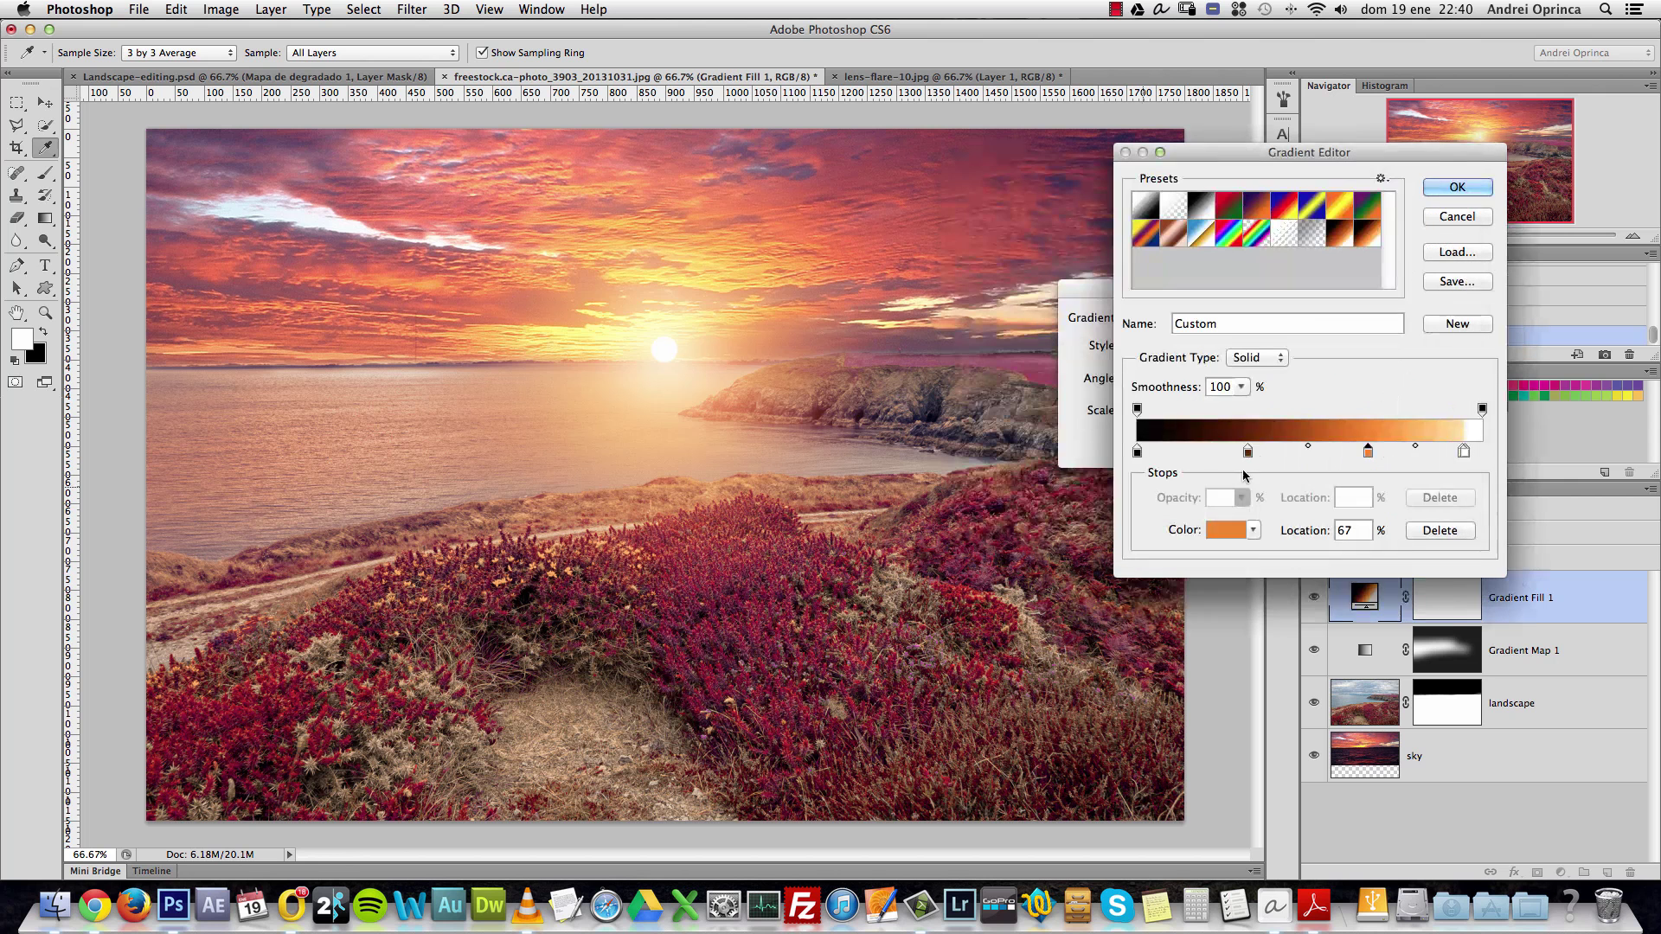
left_click(1437, 188)
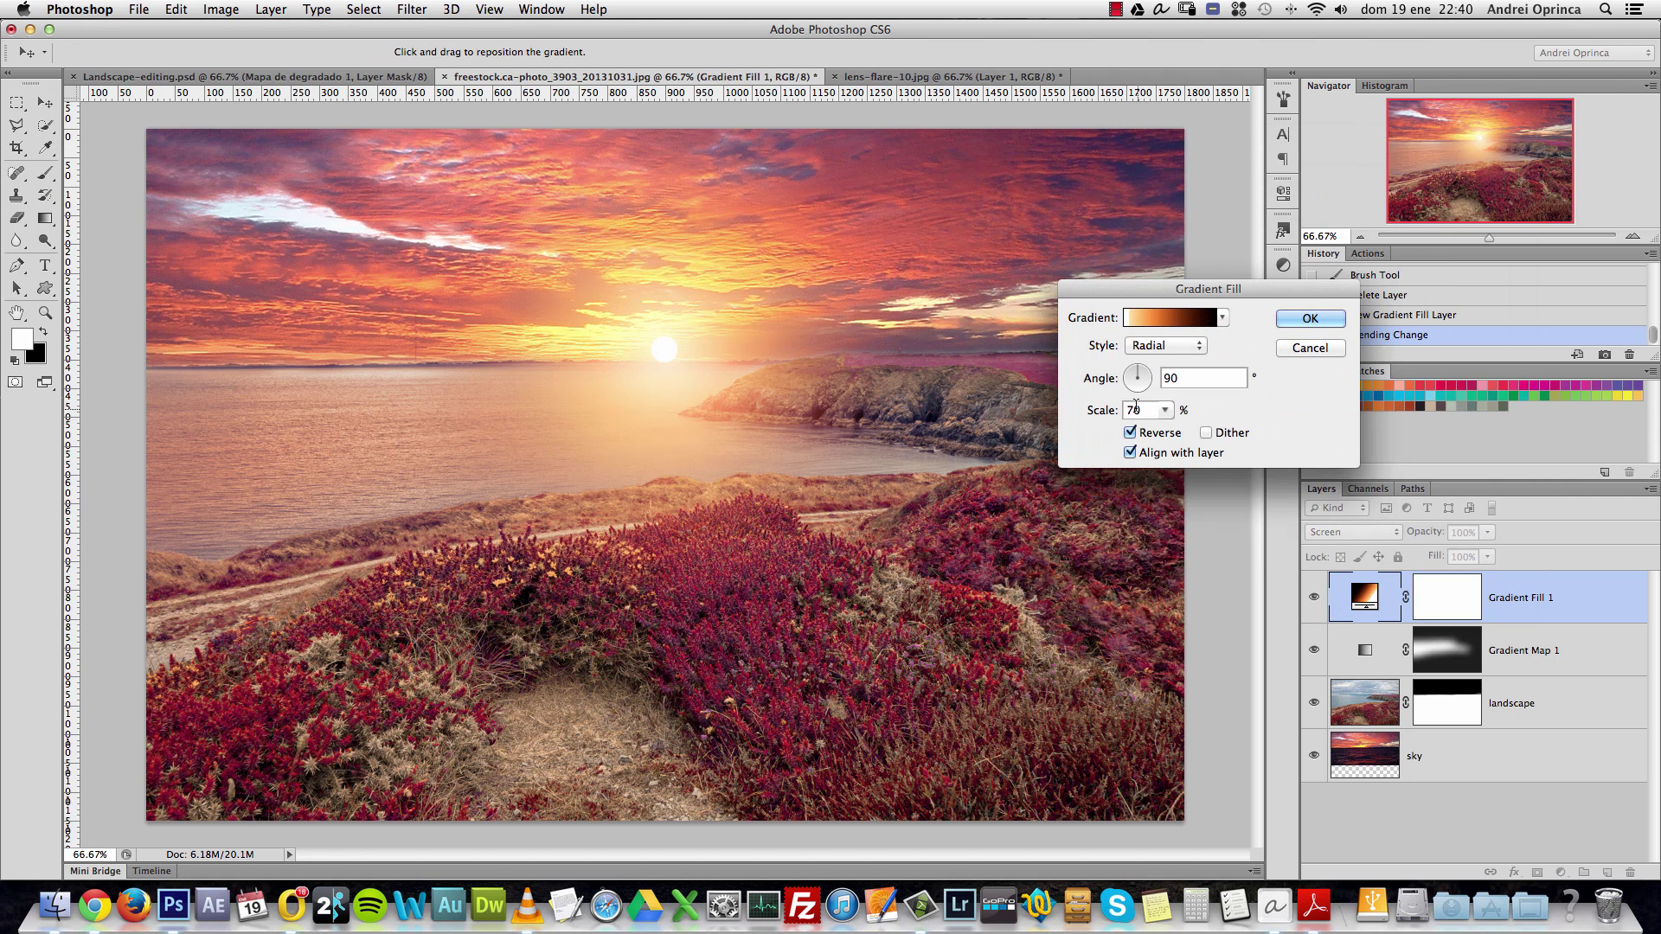
Set the gradient fill's scale to 60% and accept the fill settings.
left_click_drag(1100, 410, 1058, 439)
type("60")
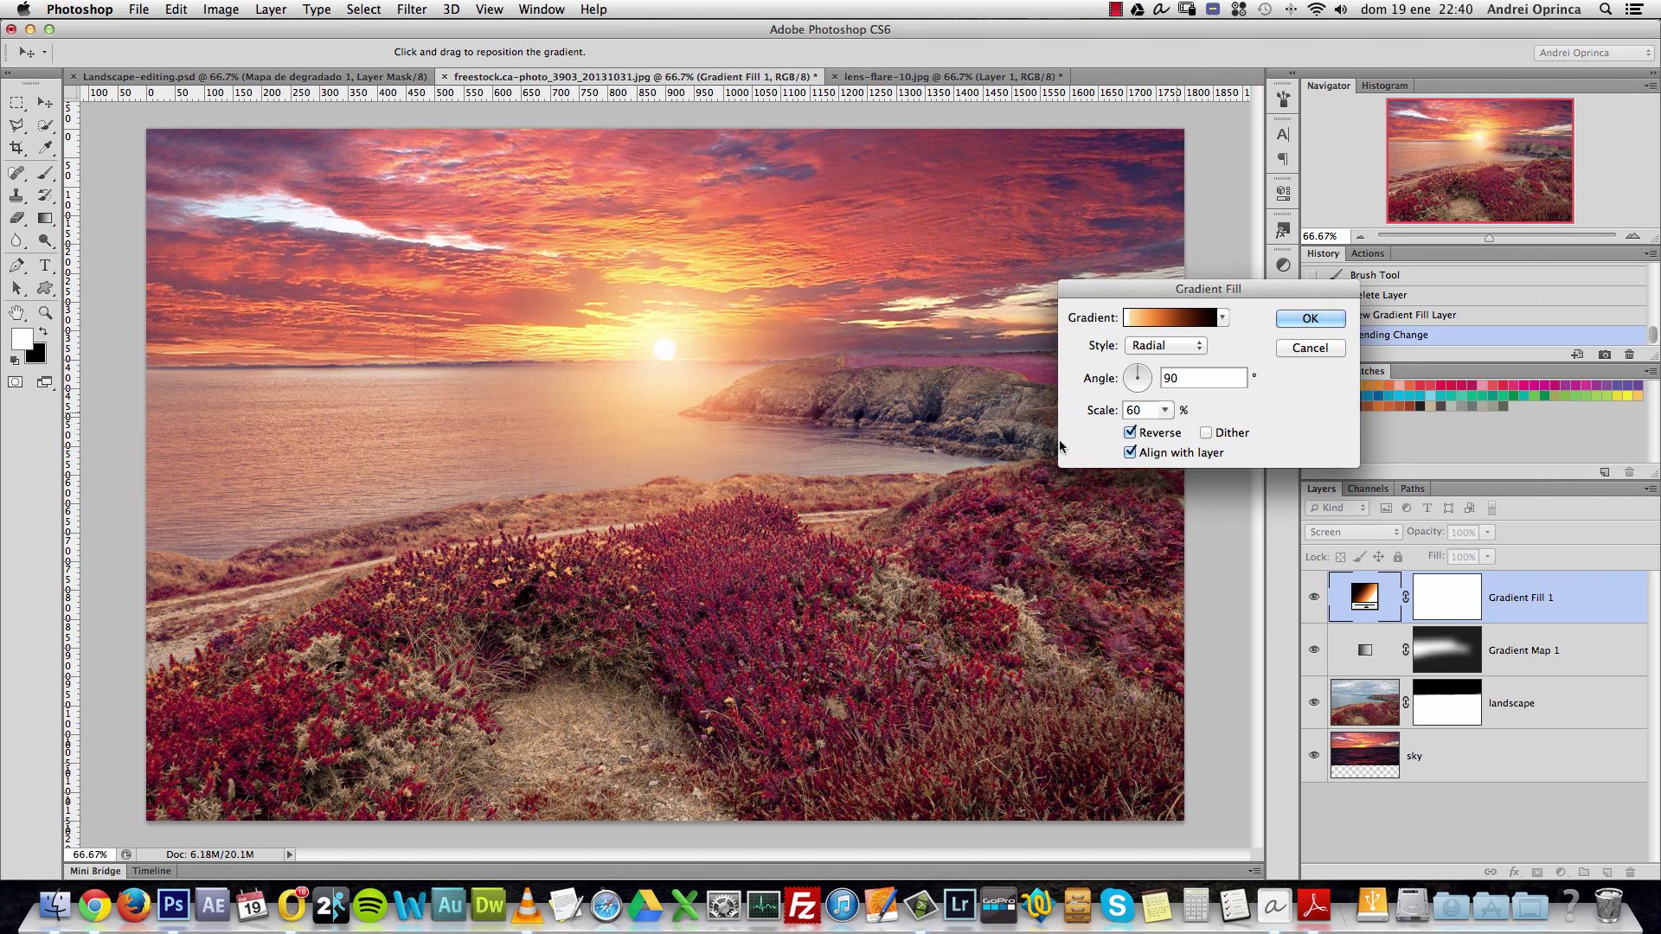
left_click(1341, 319)
left_click(694, 401)
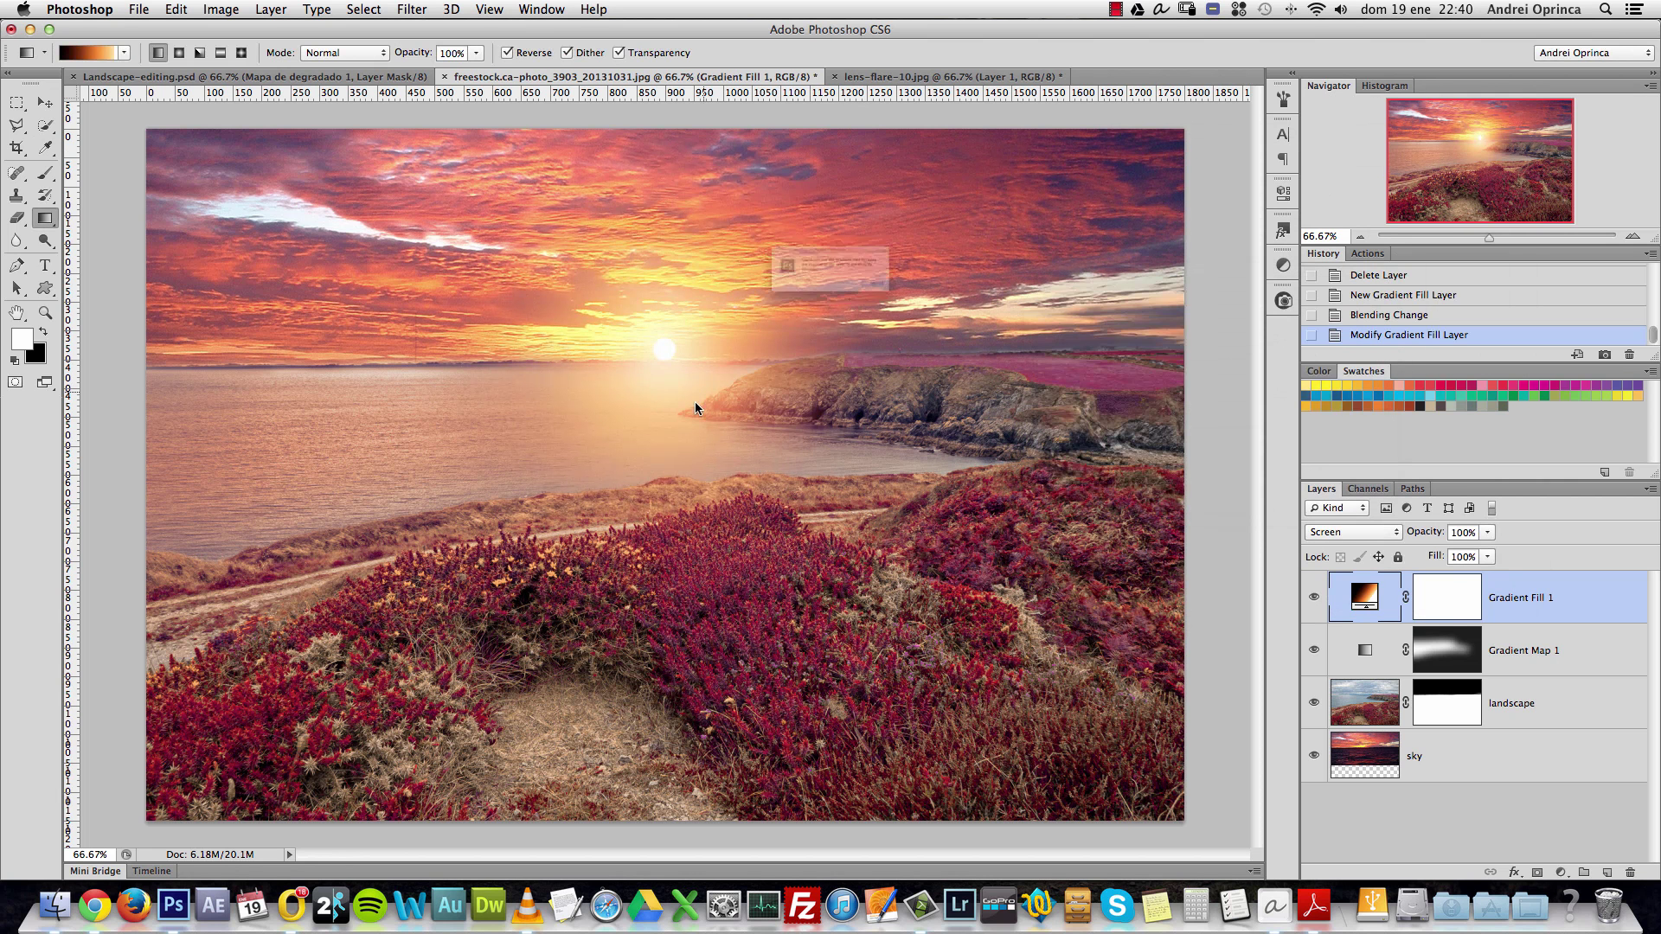
key("Return")
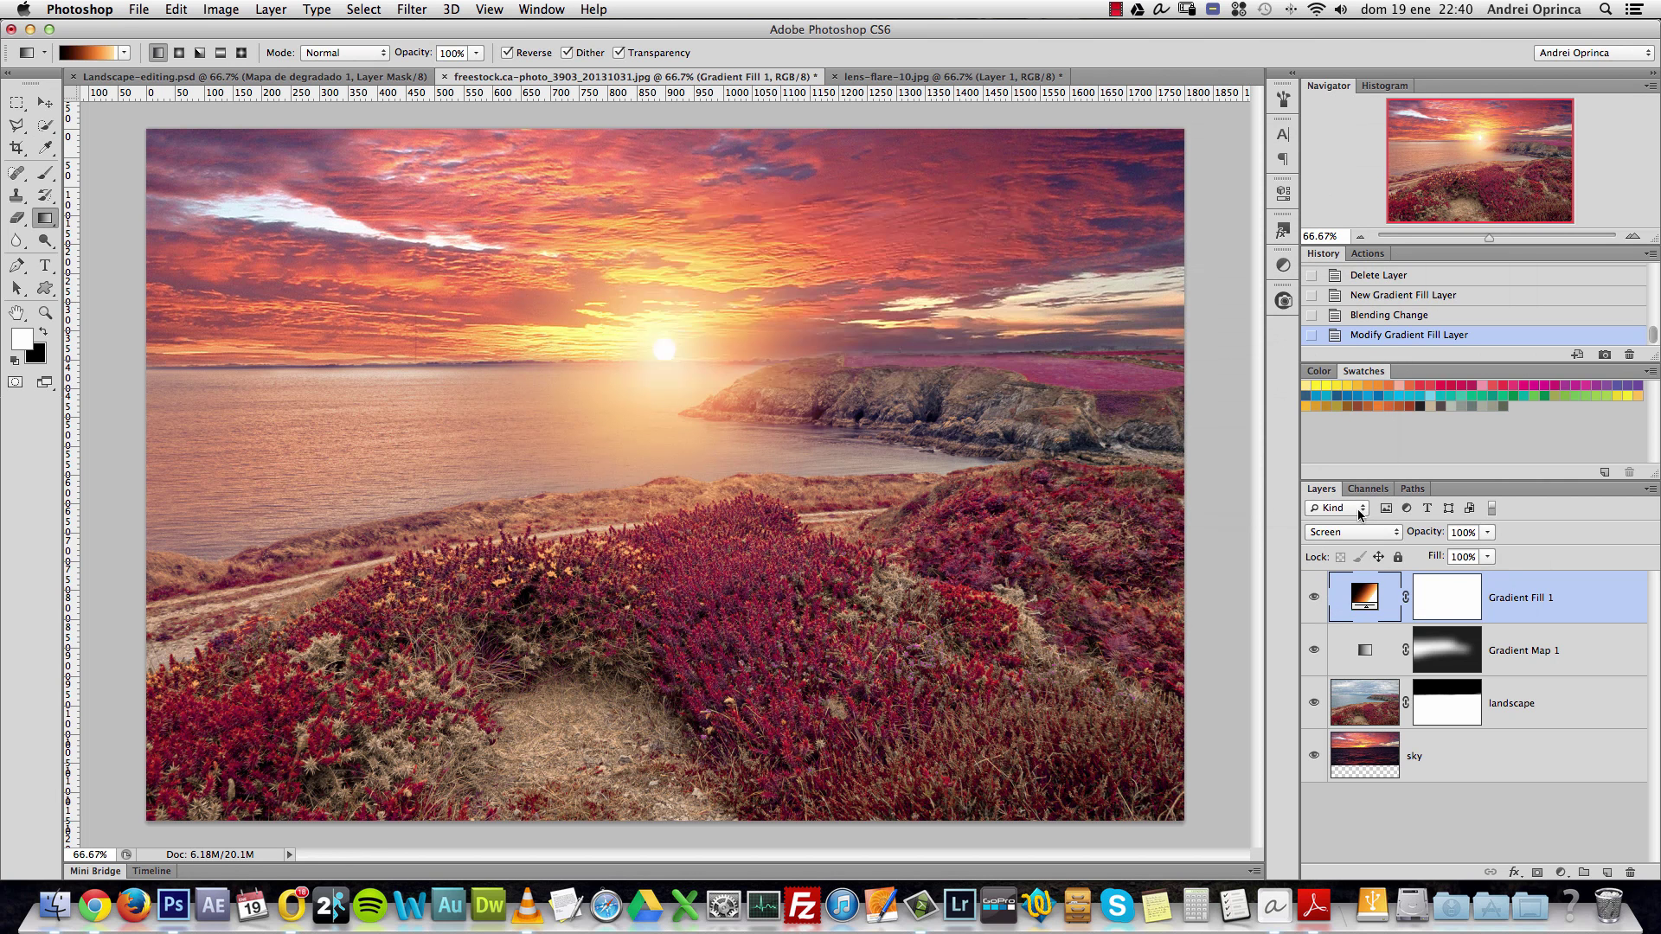
Reopen the gradient fill, nudge the sun slightly up and left above the horizon, and compare the image with and without the fill layer.
double_click(1365, 597)
left_click_drag(678, 341, 667, 344)
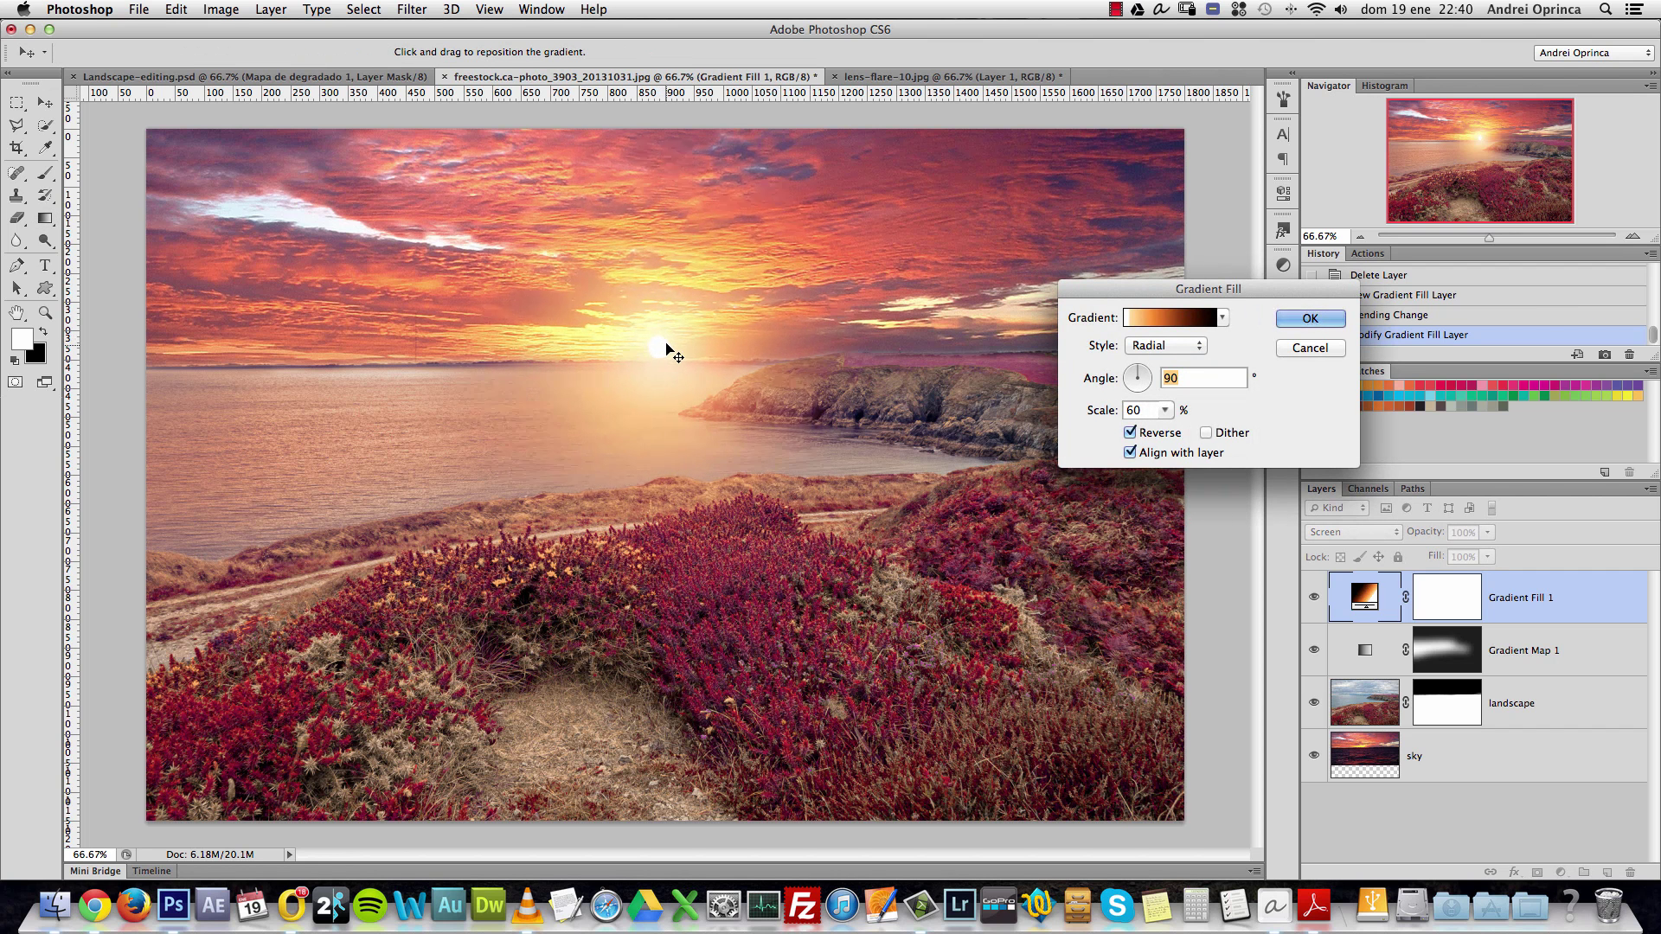
left_click(1281, 320)
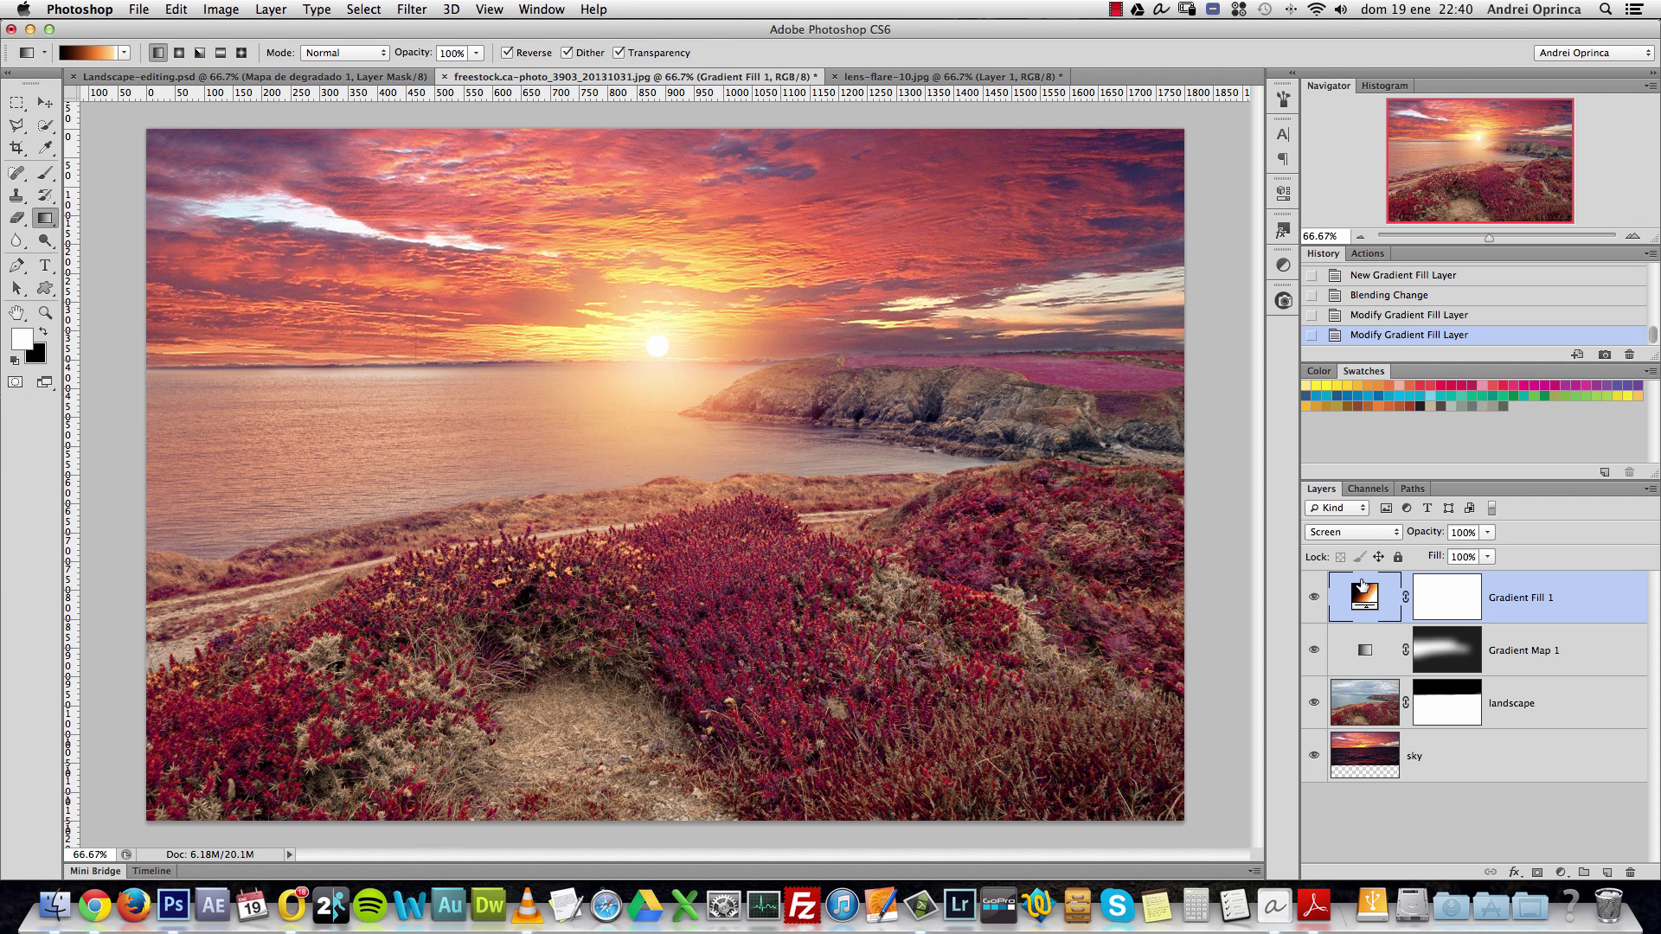
left_click(1313, 599)
left_click(1313, 599)
Add a Color Balance adjustment layer and set its shadows to Cyan-Red -11, Magenta-Green -9 and Yellow-Blue 20.
left_click(1560, 872)
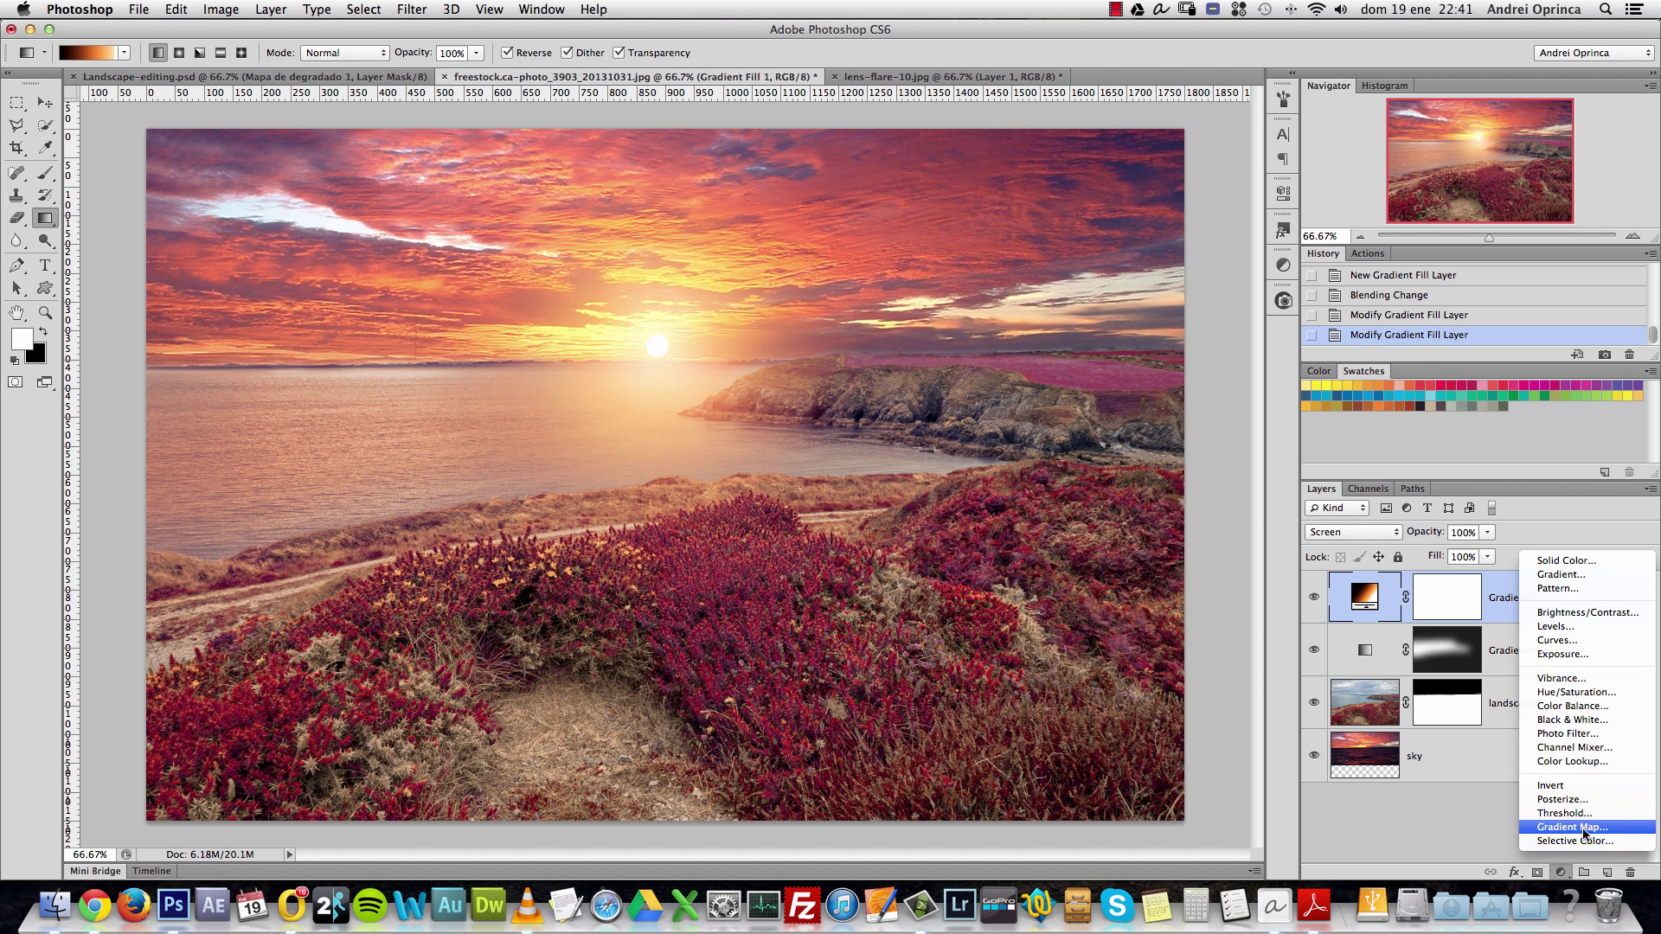
left_click(1572, 706)
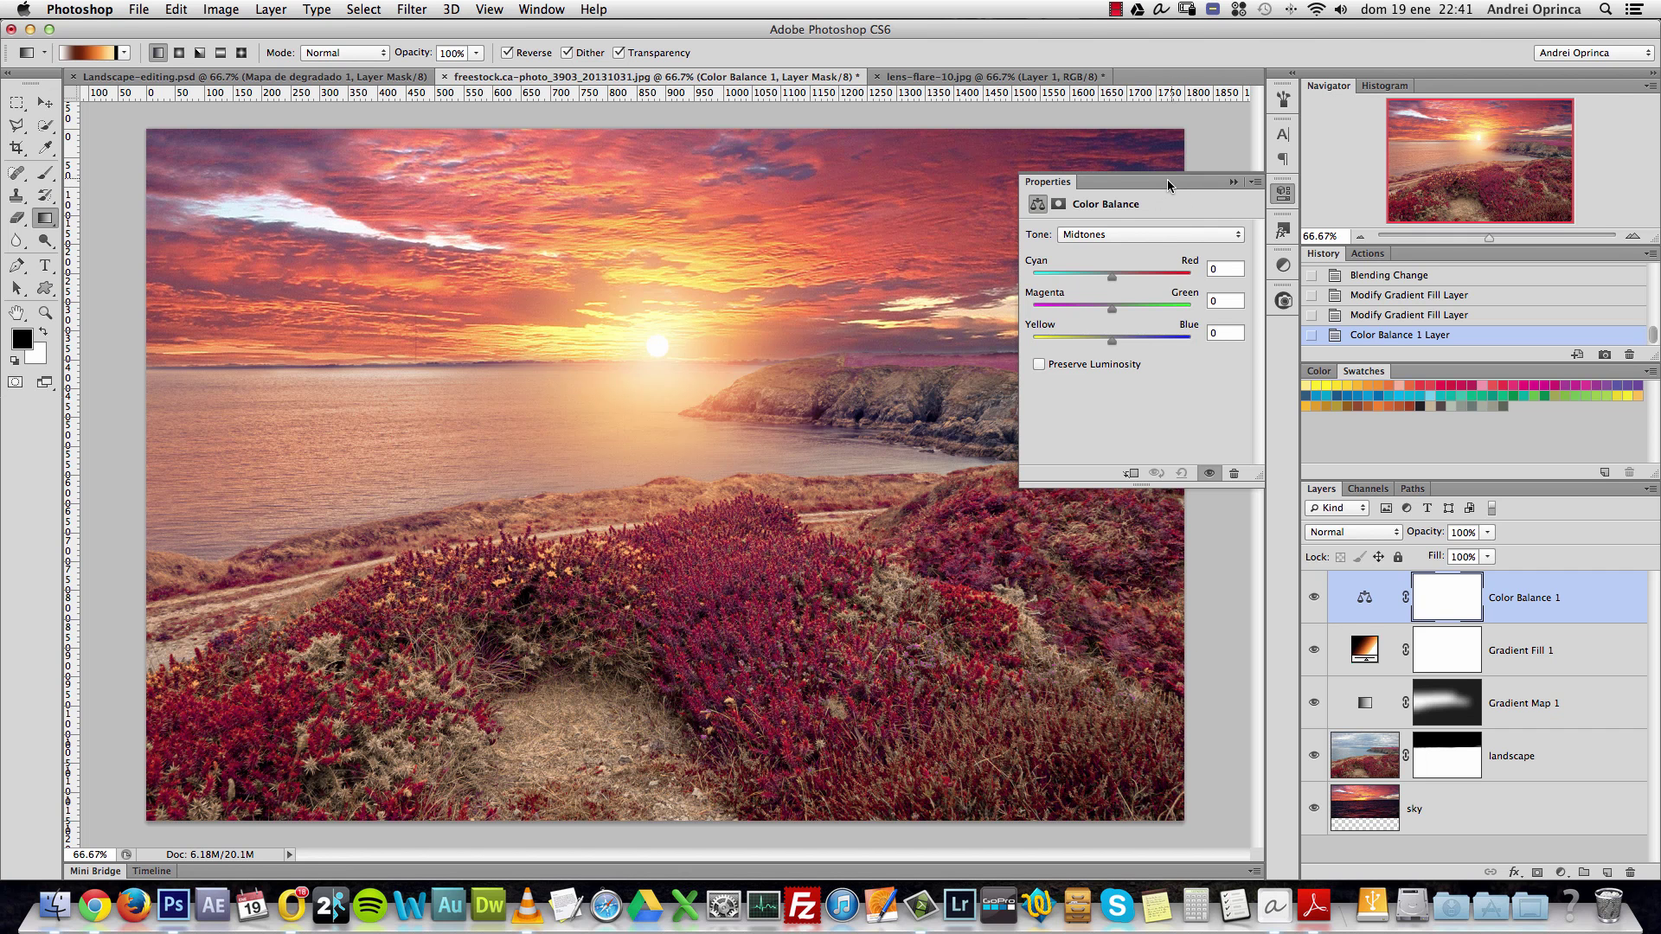
left_click(1138, 233)
left_click(1141, 220)
left_click(1220, 267)
type("-11")
key("Tab")
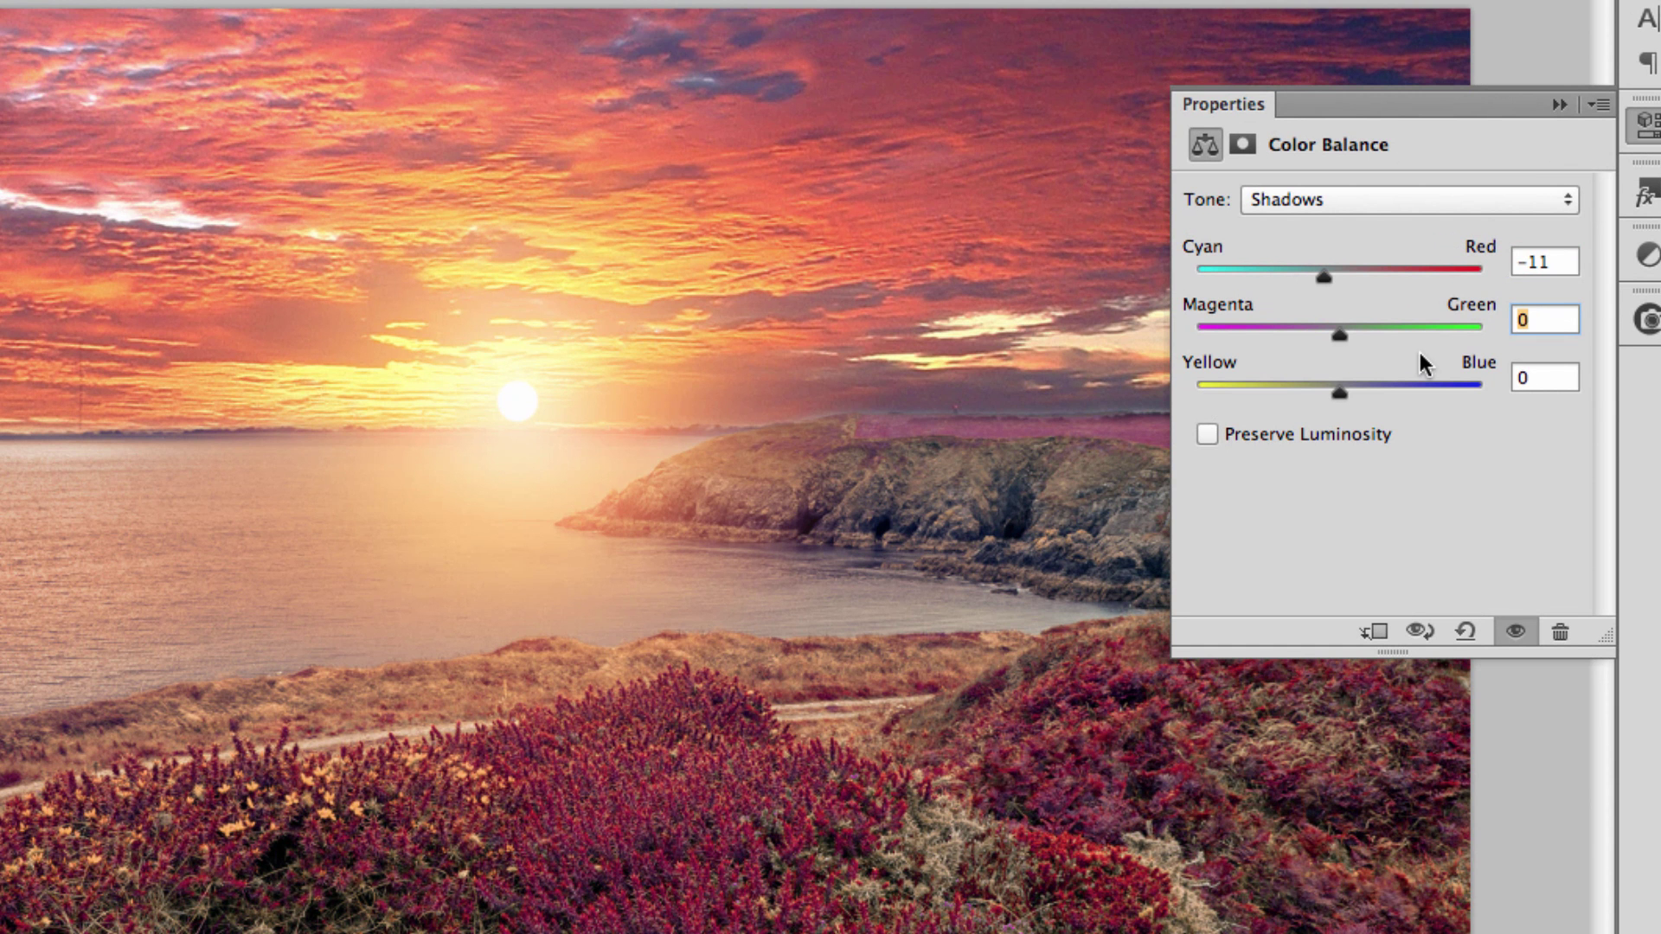
type("-9")
key("Tab")
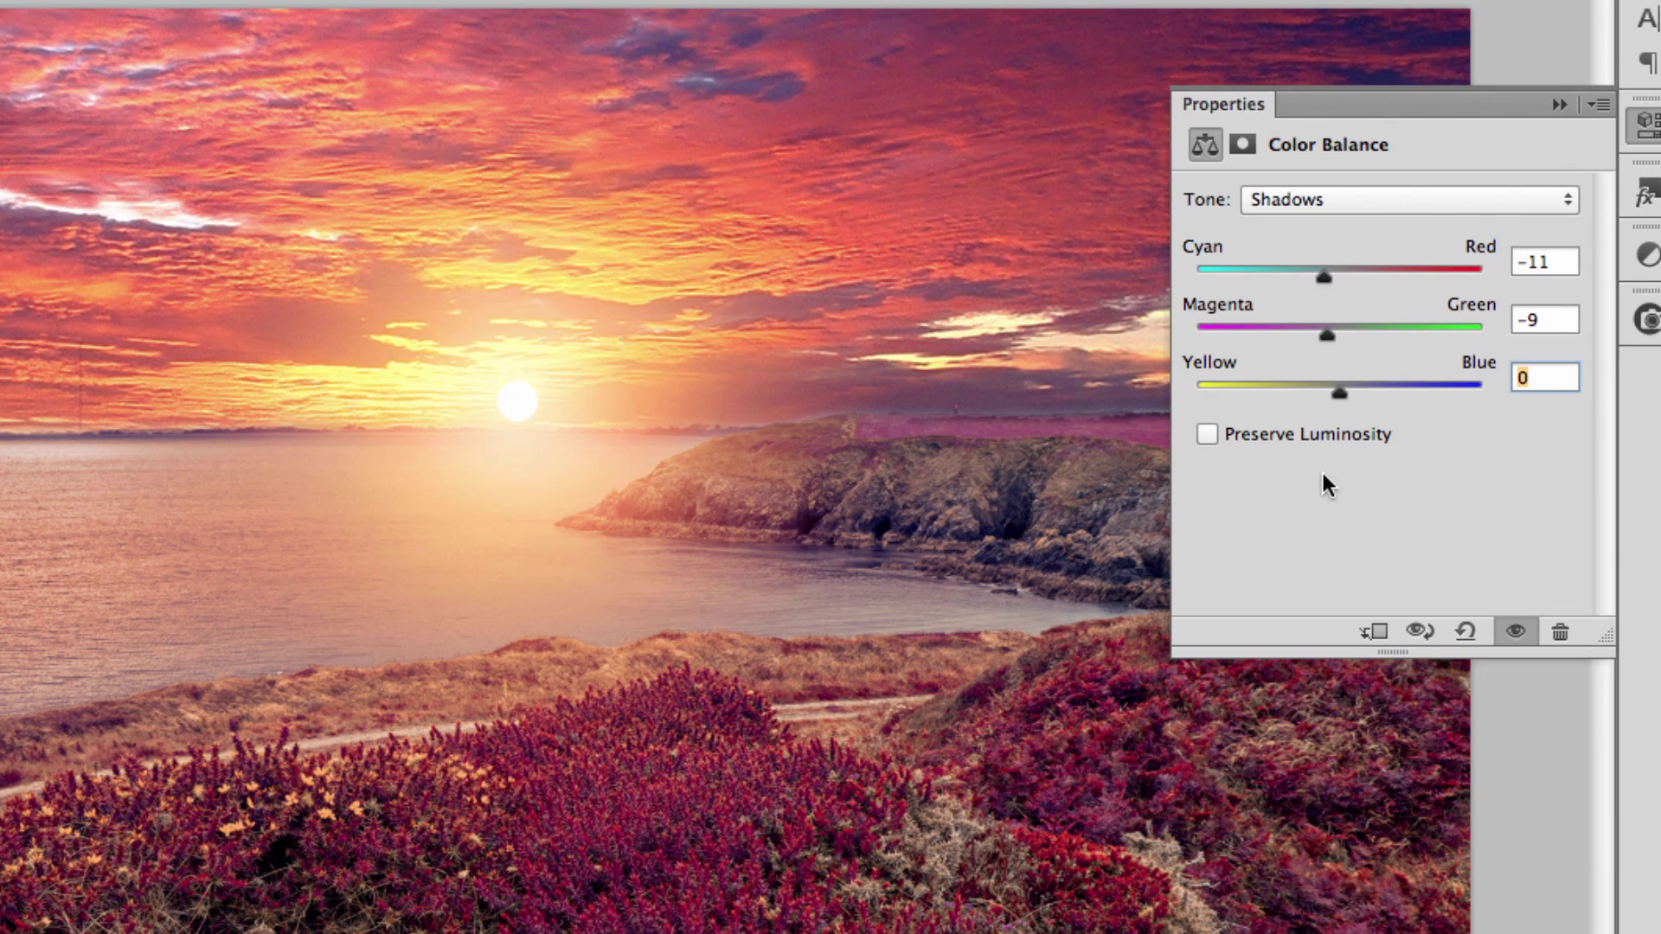
type("20")
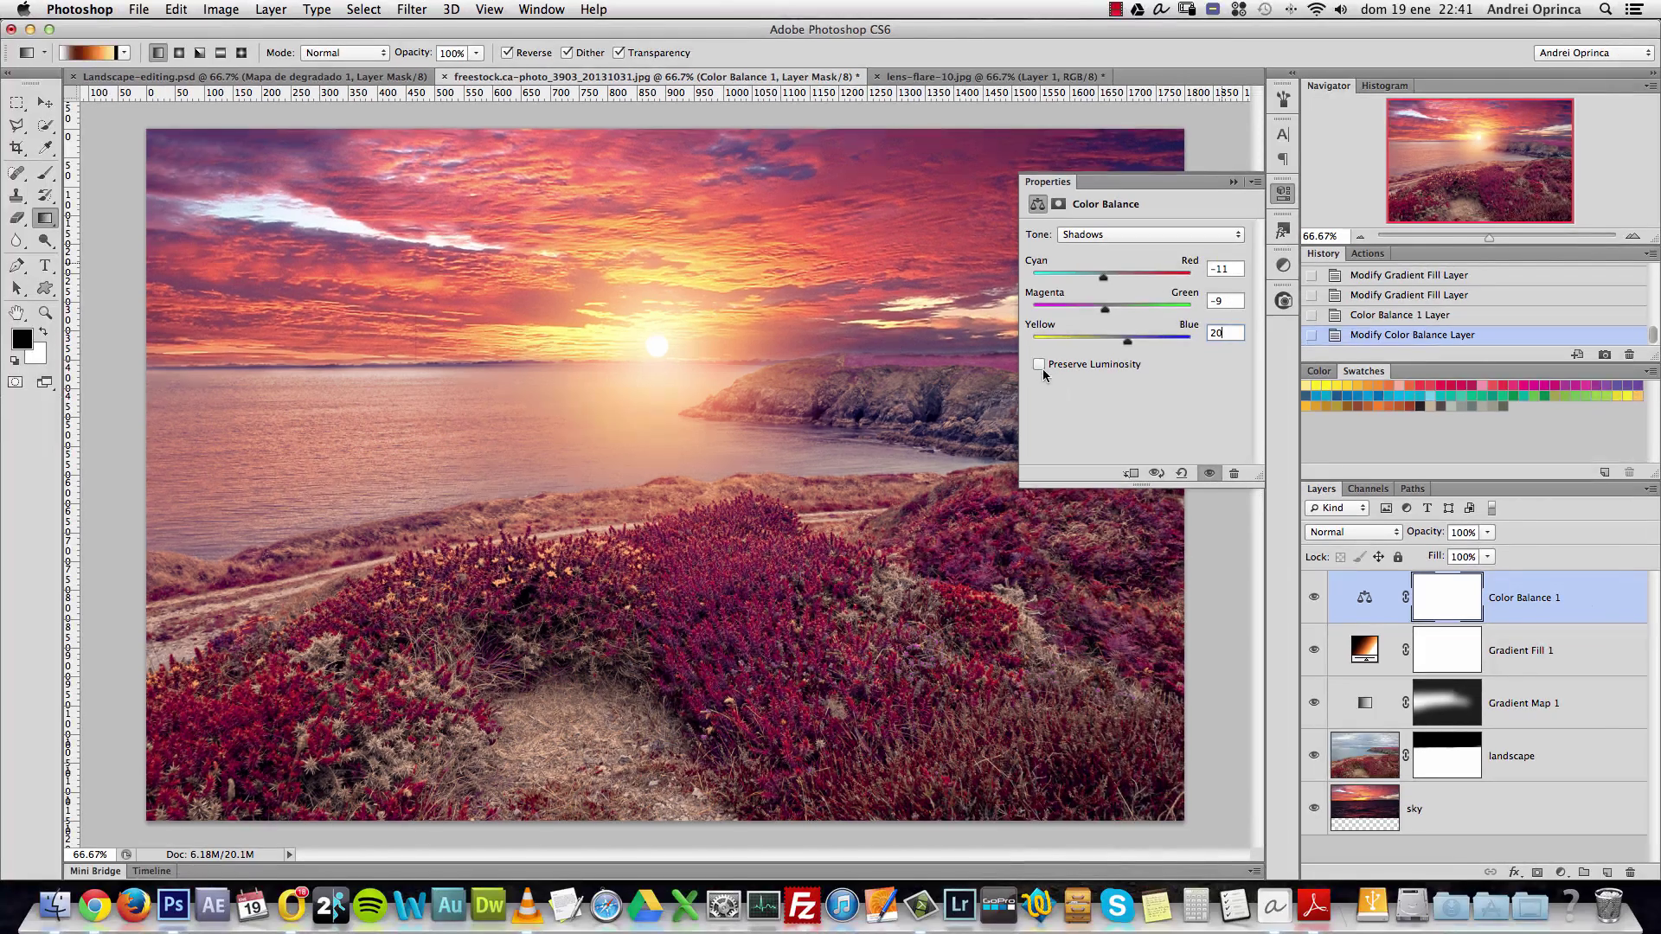
Enable Preserve Luminosity for the Color Balance adjustment, comparing the image with and without it.
left_click(1207, 434)
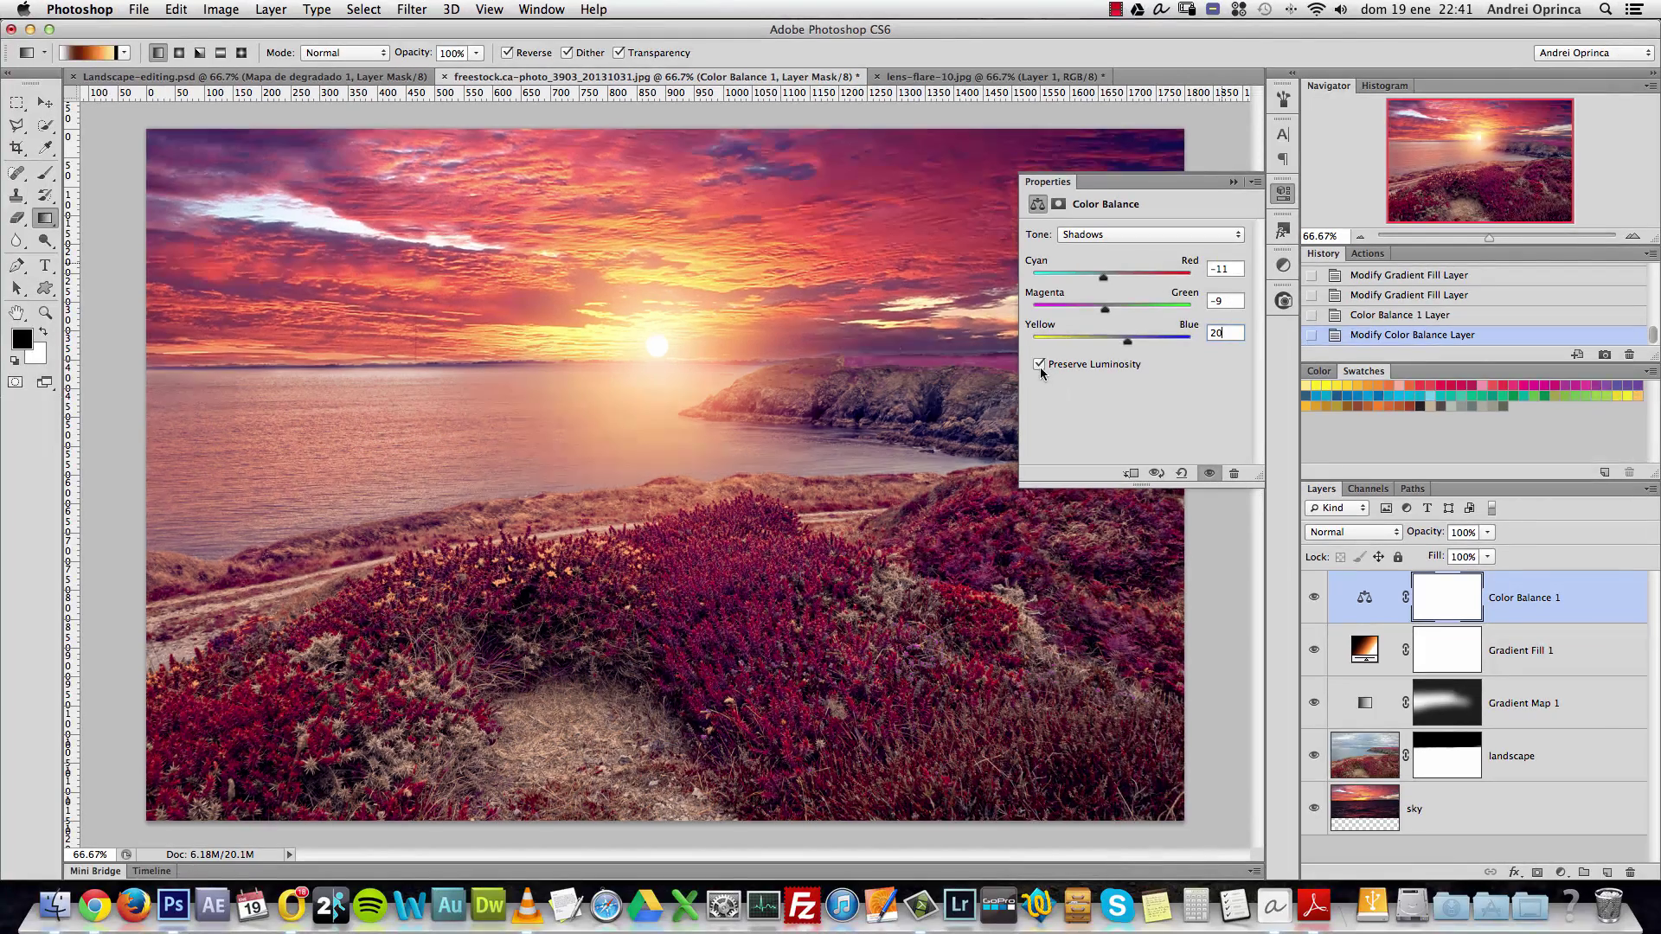
left_click(1208, 435)
left_click(1040, 365)
left_click(1046, 367)
left_click(1044, 365)
left_click(1047, 367)
left_click(1039, 367)
Set the Color Balance midtones to Cyan-Red 9 and Yellow-Blue 3.
left_click(1139, 242)
left_click(1125, 253)
left_click(1226, 265)
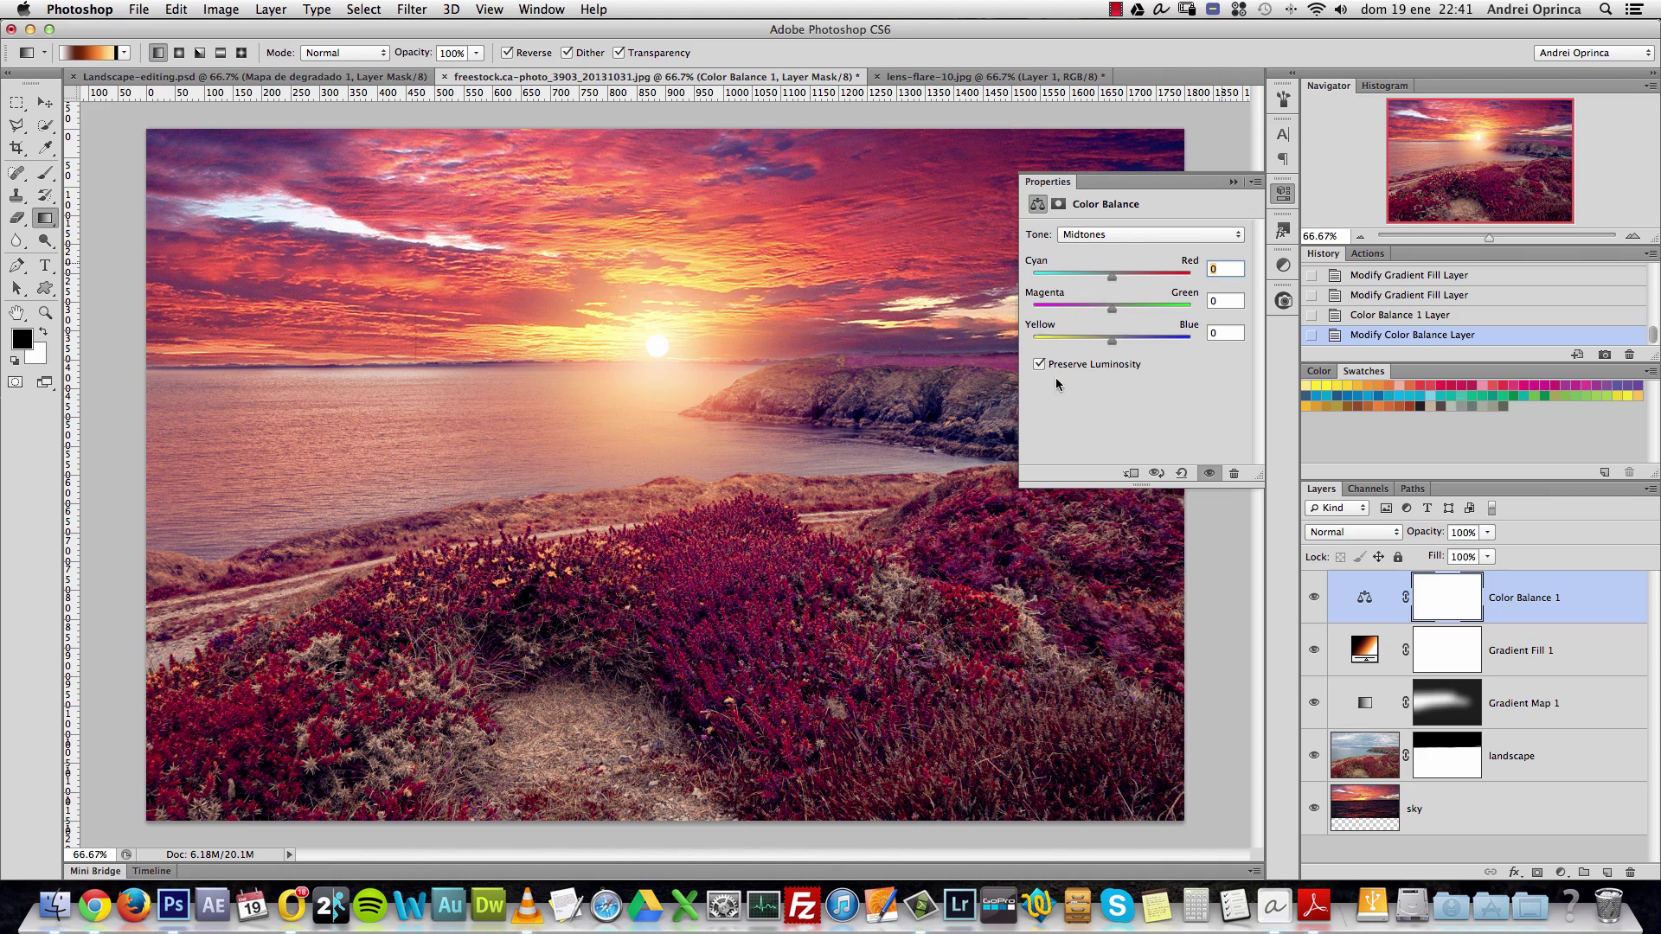
type("9")
key("Tab")
key("Tab")
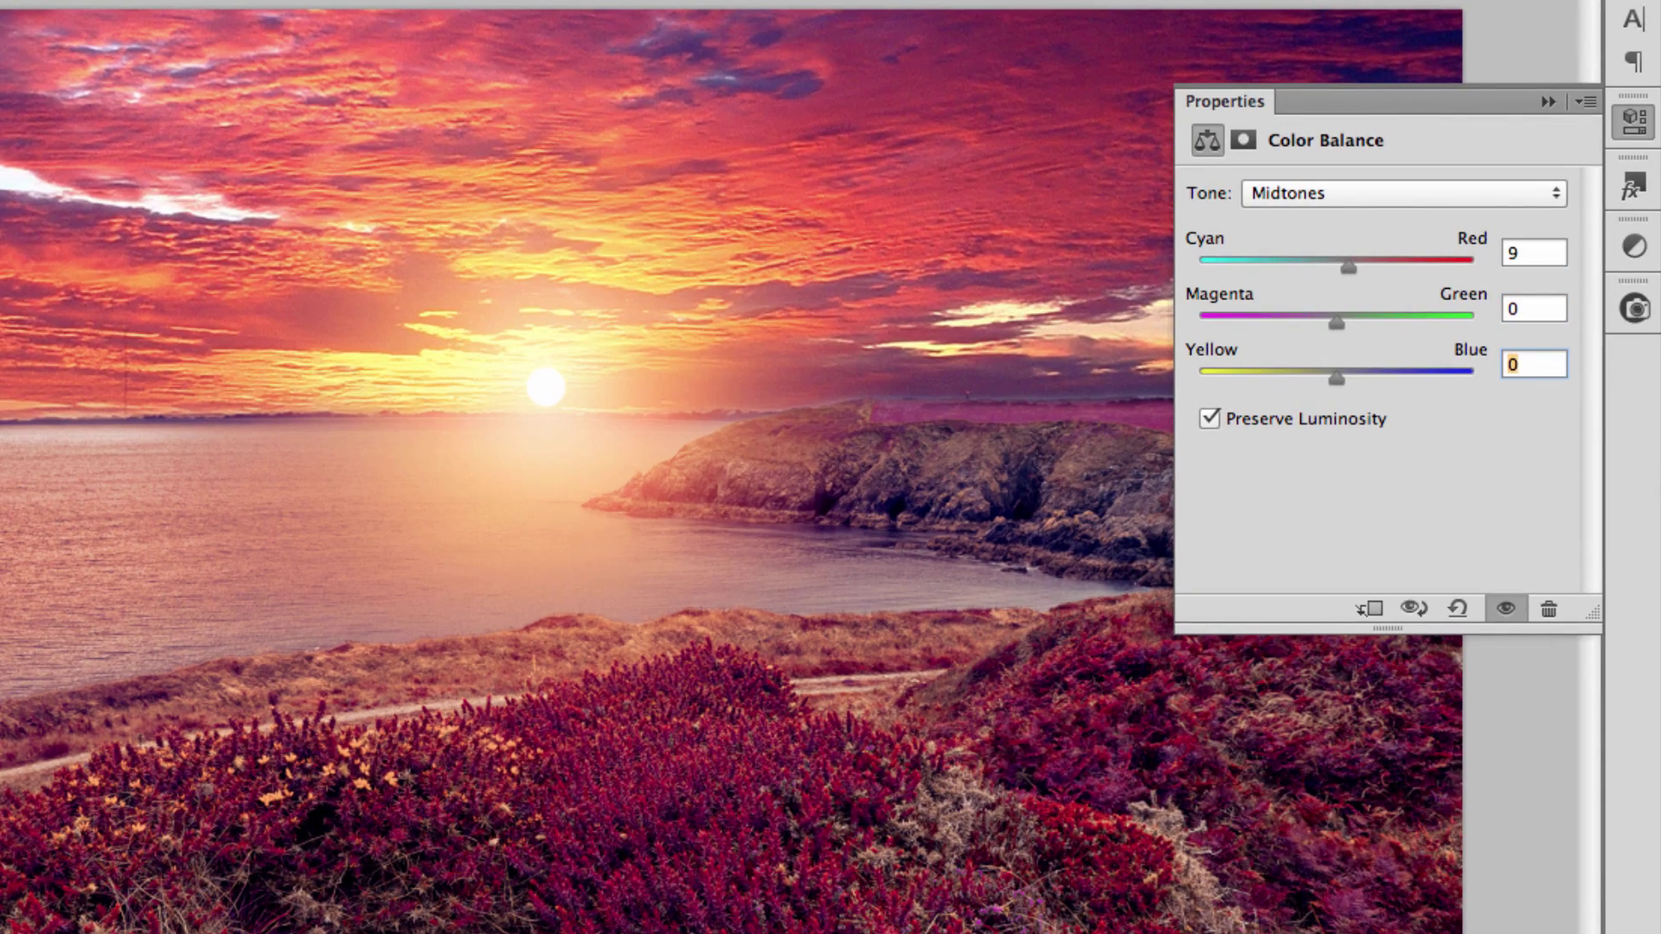
type("3")
Set the Color Balance highlights to Cyan-Red 7, Magenta-Green 4 and Yellow-Blue -10, and close the adjustment's settings.
left_click(1394, 193)
left_click(1348, 218)
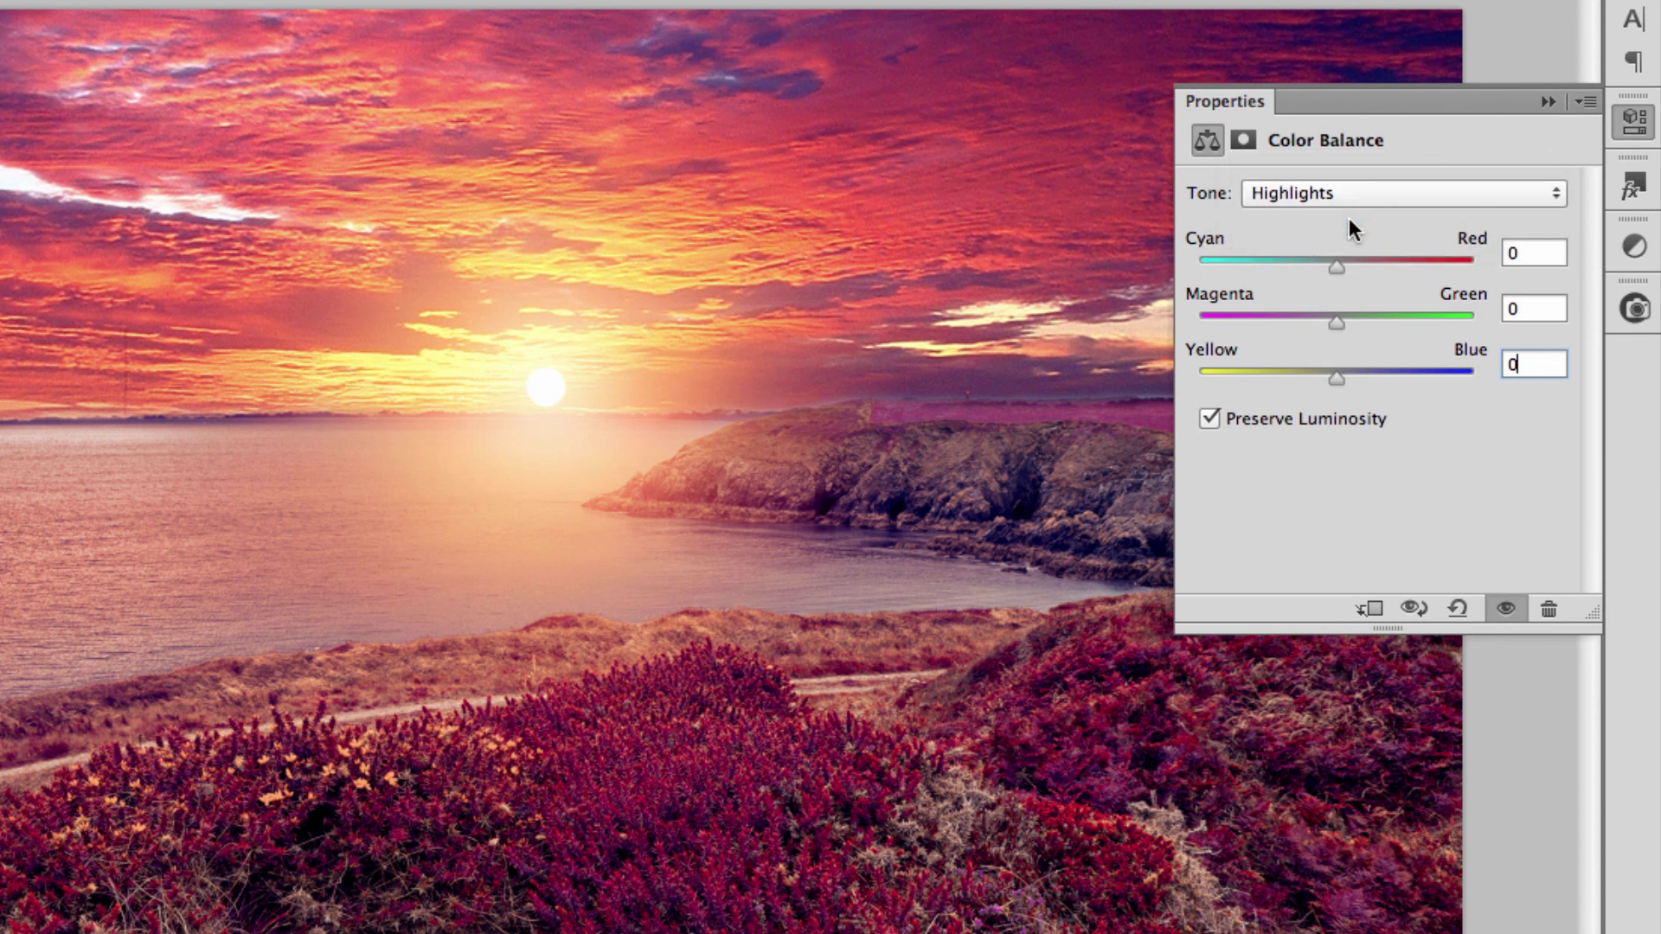
type("7")
key("Tab")
type("7")
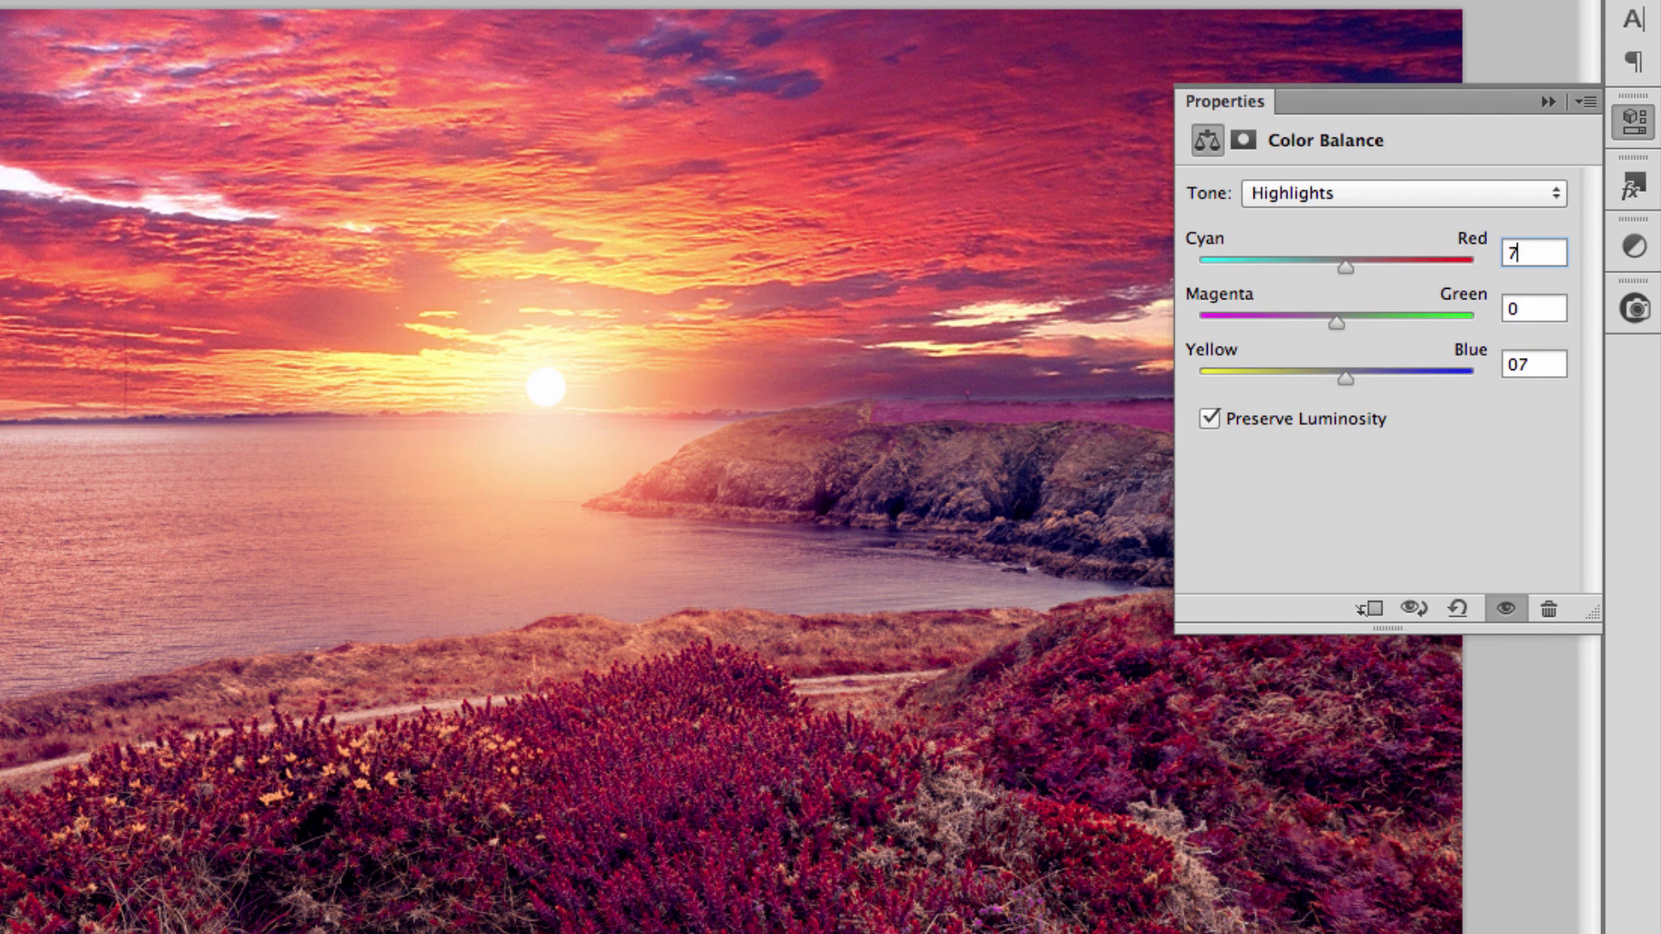
key("Tab")
type("4")
key("Tab")
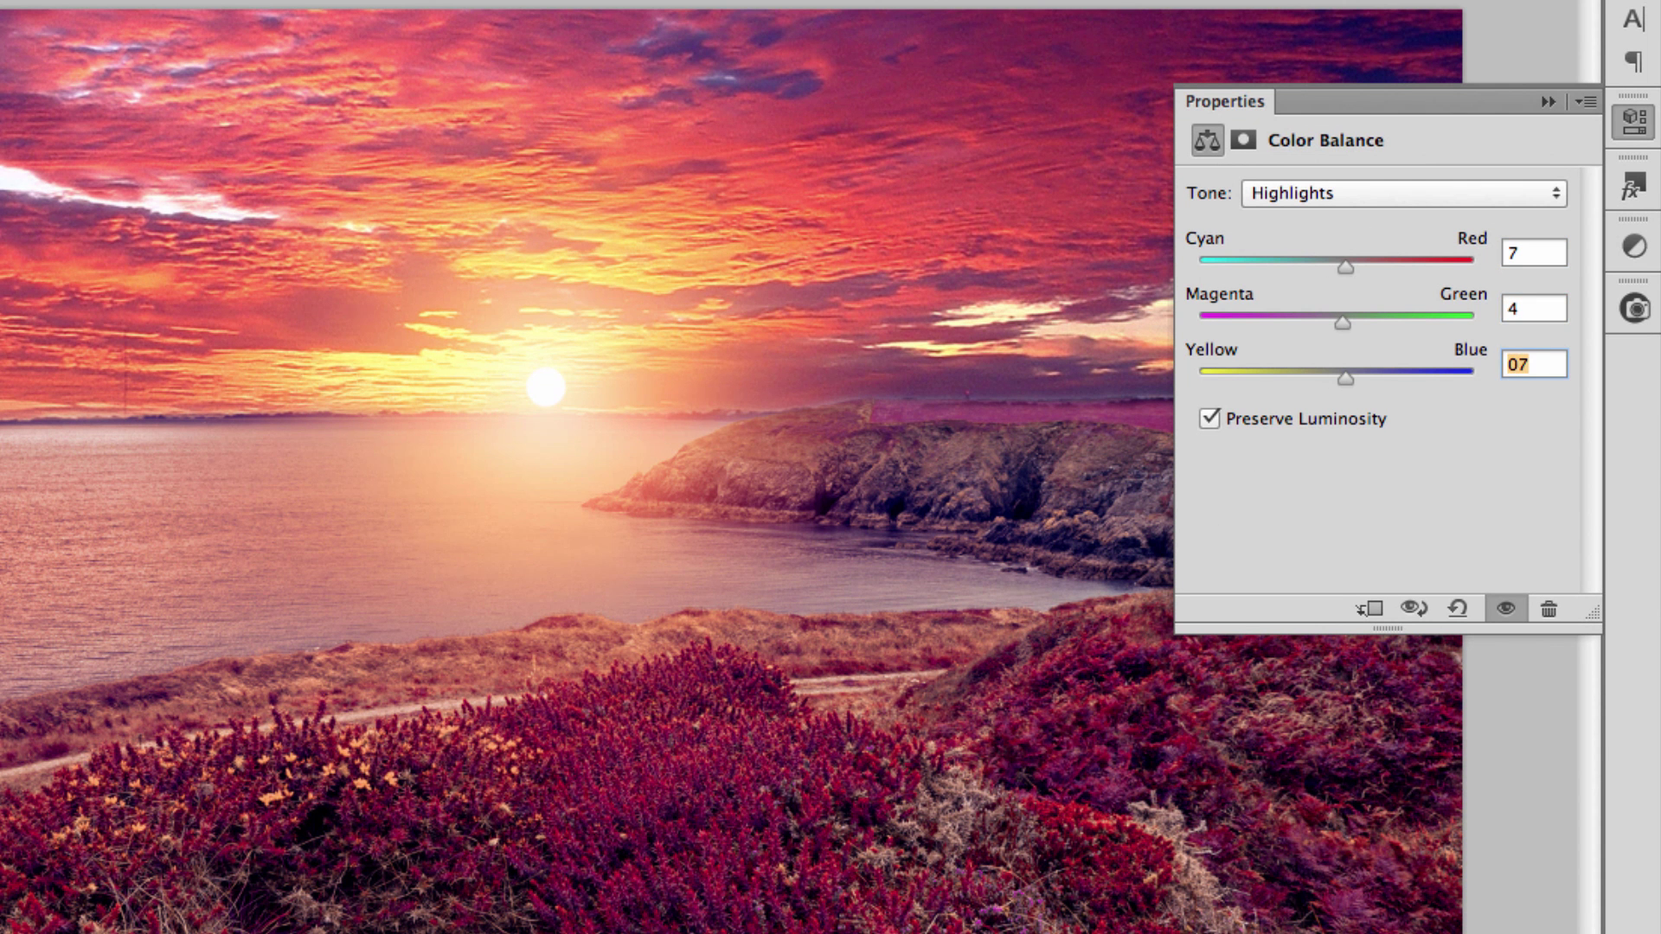
type("-10")
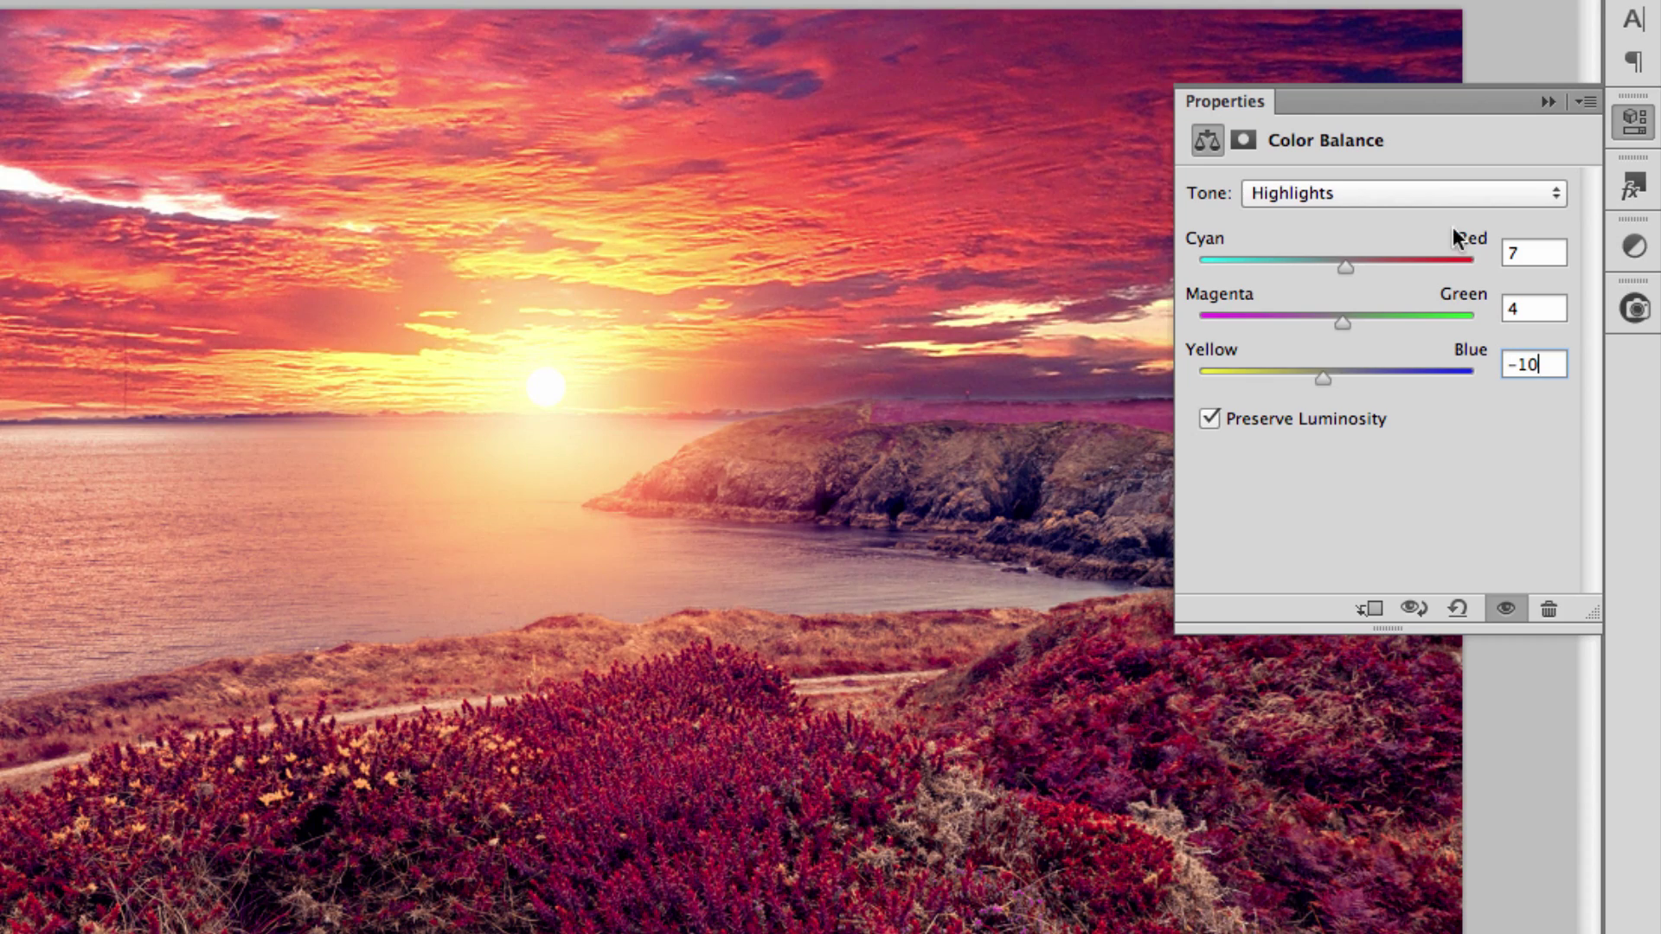
left_click(1548, 101)
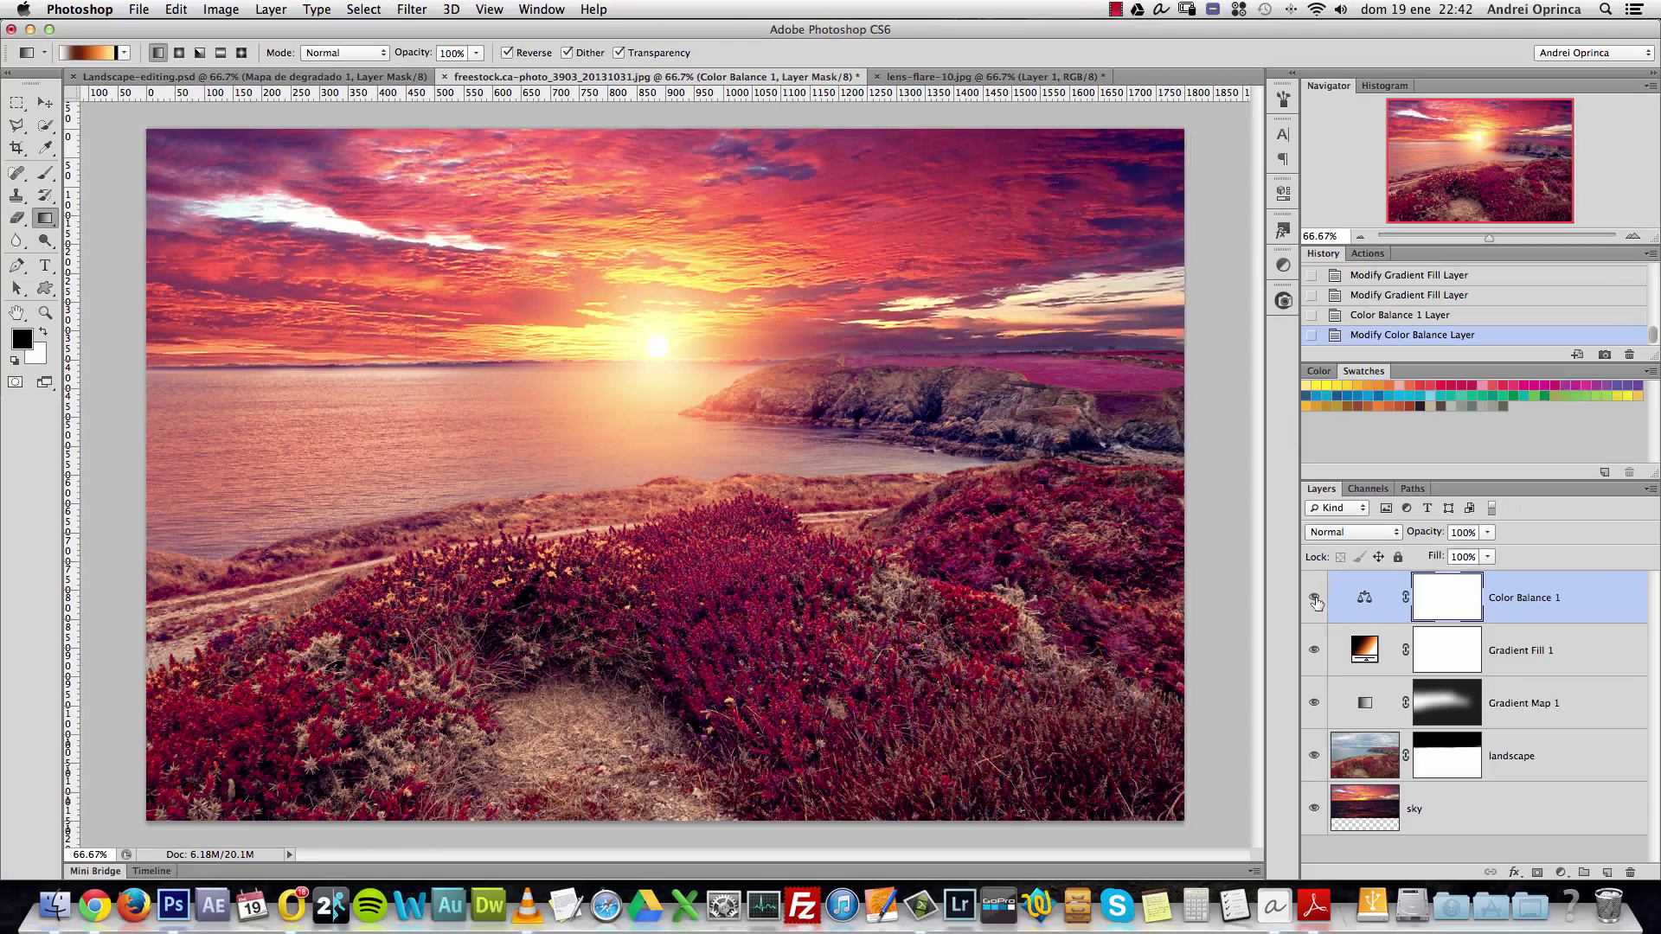
Compare the image with the Color Balance layer and its Preserve Luminosity option switched off and on.
left_click(1314, 597)
left_click(1314, 596)
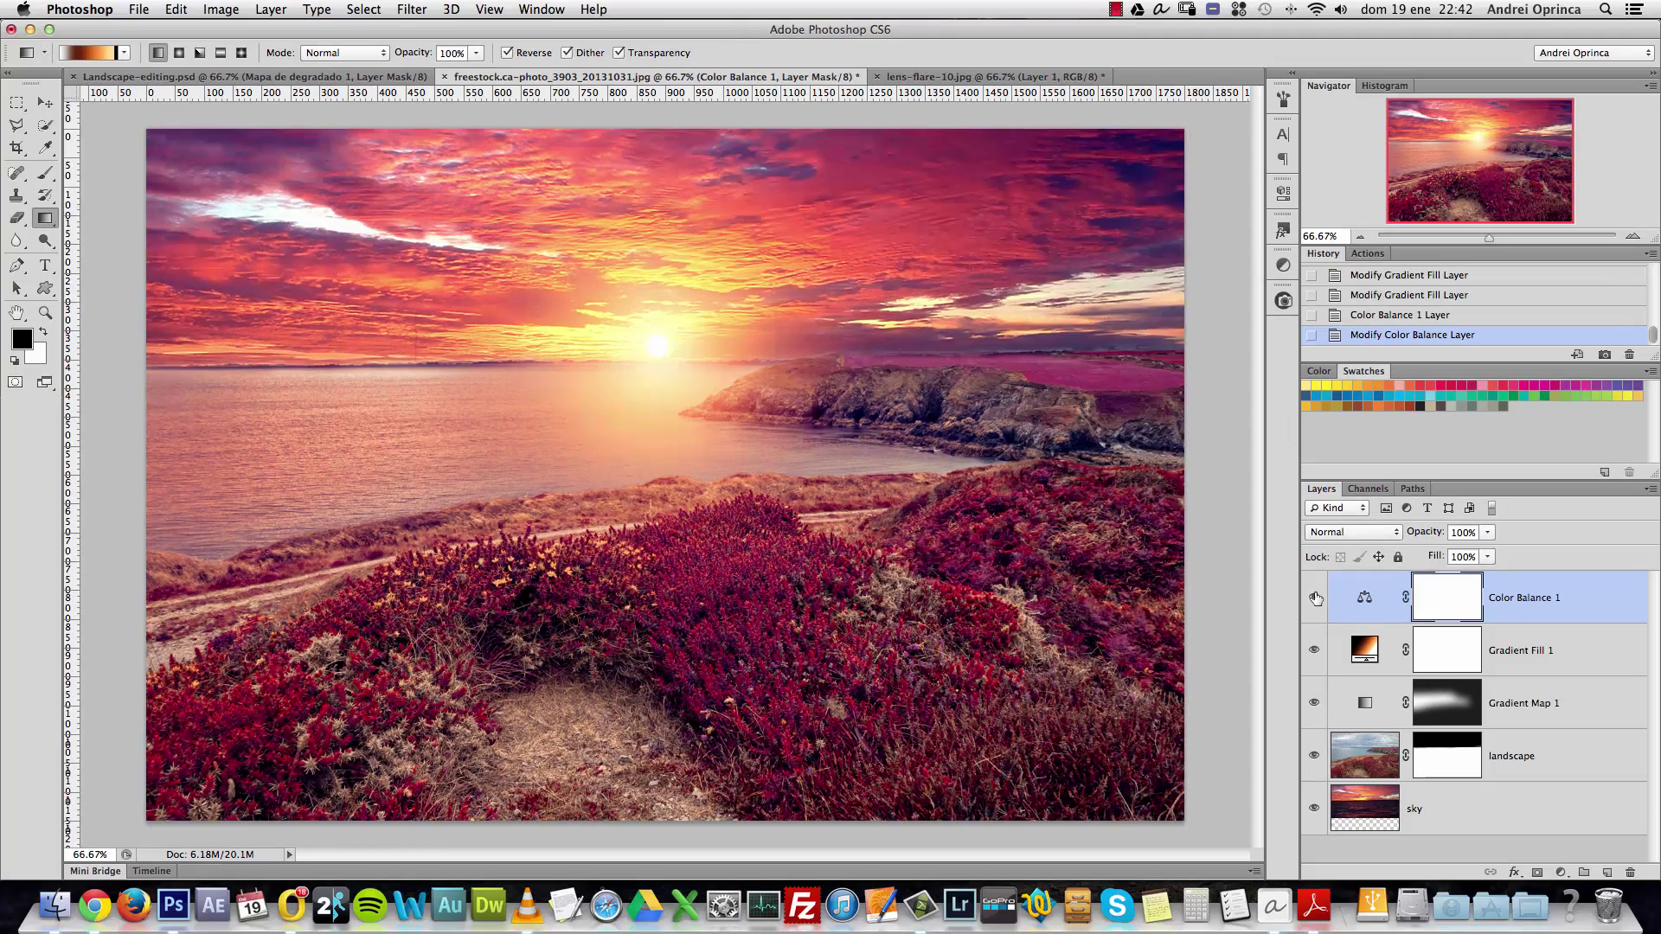
double_click(1364, 596)
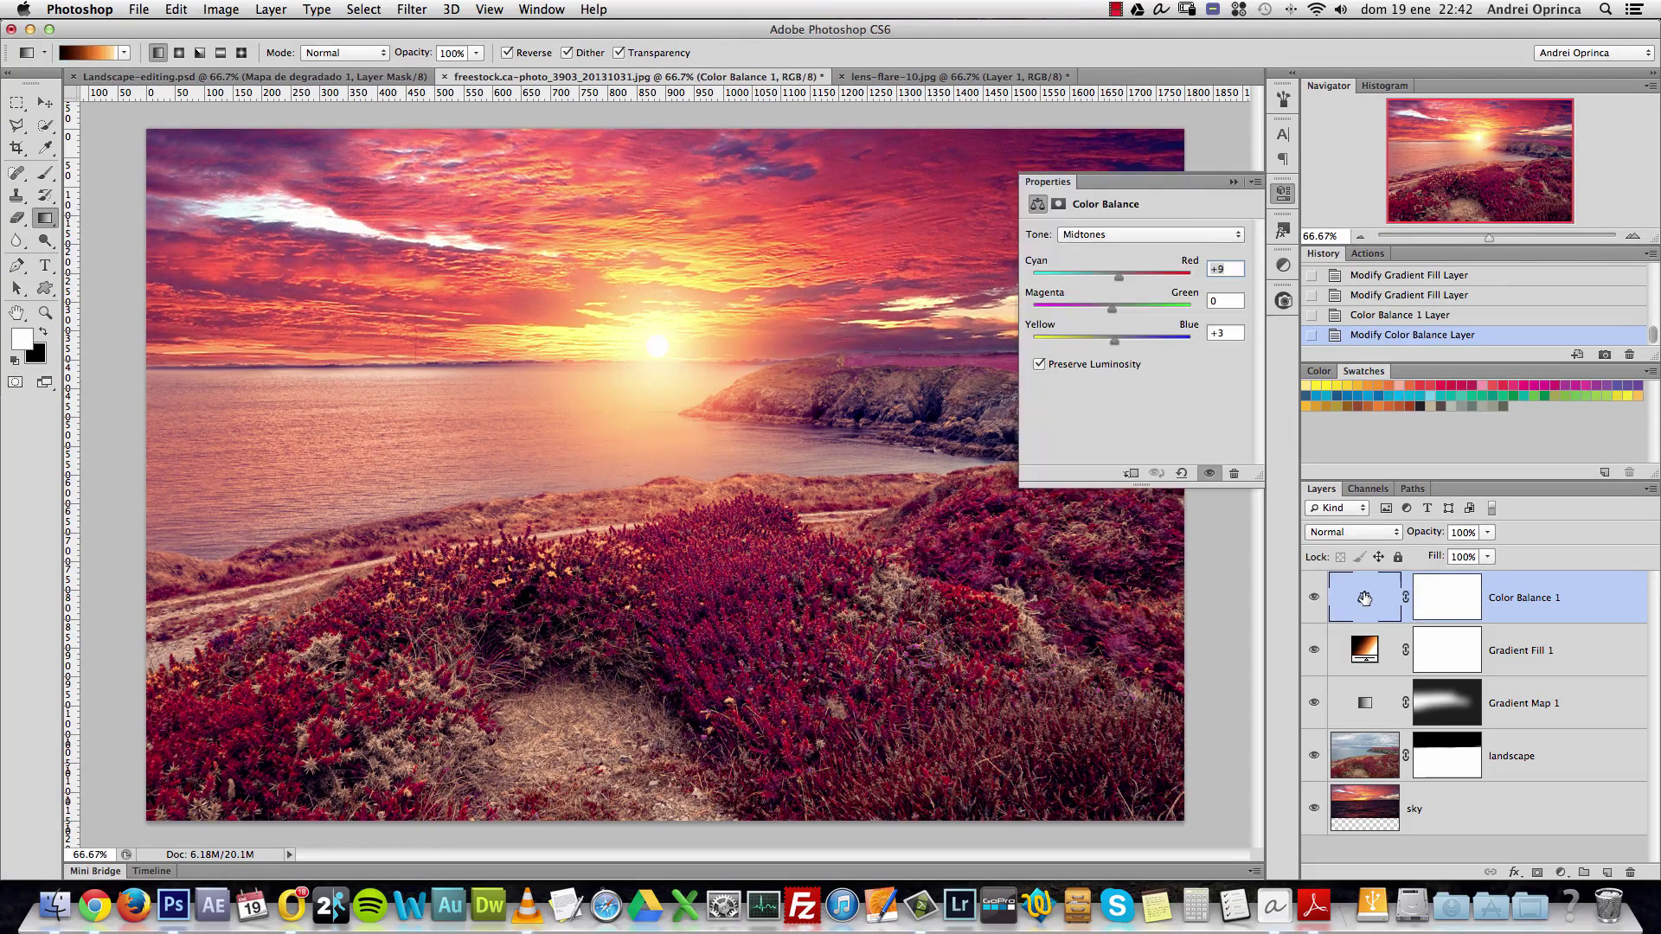
left_click(1039, 364)
left_click(1039, 364)
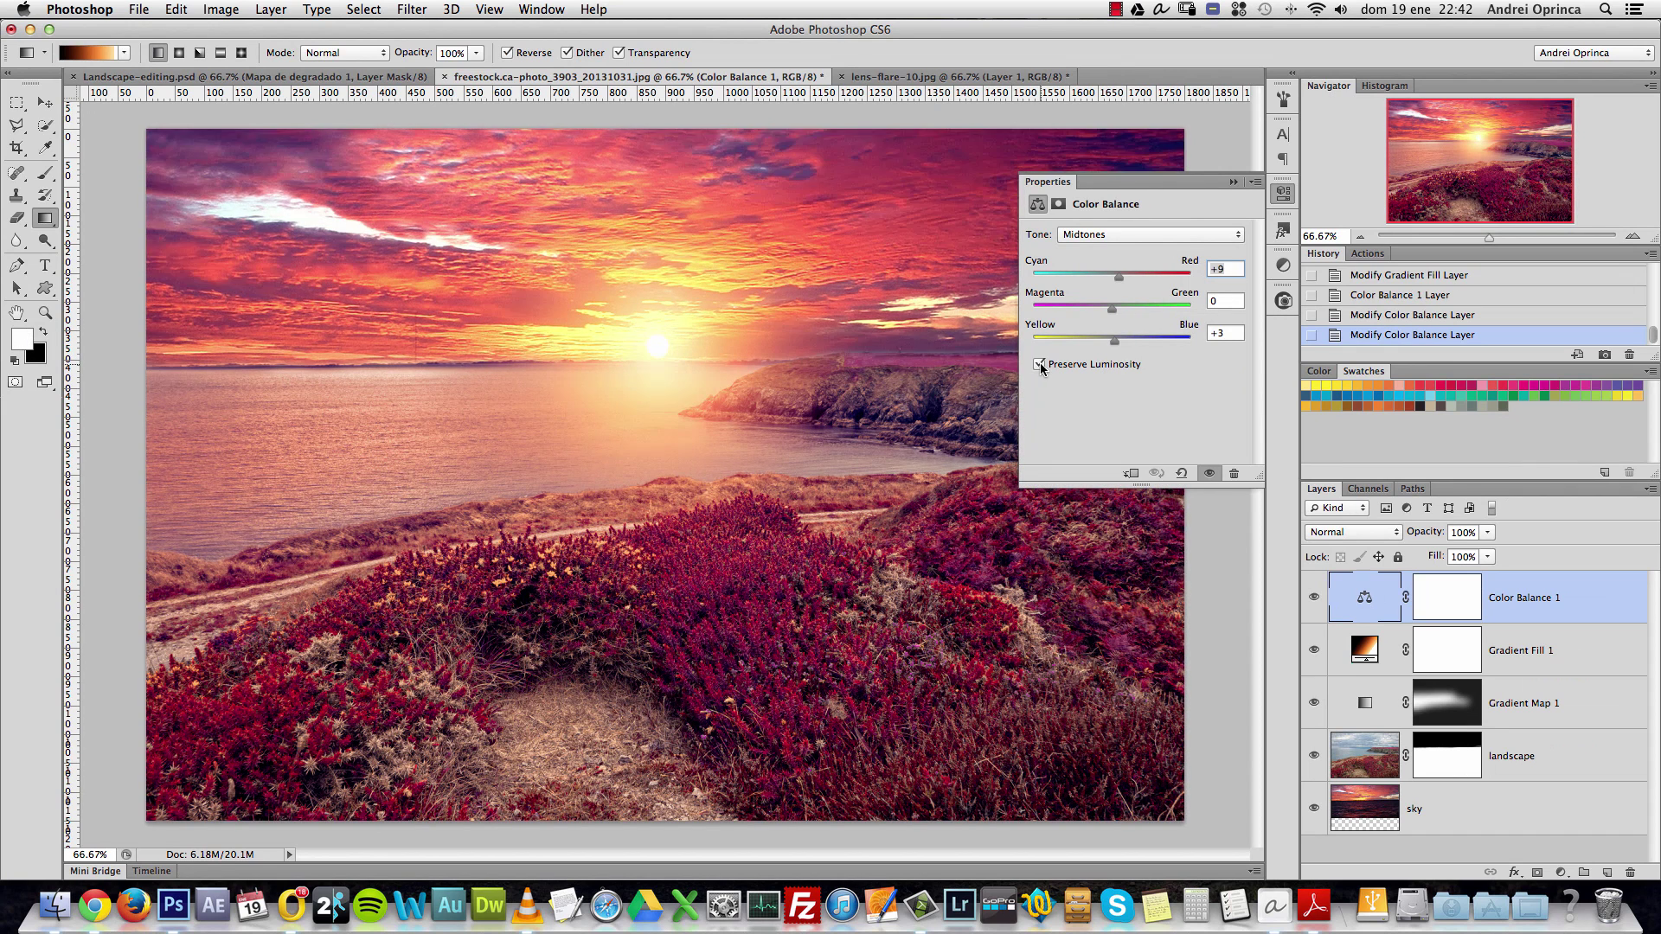
left_click(1040, 364)
left_click(1039, 365)
left_click(1040, 364)
left_click(1040, 364)
left_click(1232, 181)
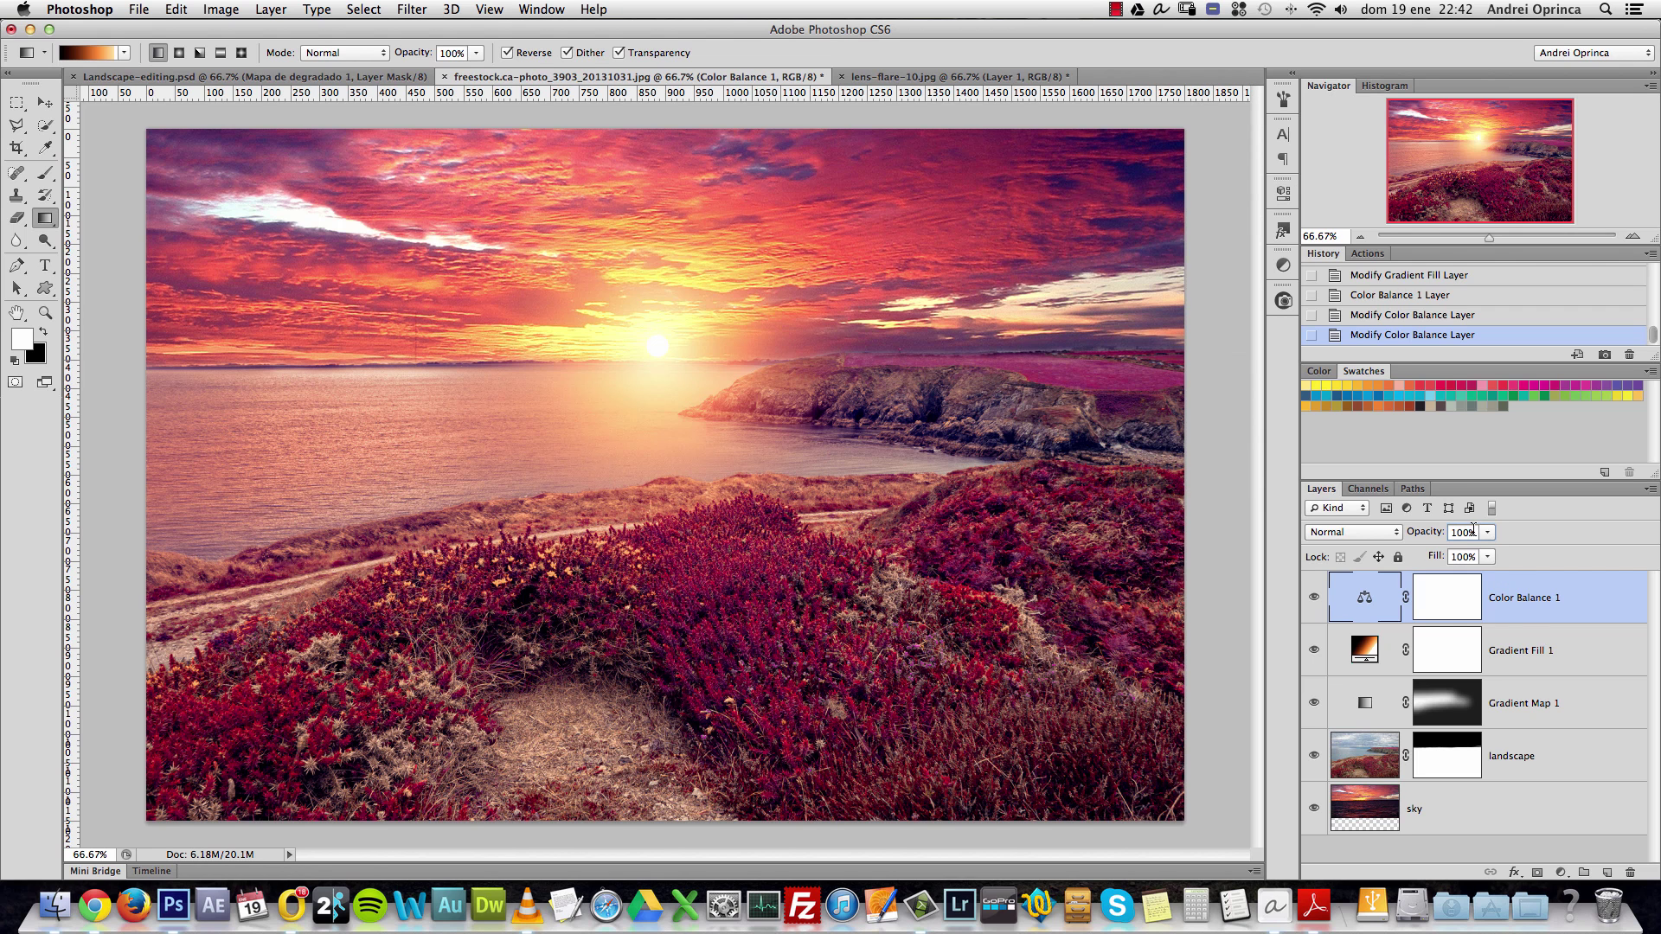
Set the Color Balance layer's opacity to 90% and compare the image with and without the layer.
double_click(1471, 531)
type("90")
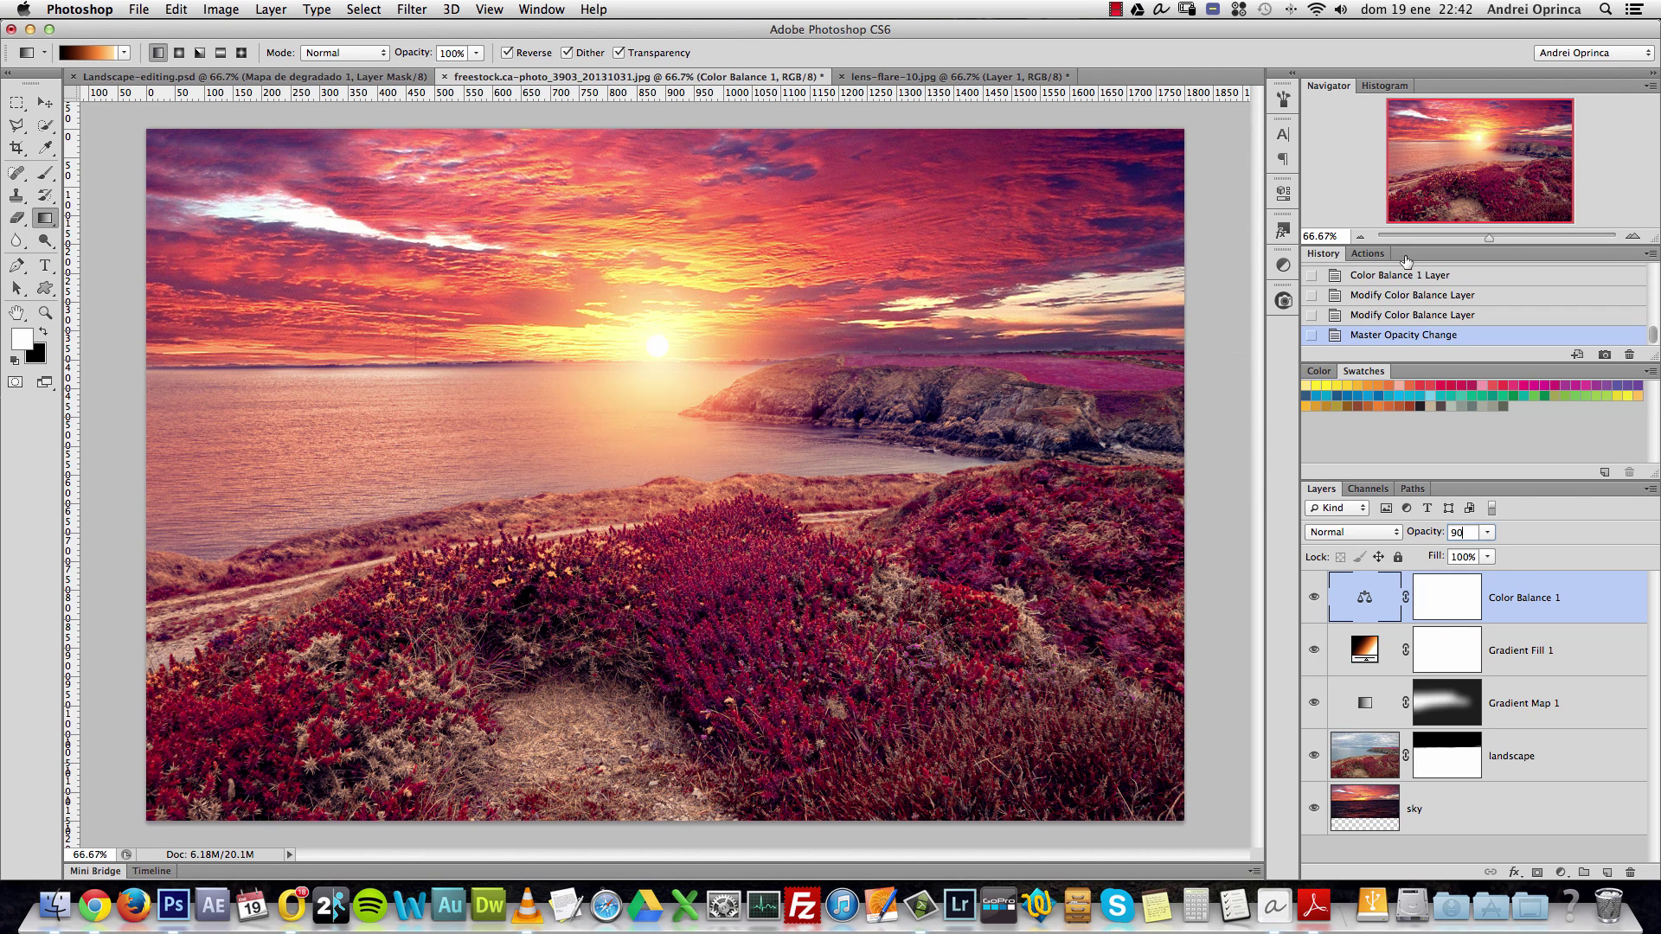
left_click(1314, 596)
left_click(1314, 596)
Stamp all visible layers into a new layer on top and convert it to a smart object.
key("alt+shift+super+e")
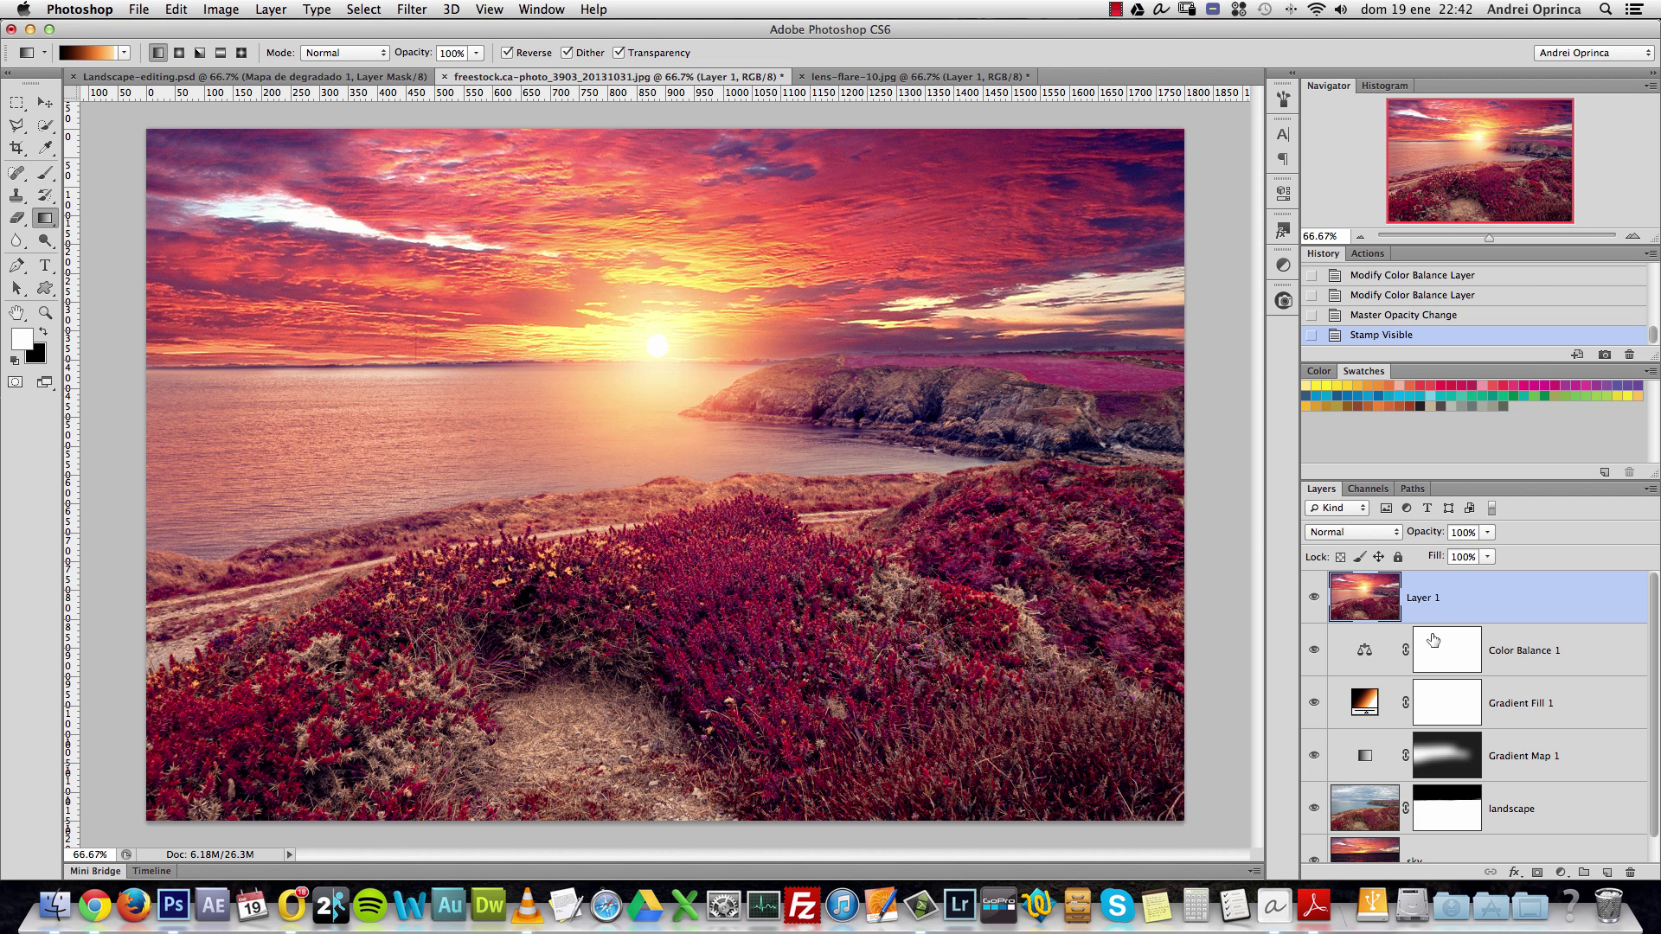
right_click(1538, 585)
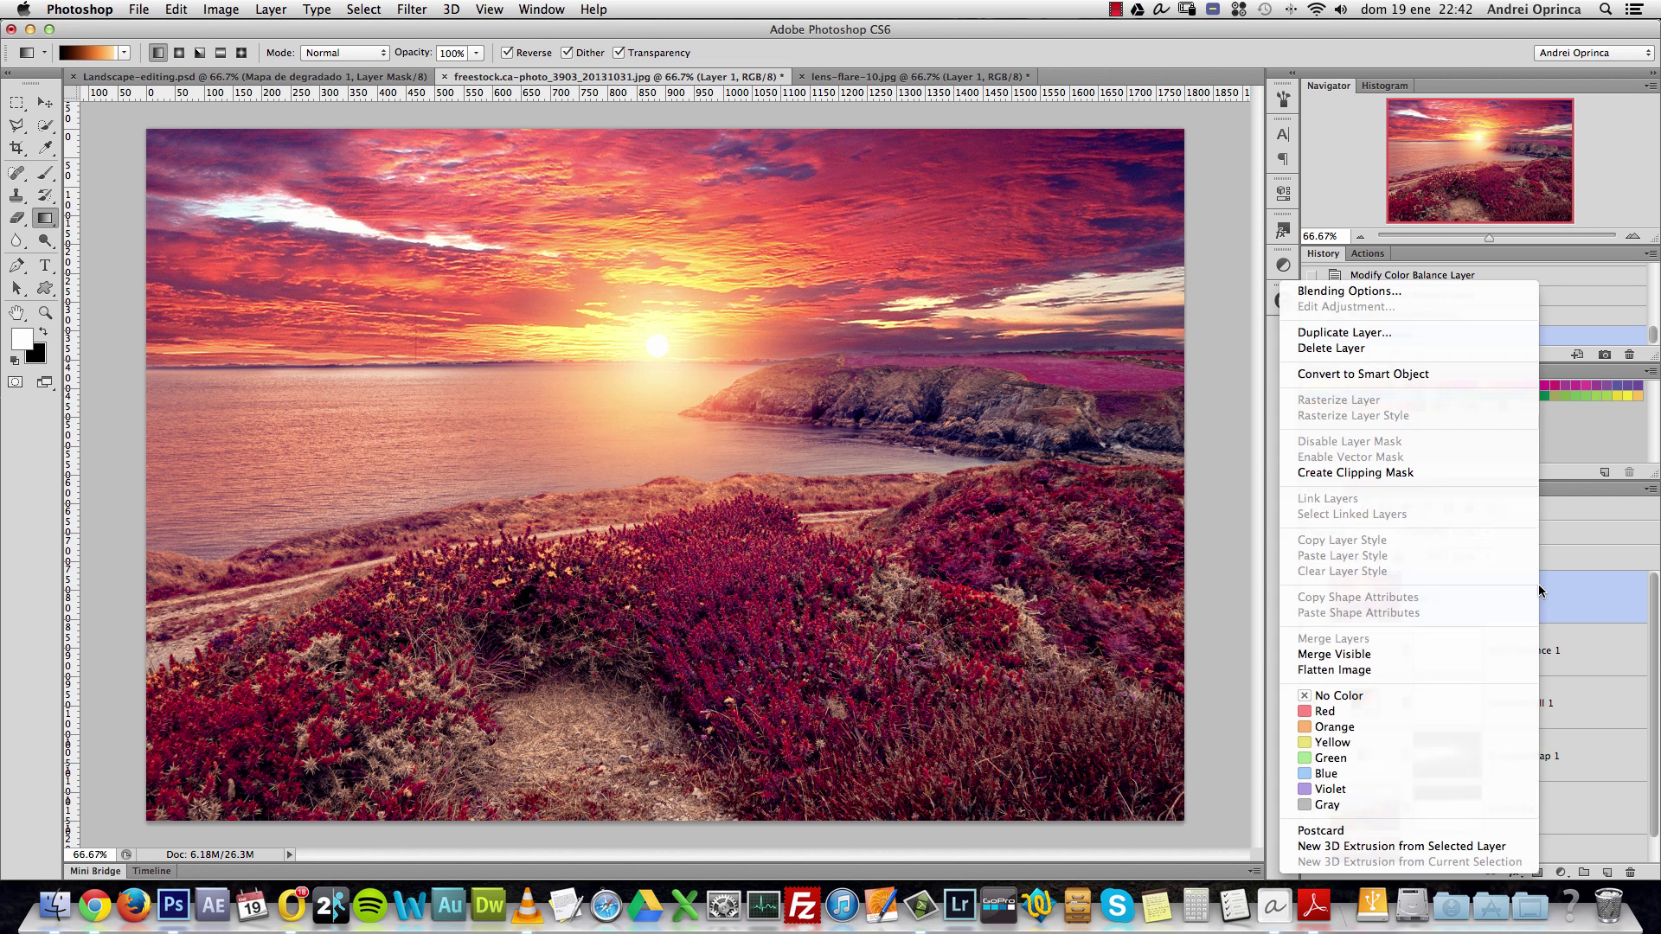
left_click(1429, 380)
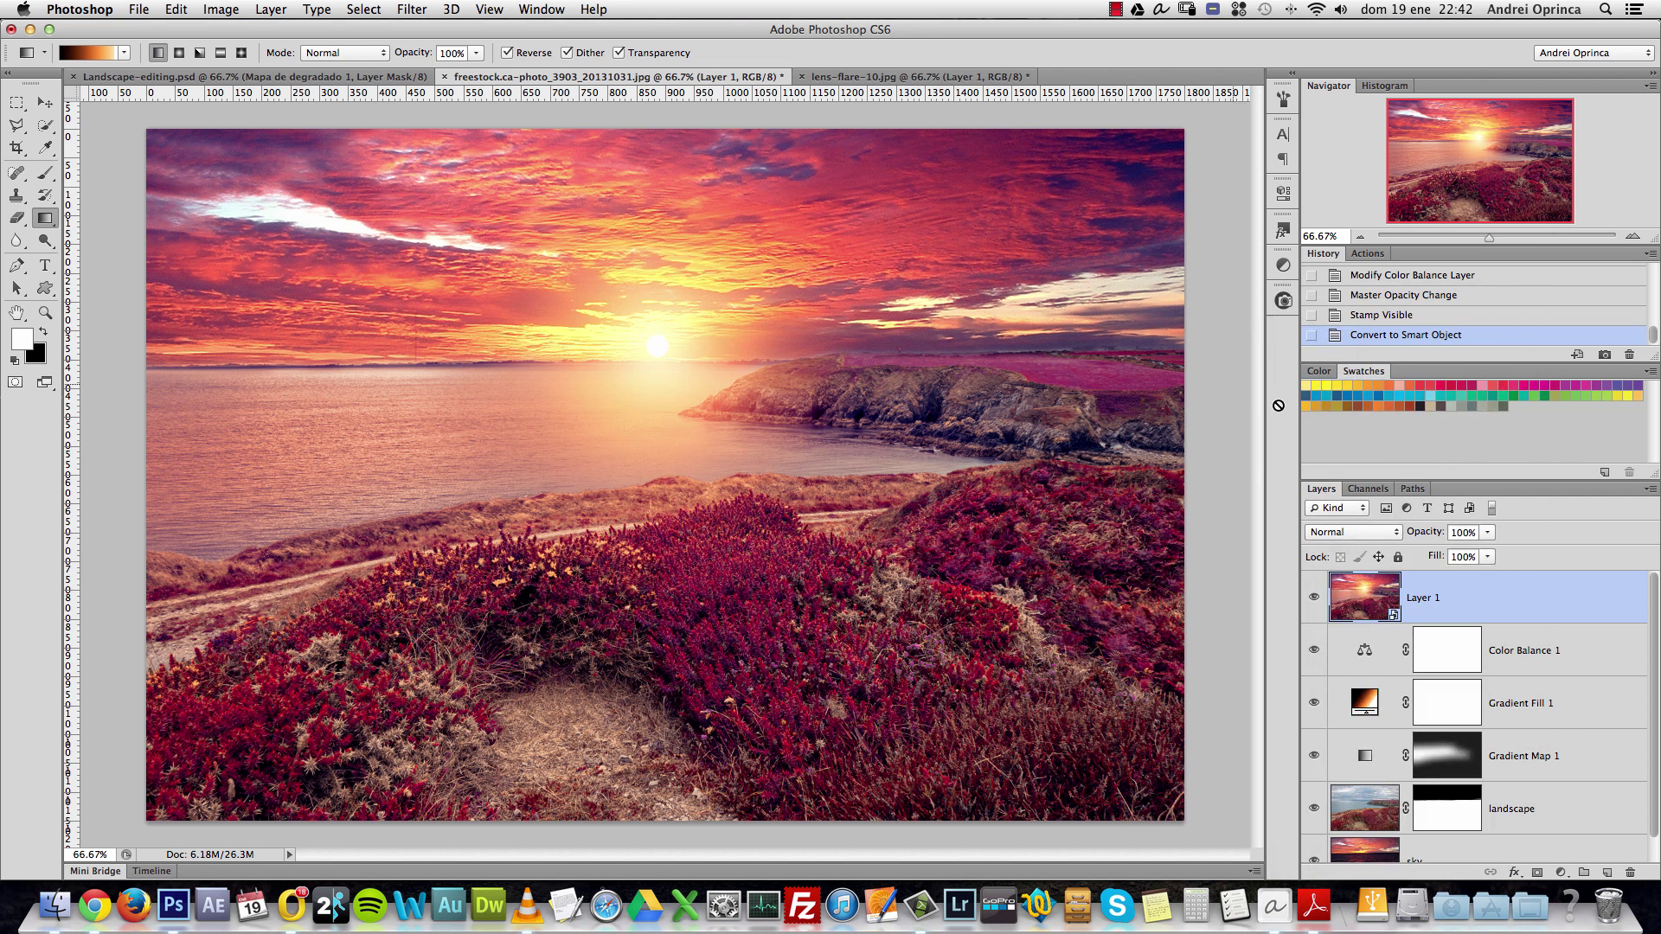
Start the Lighting Effects filter on the stamped layer and set the spot light's intensity to 12 and ambience to 44.
left_click(412, 9)
mouse_move(521, 277)
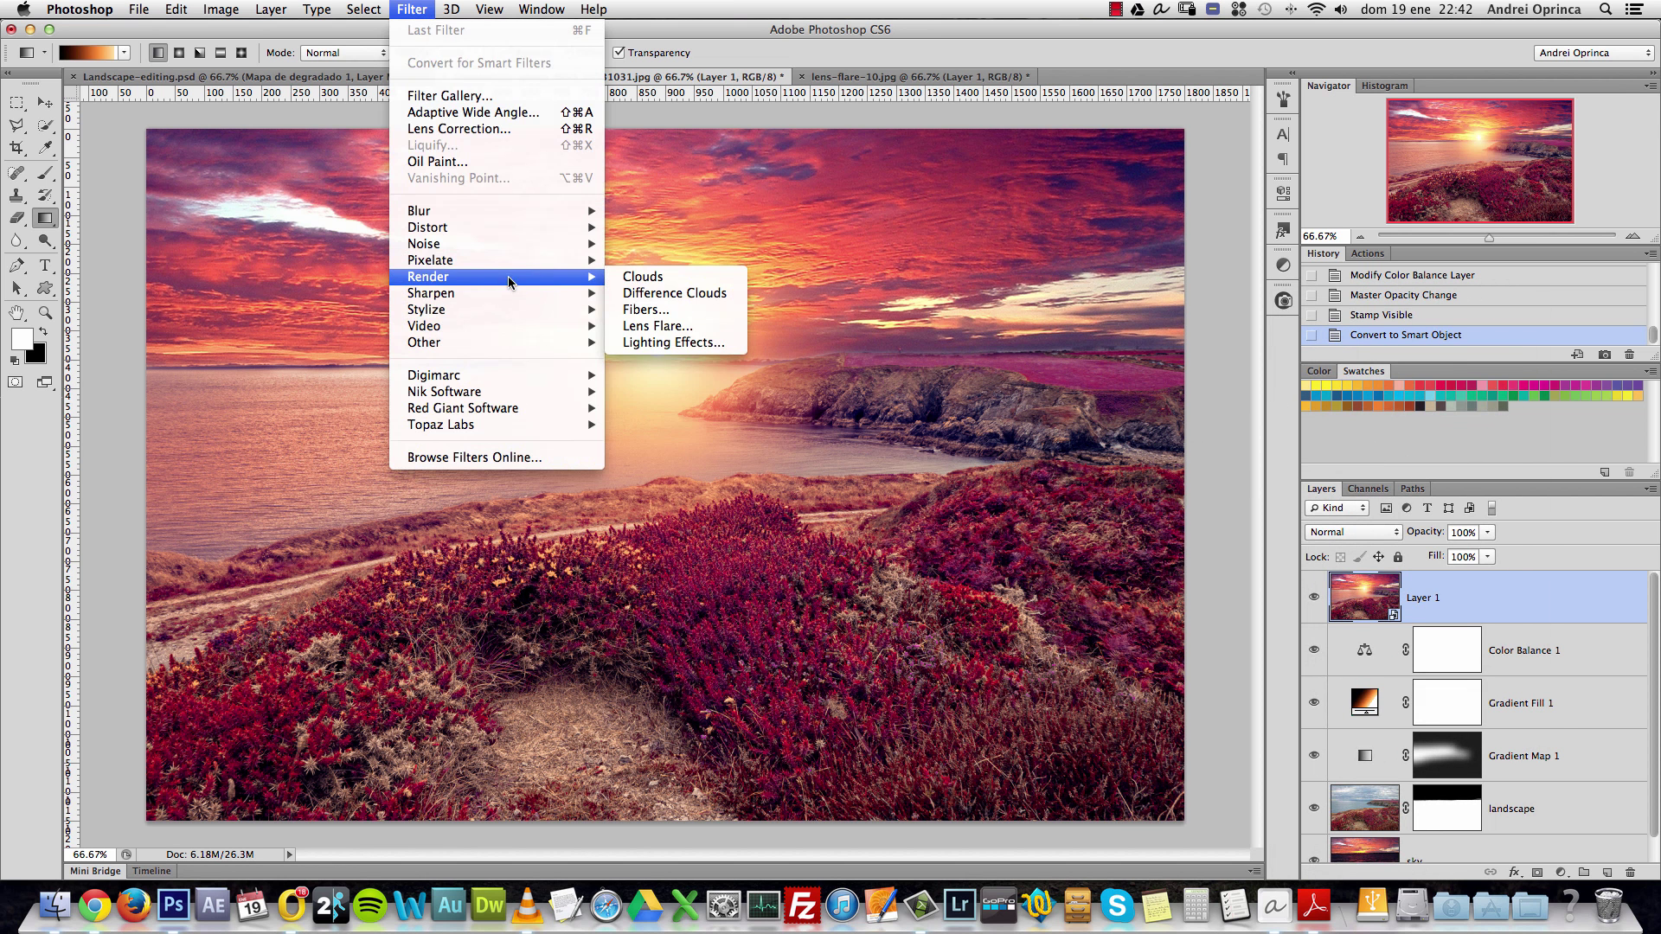
left_click(677, 344)
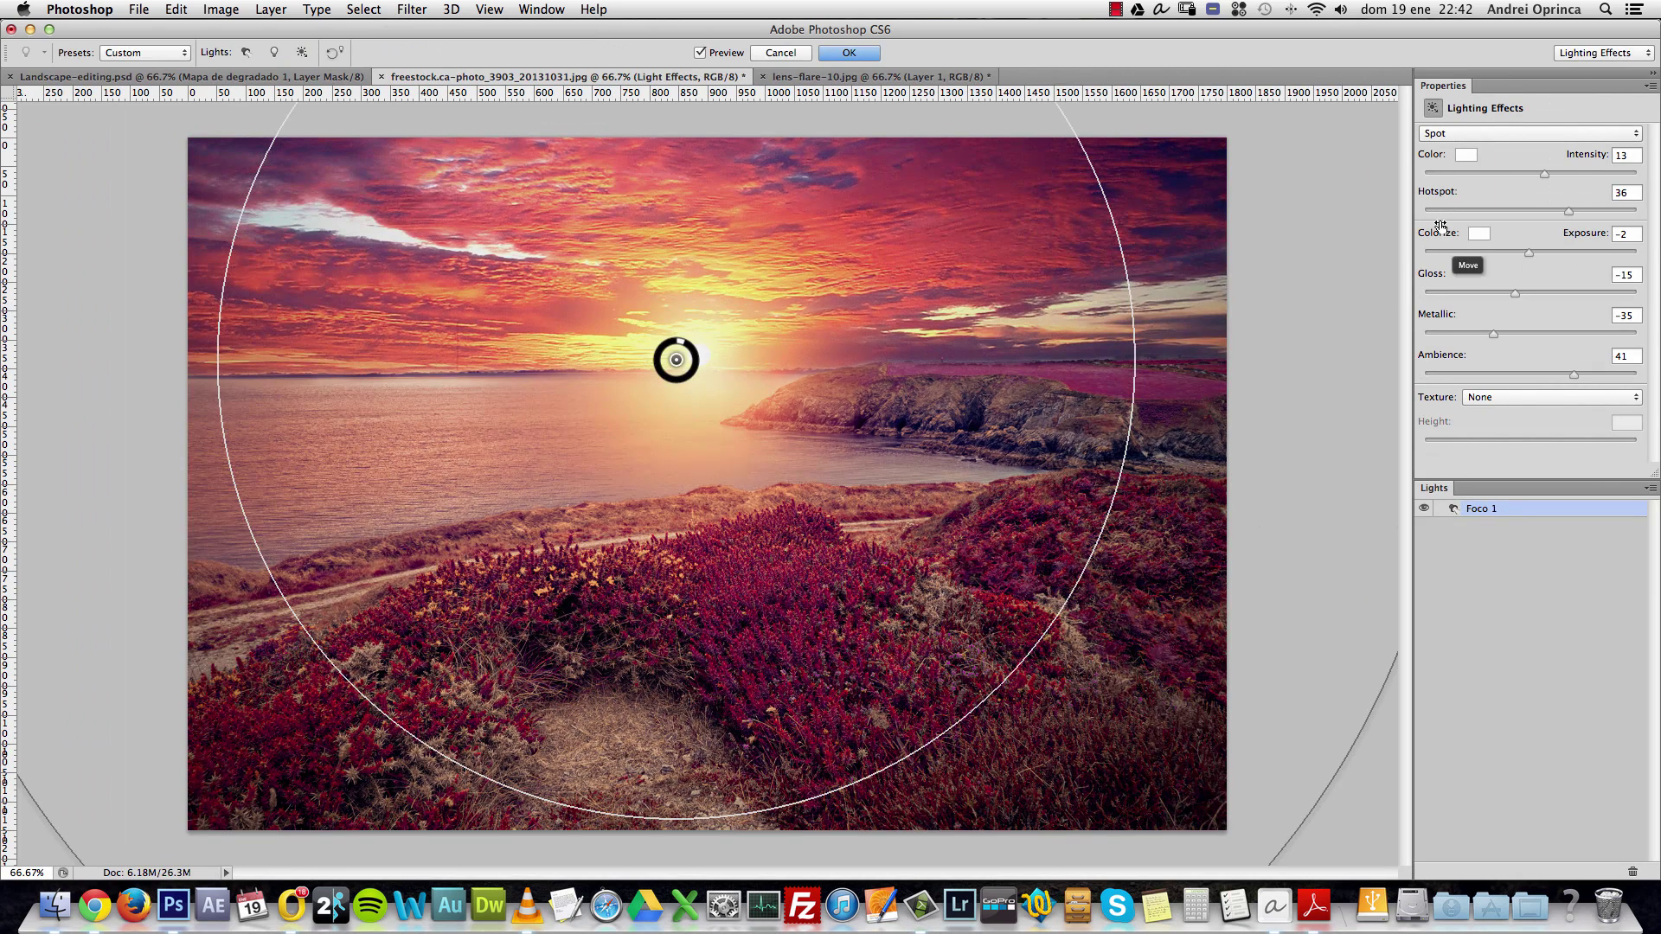
left_click_drag(1544, 173, 1542, 173)
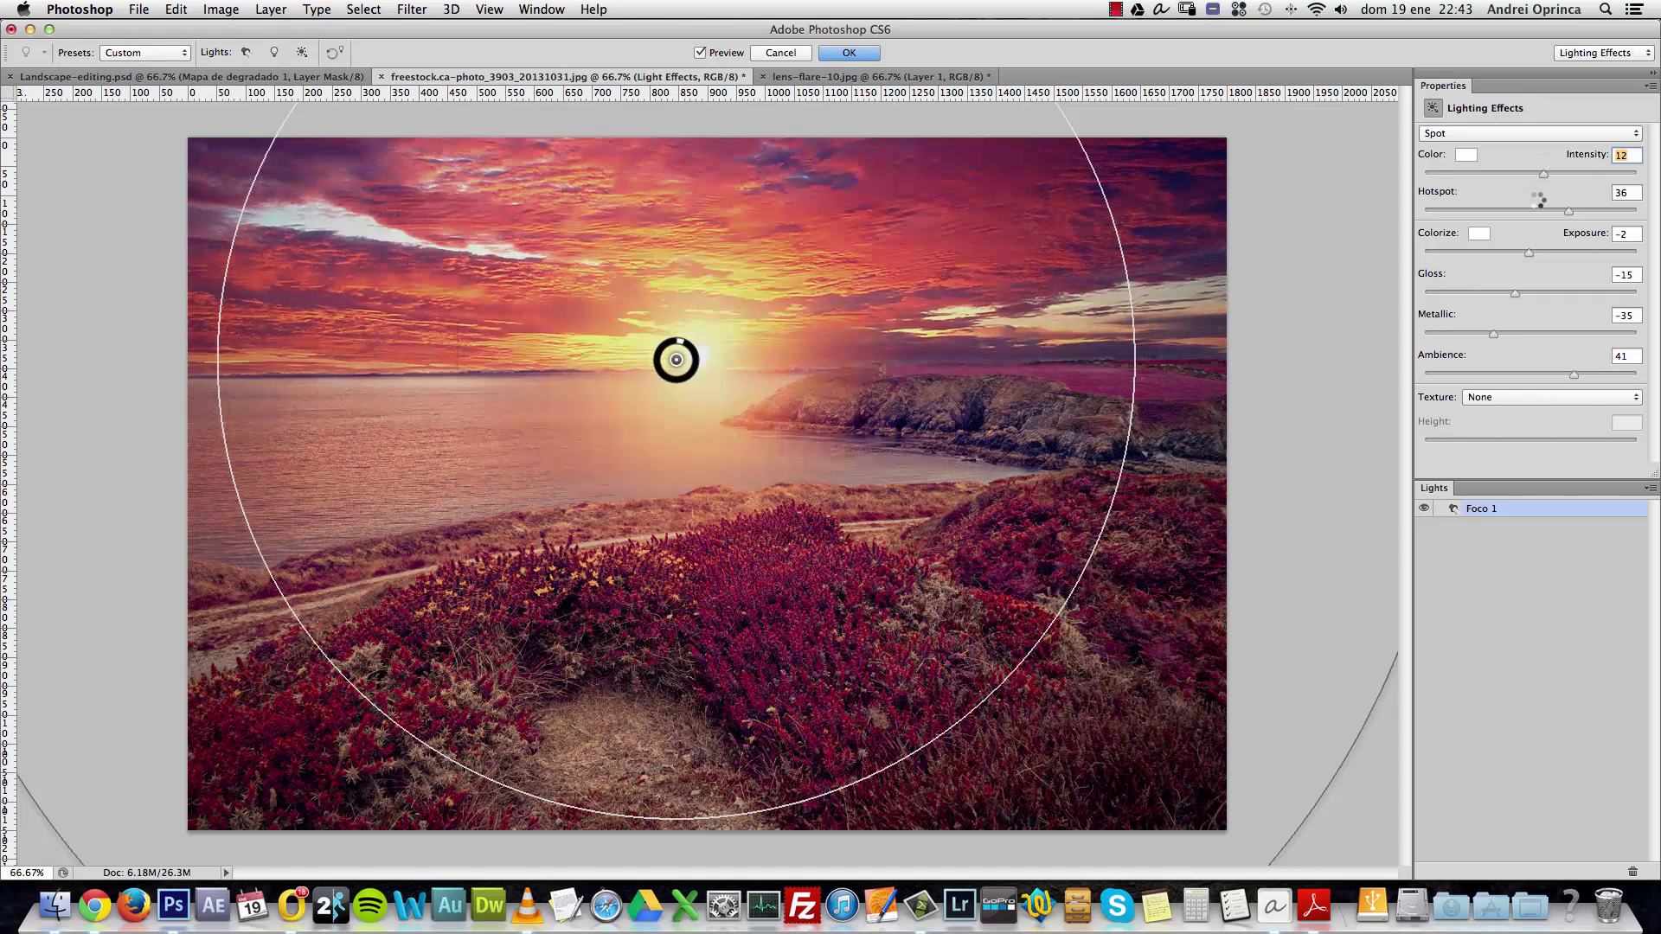
mouse_move(1565, 373)
left_mouse_down()
mouse_move(1550, 374)
mouse_move(1577, 375)
left_mouse_up()
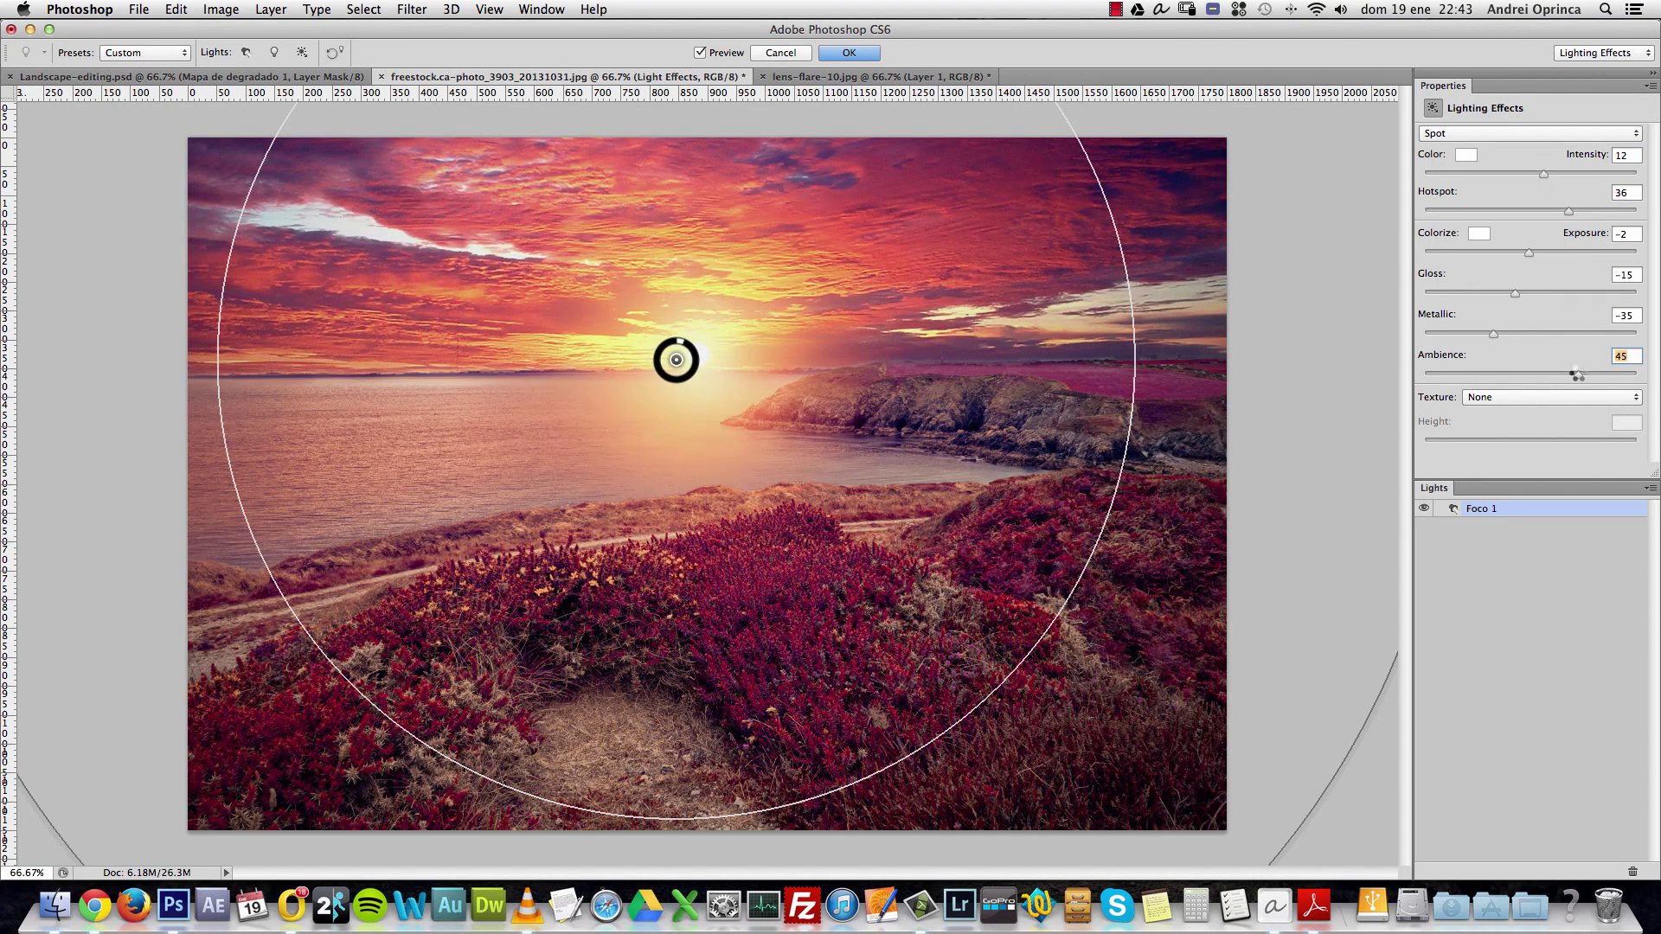
Shift the spot light slightly to centre it on the sun and set its exposure to 0.
key("alt+space")
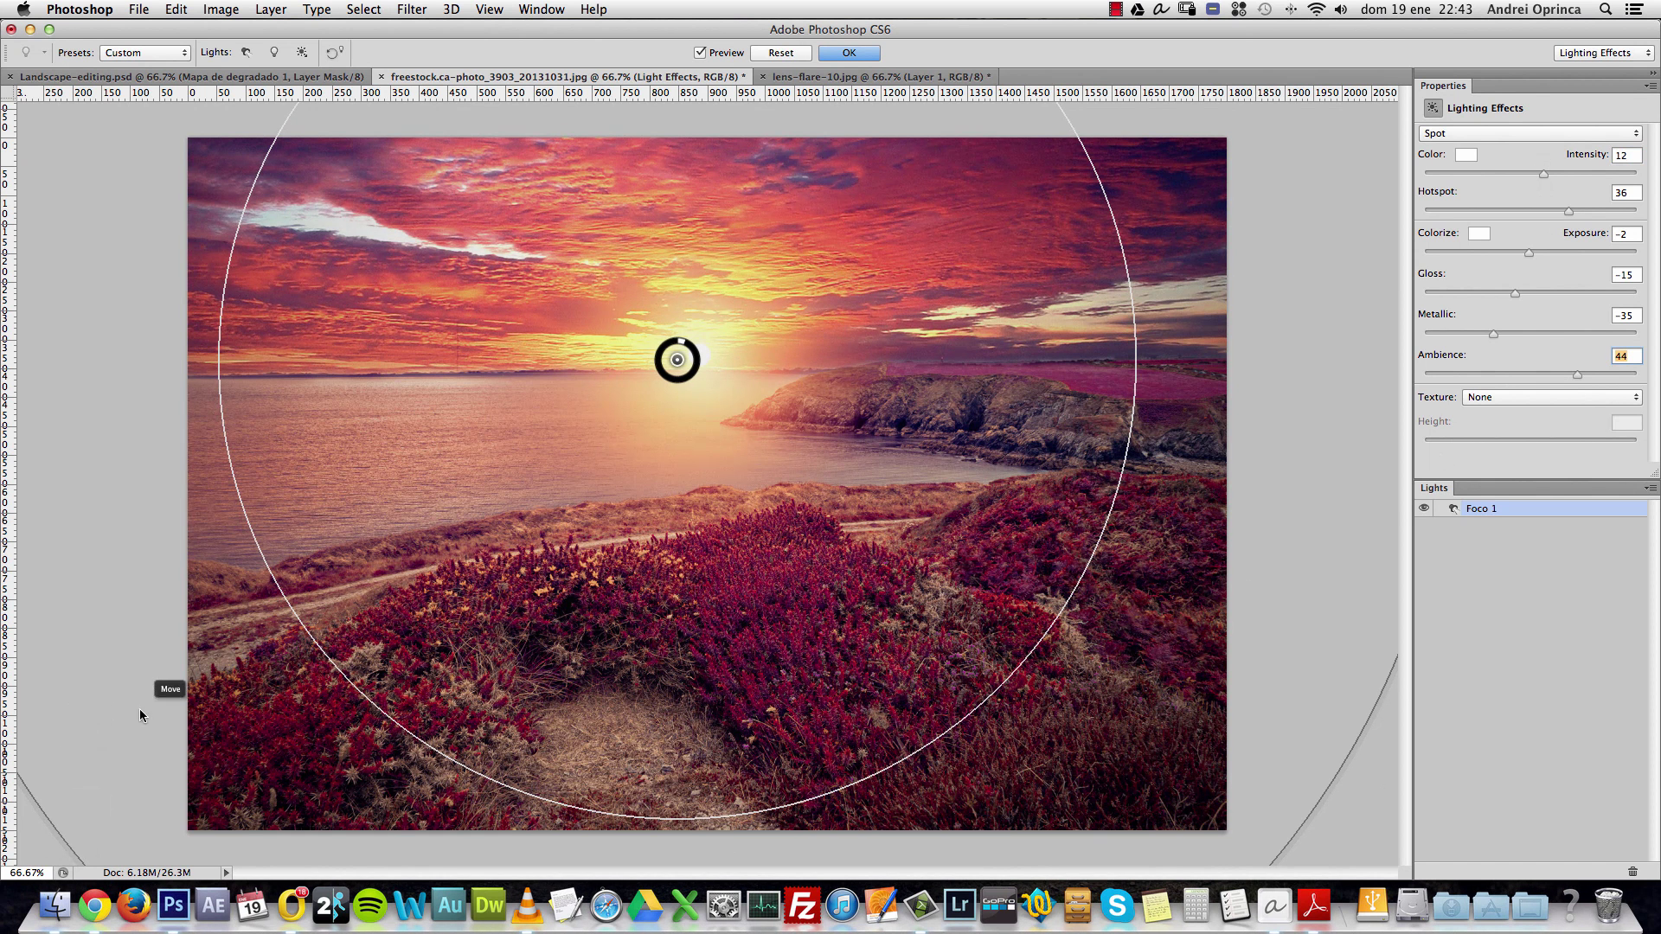
scroll(588, 485, "down", 5)
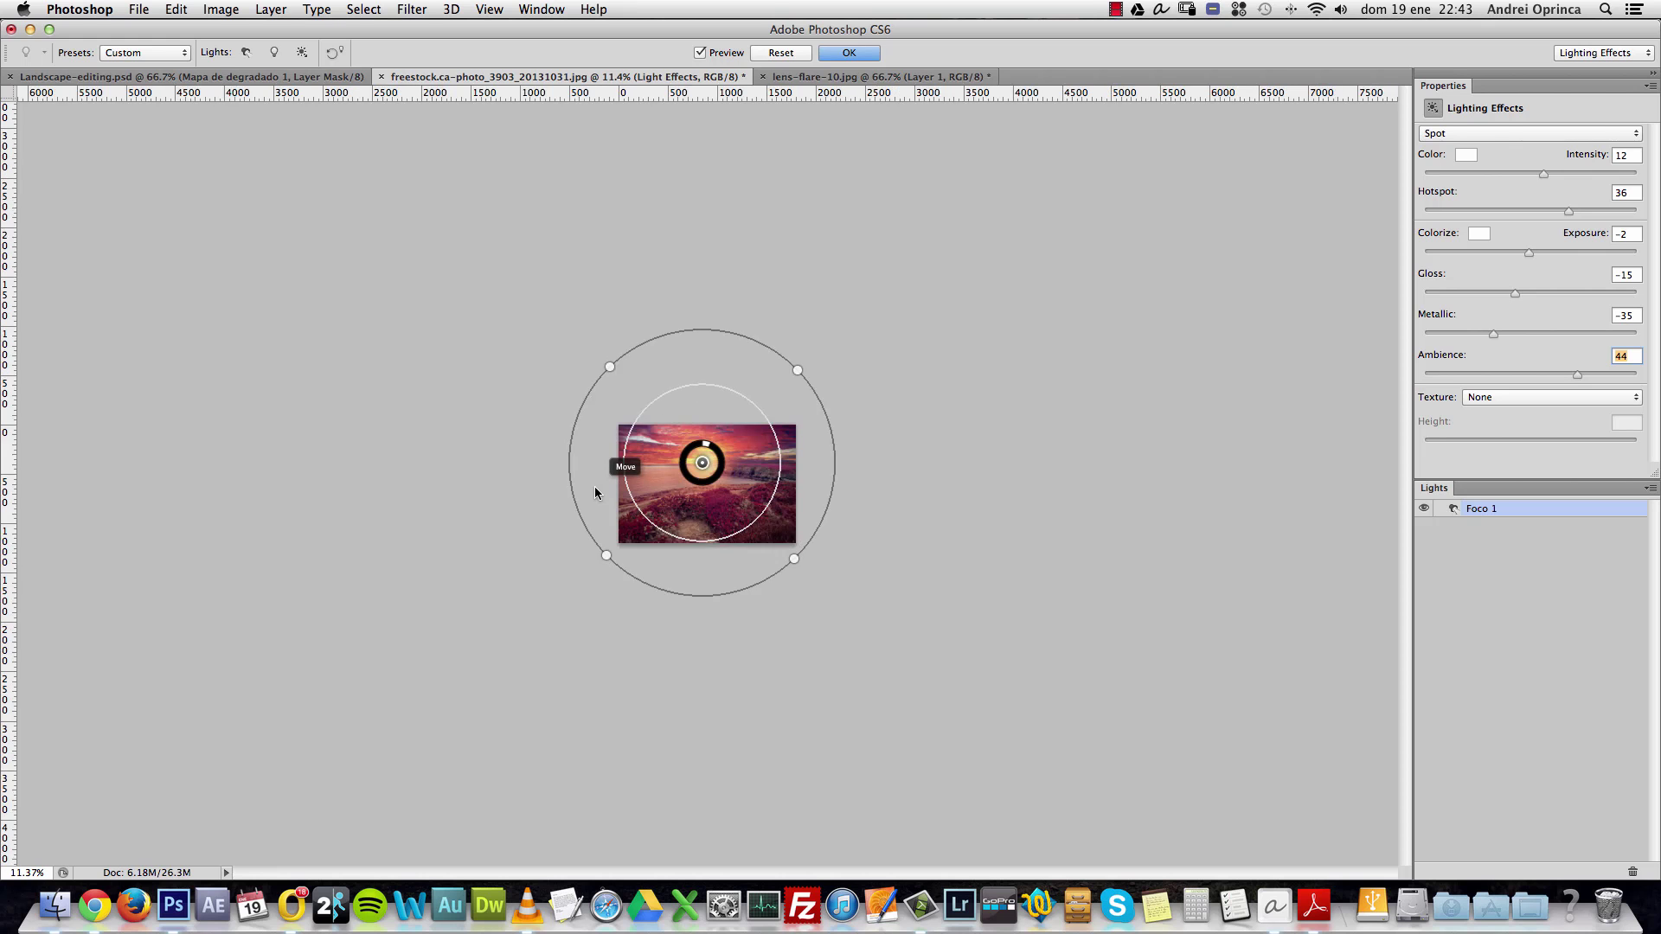
scroll(595, 488, "up", 3)
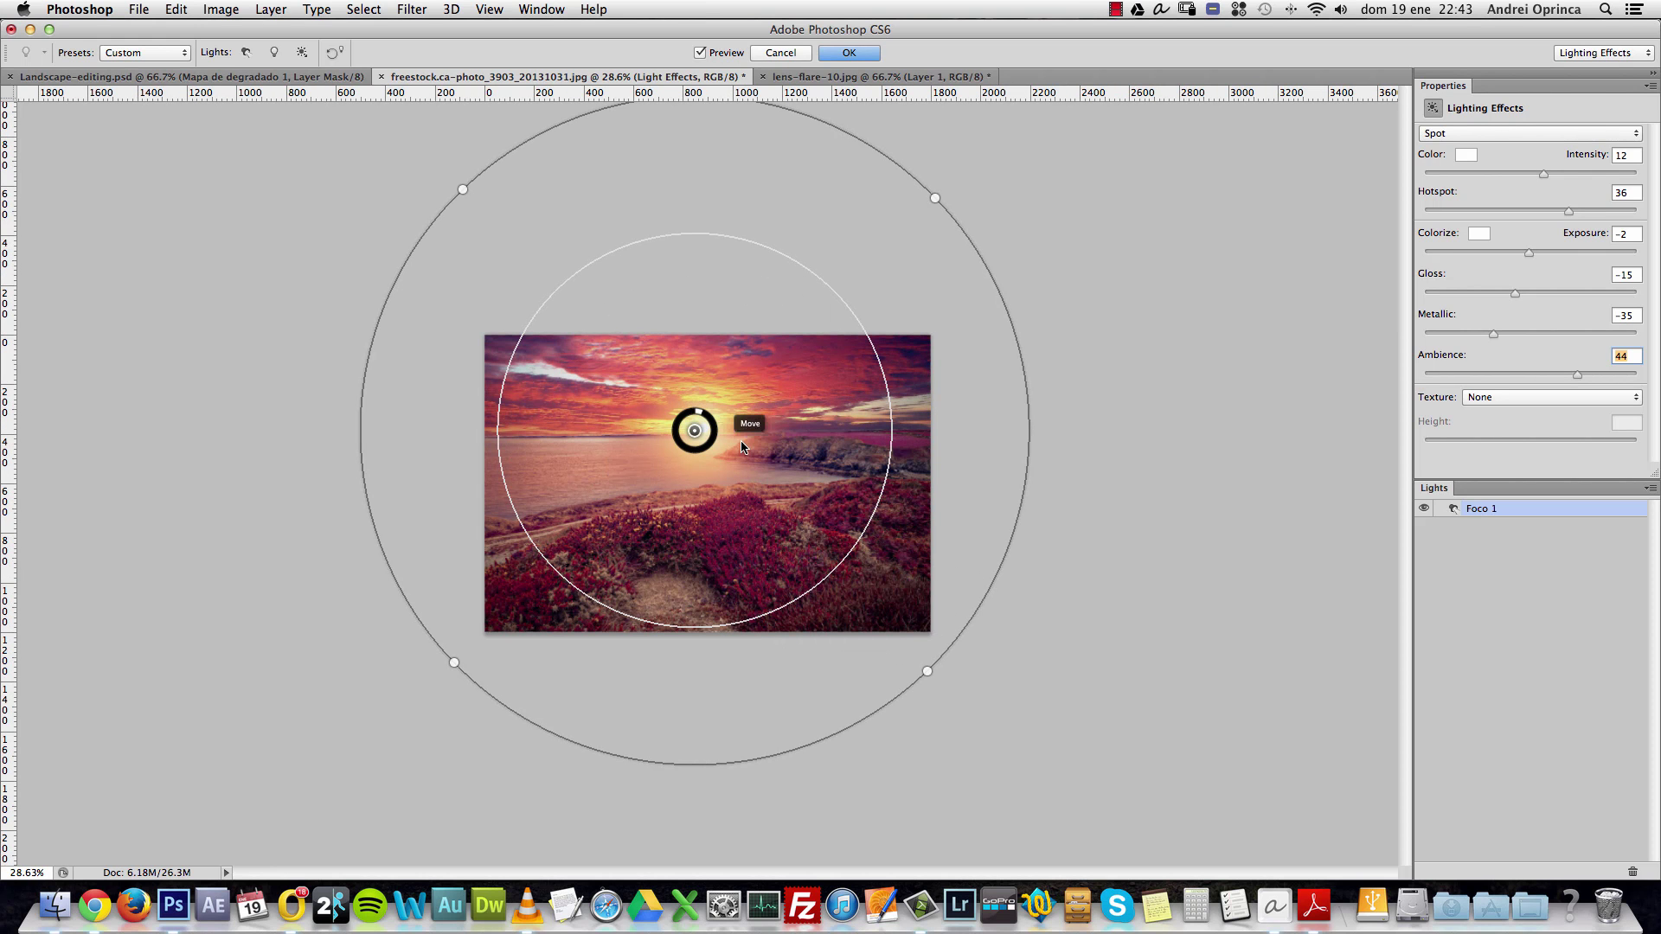
mouse_move(701, 435)
left_mouse_down()
mouse_move(721, 456)
mouse_move(762, 453)
mouse_move(705, 431)
left_mouse_up()
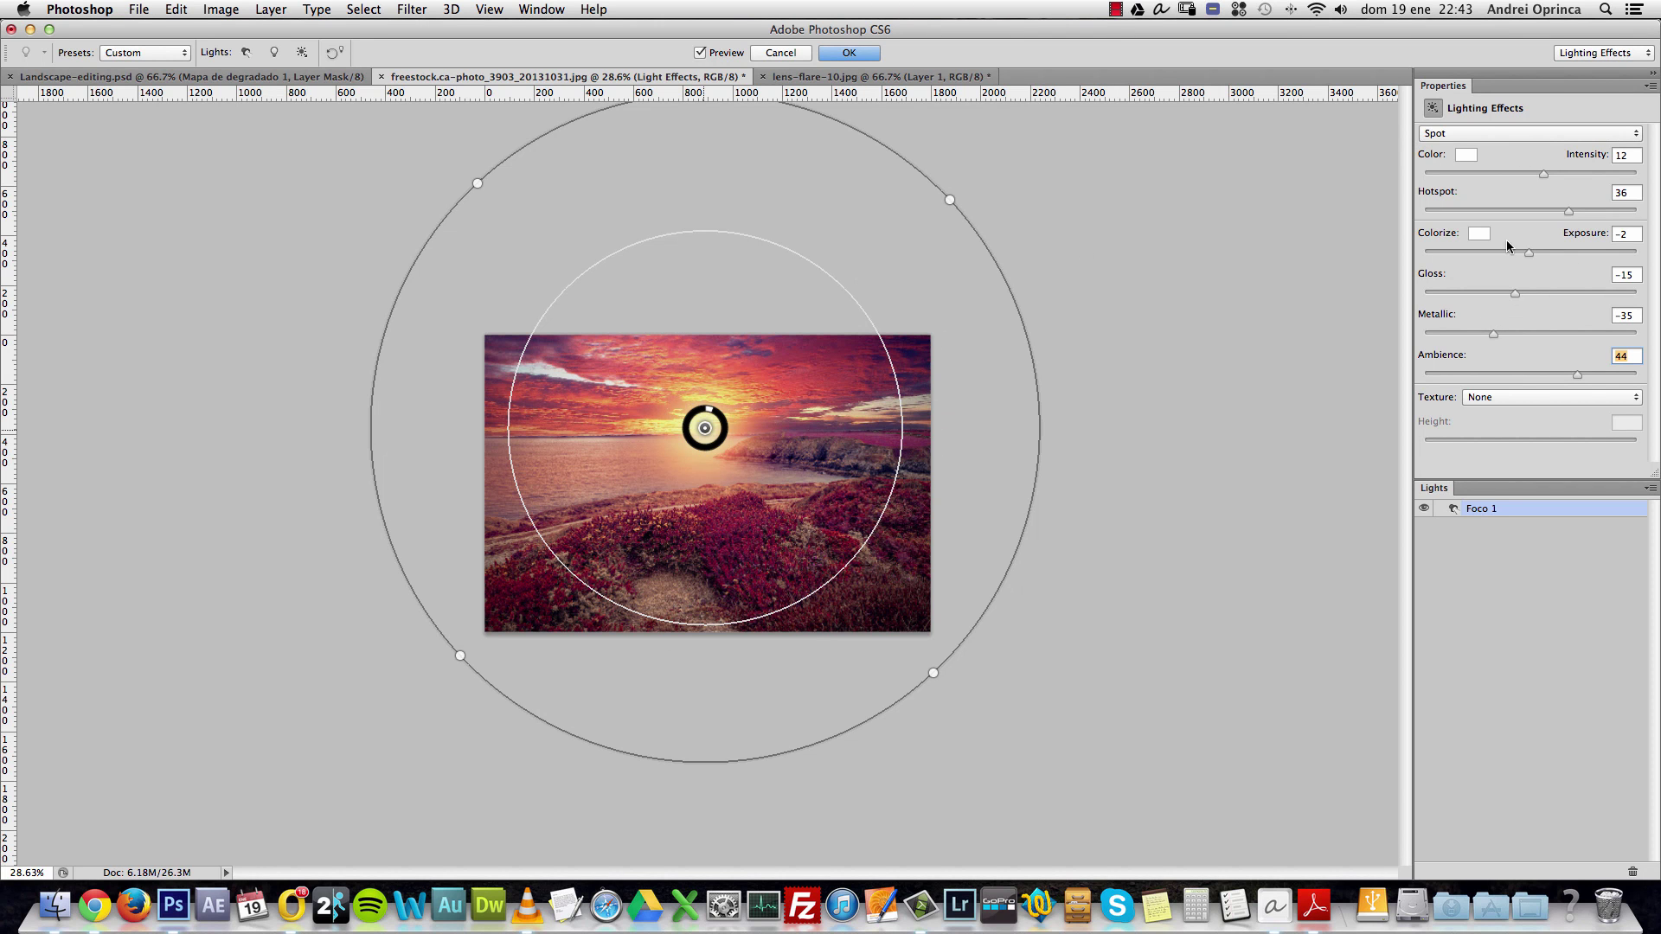
left_click_drag(1528, 252, 1530, 252)
left_click(1466, 155)
left_click(1382, 192)
left_click(1479, 233)
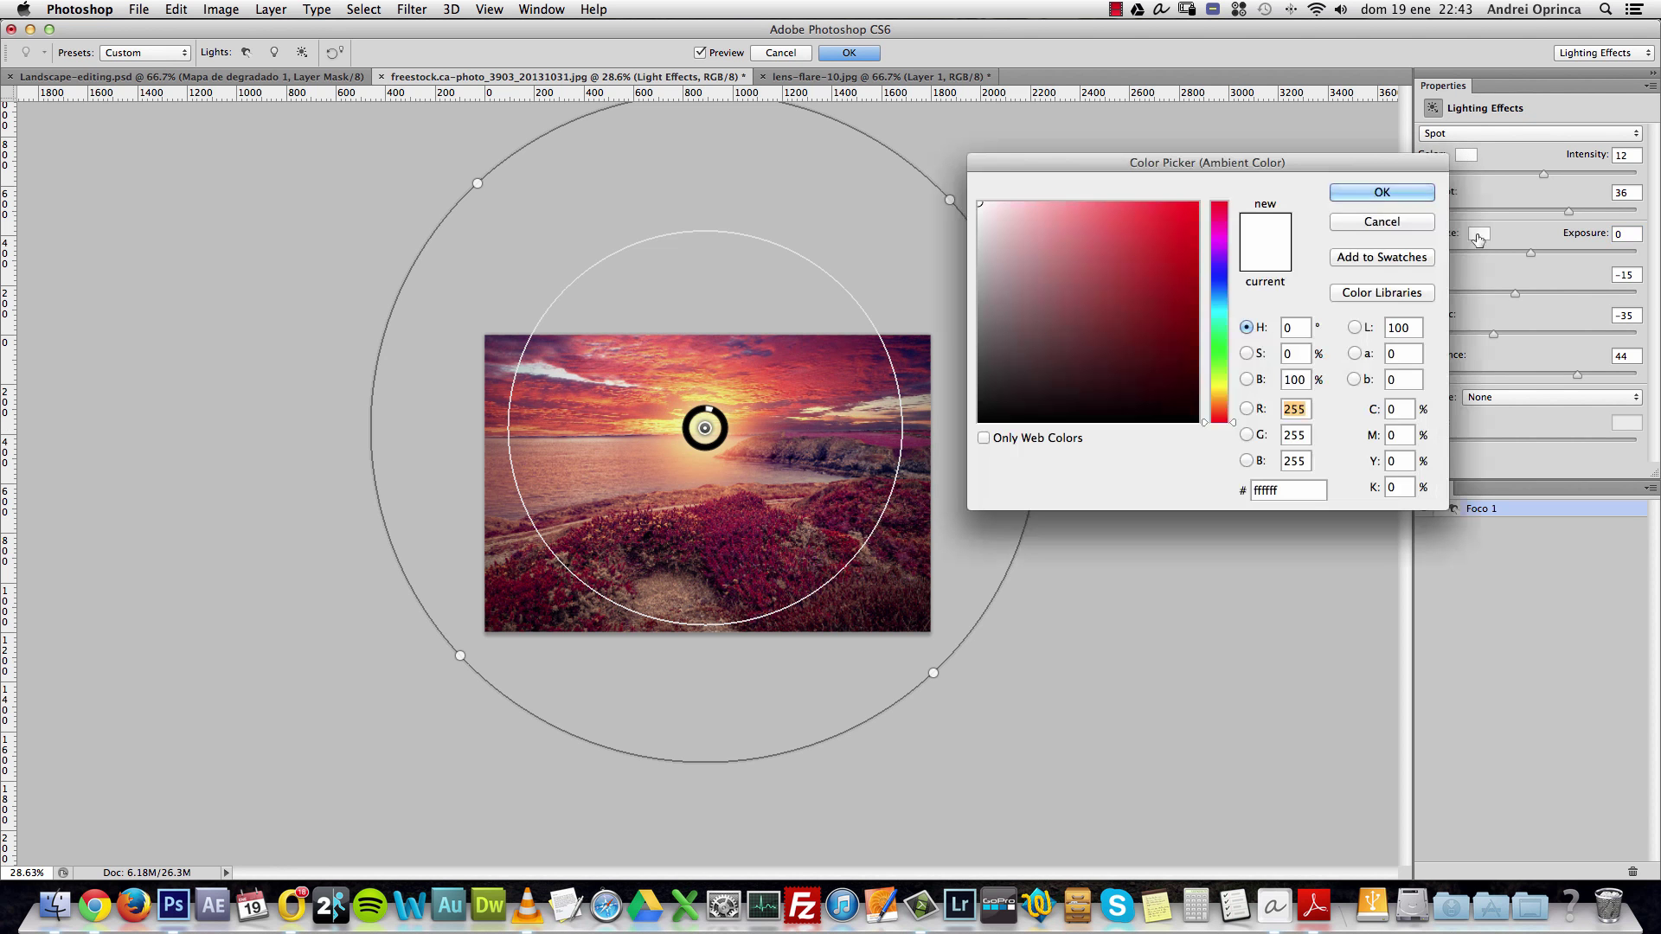
left_click(983, 246)
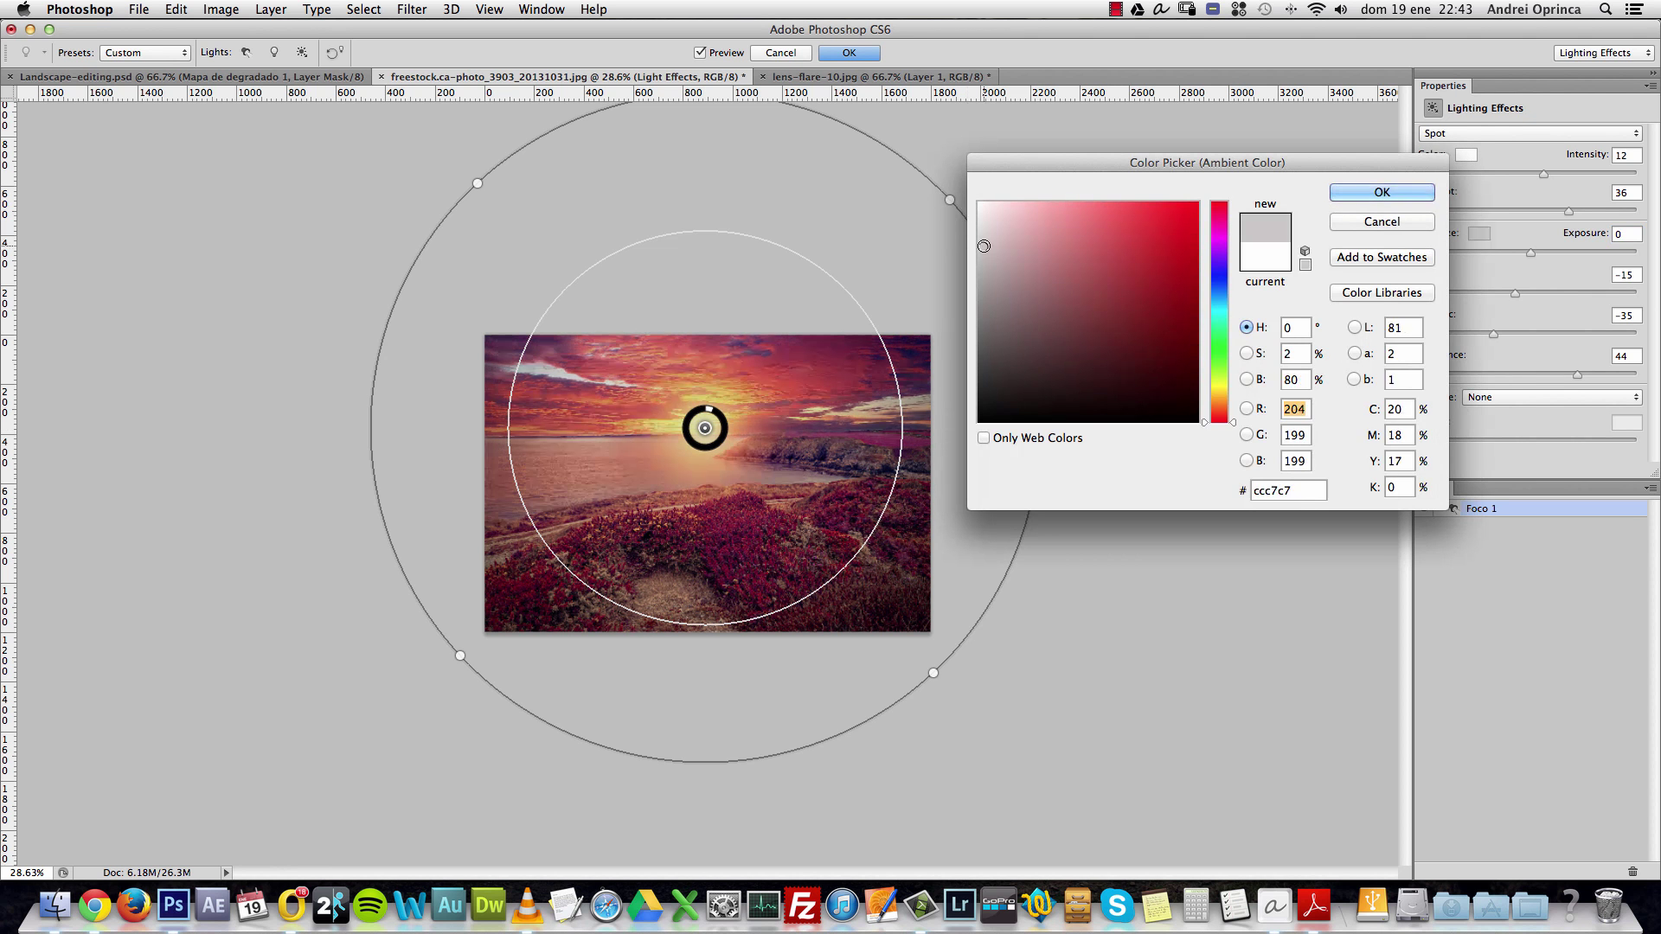
left_click(1218, 405)
left_click_drag(1113, 233, 1076, 214)
left_click(1382, 222)
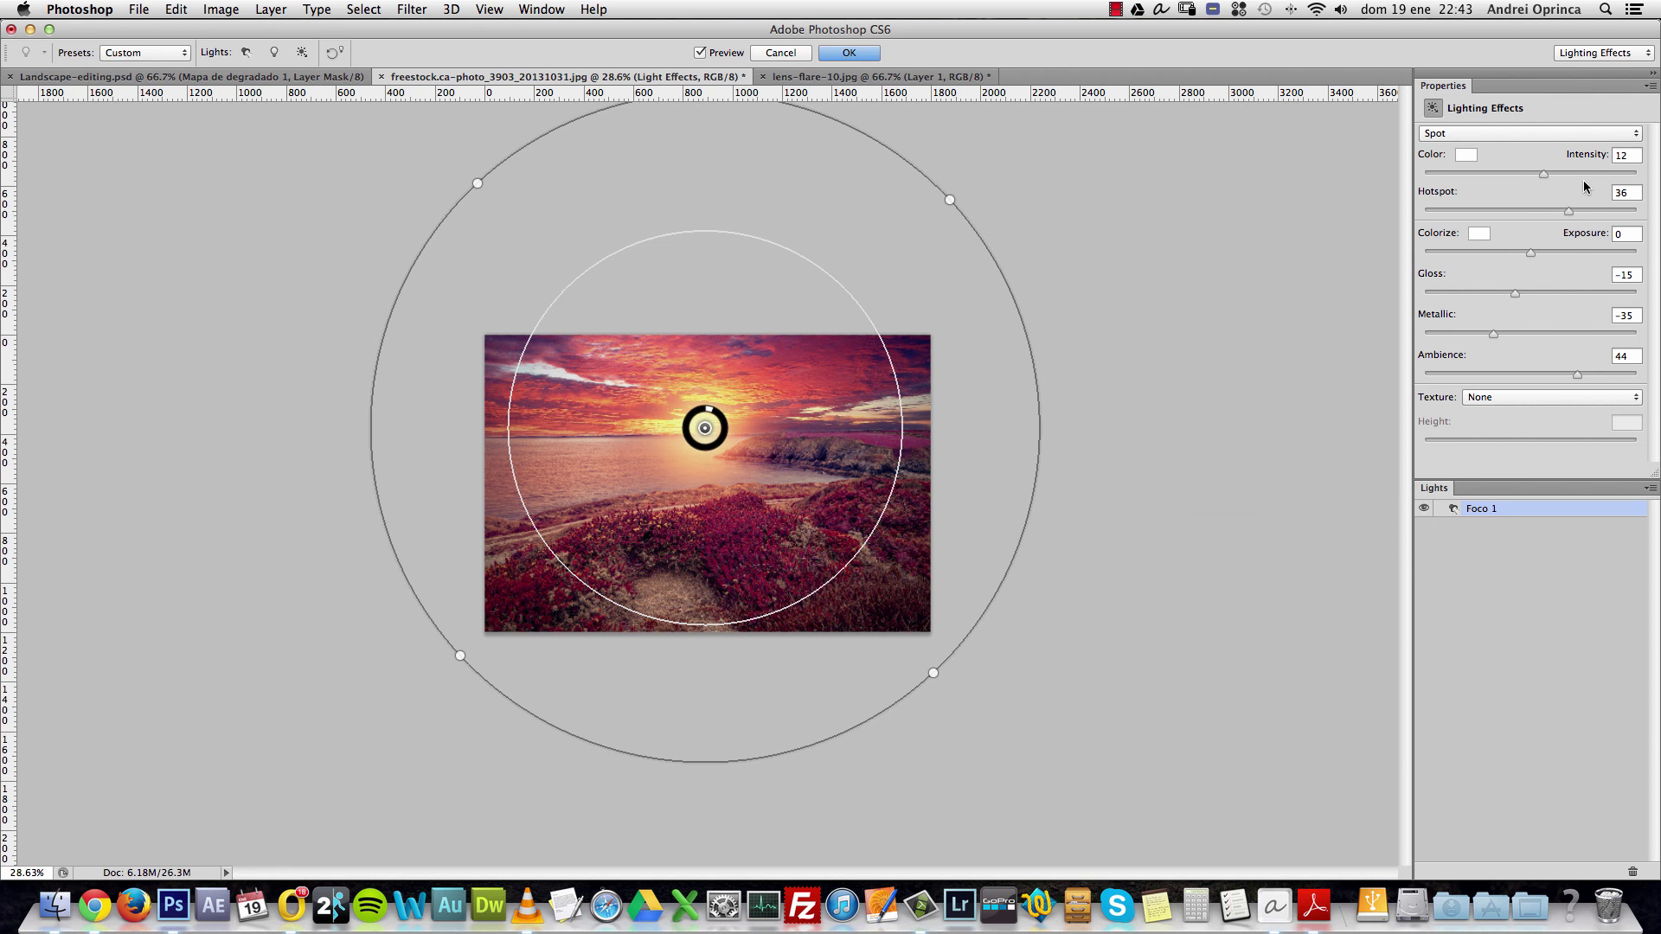
Apply the Lighting Effects filter and toggle the filtered layer's visibility to compare the image with and without it.
left_click(849, 55)
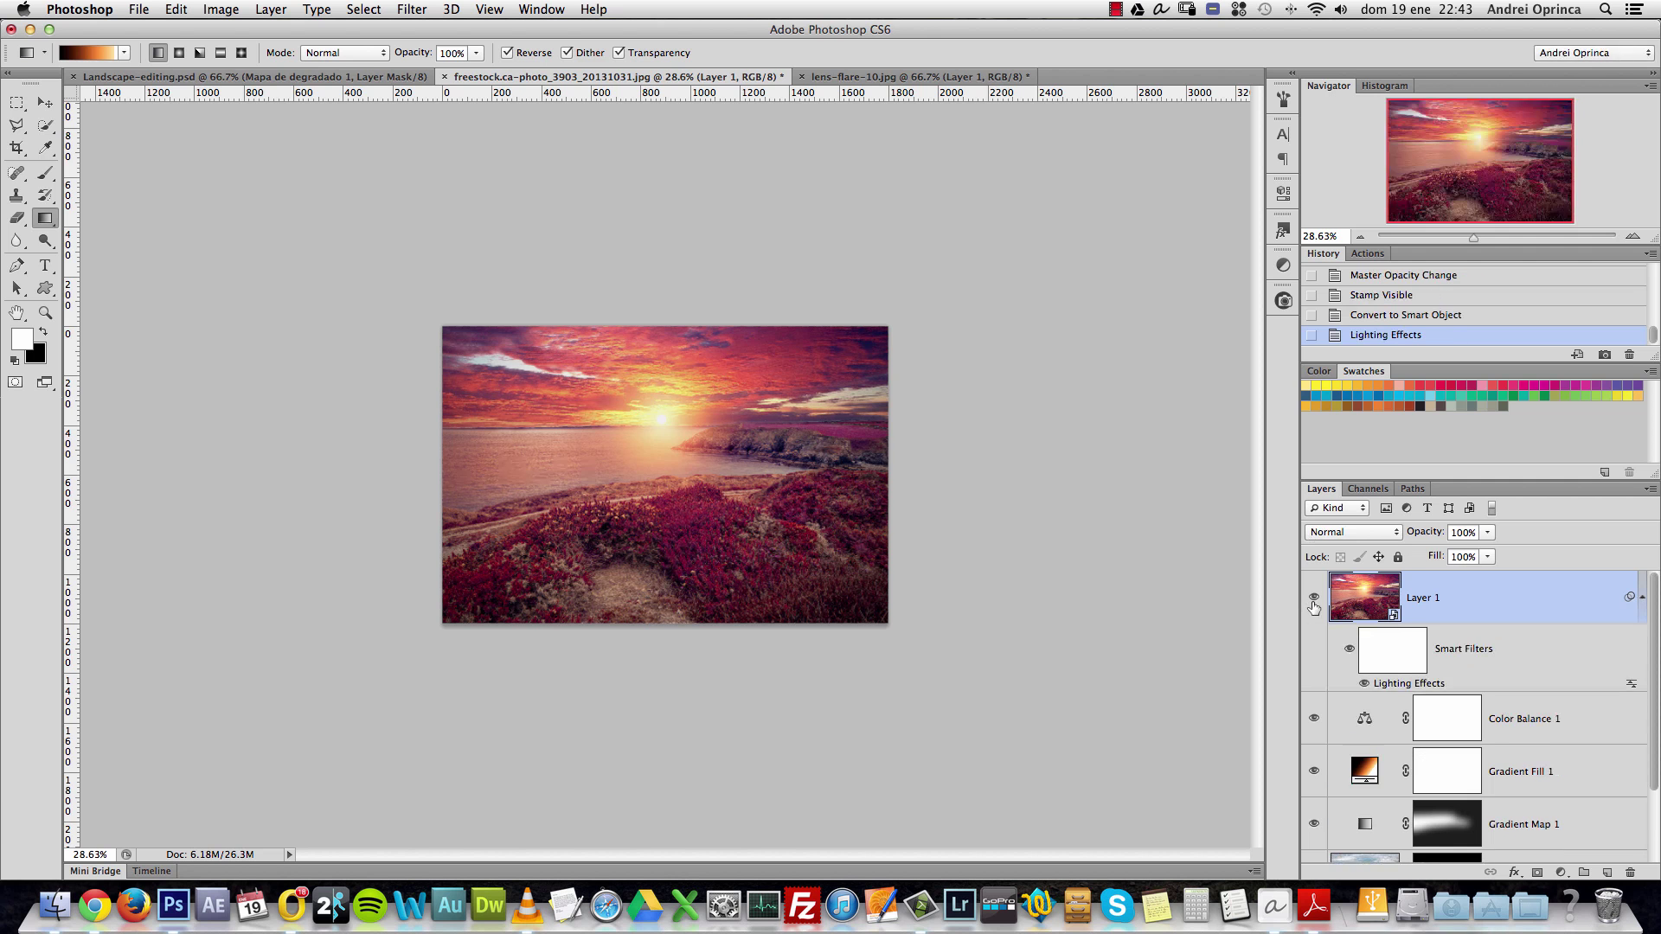
left_click(1314, 601)
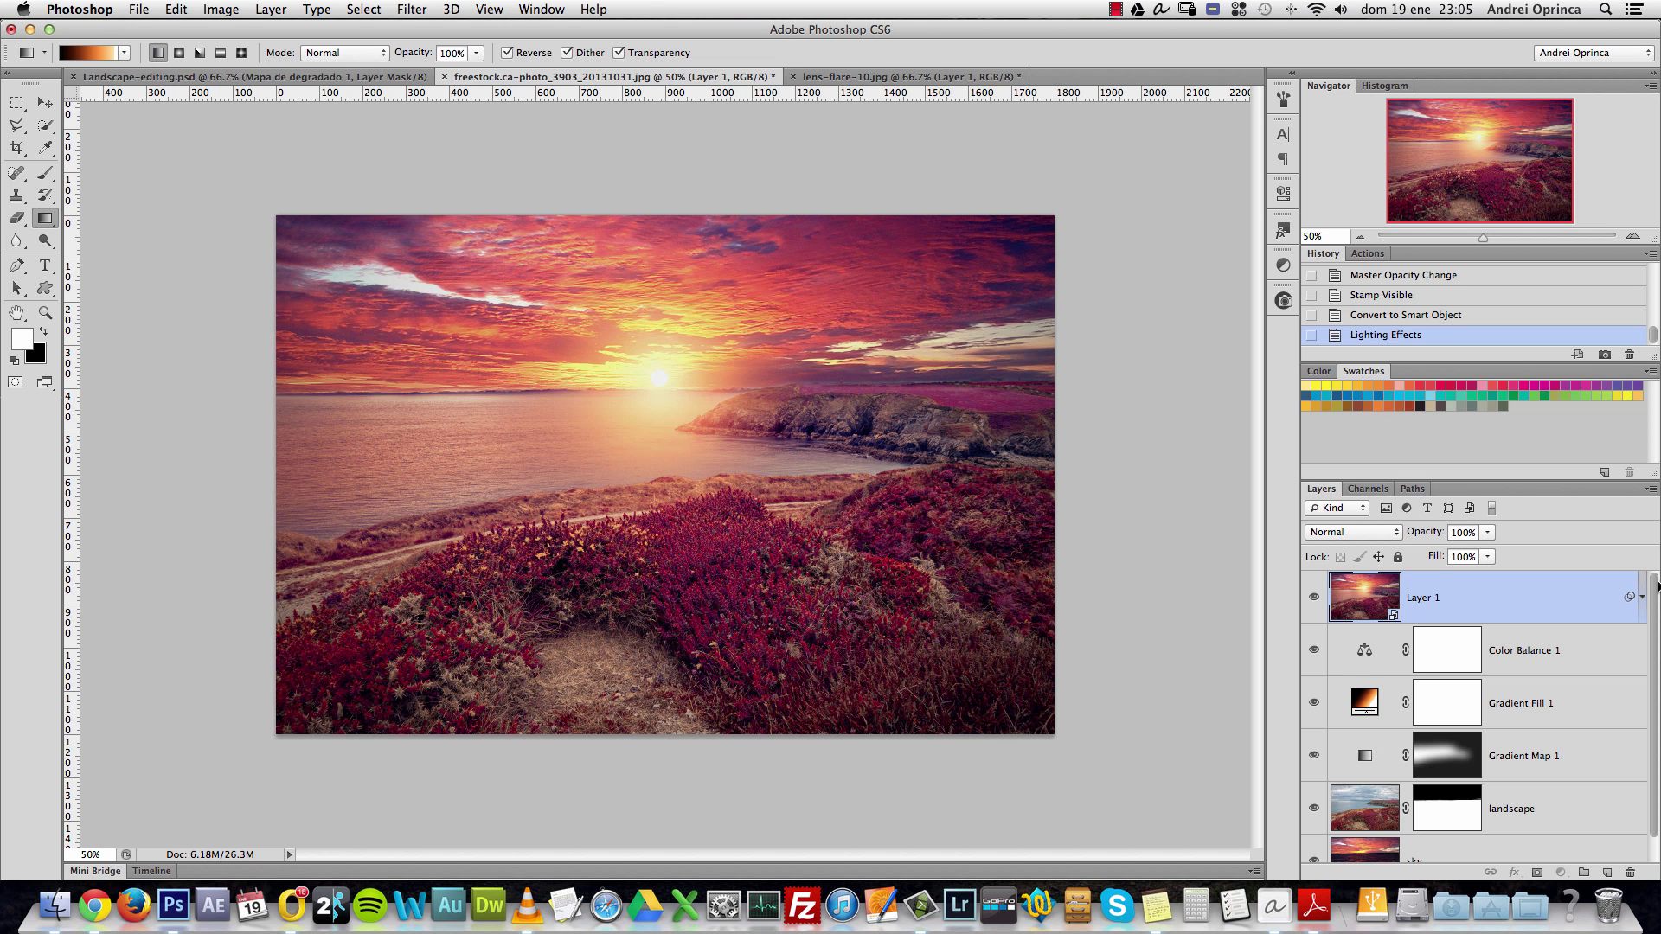
Enlarge the Layers panel so that the whole layer stack down to the sky layer fits in it.
left_click_drag(1654, 599, 1656, 616)
scroll(1656, 616, "up", 1)
left_click_drag(1551, 476, 1551, 453)
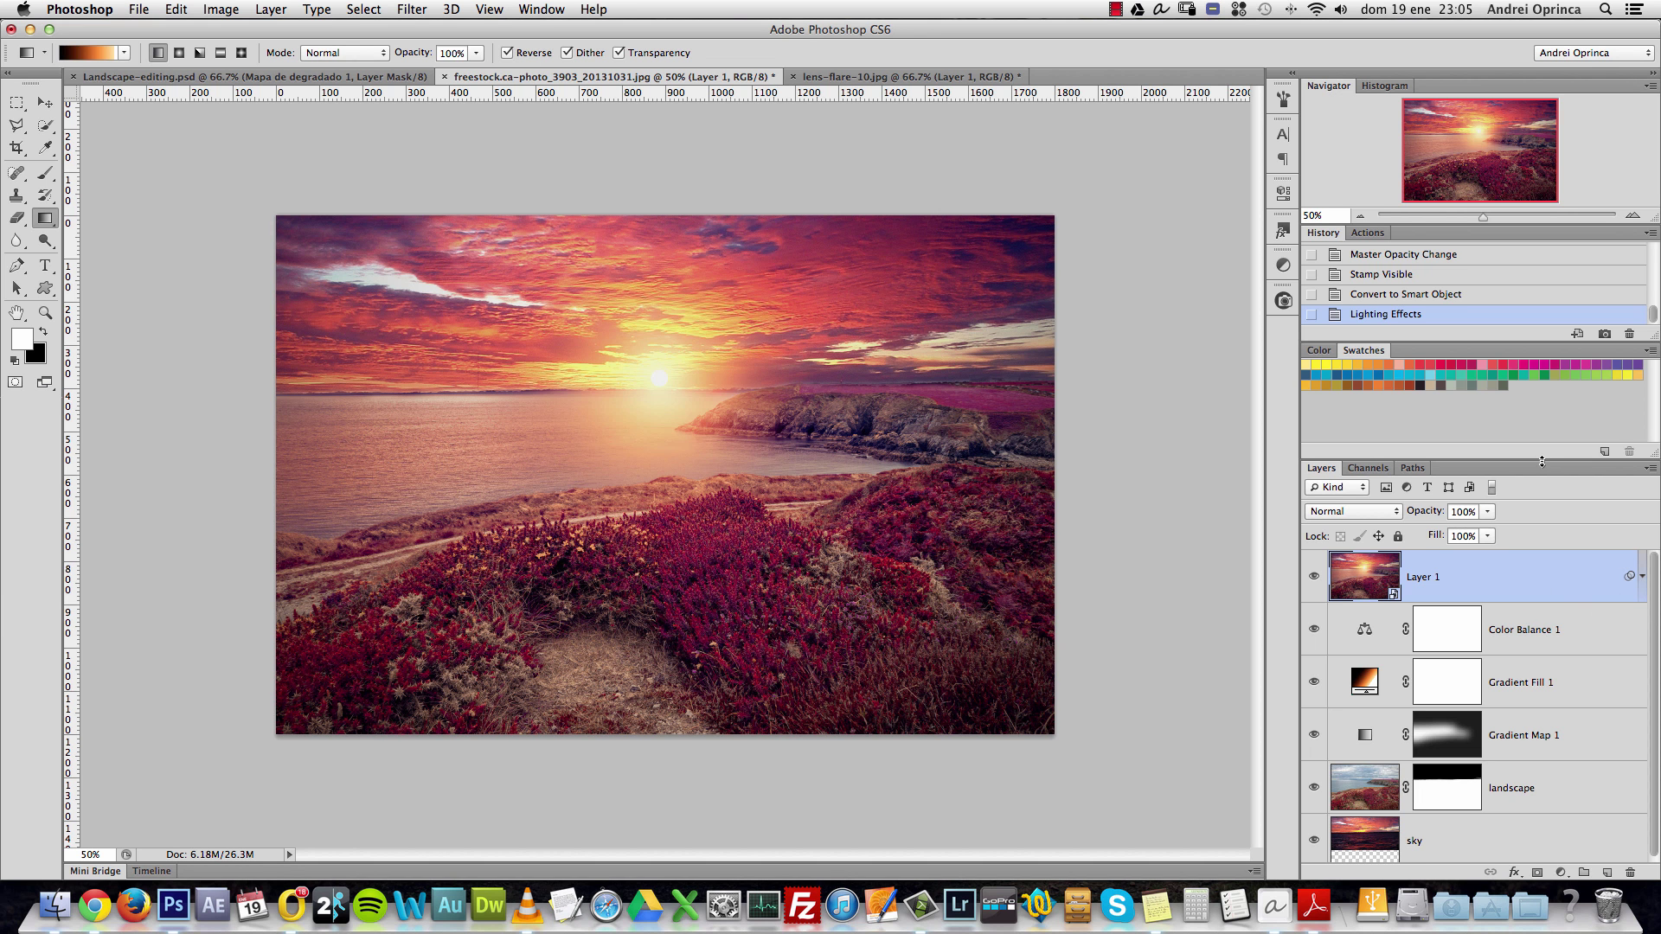
left_click_drag(1544, 459, 1539, 412)
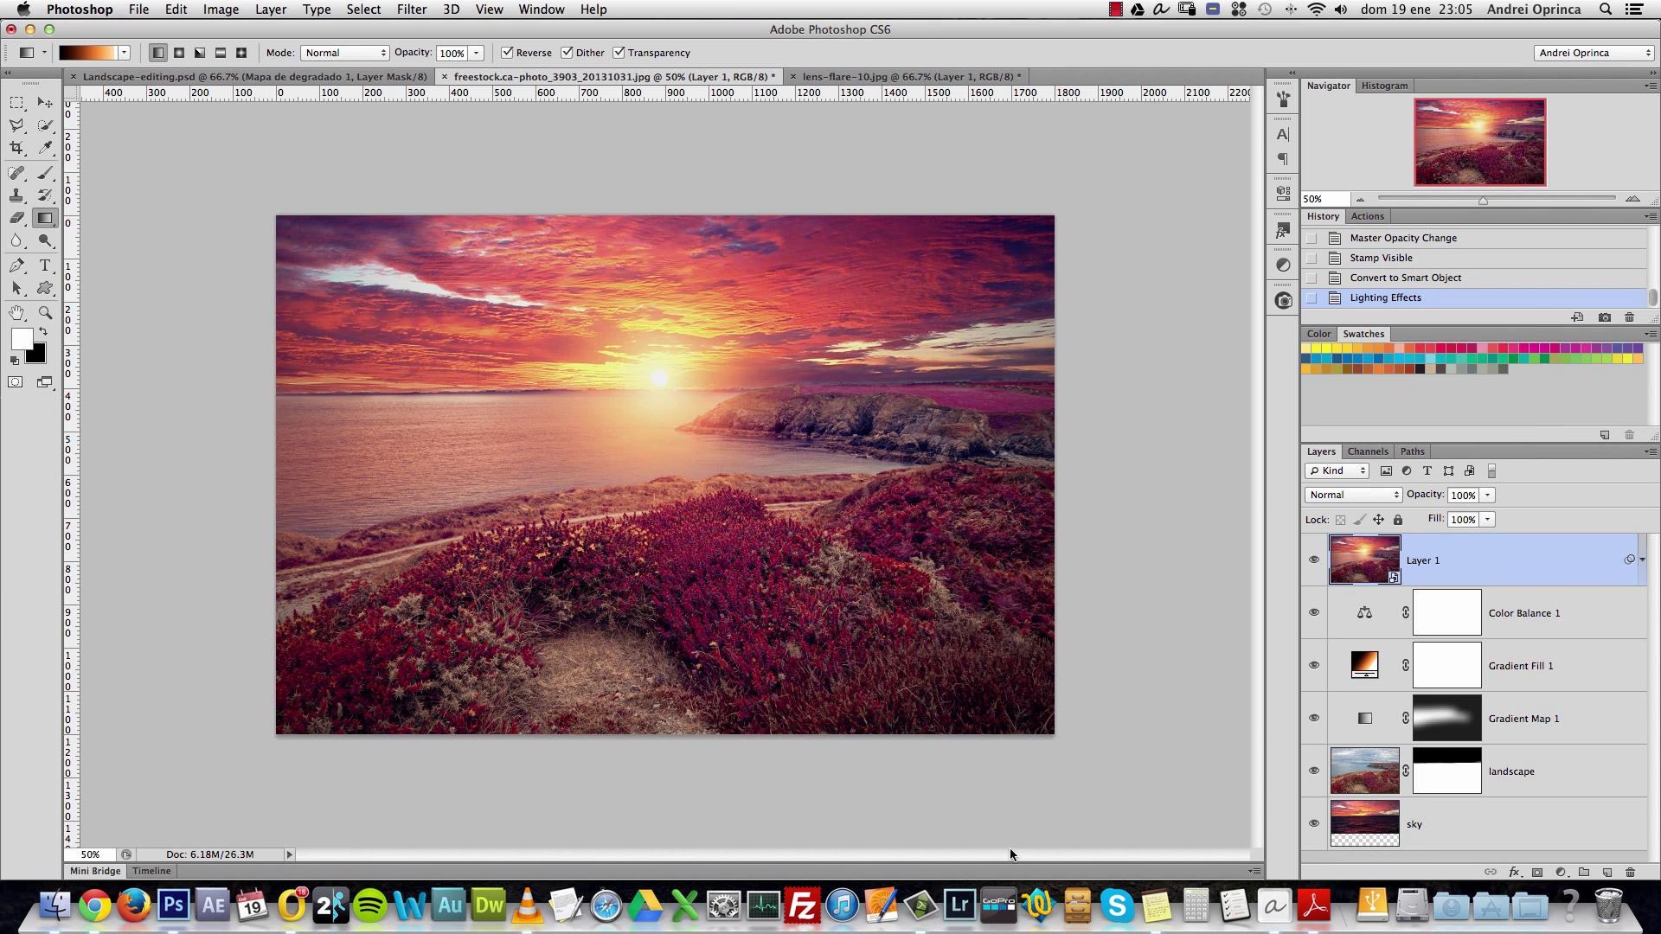